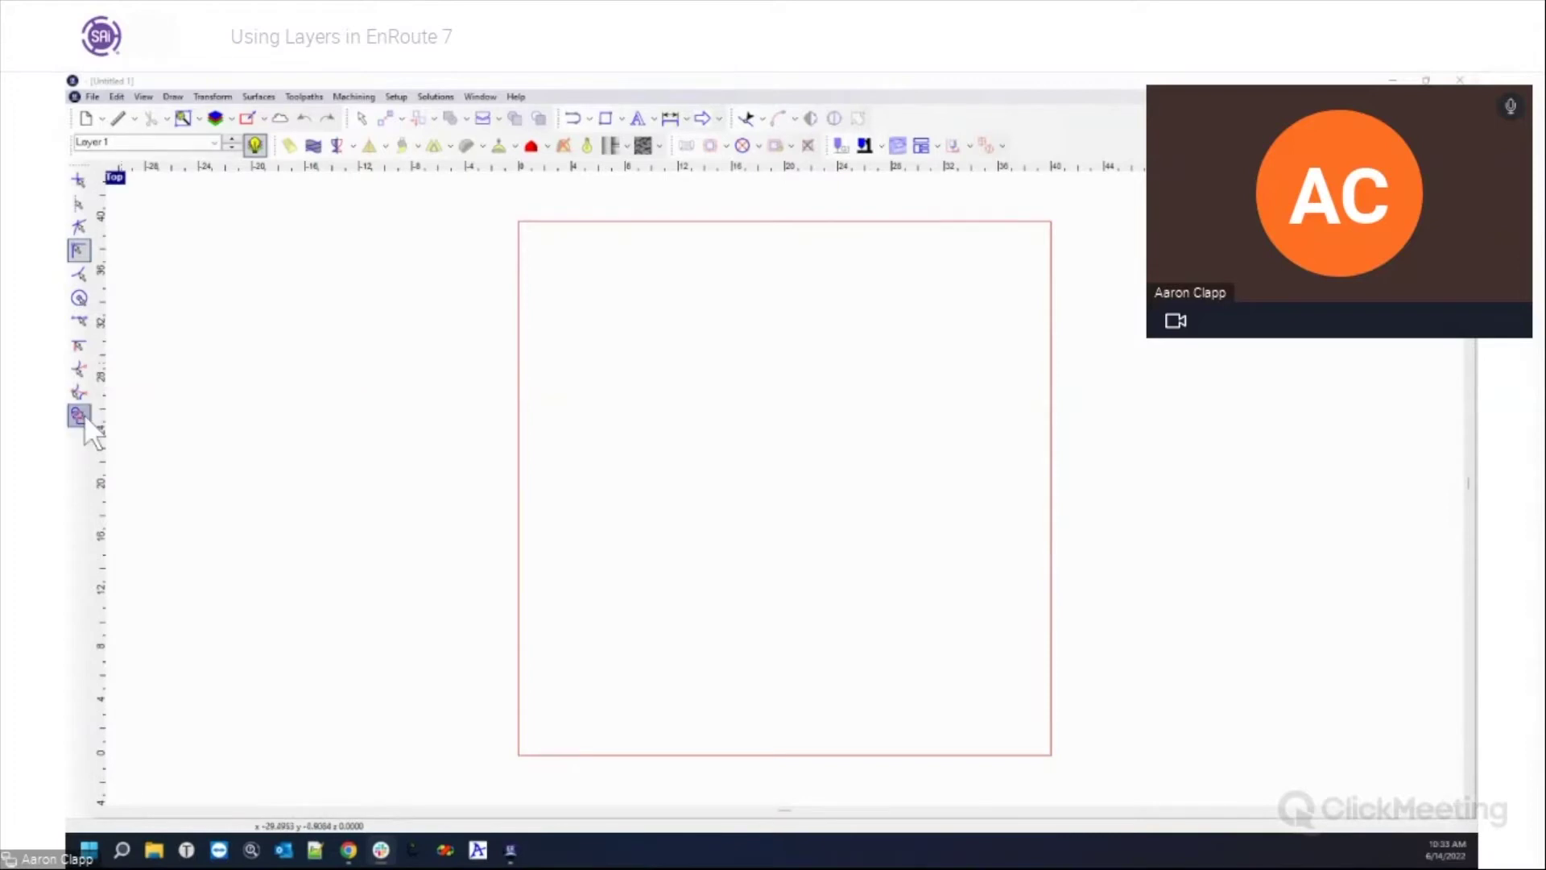
Step: Examine the current layer list and the available layer setup commands
left_click(346, 292)
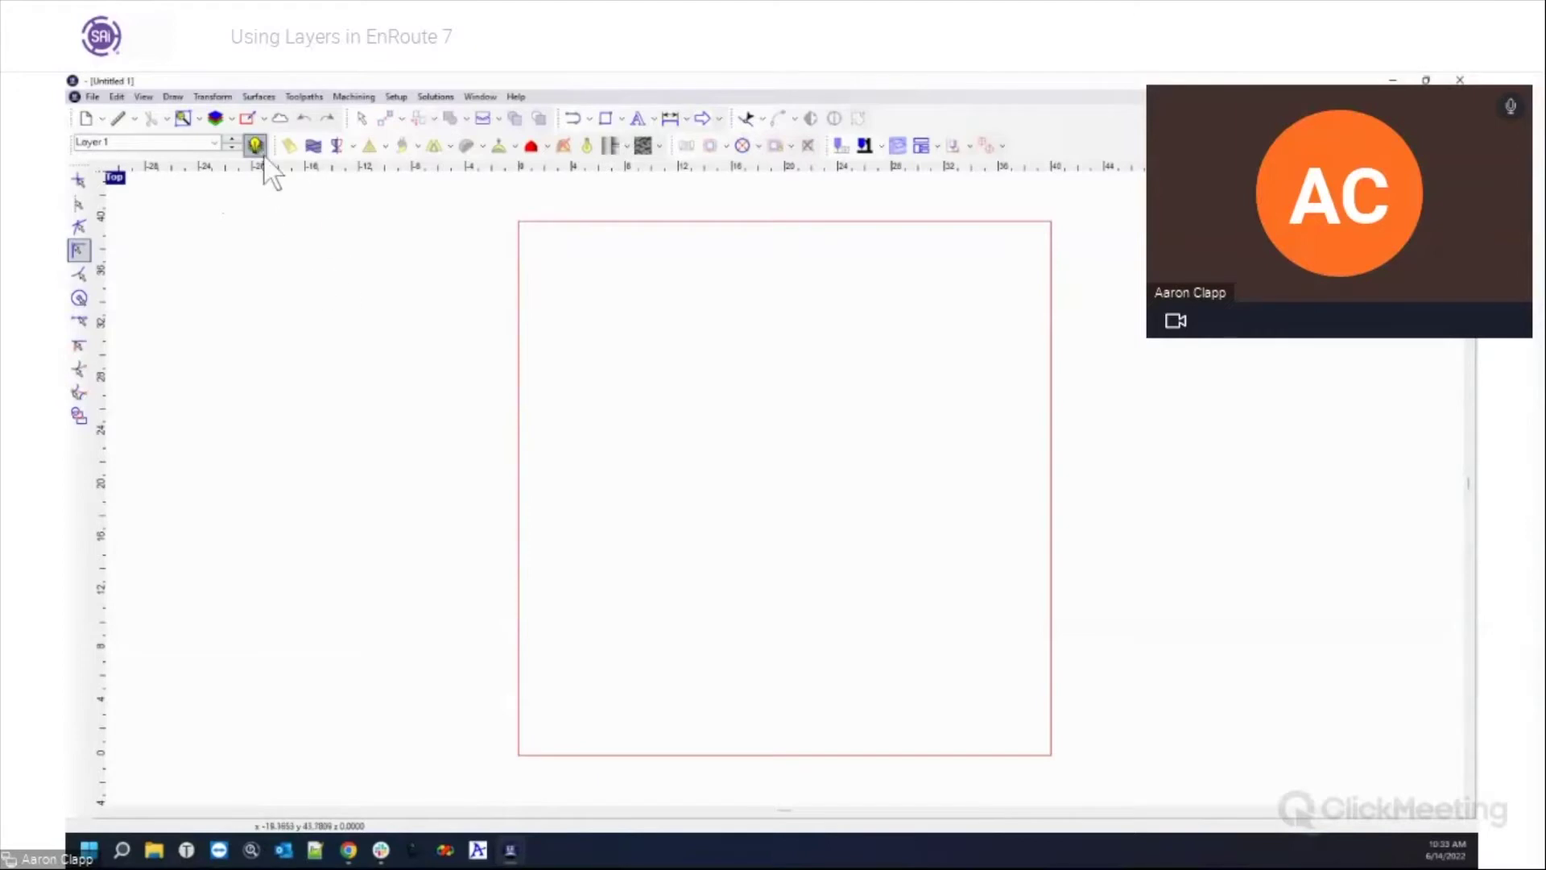
left_click(215, 142)
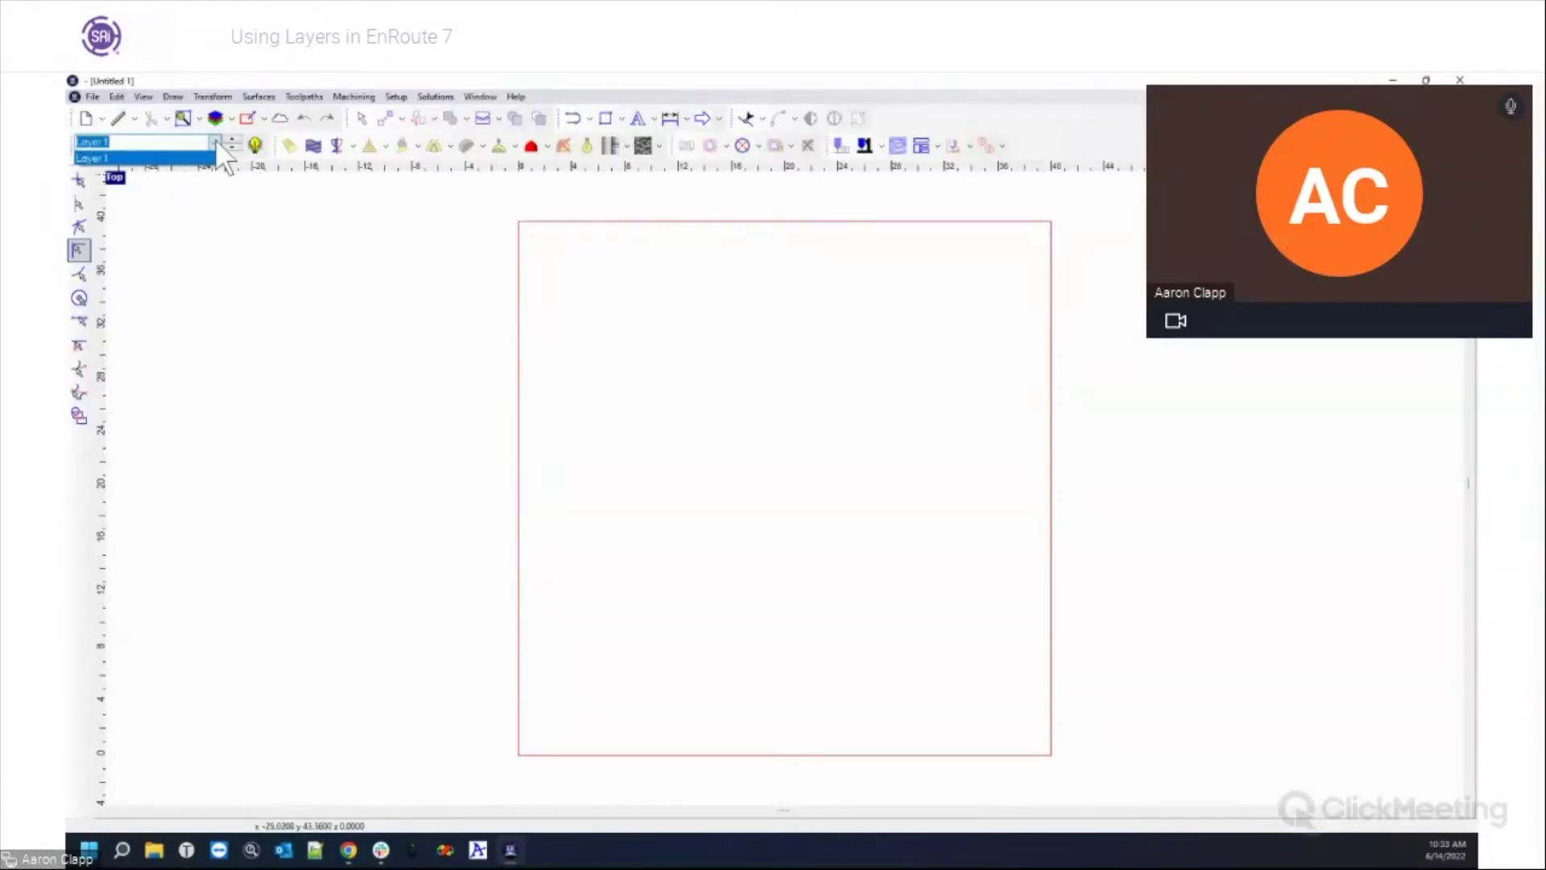
left_click(216, 144)
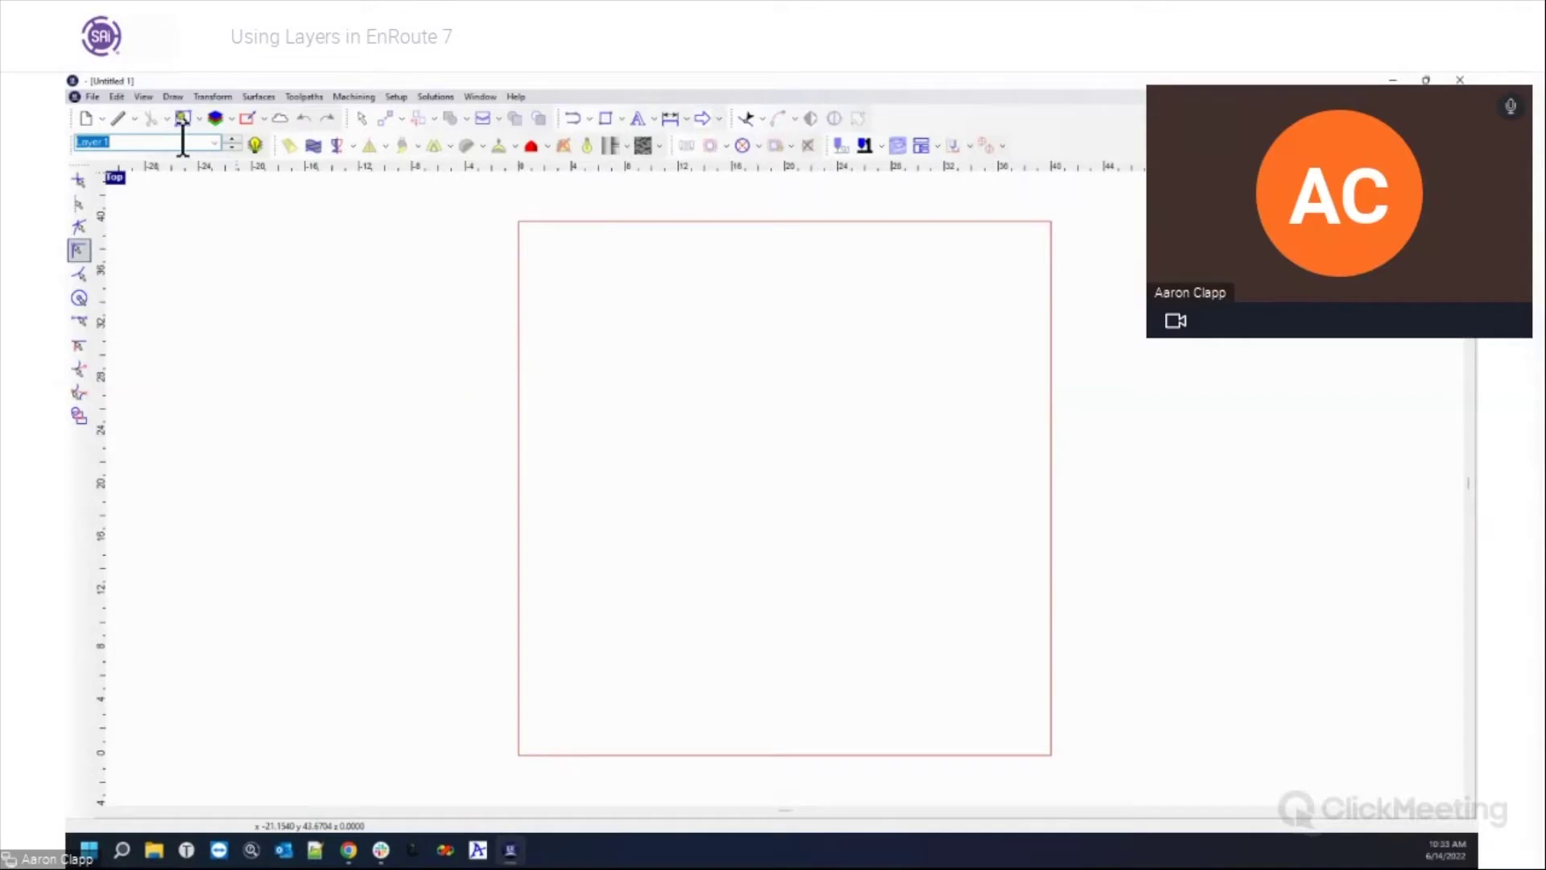
left_click(396, 94)
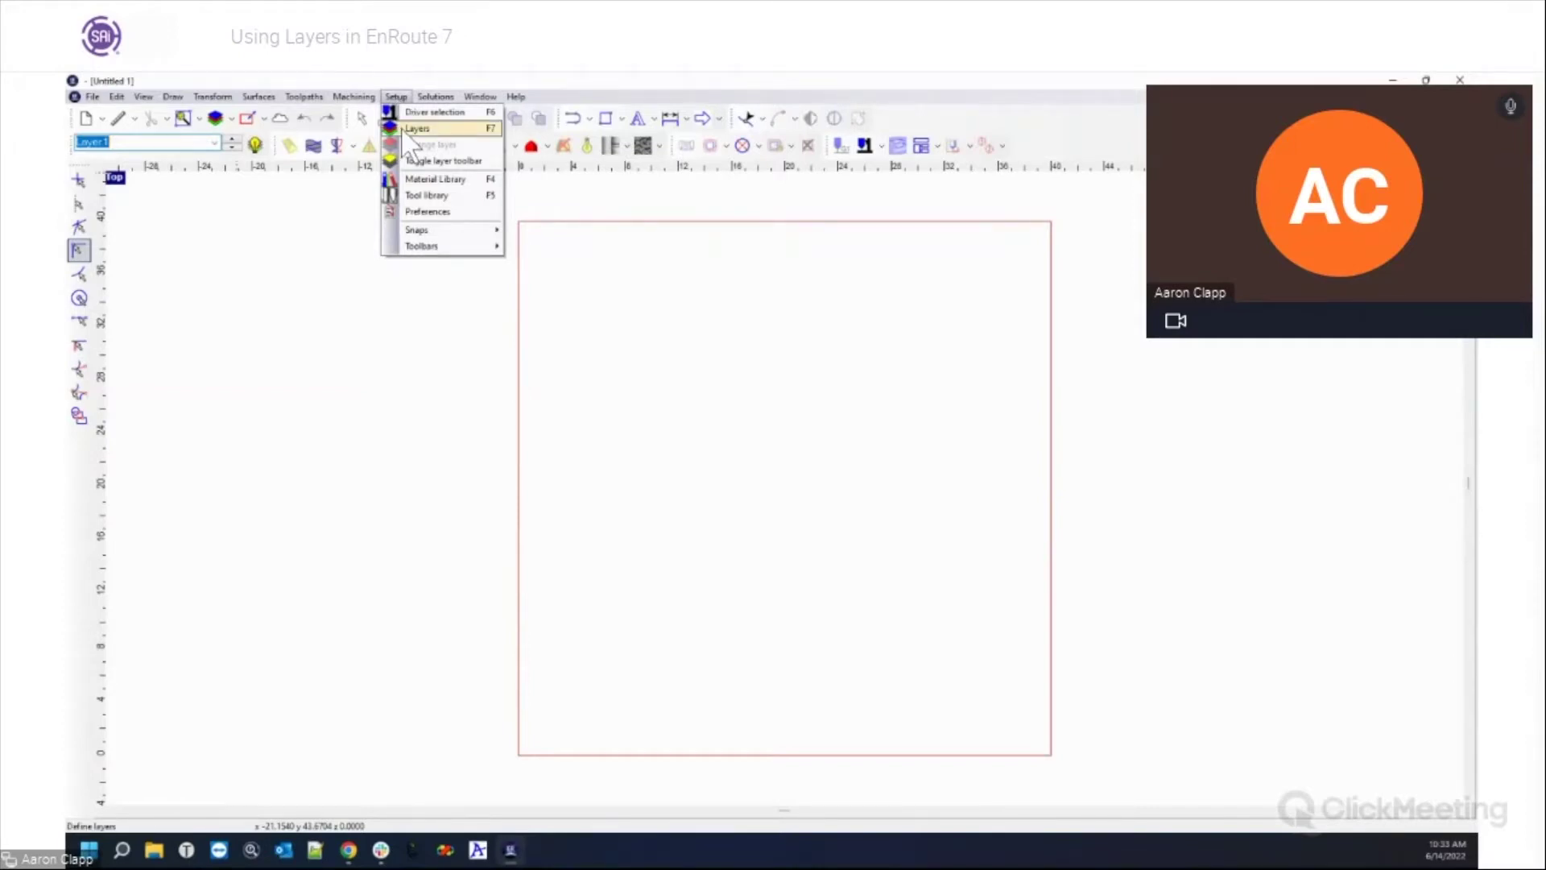
left_click(398, 95)
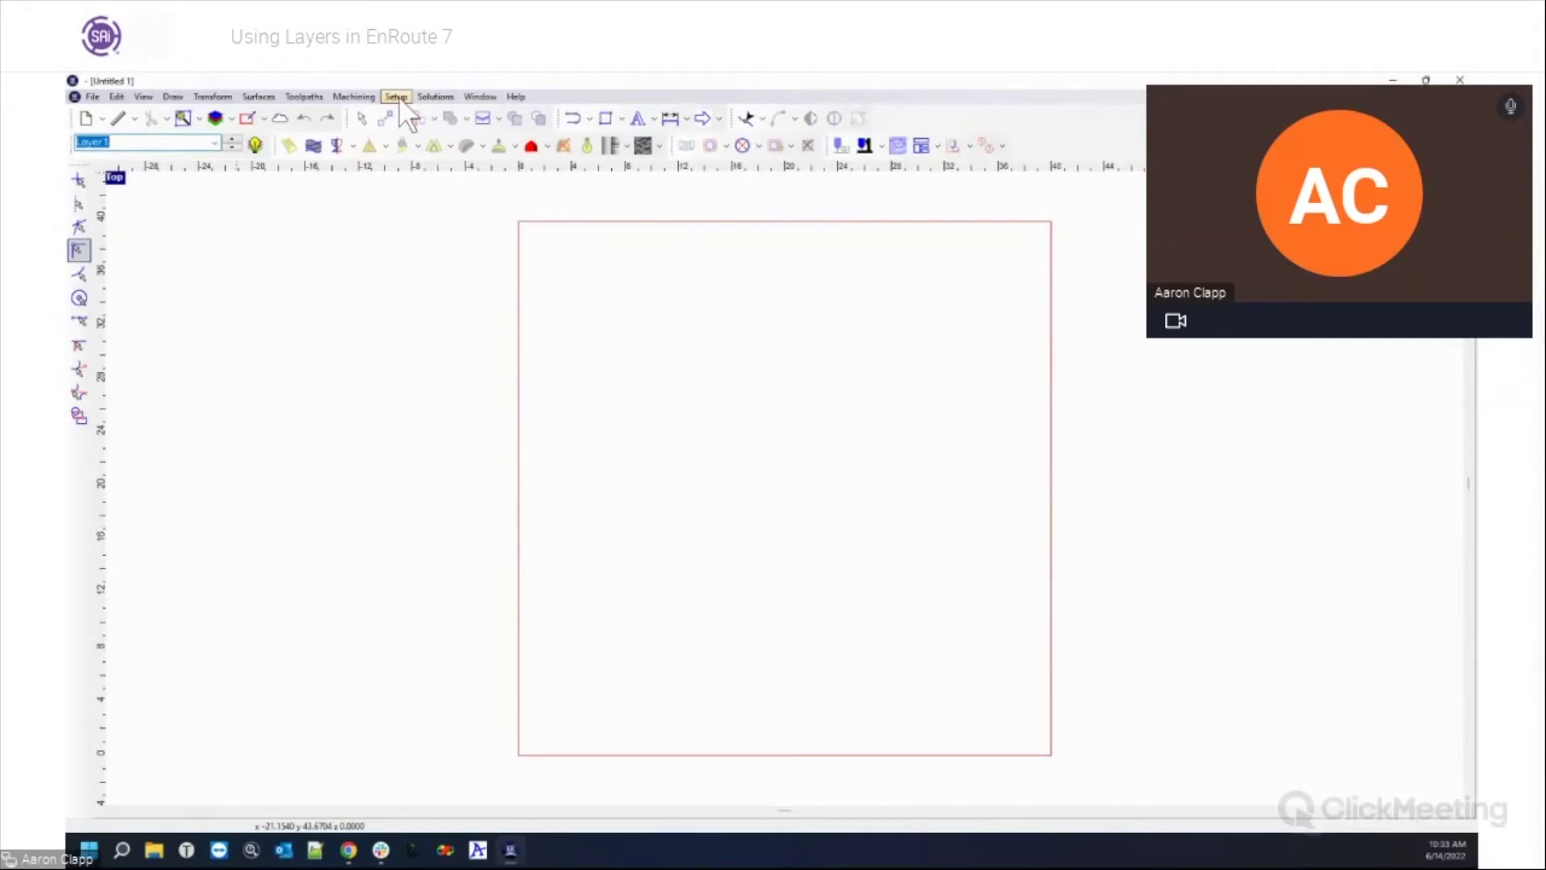
left_click(214, 143)
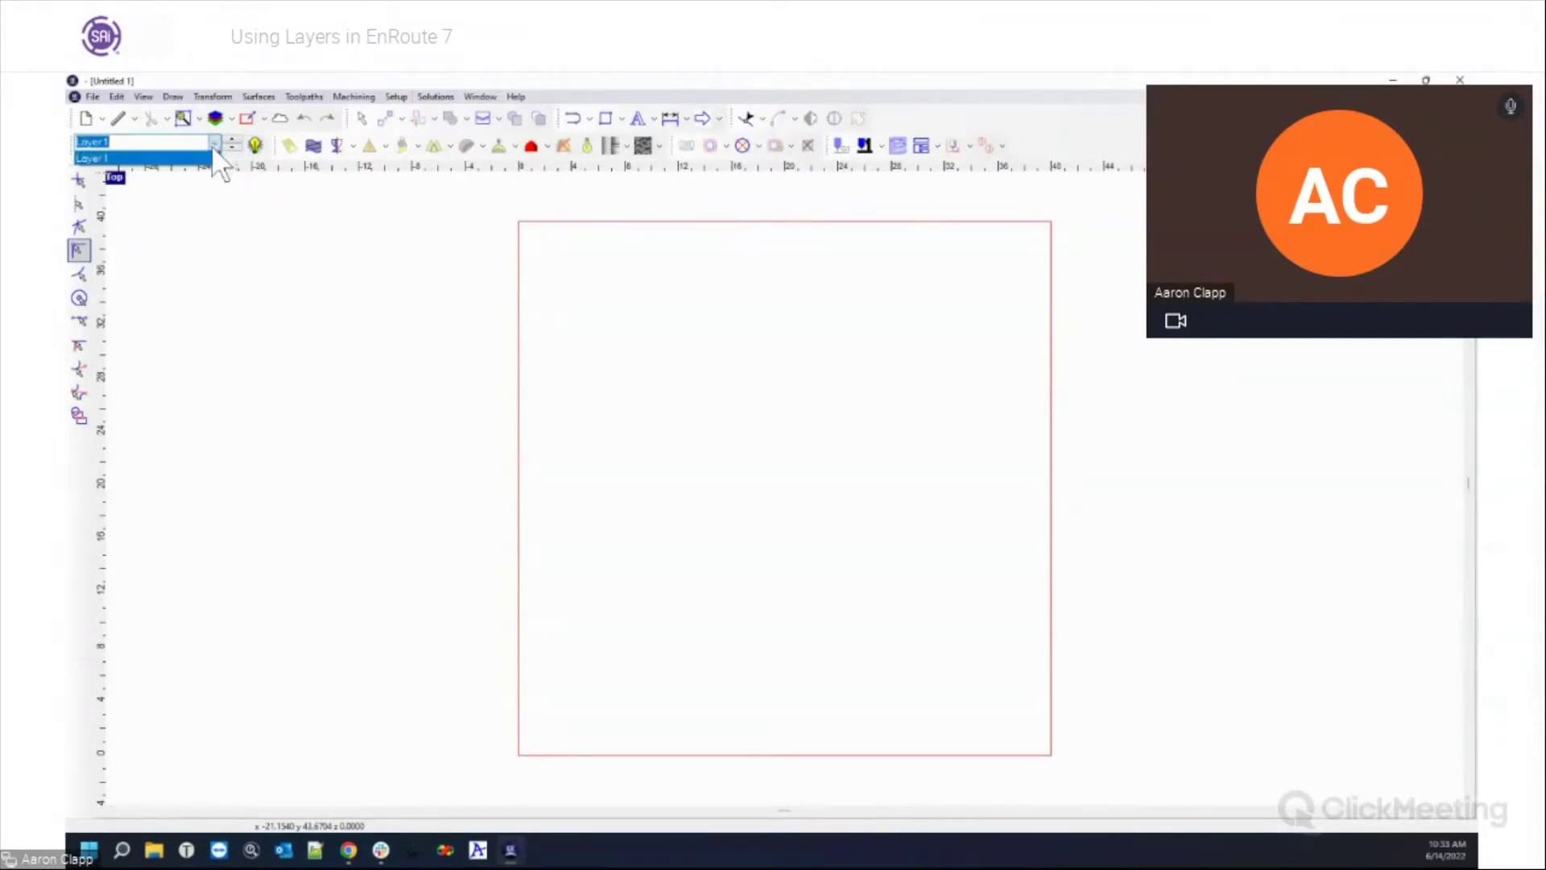
left_click(255, 145)
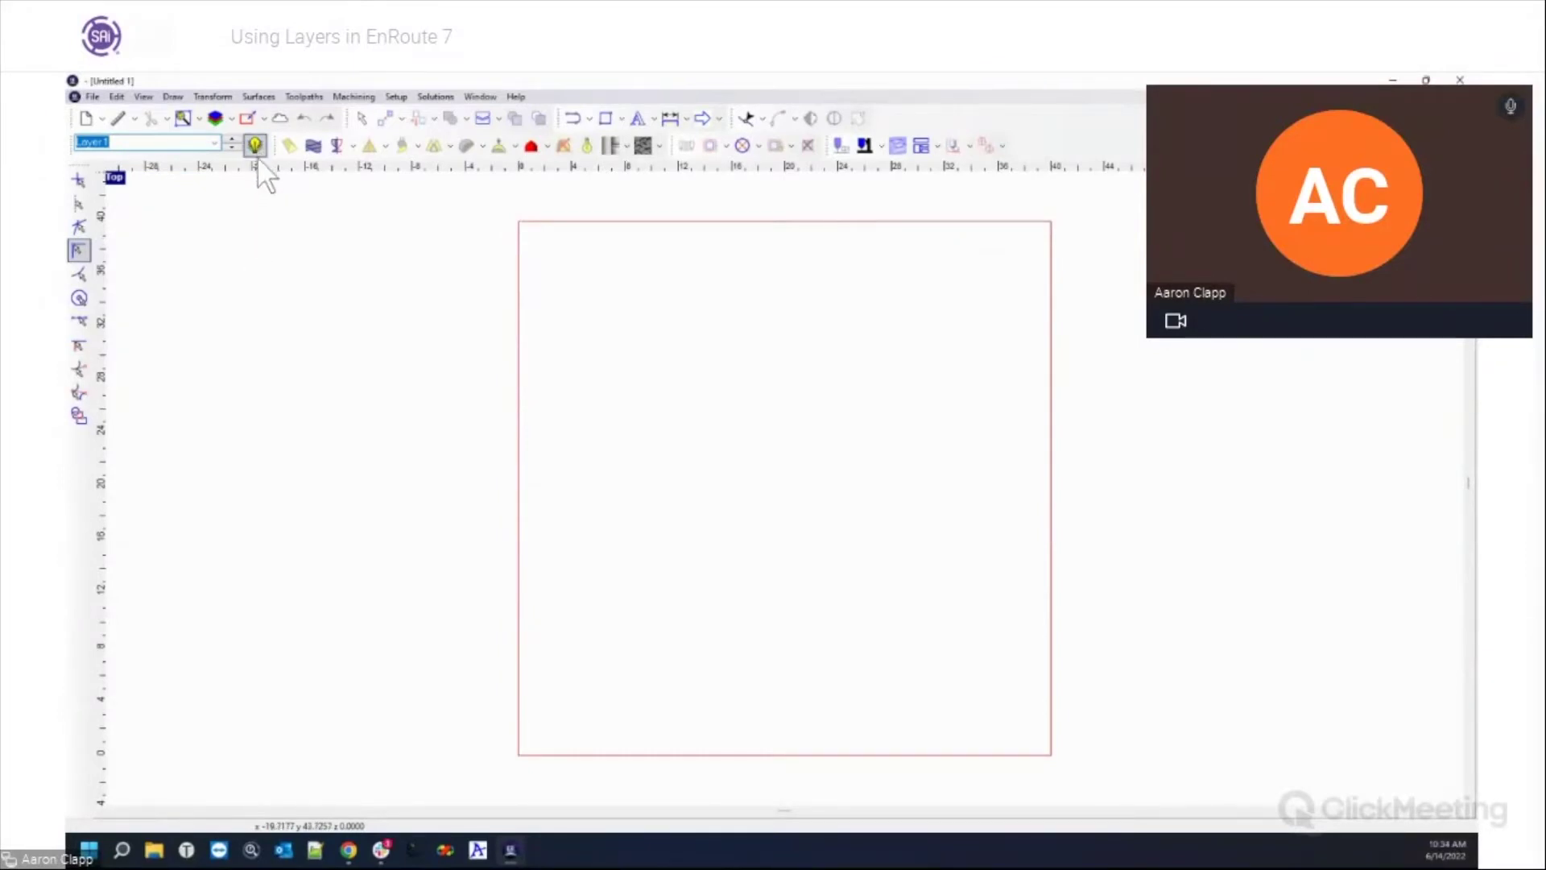
left_click(261, 185)
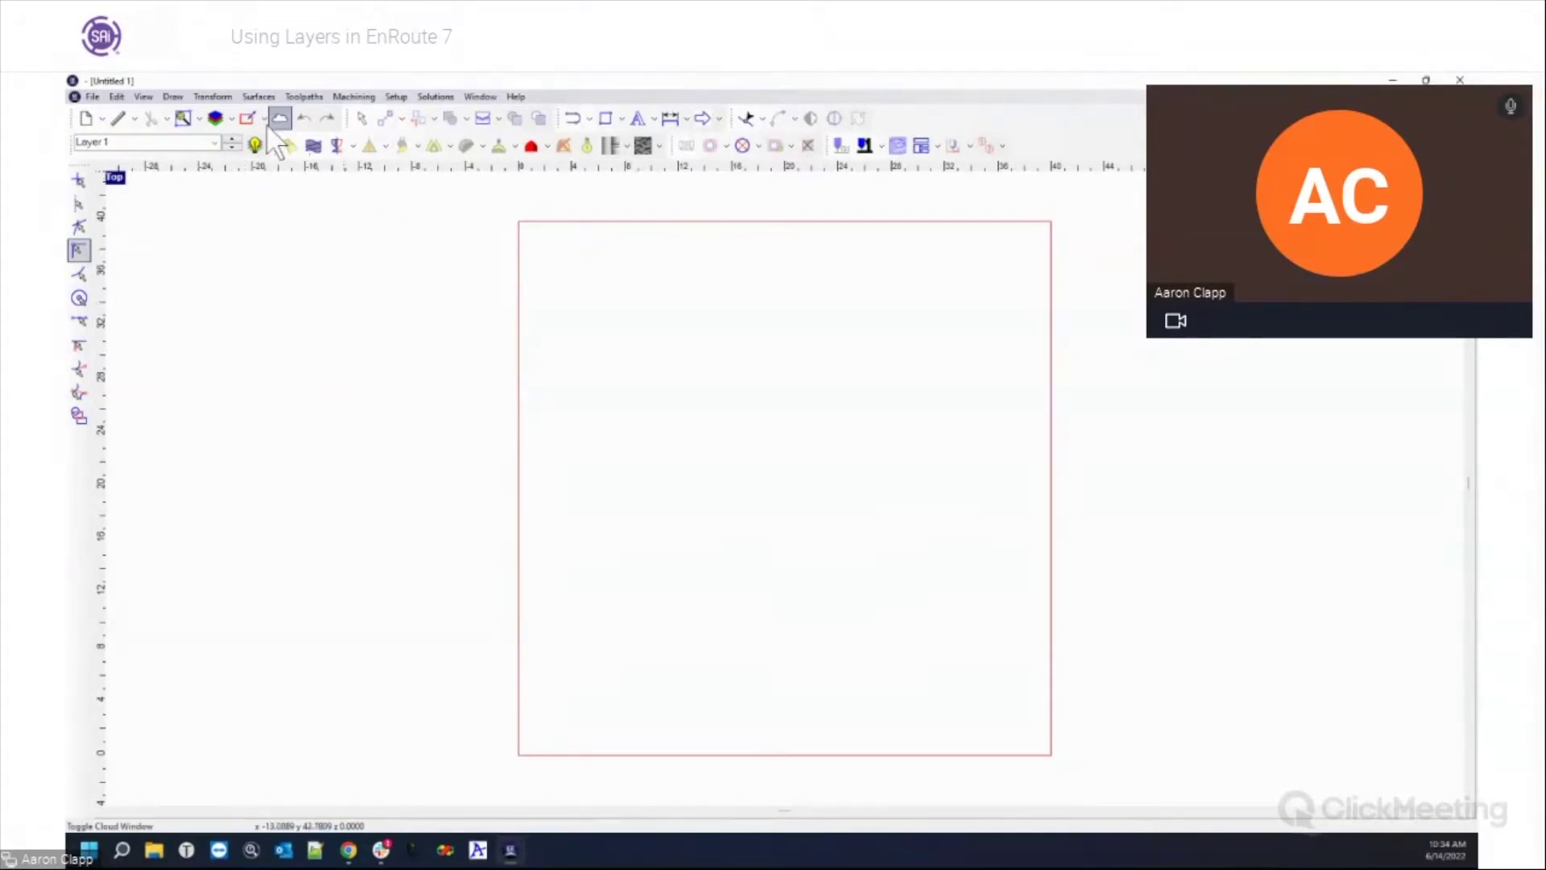
Step: Rename Layer 1 to "New layer" in the Layers dialog and add a second layer
left_click(215, 118)
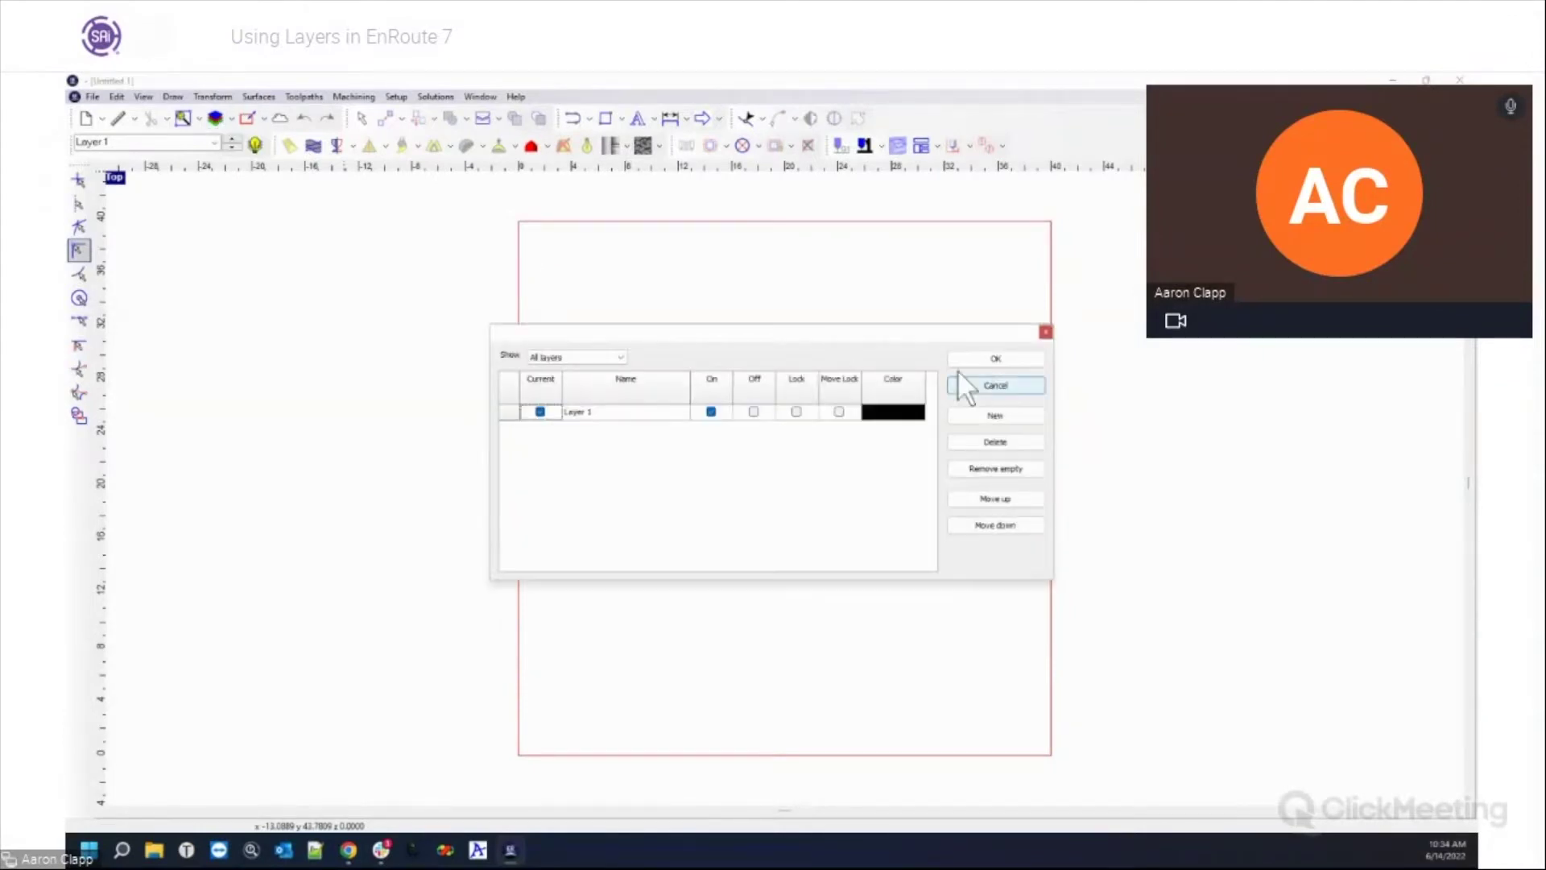
left_click_drag(854, 335, 904, 319)
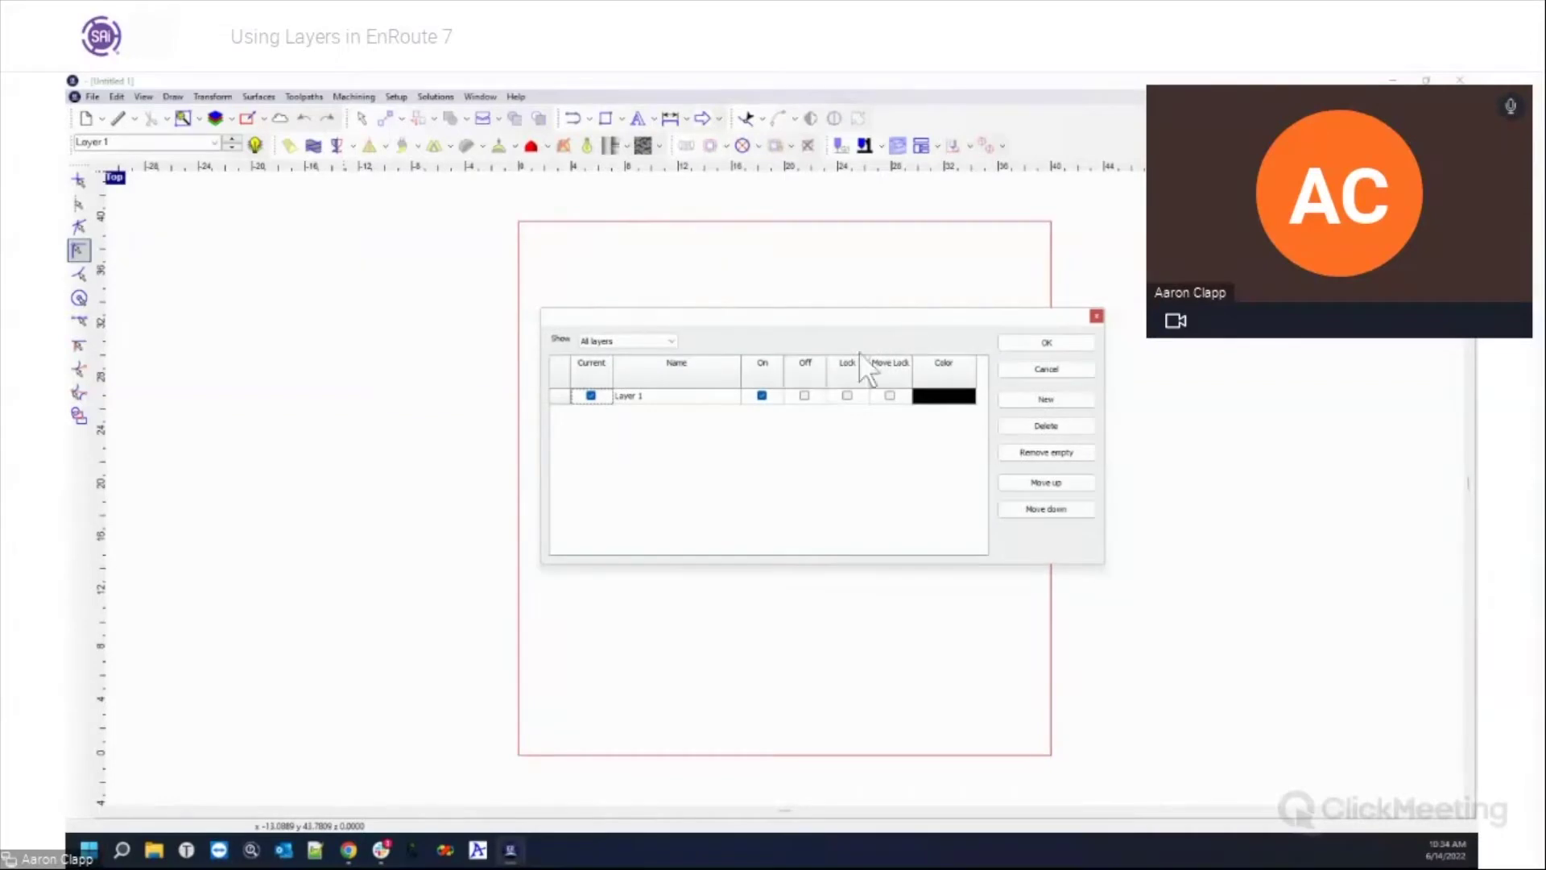
double_click(677, 401)
type("New layer")
left_click(1033, 400)
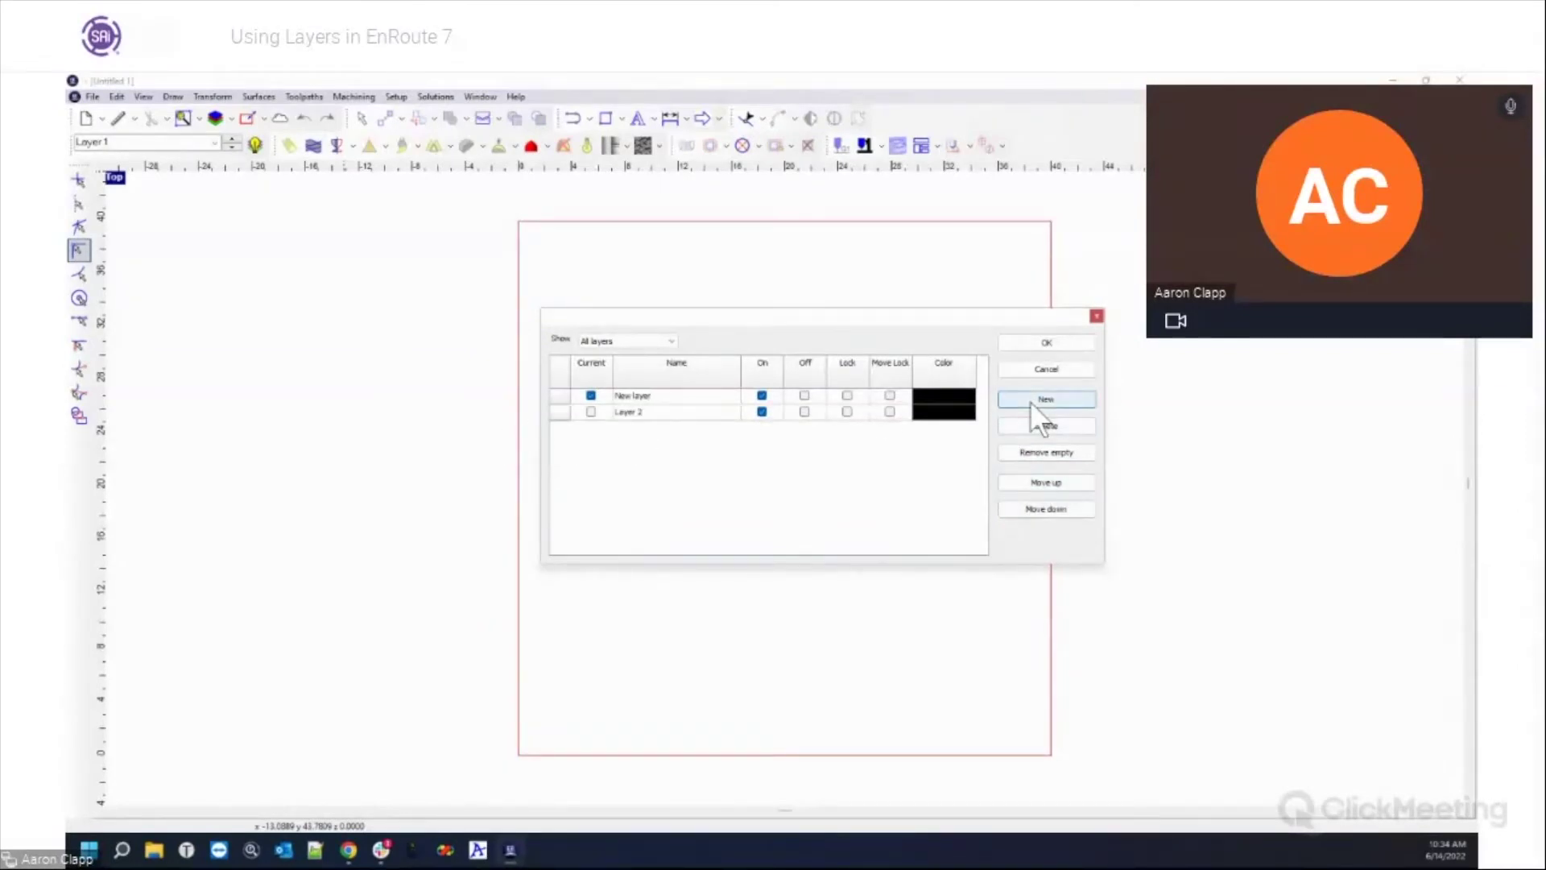
Step: Move "New layer" below Layer 2 and remove the empty layers, closing the Layers dialog without accepting the changes
left_click(1039, 509)
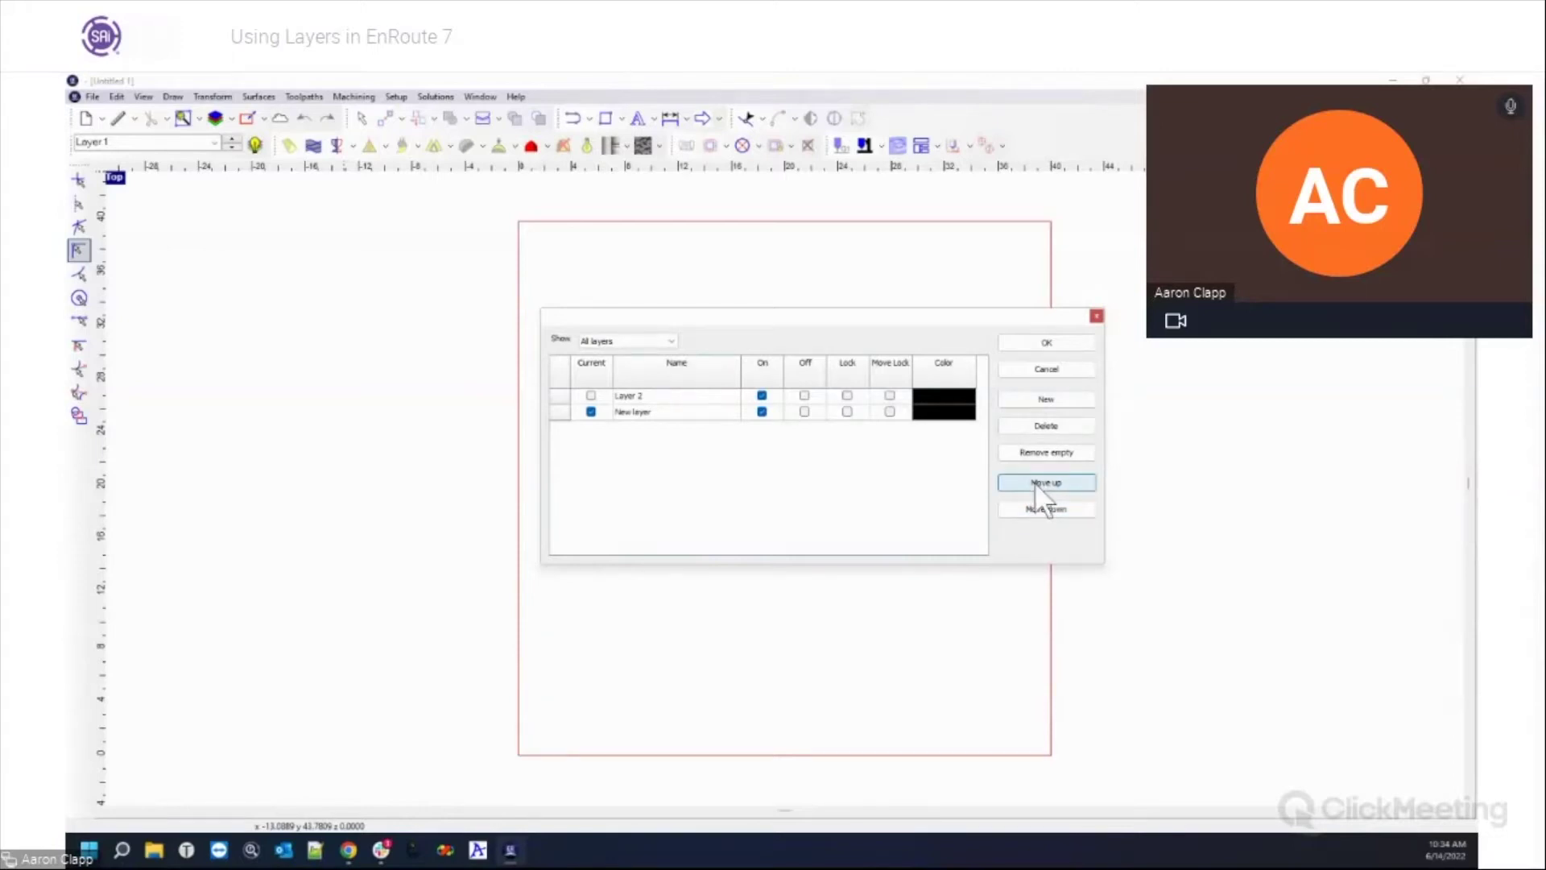
left_click(1046, 448)
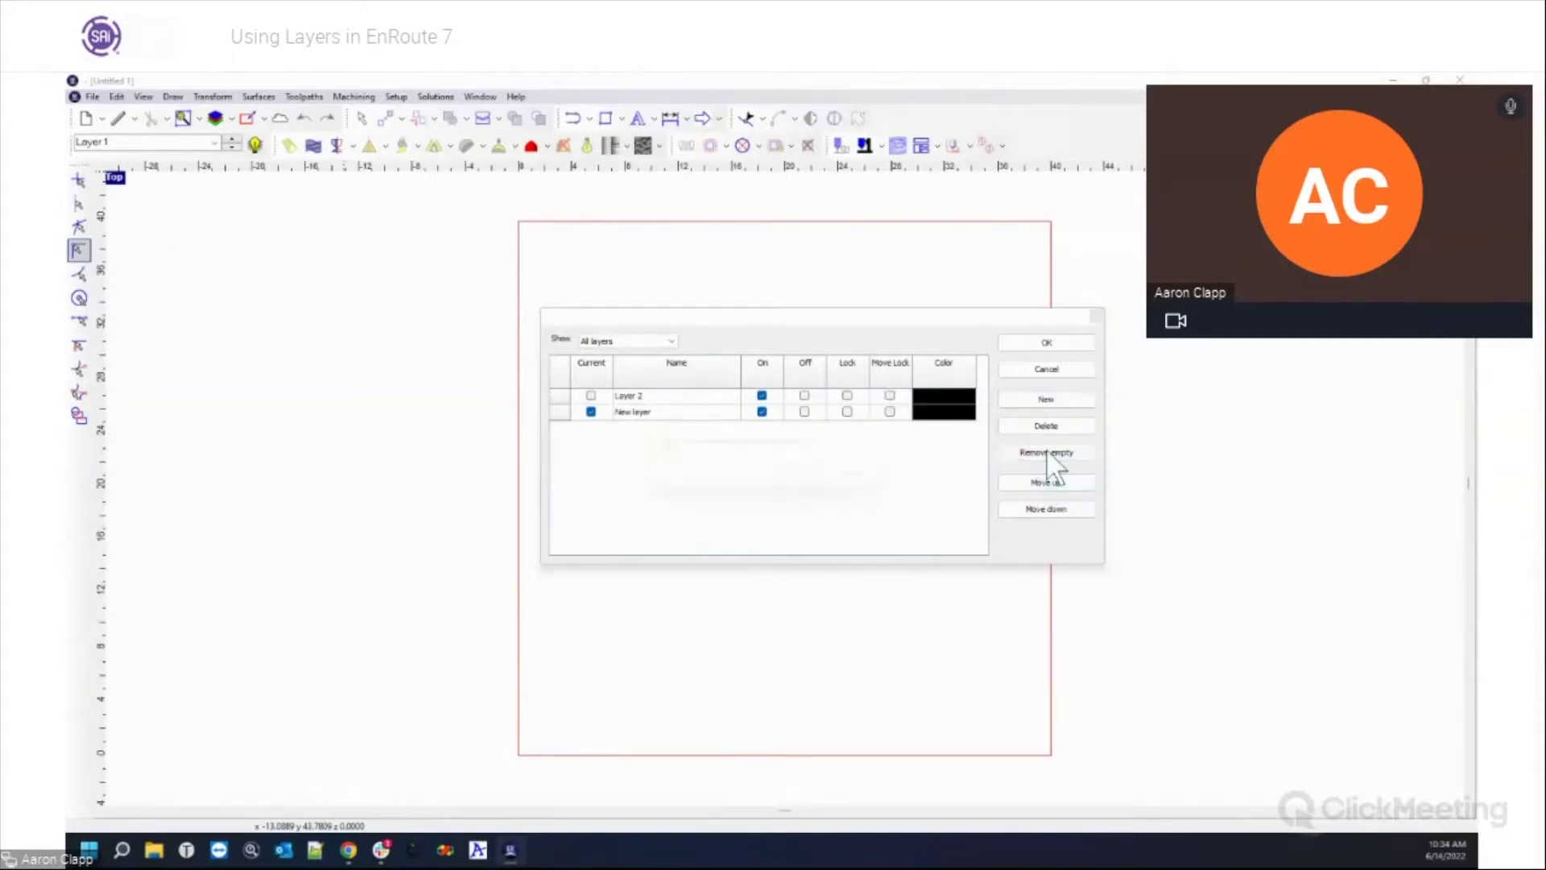
left_click(812, 479)
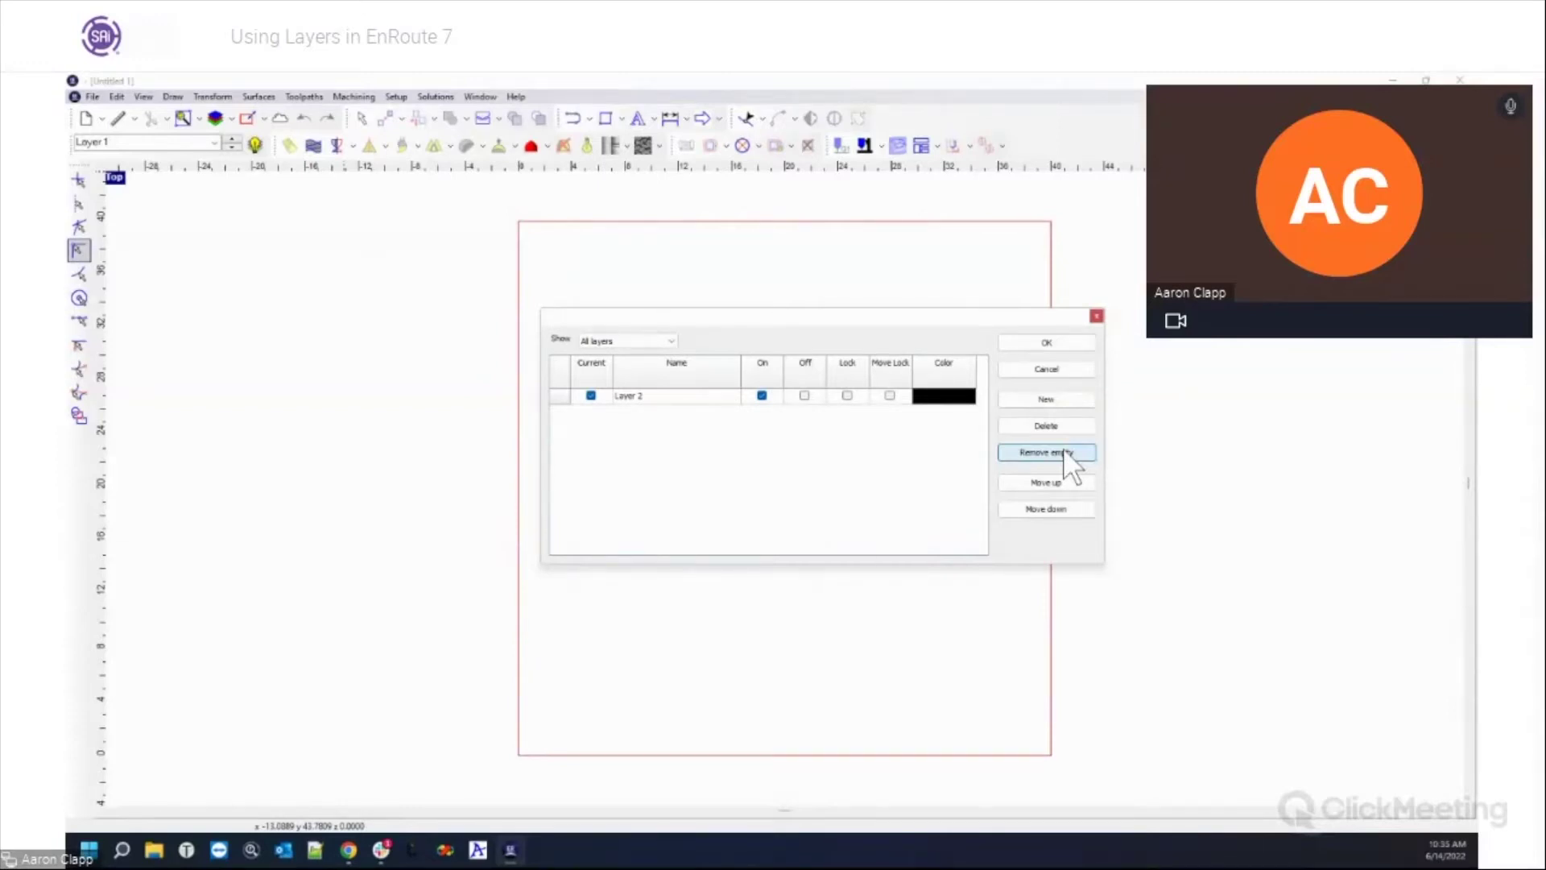
left_click(1096, 315)
Step: Set the plate size to 96 by 48
scroll(1006, 475, "down", 2)
scroll(1006, 479, "down", 1)
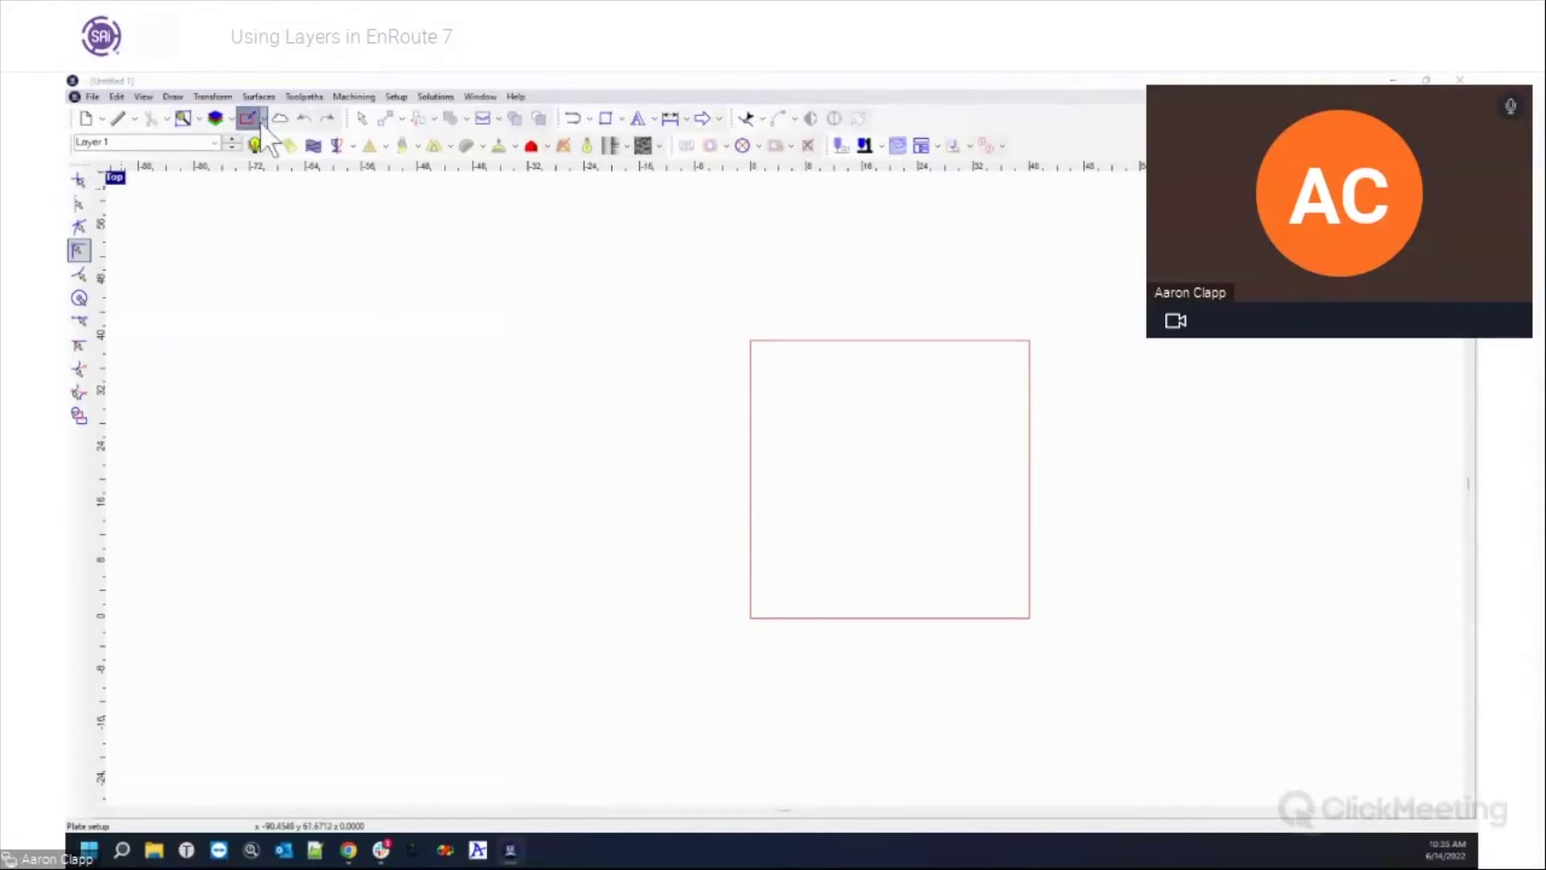
left_click(261, 123)
double_click(786, 394)
type("96")
key("Tab")
type("48")
key("Tab")
left_click(971, 370)
scroll(645, 449, "down", 2)
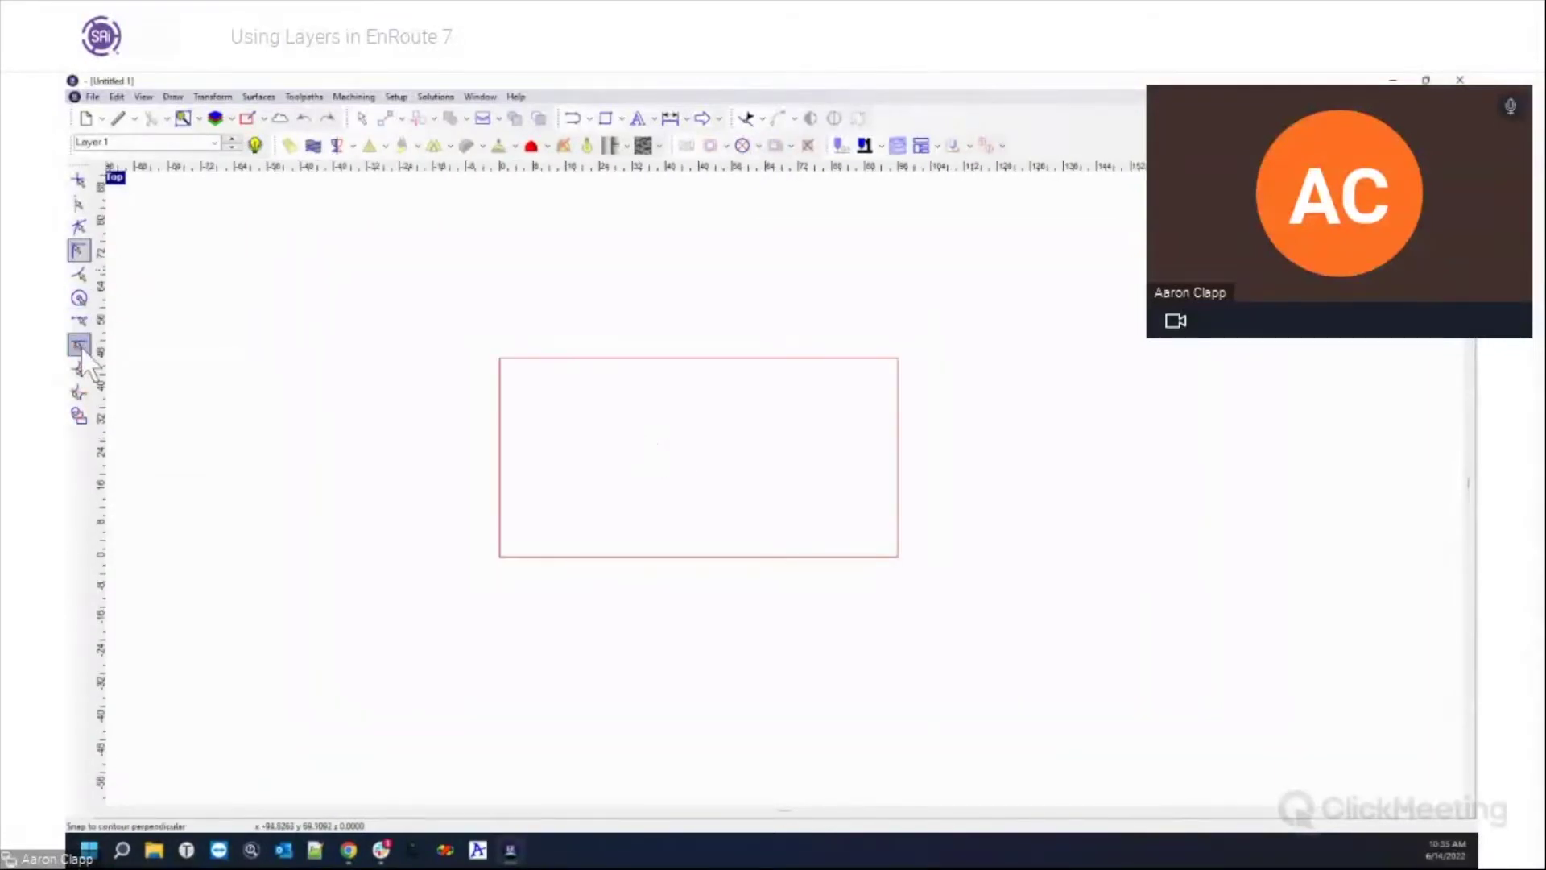
Step: Draw a 20 by 12 rectangle beside the plate and a smaller, narrow upright rectangle below it
left_click(608, 119)
left_click(369, 385)
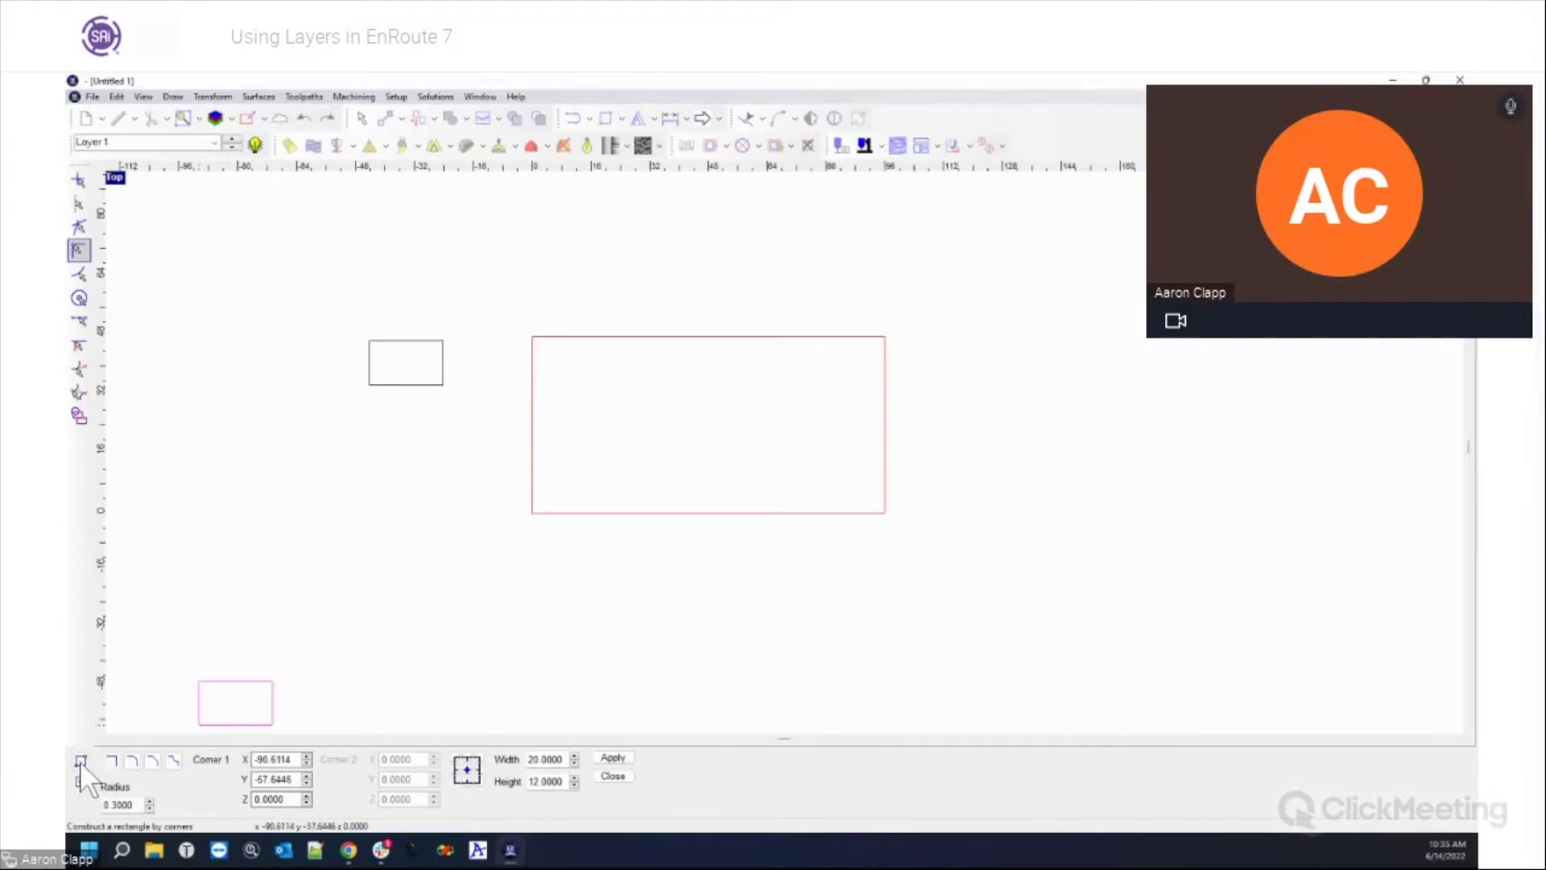
left_click_drag(401, 402, 426, 469)
Step: Nest both rectangles onto the plate across multiple sheets with a quantity of 60, a 0.1 margin and a 90 step angle
left_click_drag(278, 316, 420, 555)
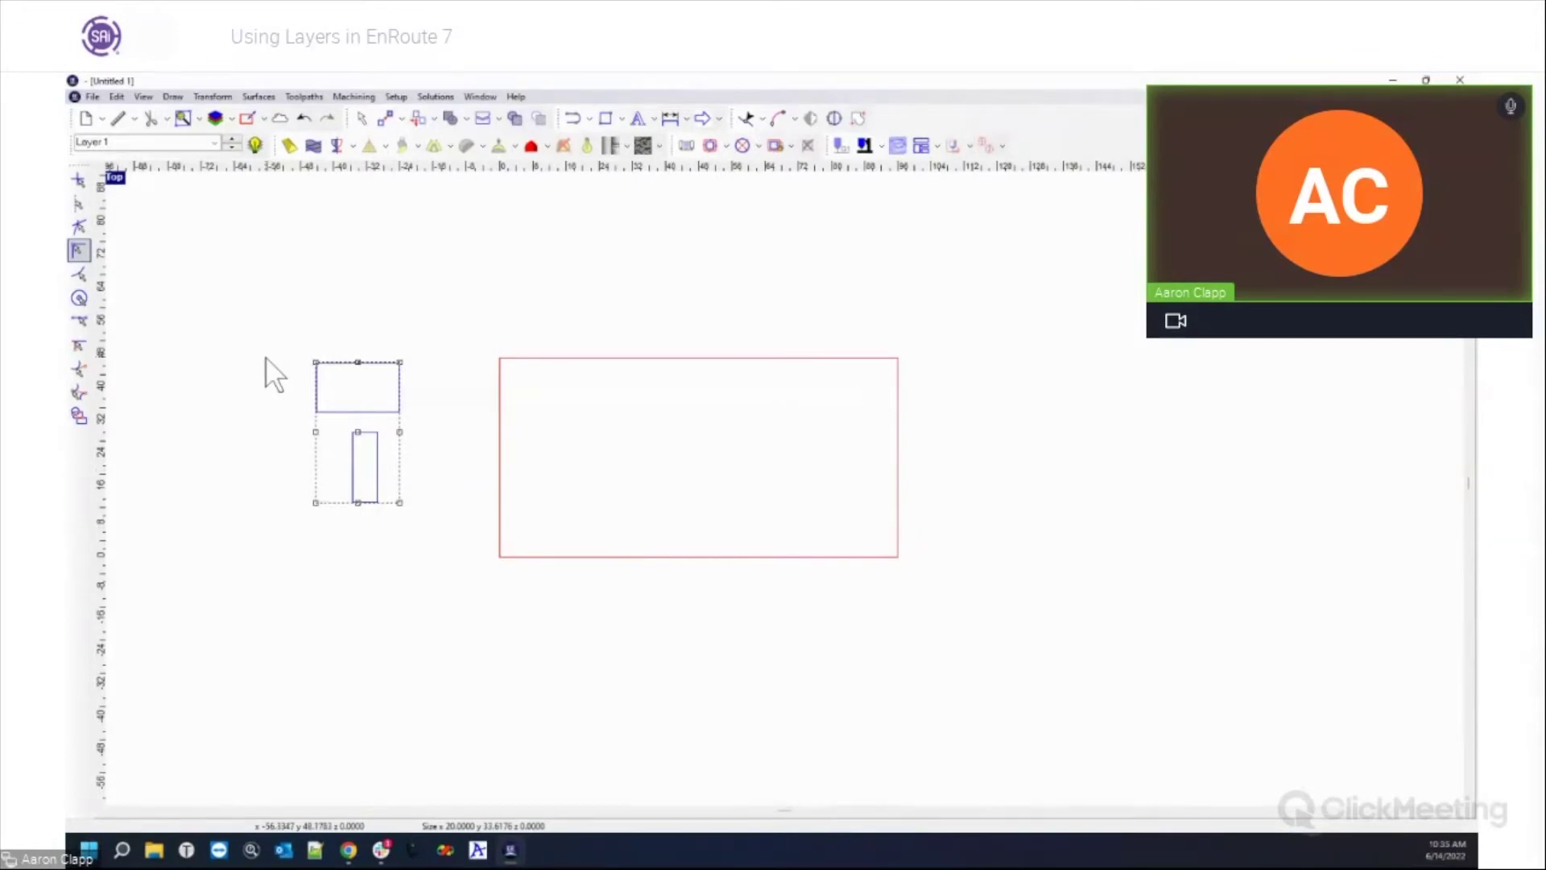
left_click(475, 119)
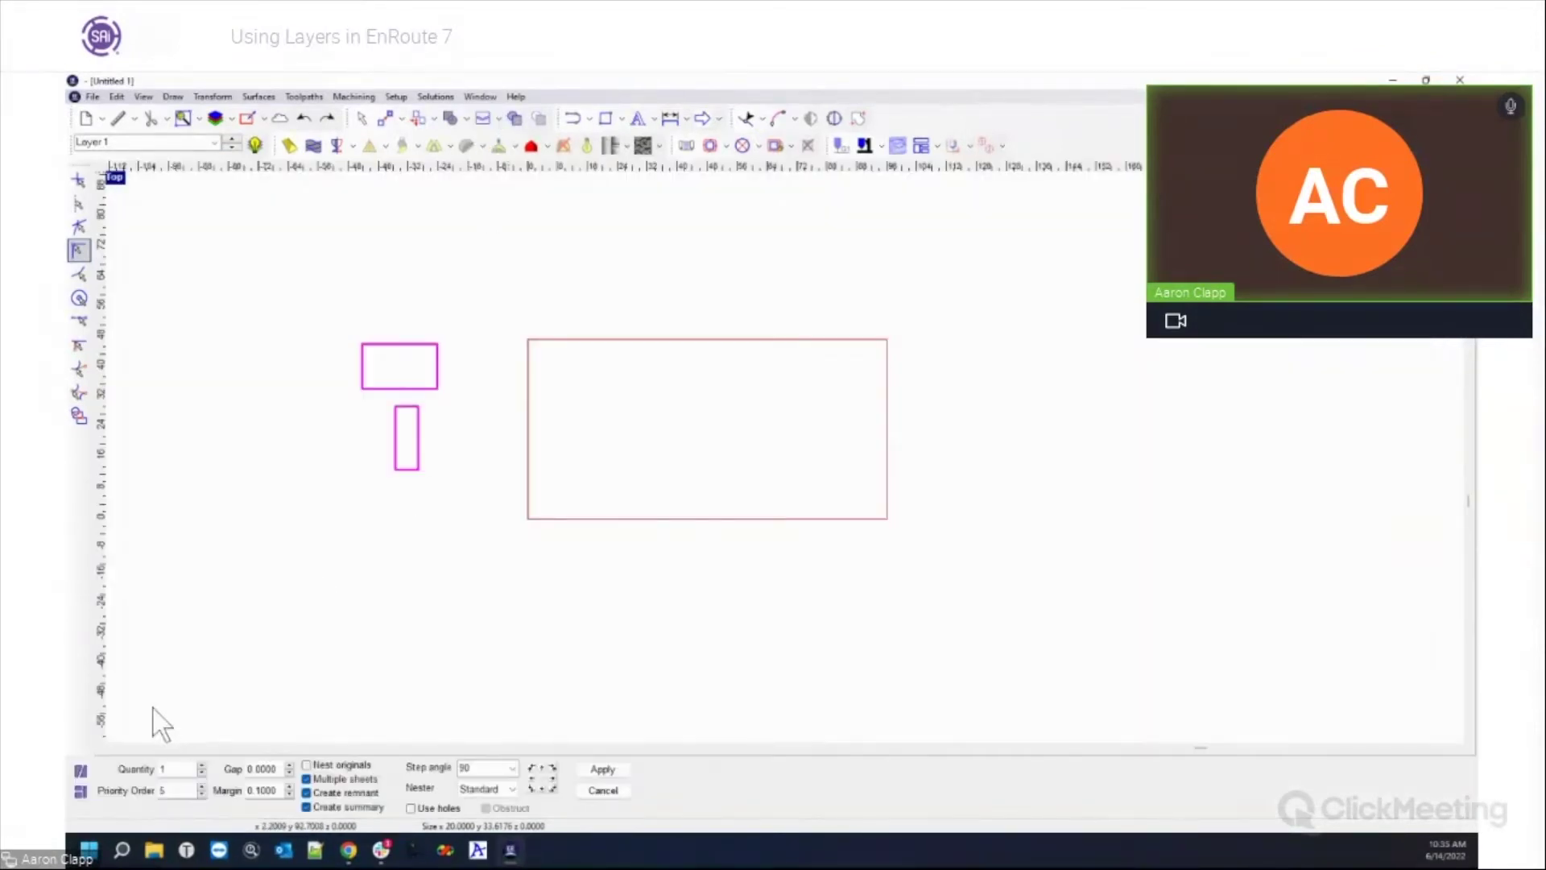
double_click(168, 769)
type("6")
key("Tab")
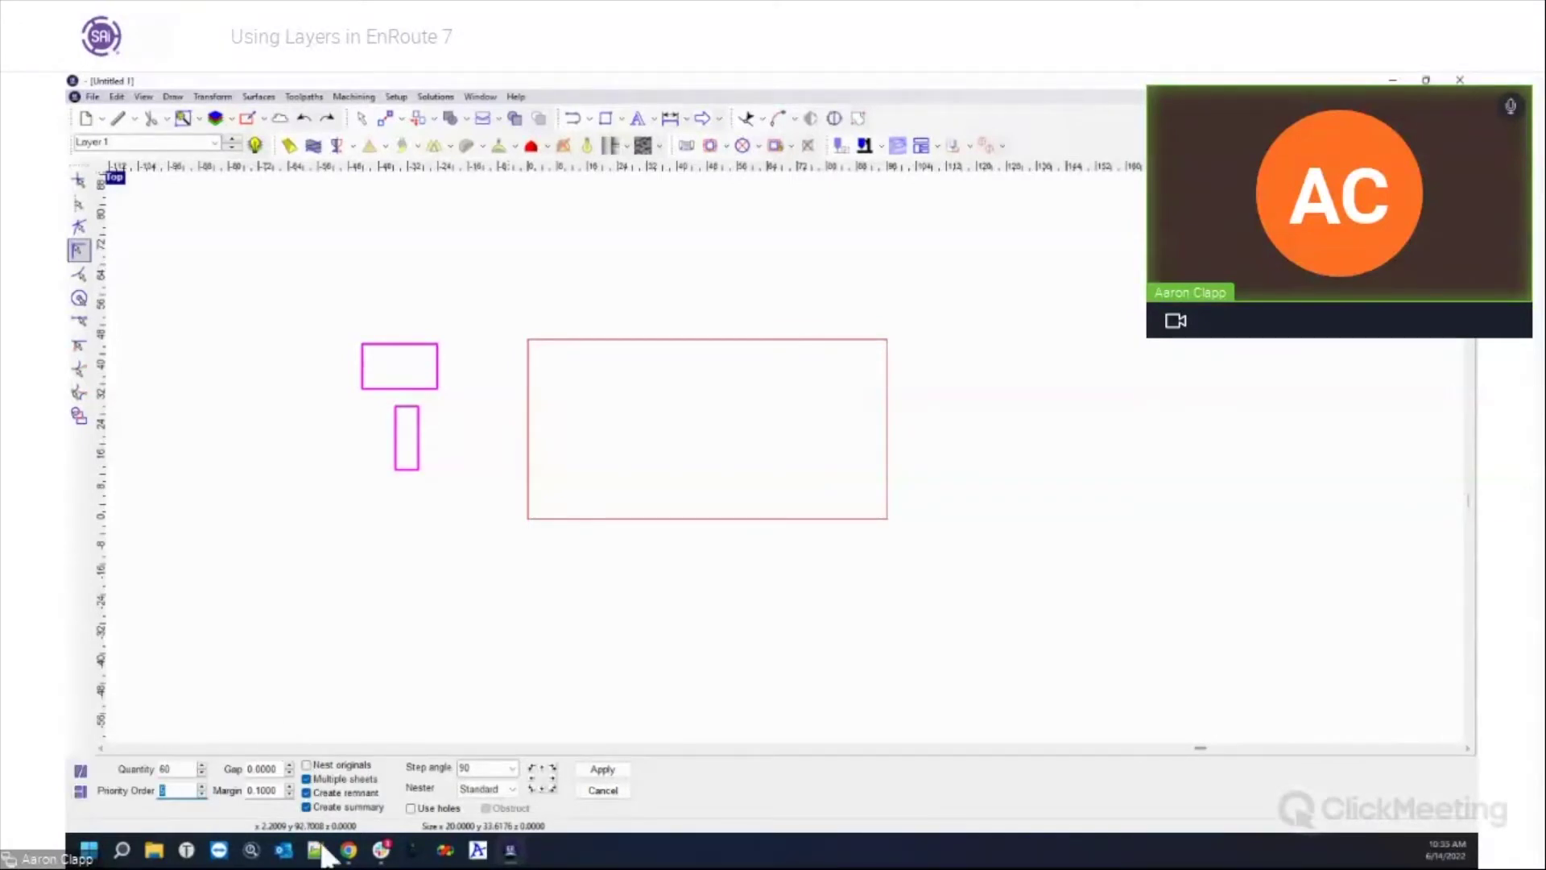
left_click(594, 770)
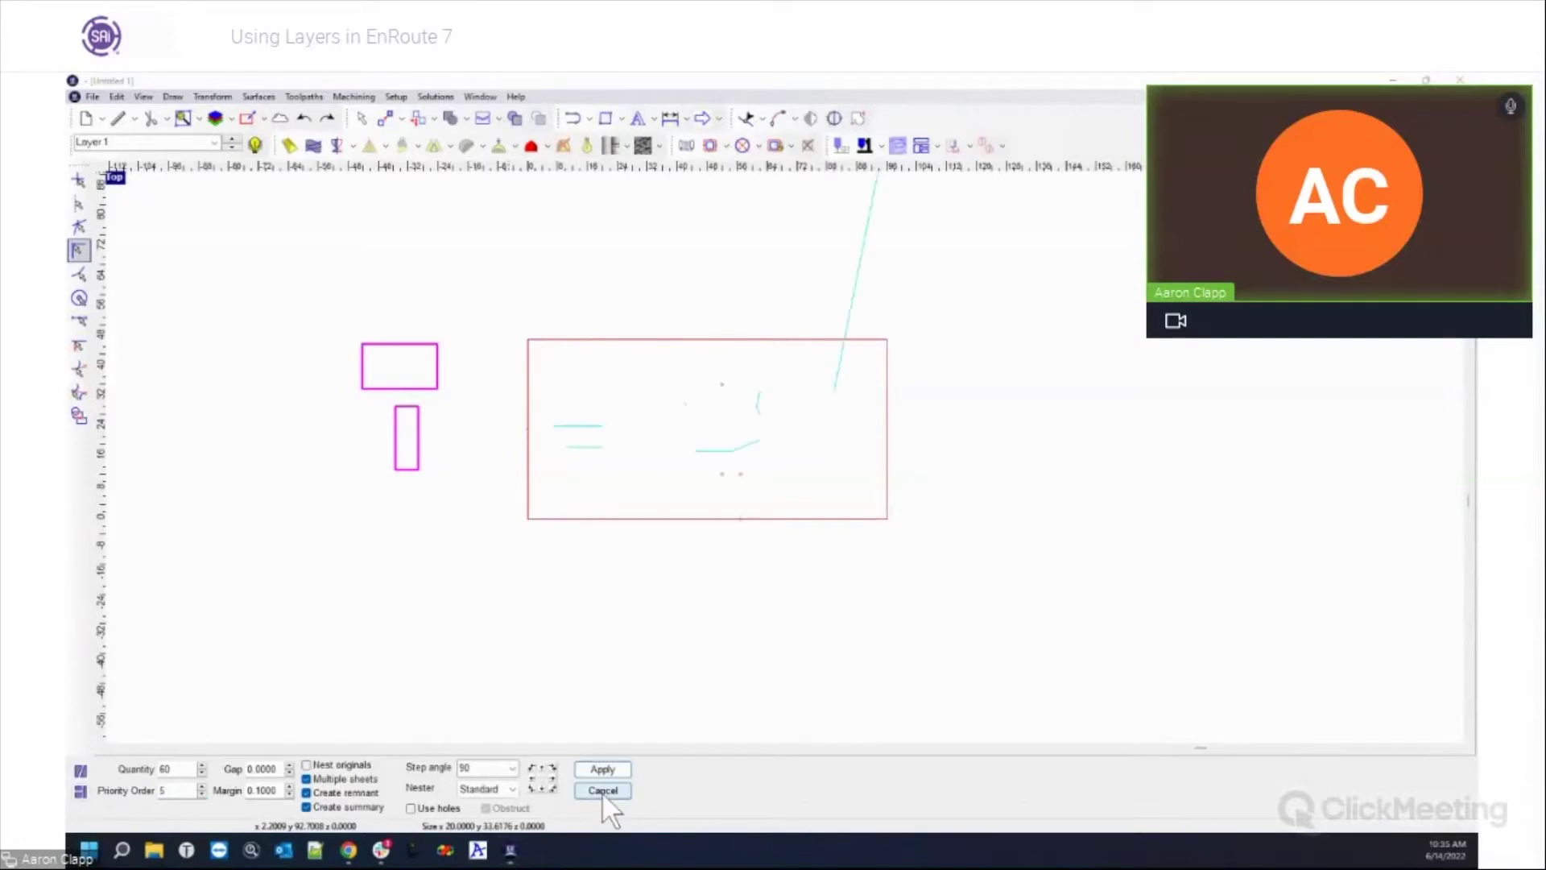
left_click(600, 777)
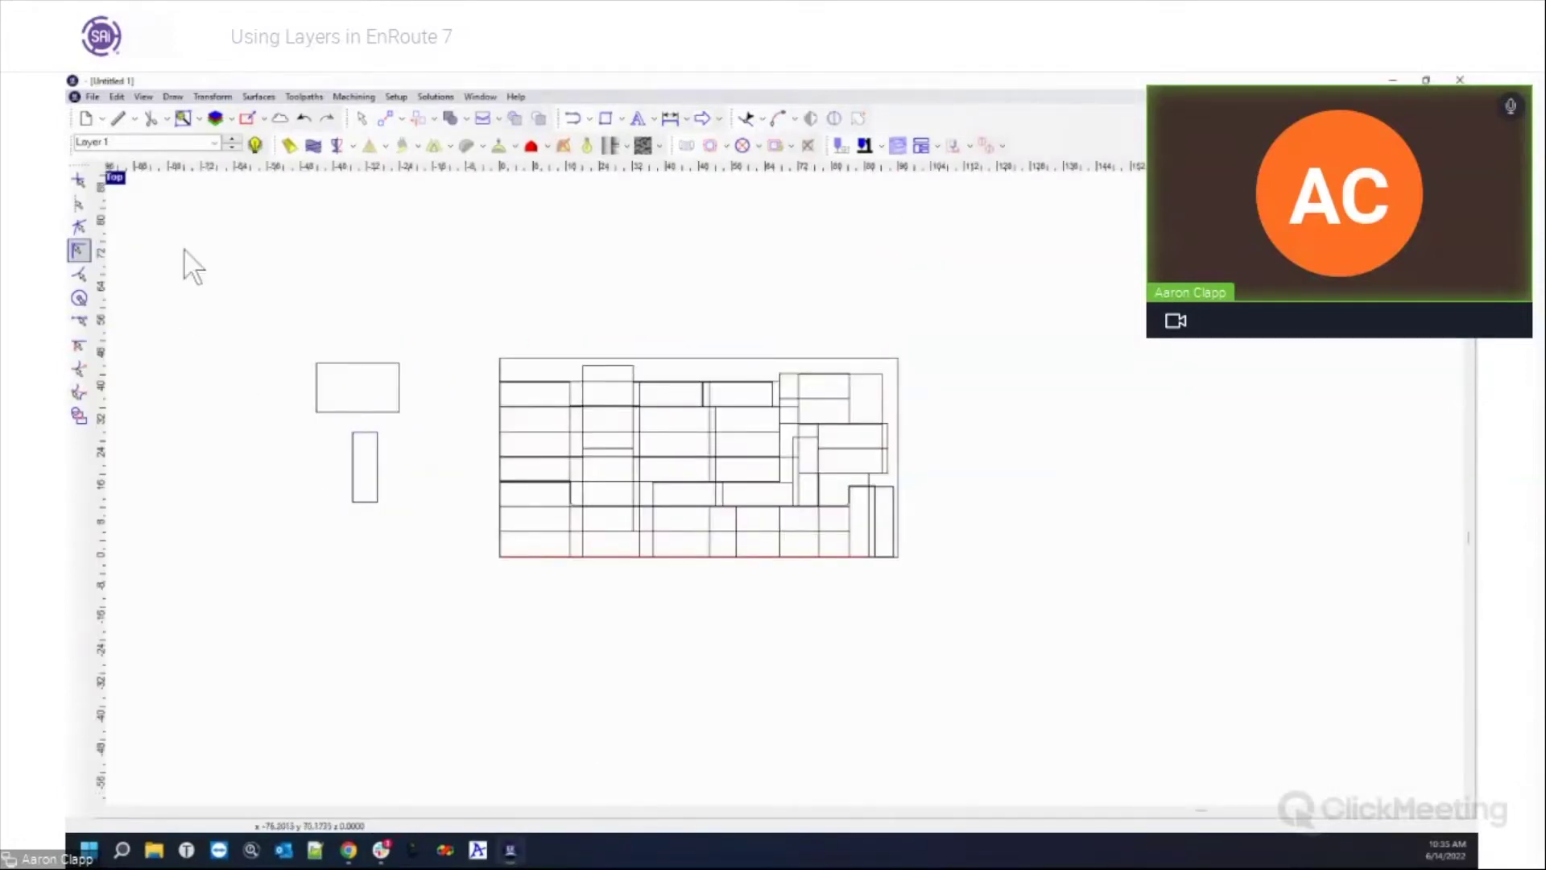
Step: View the nested sheets on layers nested_1 and nested_2 one after the other
left_click(215, 143)
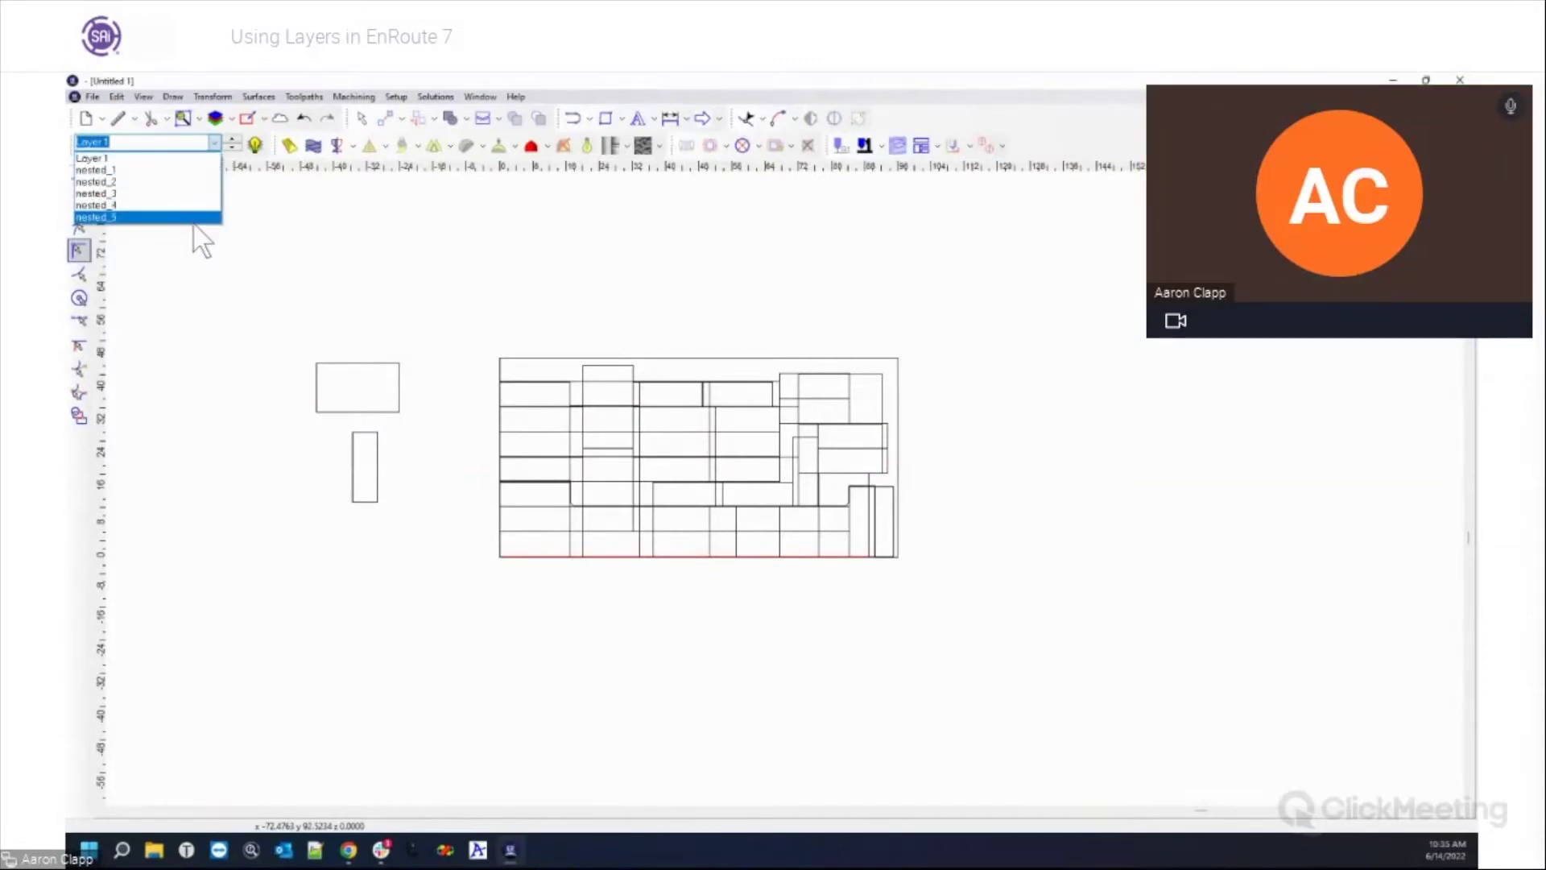
left_click(193, 170)
left_click(212, 142)
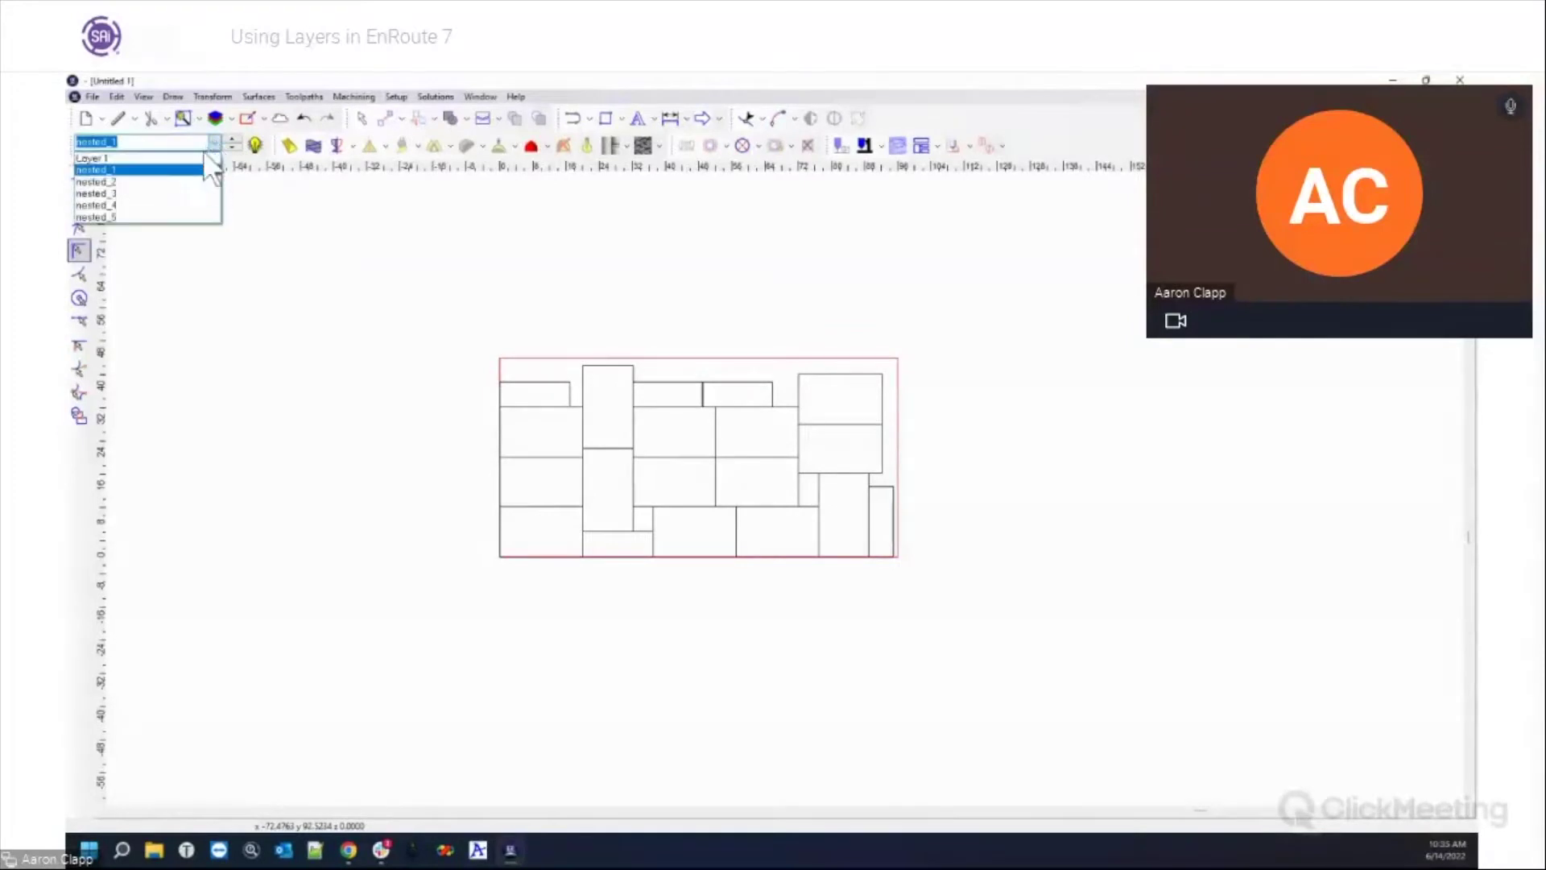
left_click(193, 183)
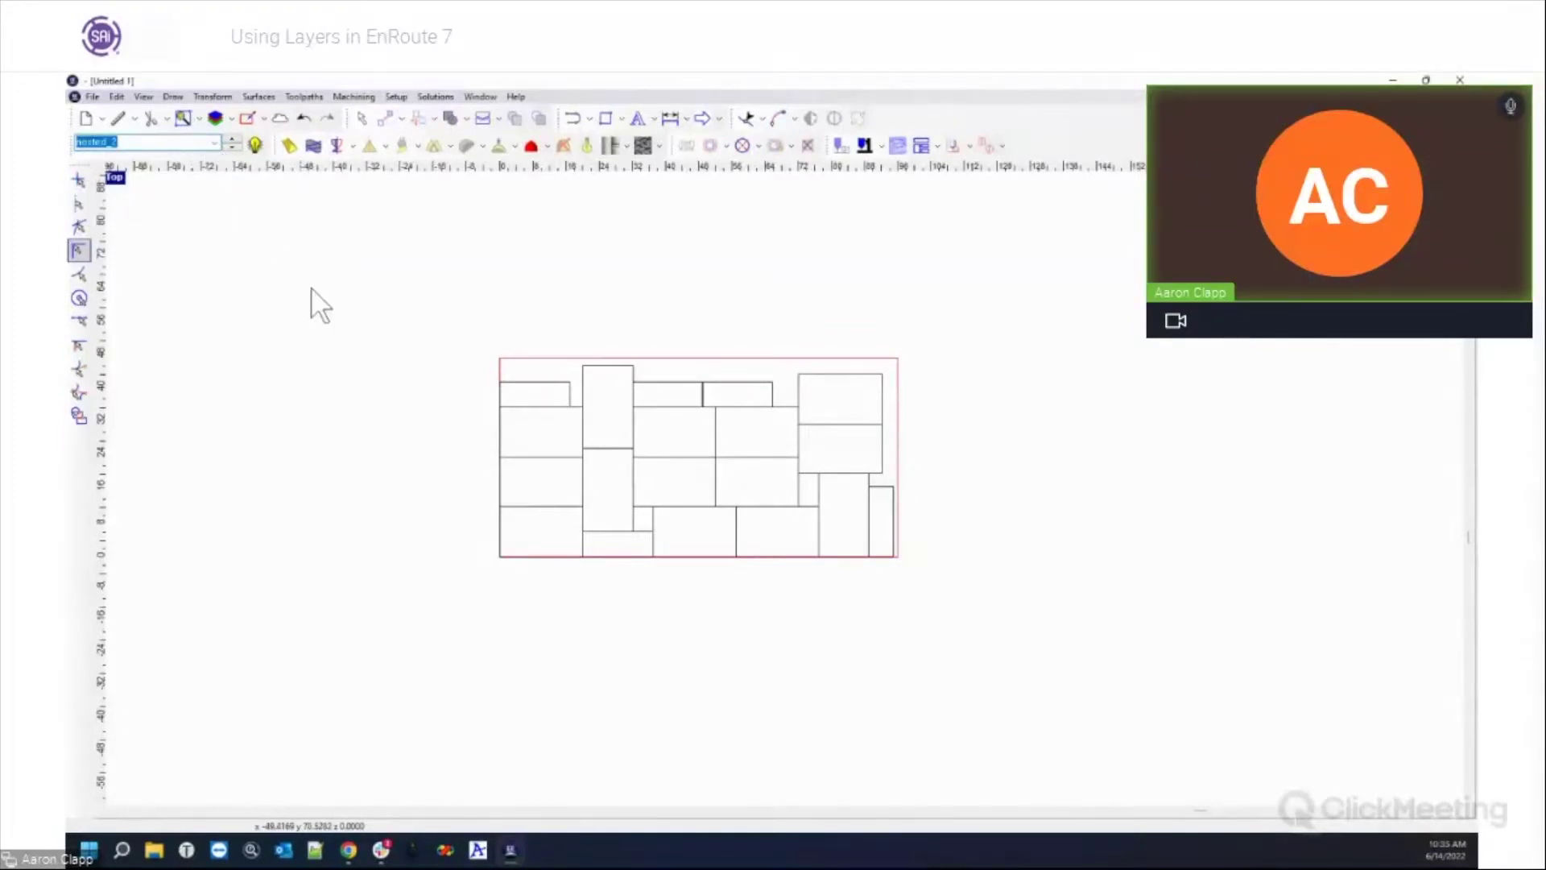
Step: Make Layer 1 current and delete the nested parts on its plate
left_click(213, 141)
left_click(195, 158)
left_click_drag(464, 301, 957, 617)
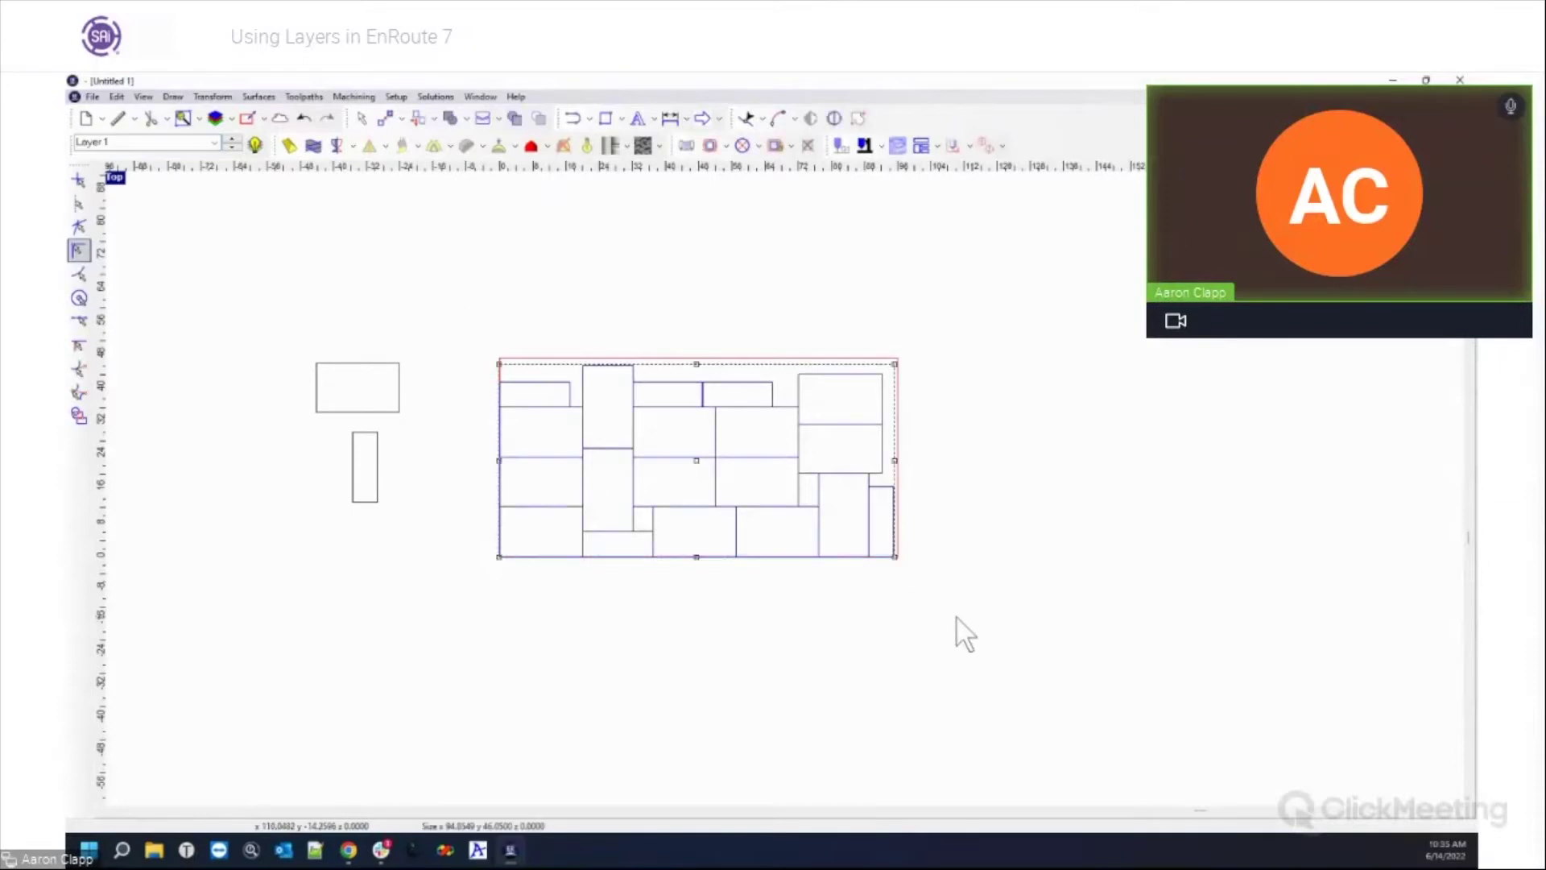
key("Delete")
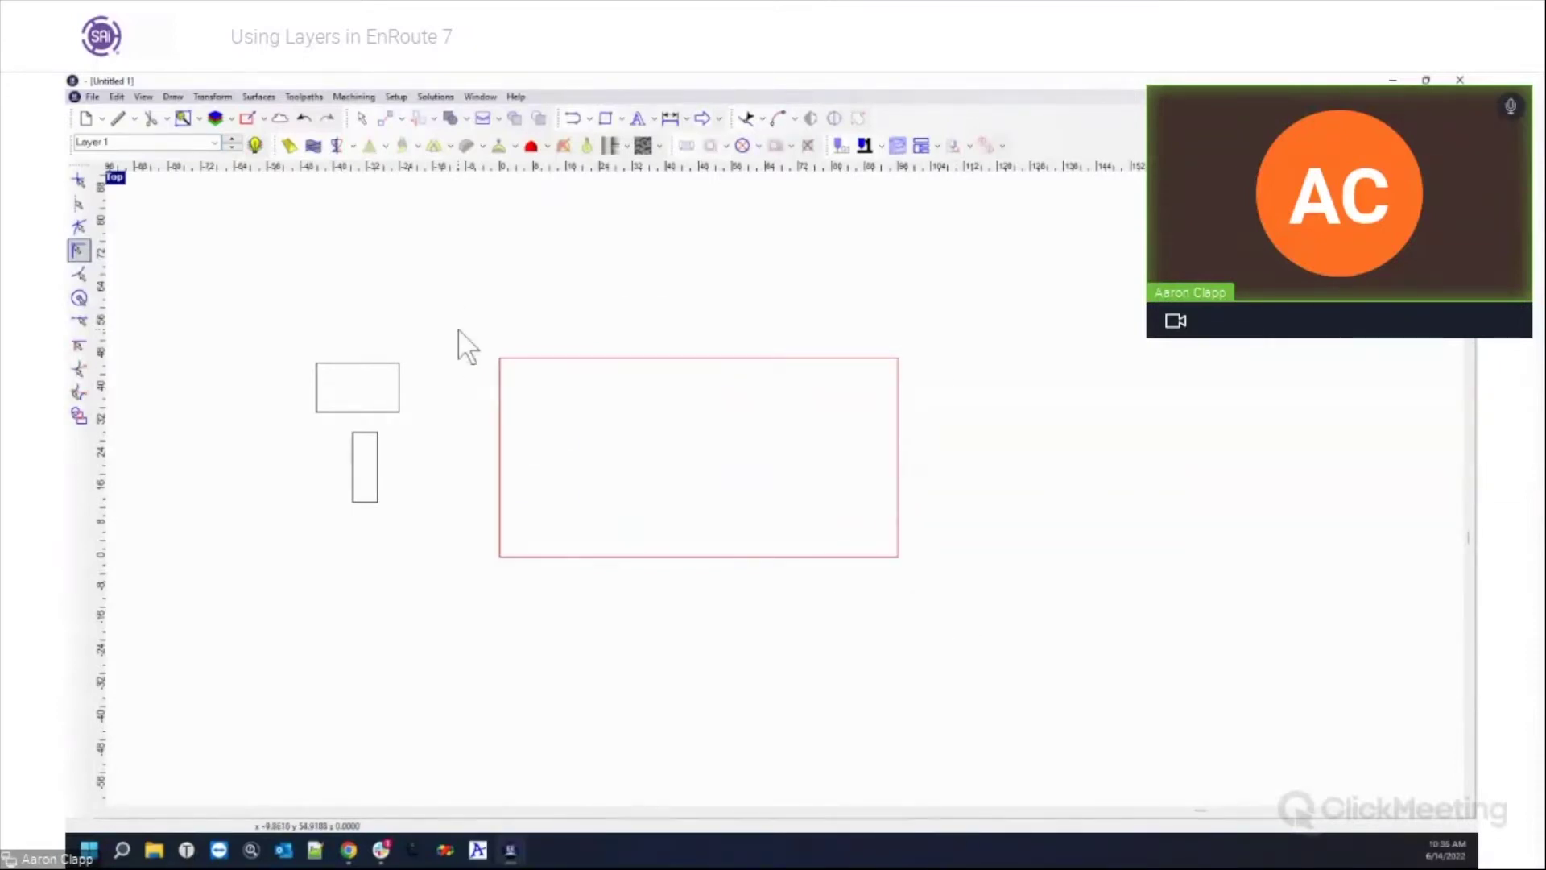
Step: Check what can be selected beside and on the plate of Layer 1, and review the layer list
left_click_drag(258, 290, 470, 554)
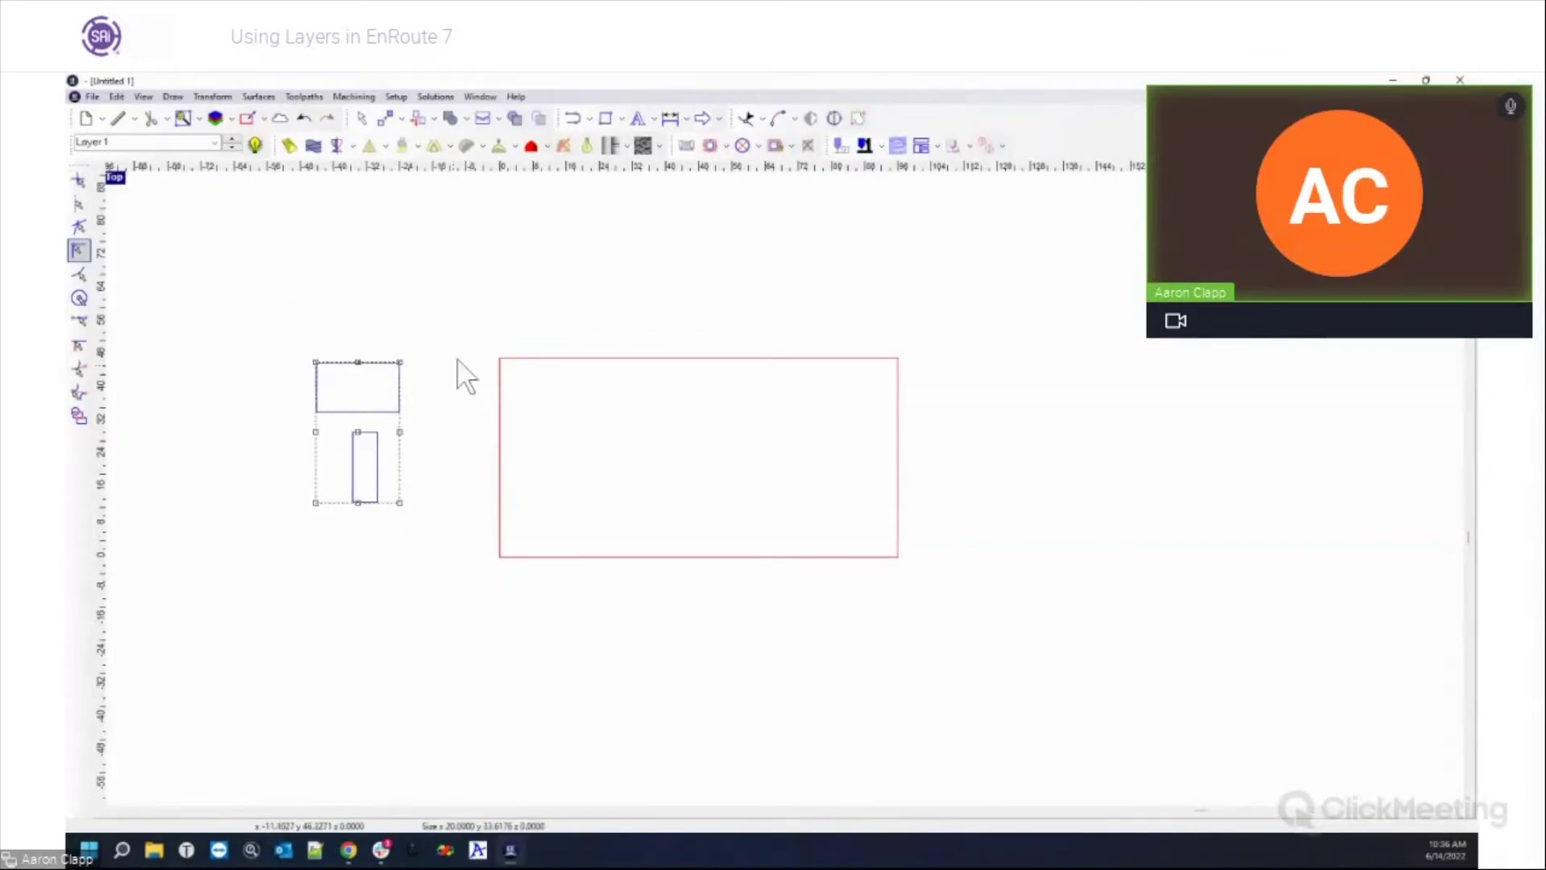
mouse_move(518, 327)
left_mouse_down()
mouse_move(556, 370)
mouse_move(532, 346)
left_mouse_up()
left_click_drag(476, 317, 1036, 666)
left_click(193, 142)
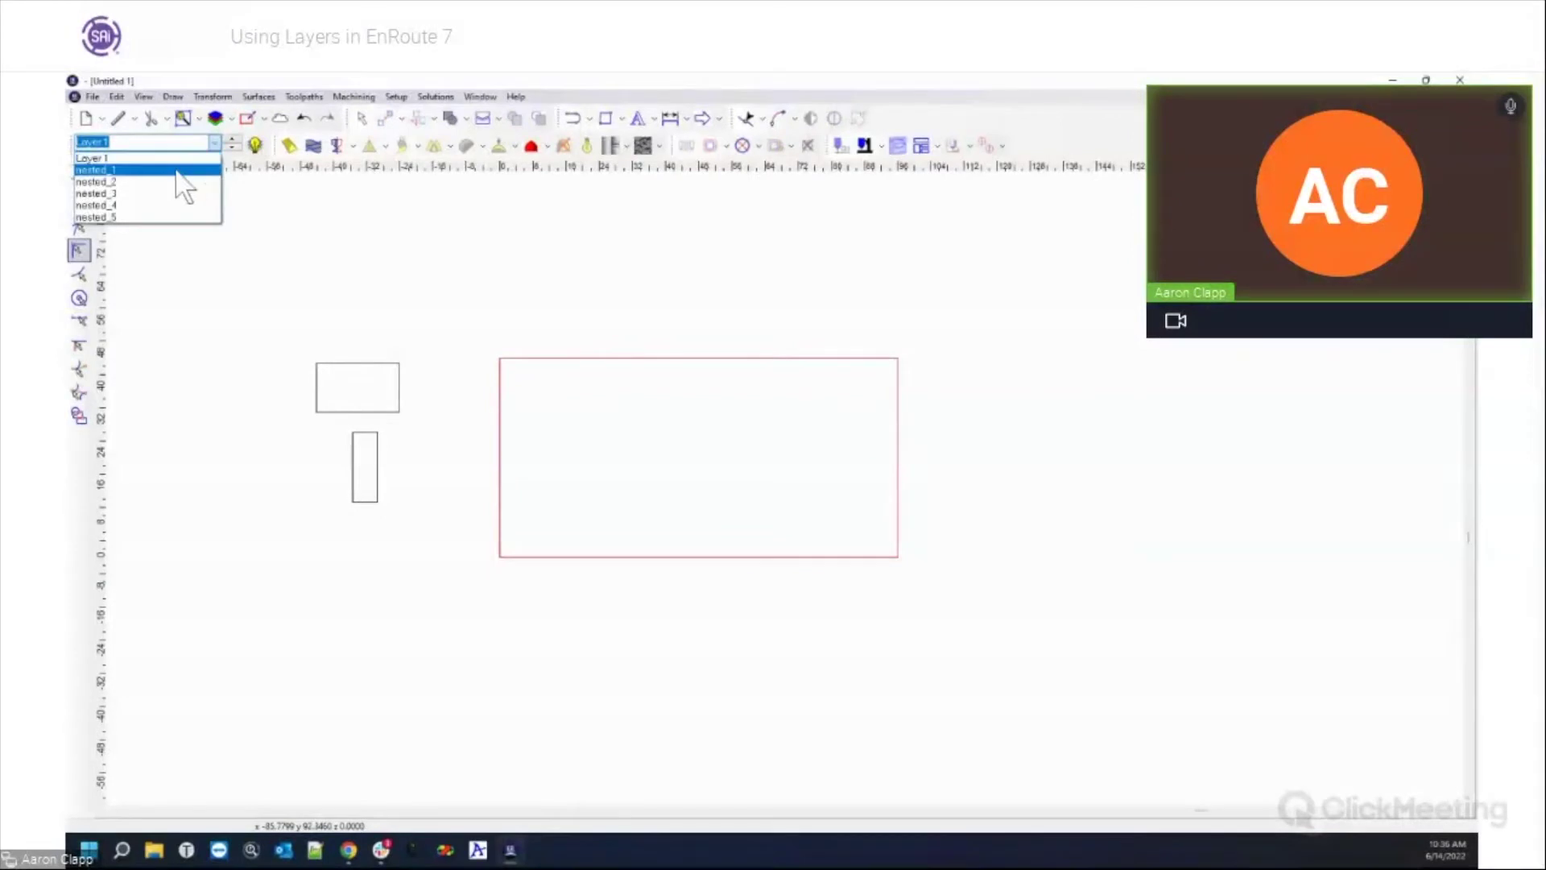
left_click(362, 248)
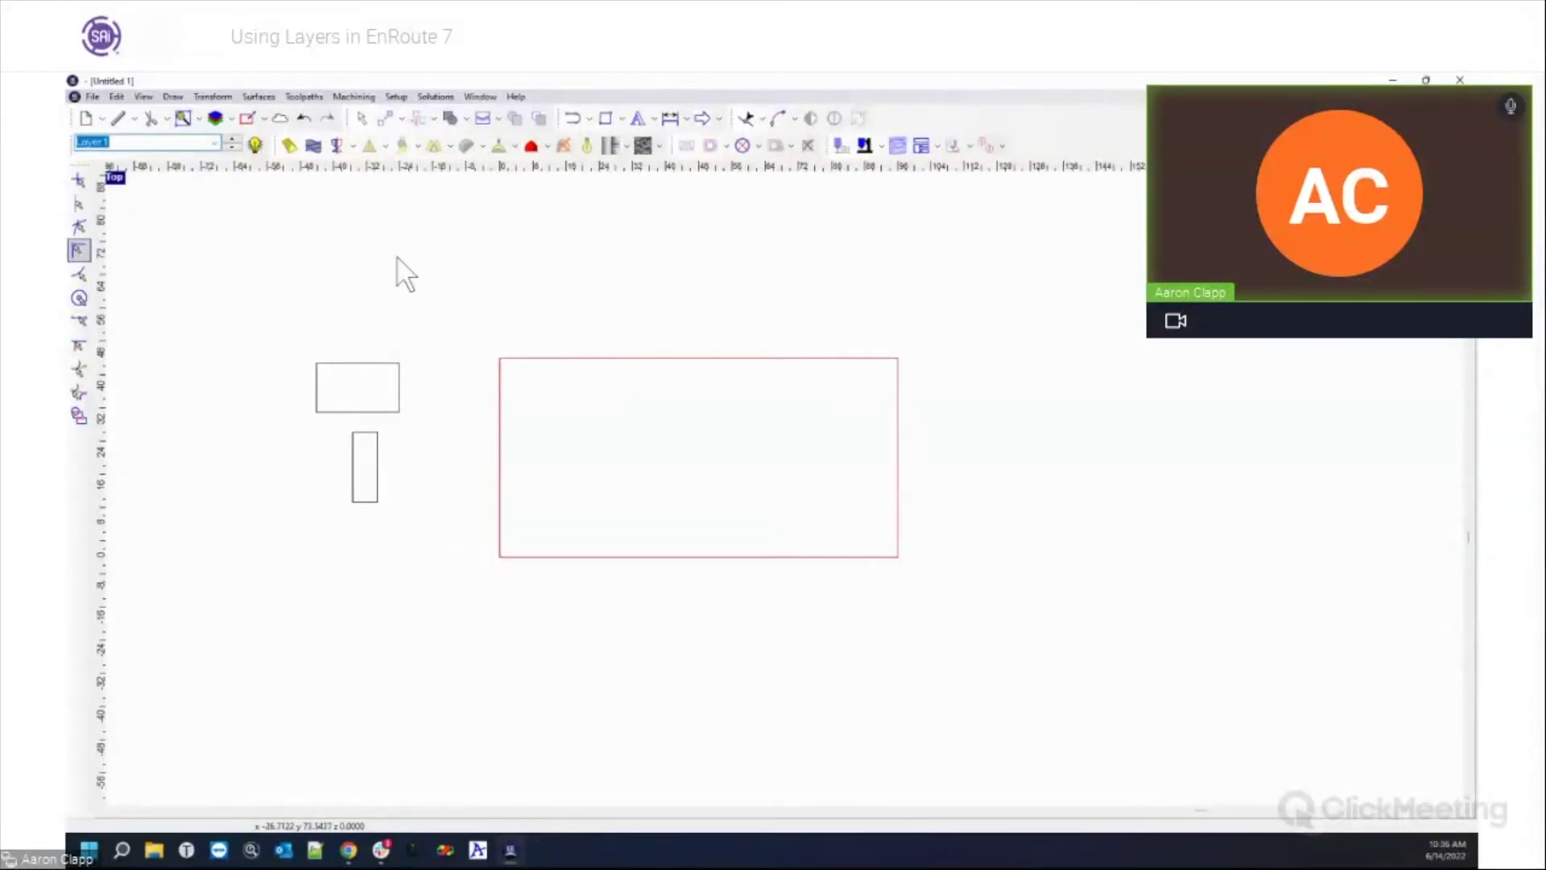
Step: Show all layers and delete the remaining nested parts on the plate
left_click(211, 145)
left_click(256, 141)
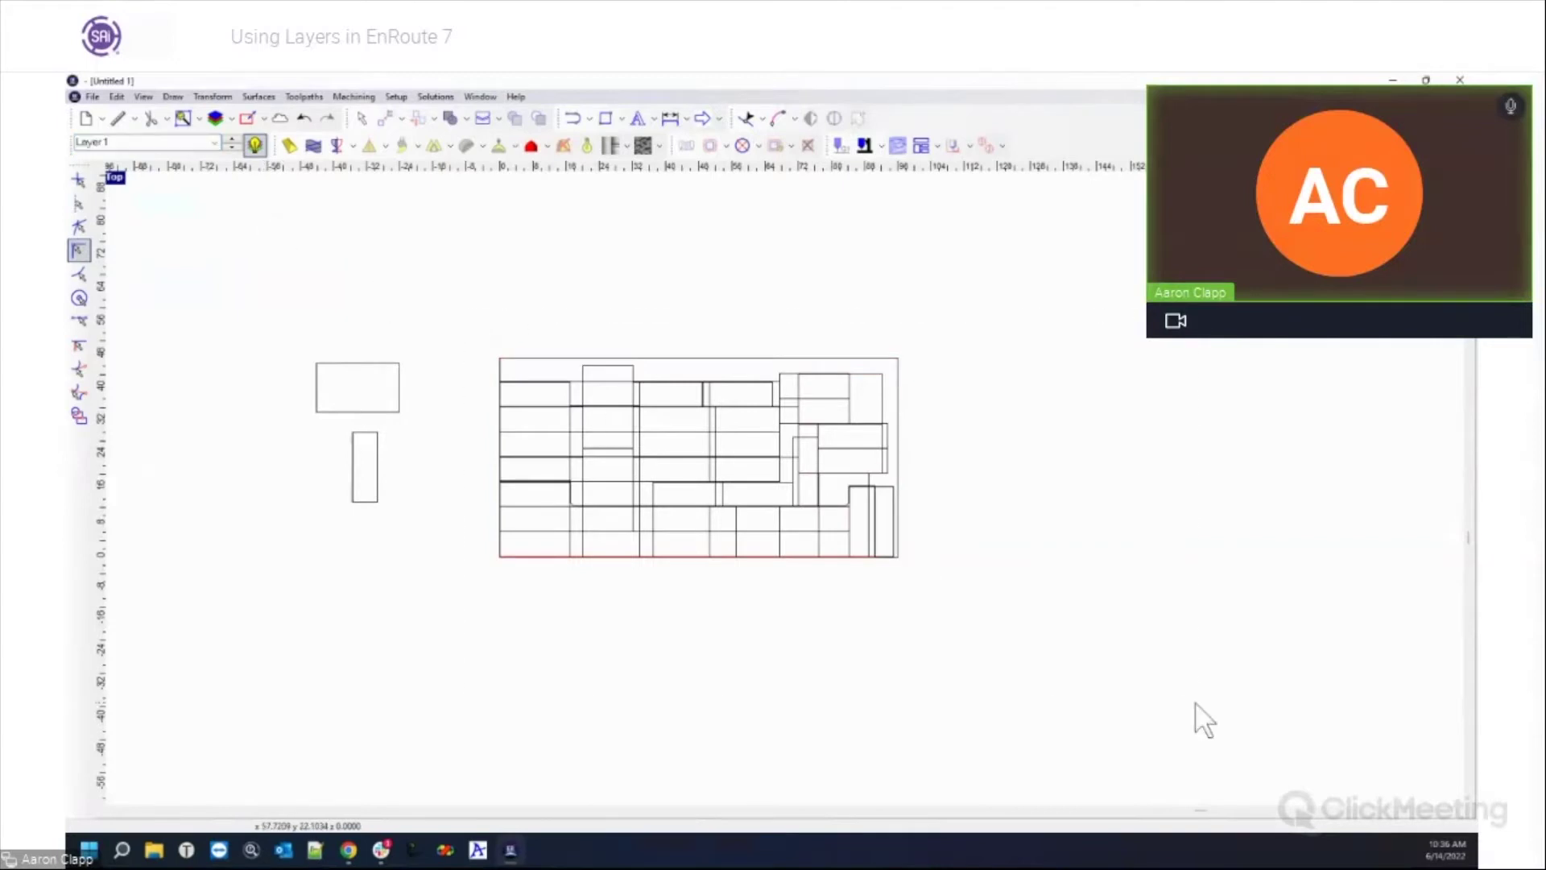
key("Delete")
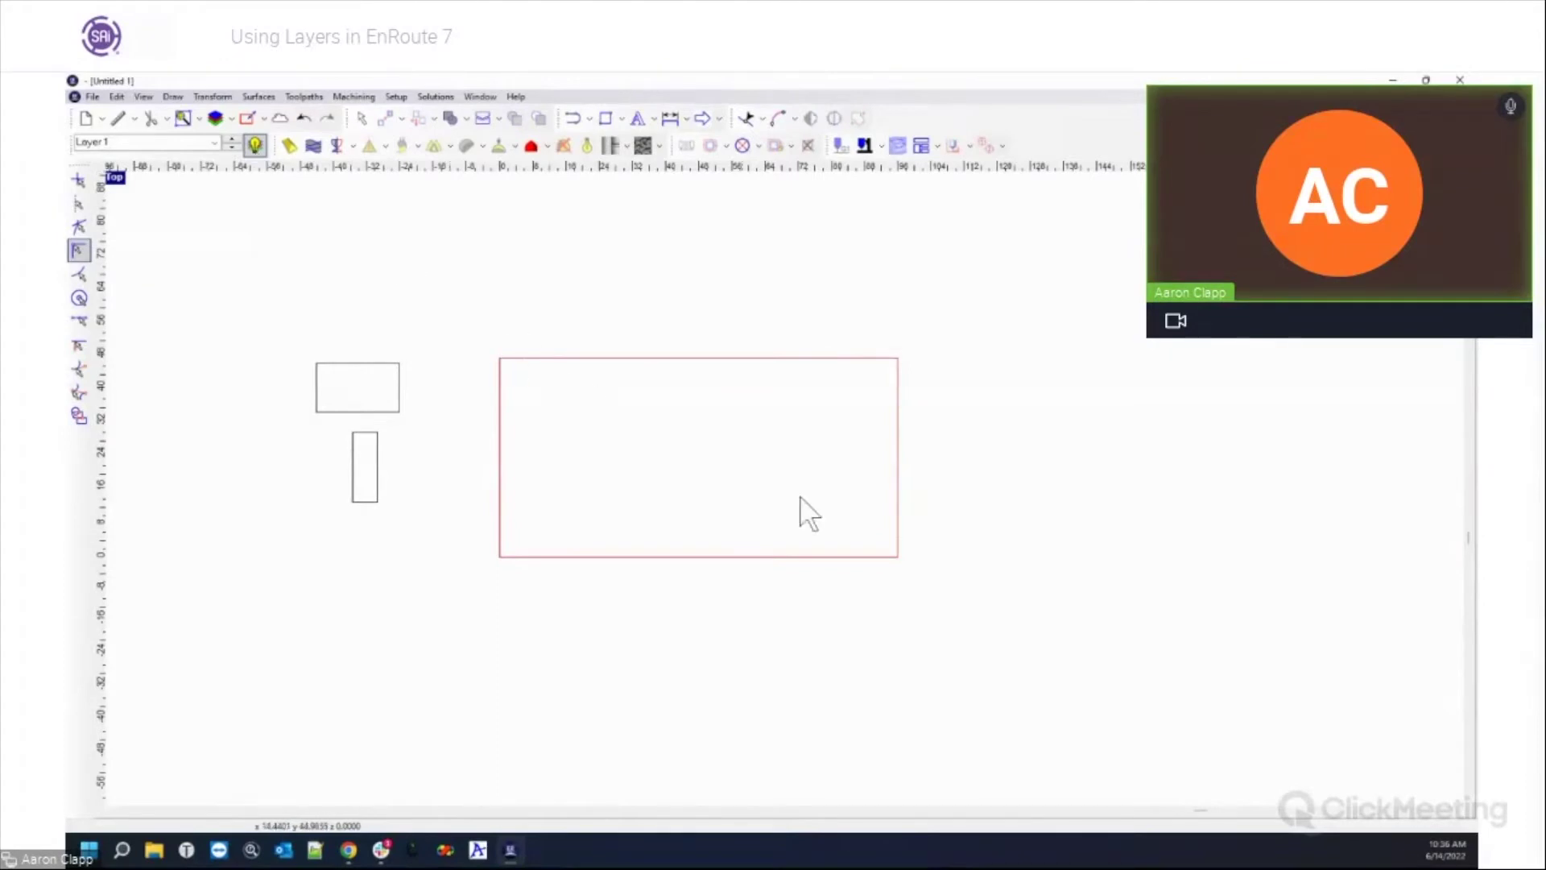
Step: Review the layer list, try to remove all empty layers from the drawing, and leave the layer settings without applying
left_click(211, 142)
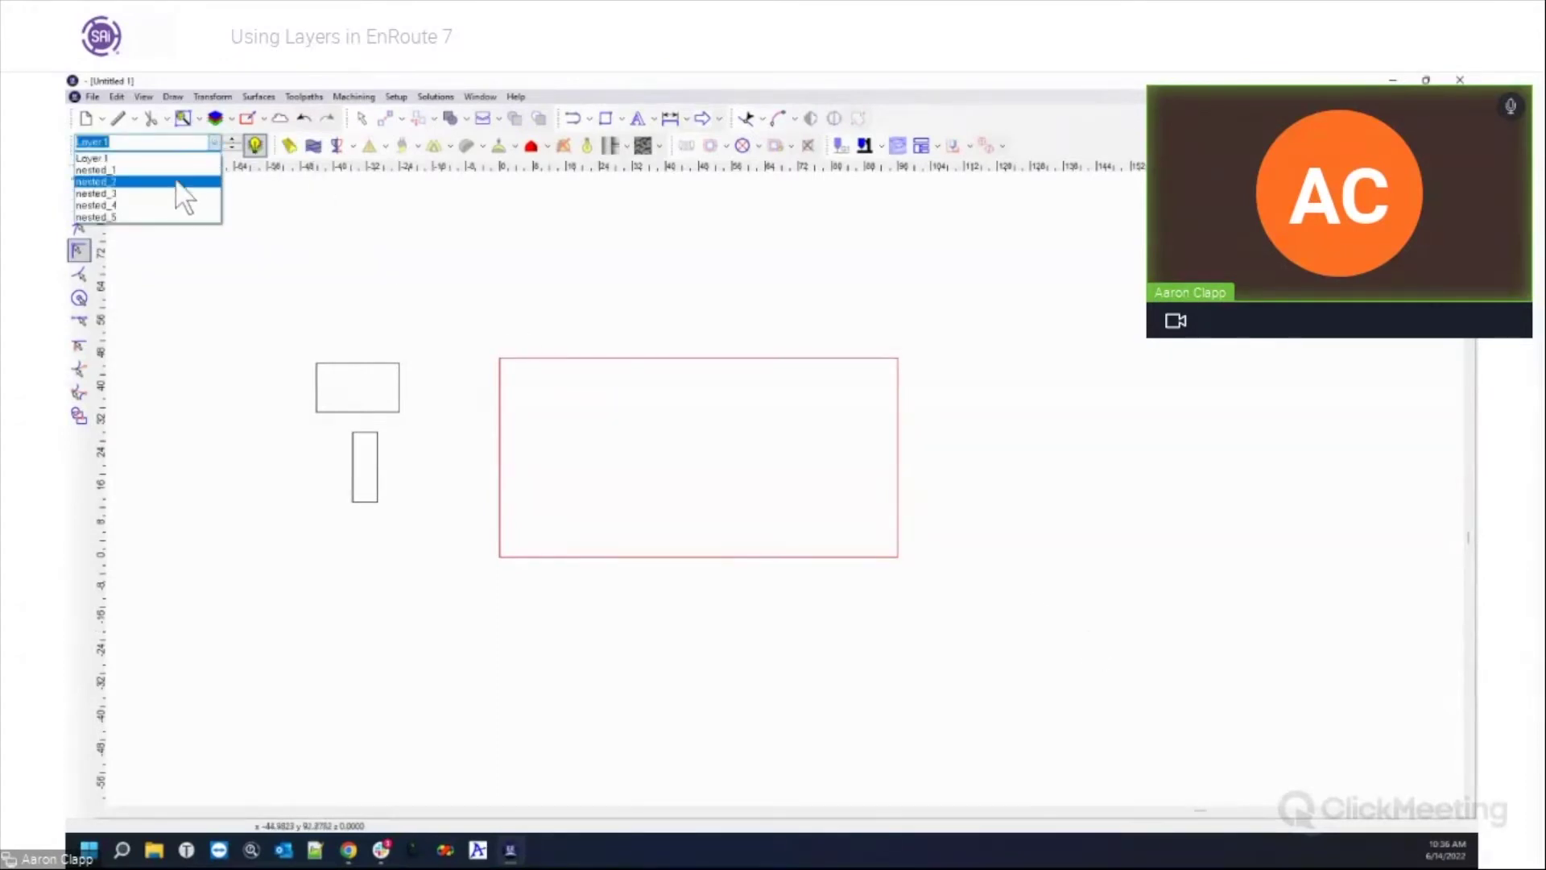
left_click(246, 163)
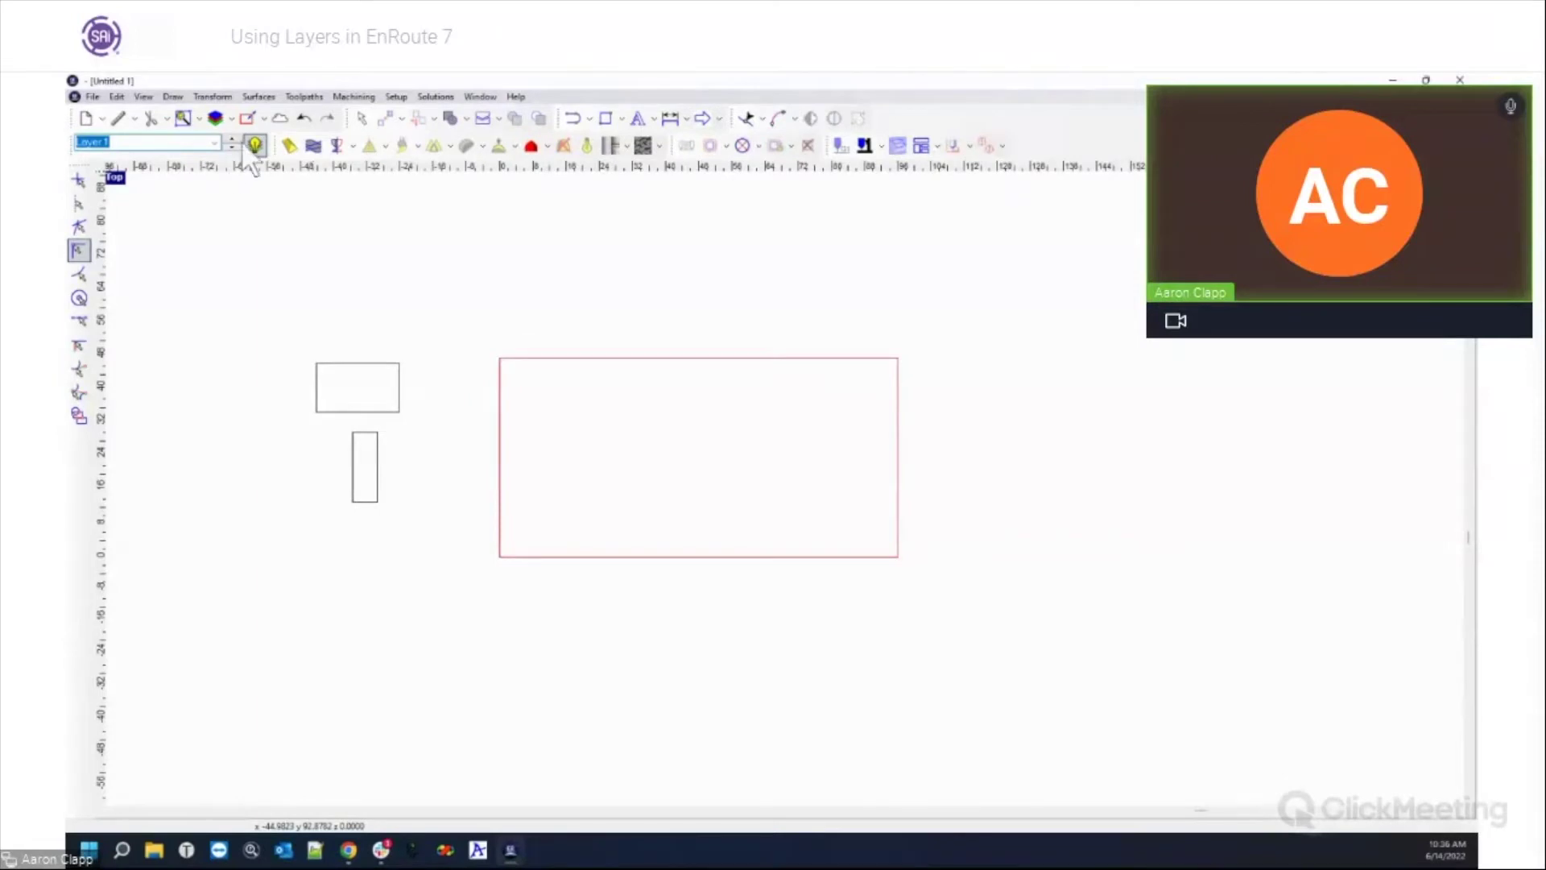
left_click(214, 119)
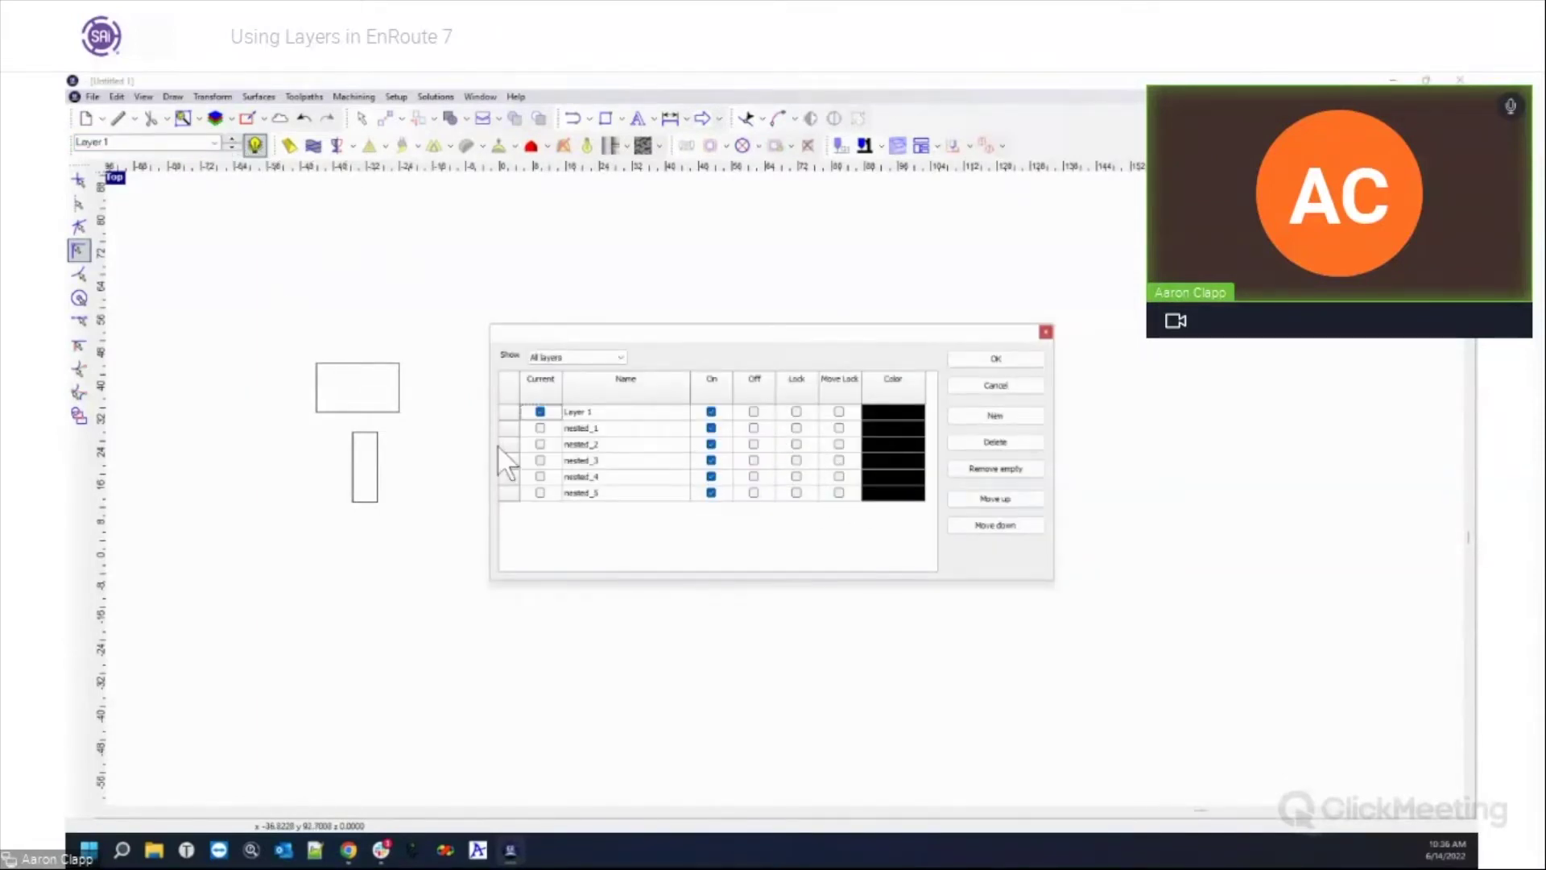
left_click(988, 468)
left_click(814, 479)
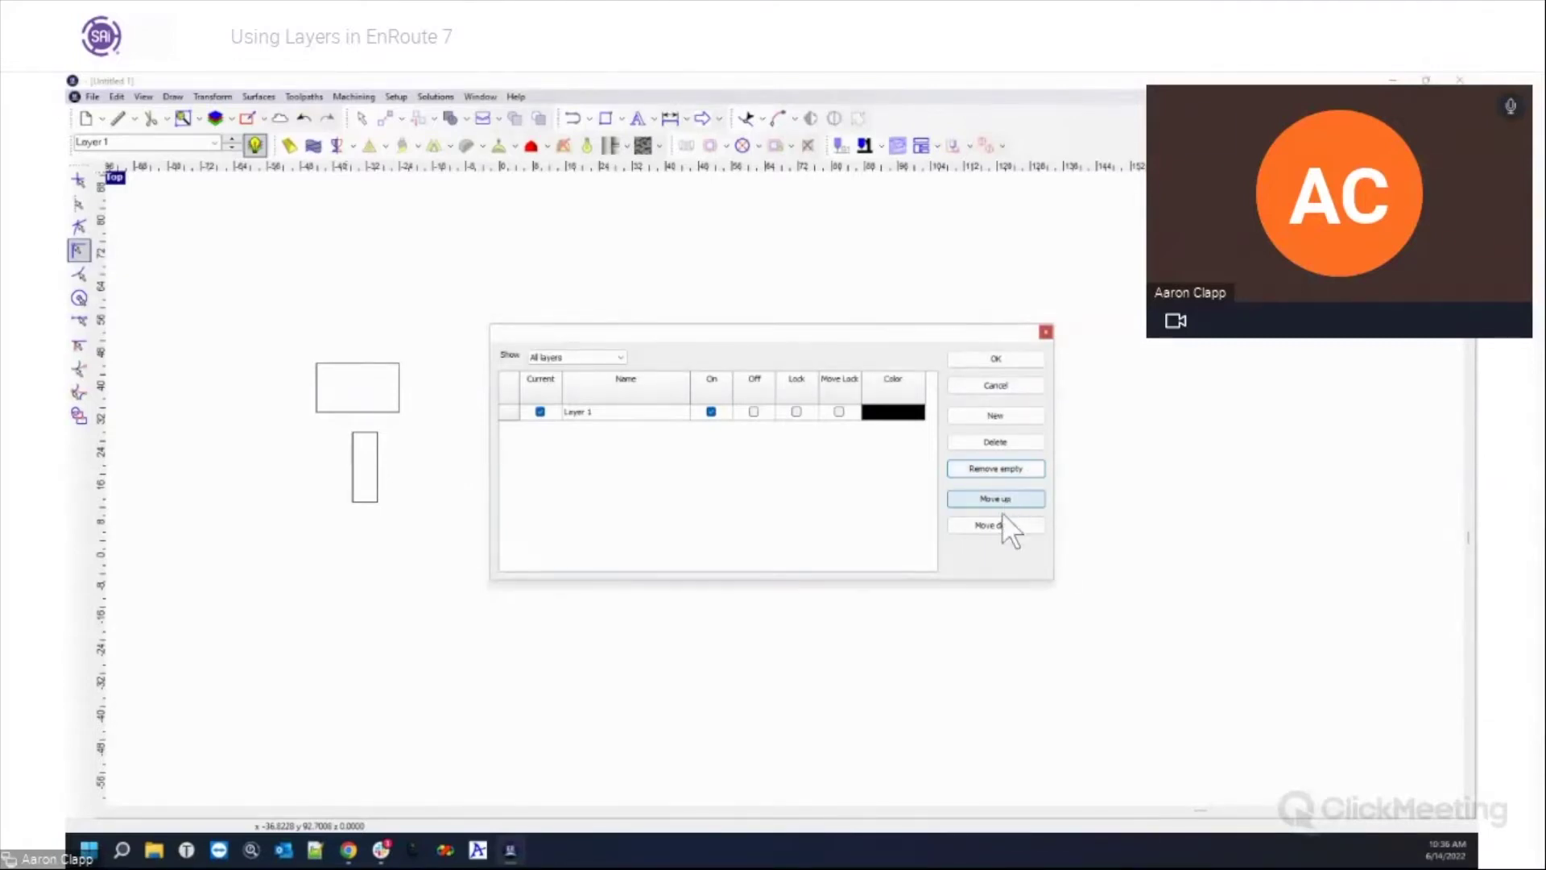
left_click(1045, 331)
Step: Move the two rectangles onto the plate and create routing offset toolpaths on both of them
left_click_drag(266, 322, 423, 542)
left_click_drag(378, 463, 611, 481)
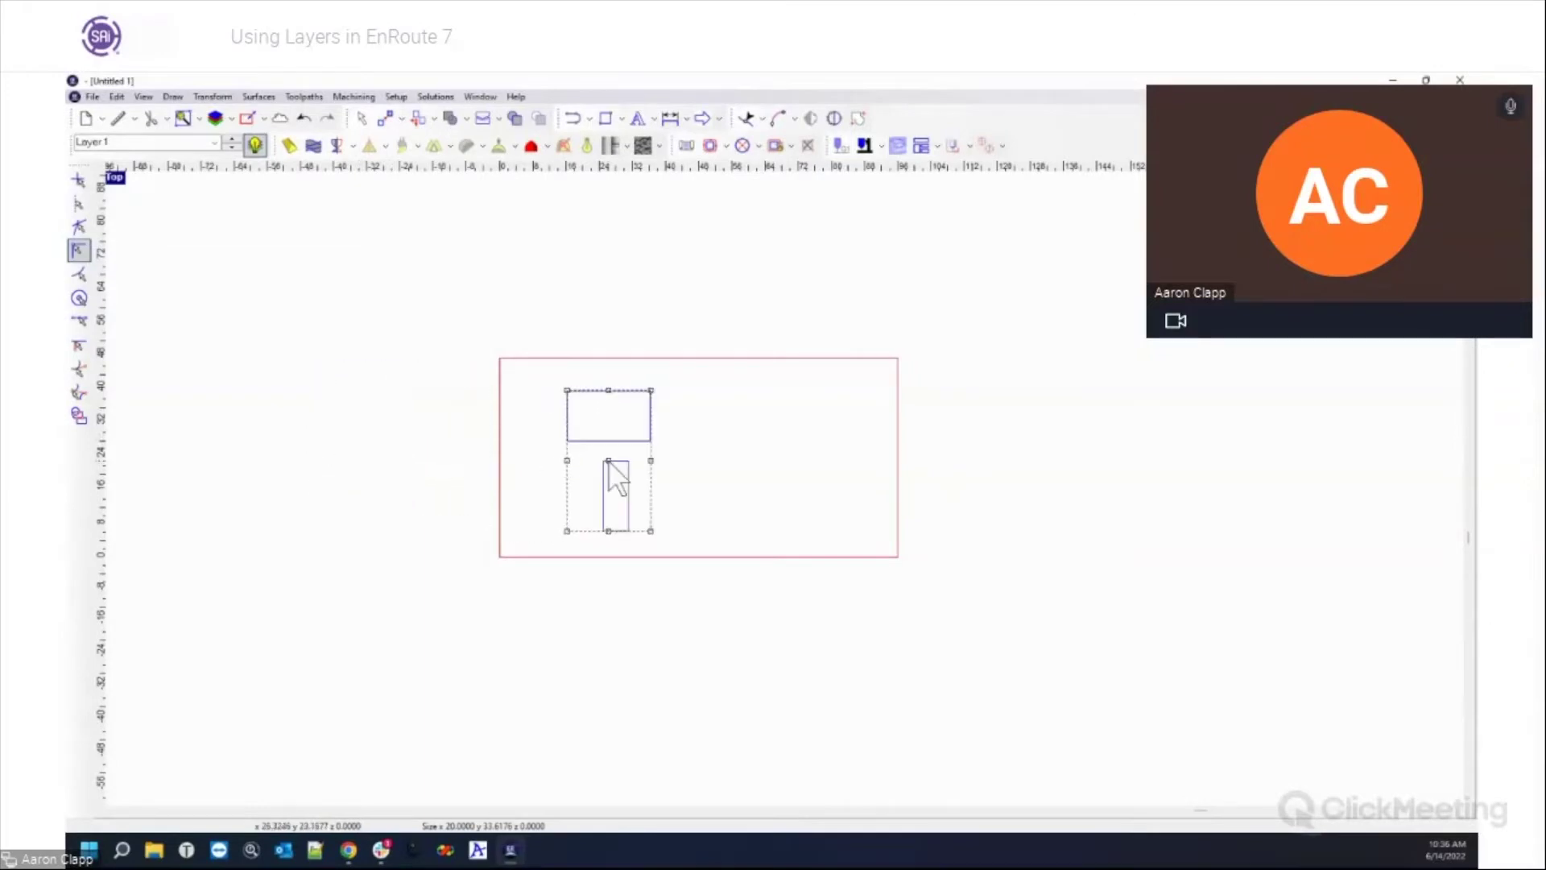
left_click(345, 96)
mouse_move(310, 98)
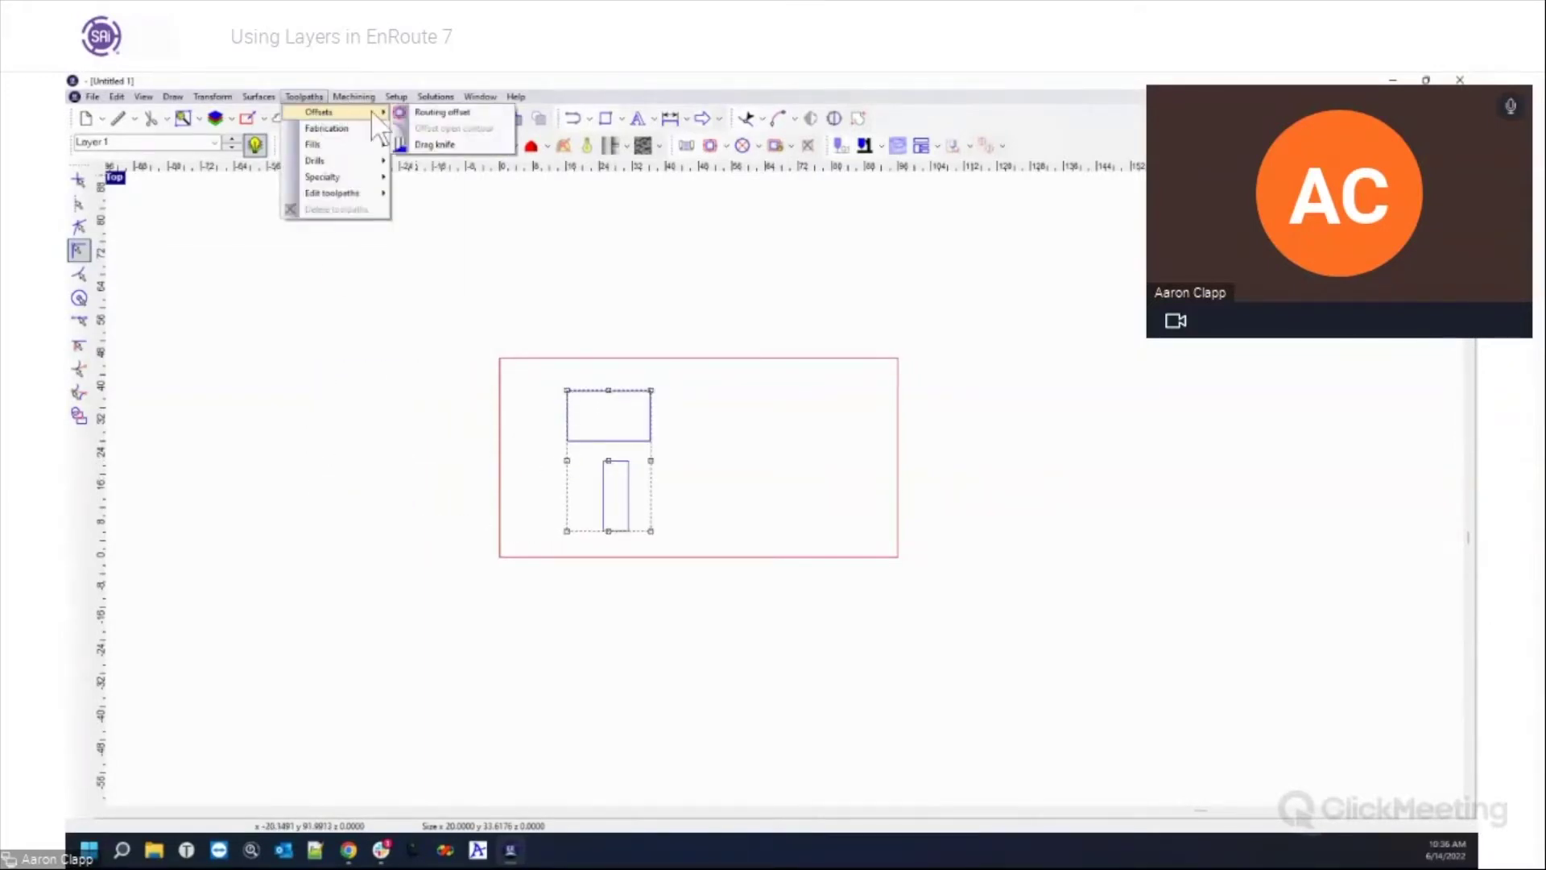
left_click(415, 109)
left_click(989, 296)
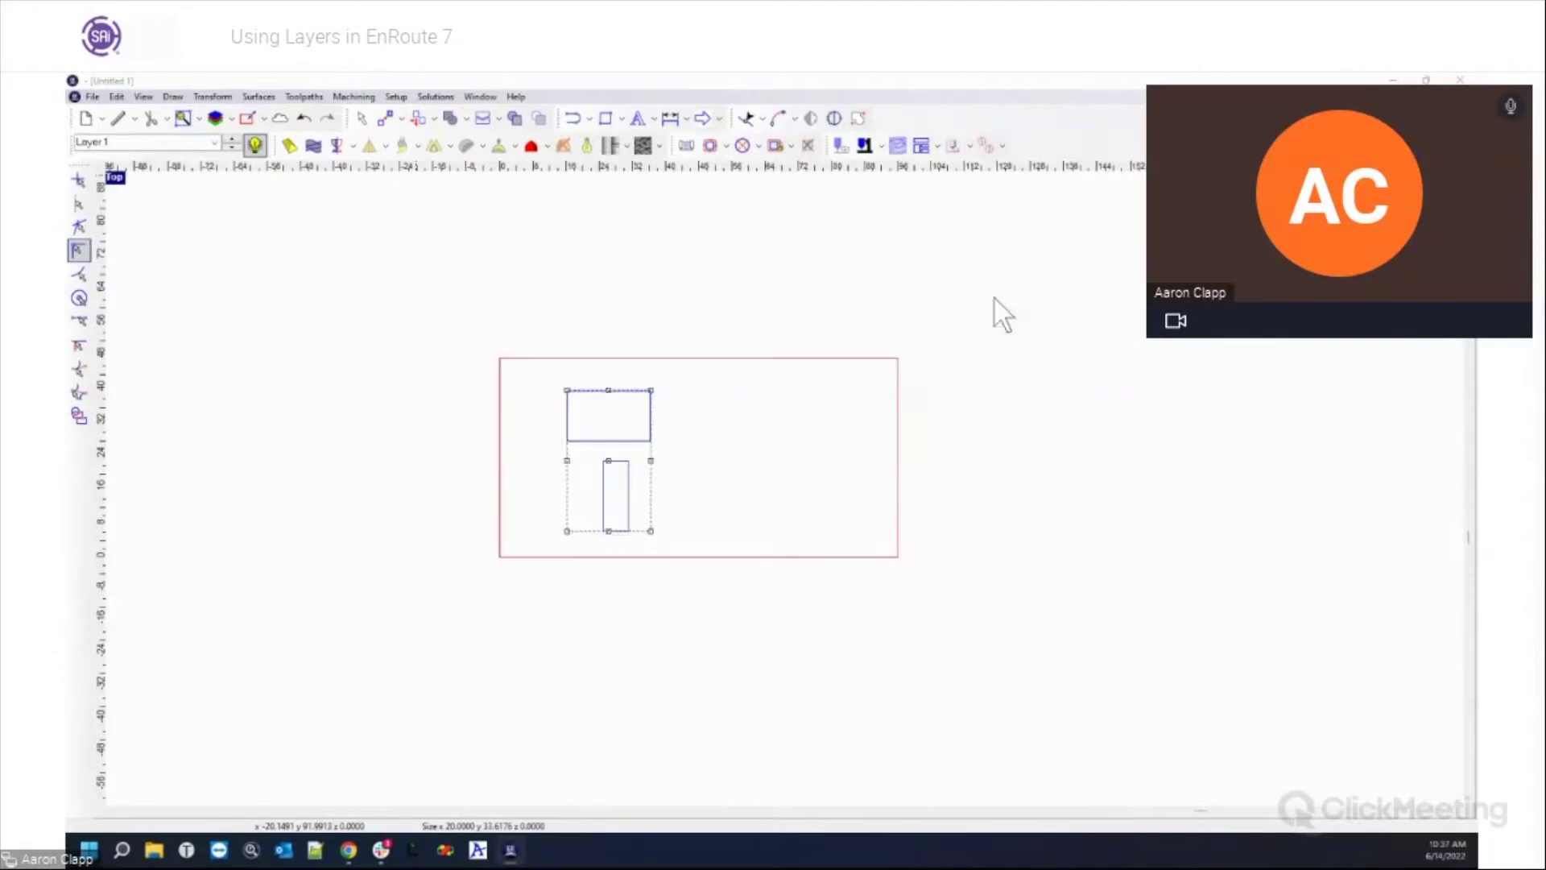
Step: Try out Layer as the first item in the output priority order, put it back last, and leave without creating output
left_click_drag(562, 449, 668, 554)
left_click(836, 181)
left_click(841, 145)
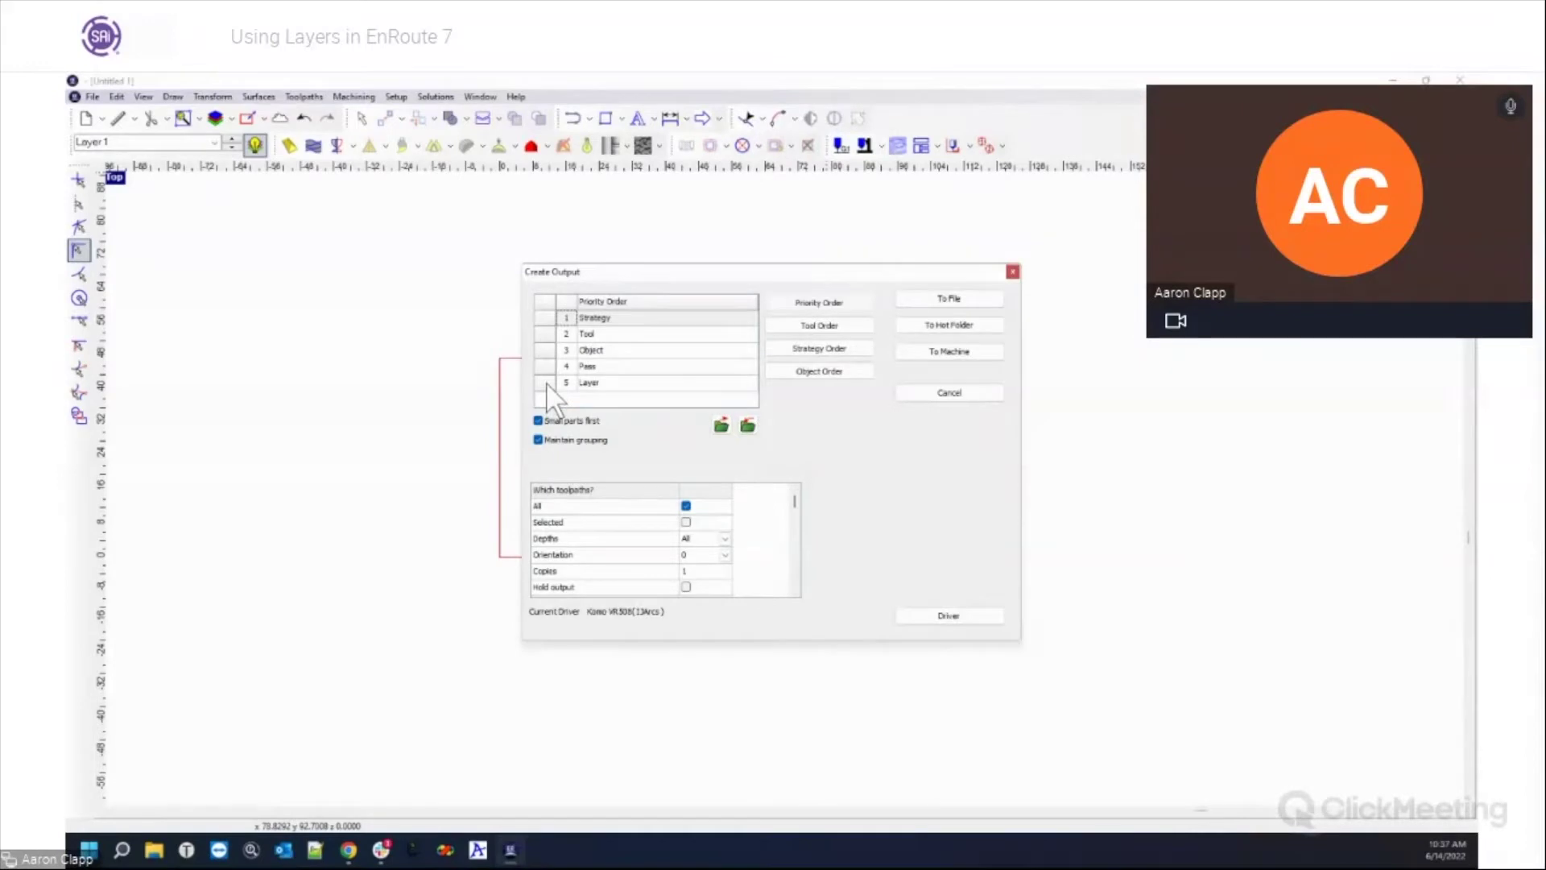
left_click_drag(548, 384, 547, 315)
left_click_drag(548, 317, 556, 403)
left_click(1012, 272)
Step: Delete both rectangles with their toolpaths from the plate and show only the current layer
left_click_drag(505, 390, 717, 606)
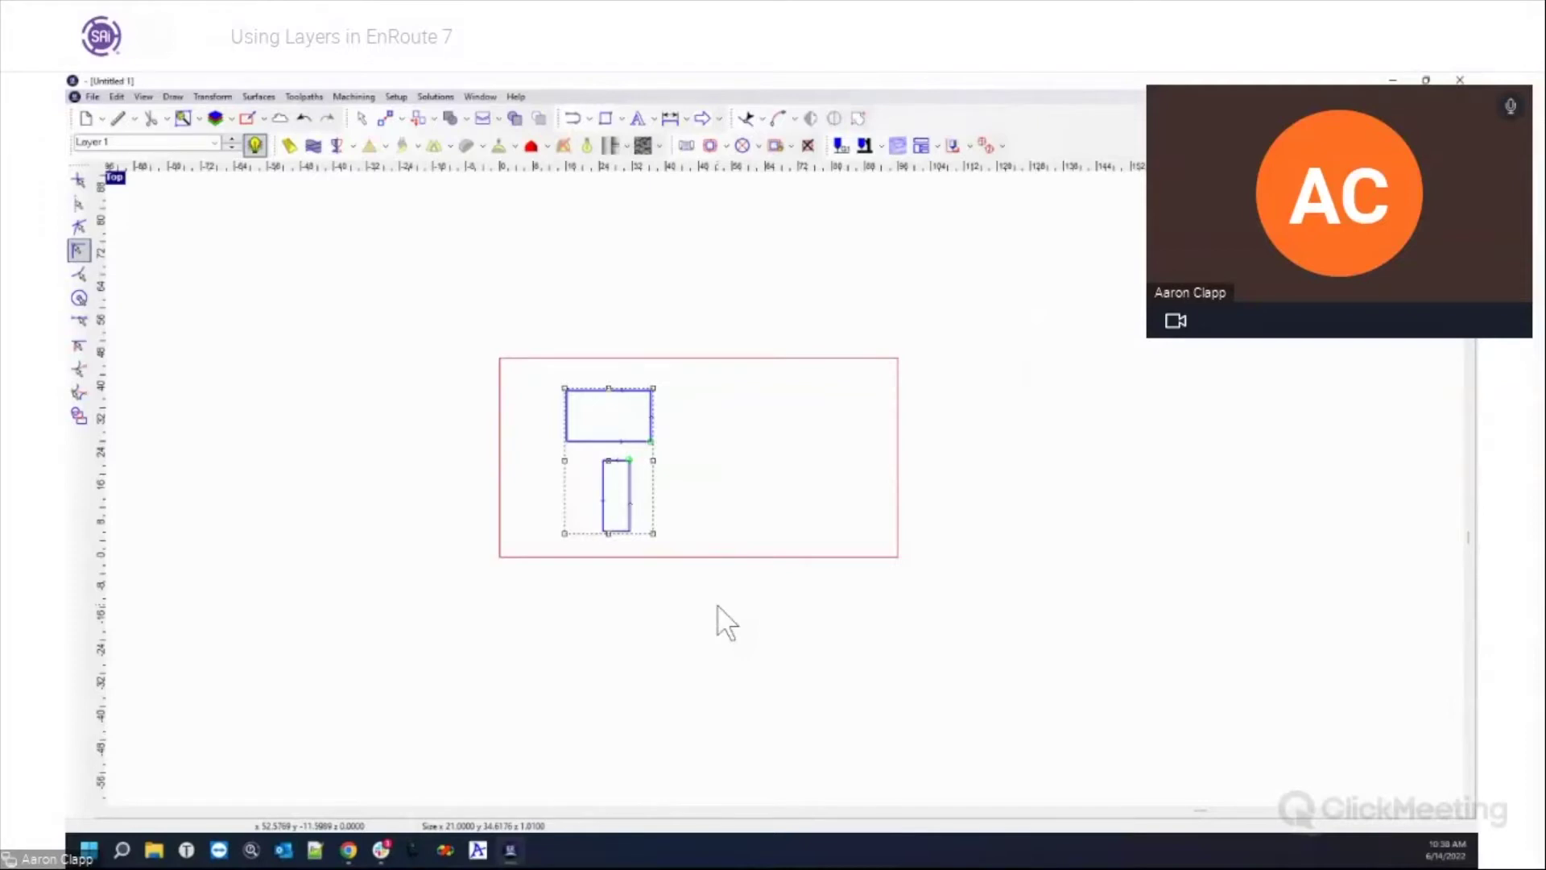
key("Delete")
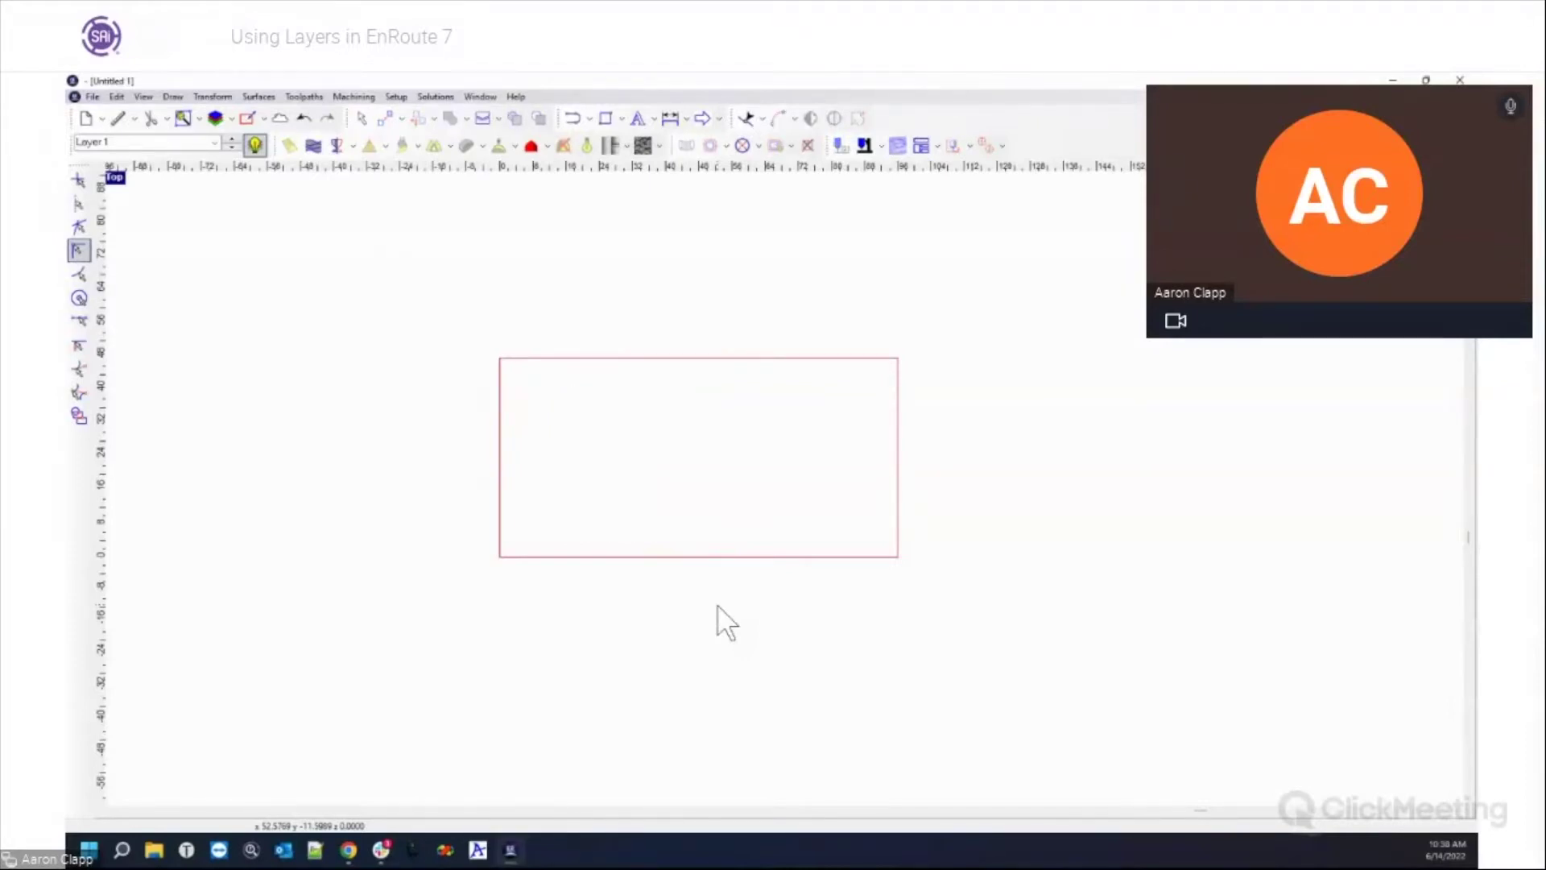
left_click(255, 146)
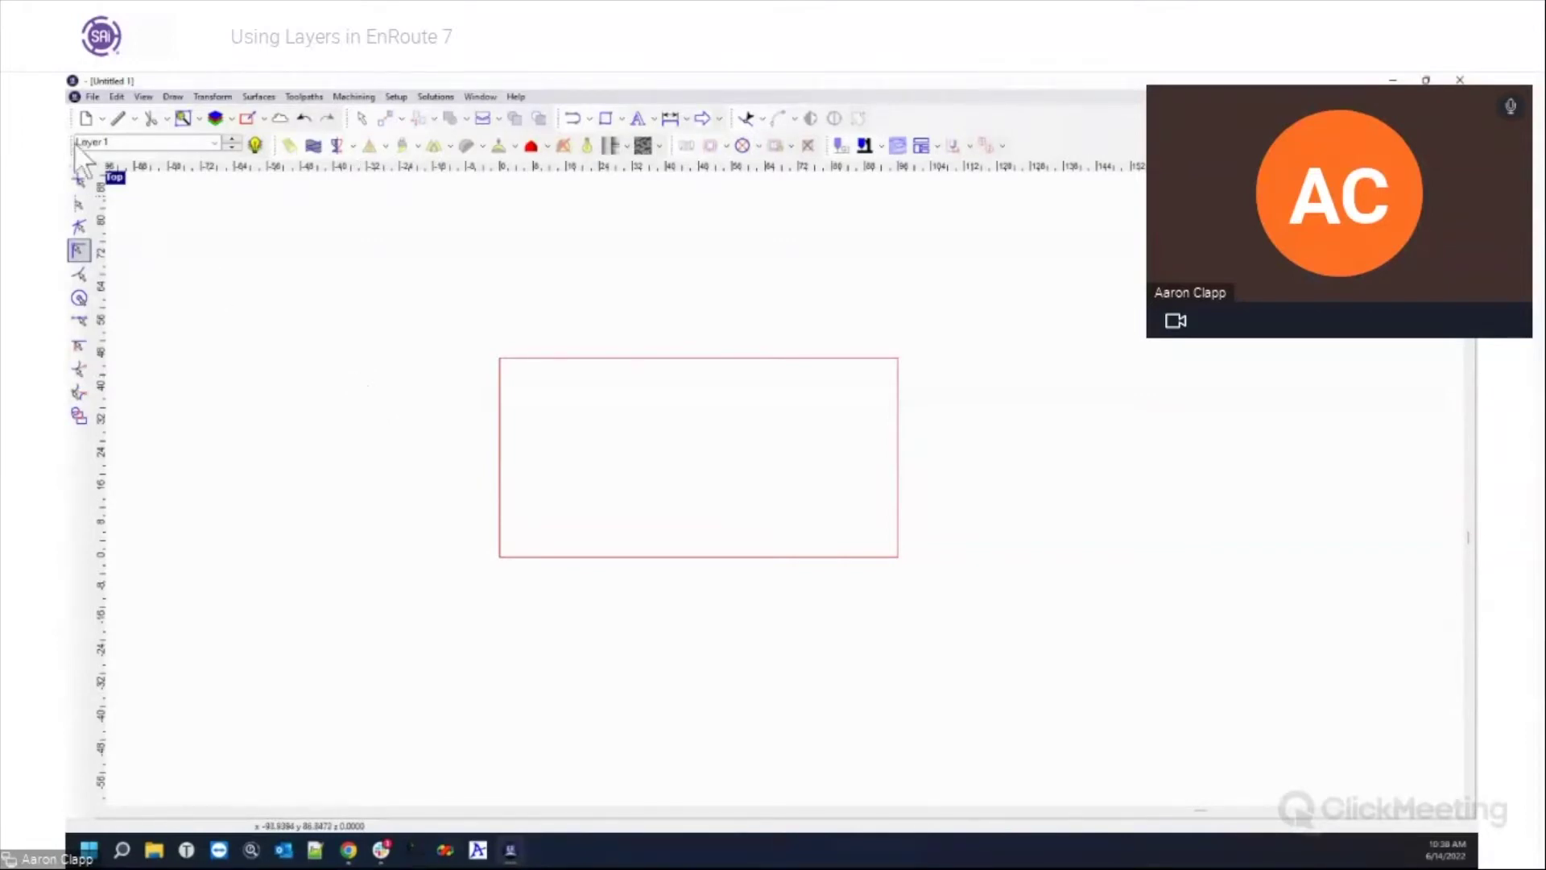
Step: Import the DXF file Bulk DrDrwr 23.115x24.5 LH.dxf from the ATP FILES folder
left_click(102, 119)
left_click(112, 168)
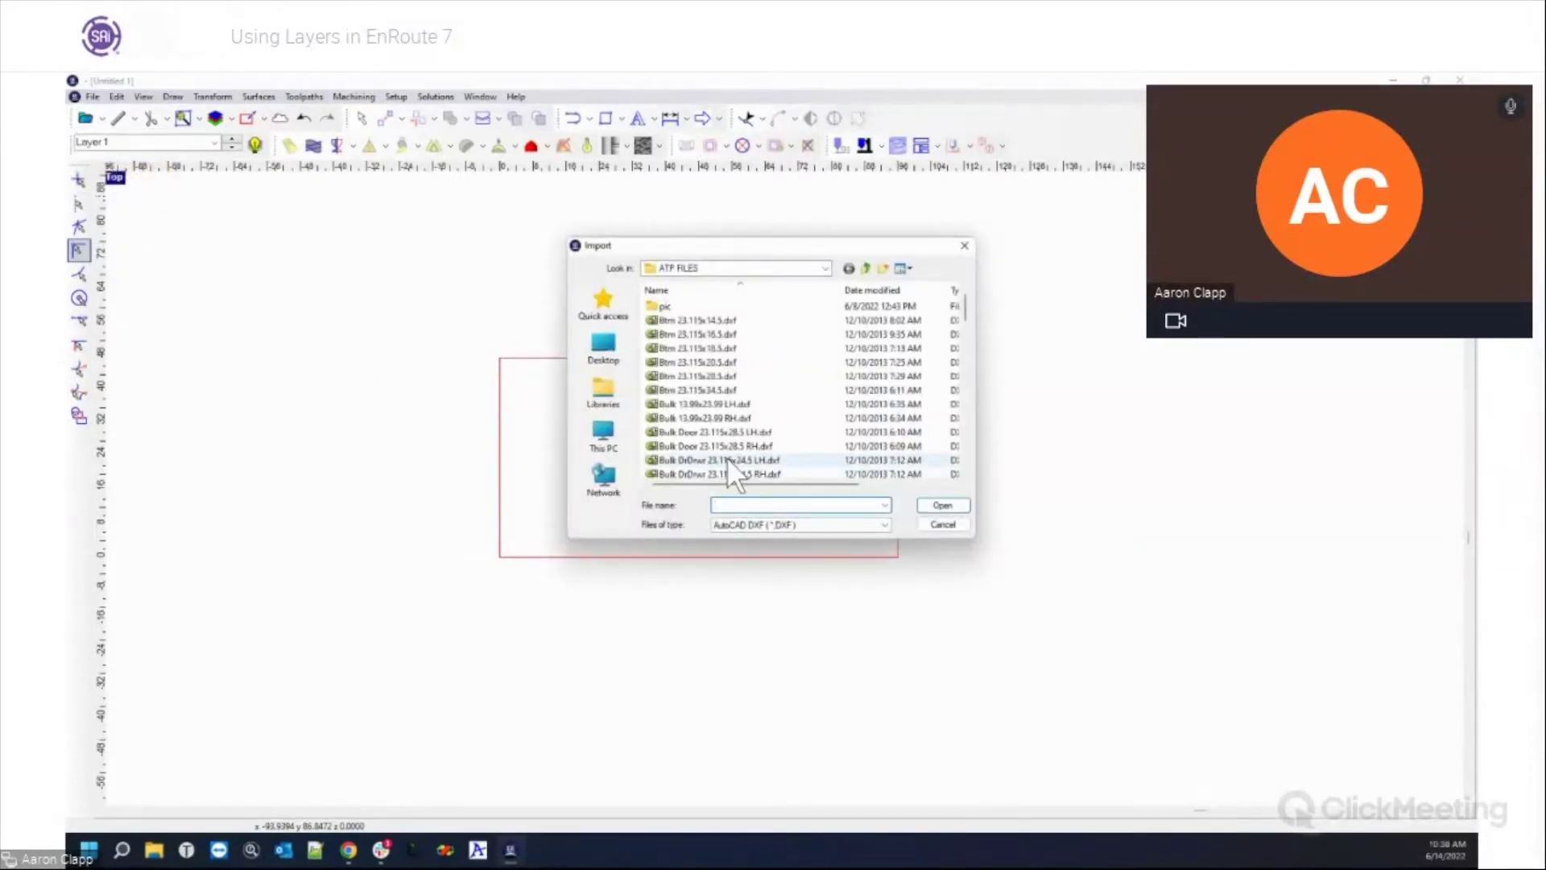
left_click(727, 456)
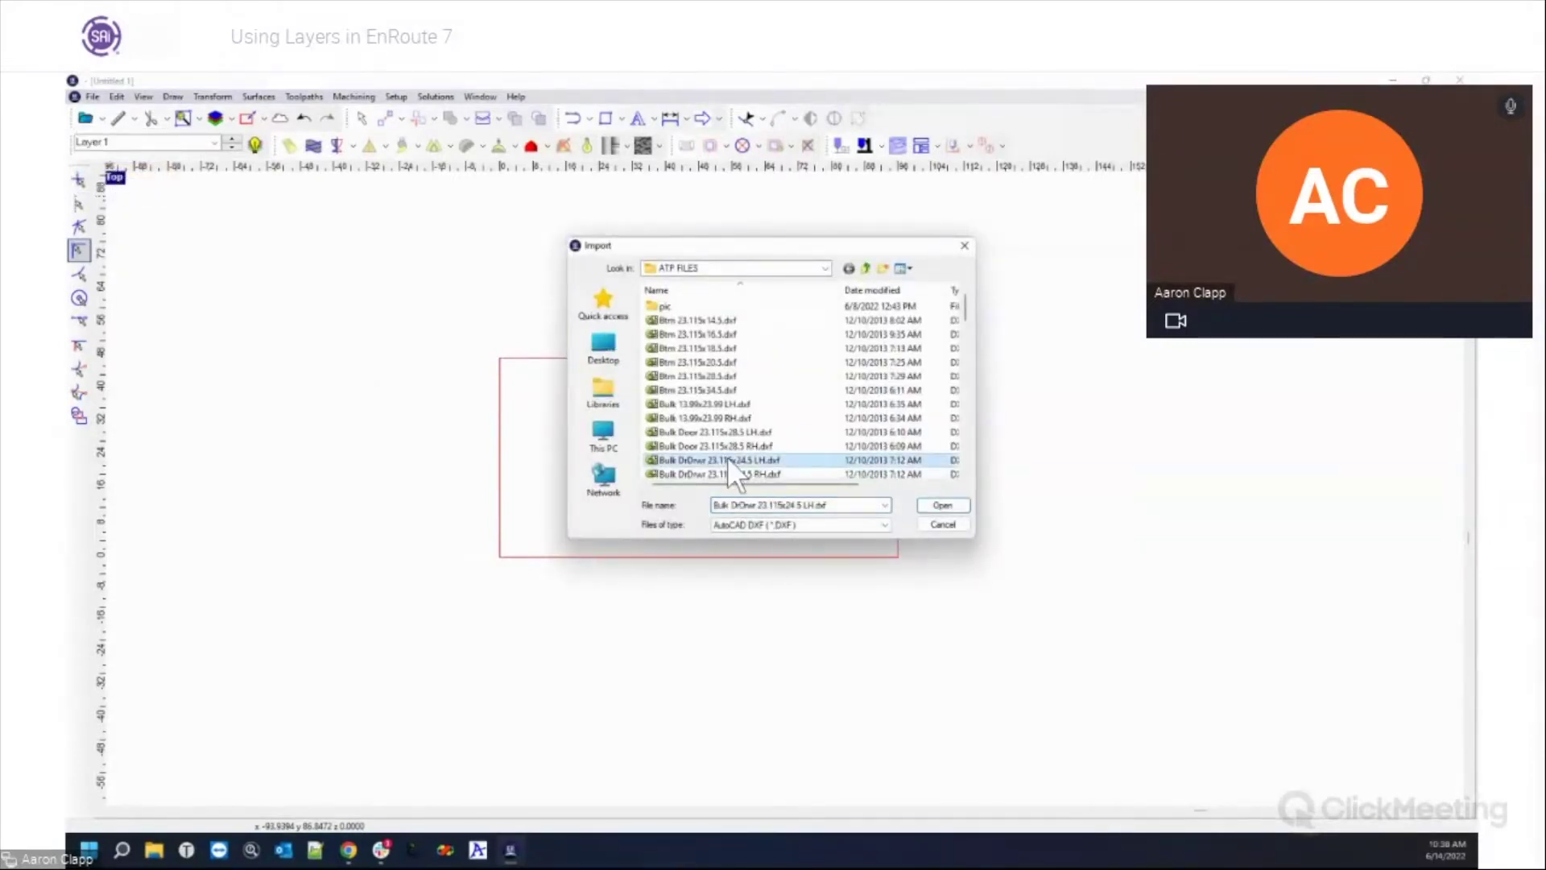
left_click(942, 506)
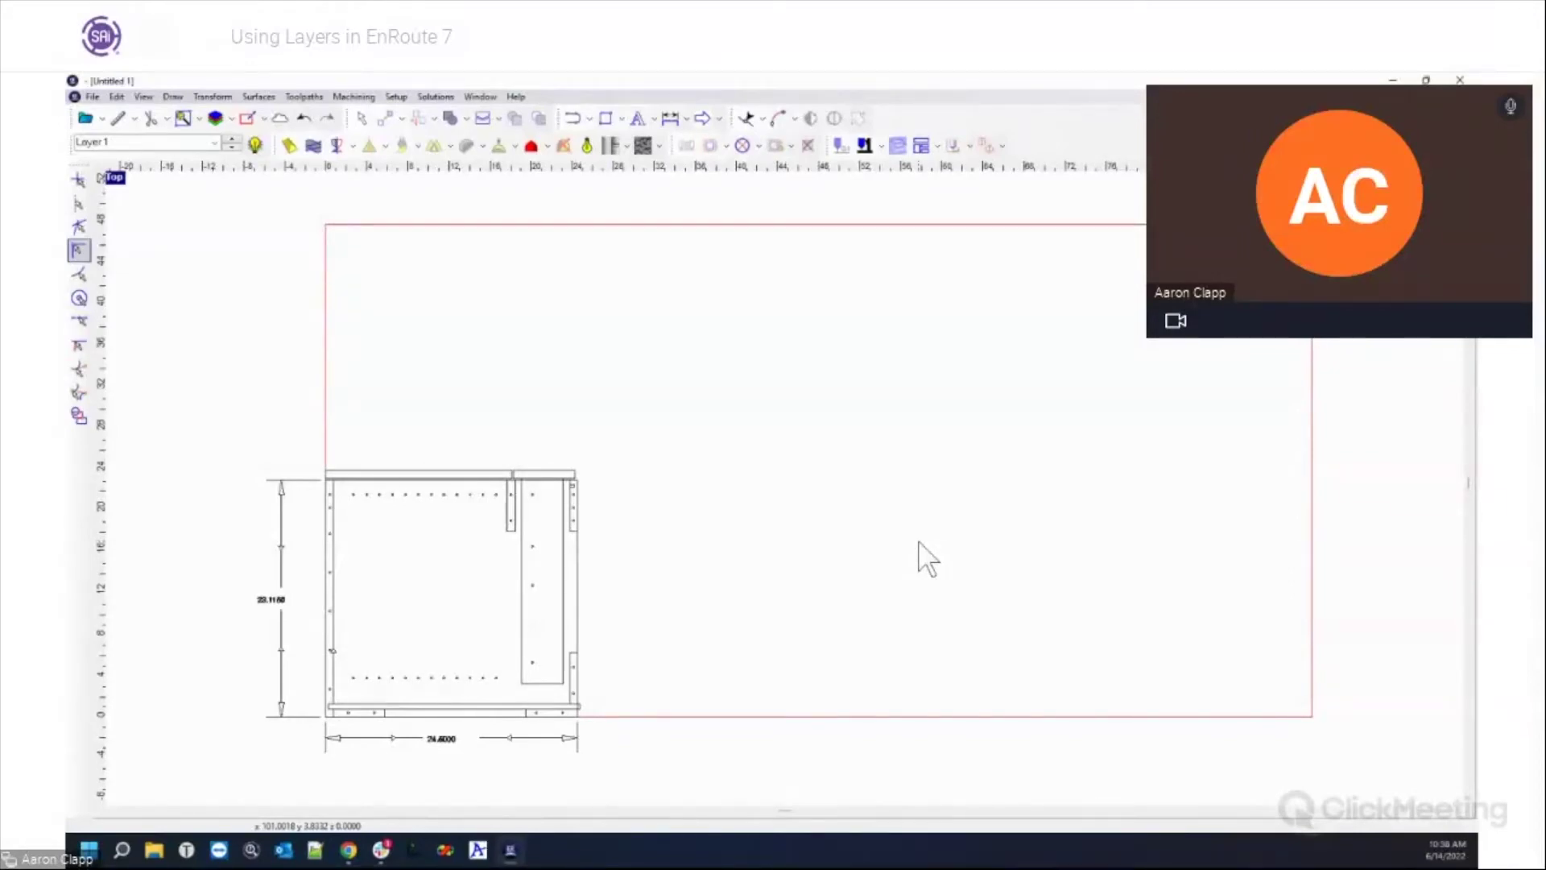
Step: Examine the imported cabinet panel drawing and the layers that came in with it
scroll(491, 669, "down", 4)
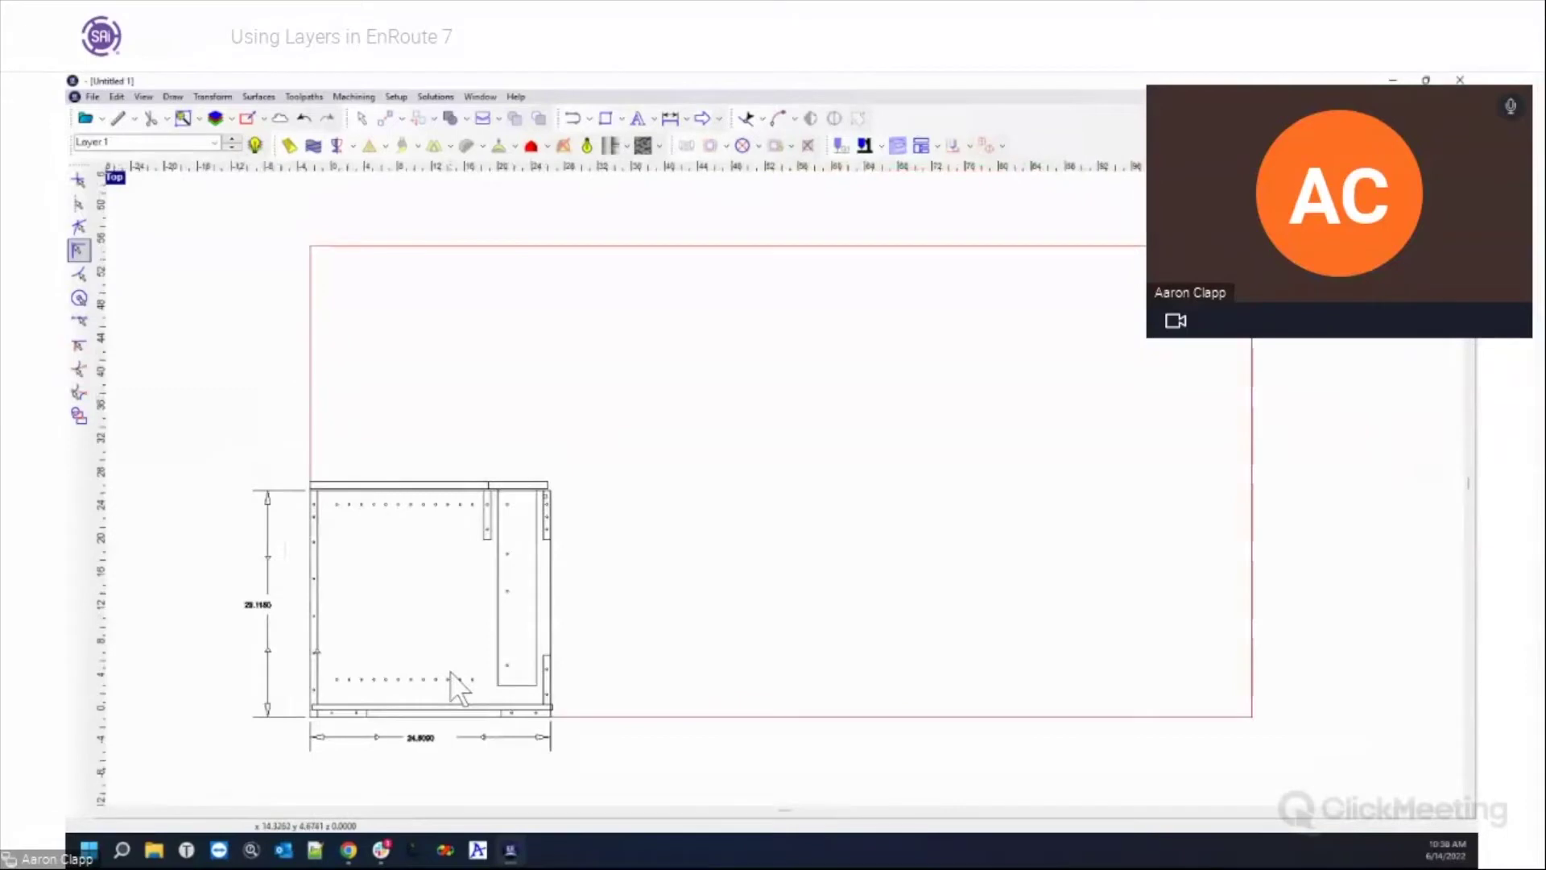
scroll(372, 749, "up", 2)
scroll(269, 563, "up", 1)
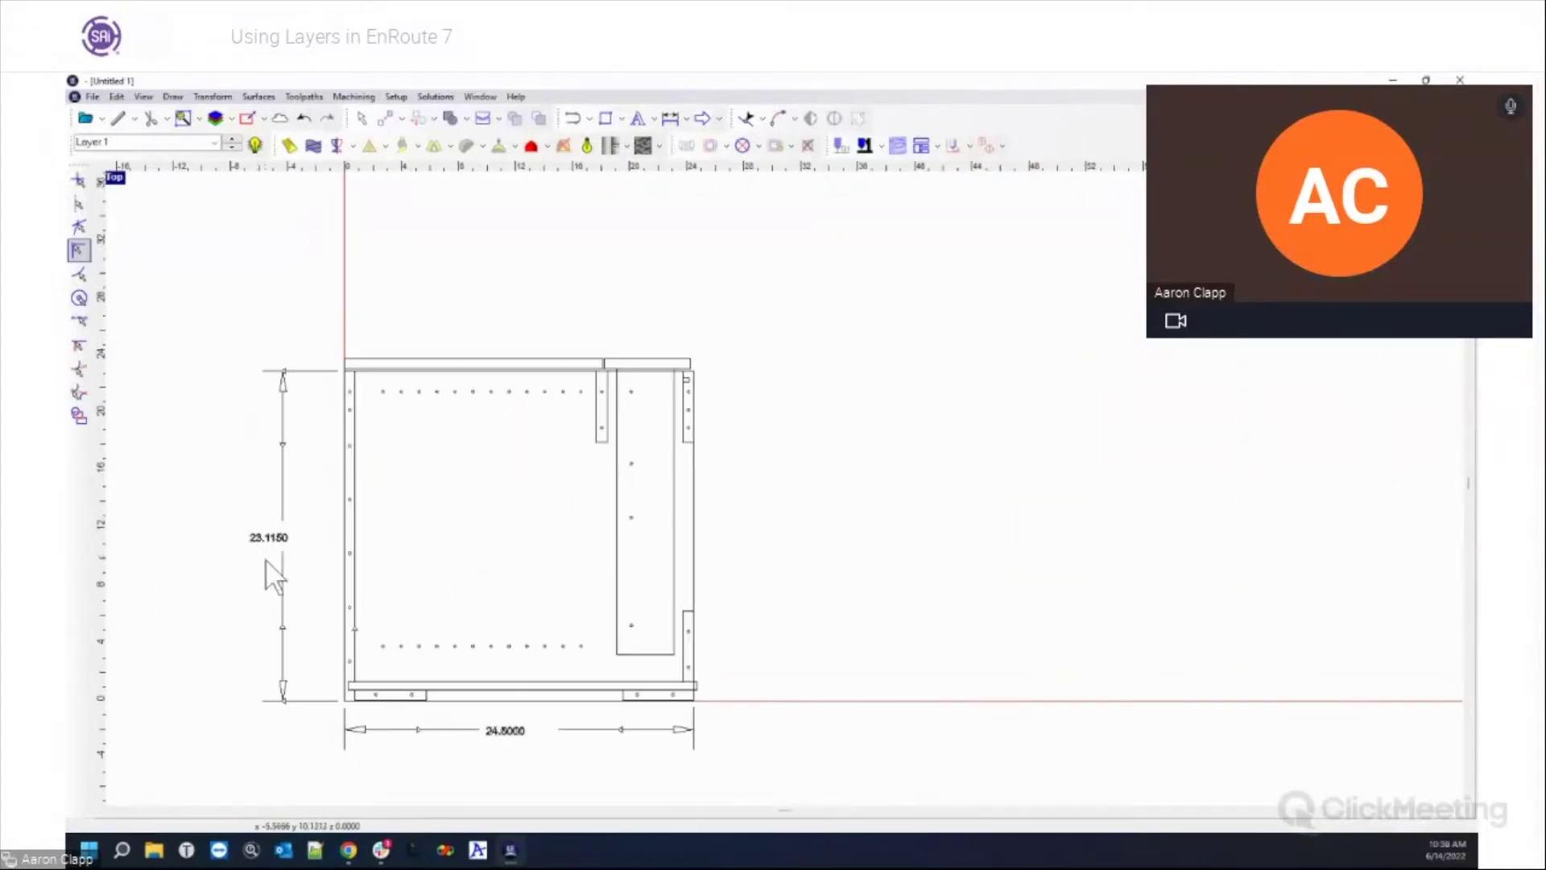
scroll(256, 753, "up", 1)
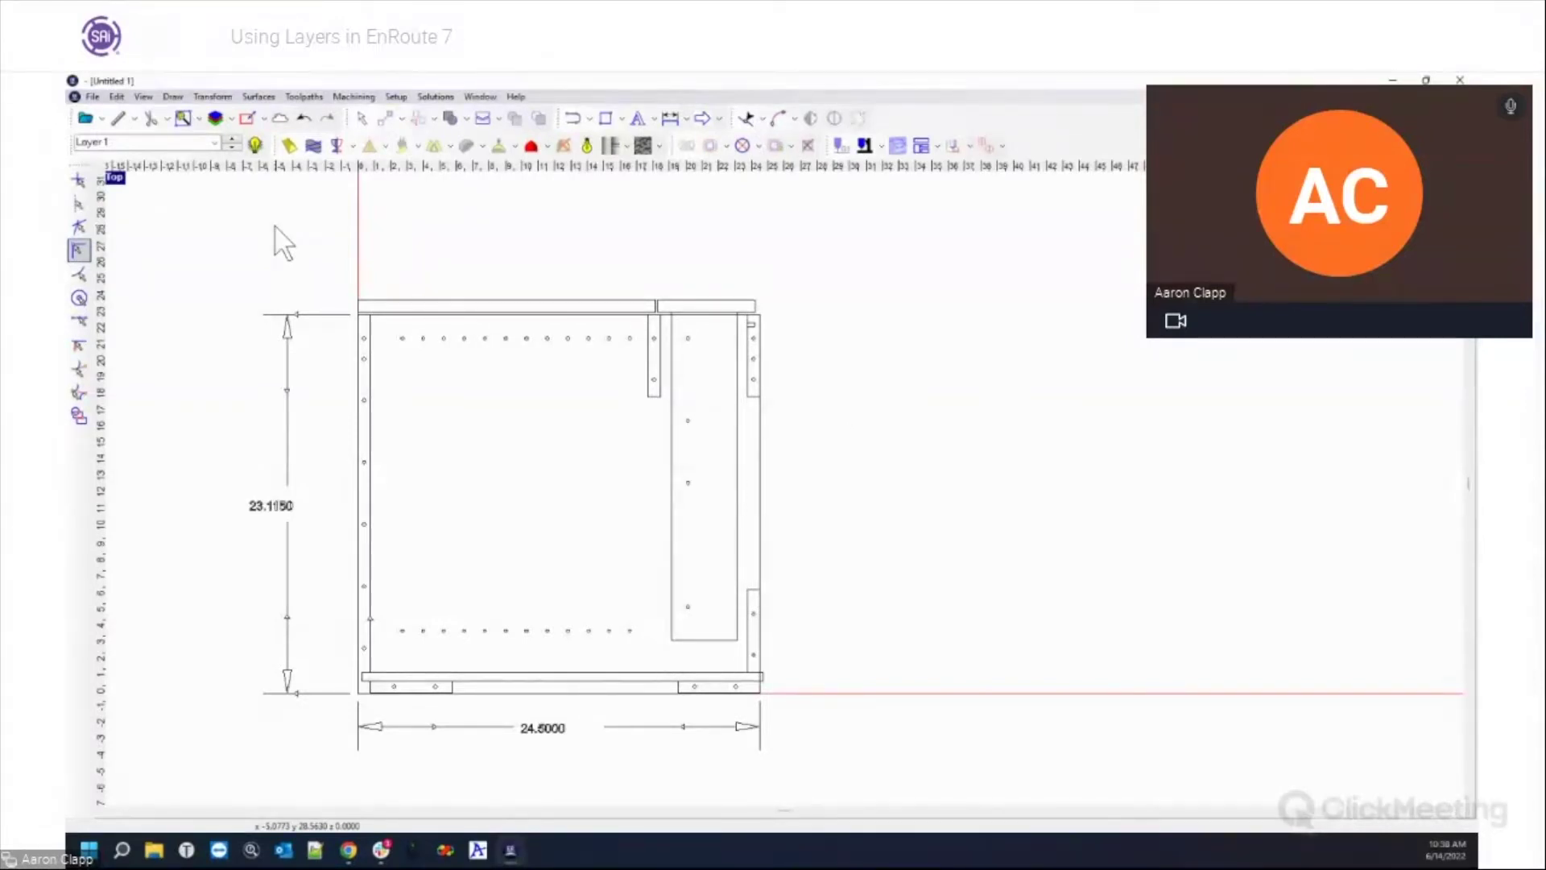
left_click(217, 143)
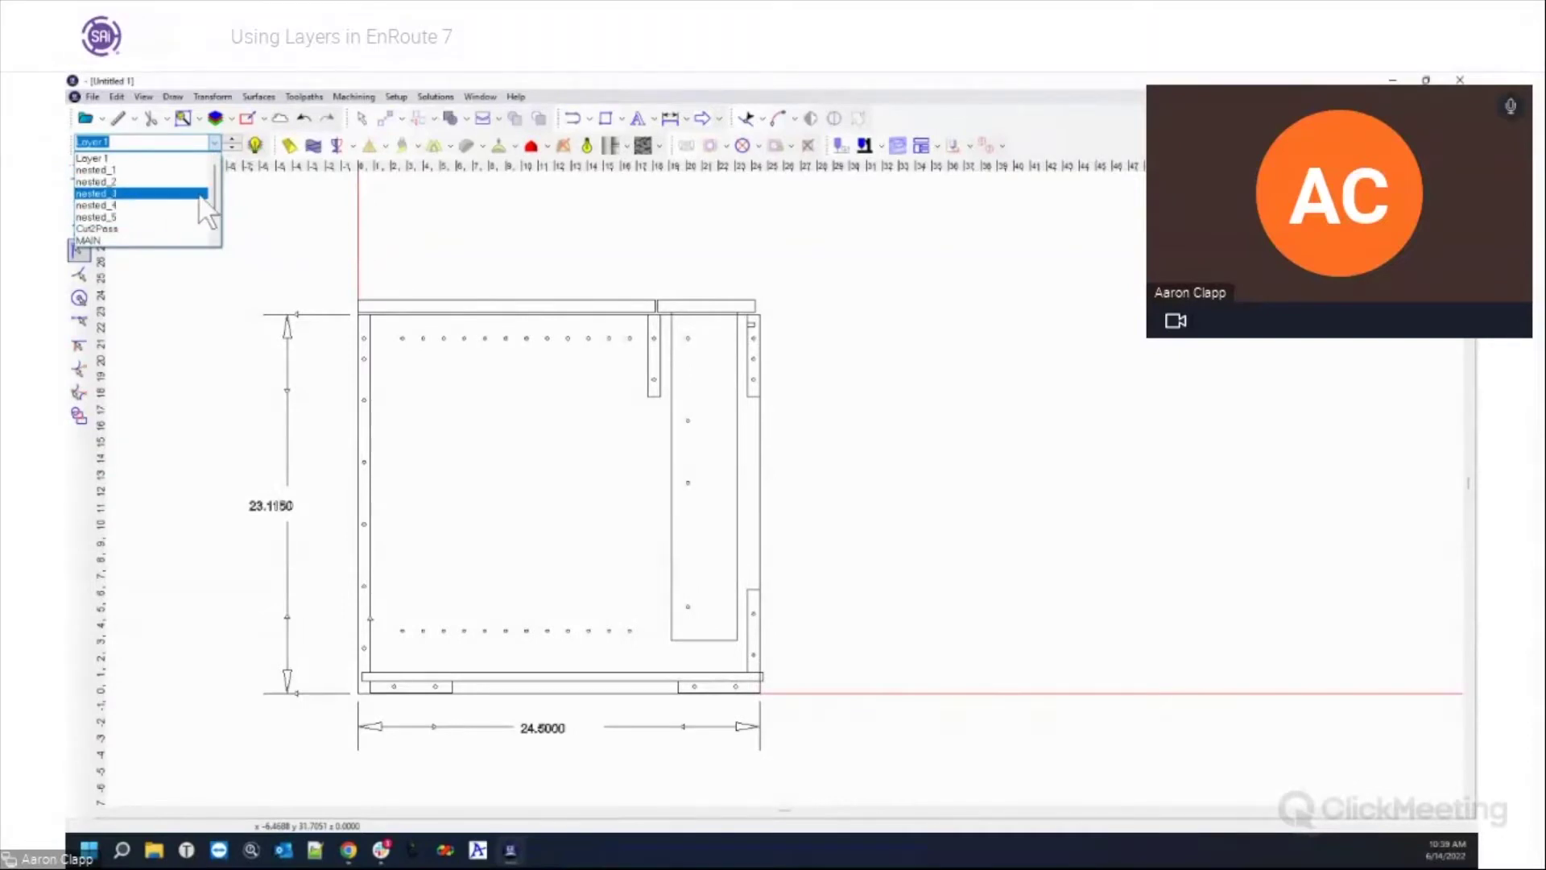
scroll(186, 202, "down", 2)
left_click(446, 249)
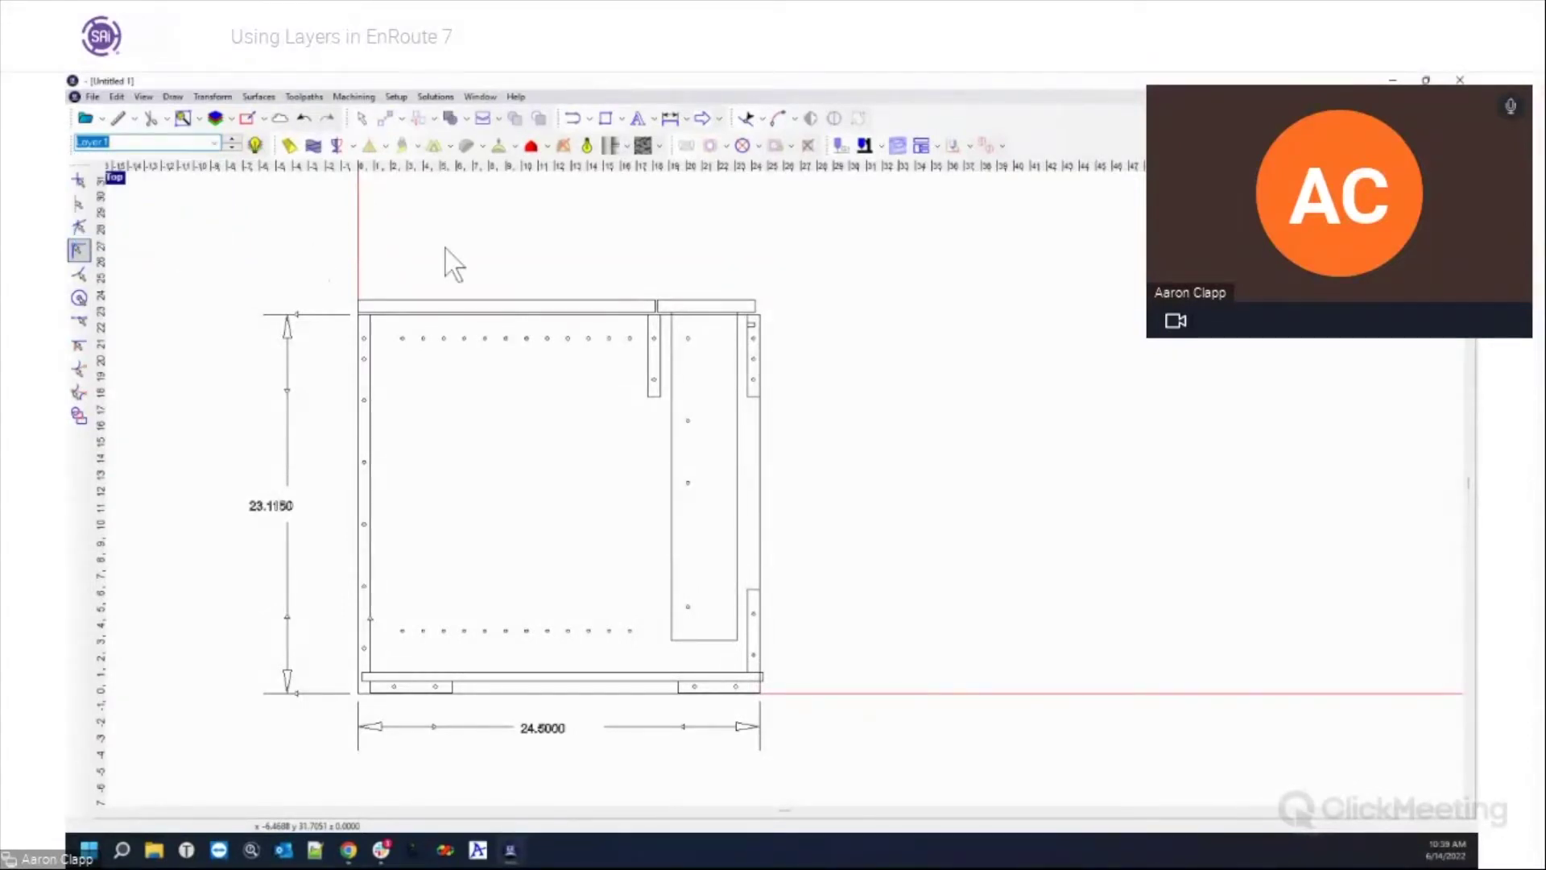
Step: Remove all empty layers from the drawing and apply the layer settings
left_click(215, 118)
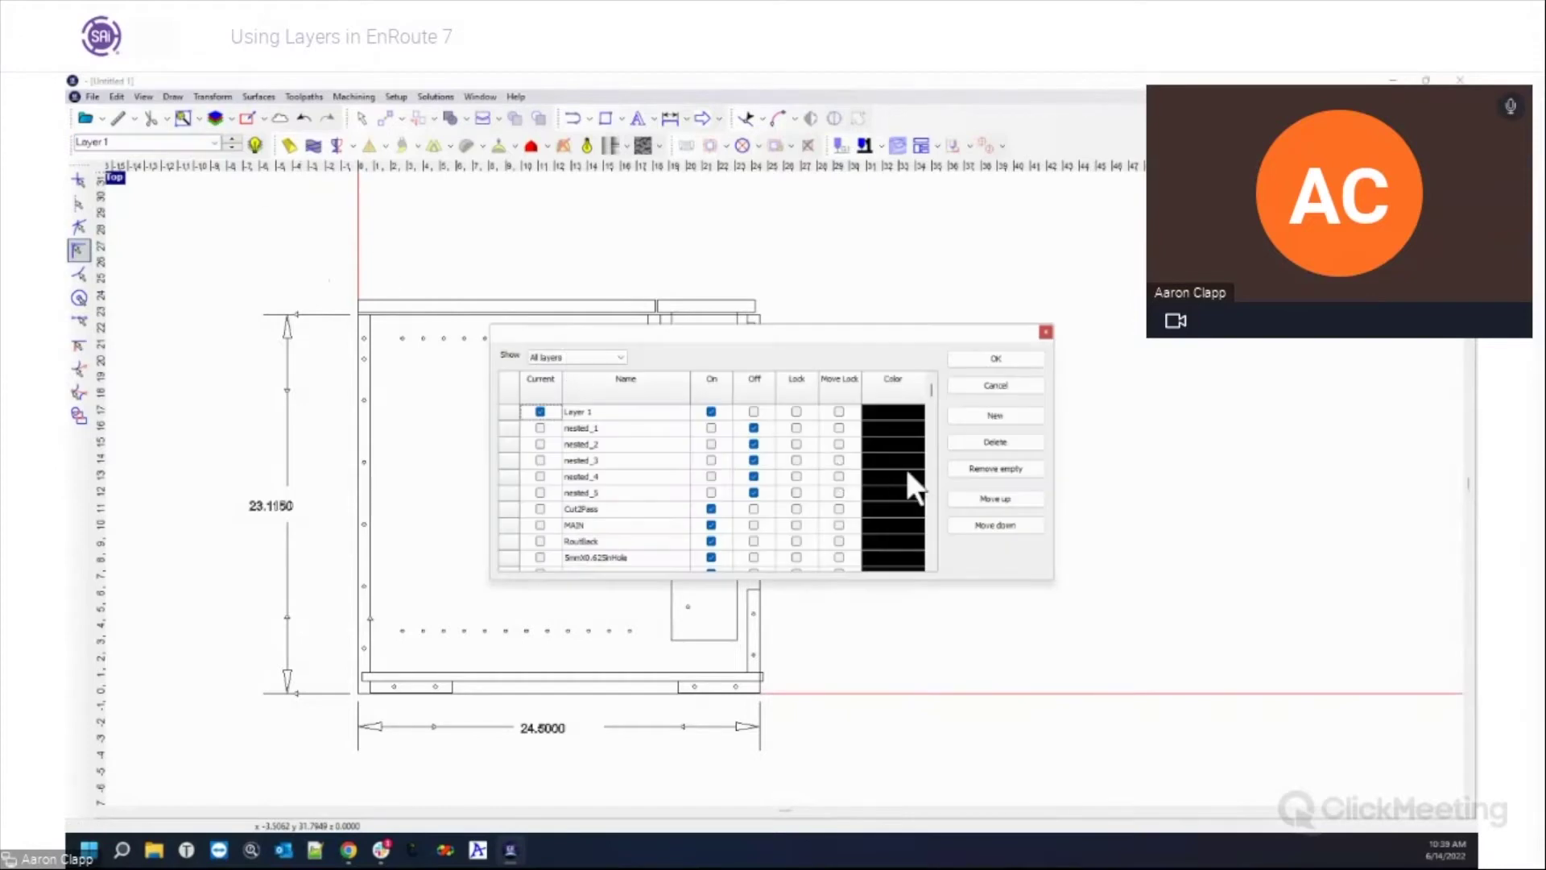
left_click(978, 469)
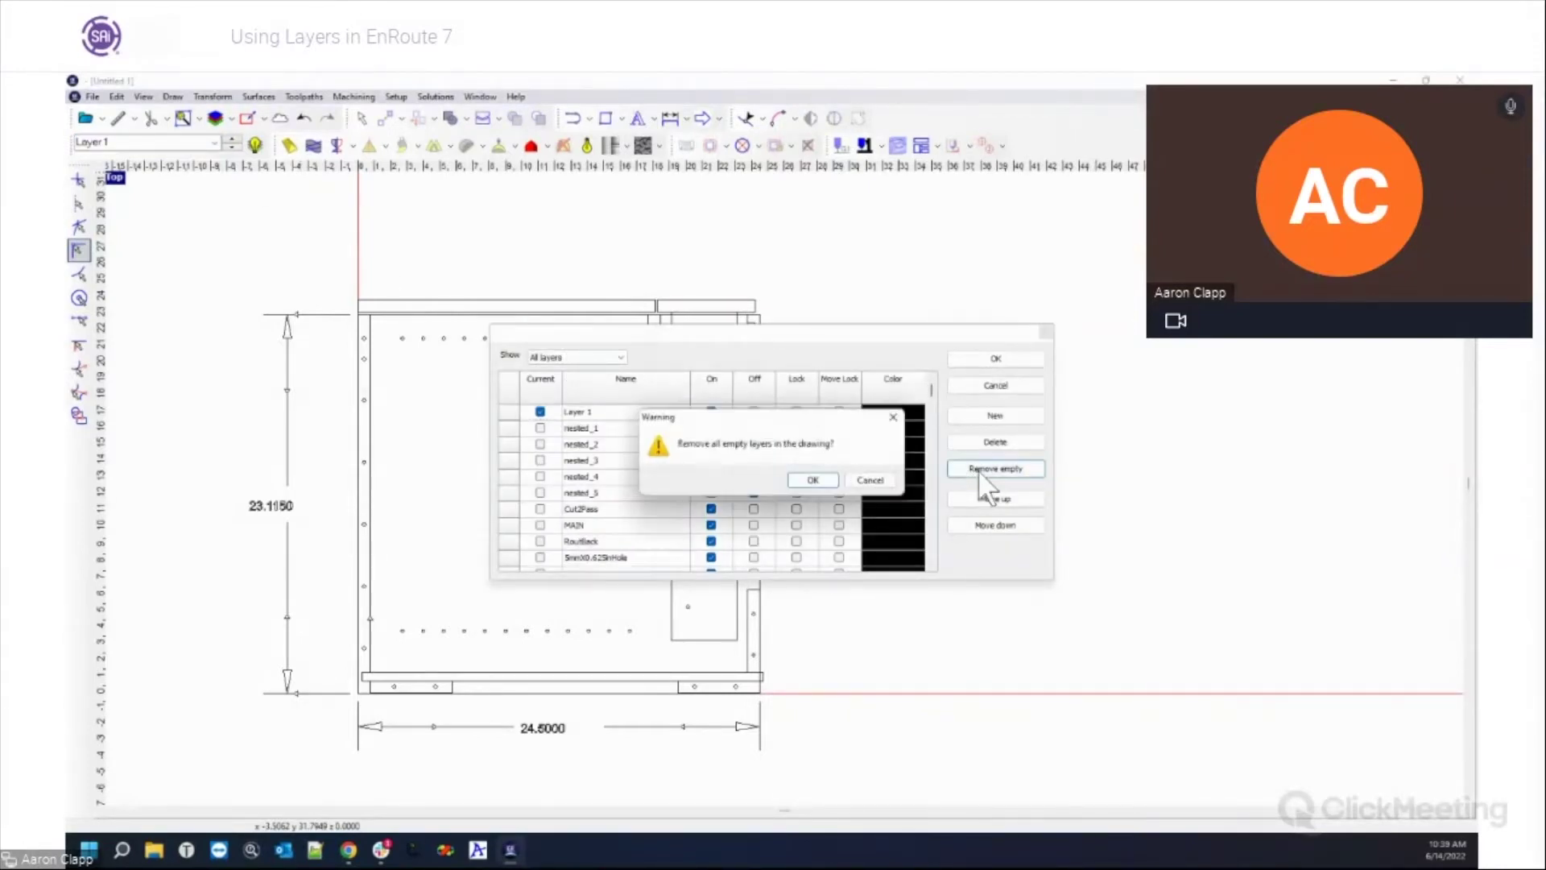
left_click(818, 477)
left_click(993, 359)
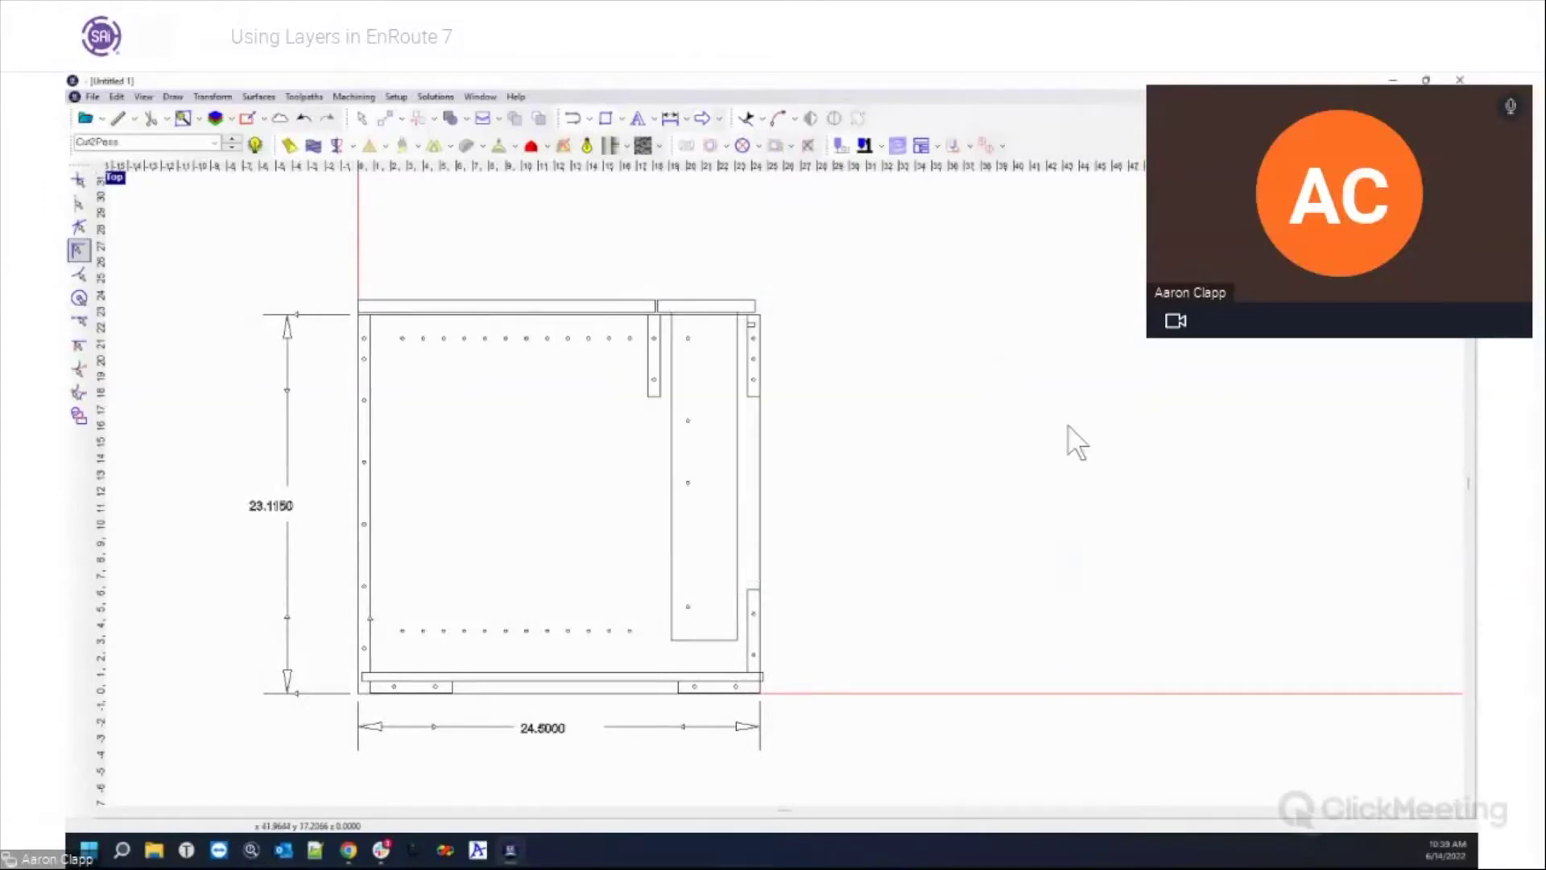
Step: Review the imported layers and isolate the Cut2Pass layer as the current one
left_click(215, 140)
left_click(214, 142)
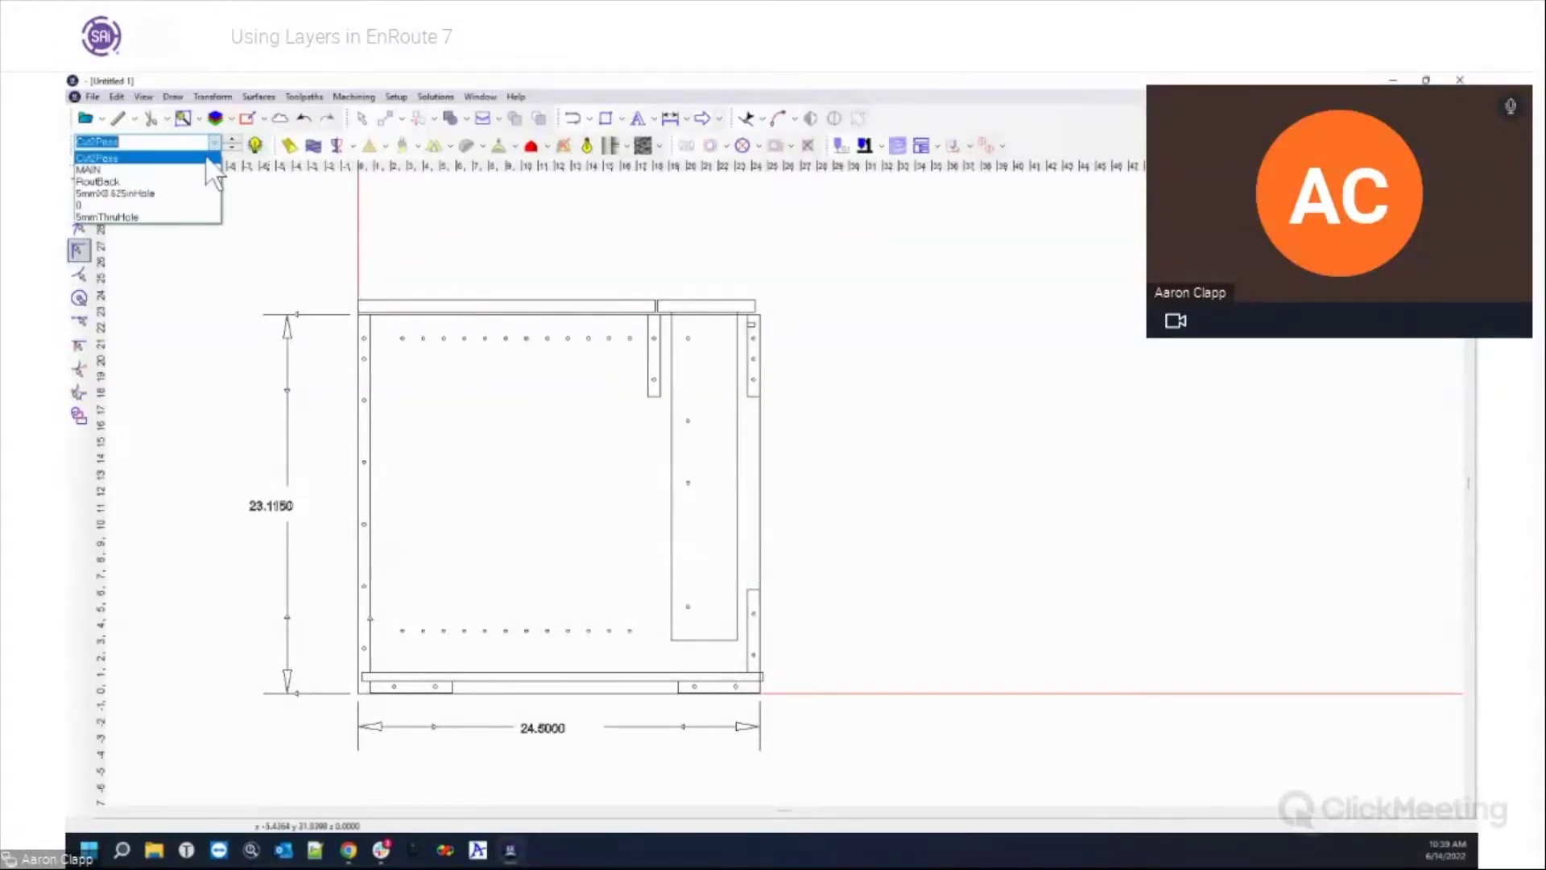
left_click(258, 189)
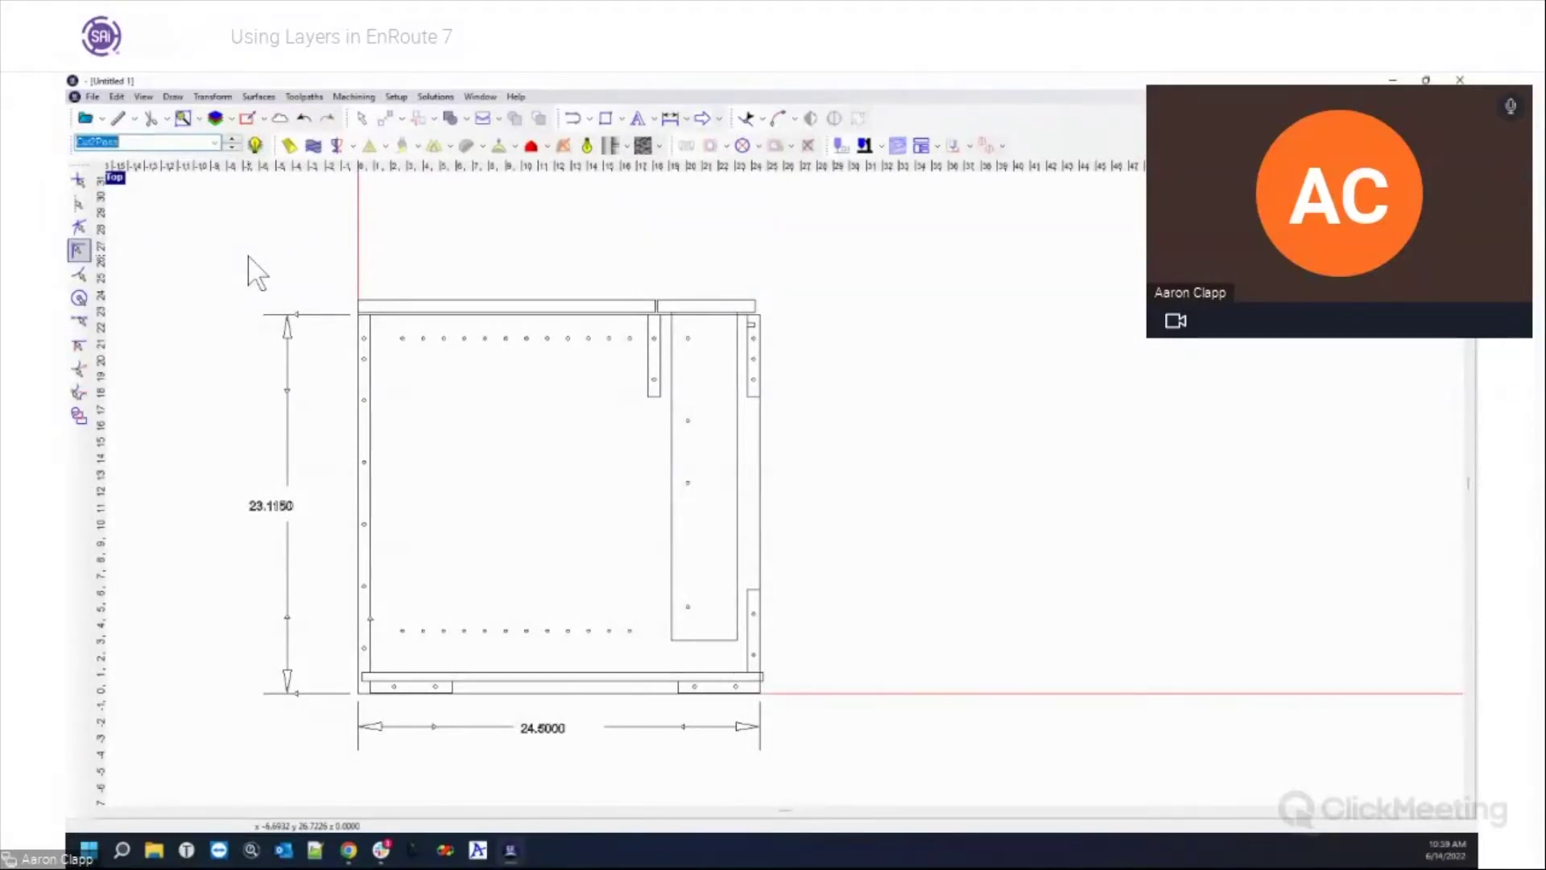
left_click(214, 144)
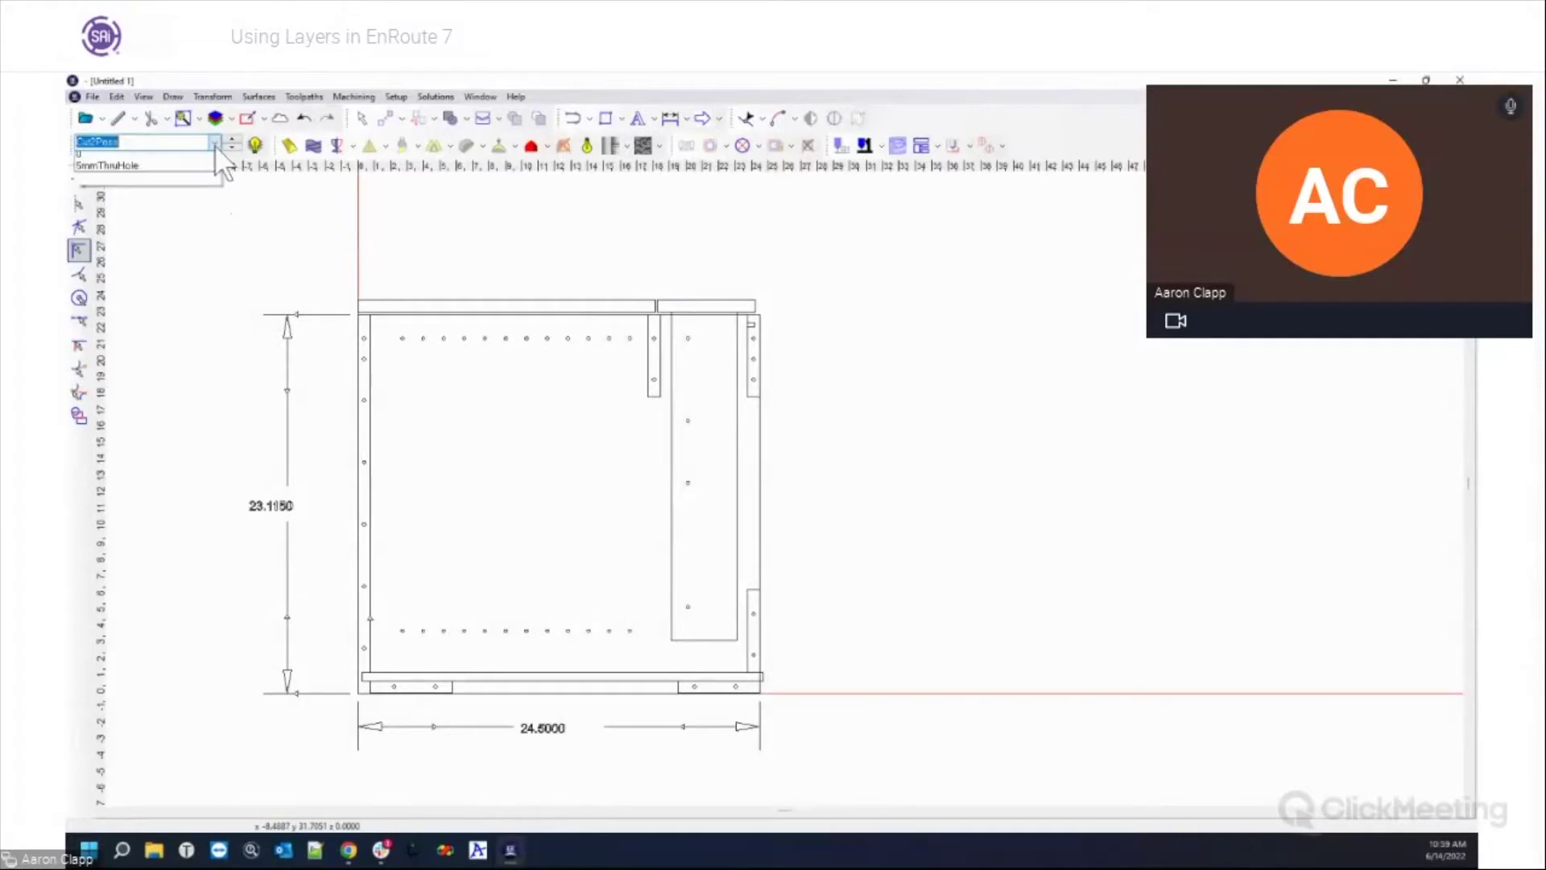
left_click(200, 172)
left_click(213, 142)
left_click(198, 170)
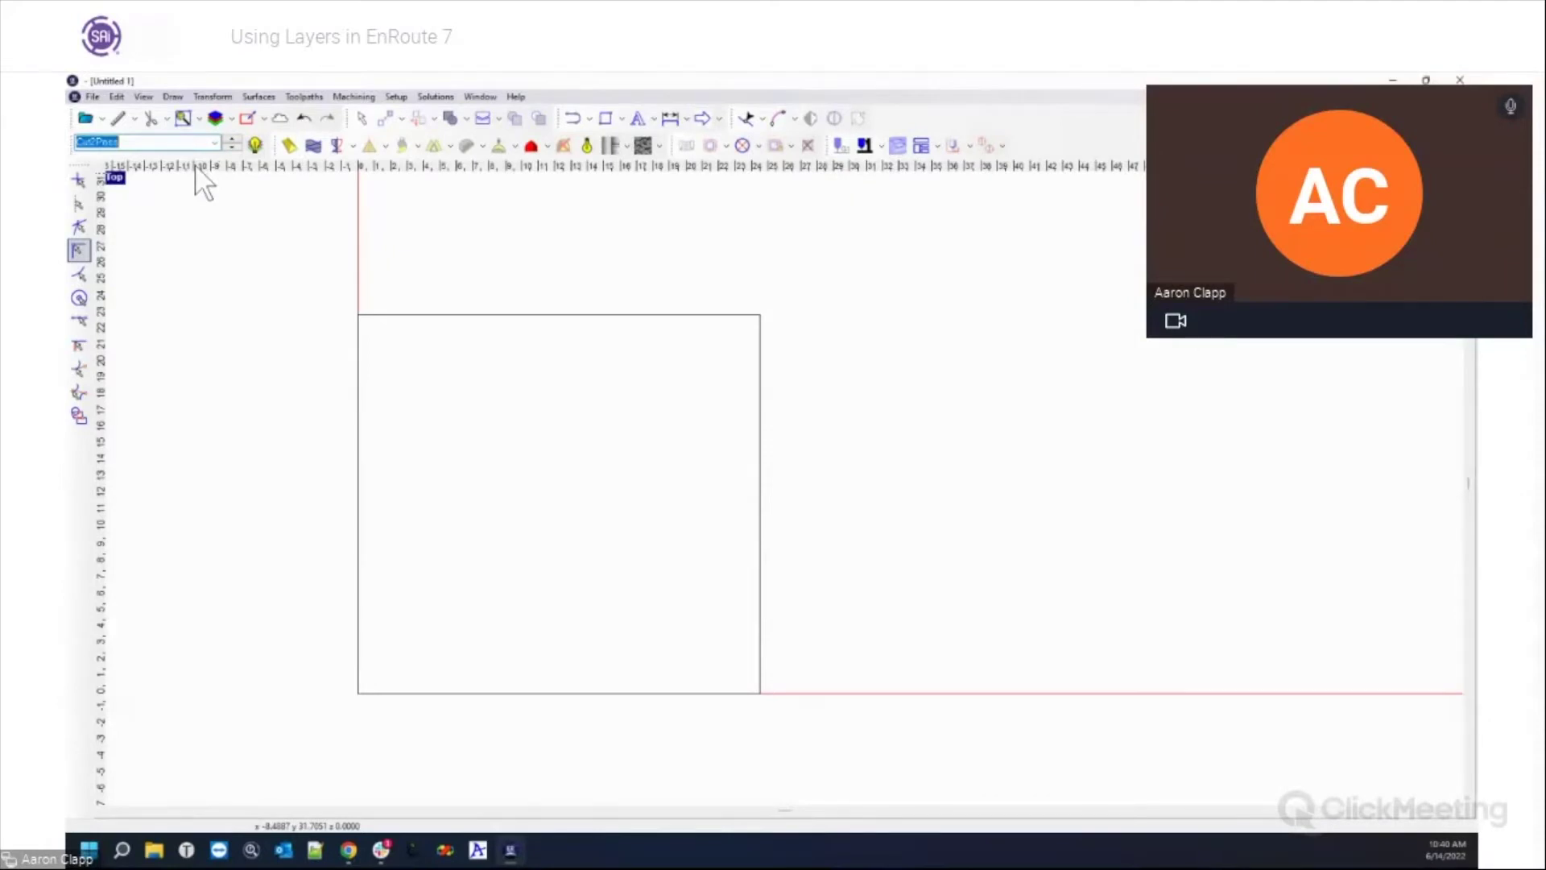
Step: Compare the Cut2Pass layer on its own with the full drawing, leaving all layers shown
left_click(255, 145)
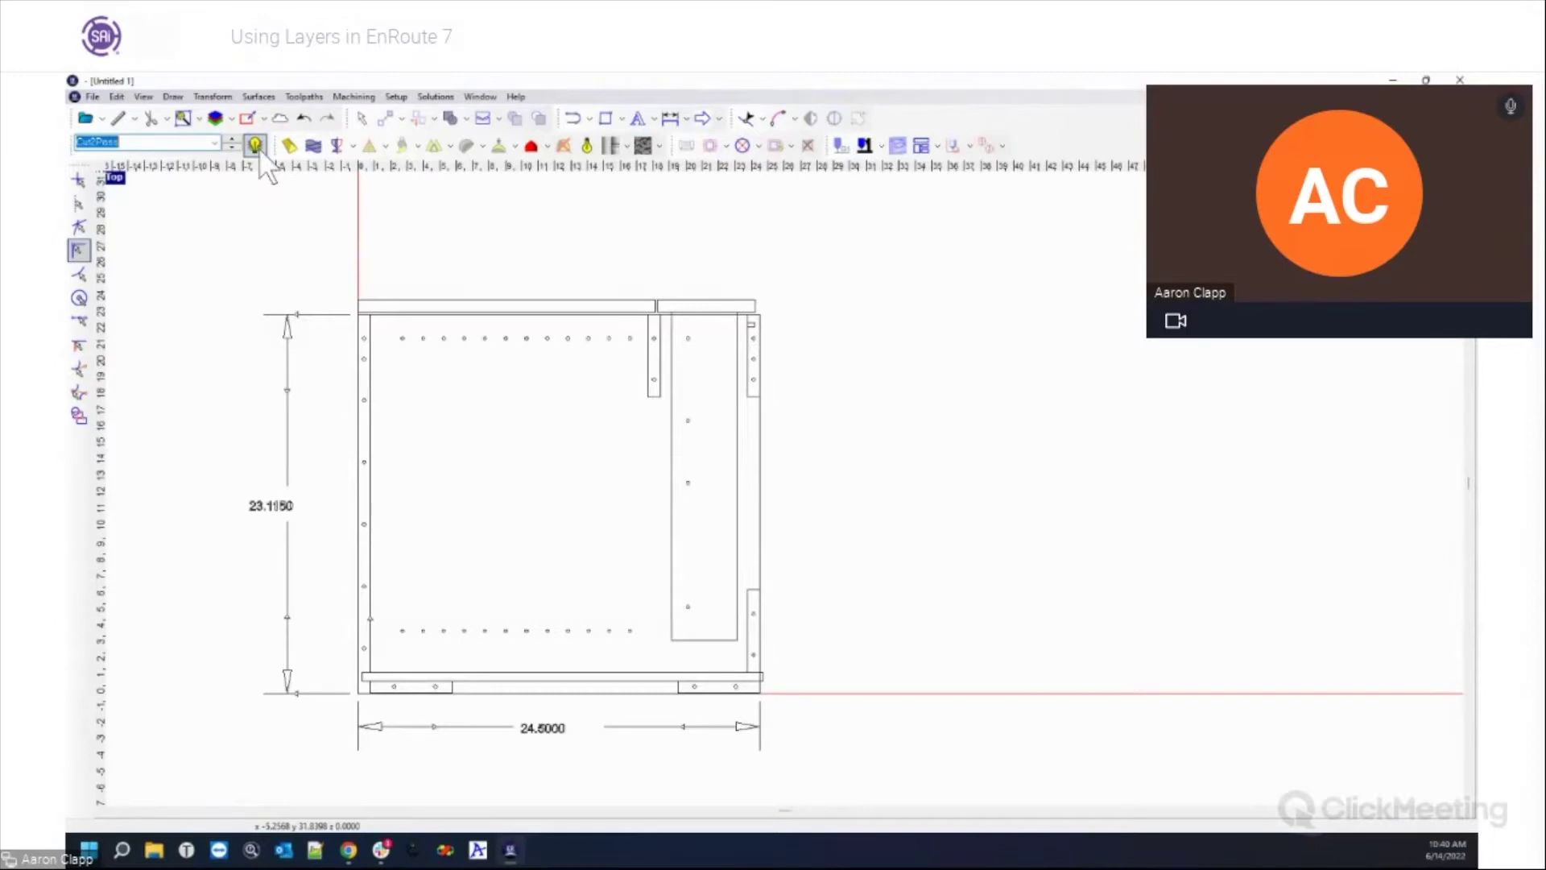
left_click(256, 145)
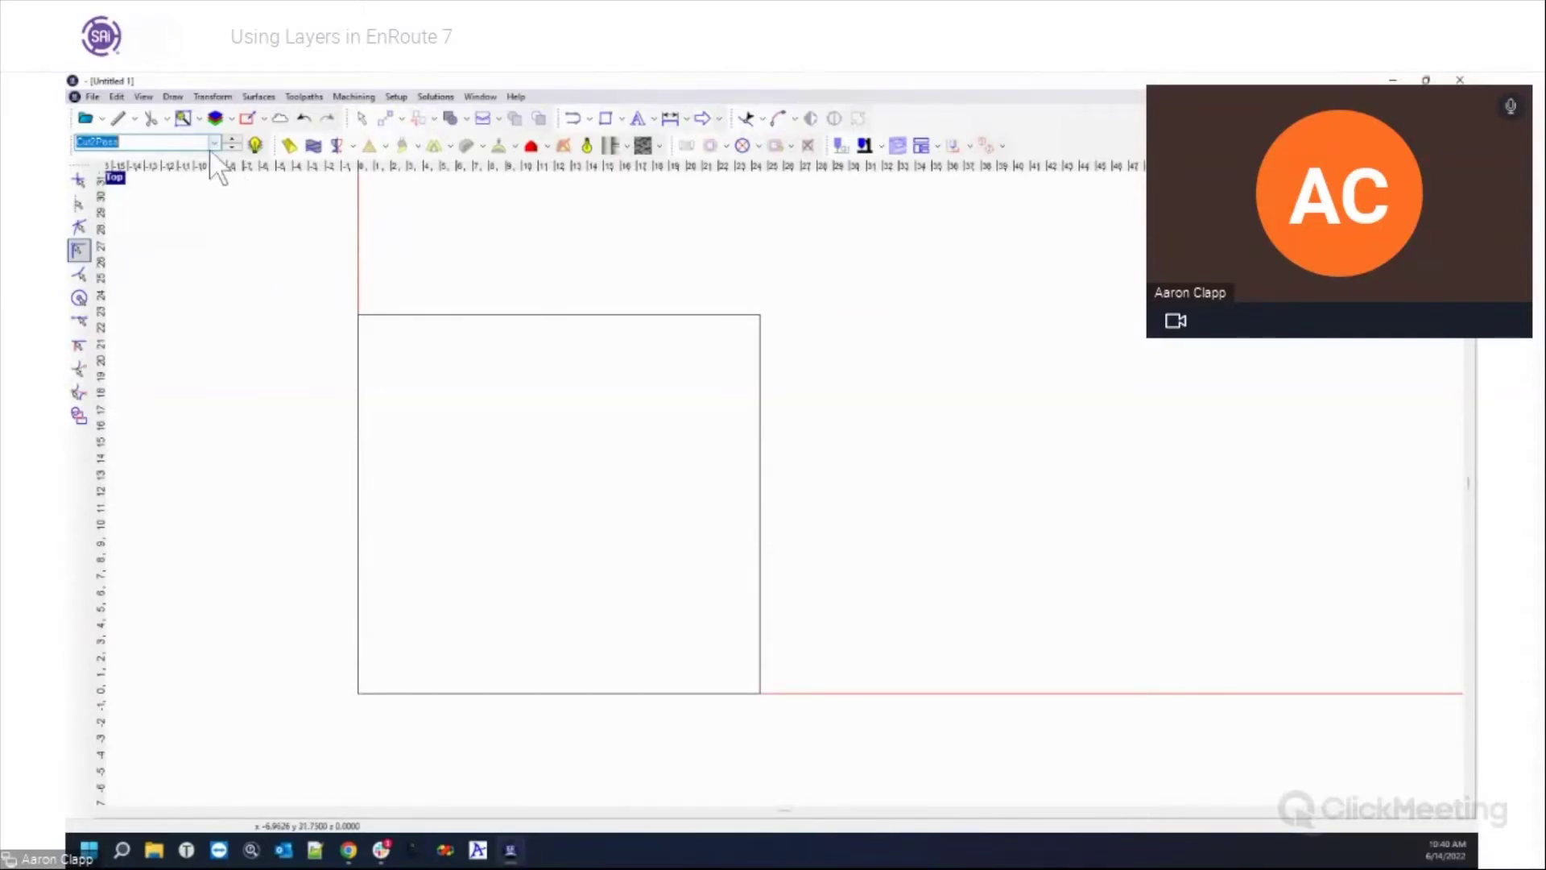
left_click(256, 145)
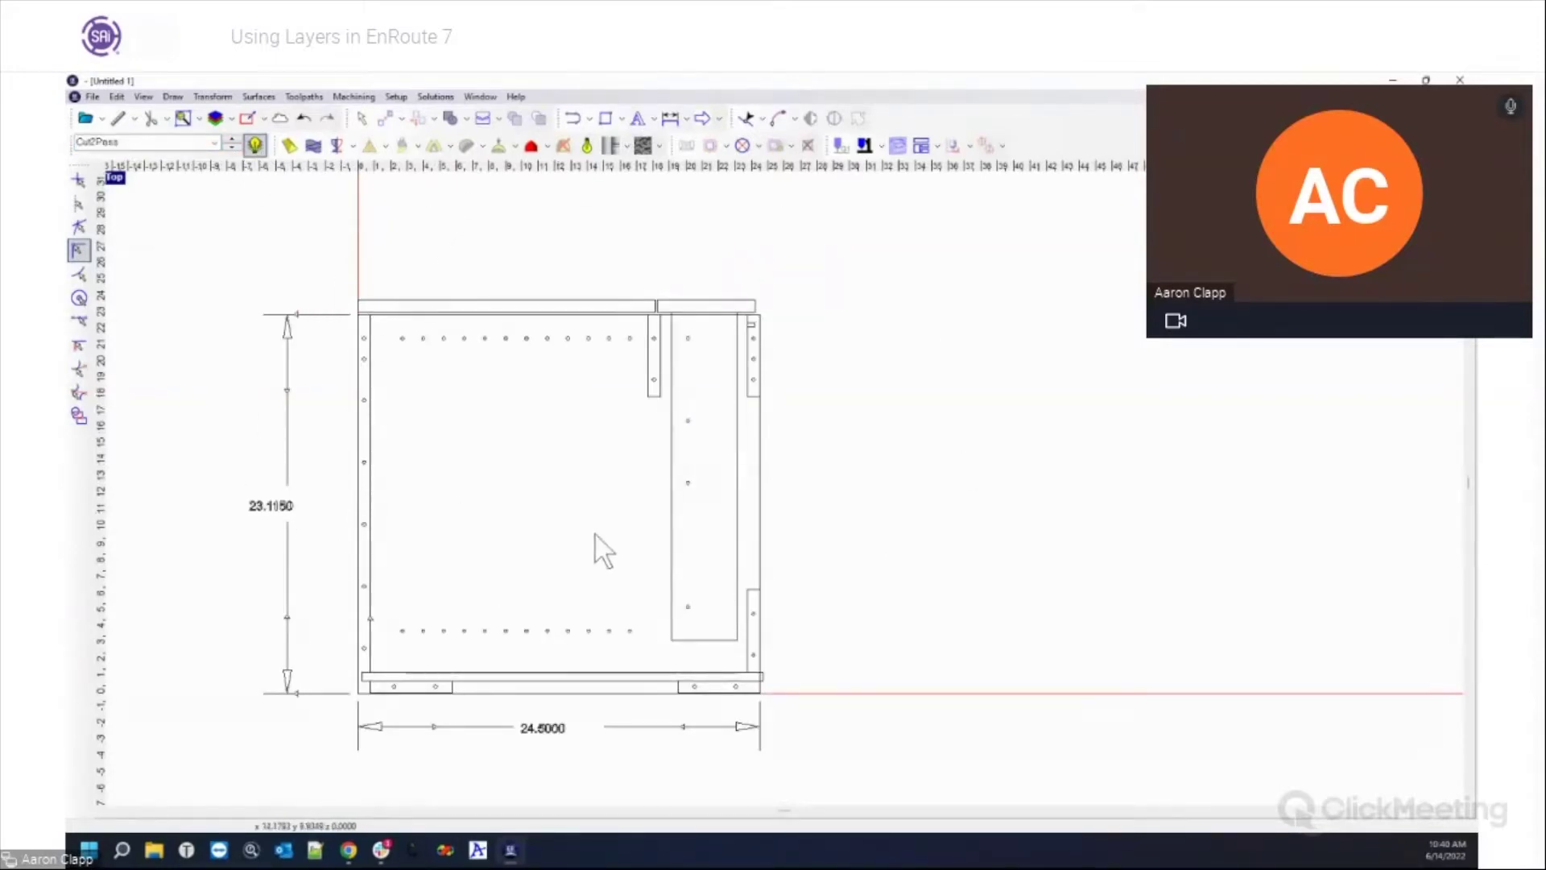
Step: Select the rows of small holes and the holes in the narrow parts inside the panel, and clear the selection
left_click_drag(387, 330, 699, 356)
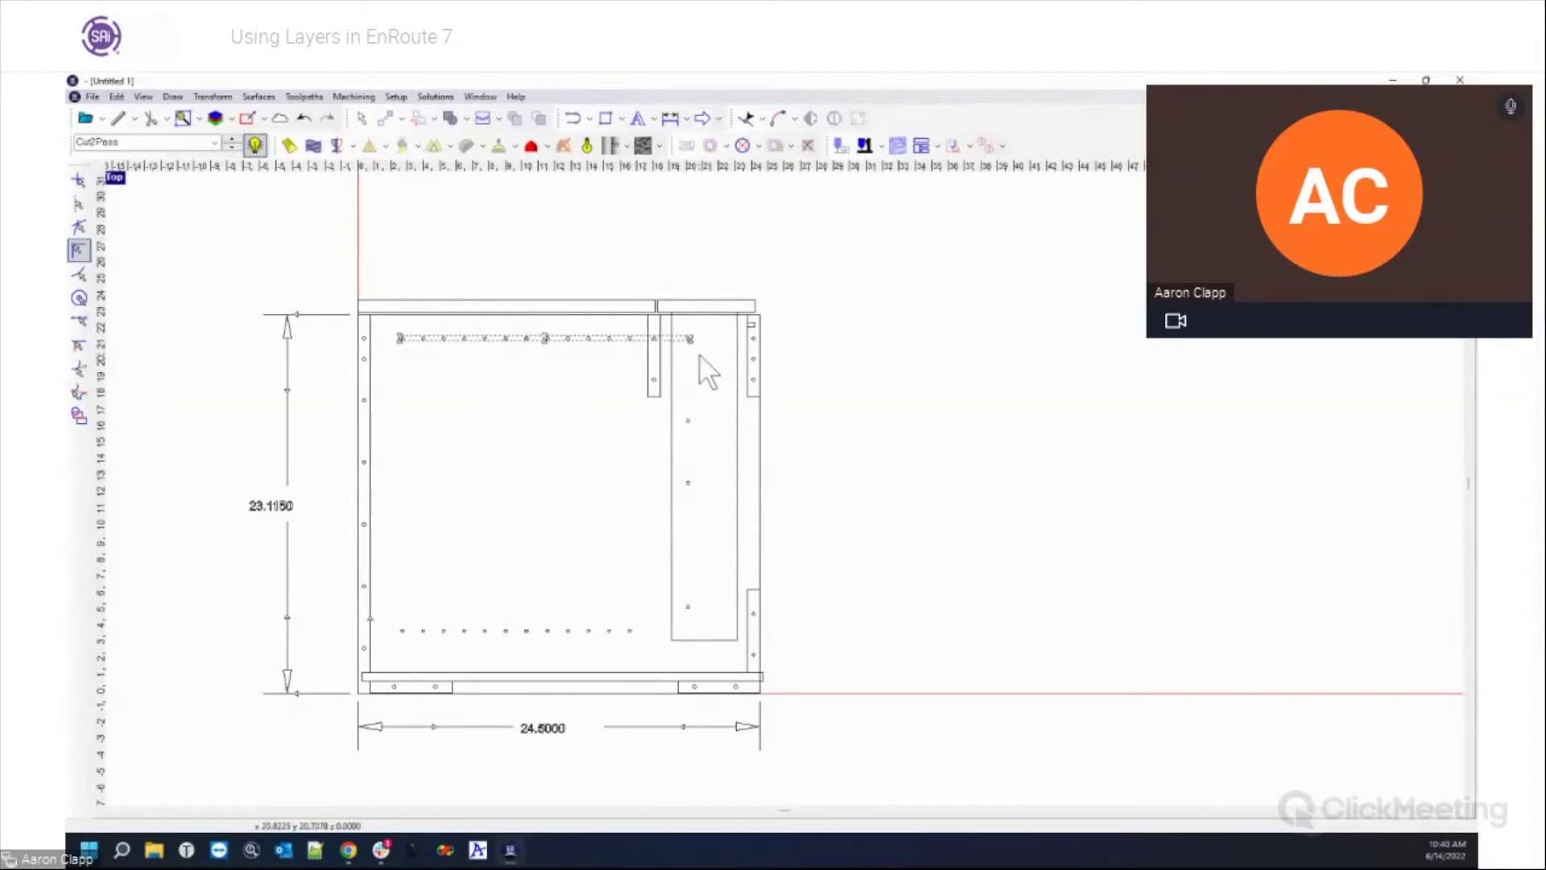
left_click(660, 379, "shift")
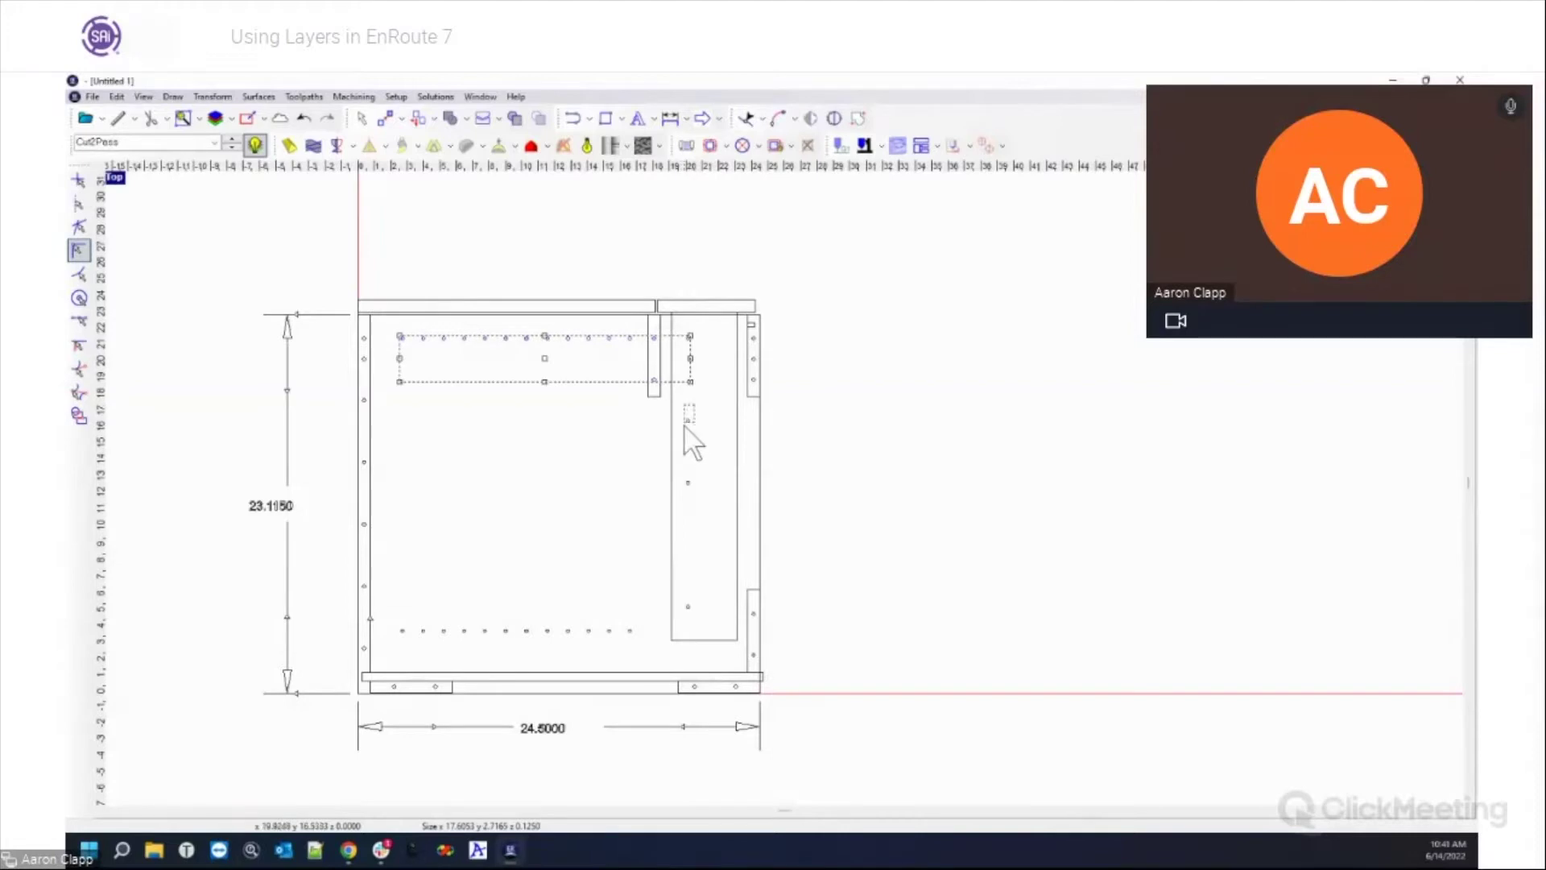
left_click(687, 419, "shift")
left_click(688, 484, "shift")
left_click(675, 625, "shift")
left_click(630, 631, "shift")
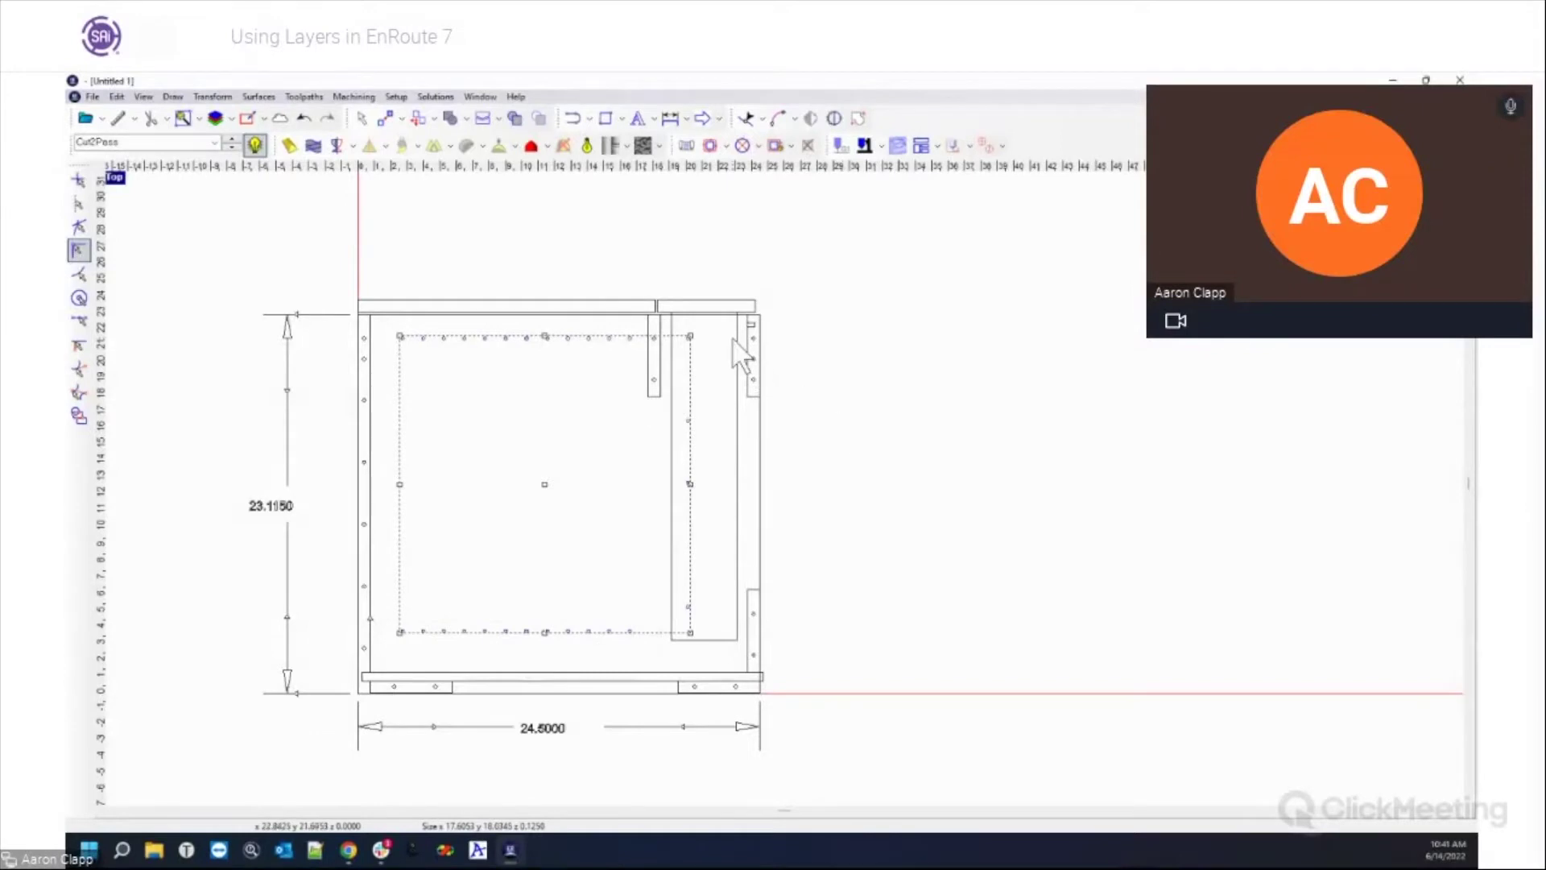
left_click(829, 390)
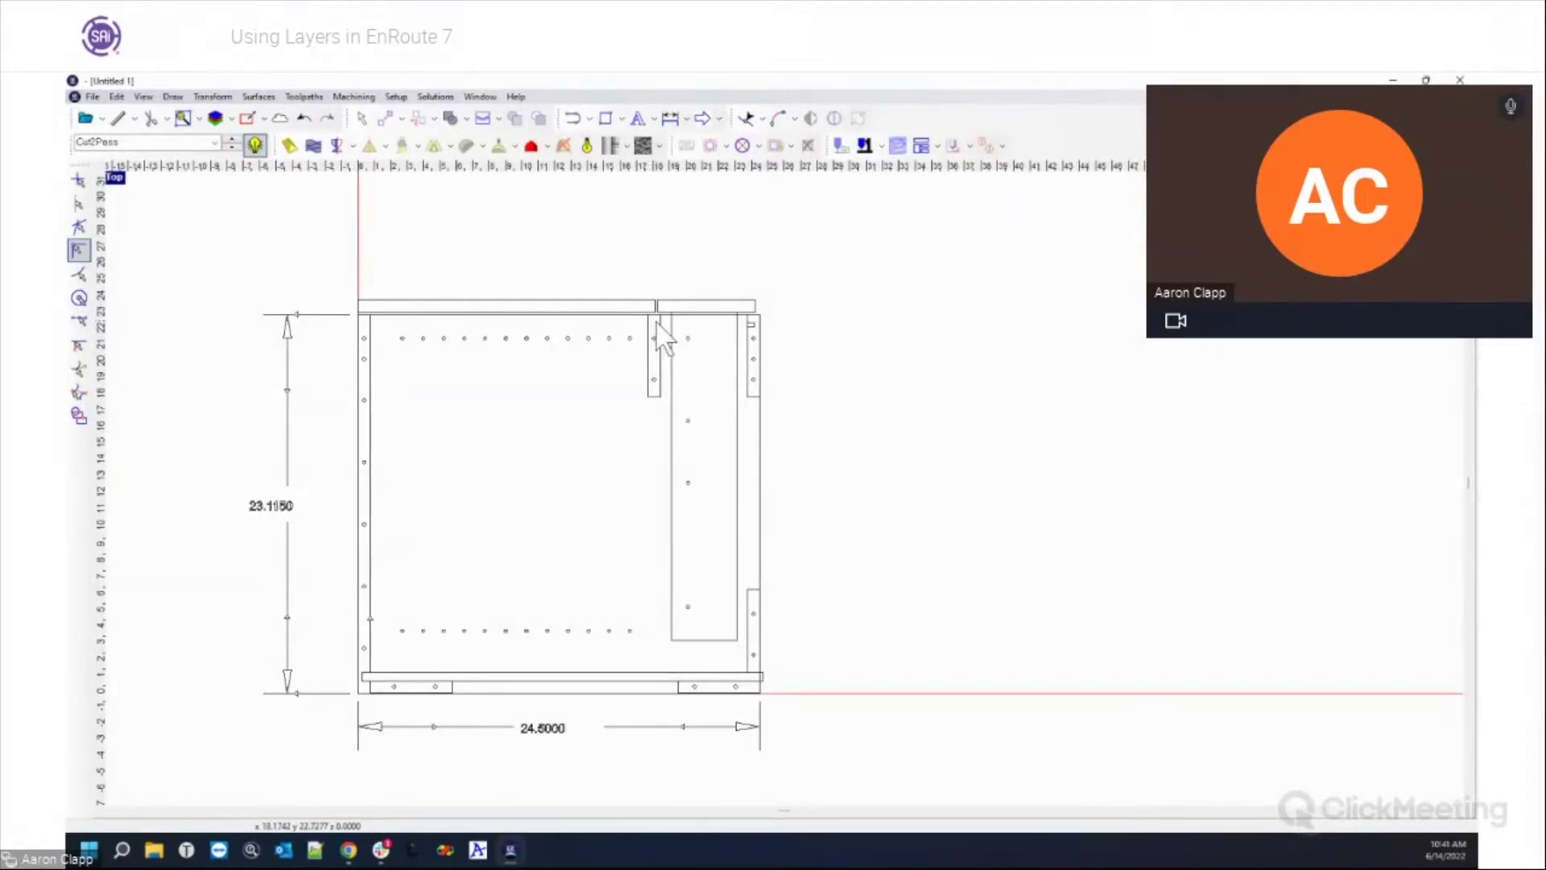
Step: Make MAIN the current layer
left_click(213, 143)
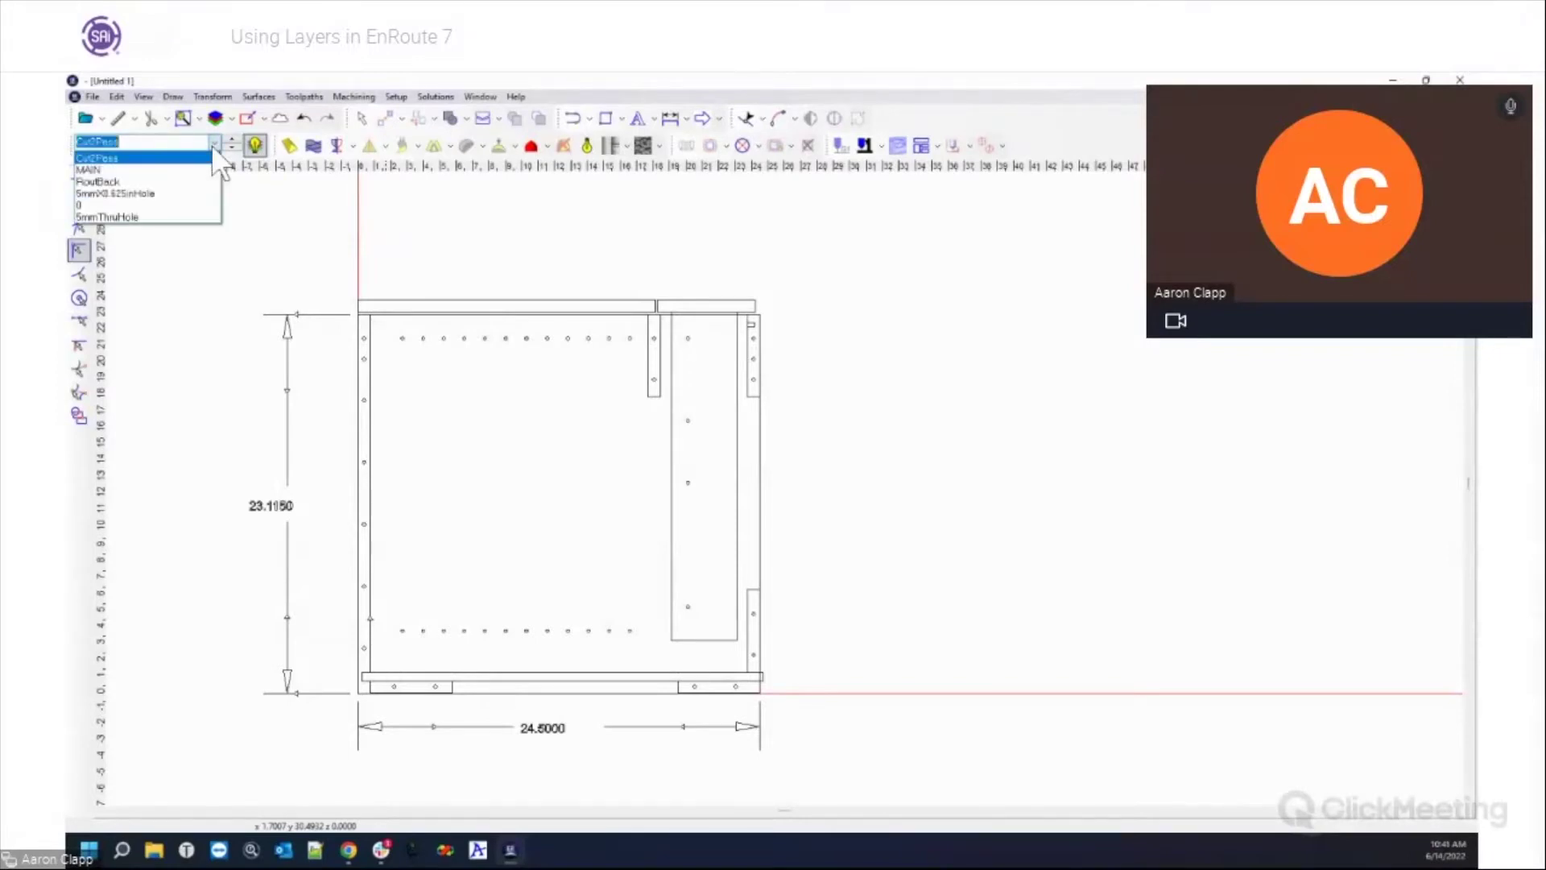
left_click(211, 170)
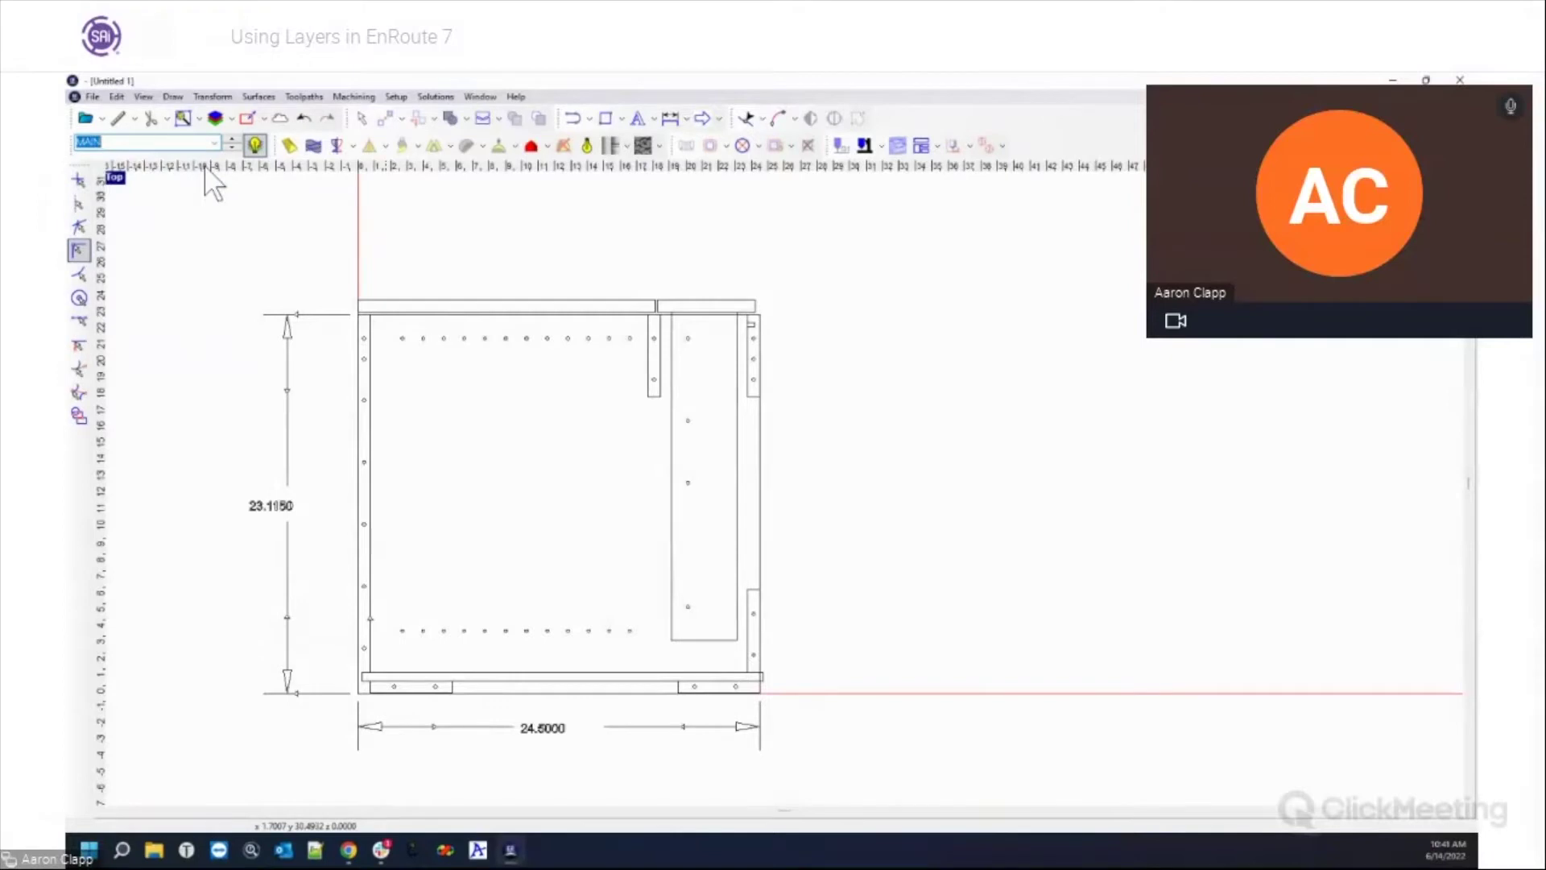
Step: Isolate the MAIN layer and select all the narrow parts and the vertical line on it
left_click(251, 150)
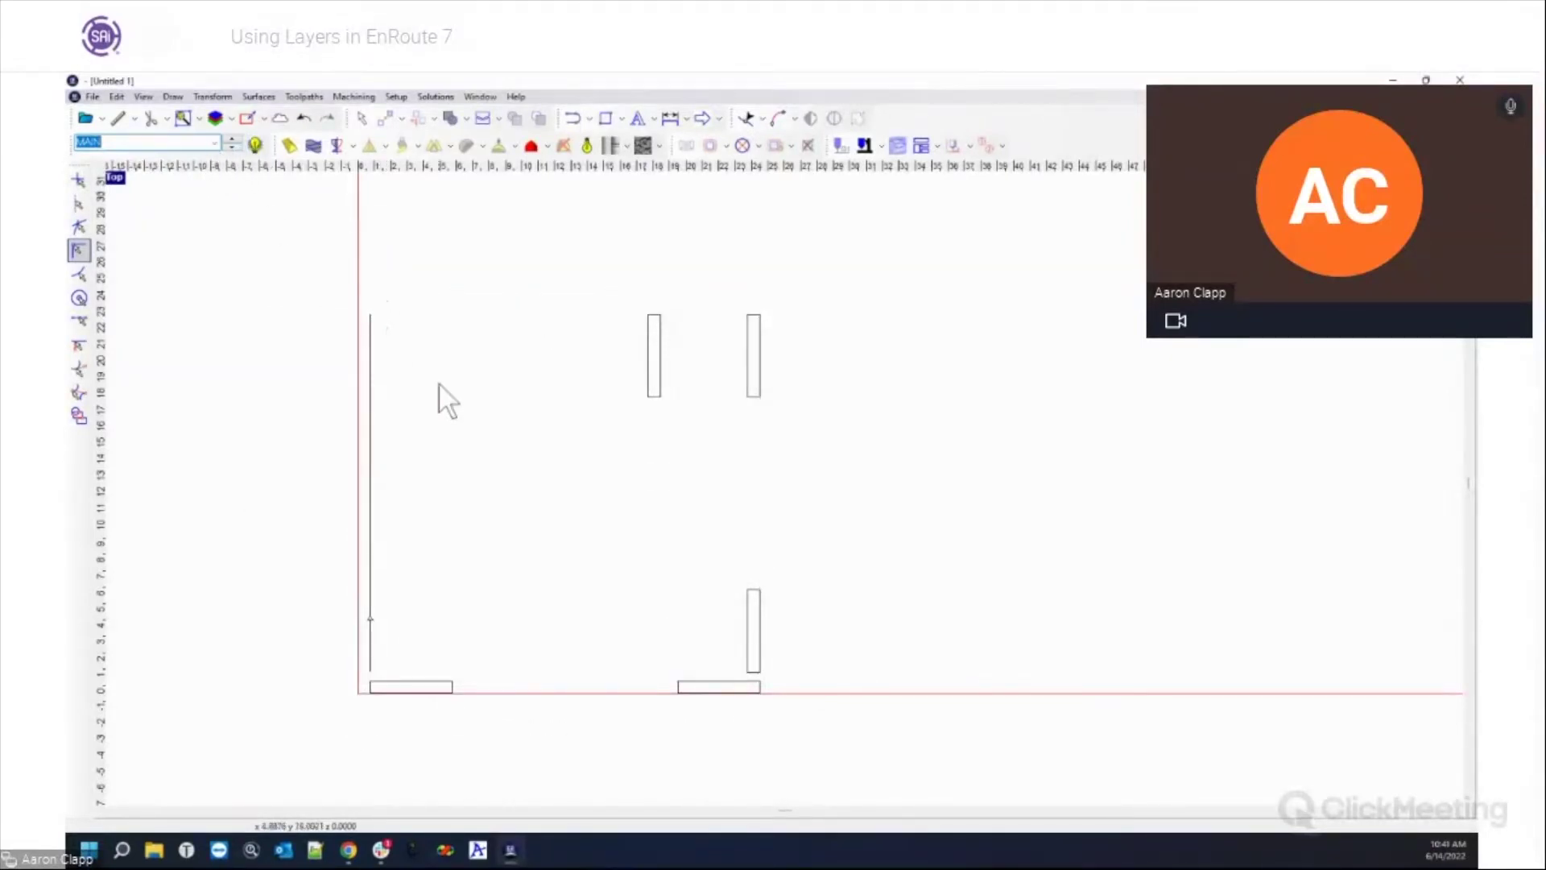
left_click_drag(525, 274, 869, 709)
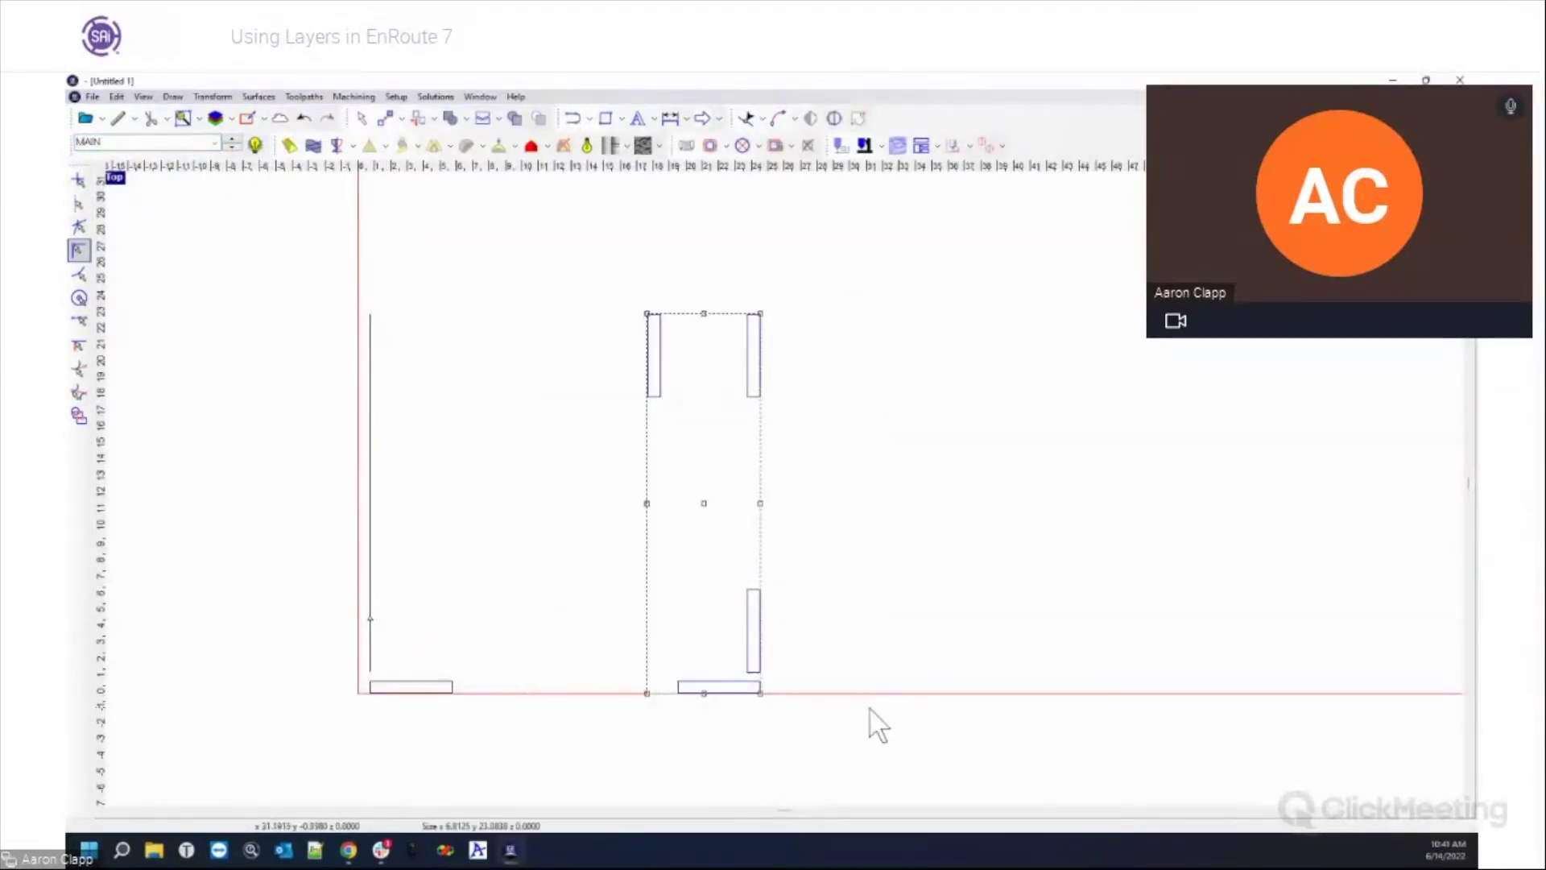
left_click(451, 687, "shift")
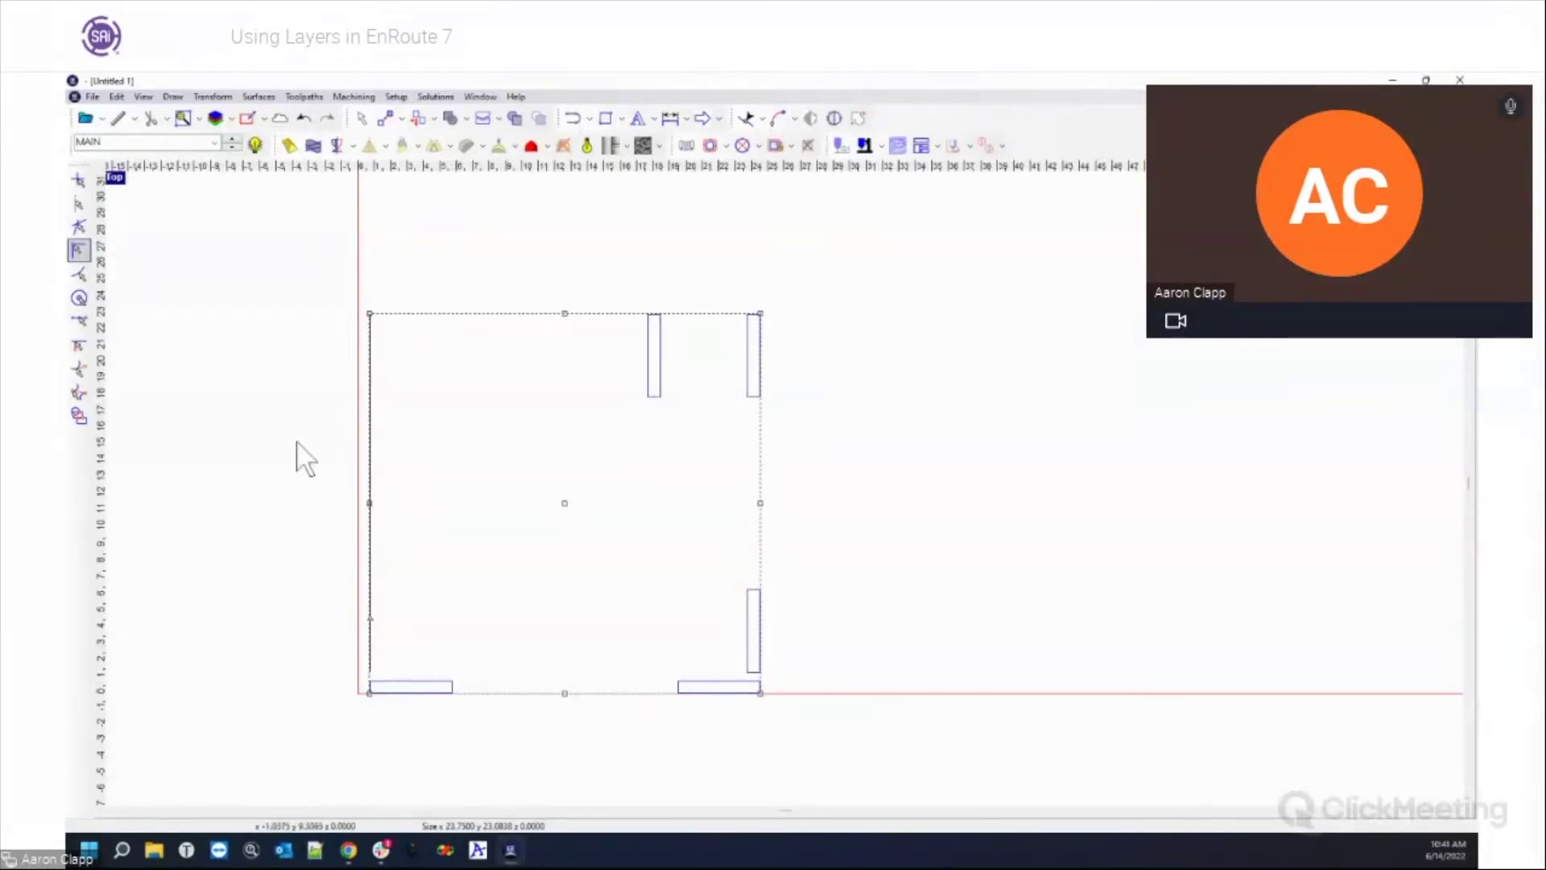
Step: Make 5mmX0.625inHole the current isolated layer and select all of its holes
left_click(214, 143)
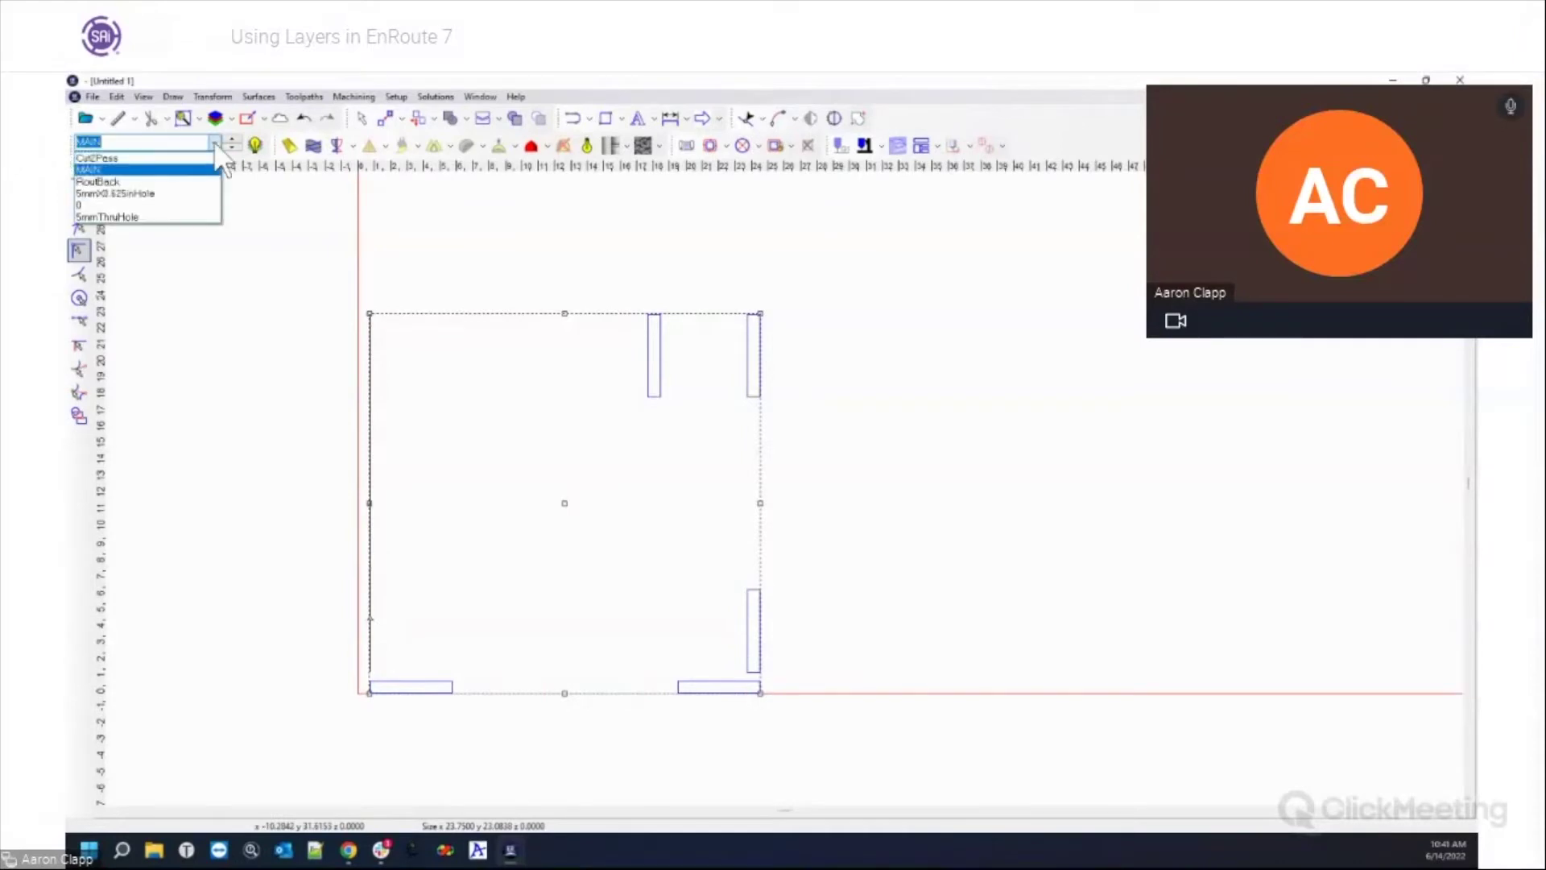
left_click(190, 194)
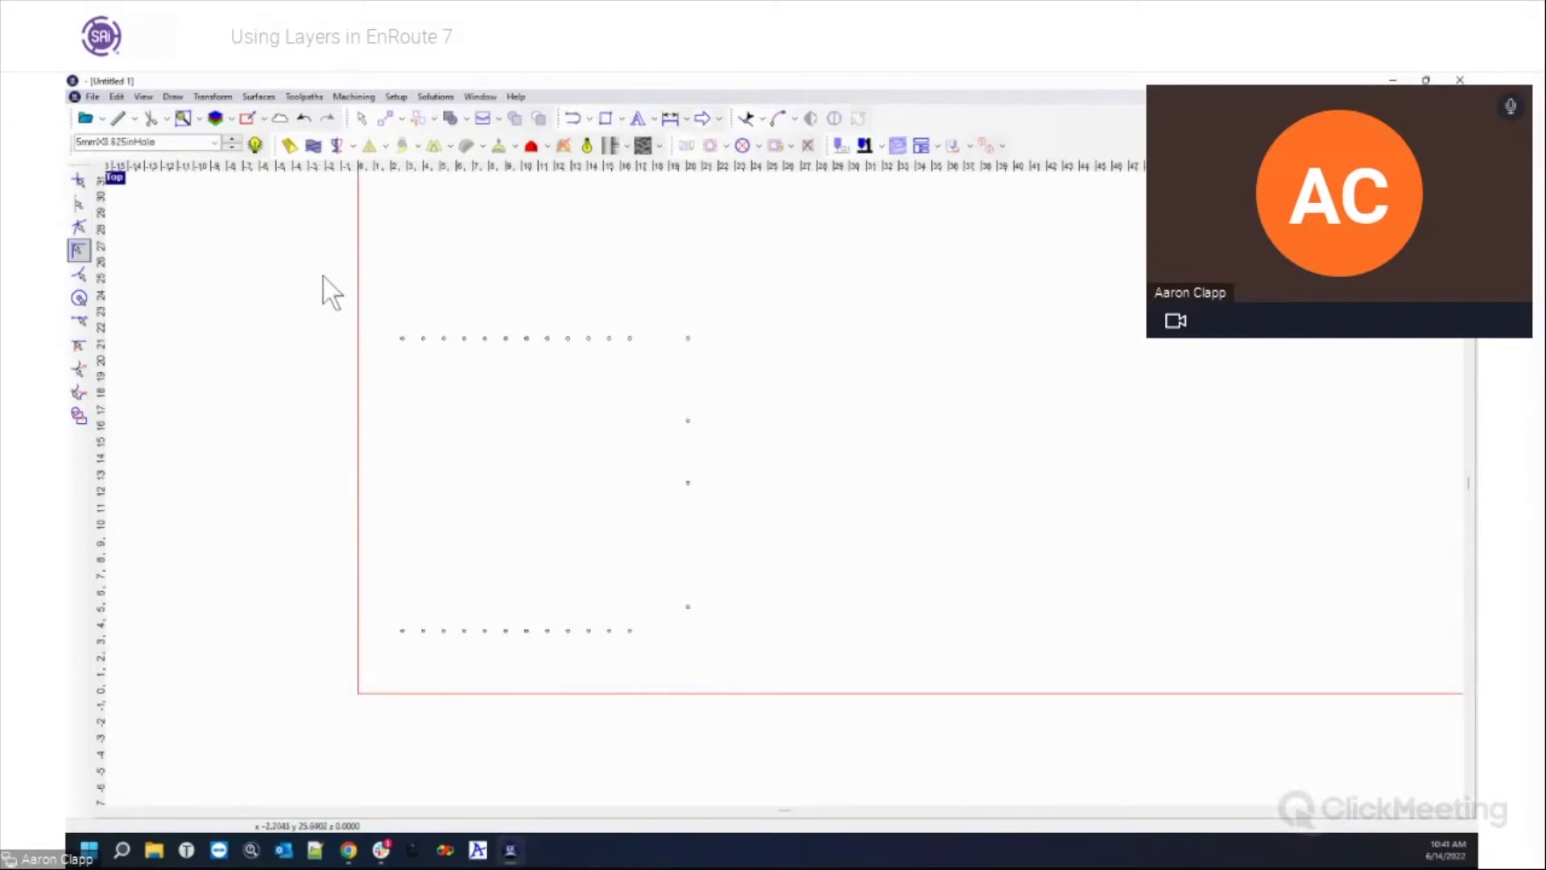
left_click_drag(352, 310, 814, 702)
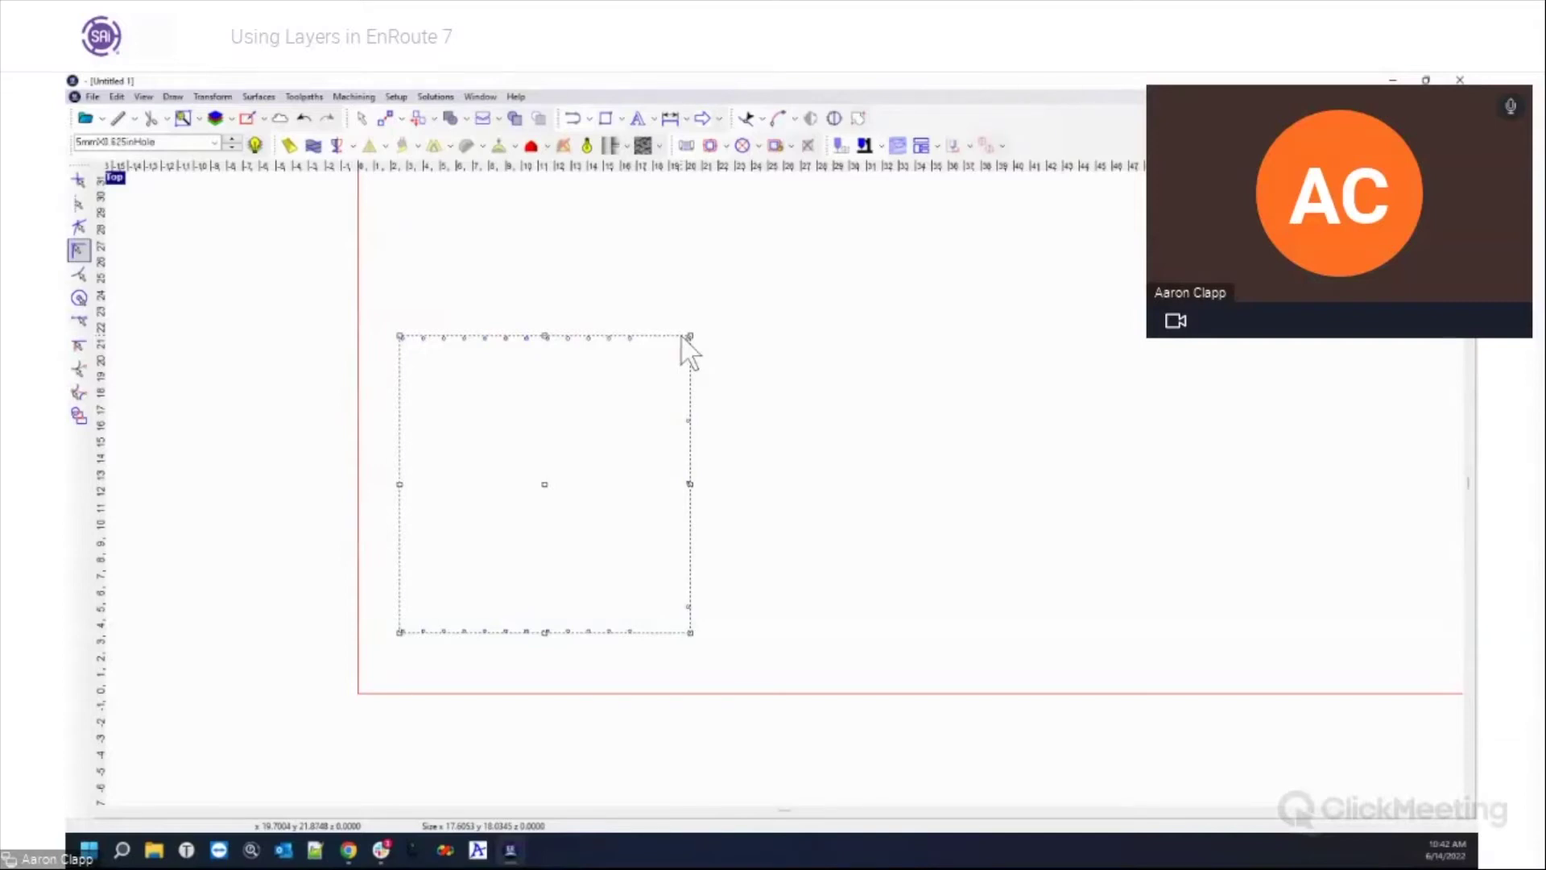
left_click_drag(347, 273, 824, 708)
Step: Apply Drill Centers to the selected holes using the 5mm Drill at a depth of 0.625 in
left_click(759, 146)
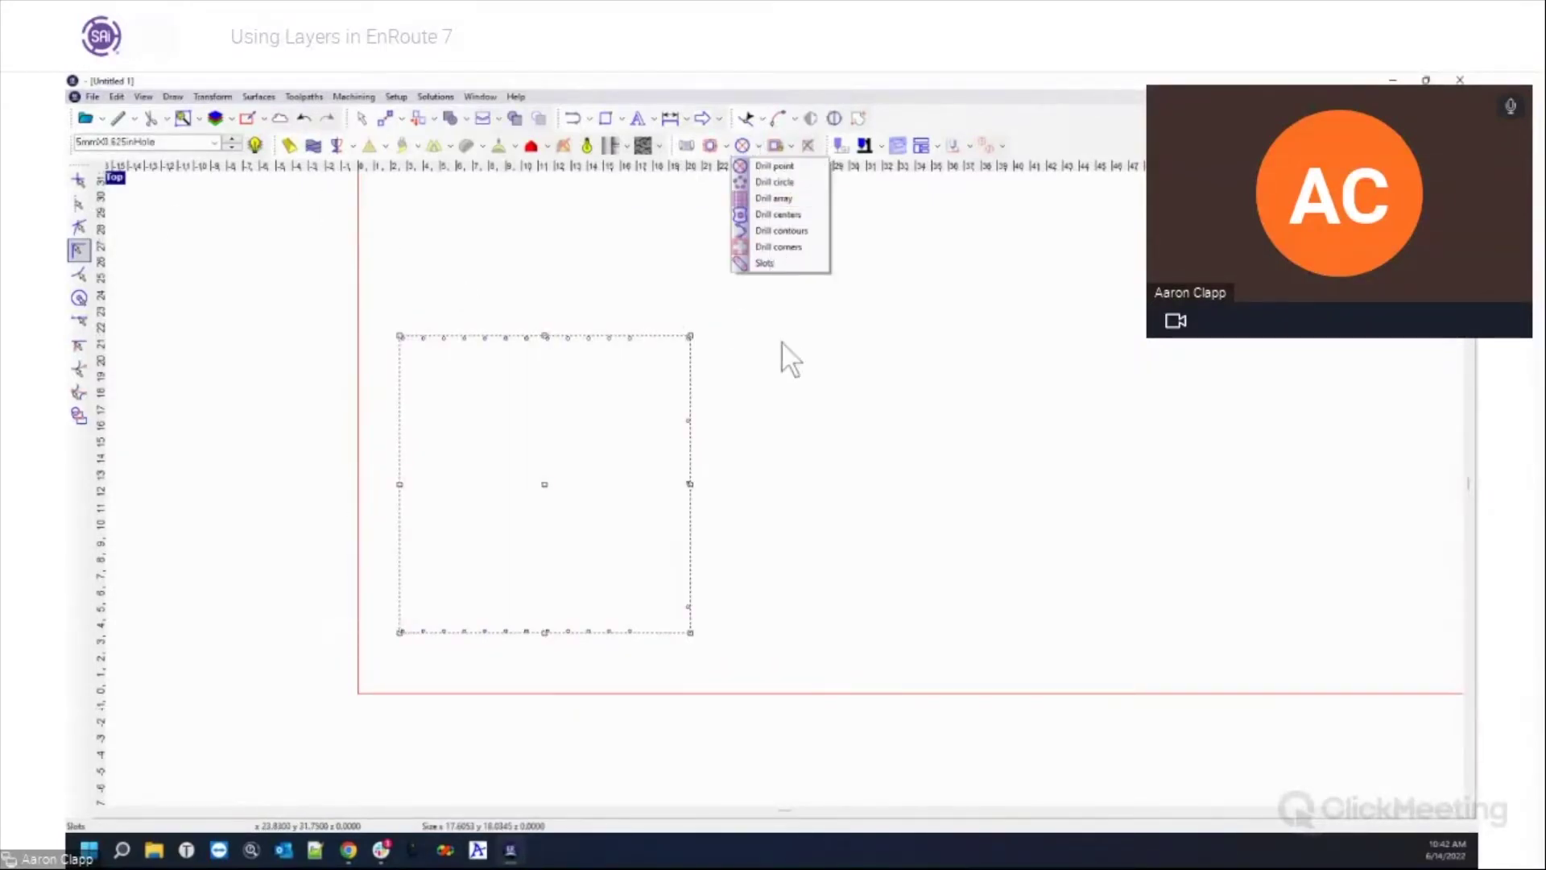
left_click(781, 215)
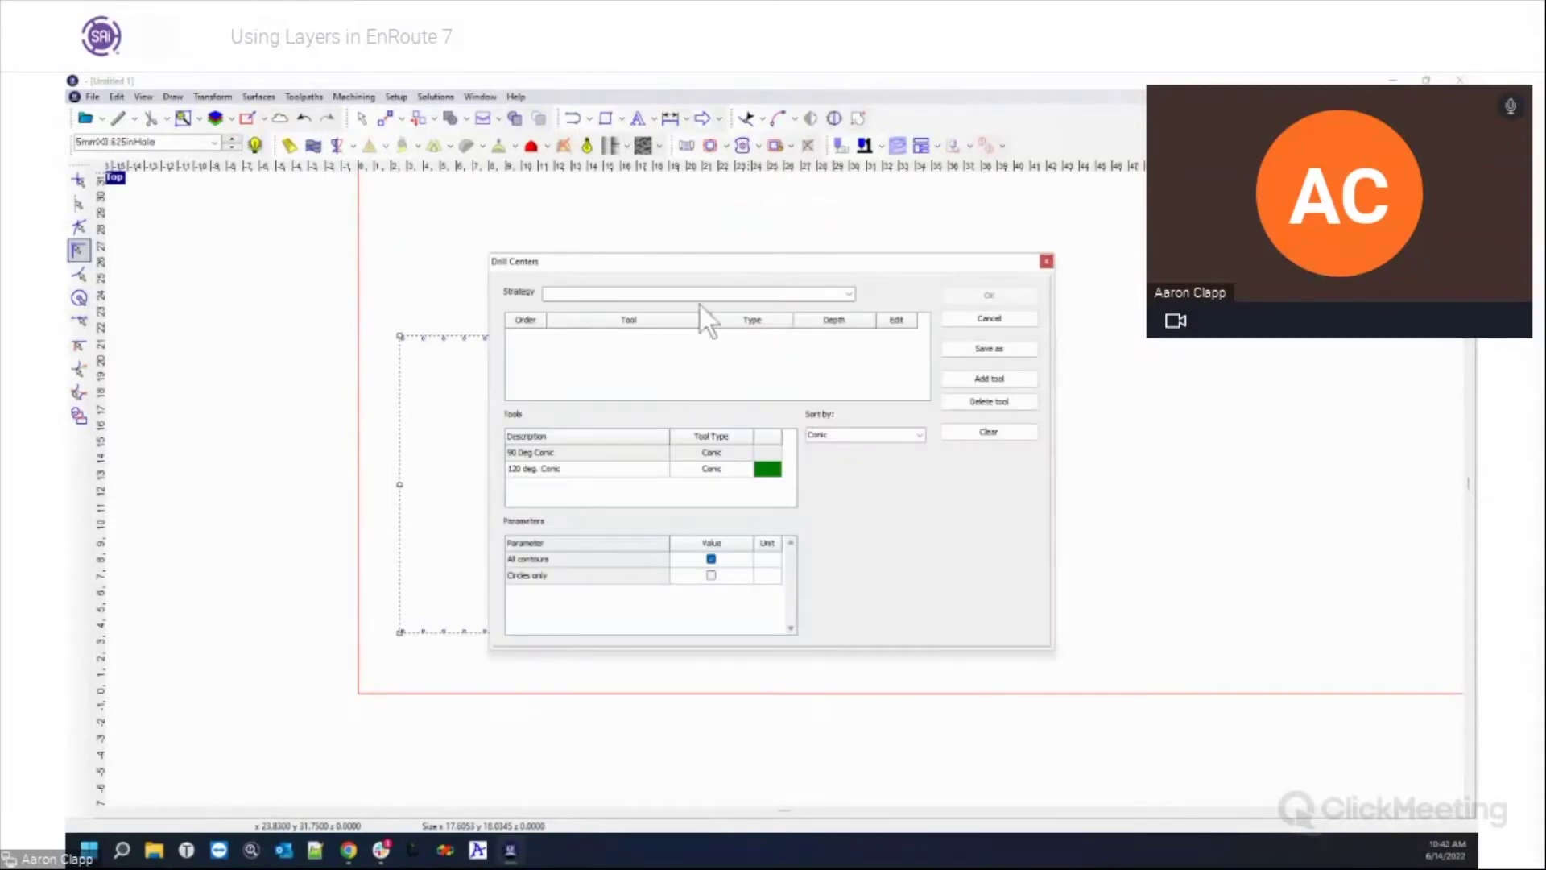
left_click(918, 435)
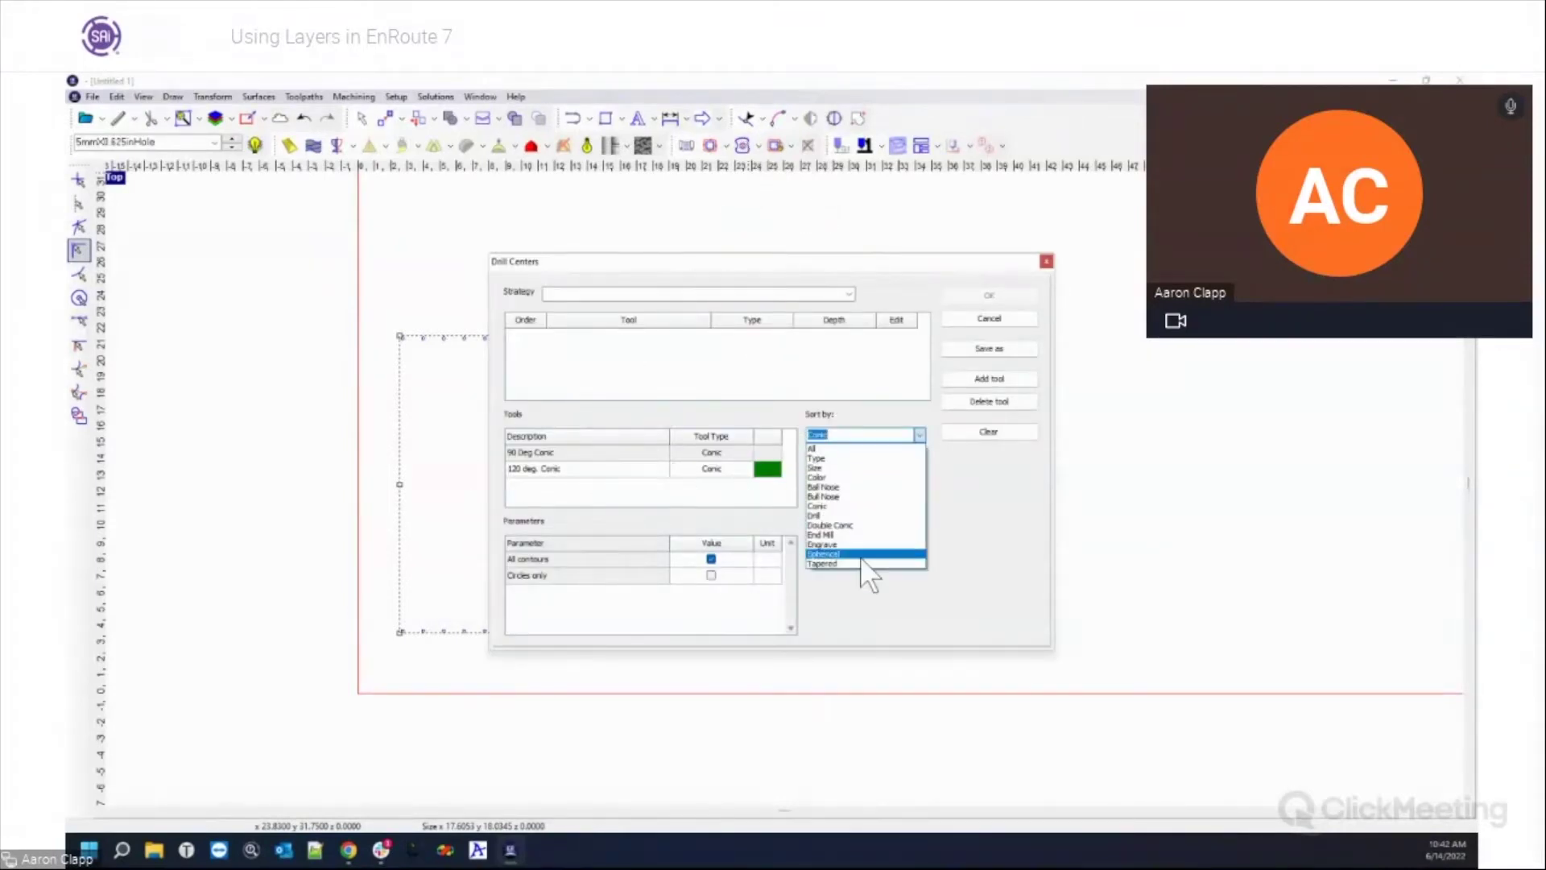
left_click(843, 515)
double_click(534, 452)
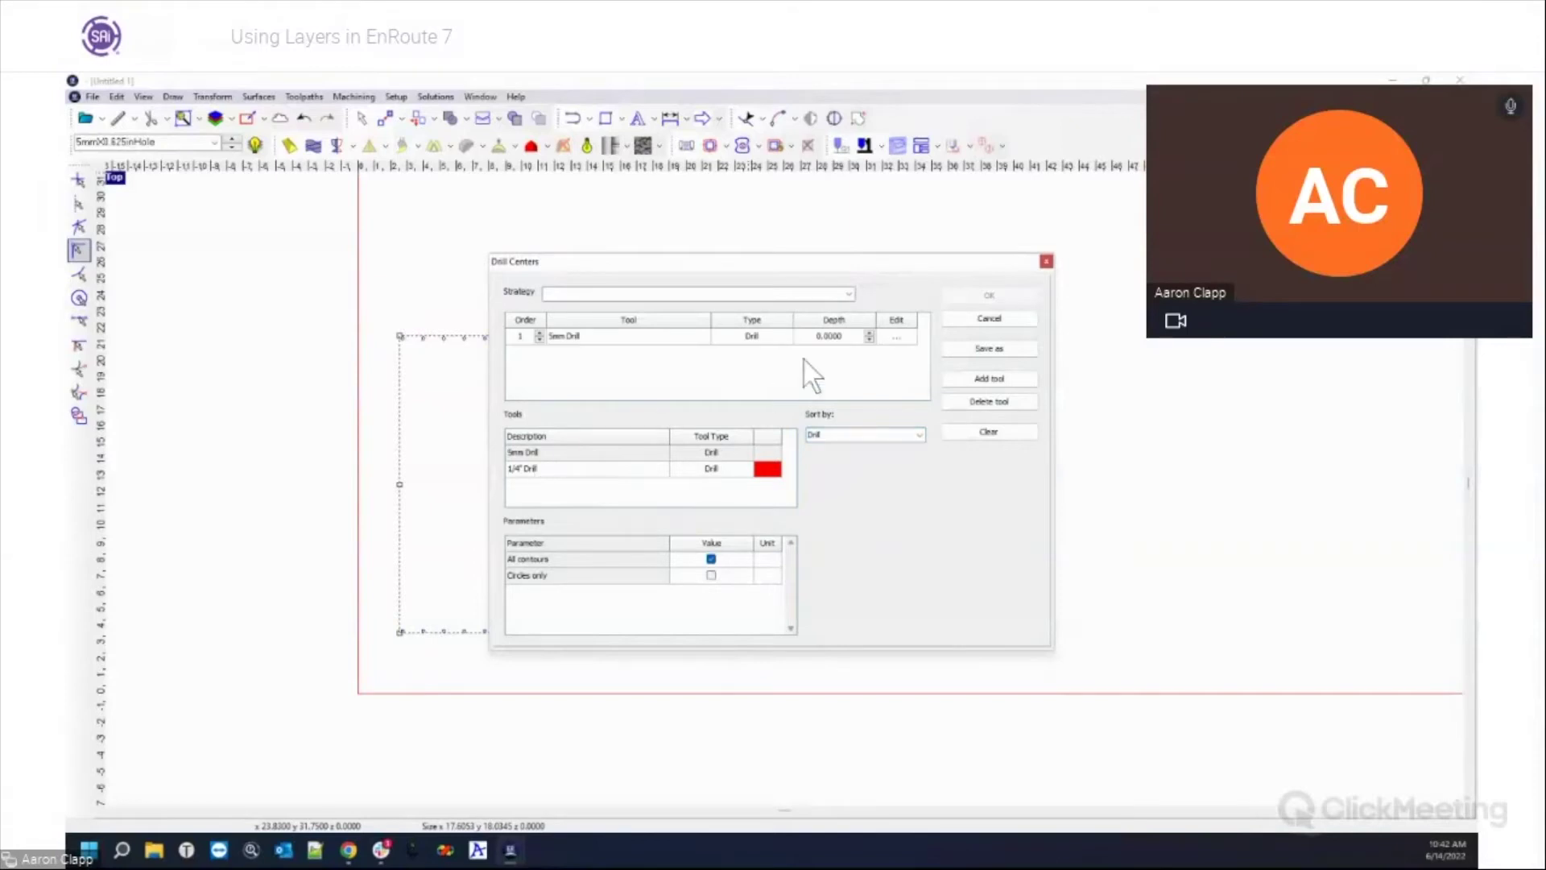
double_click(842, 338)
type("0.125")
left_click(989, 295)
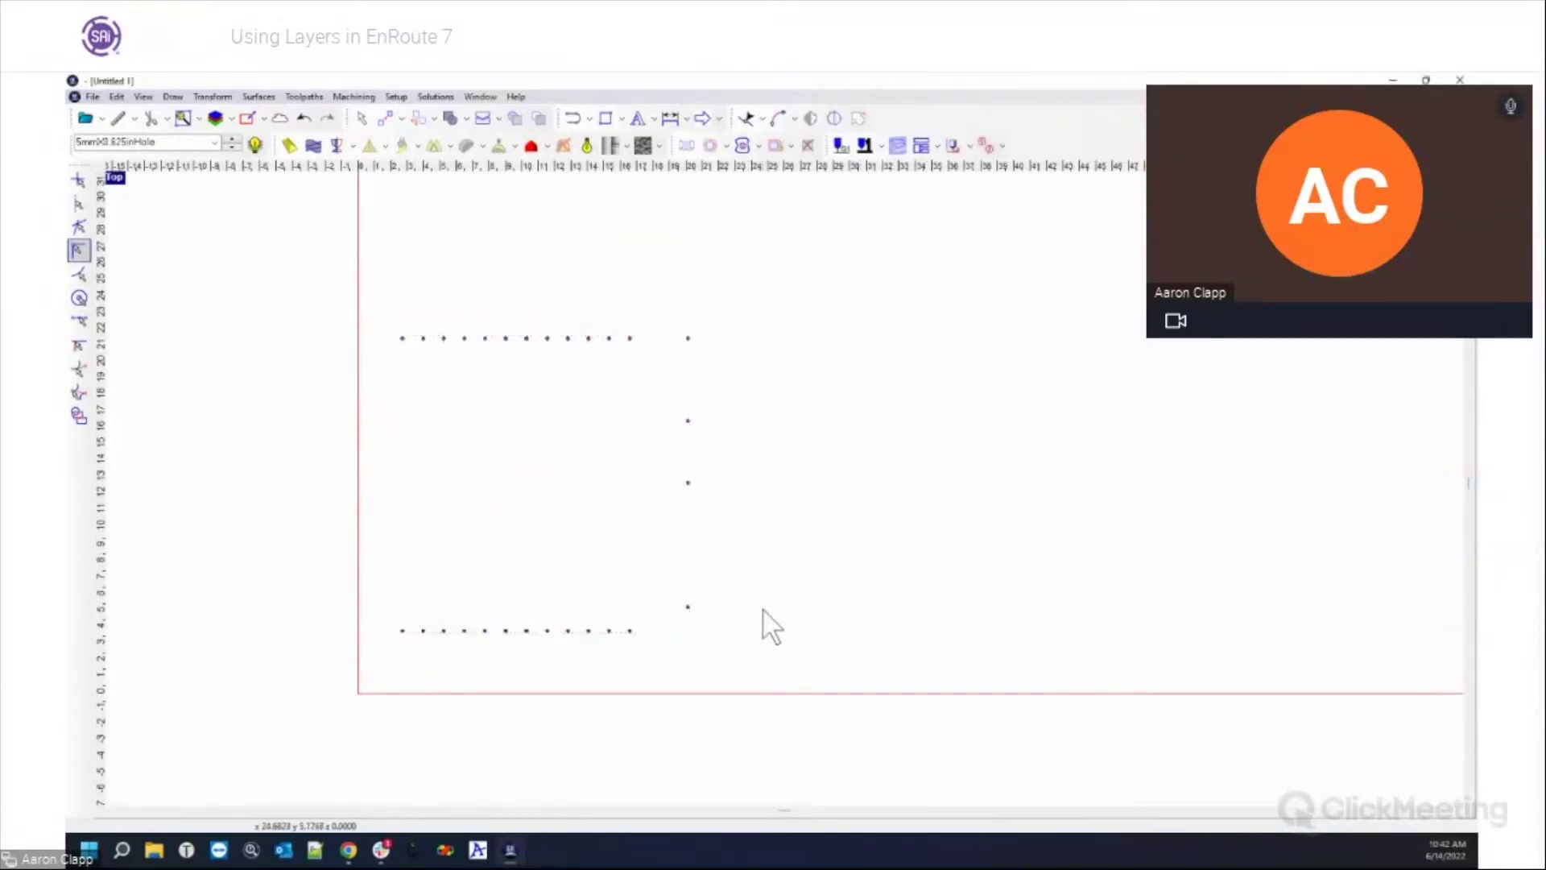
Step: Compare with the full drawing, reselect the isolated holes, and apply Drill Centers with only the 1/4" Drill at 0.2 in depth
left_click(253, 140)
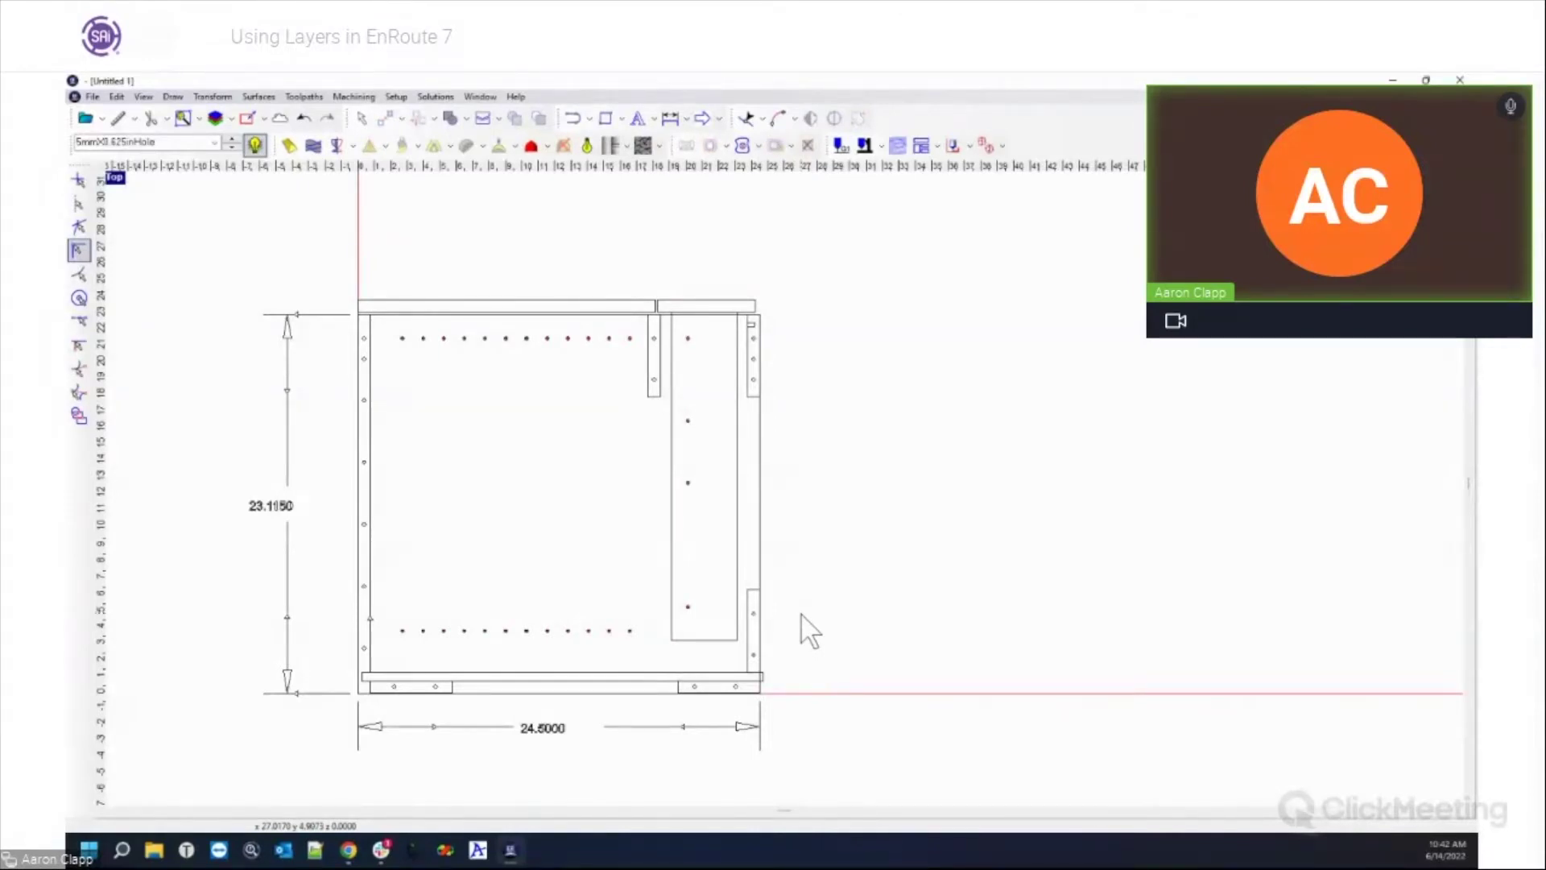
left_click(252, 143)
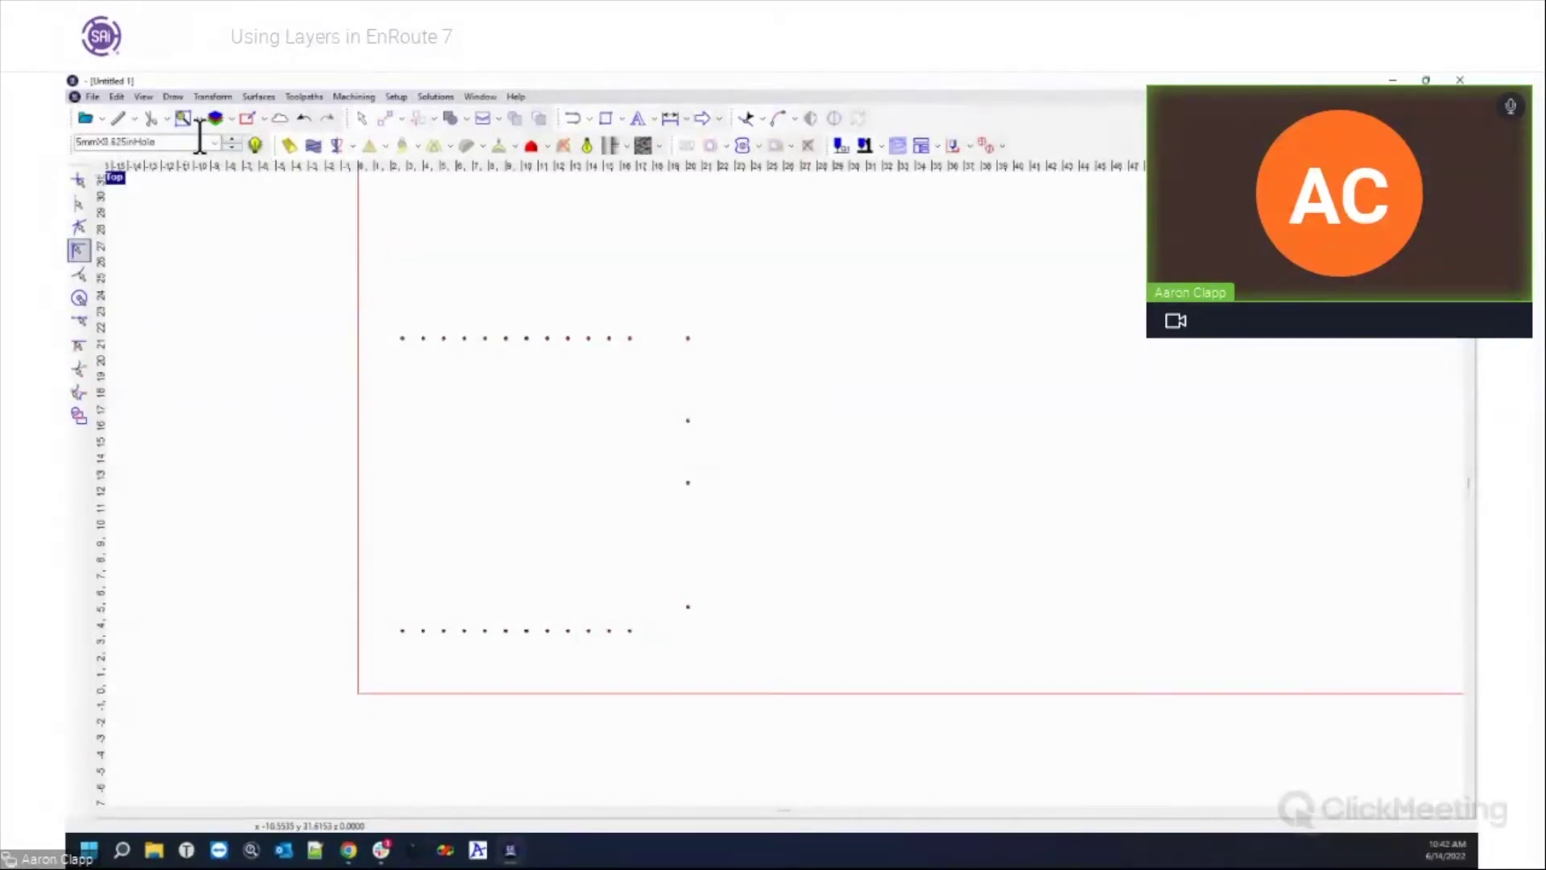
left_click_drag(307, 269, 837, 754)
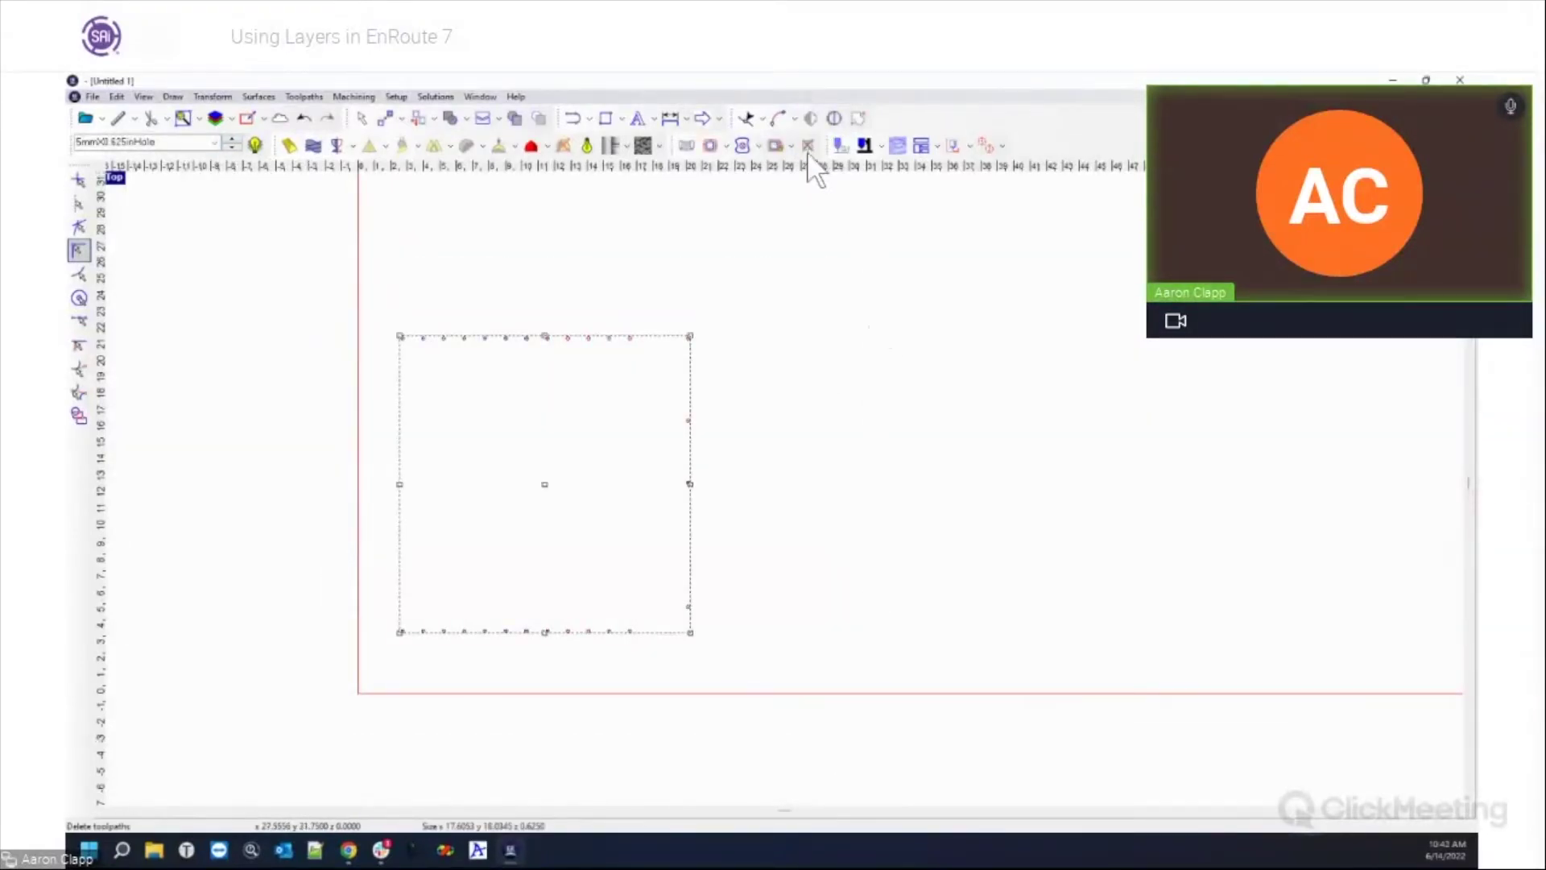
left_click(744, 148)
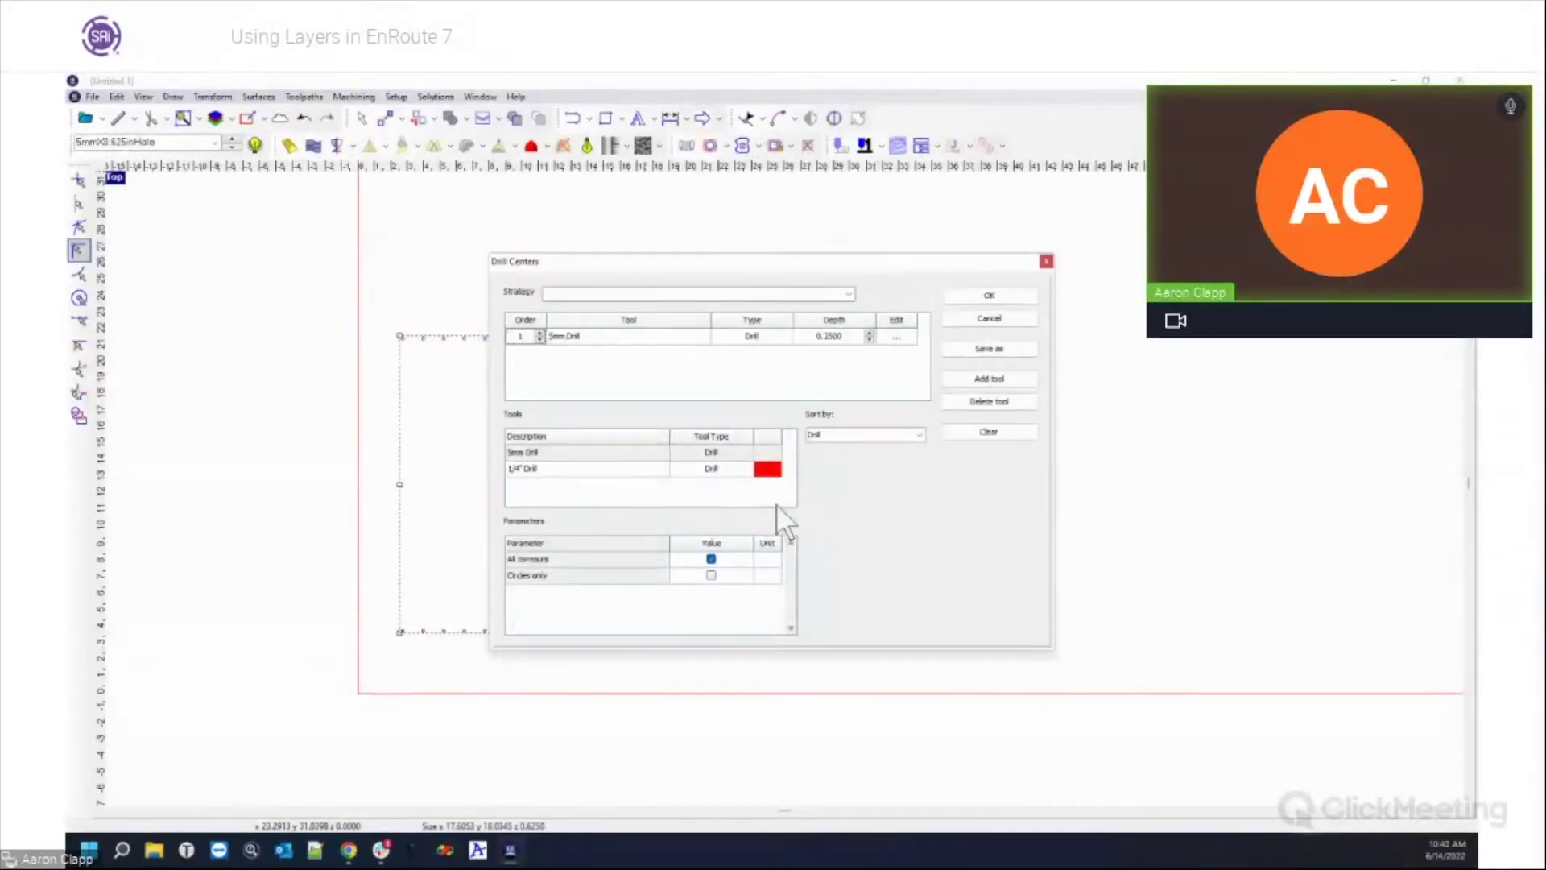
left_click(1008, 431)
double_click(586, 468)
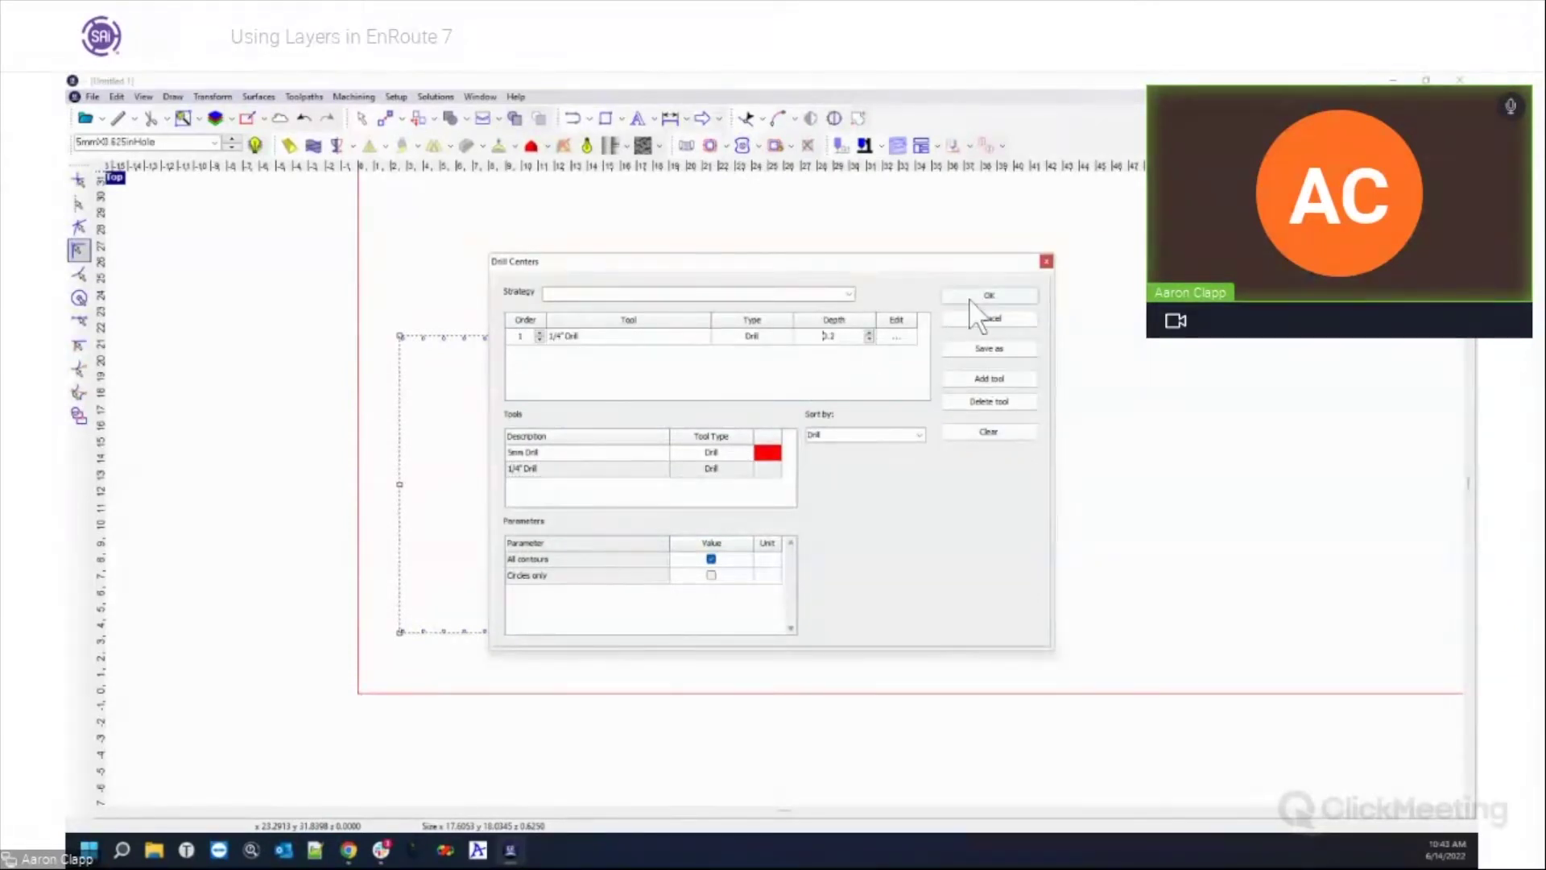
left_click(986, 296)
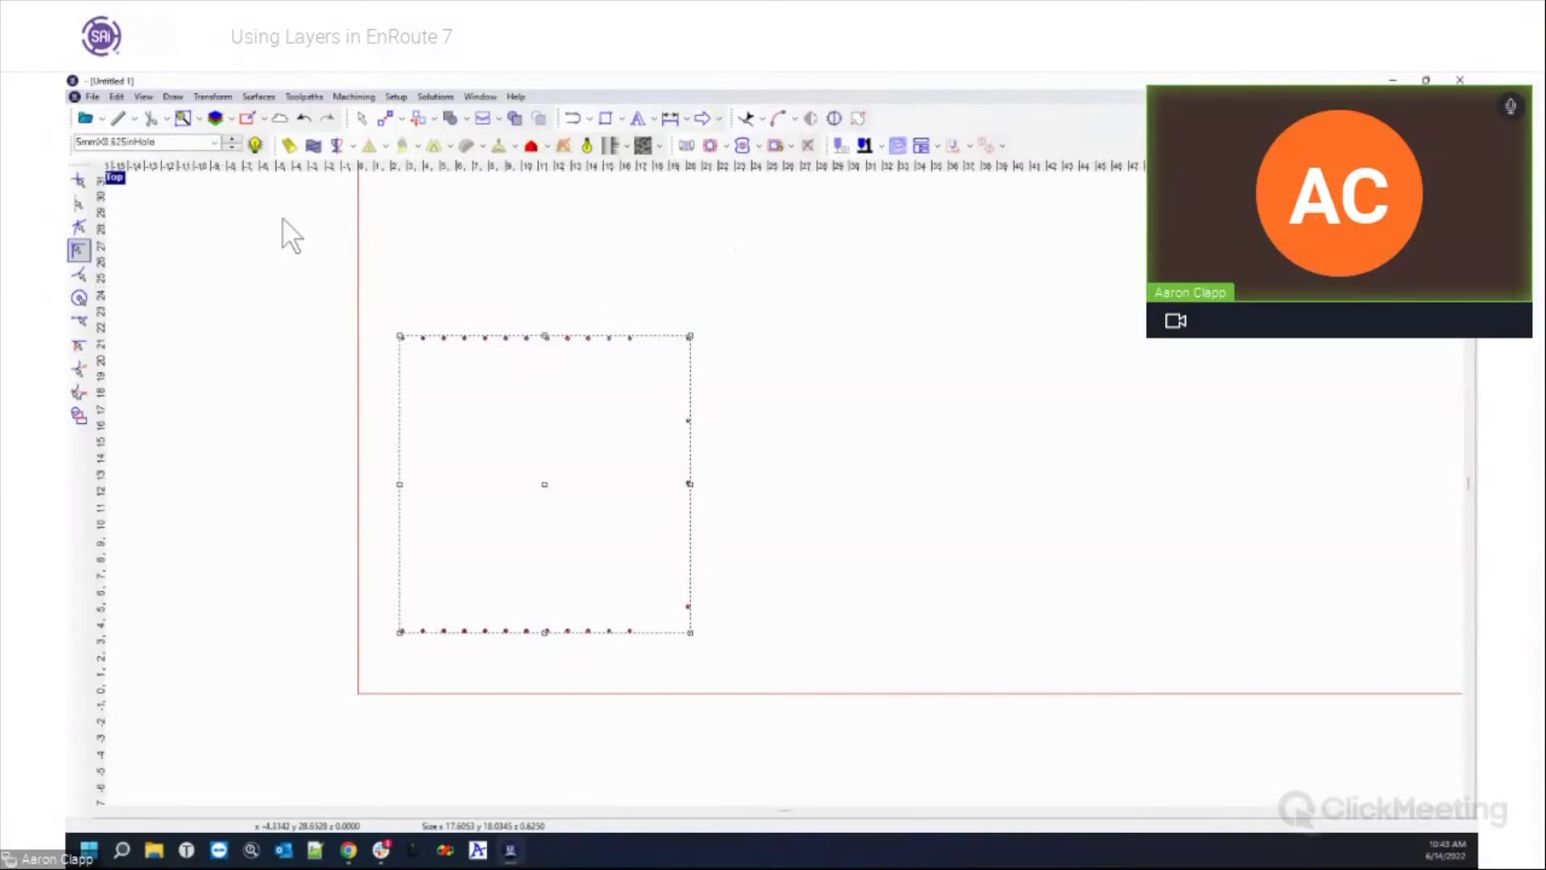
Step: Close the drawing without saving and start a new one with a 96 x 48 in plate, 1 in thick
key("Delete")
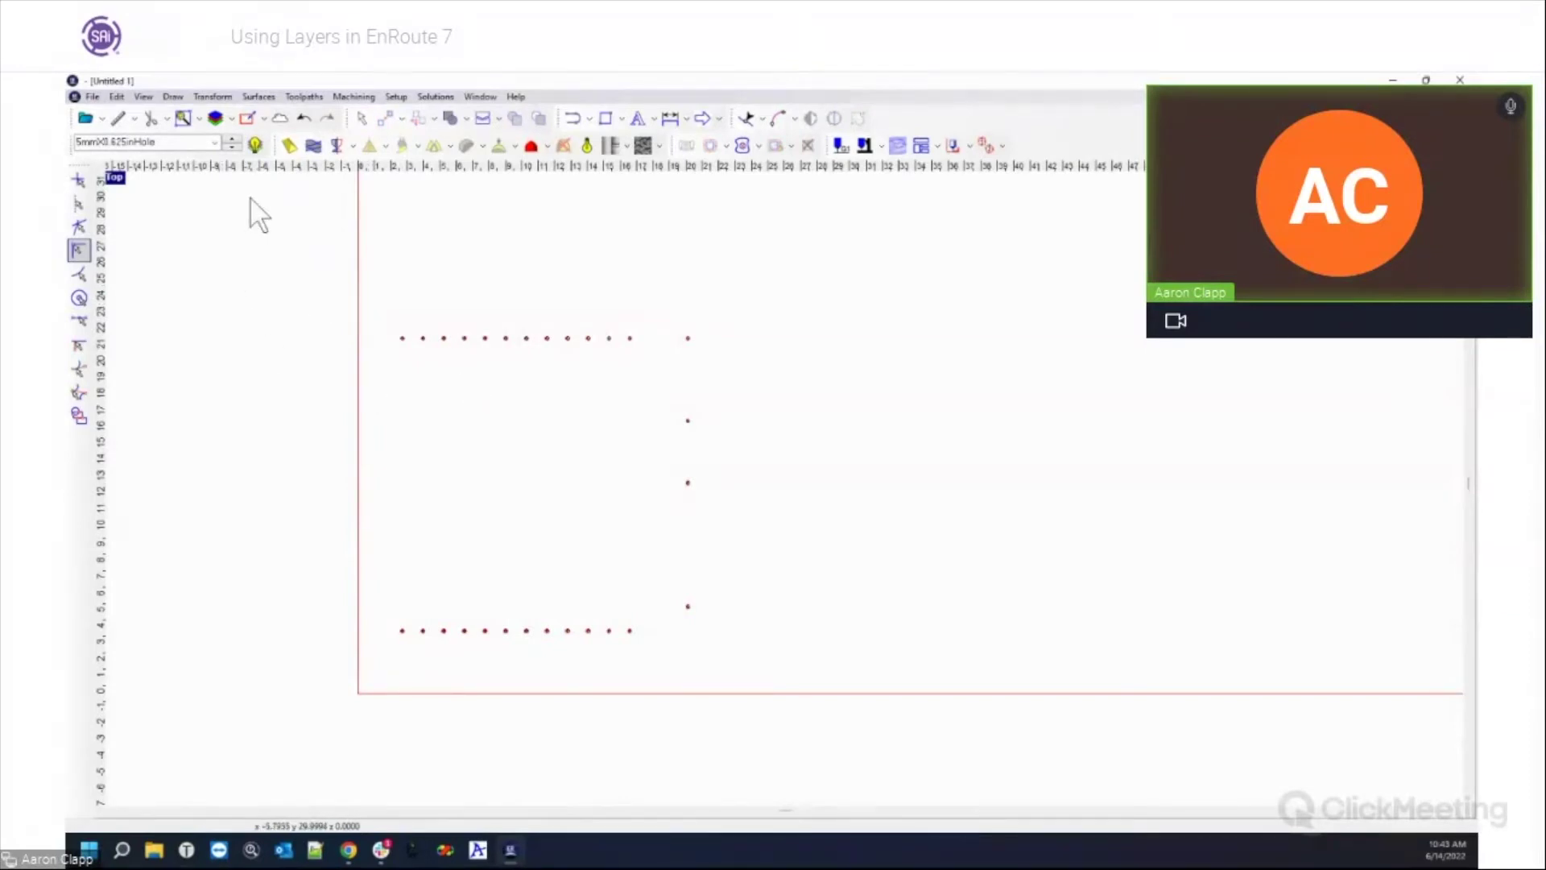
key("alt+F4")
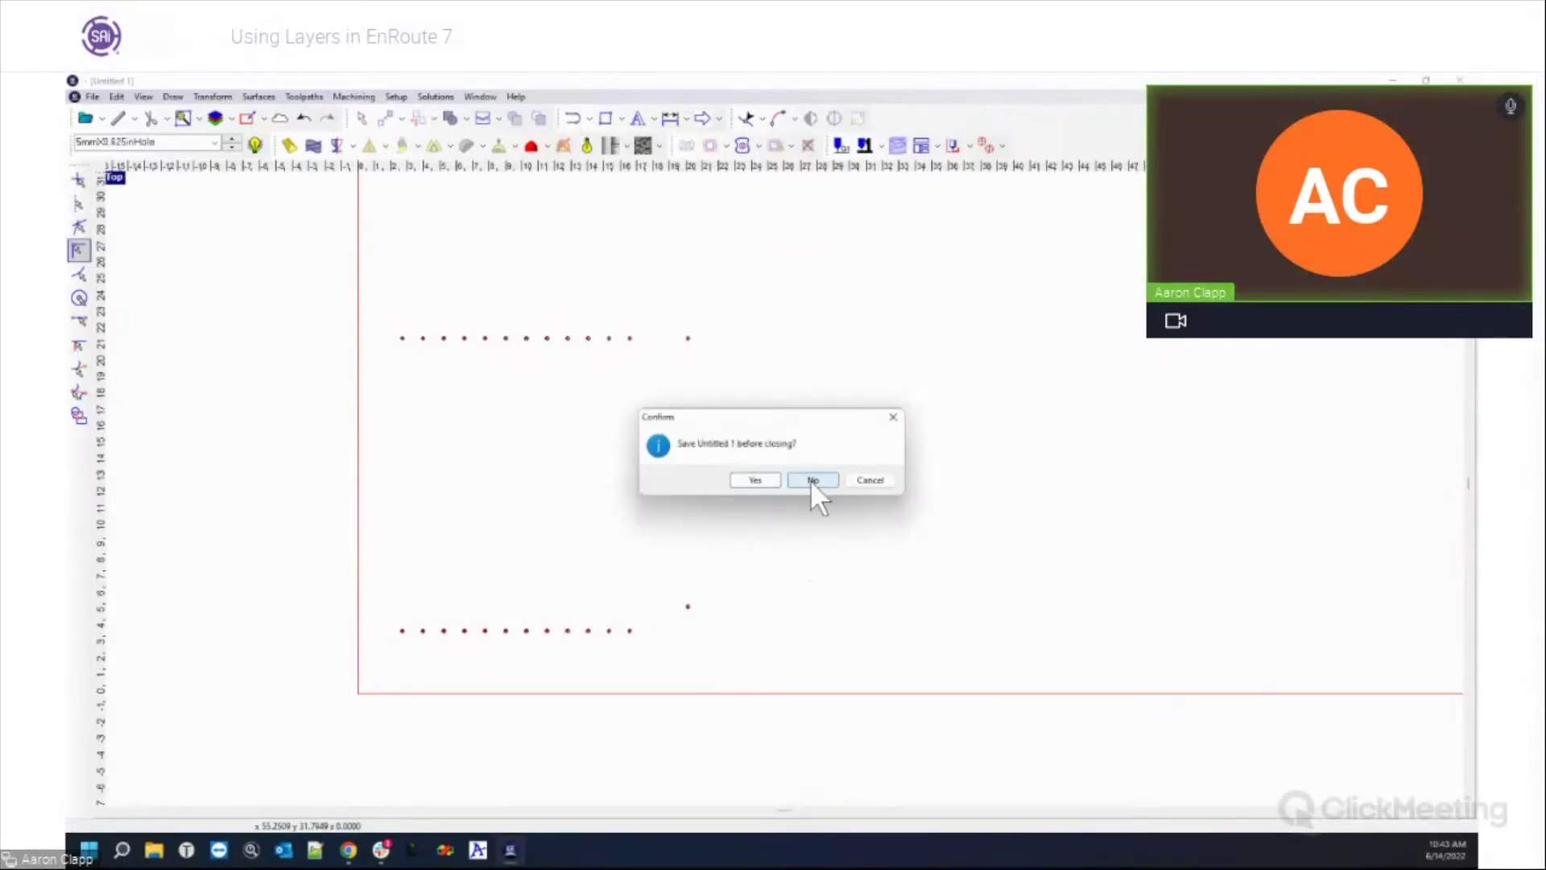
left_click(812, 480)
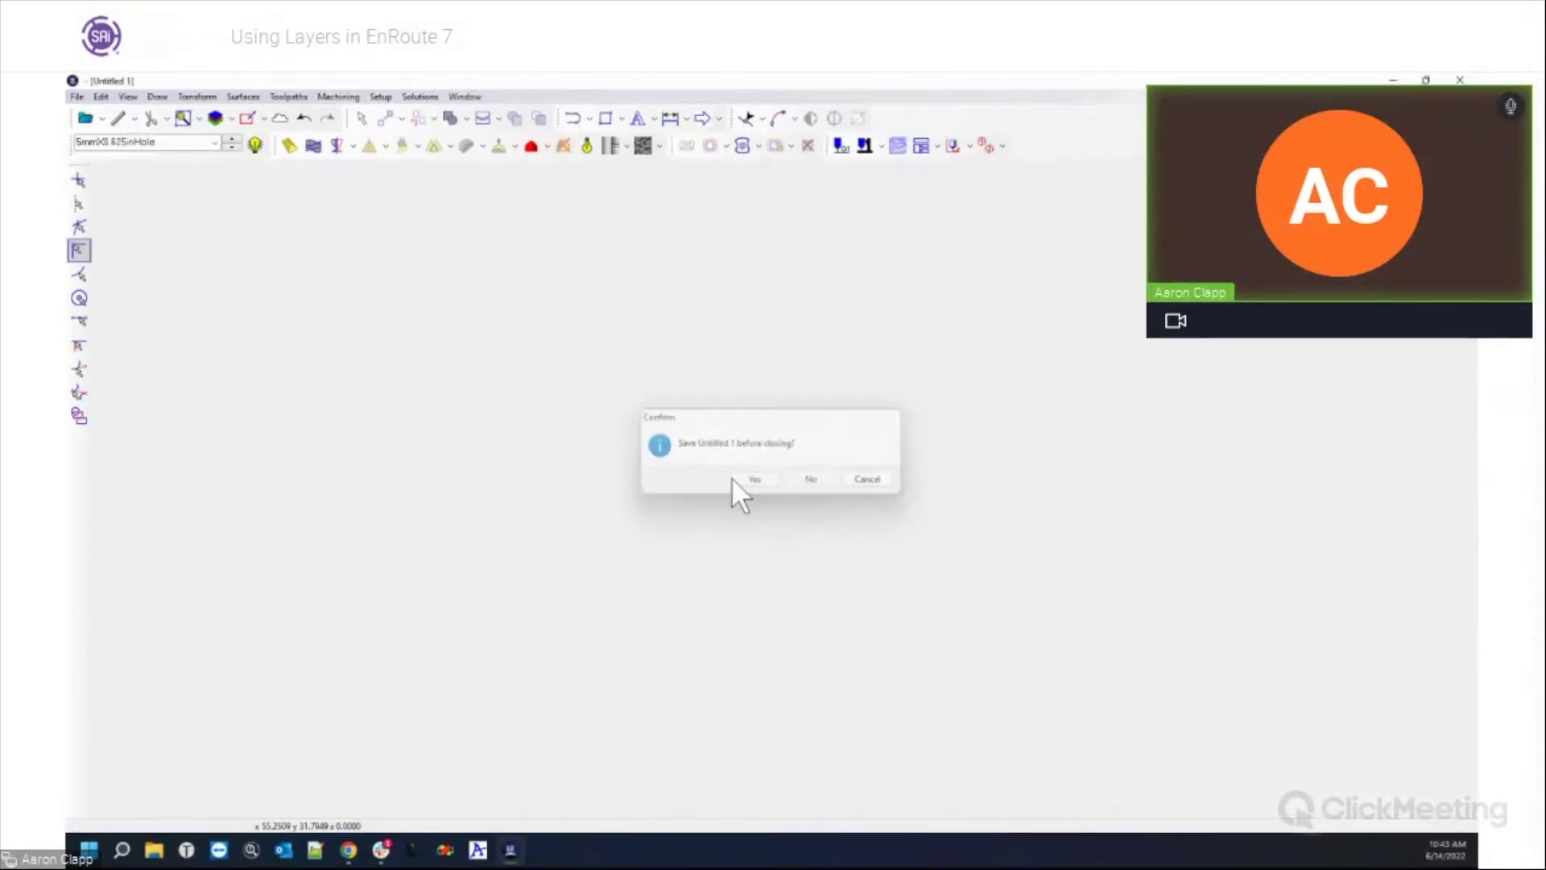
left_click(98, 118)
left_click(153, 137)
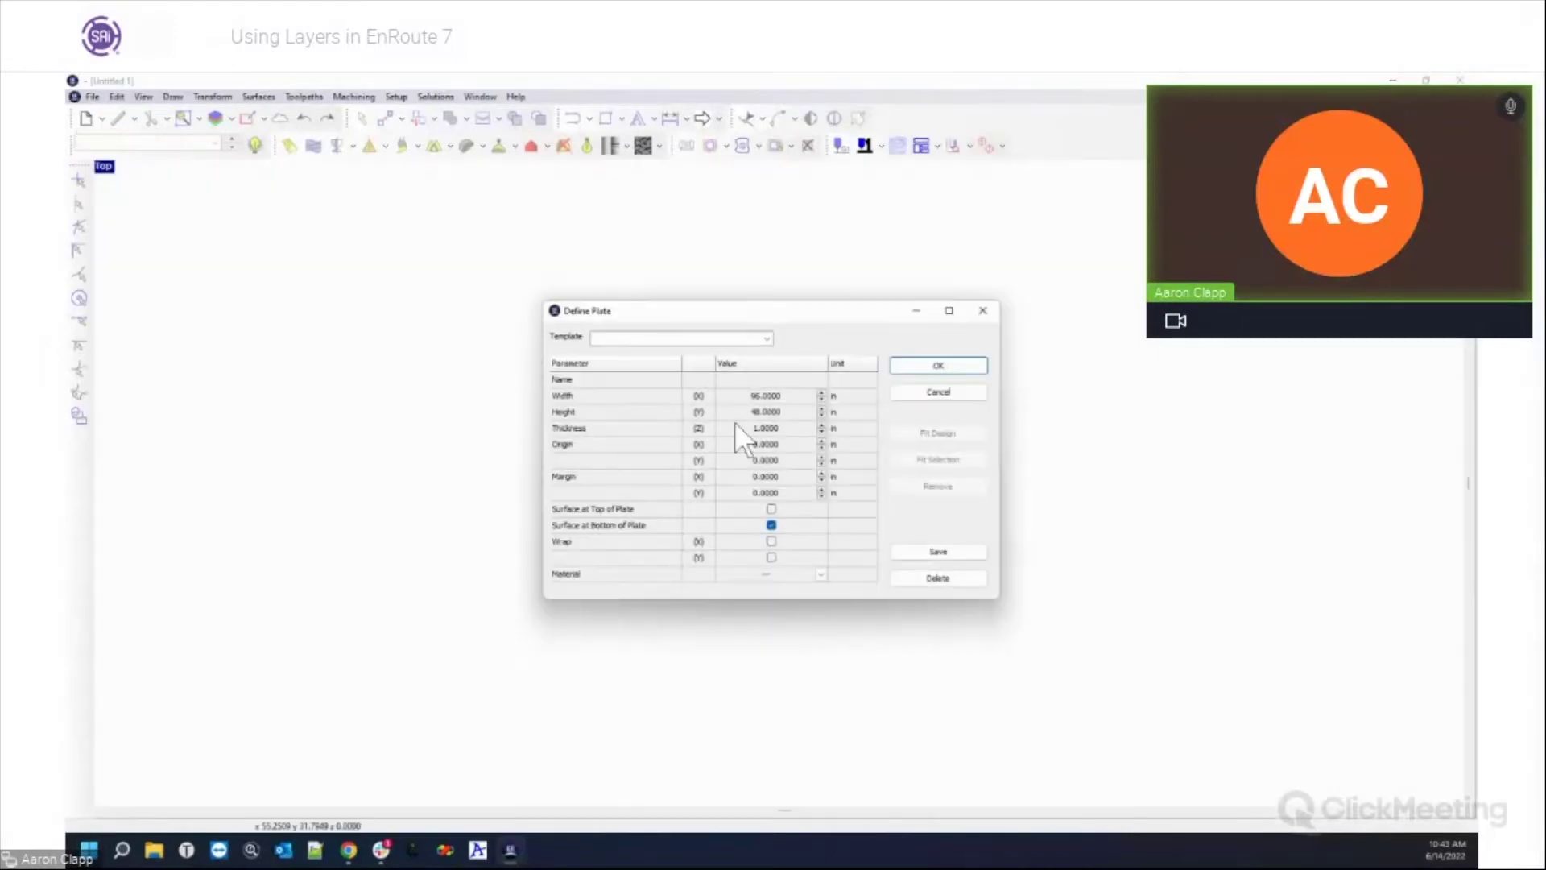
left_click(901, 368)
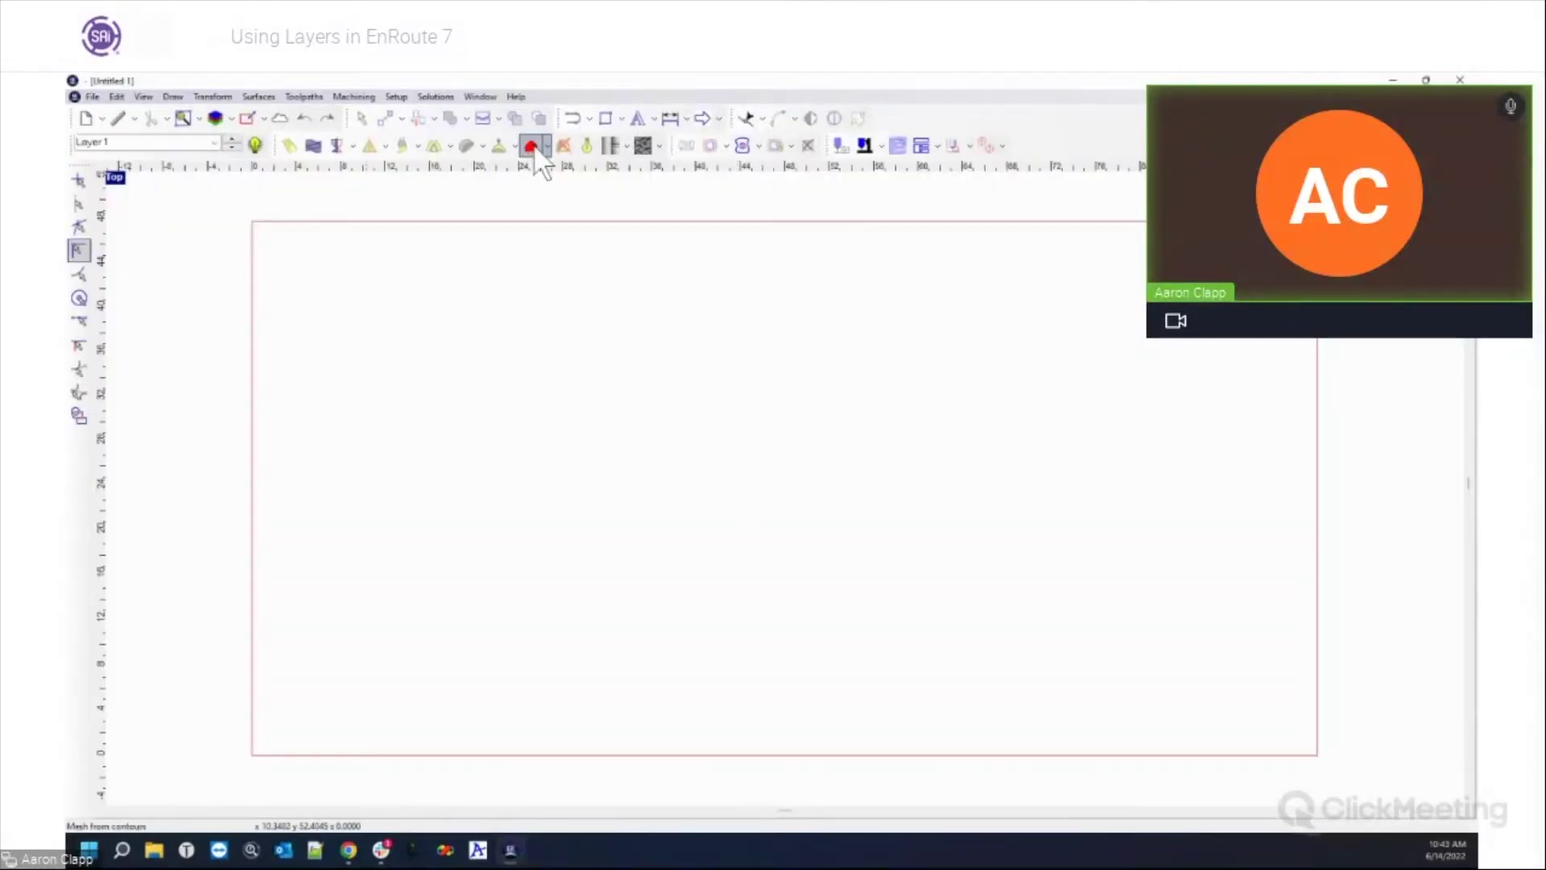
Step: Draw a rectangle about 53 x 21.4 in inside the plate
left_click(605, 118)
left_click_drag(438, 322, 793, 475)
left_click_drag(854, 515, 955, 531)
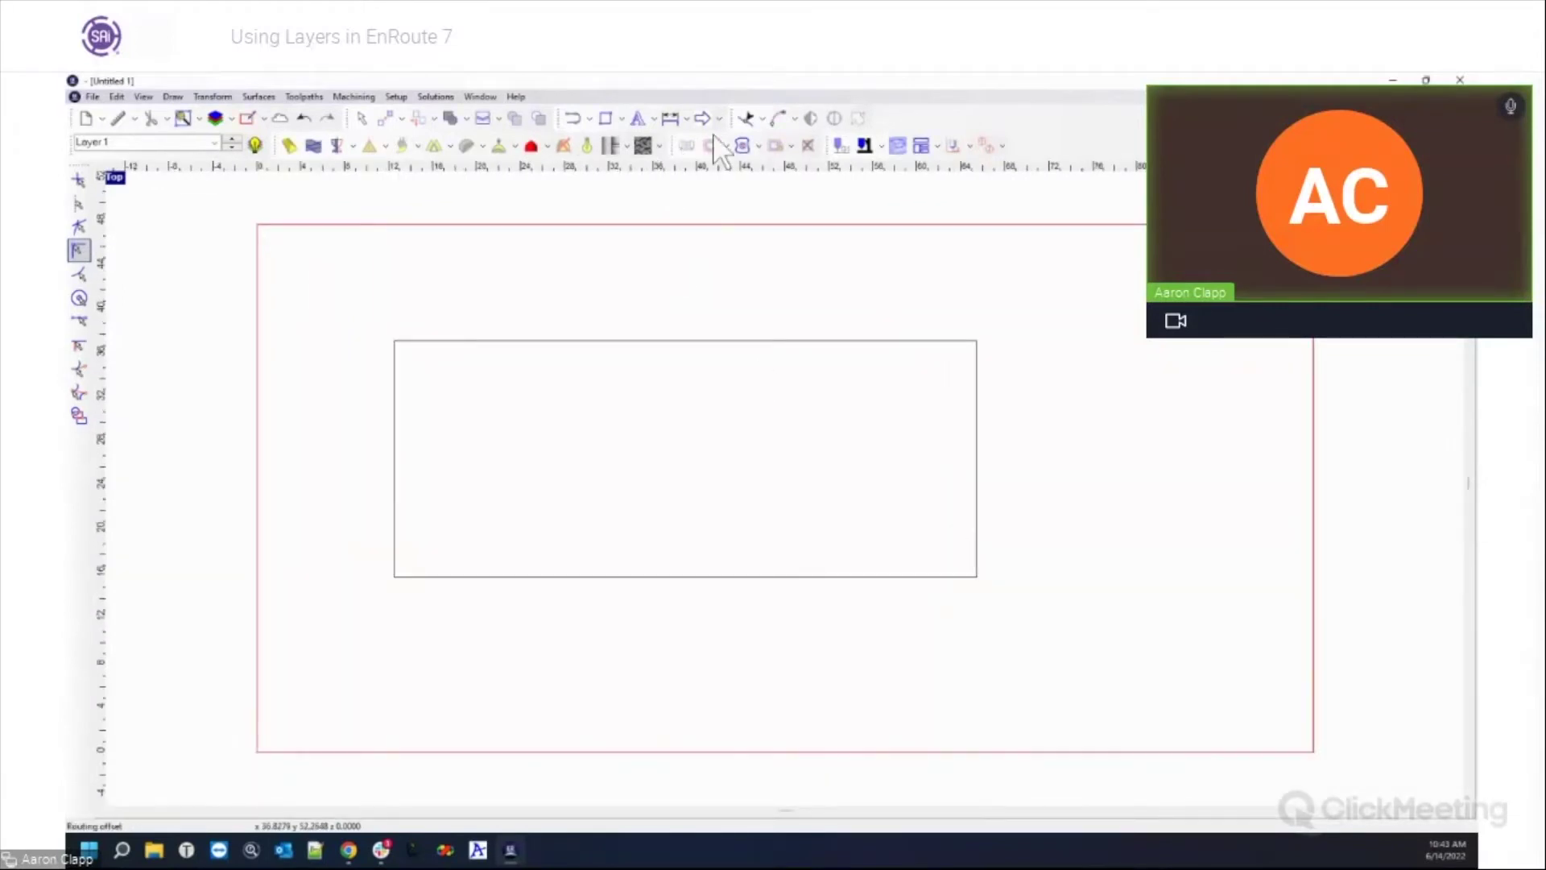
Step: Add the text "Enroute 7" over the rectangle in Eras Bold ITC at a height of 10
left_click(653, 119)
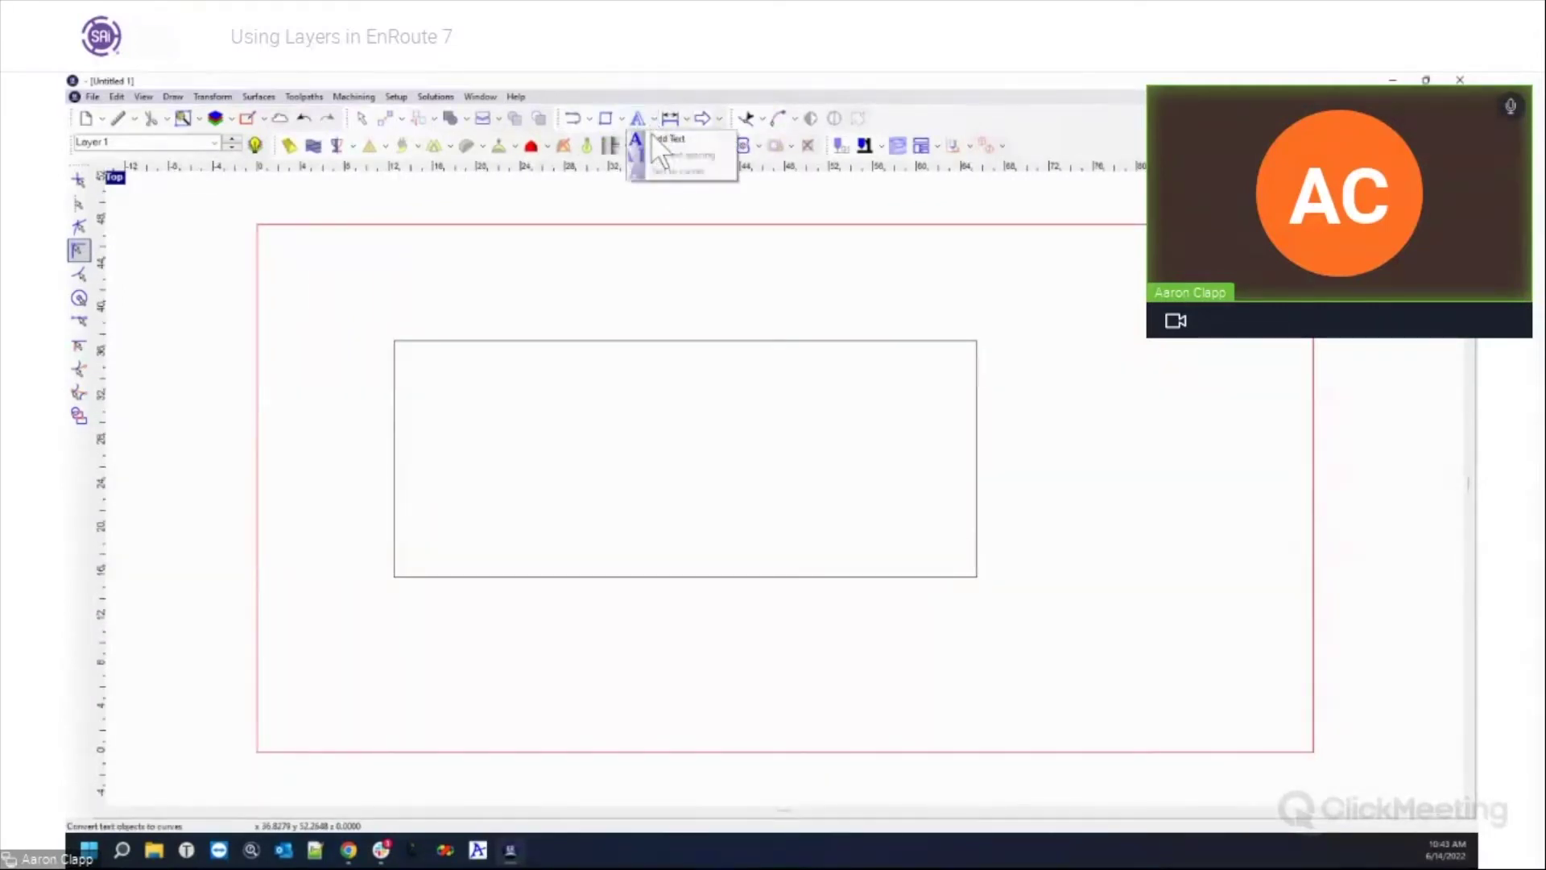
left_click(670, 138)
left_click(564, 431)
type("EN")
key("BackSpace")
type("nroute 7")
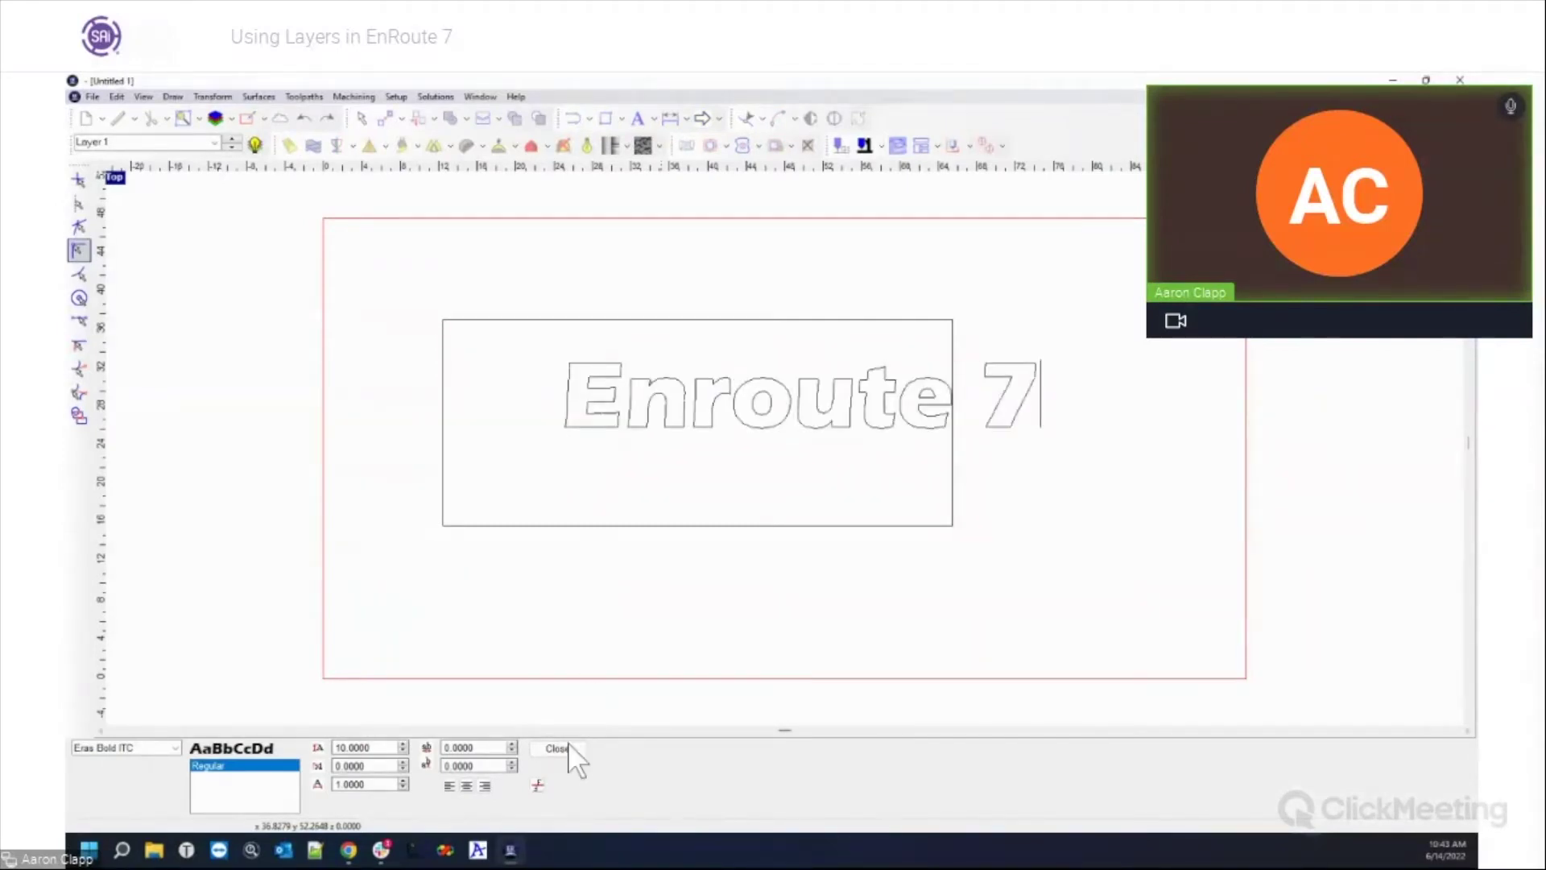
left_click(570, 749)
Step: Scale the text down to about 41.7 x 5.8 in and move it to the middle of the rectangle
left_click(691, 427)
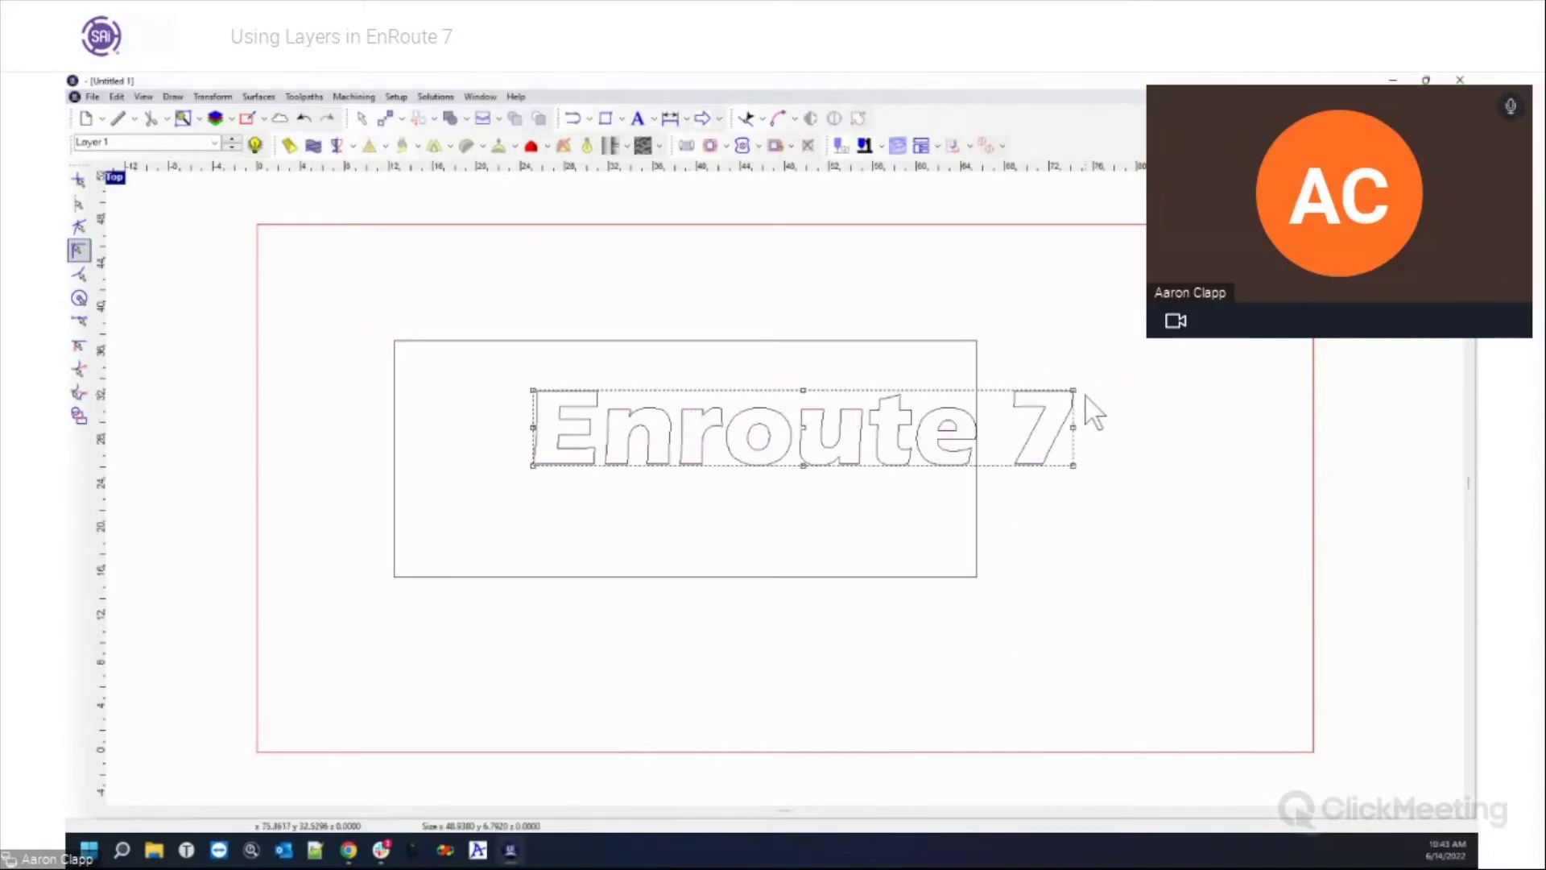
left_click_drag(1073, 390, 1003, 419)
left_click_drag(764, 442, 699, 464)
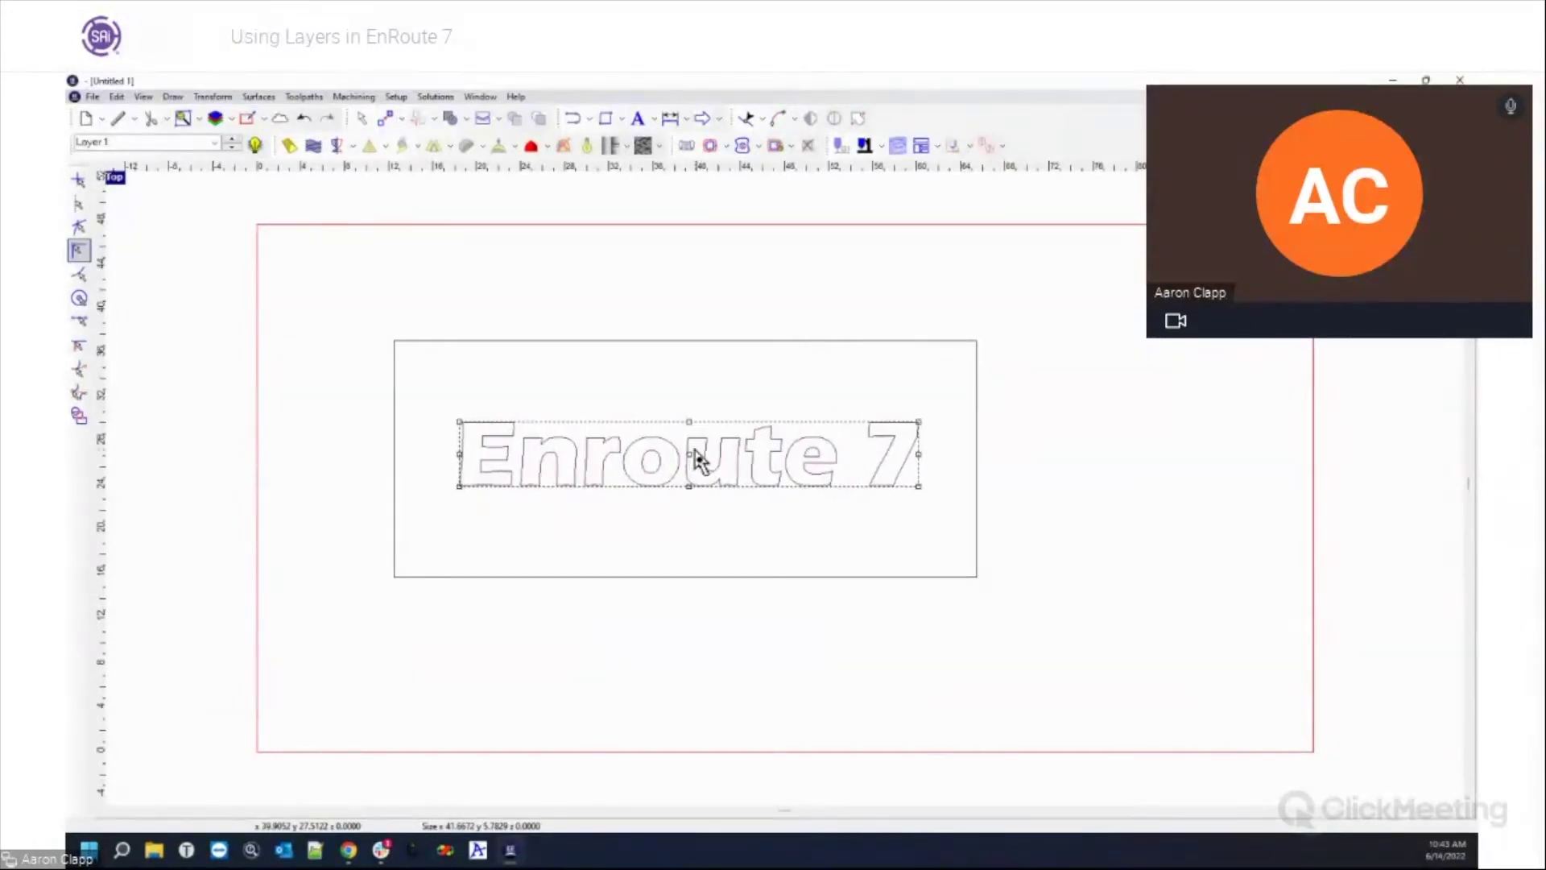
Step: Offset the rectangle around the text inward once by 0.25 in to form a border
left_click(369, 344)
left_click(413, 341)
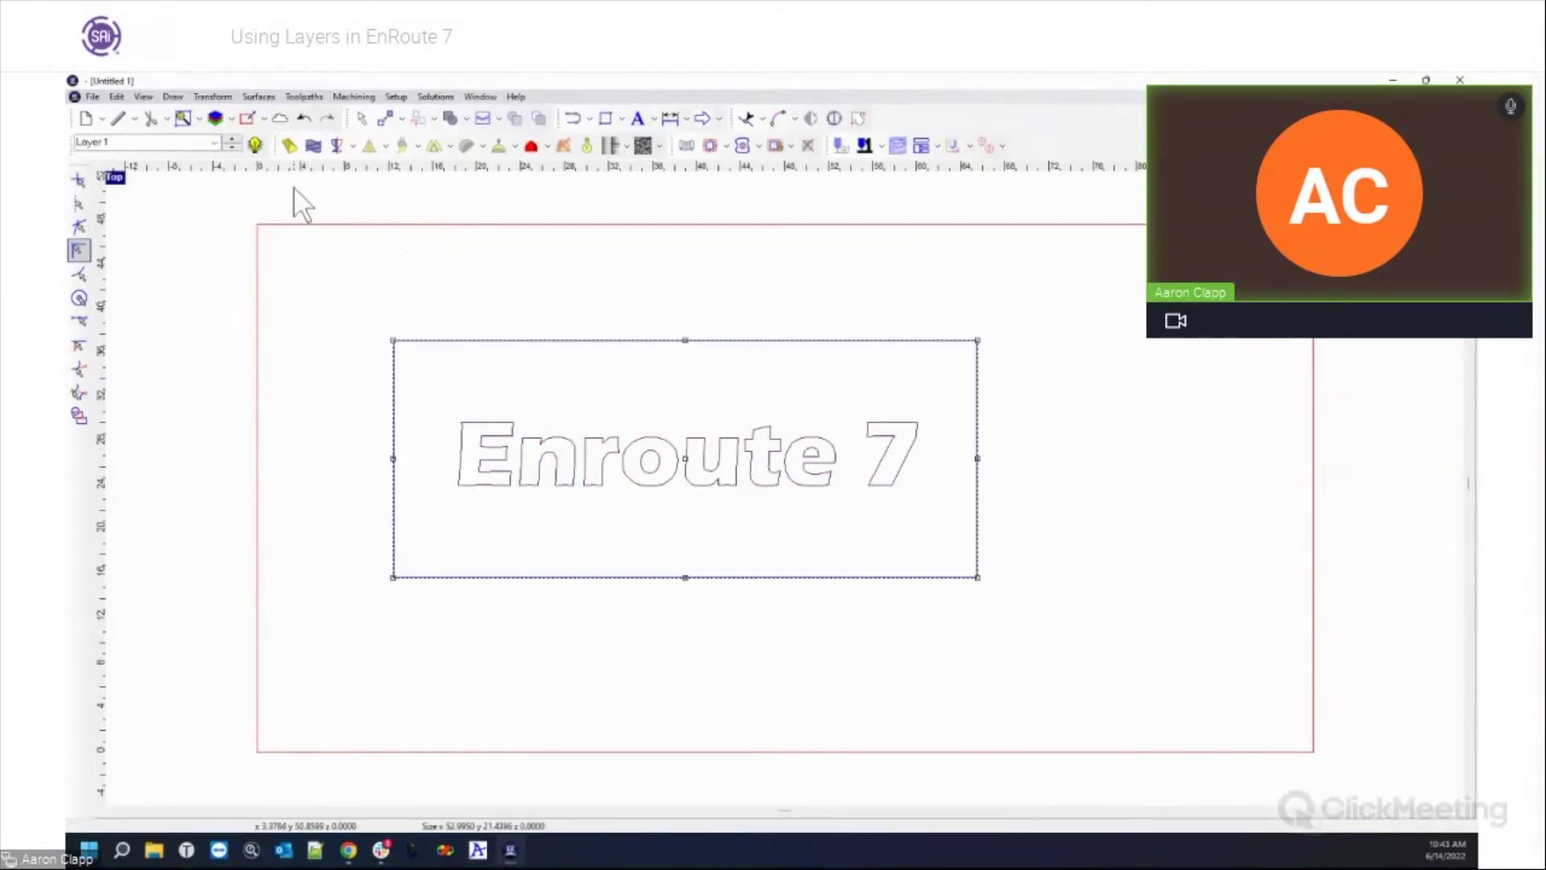
left_click(241, 95)
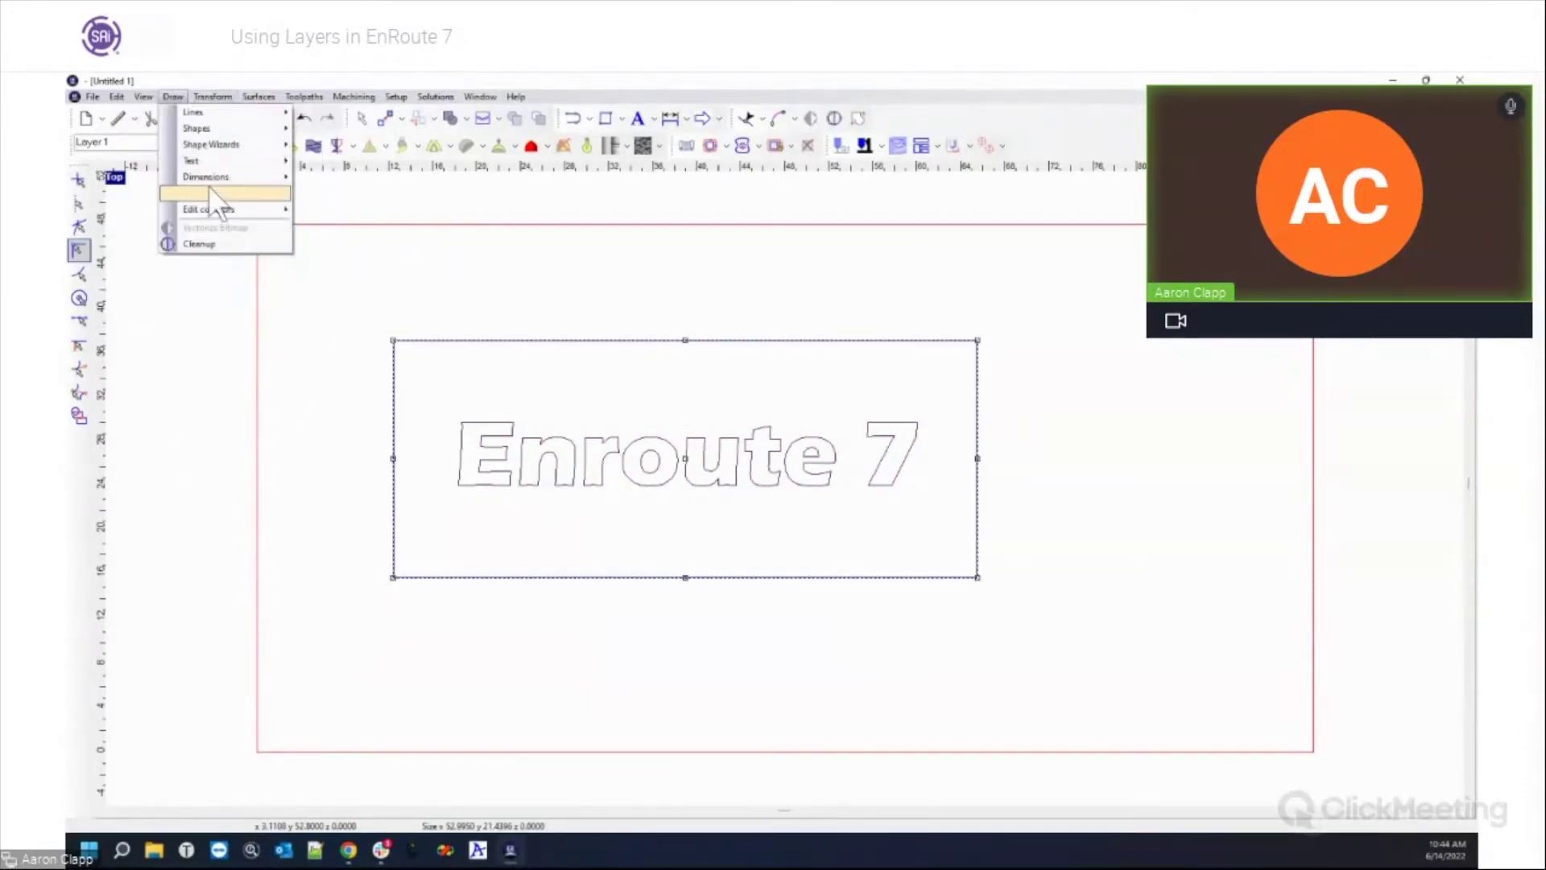
mouse_move(255, 207)
left_click(322, 275)
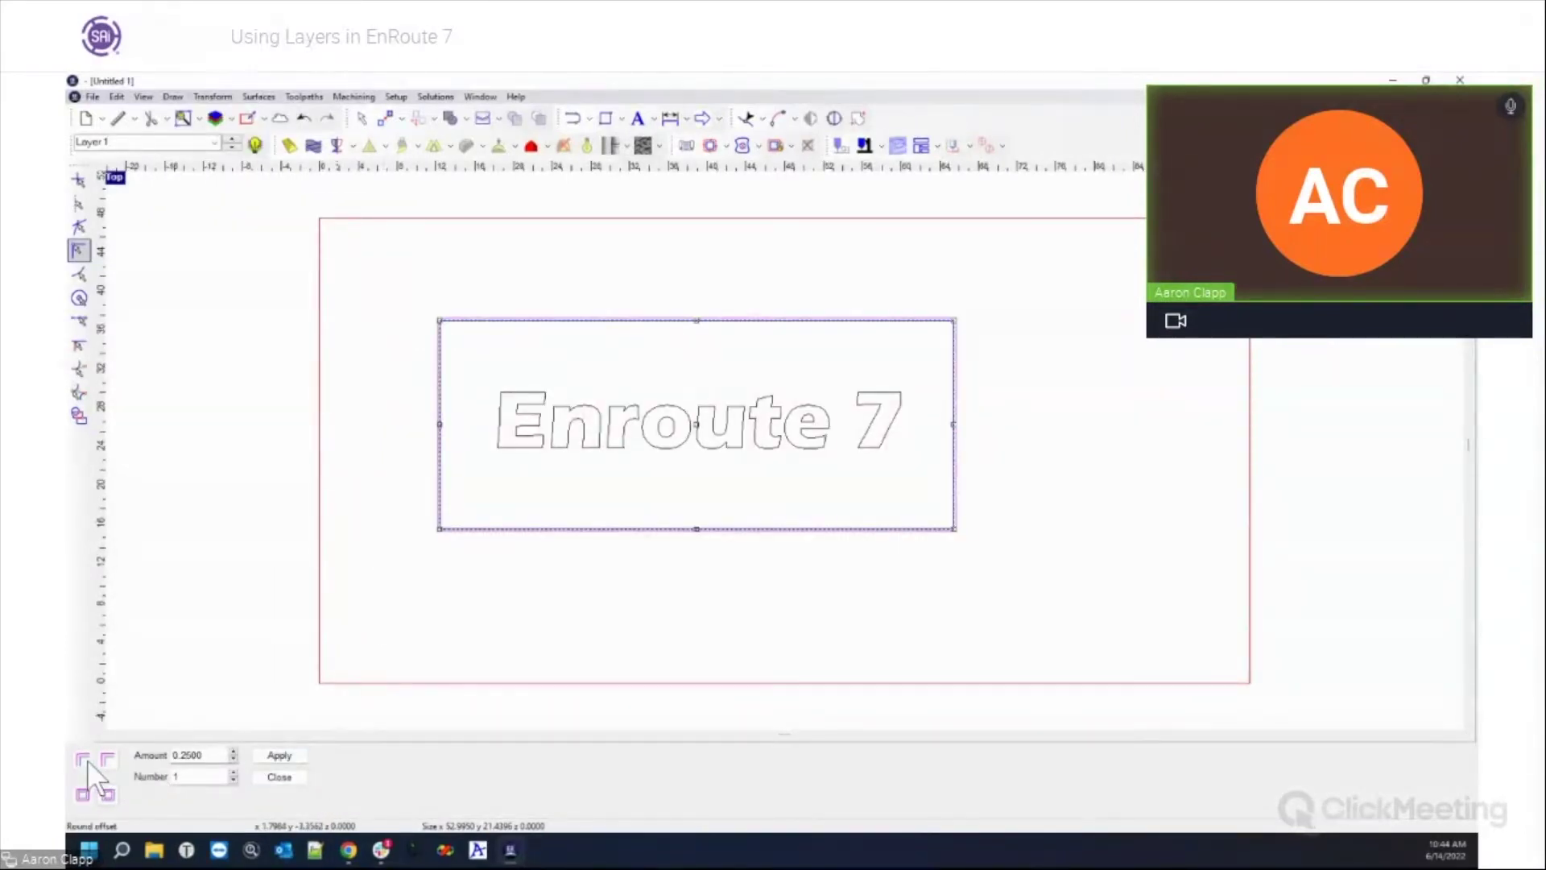
scroll(441, 552, "up", 2)
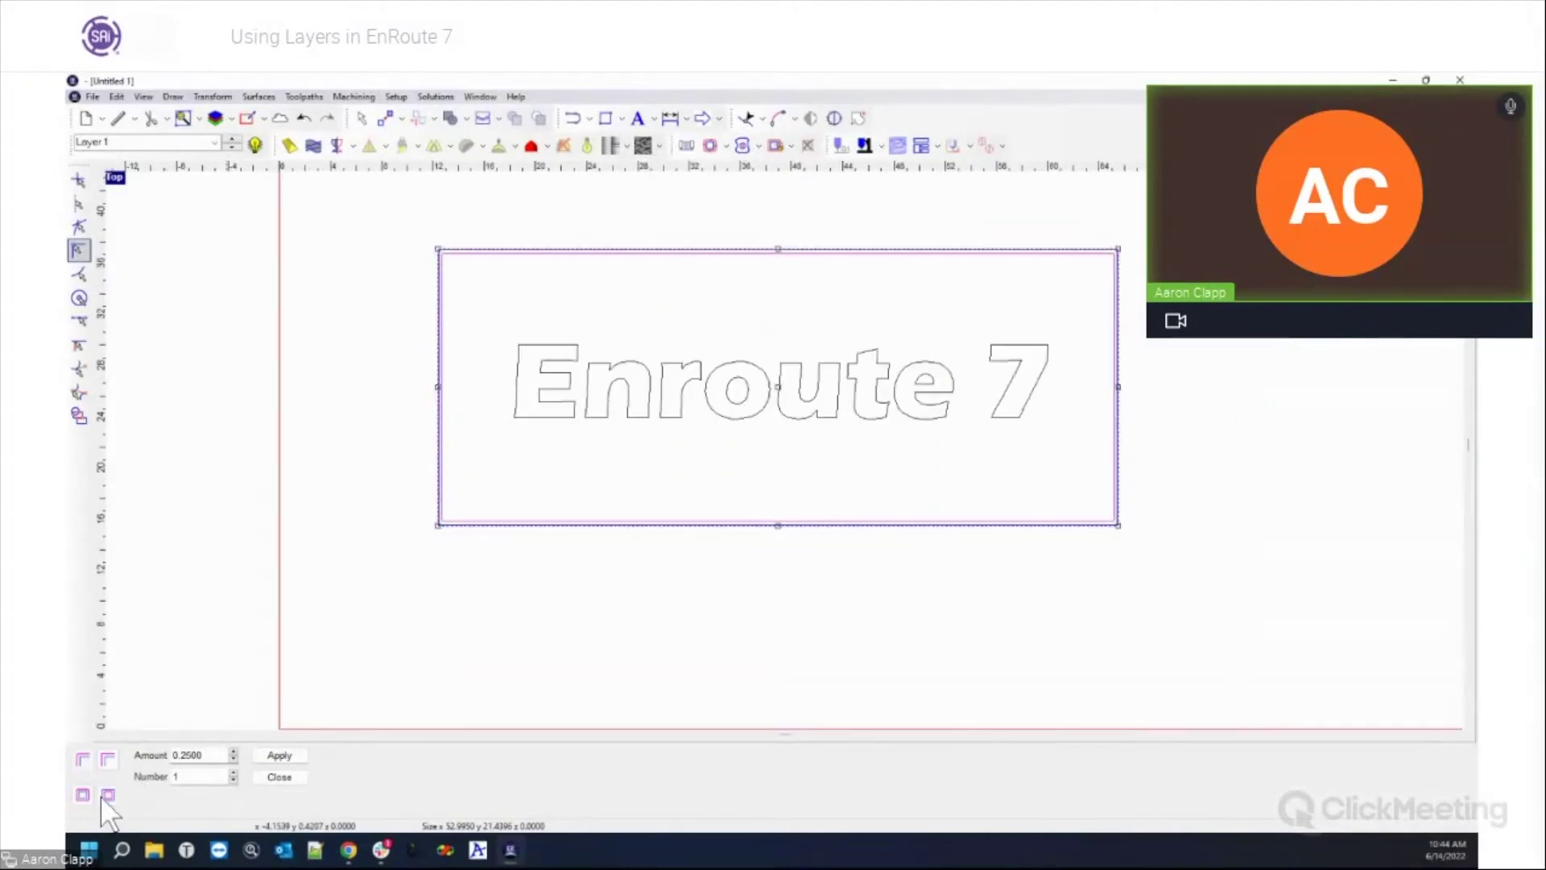
scroll(528, 422, "up", 3)
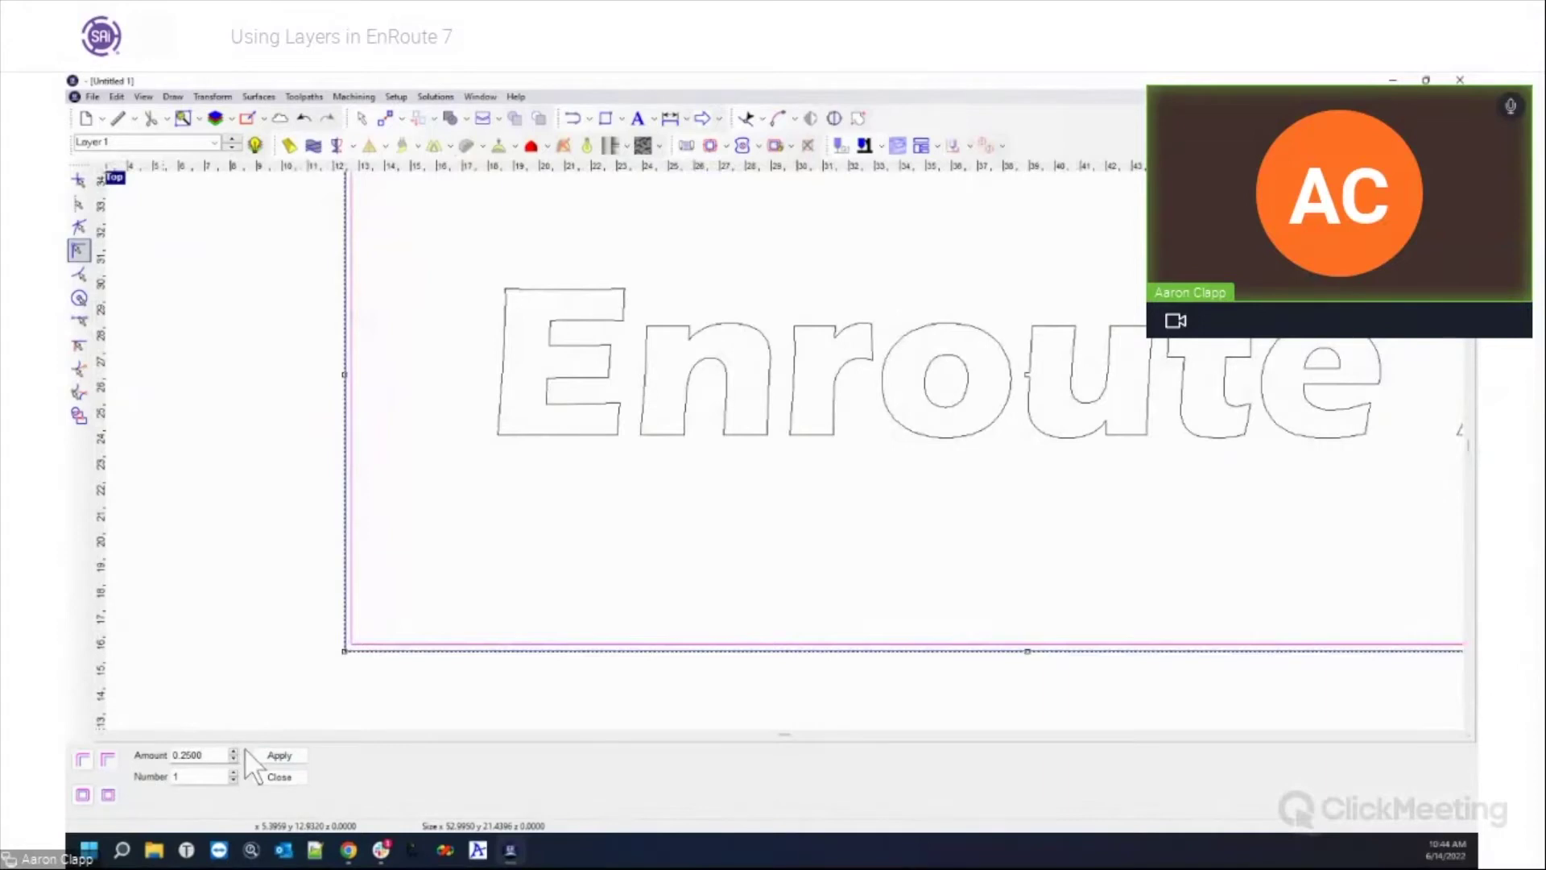
left_click(278, 776)
scroll(220, 612, "down", 5)
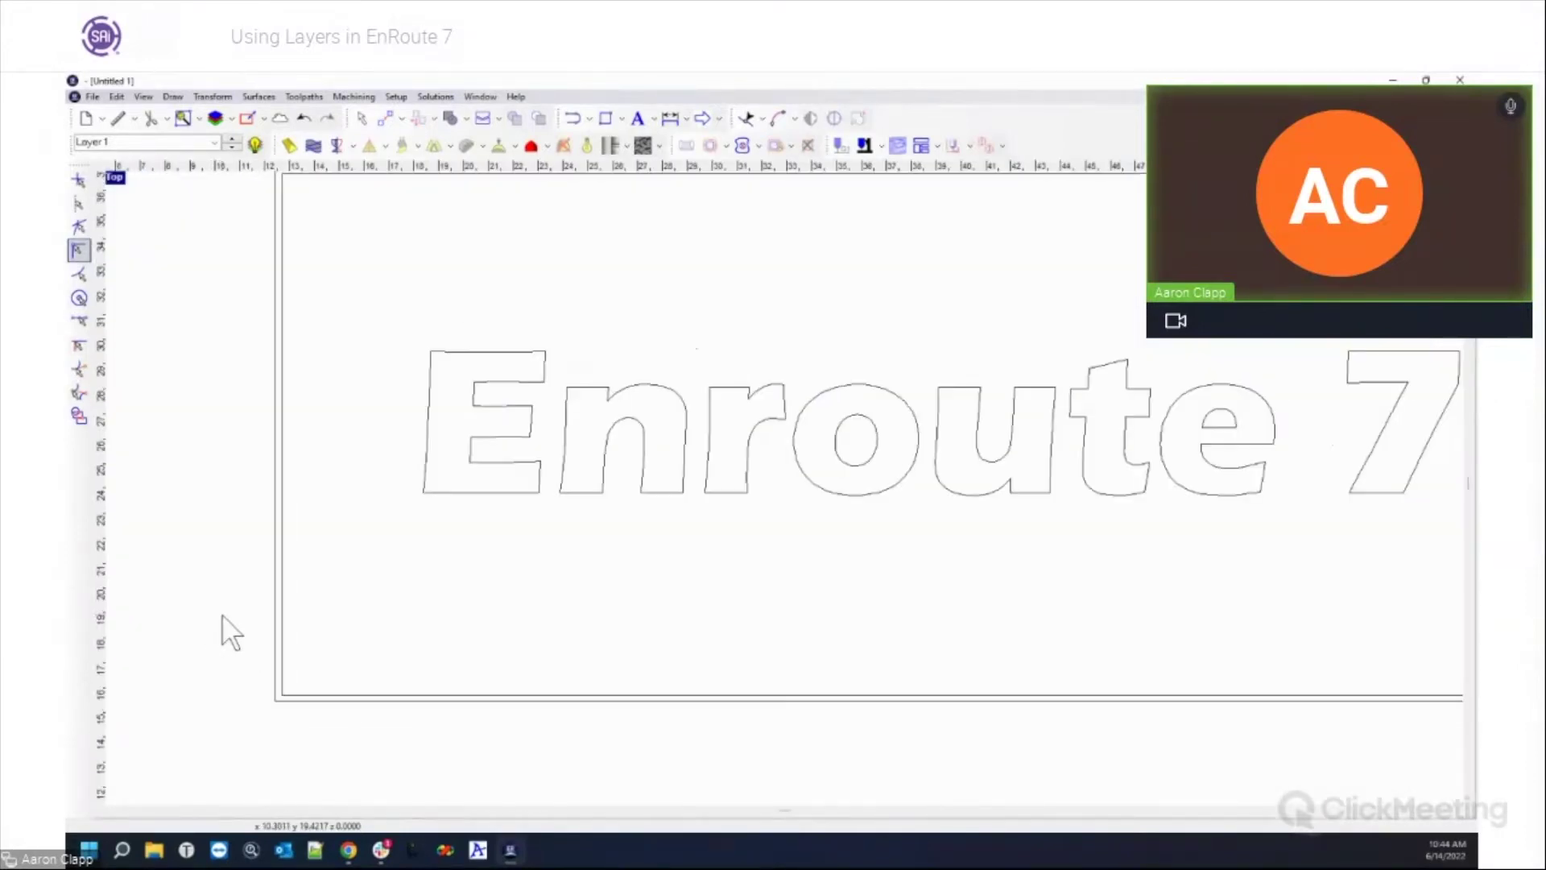
scroll(200, 606, "up", 1)
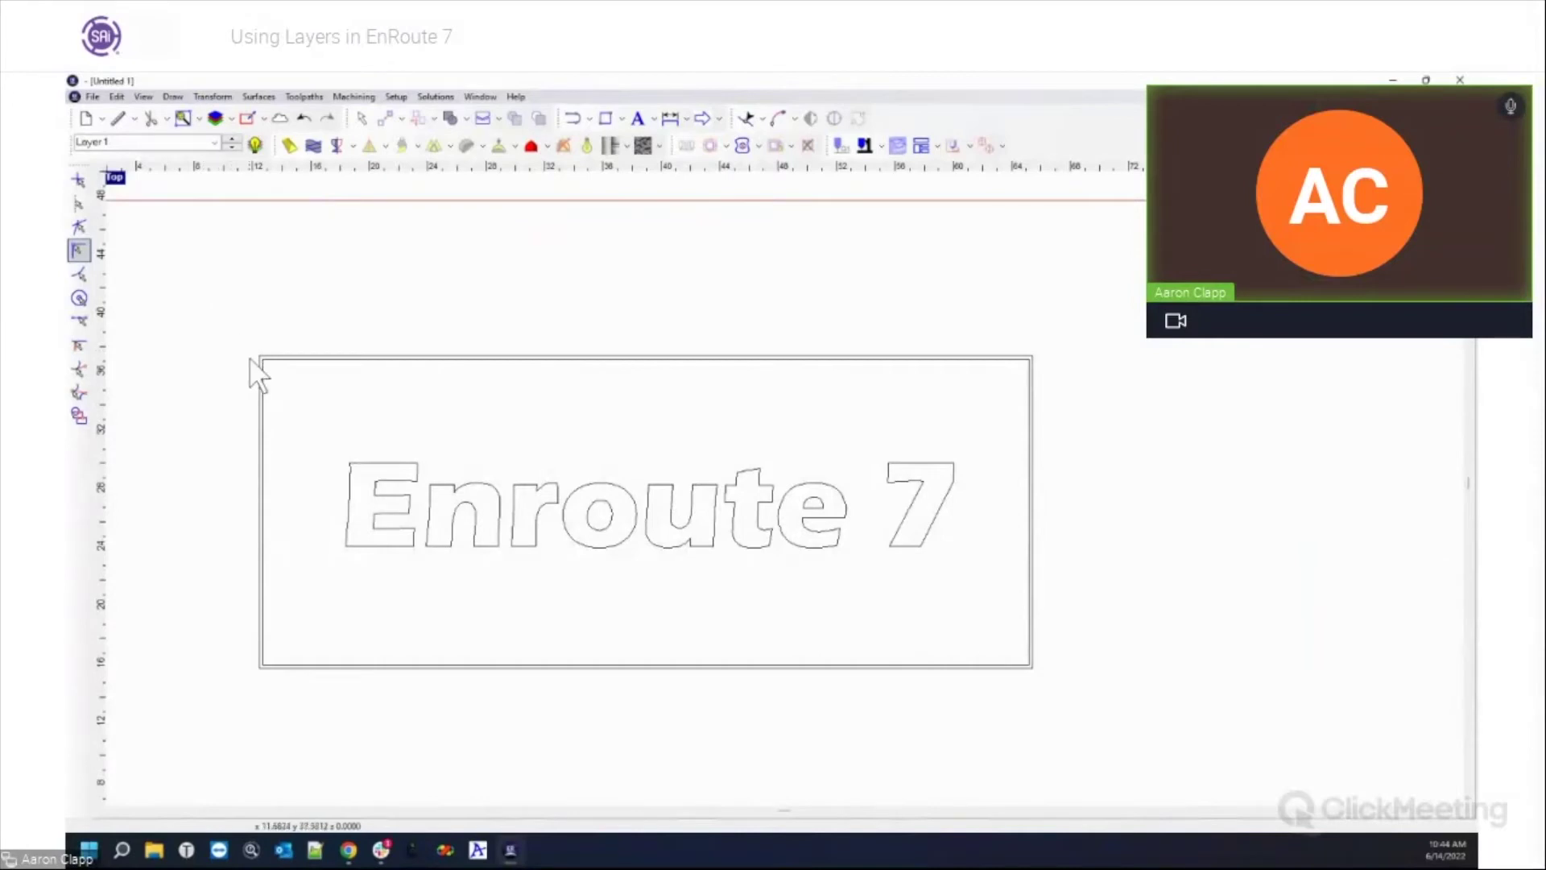
scroll(207, 408, "up", 1)
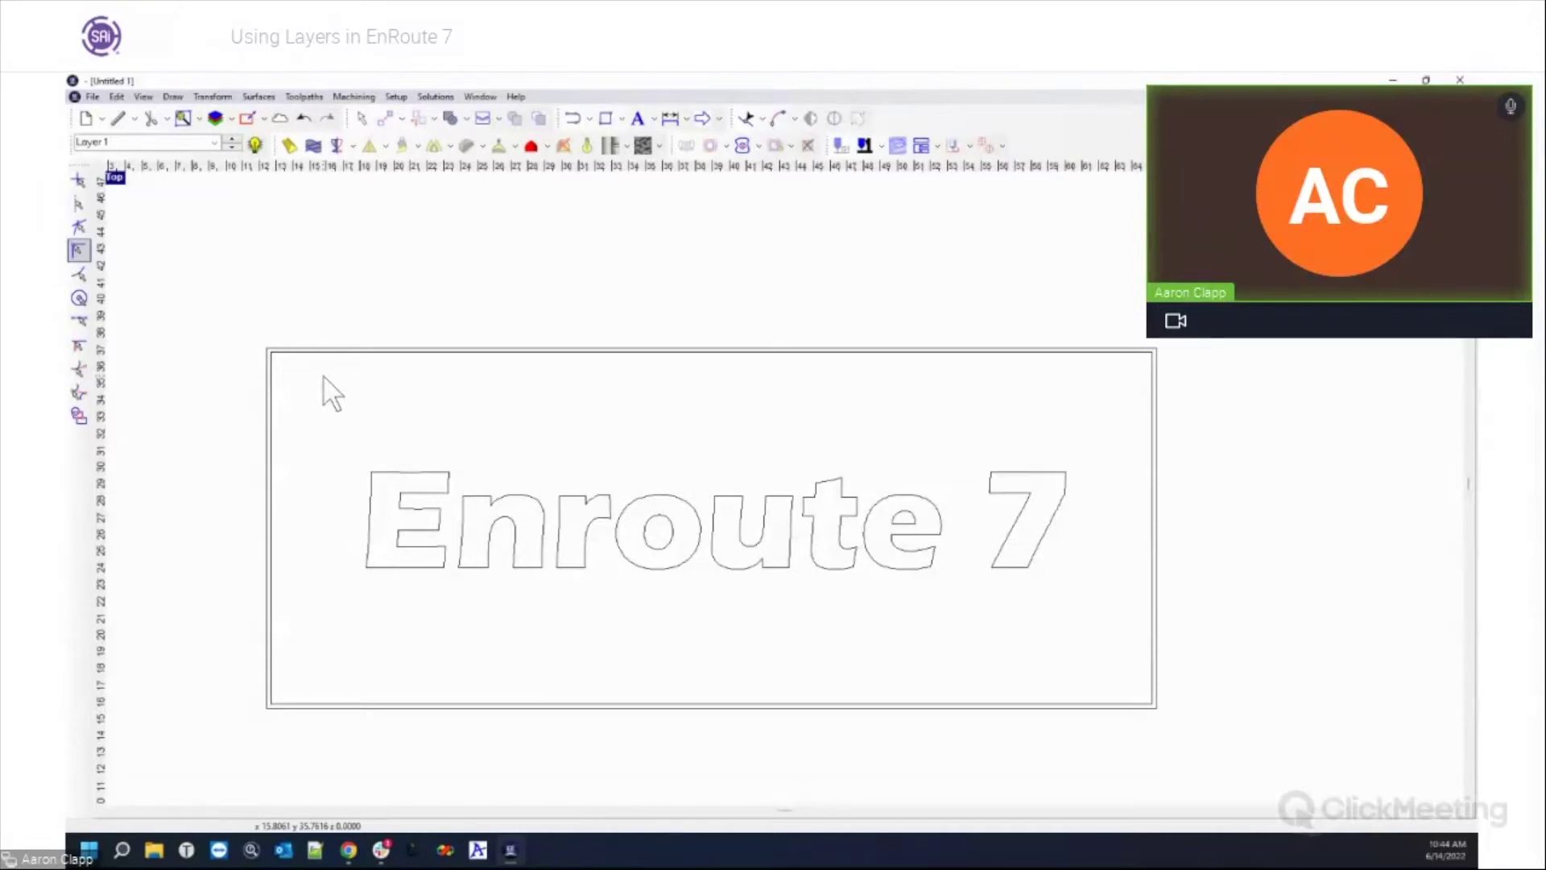
left_click_drag(330, 416, 1096, 629)
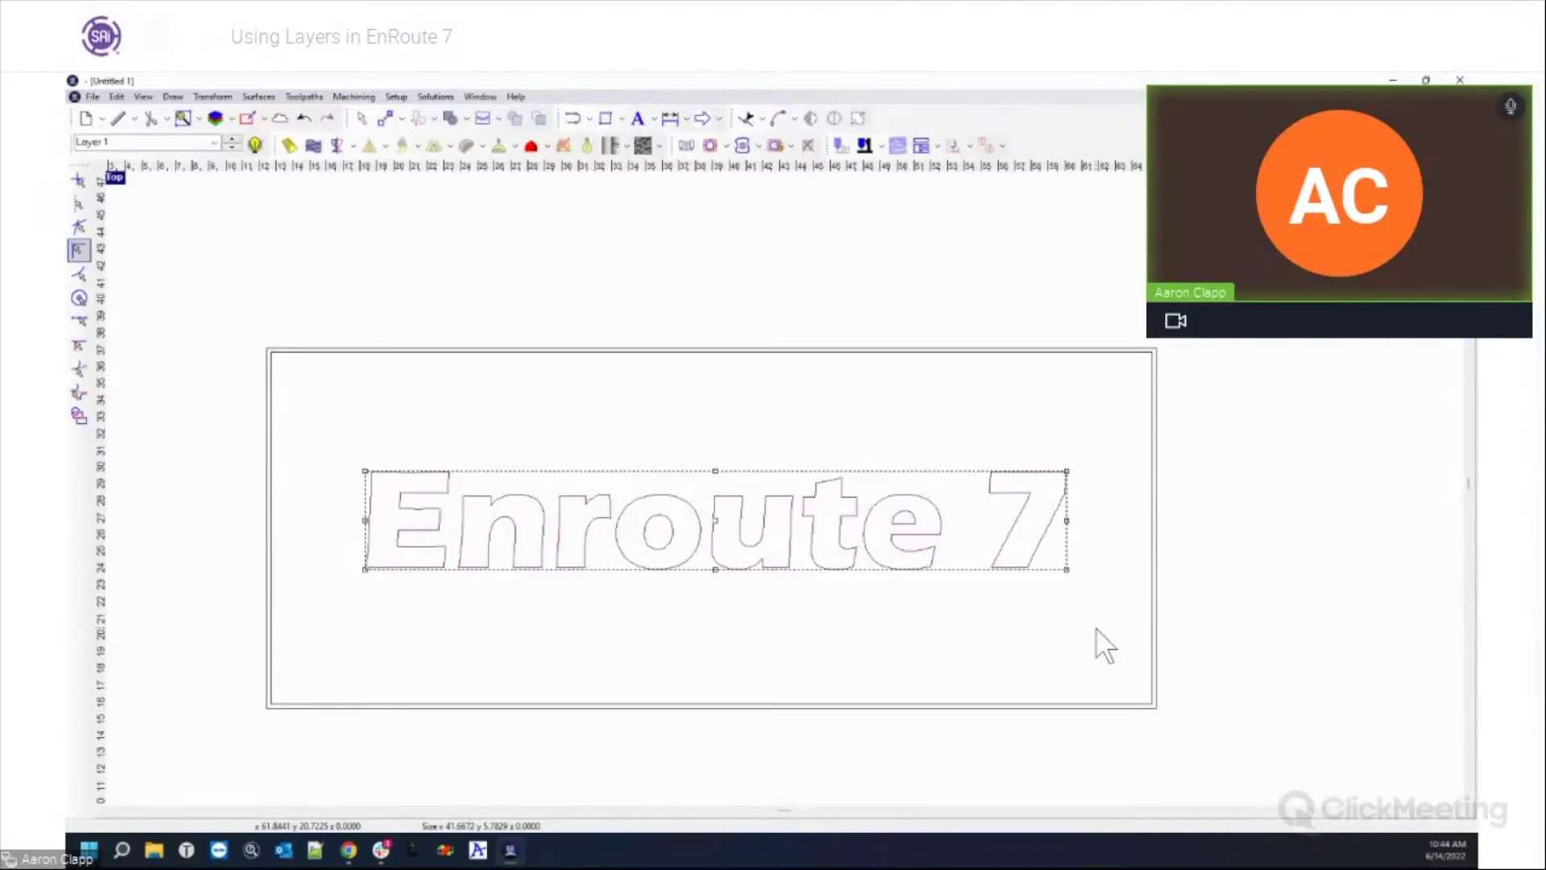
key("Delete")
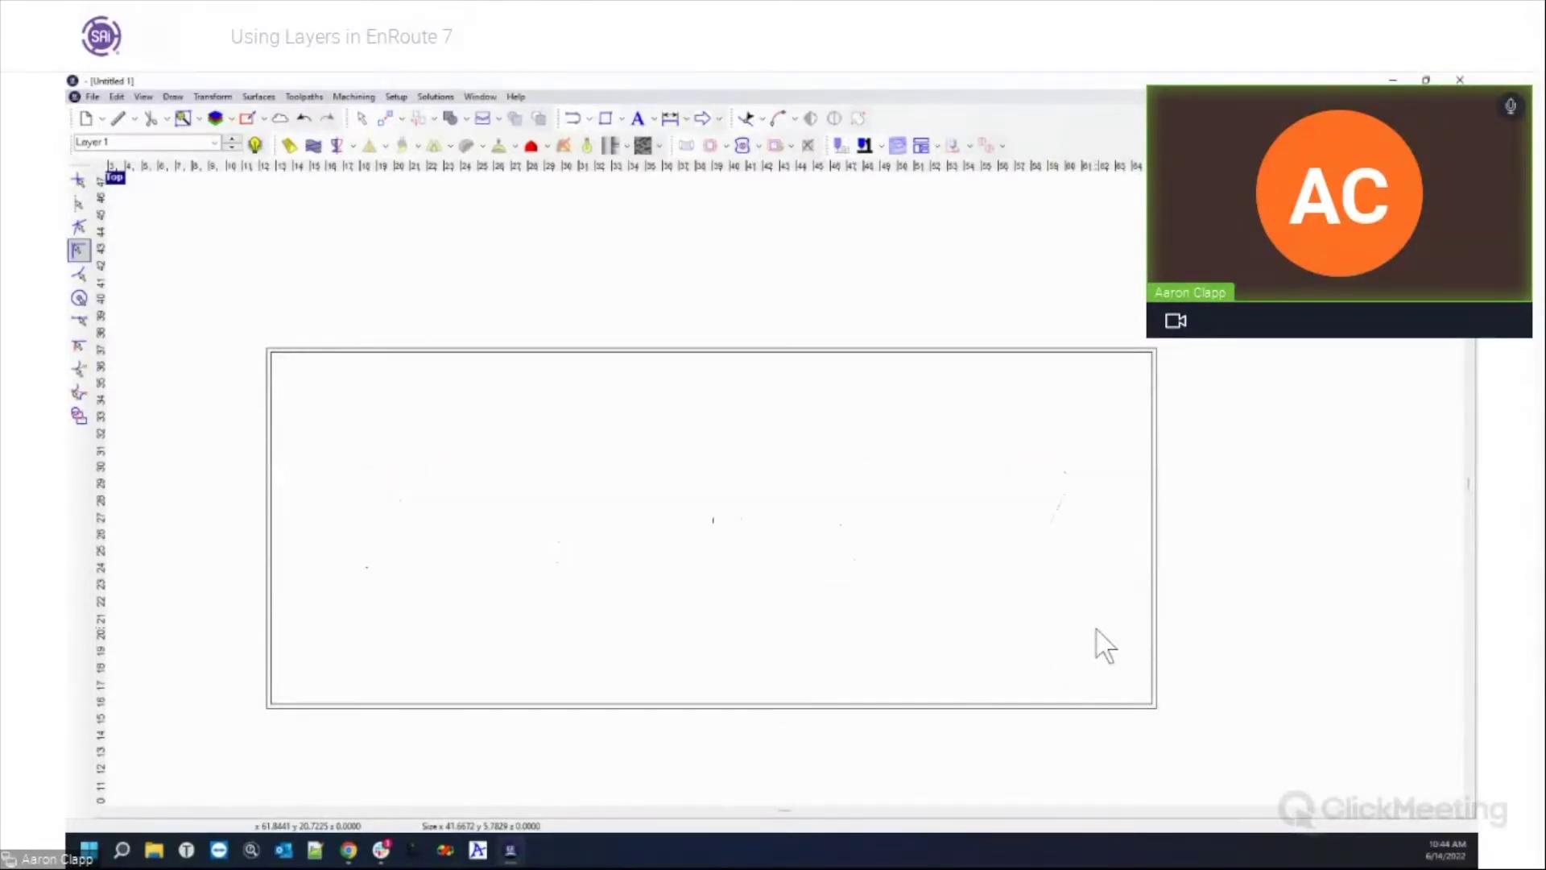
key("ctrl+z")
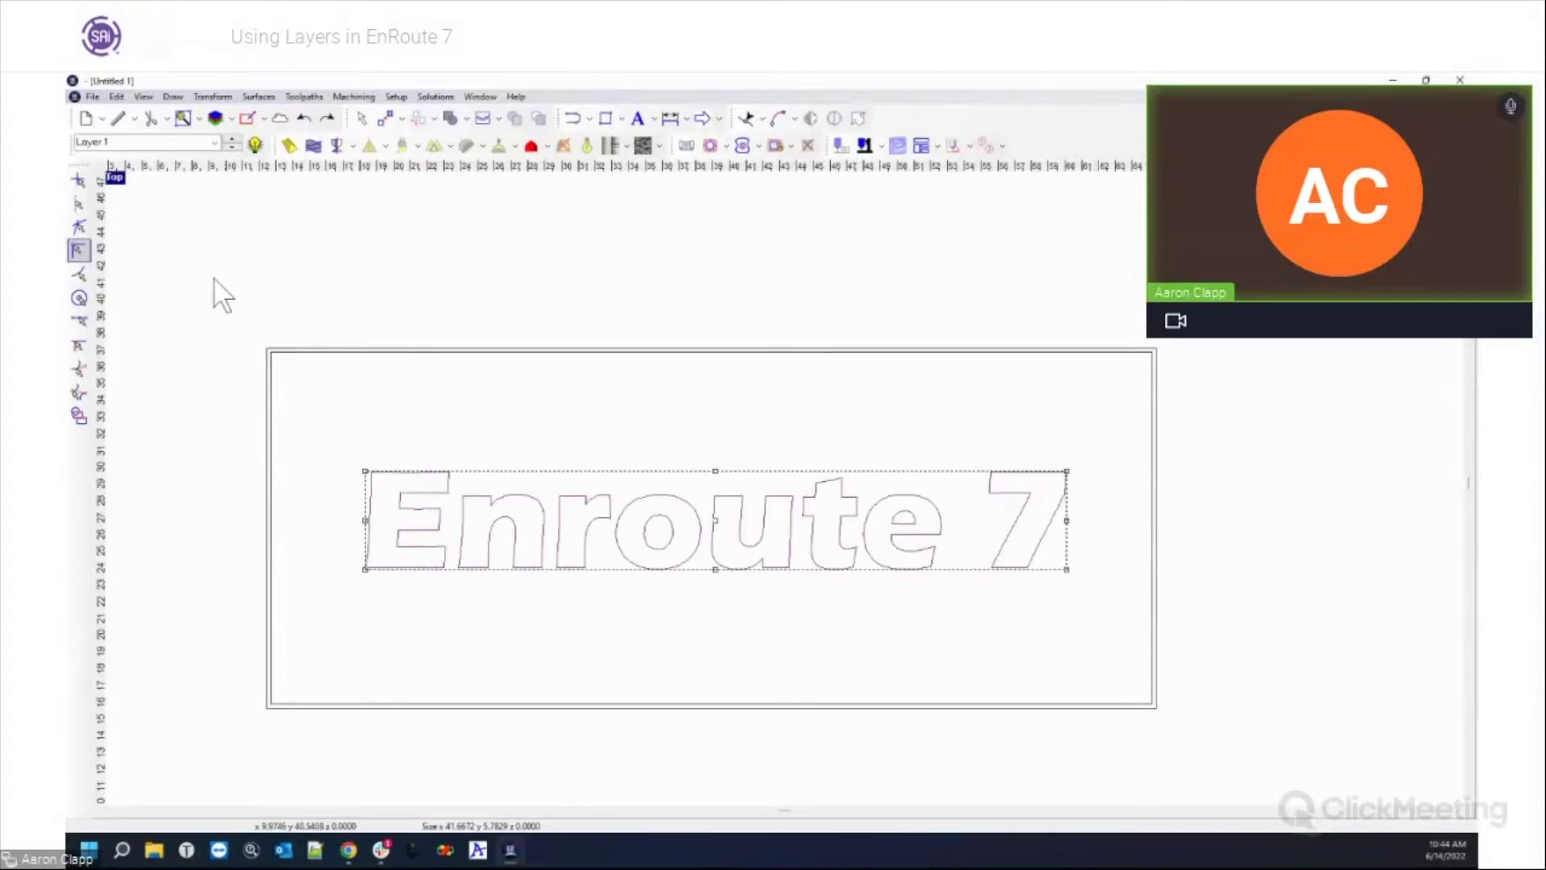
Step: Add a second layer to the drawing and make Layer 2 the current layer
left_click(213, 118)
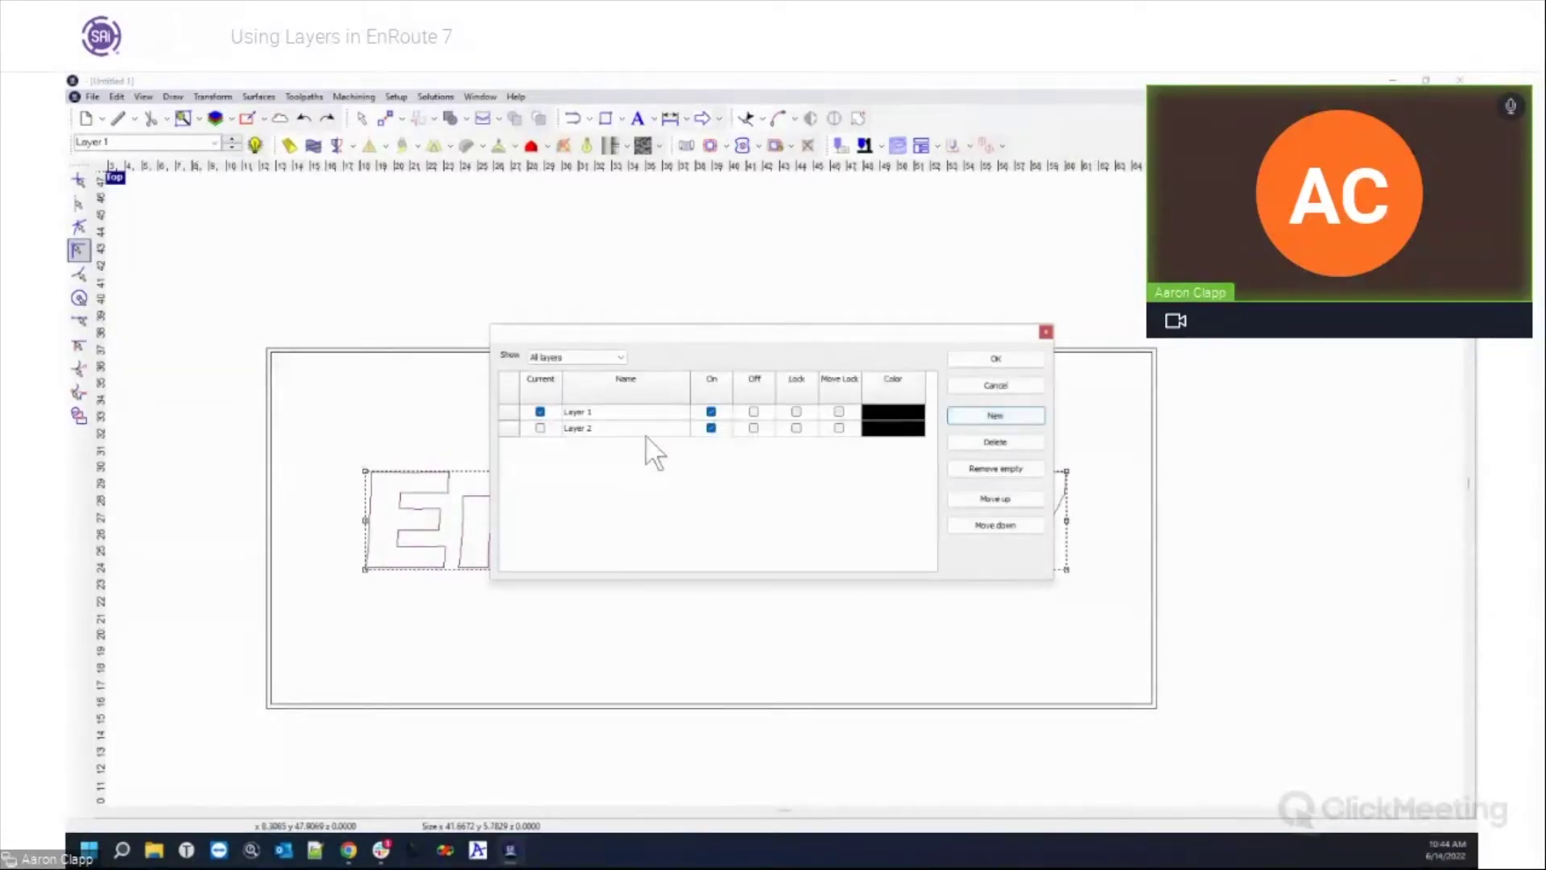
left_click(978, 356)
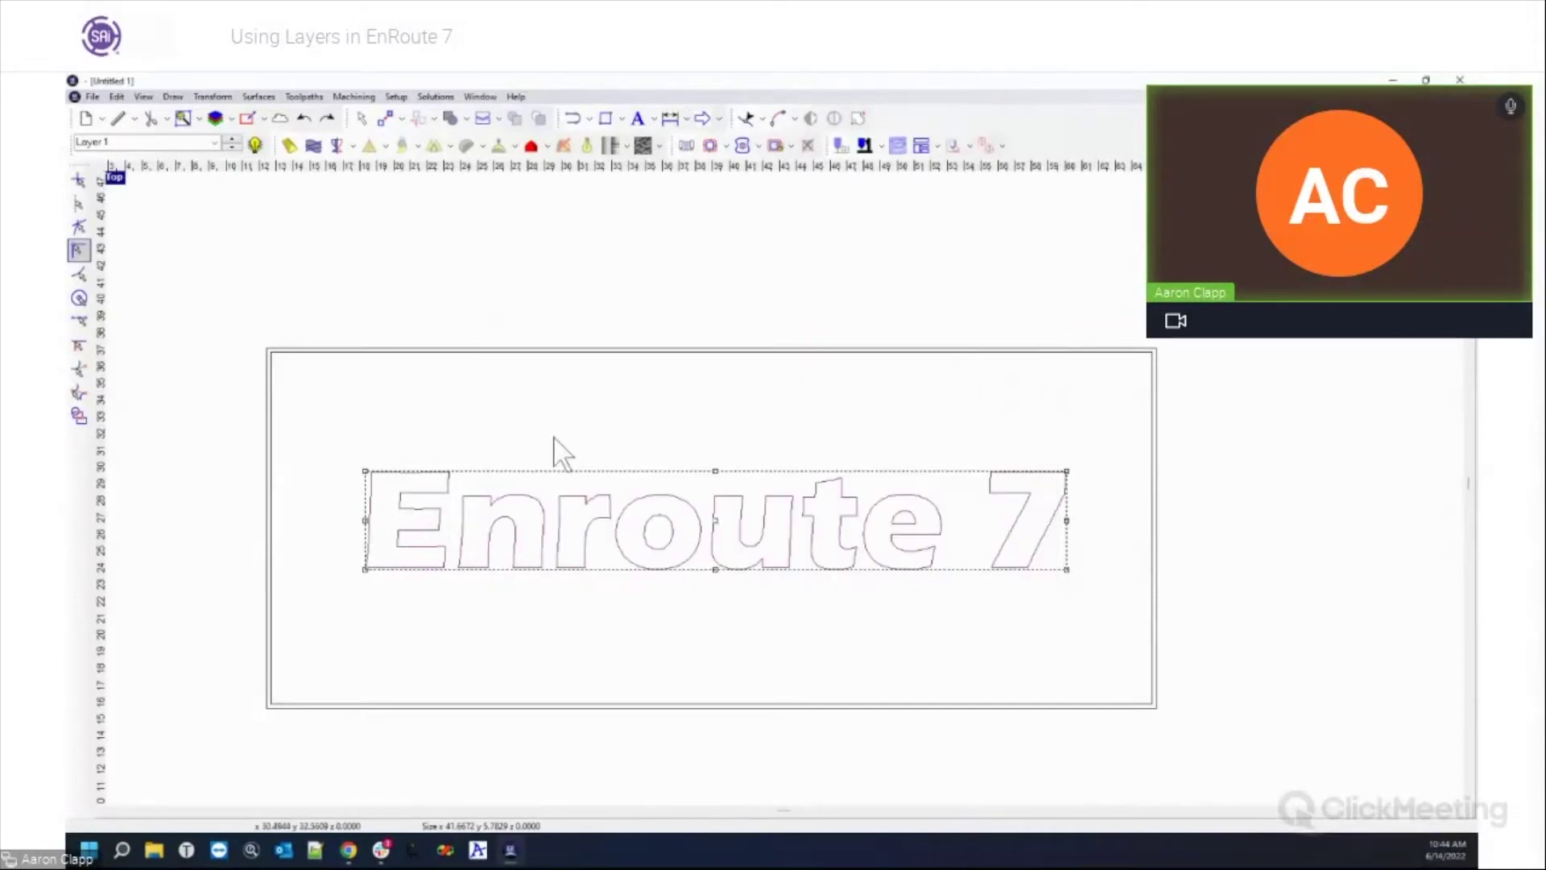
left_click(214, 143)
left_click(192, 182)
left_click(506, 627)
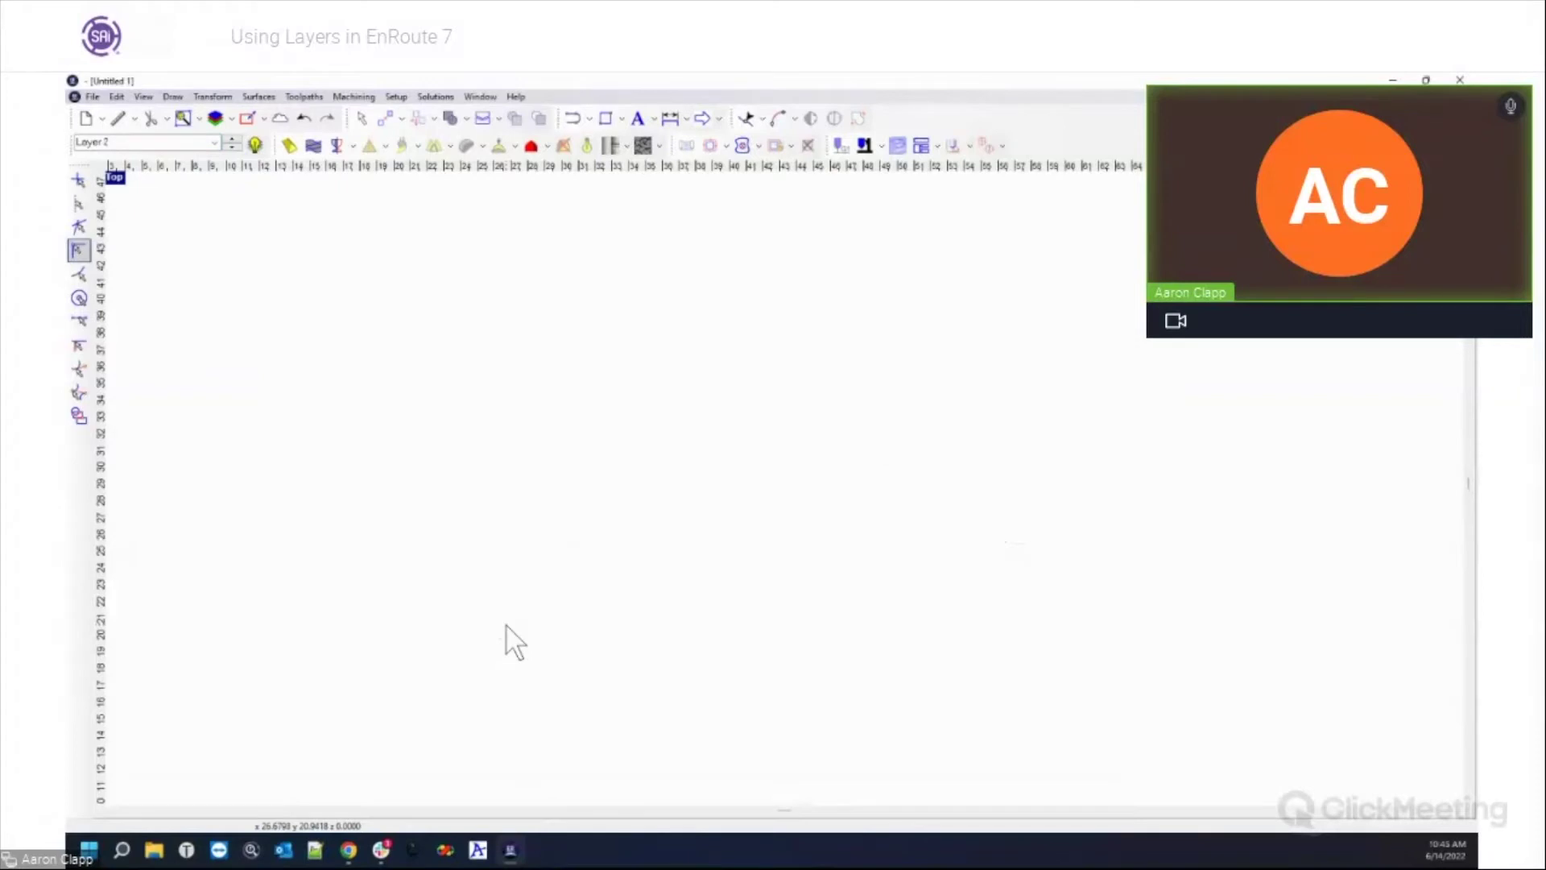
Step: Paste the copied "Enroute 7" text onto the active layer and deselect it
right_click(538, 573)
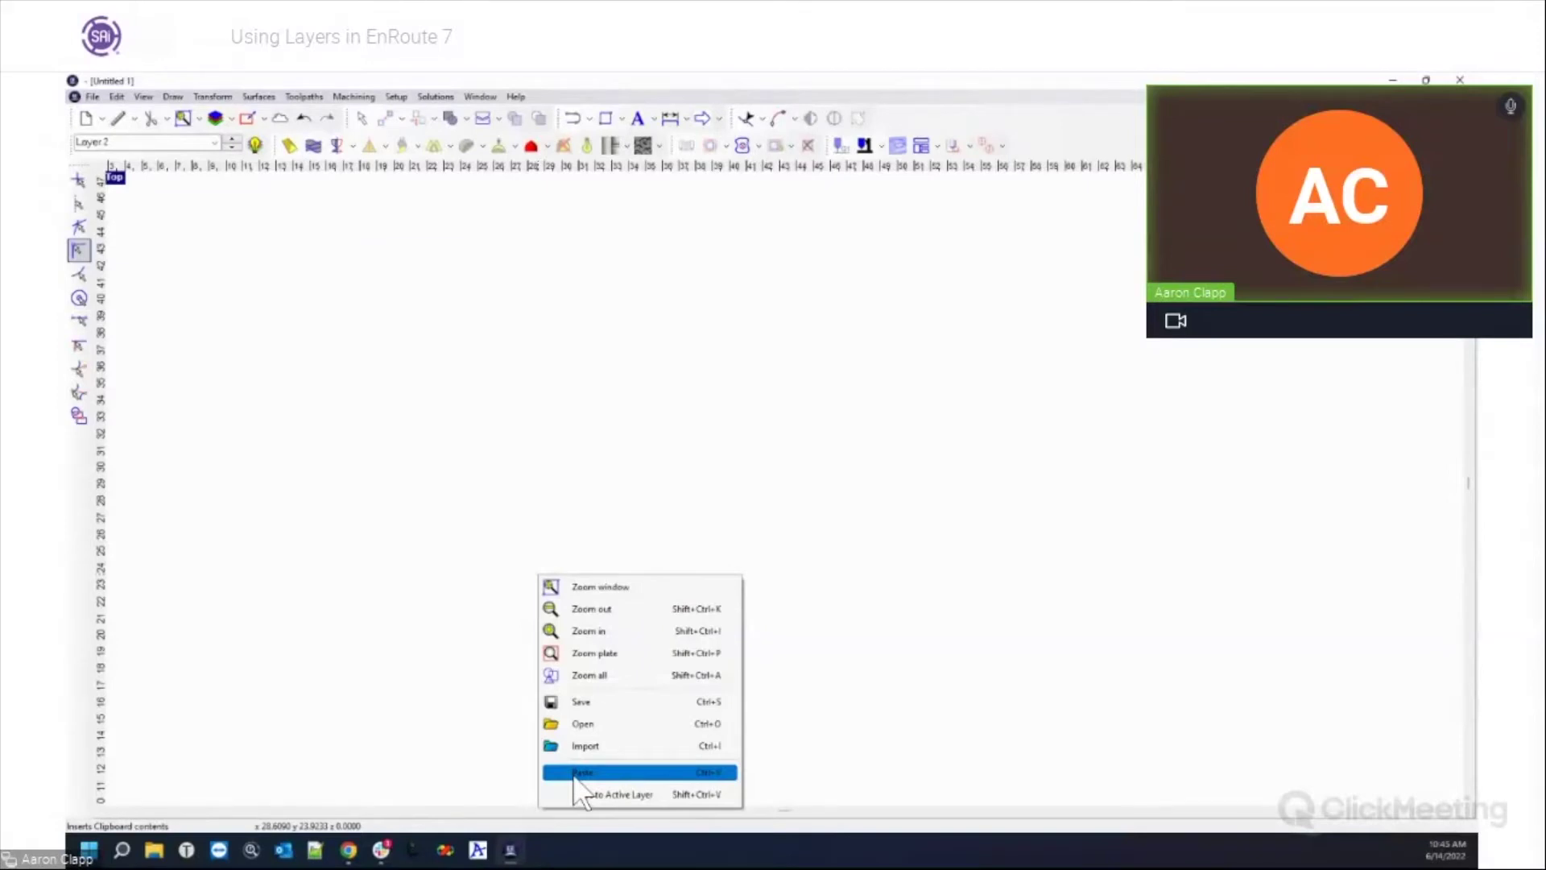
left_click(667, 798)
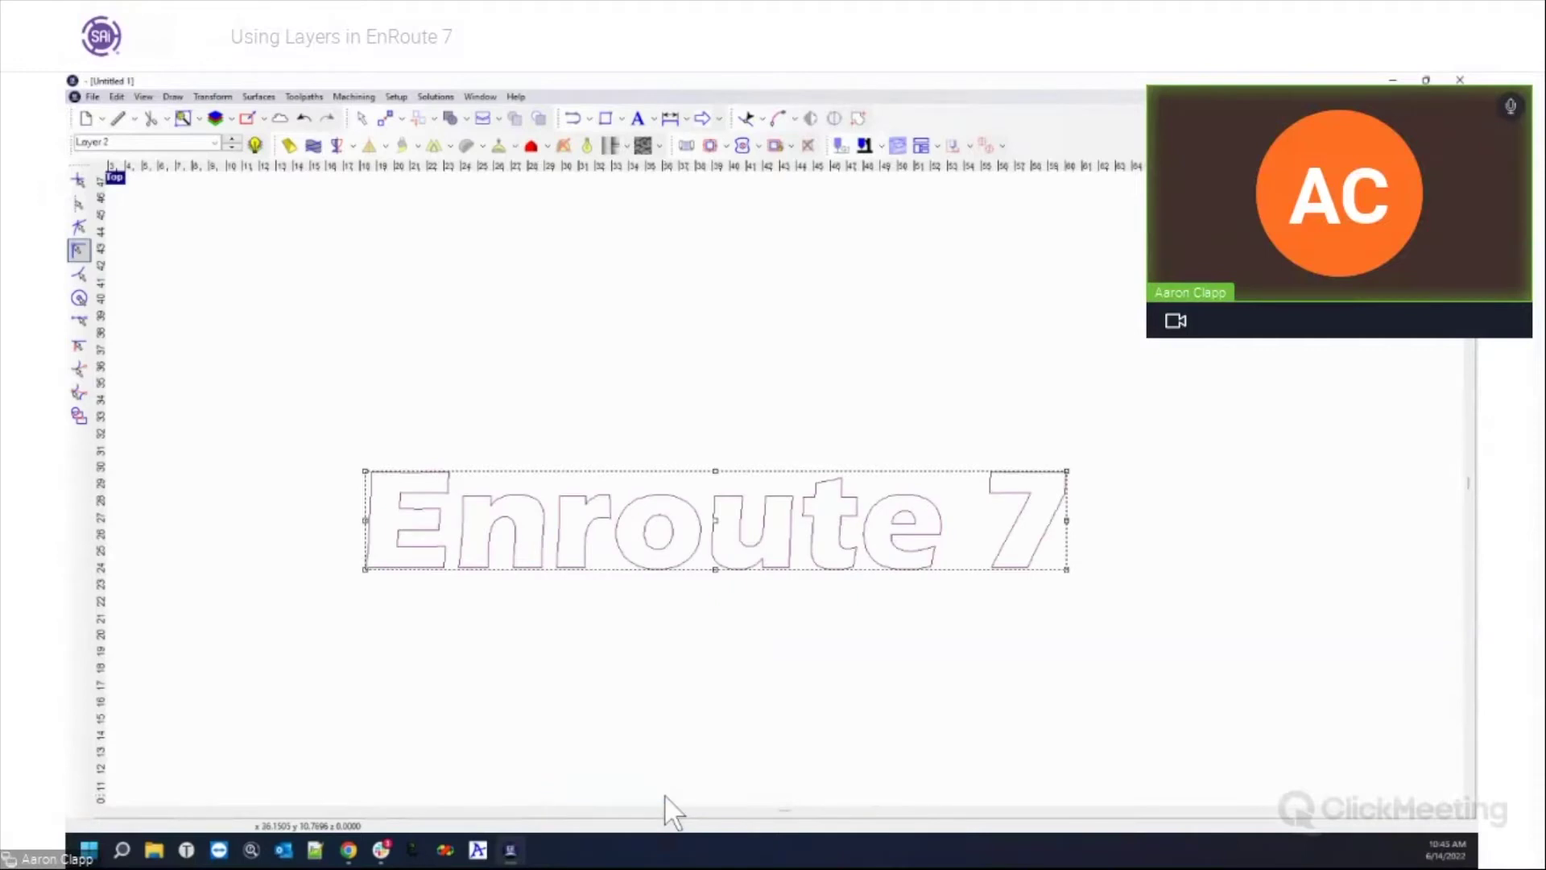
left_click(667, 740)
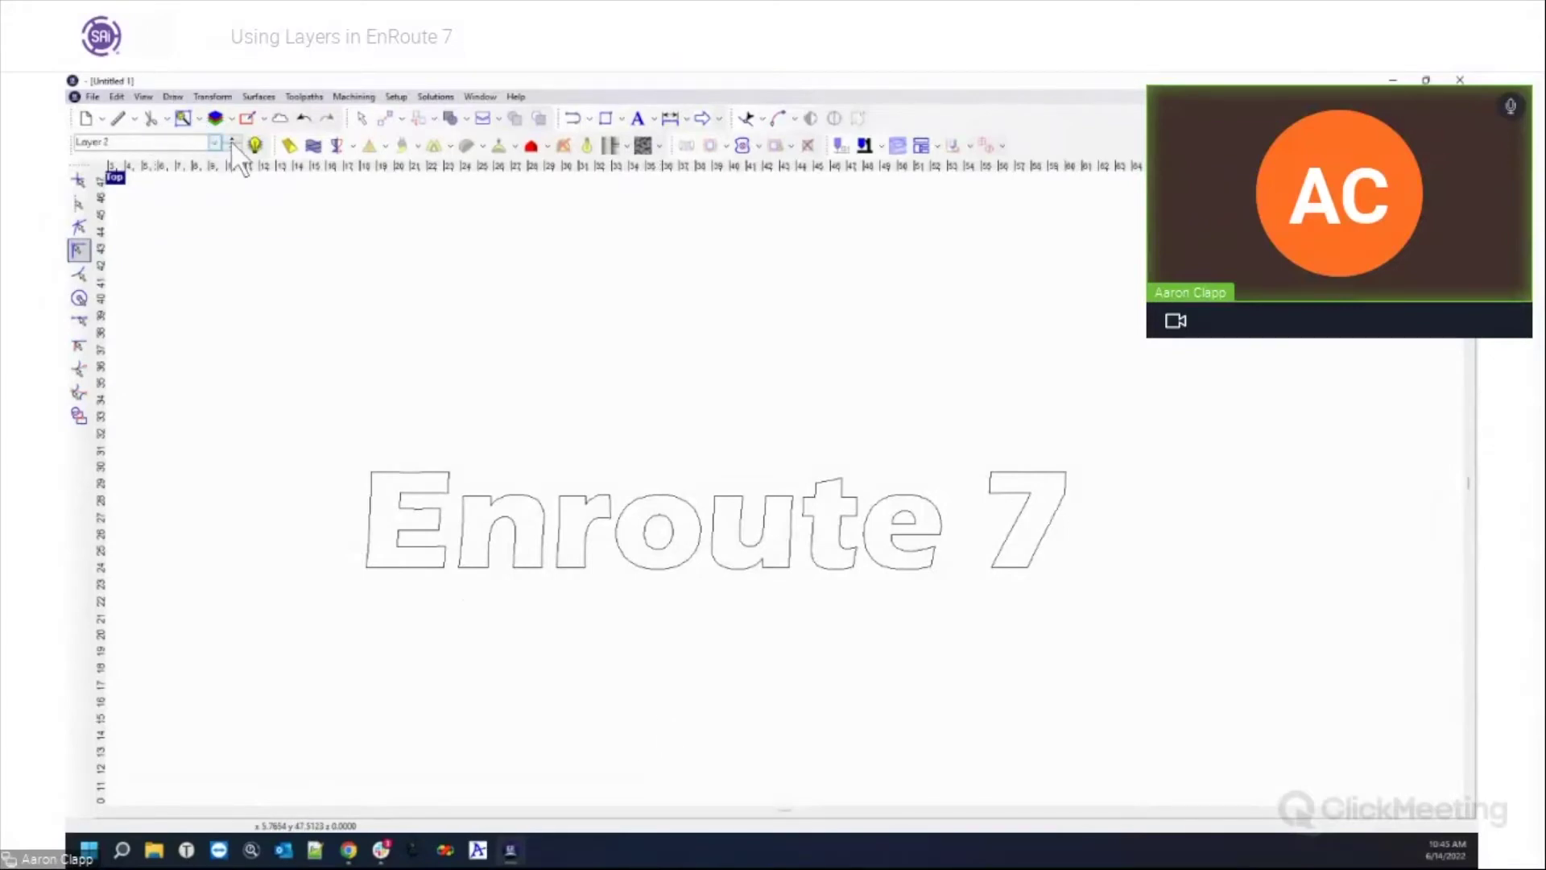
Step: Compare the contents of Layer 1 and Layer 2 by switching between them, ending on Layer 2
left_click(254, 145)
left_click(255, 144)
left_click(214, 142)
left_click(195, 159)
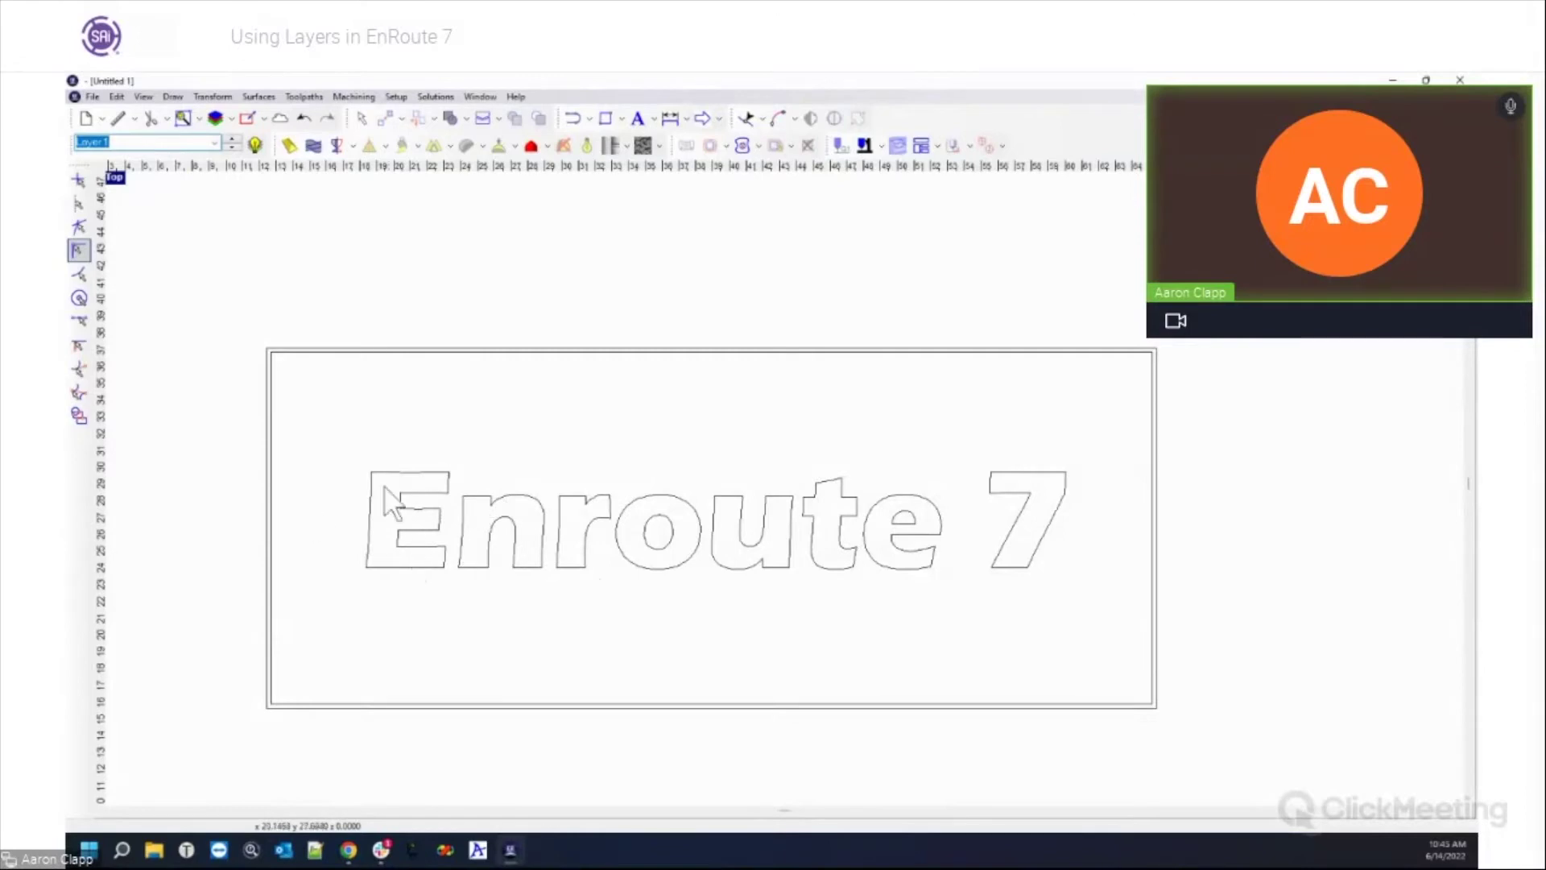
left_click(214, 143)
left_click(201, 165)
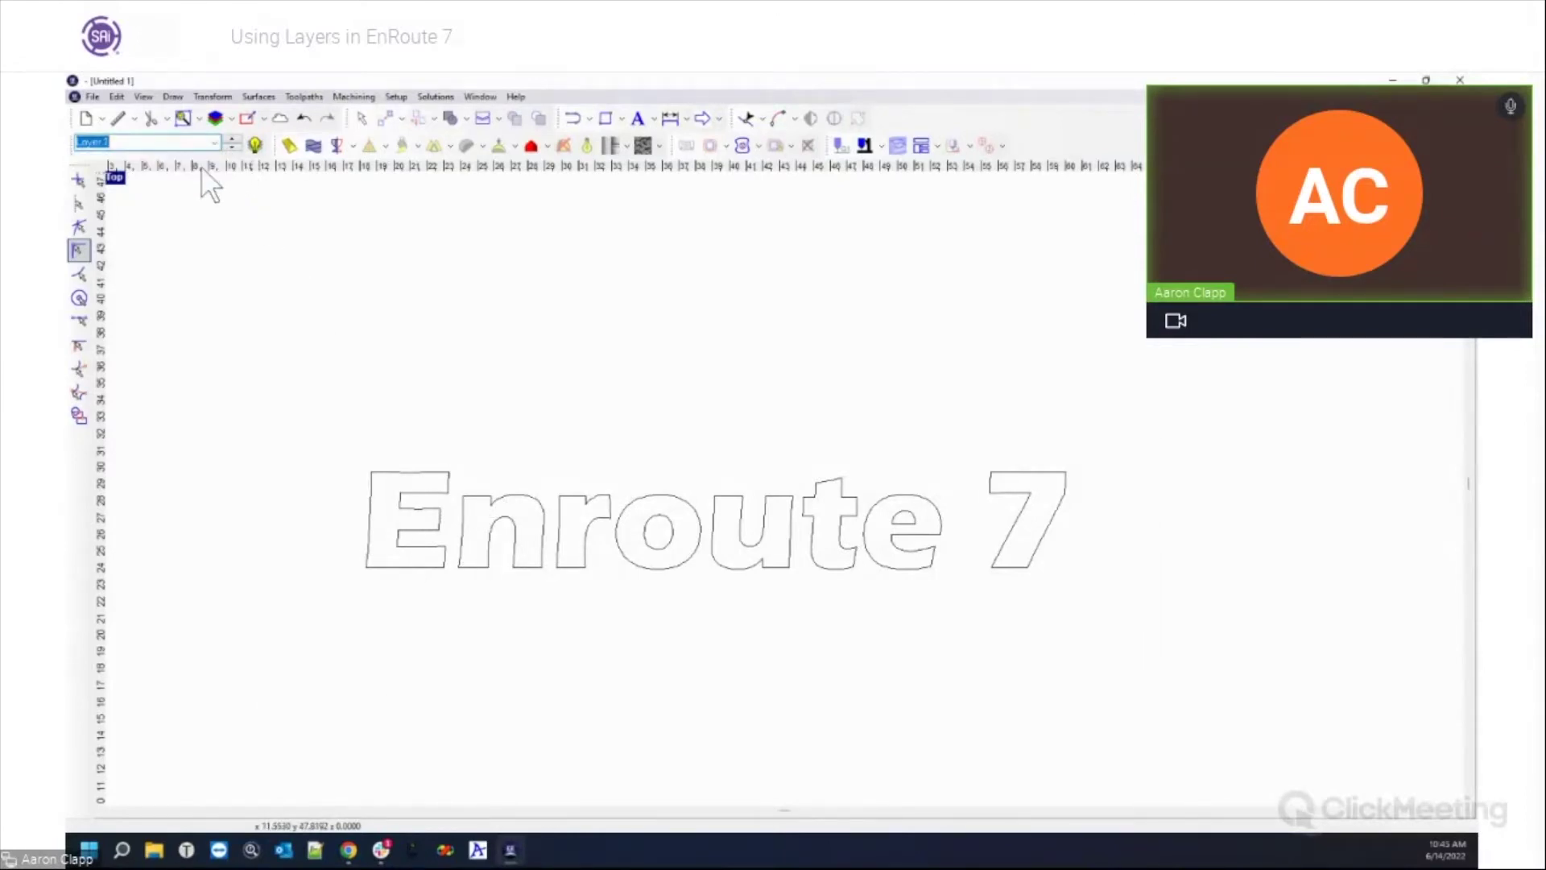
Step: Turn on the display of all layers while Layer 2 stays current
left_click(260, 148)
left_click(259, 147)
left_click(259, 145)
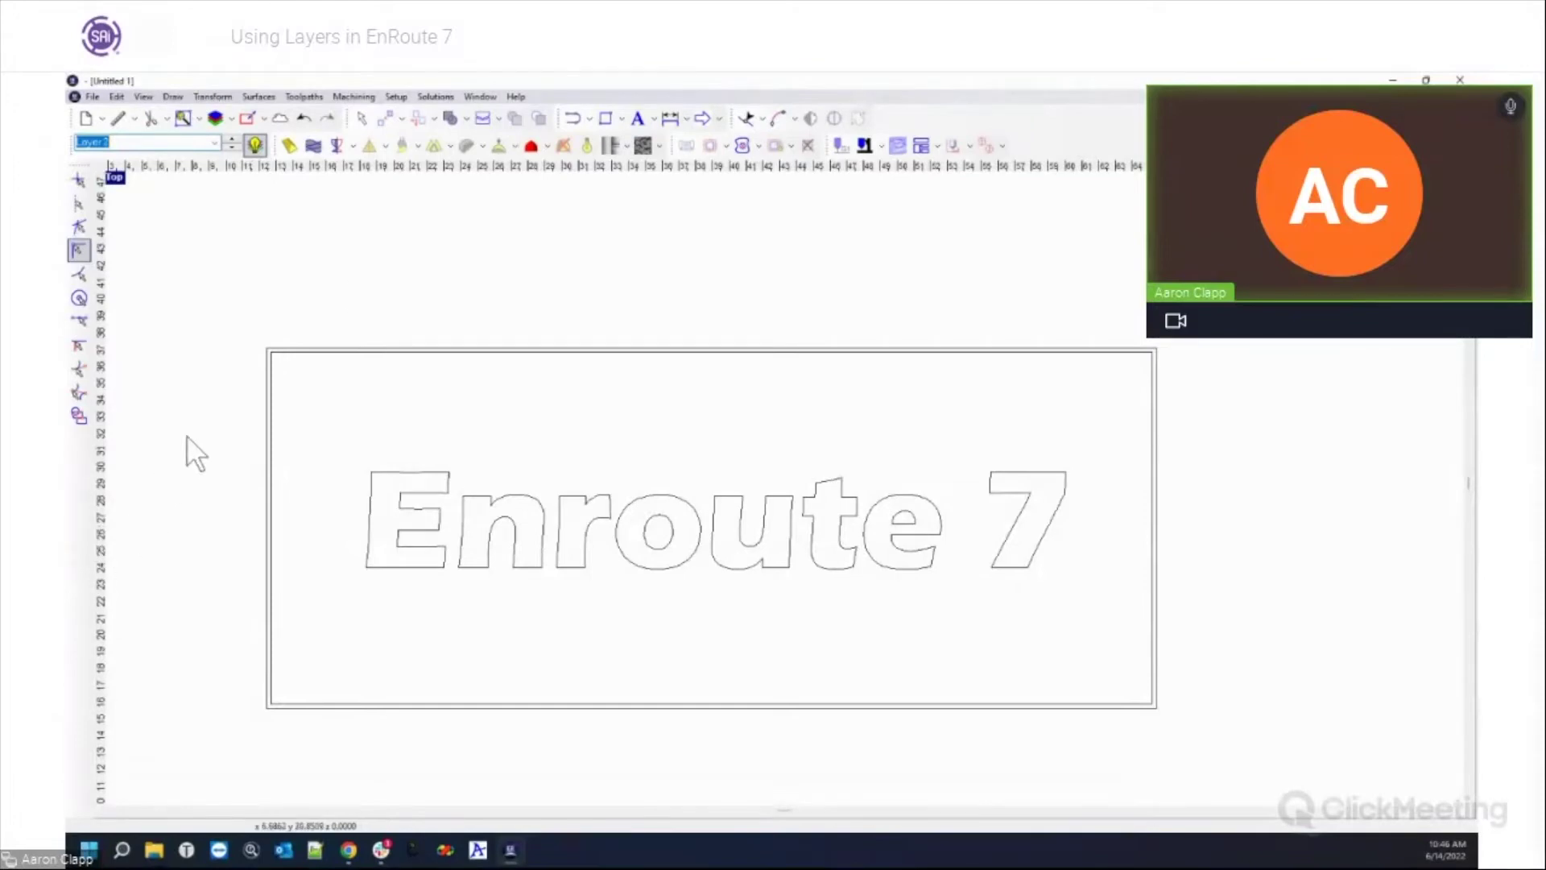
Step: Apply an external routing offset to the outer rectangle with the 1/2" end mill, type Rough, at a depth of 1.0100
left_click(269, 372)
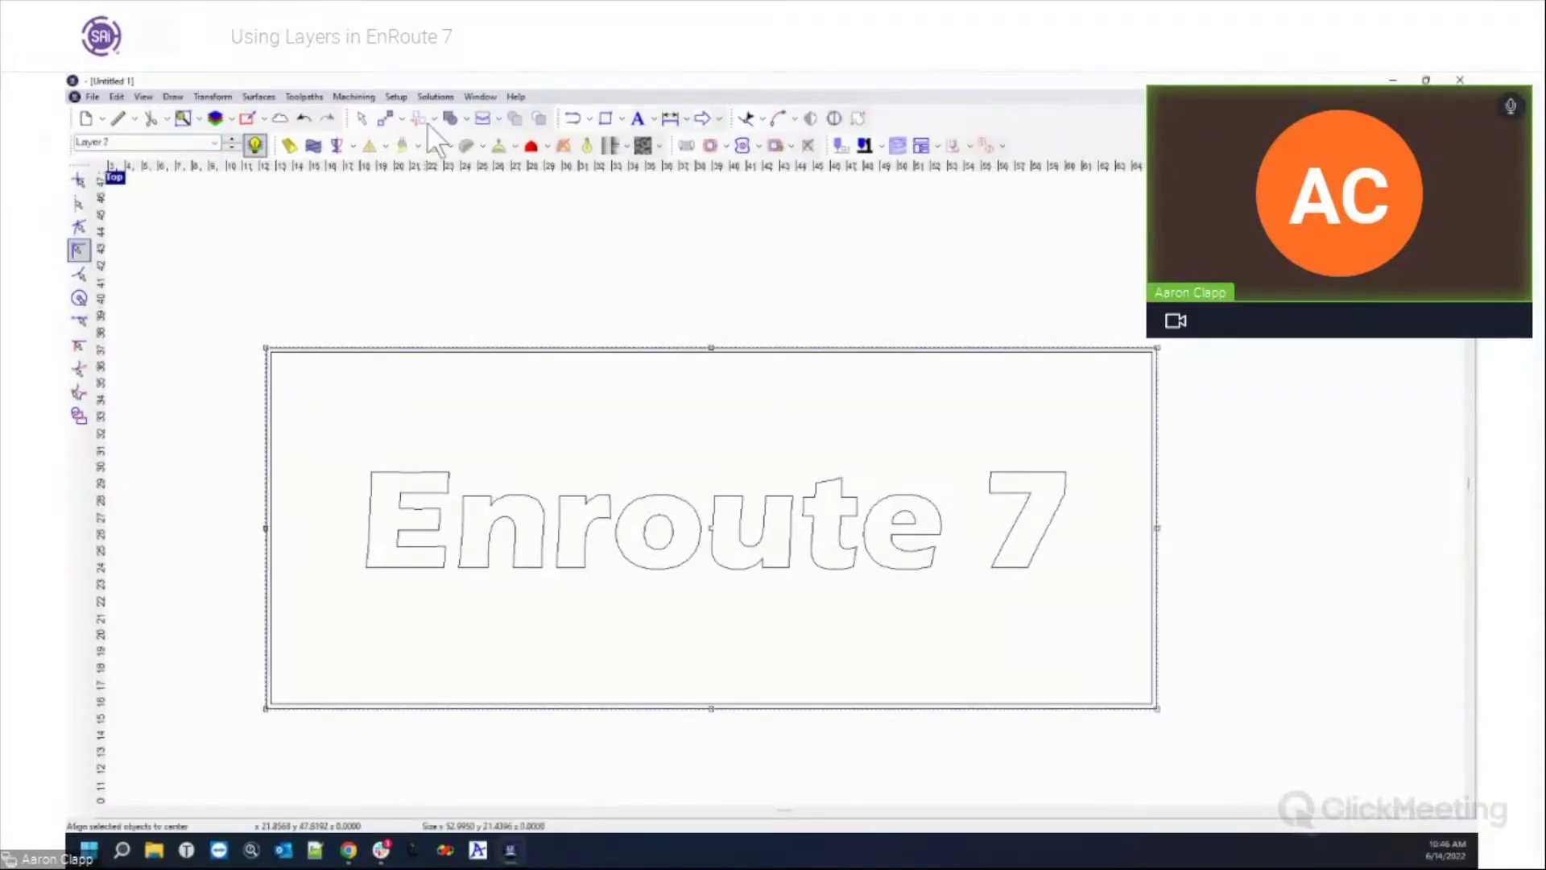
left_click(351, 95)
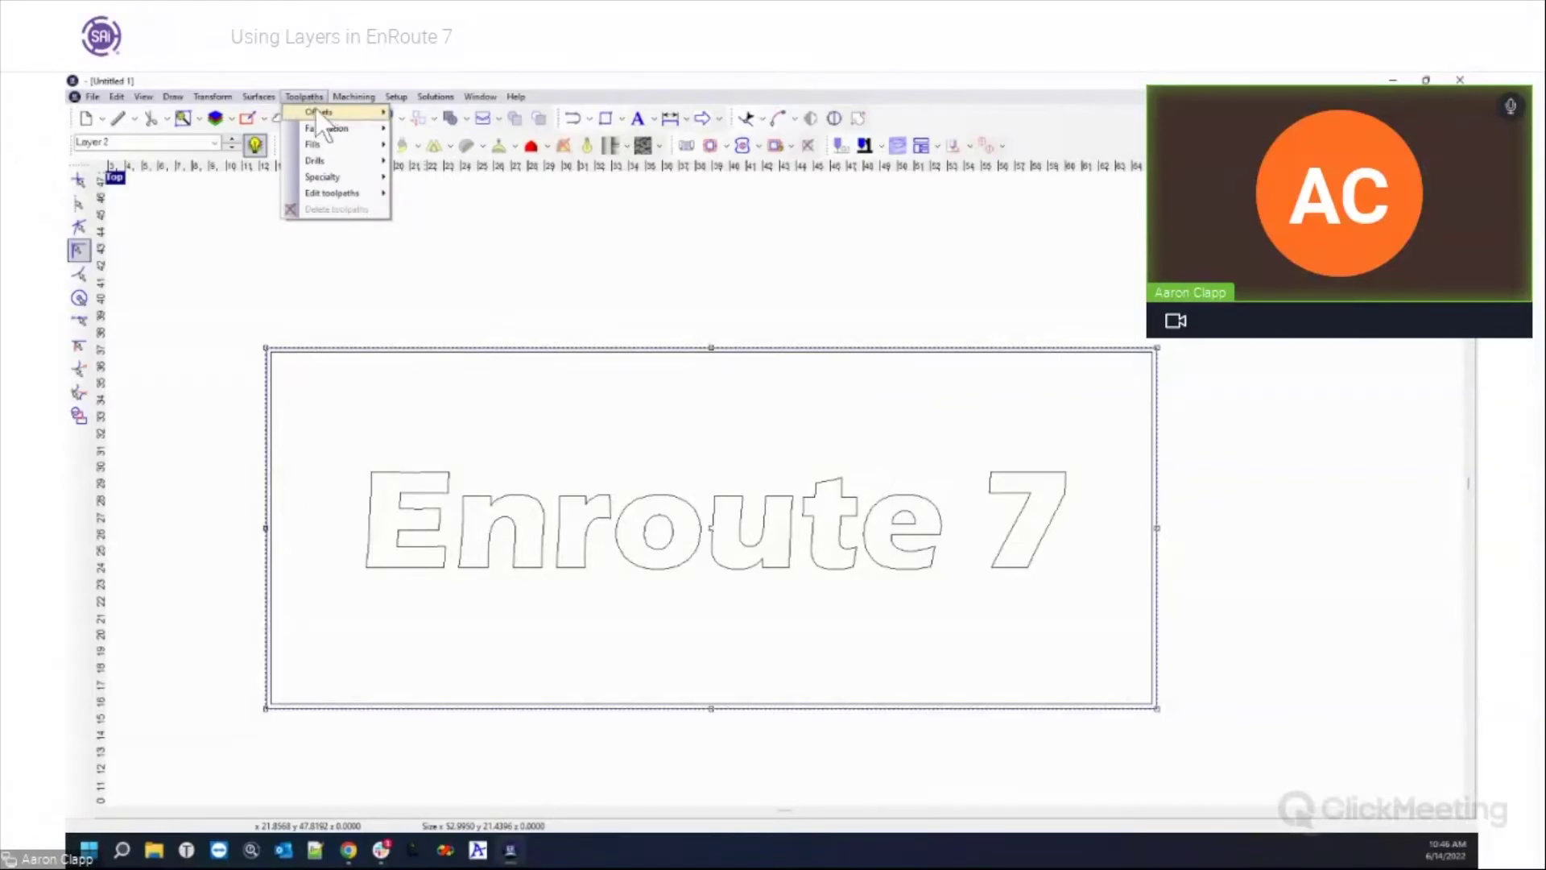
mouse_move(321, 121)
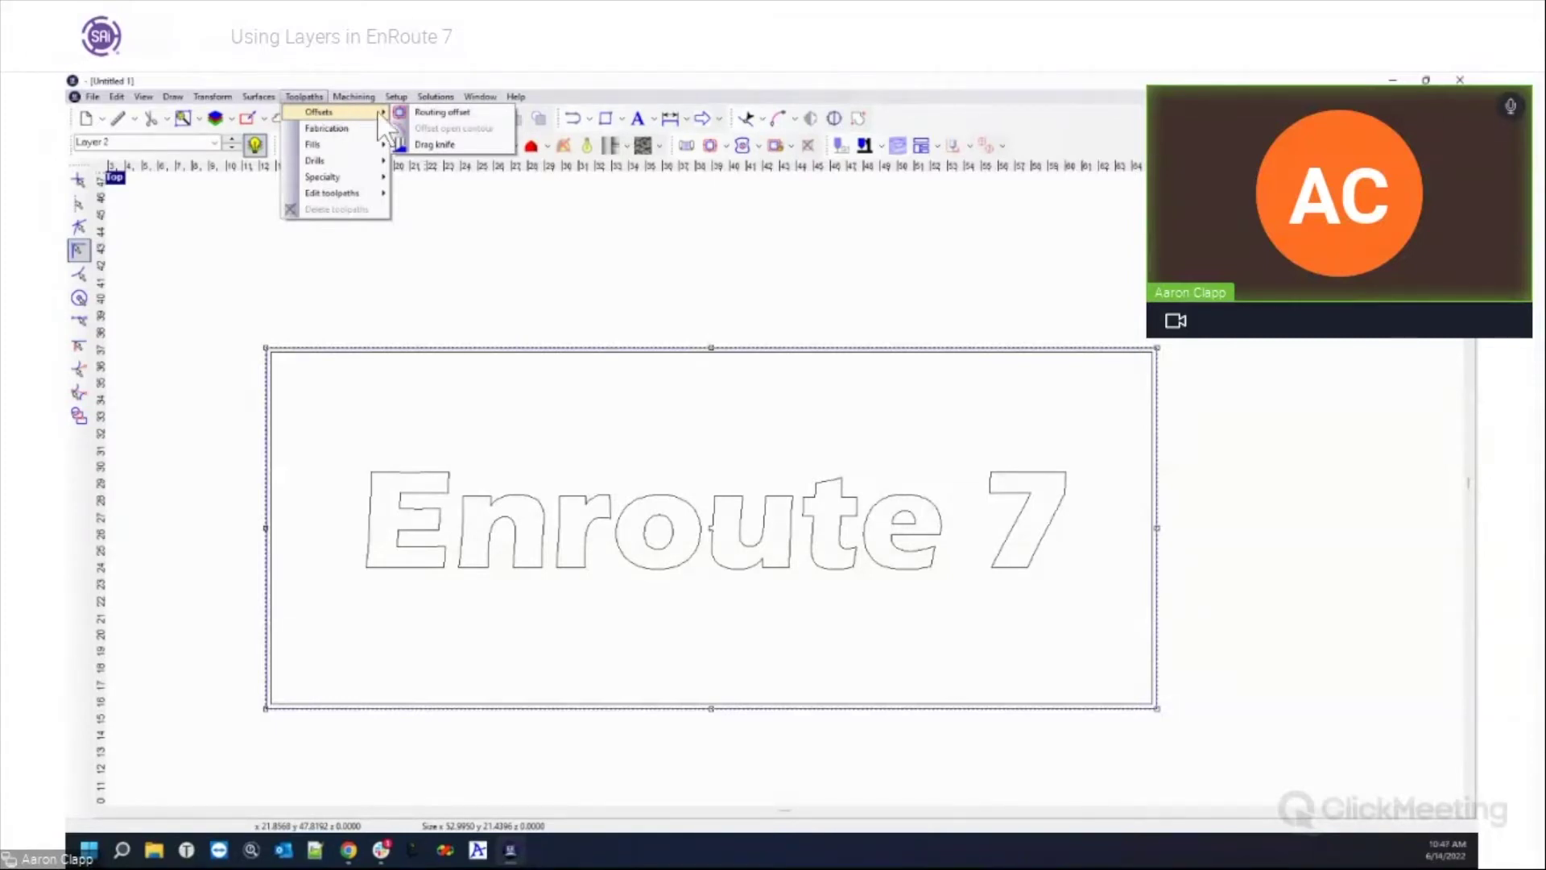
left_click(403, 112)
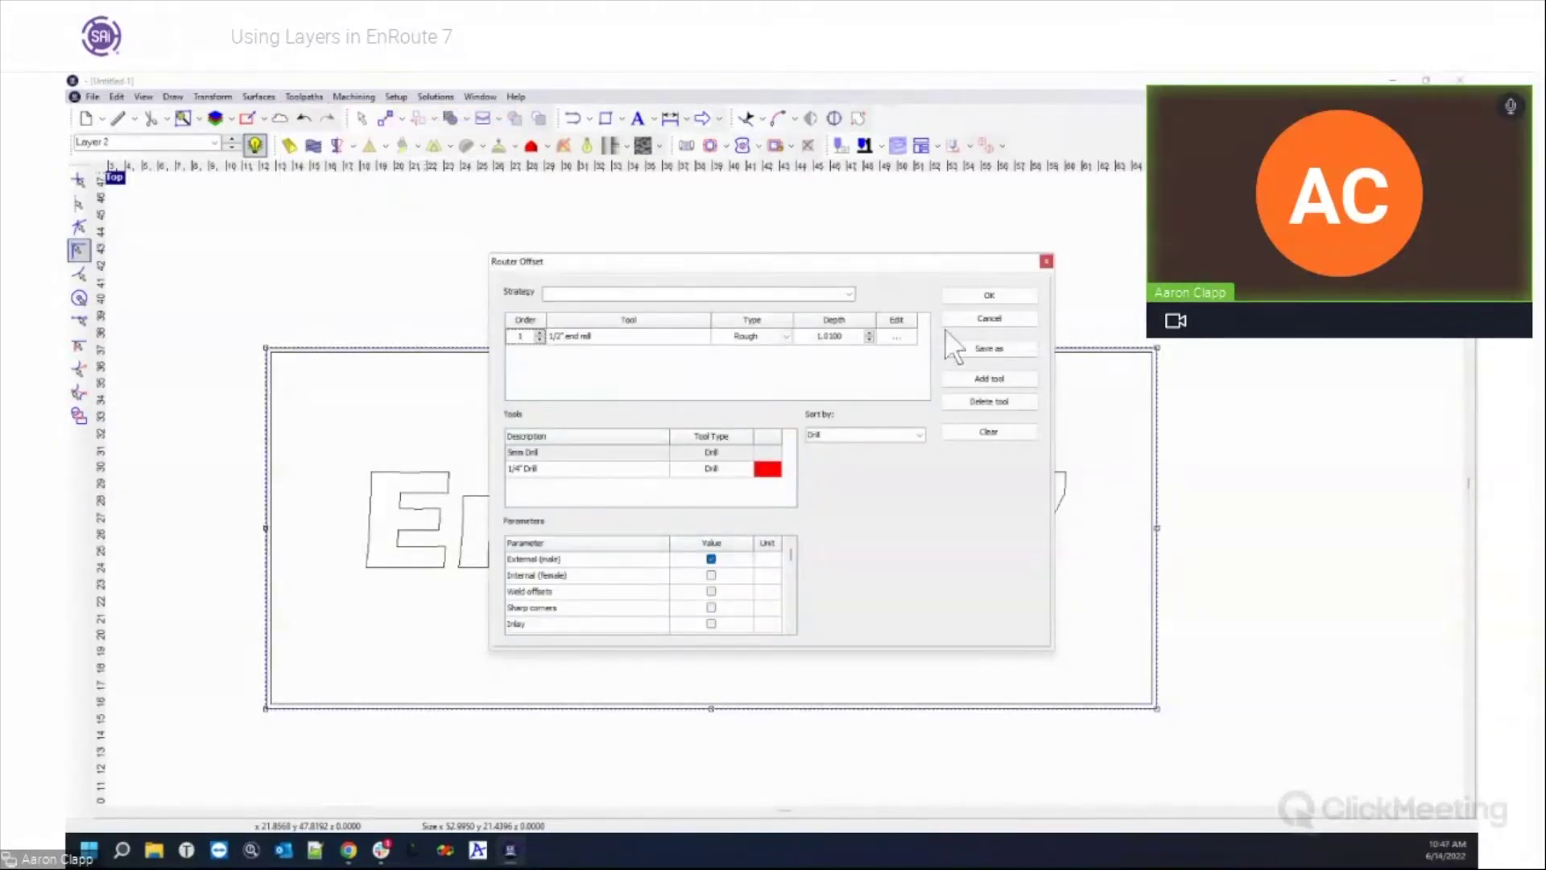
left_click(963, 297)
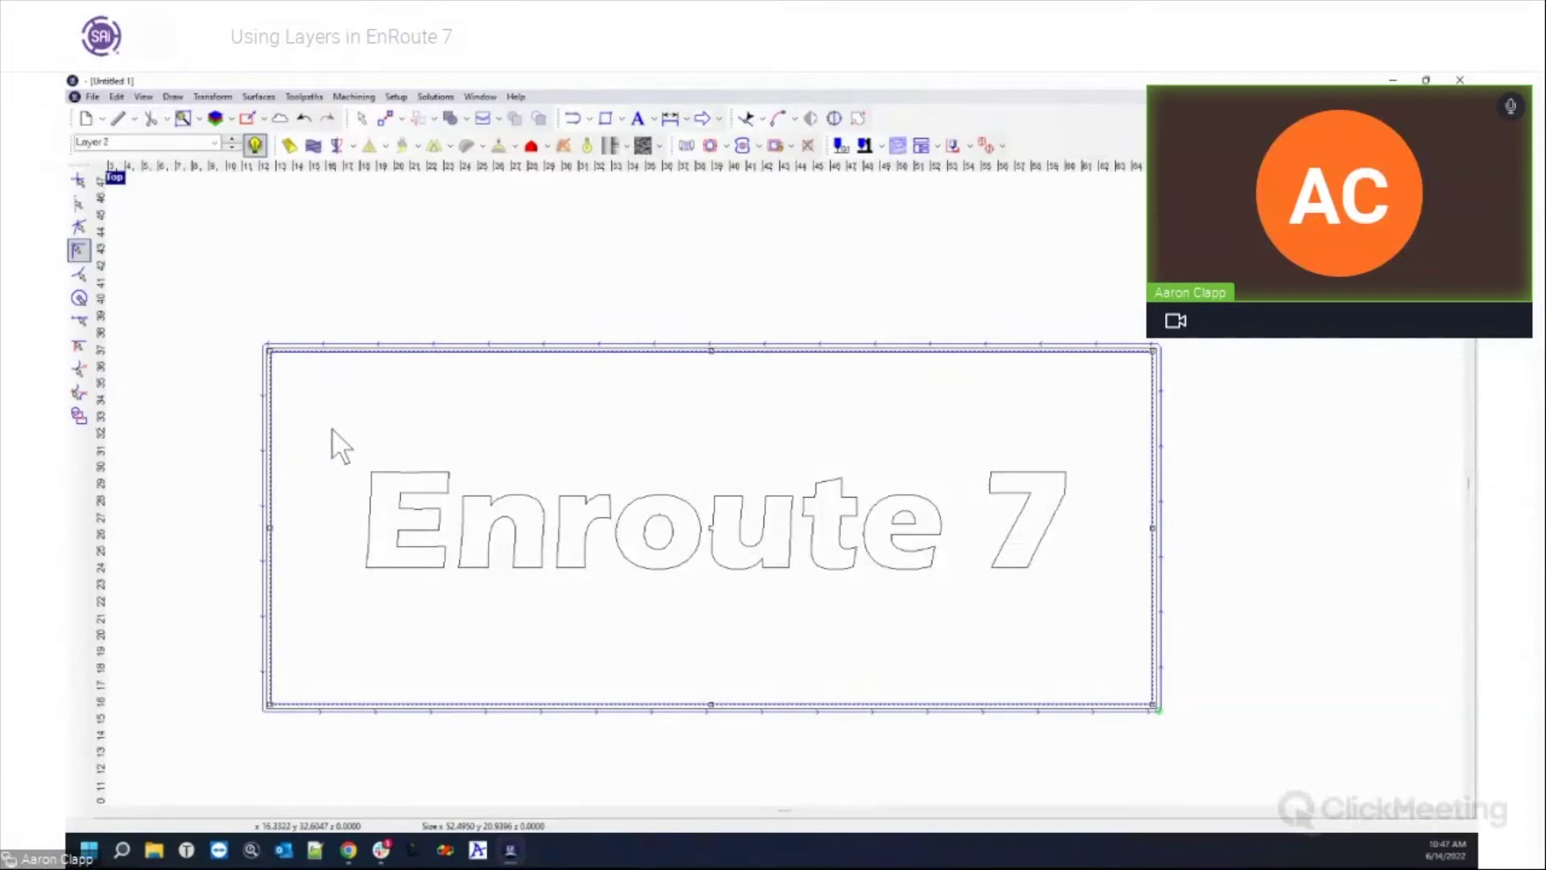
Step: Select the whole "Enroute 7" text and convert it to outline contours
left_click_drag(338, 430, 833, 616)
left_click(475, 487)
left_click_drag(354, 425, 1106, 637)
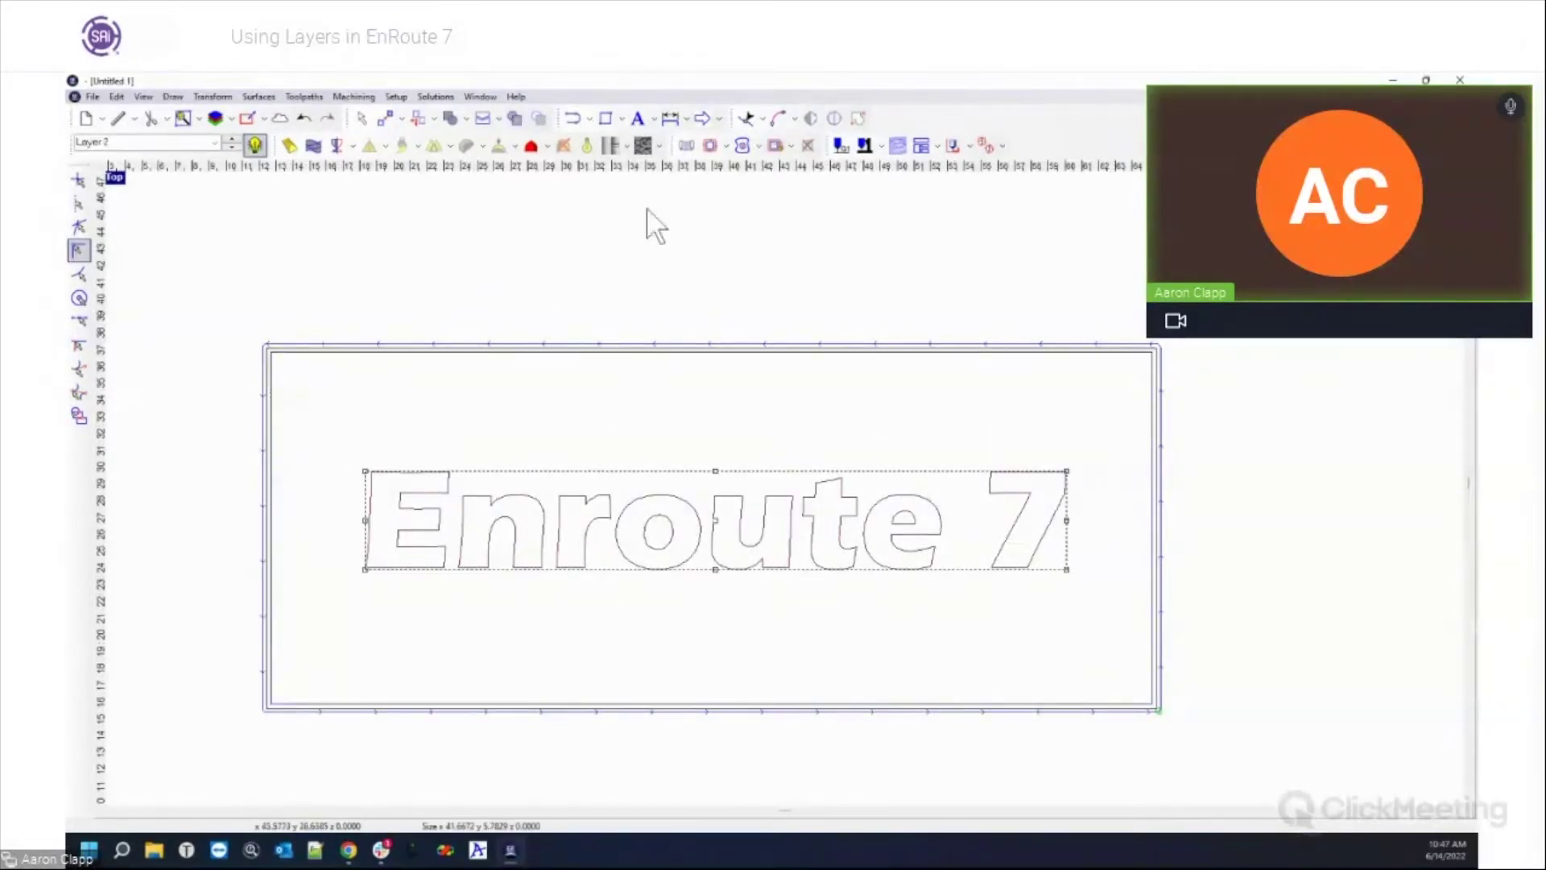
left_click(655, 121)
left_click(661, 172)
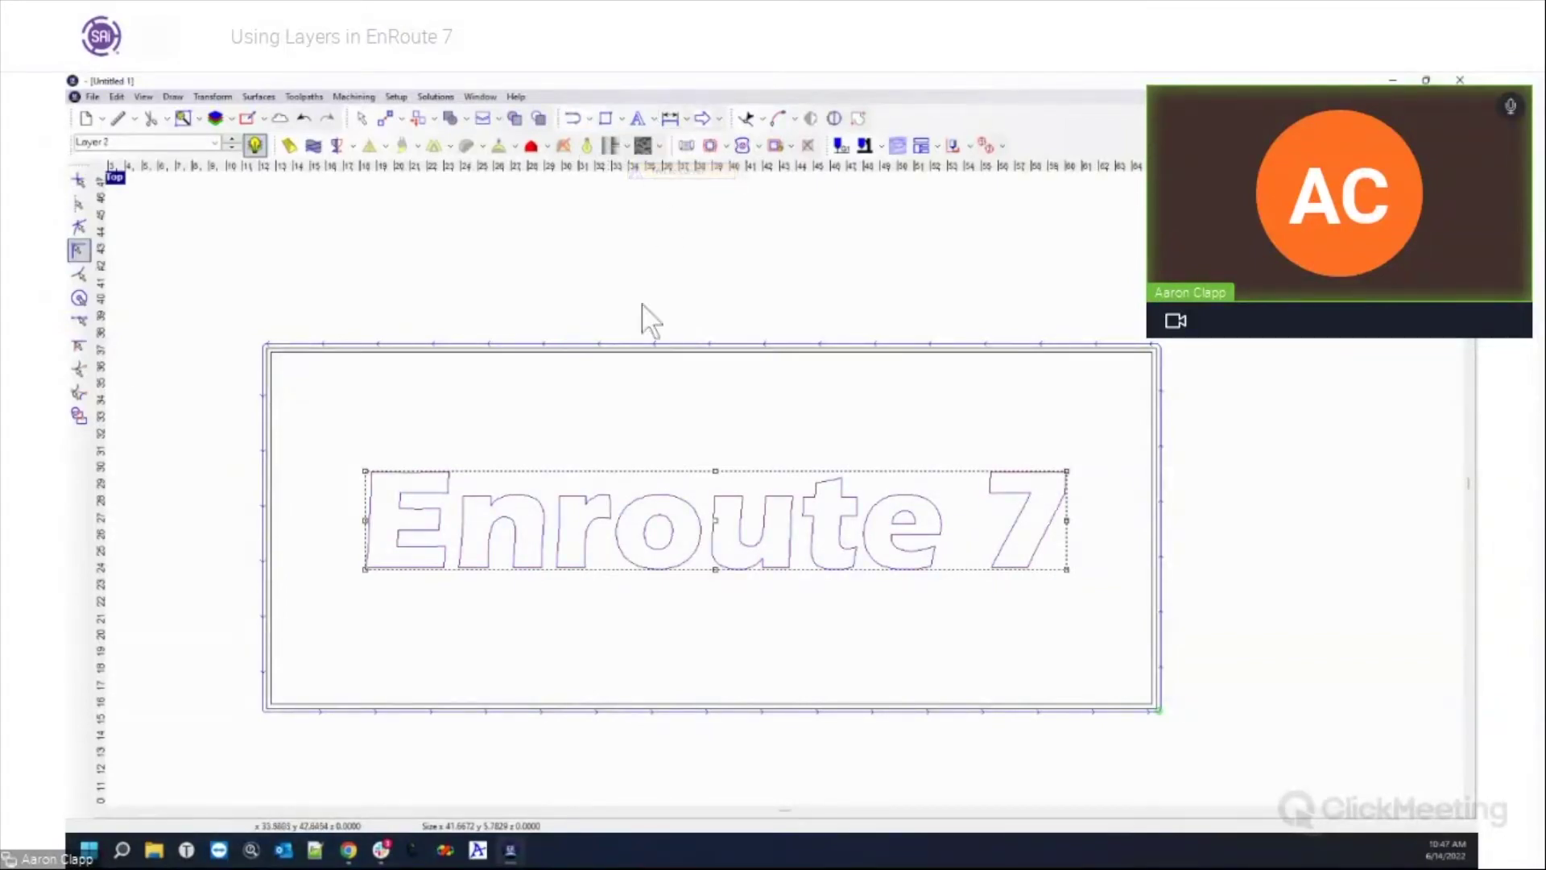
Step: Start an Island Fill on the inner border and the text, and clear its tool list
left_click(279, 356)
left_click_drag(372, 466, 1108, 644)
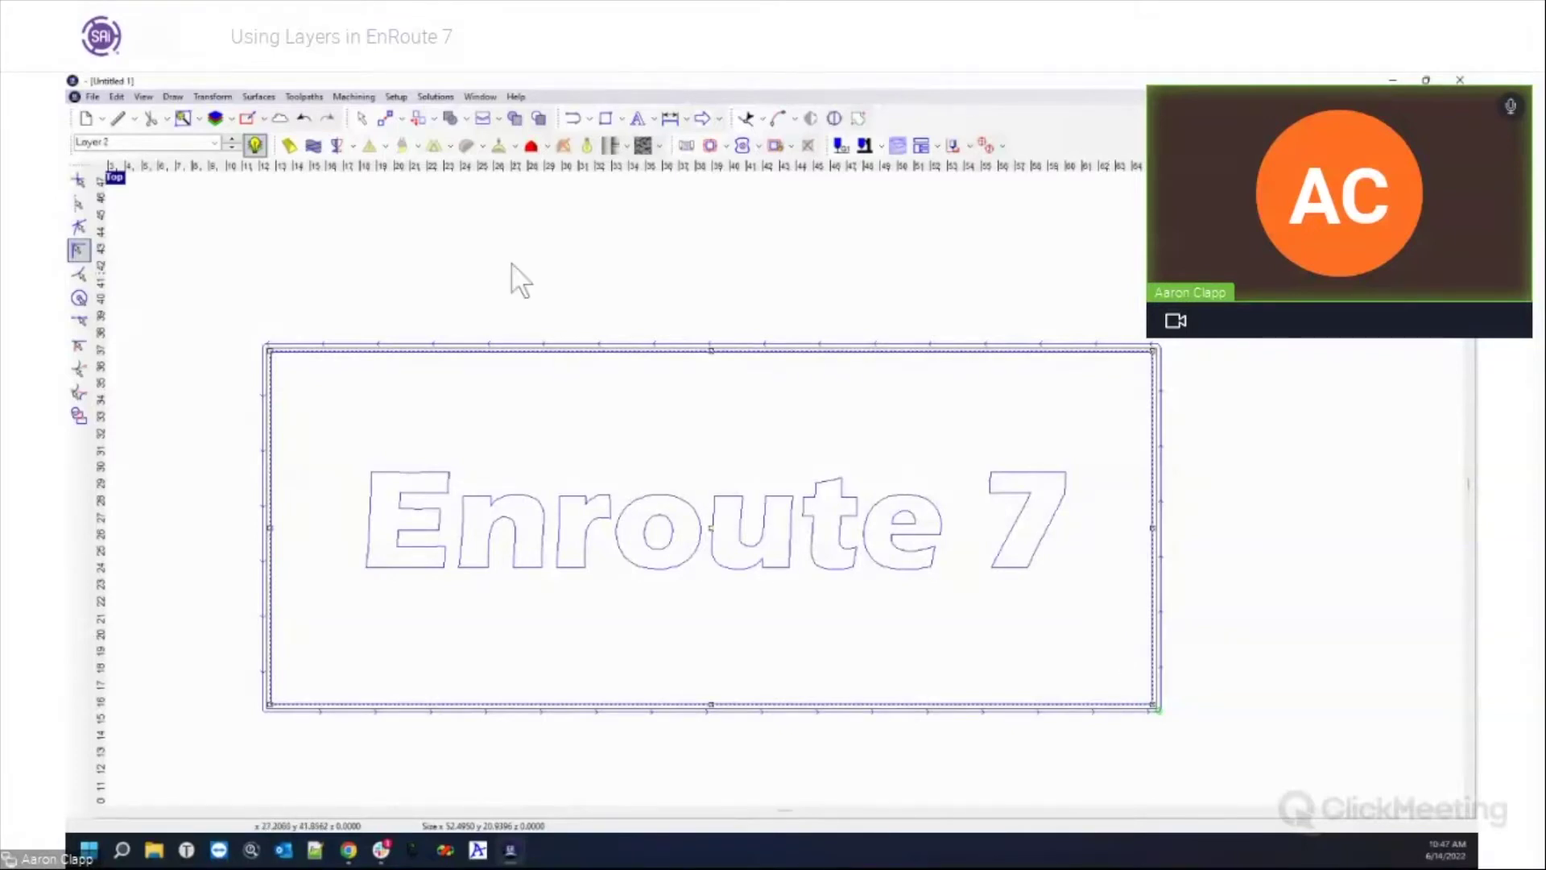
left_click(725, 145)
left_click(734, 211)
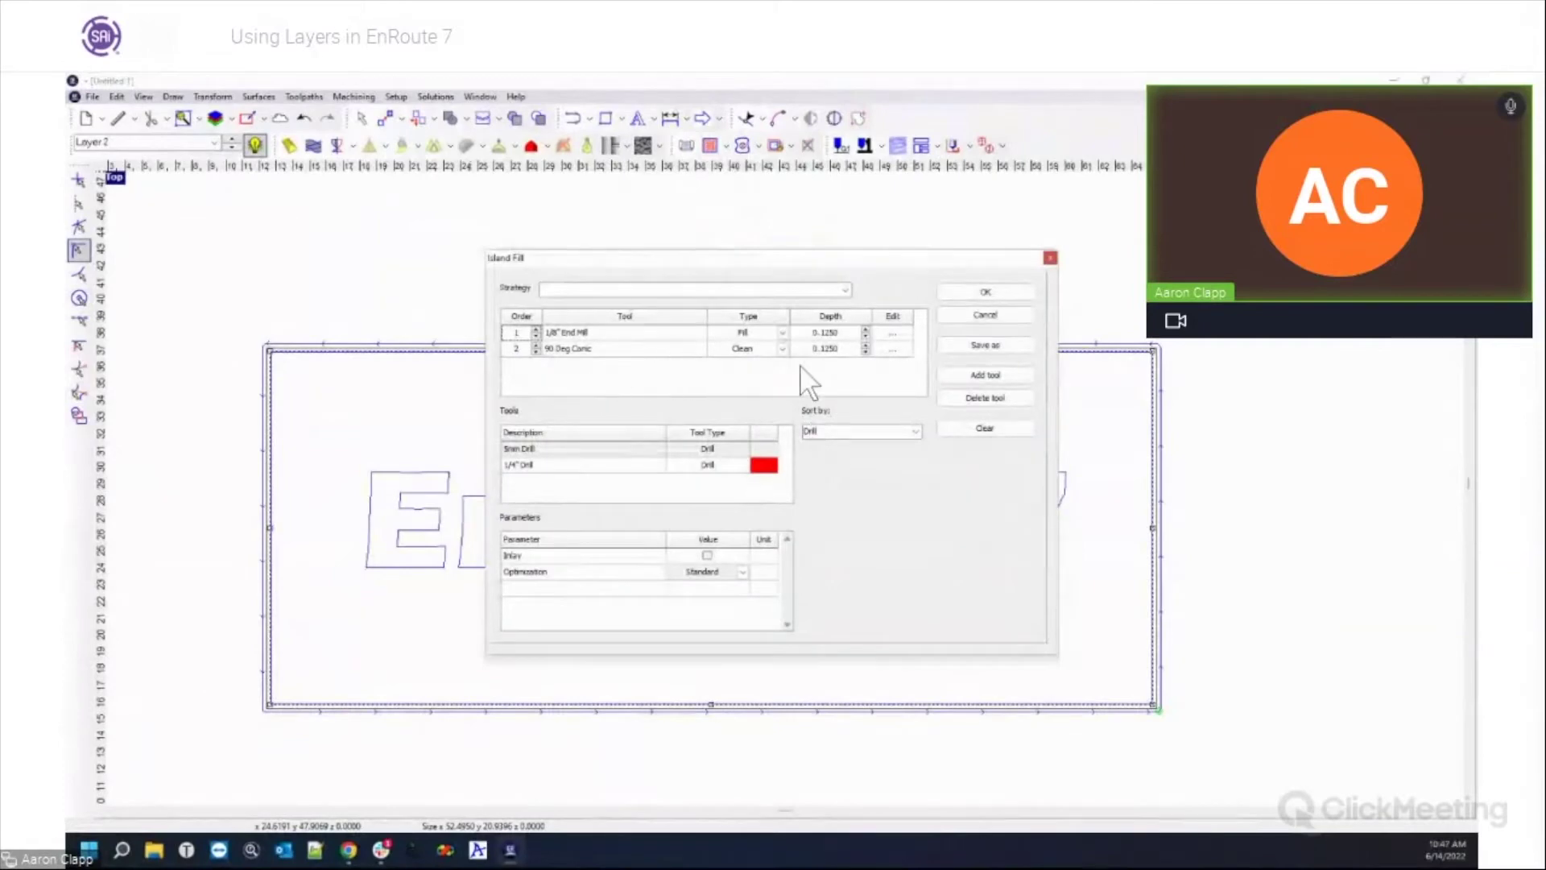
left_click(976, 426)
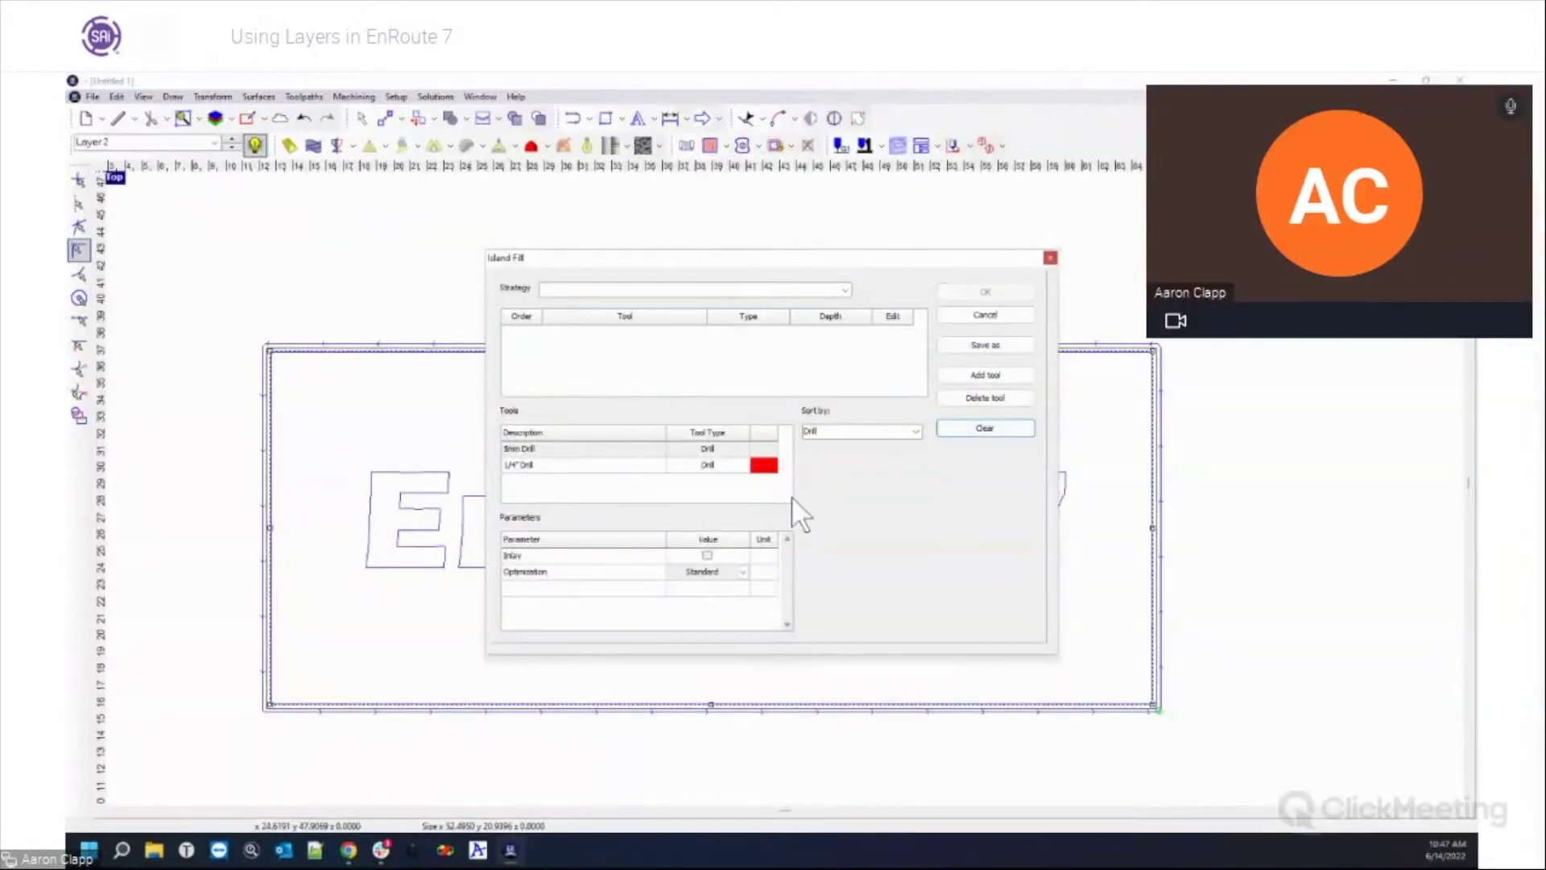
Step: Add the 1/2" end mill as the Fill tool at a depth of 0.50 and try to generate the island fill
left_click(916, 432)
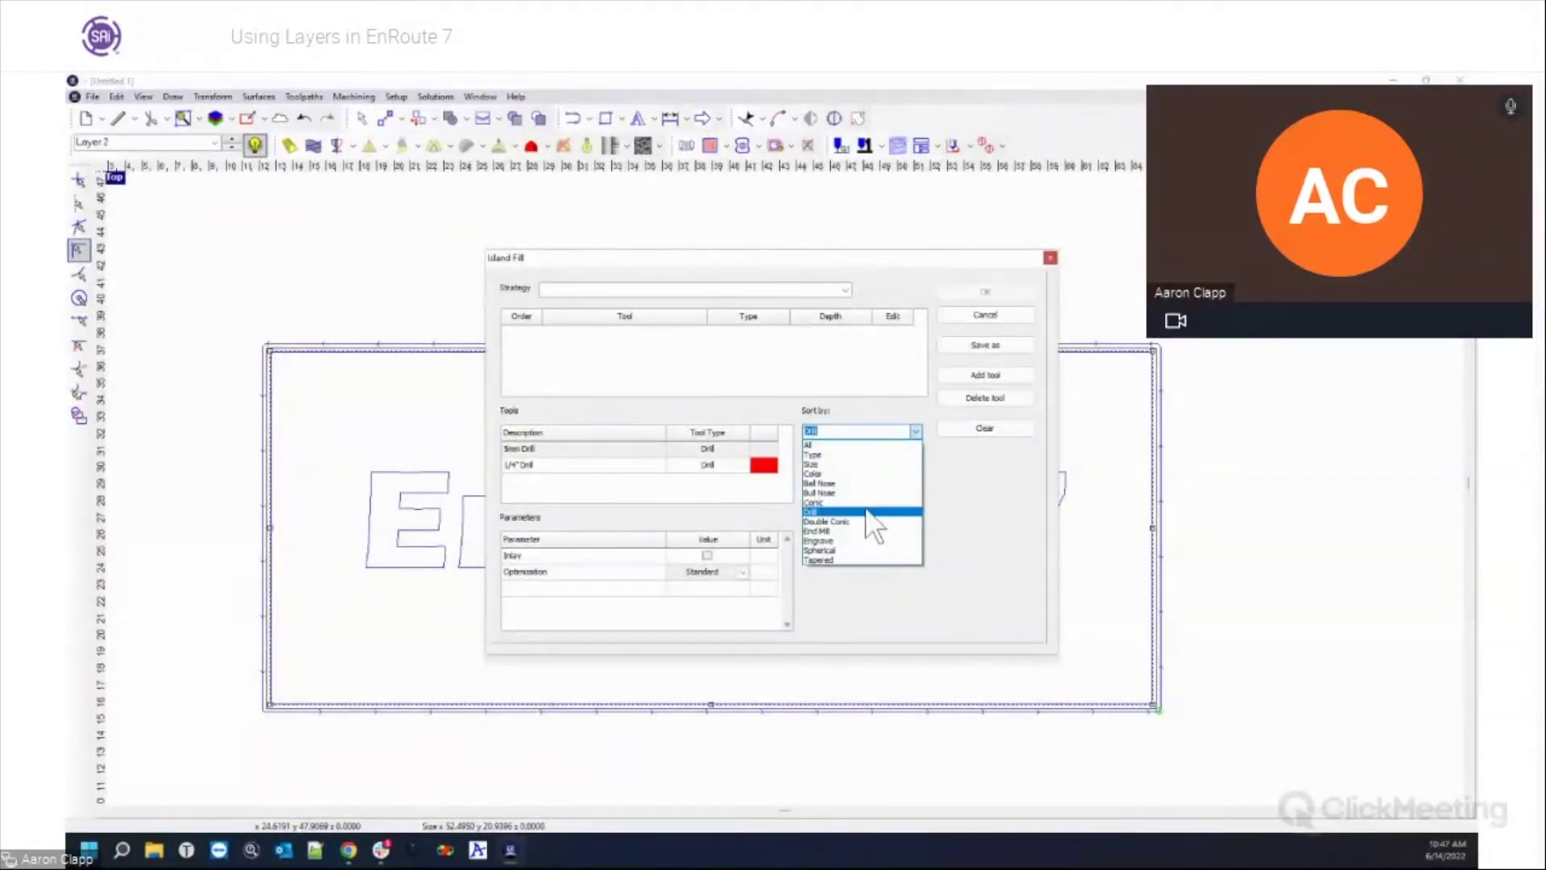
left_click(842, 533)
left_click(788, 497)
left_click(787, 497)
left_click(787, 497)
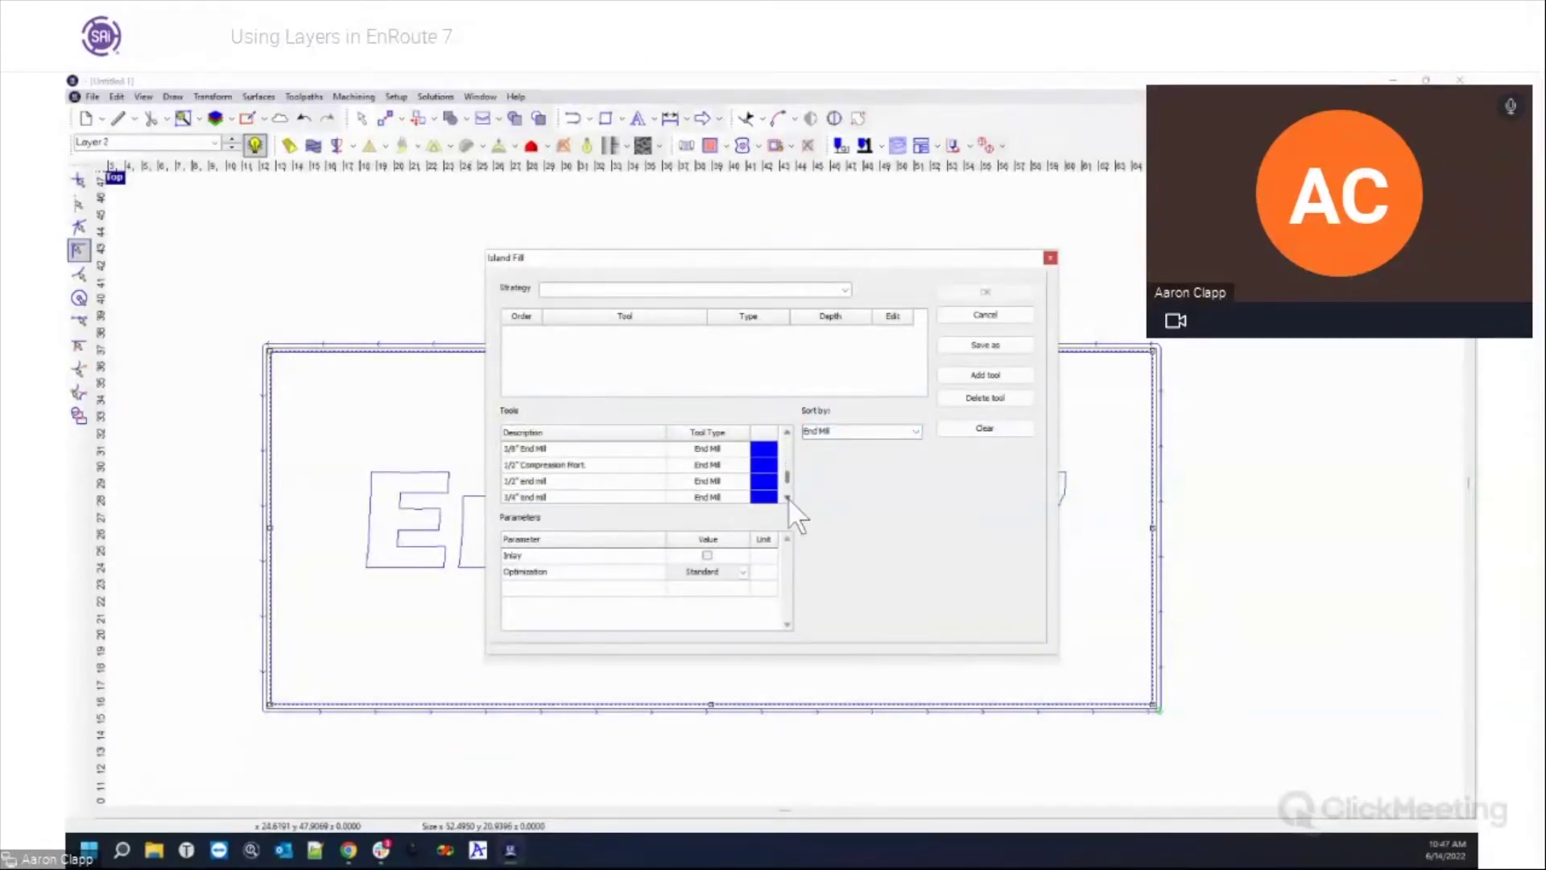
double_click(573, 480)
left_click(841, 332)
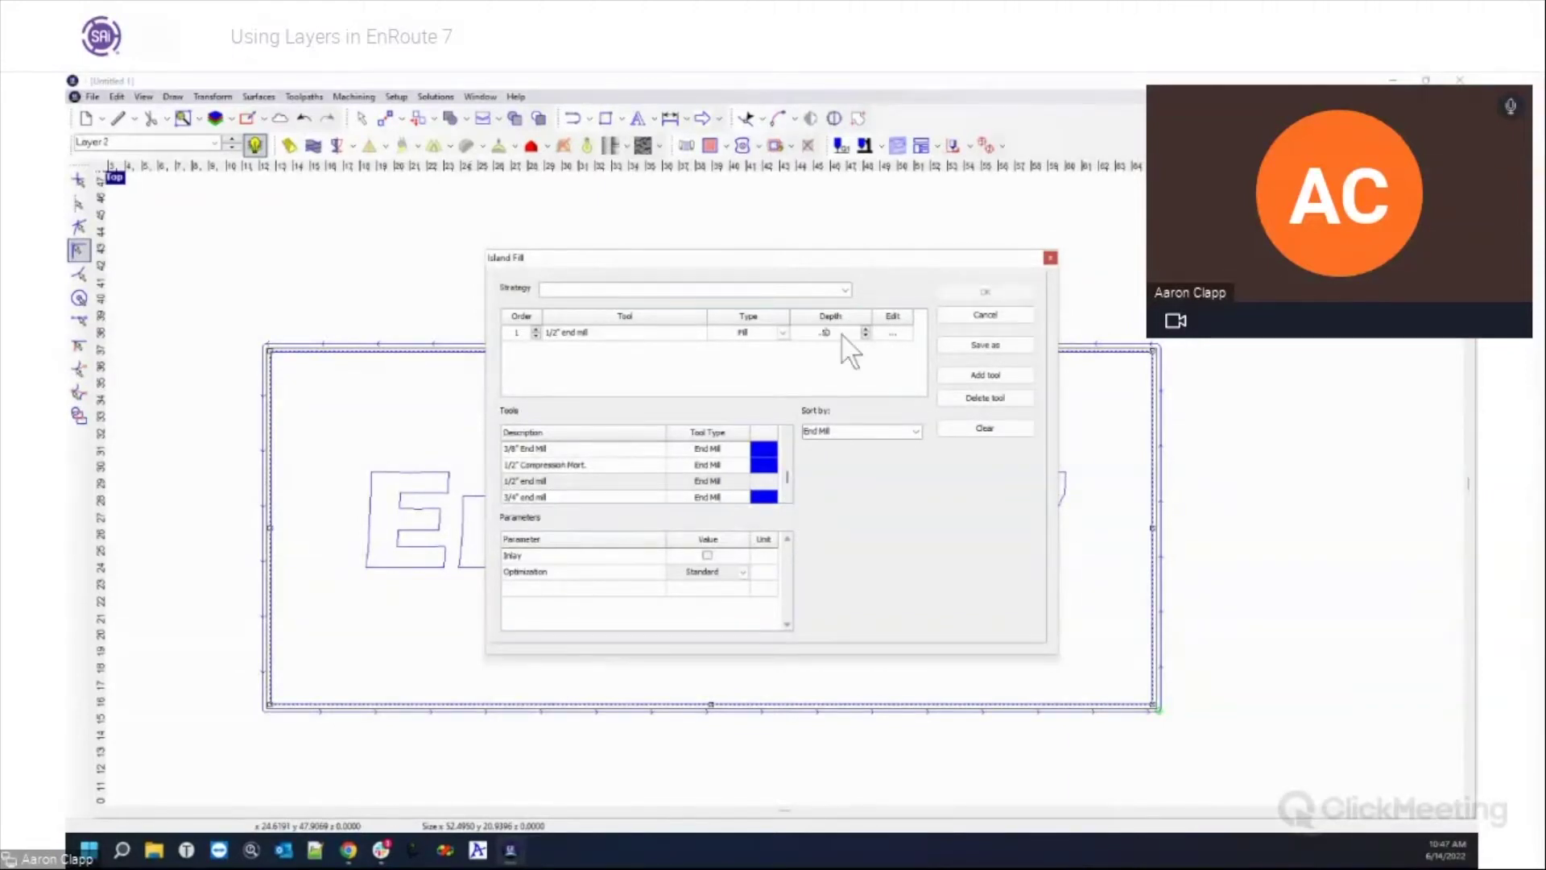
left_click(984, 291)
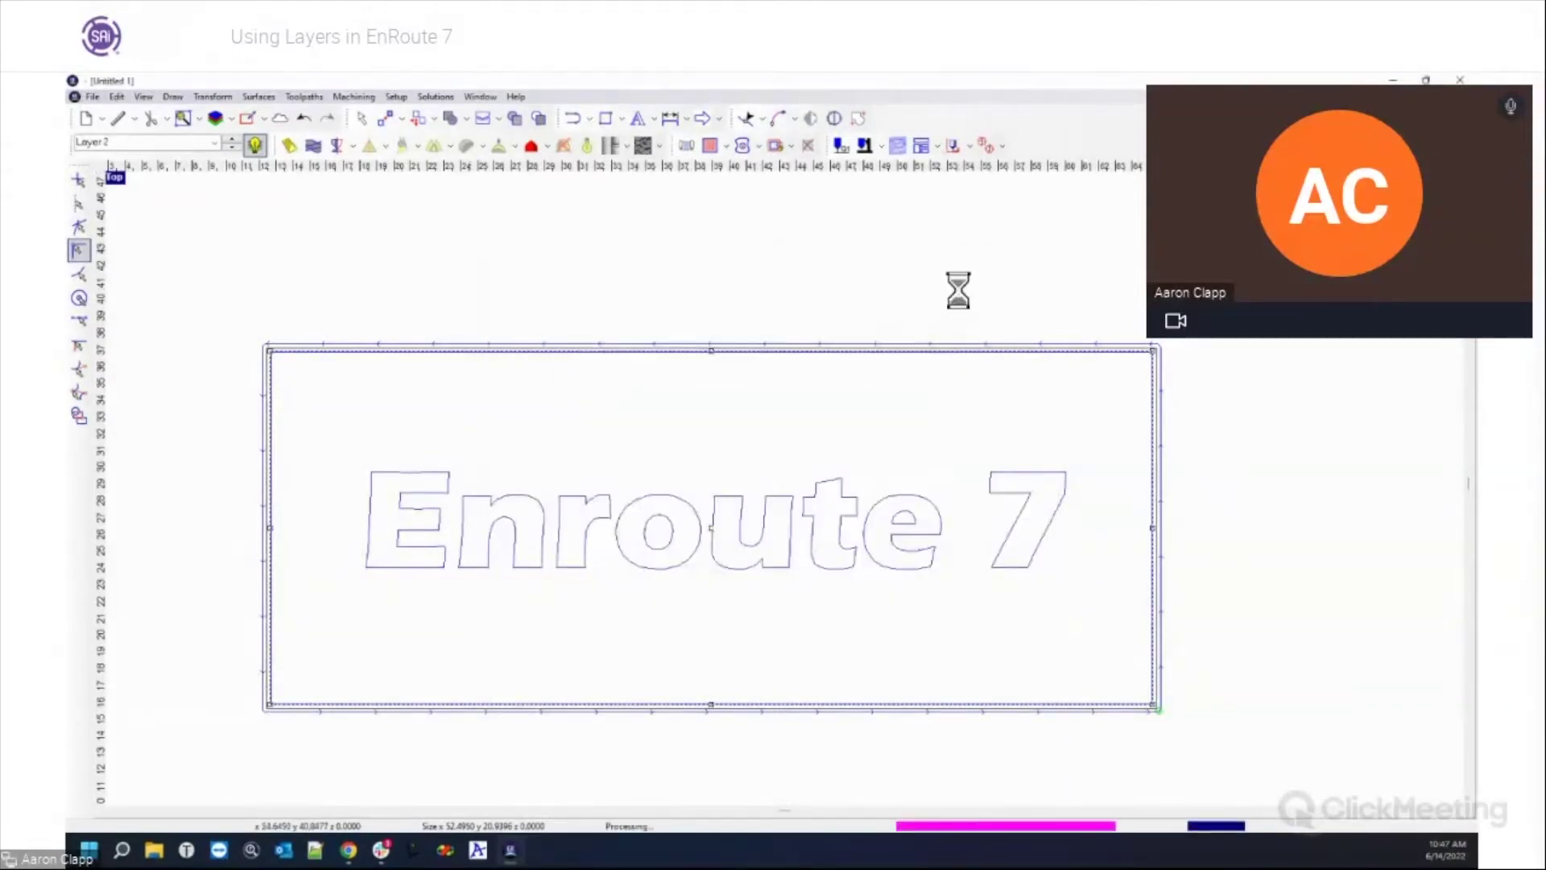
left_click(718, 316)
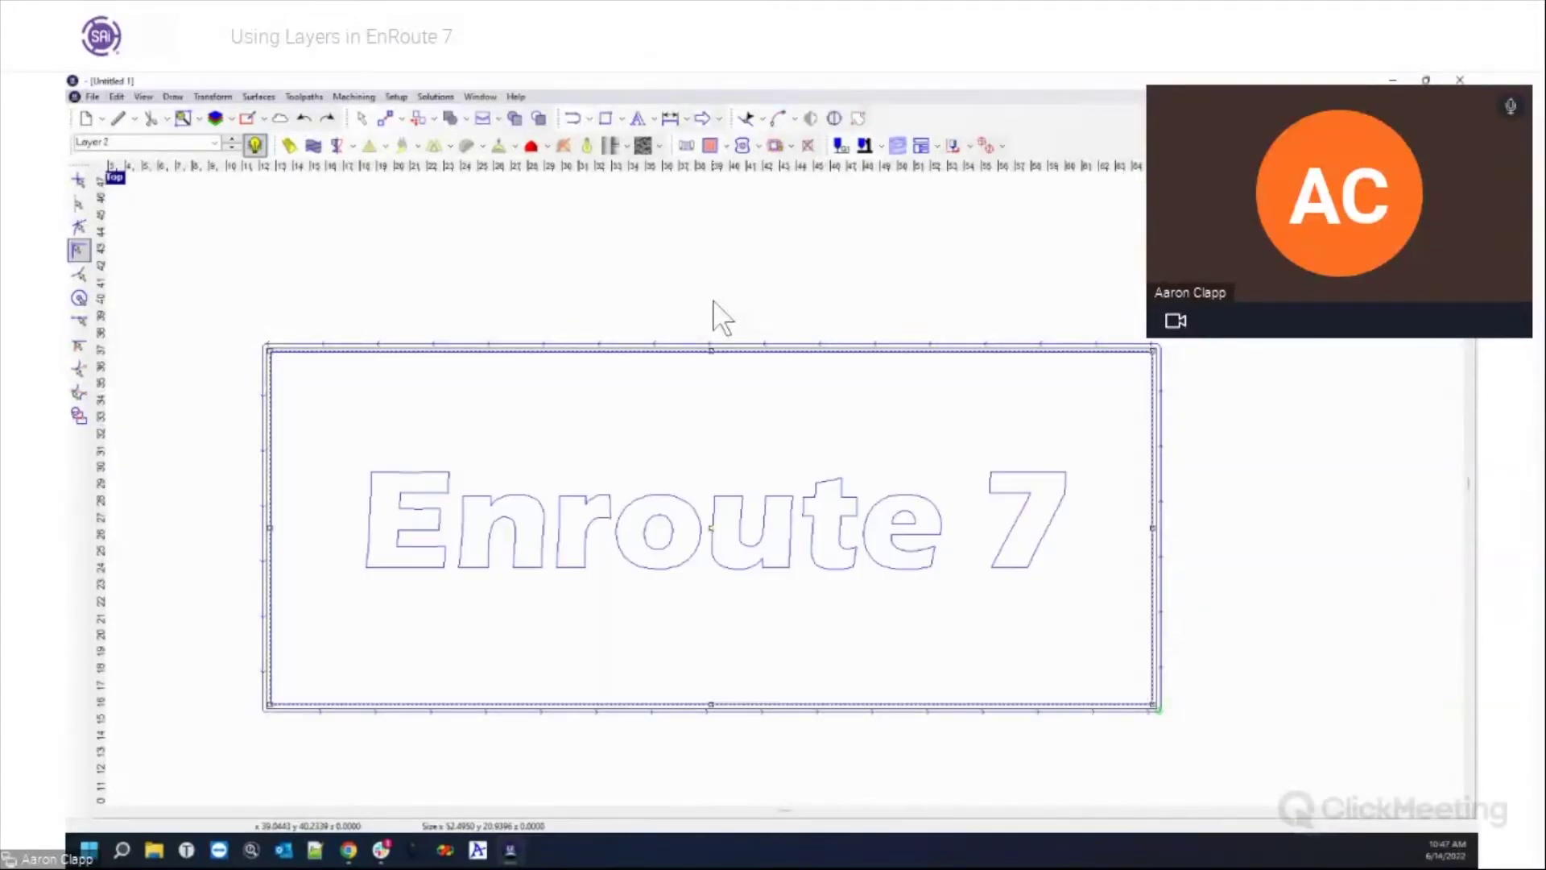
Step: Restrict the display to the current layer and make Layer 1 current
left_click(255, 145)
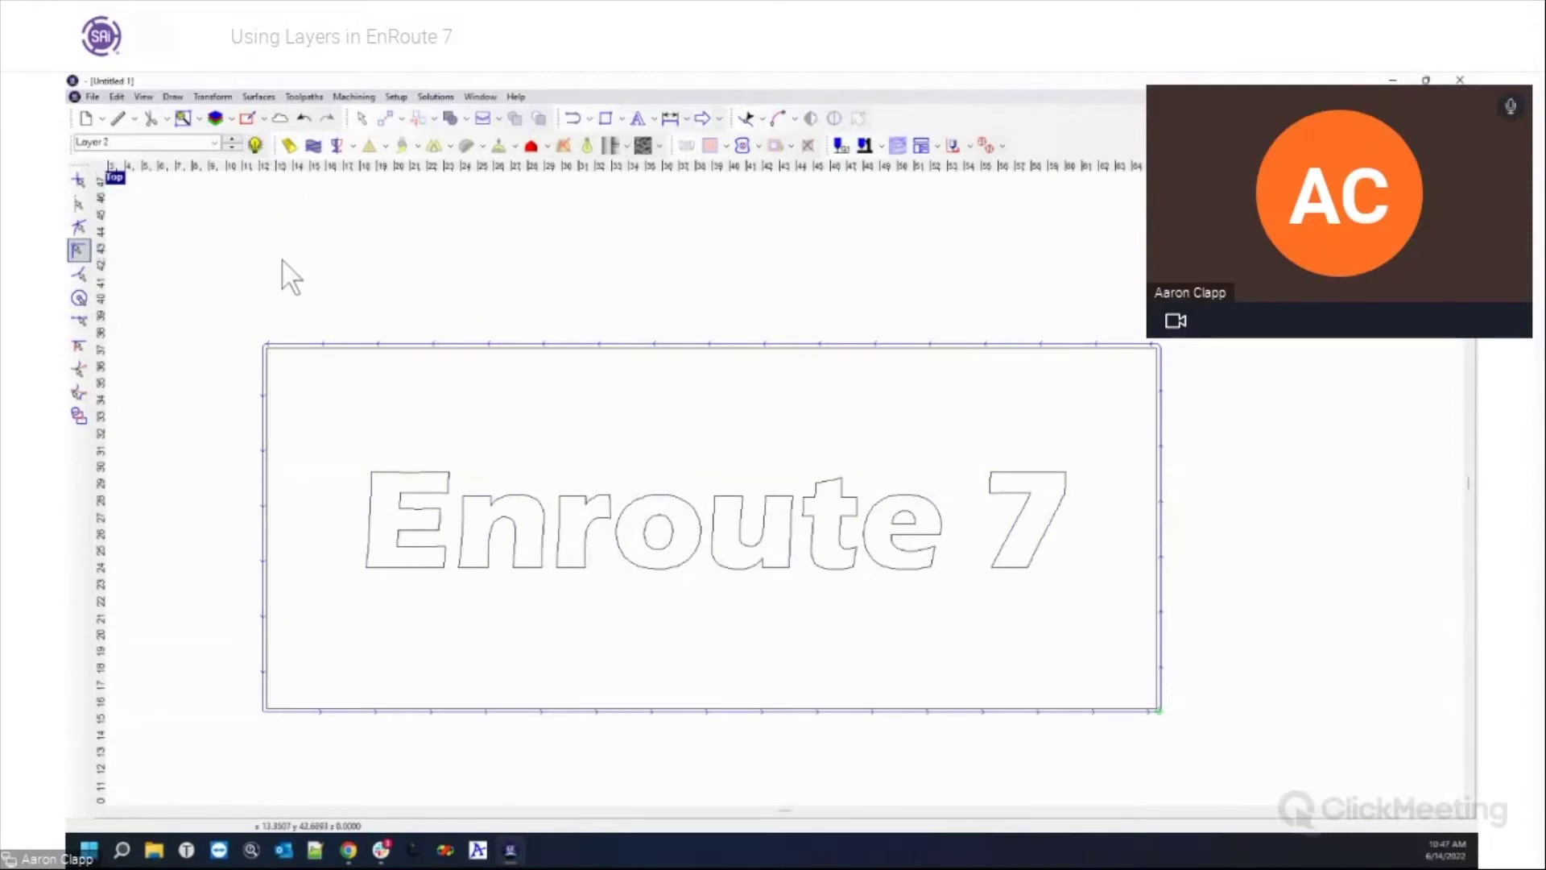
left_click(215, 142)
left_click(193, 161)
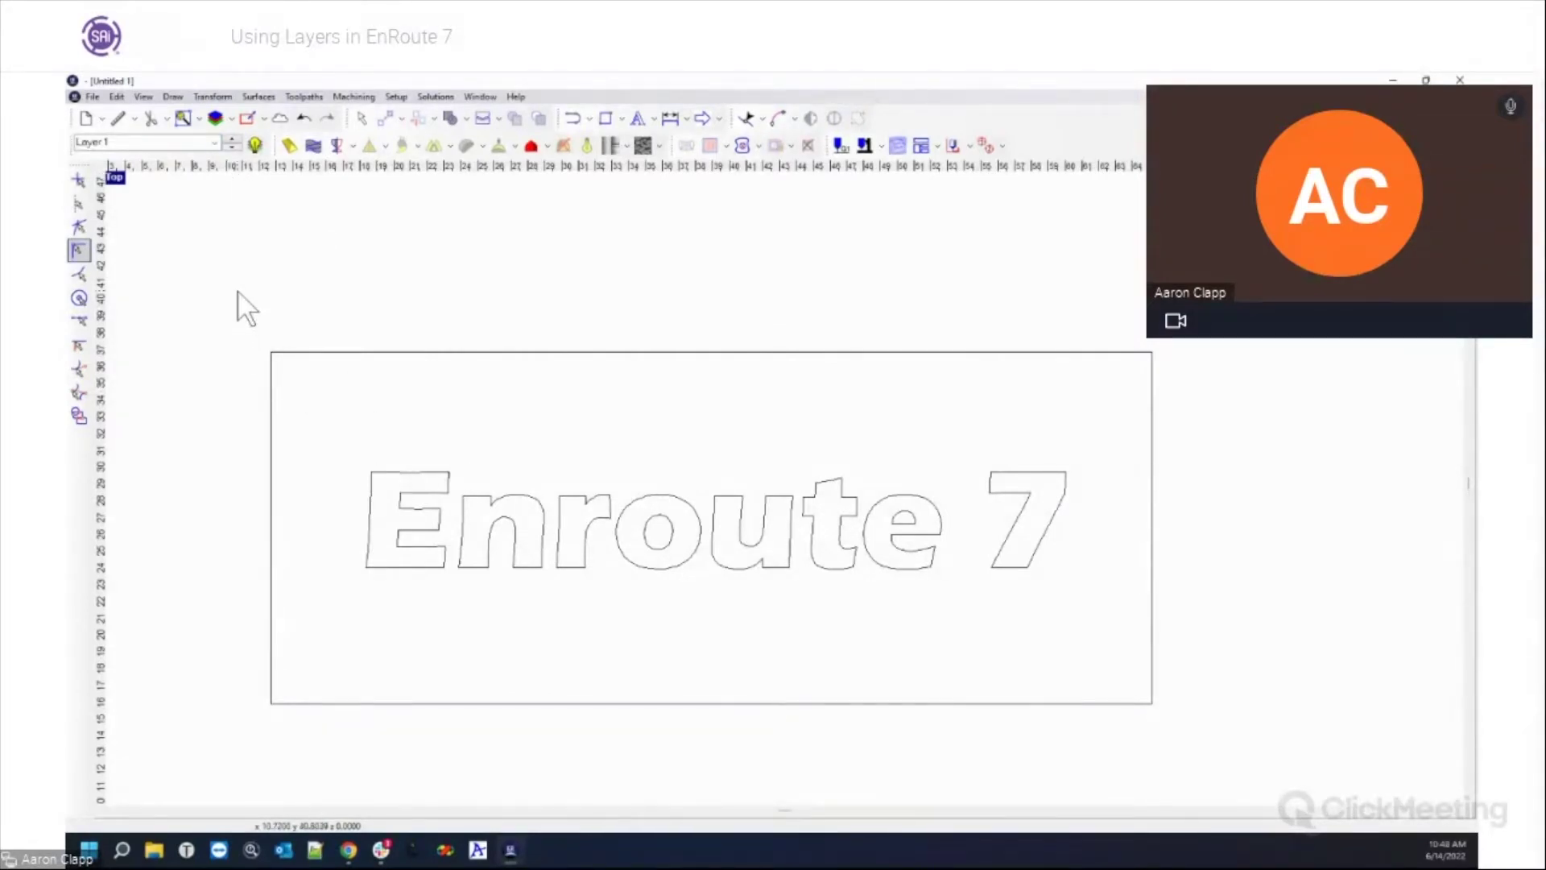
Step: Apply an Island Fill toolpath with the 1/2" end mill between the border and the text on Layer 1
left_click_drag(239, 292, 1135, 672)
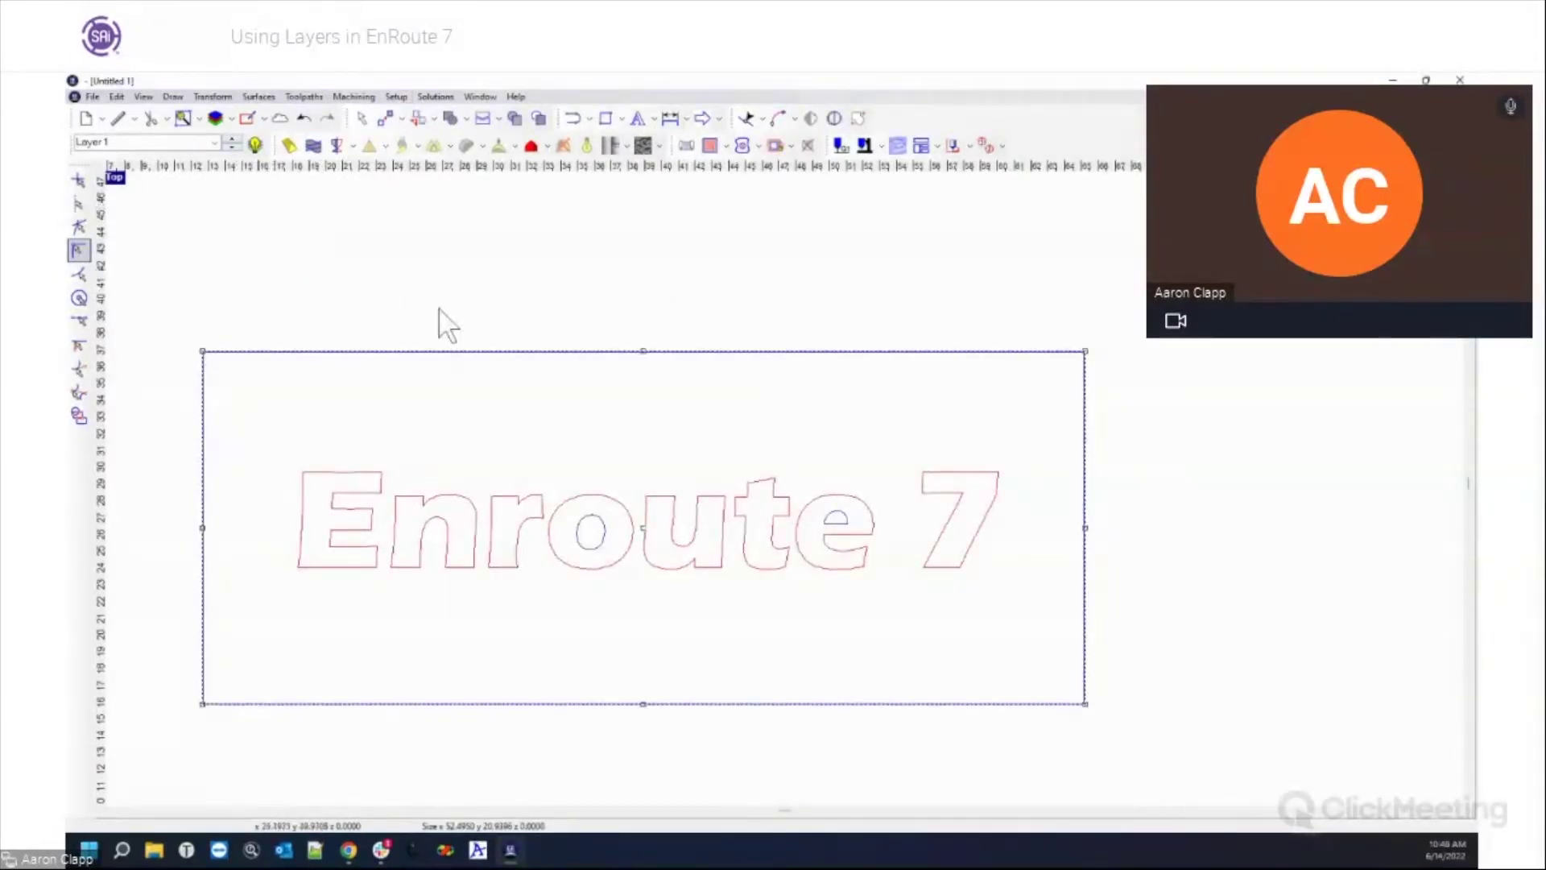
left_click(709, 146)
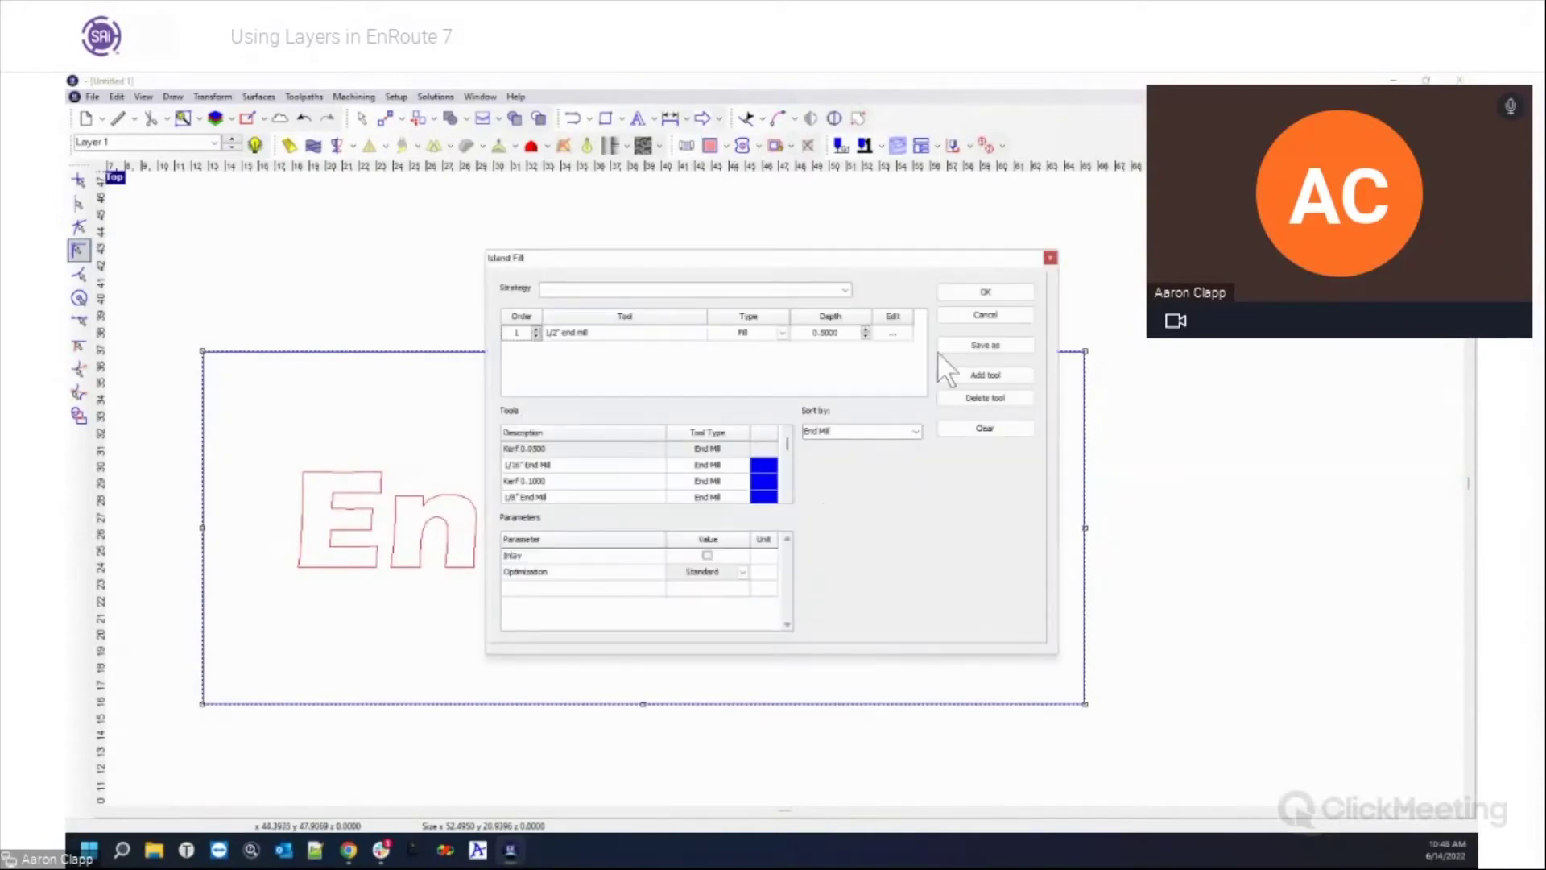
left_click(984, 292)
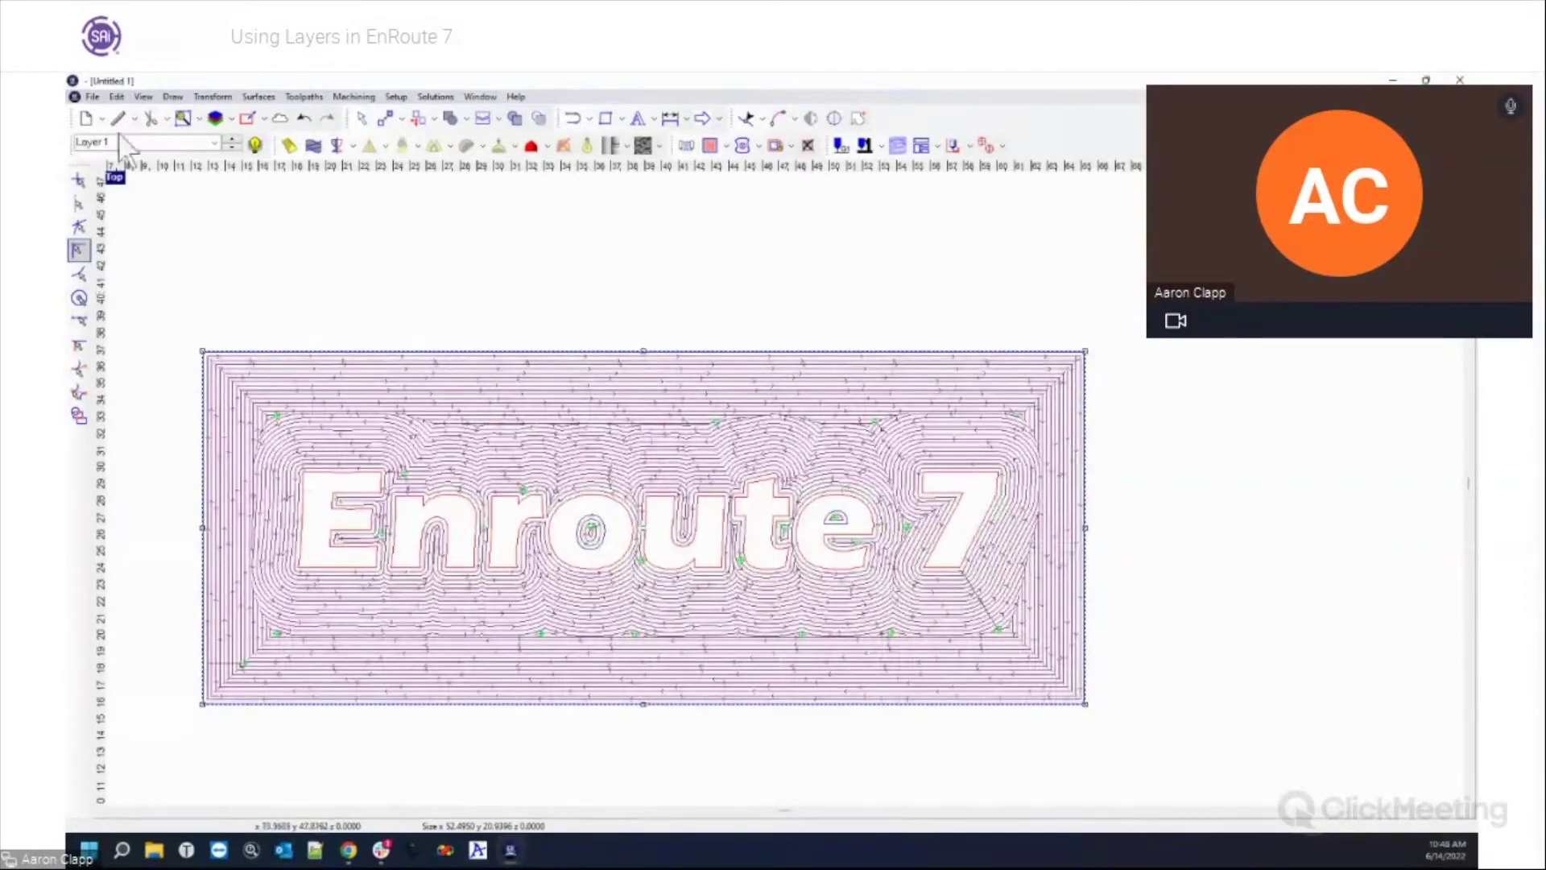
left_click(185, 262)
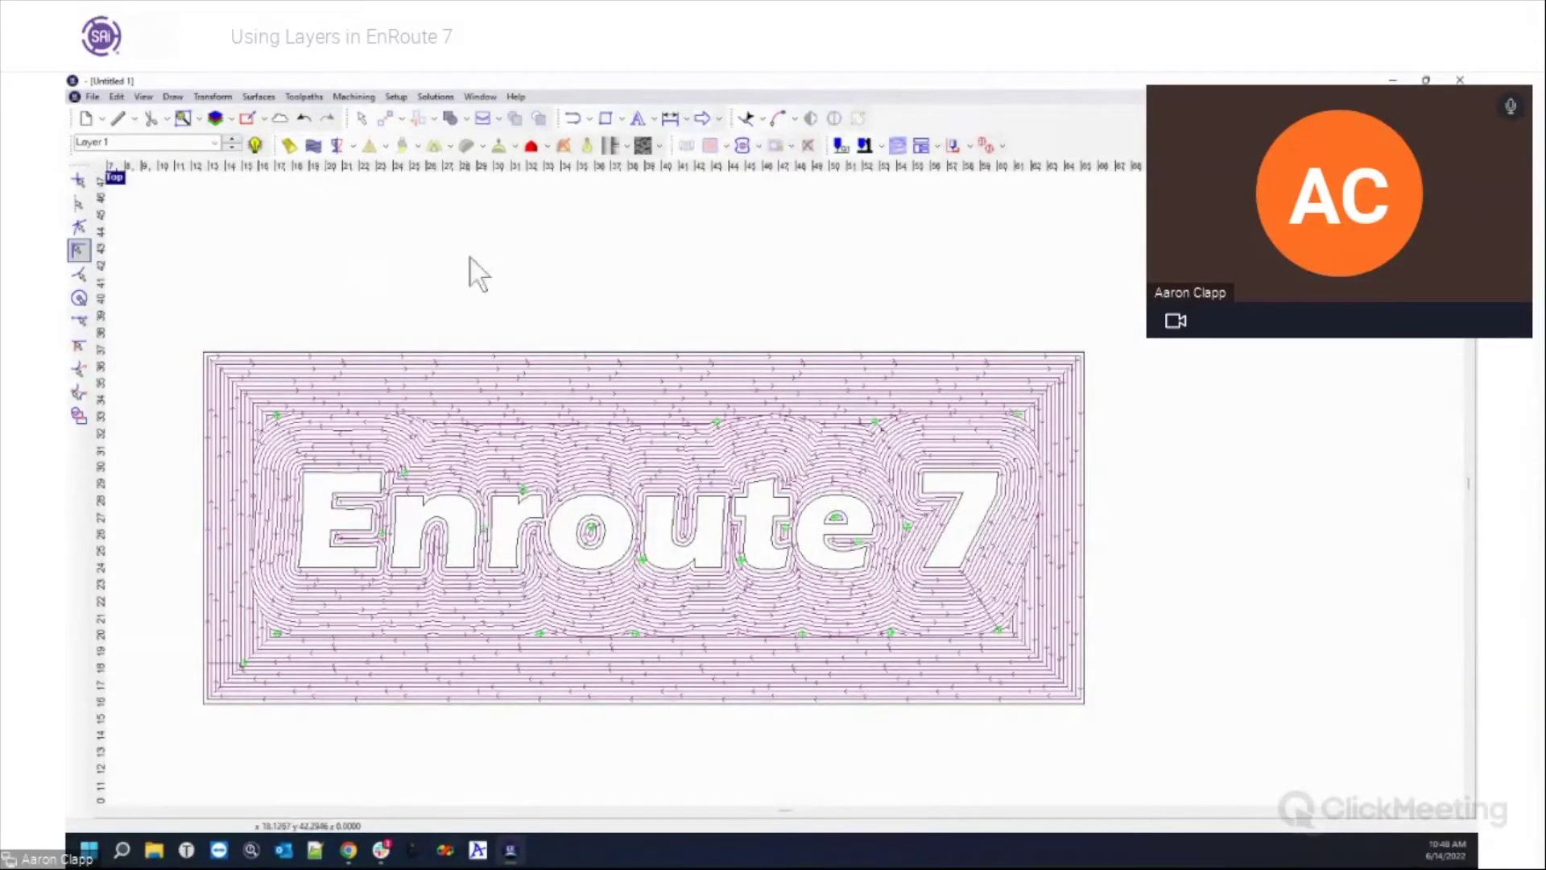
Step: Show all layers and delete the toolpaths from the whole sign design
left_click(253, 143)
left_click_drag(176, 301, 1224, 785)
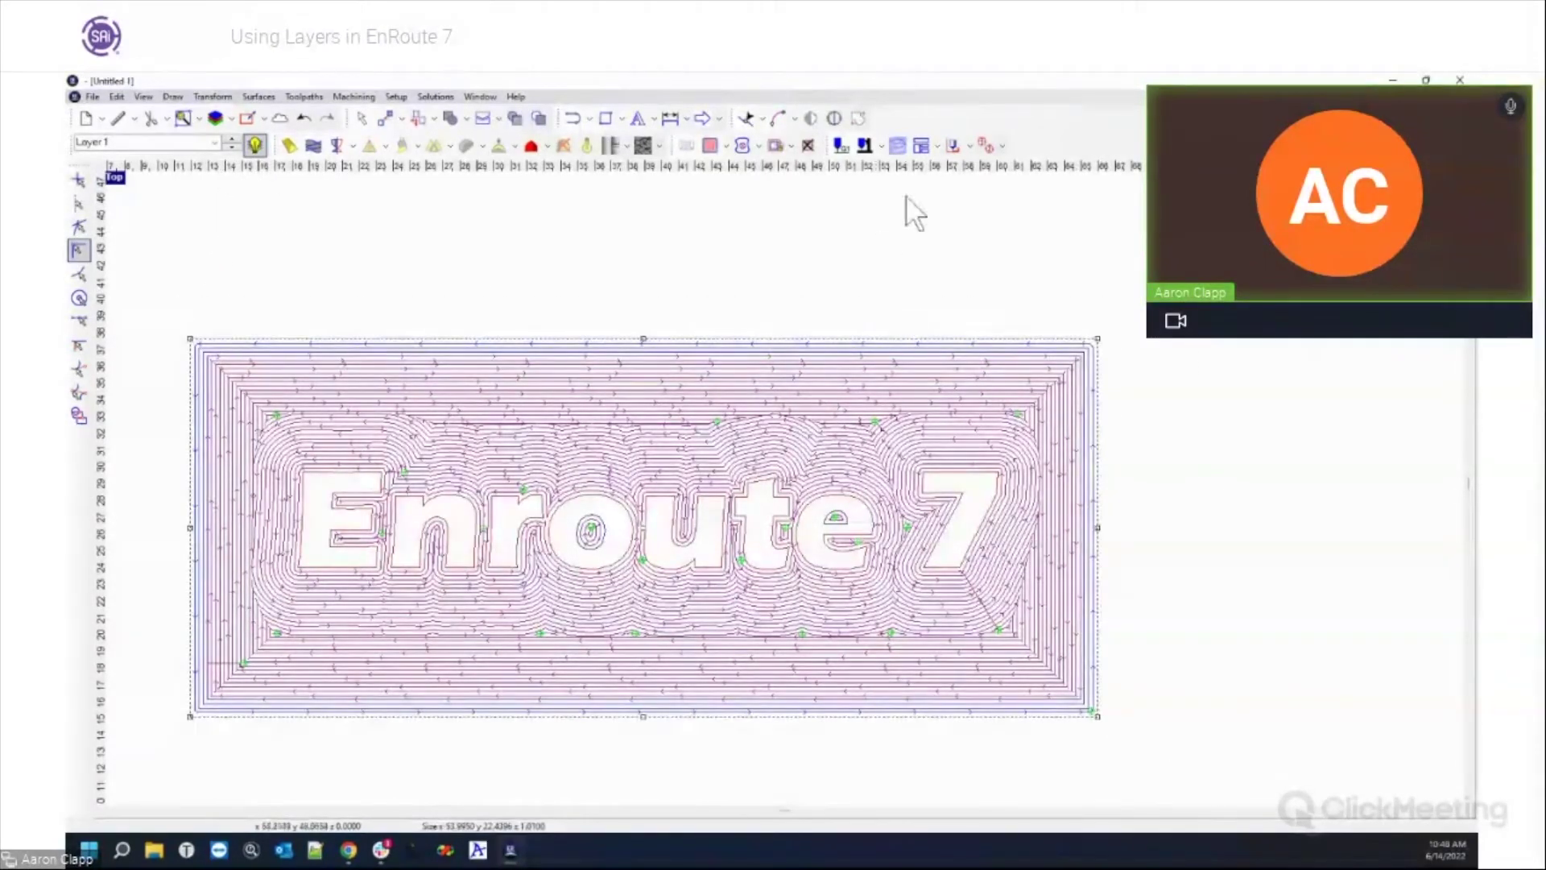
left_click(809, 145)
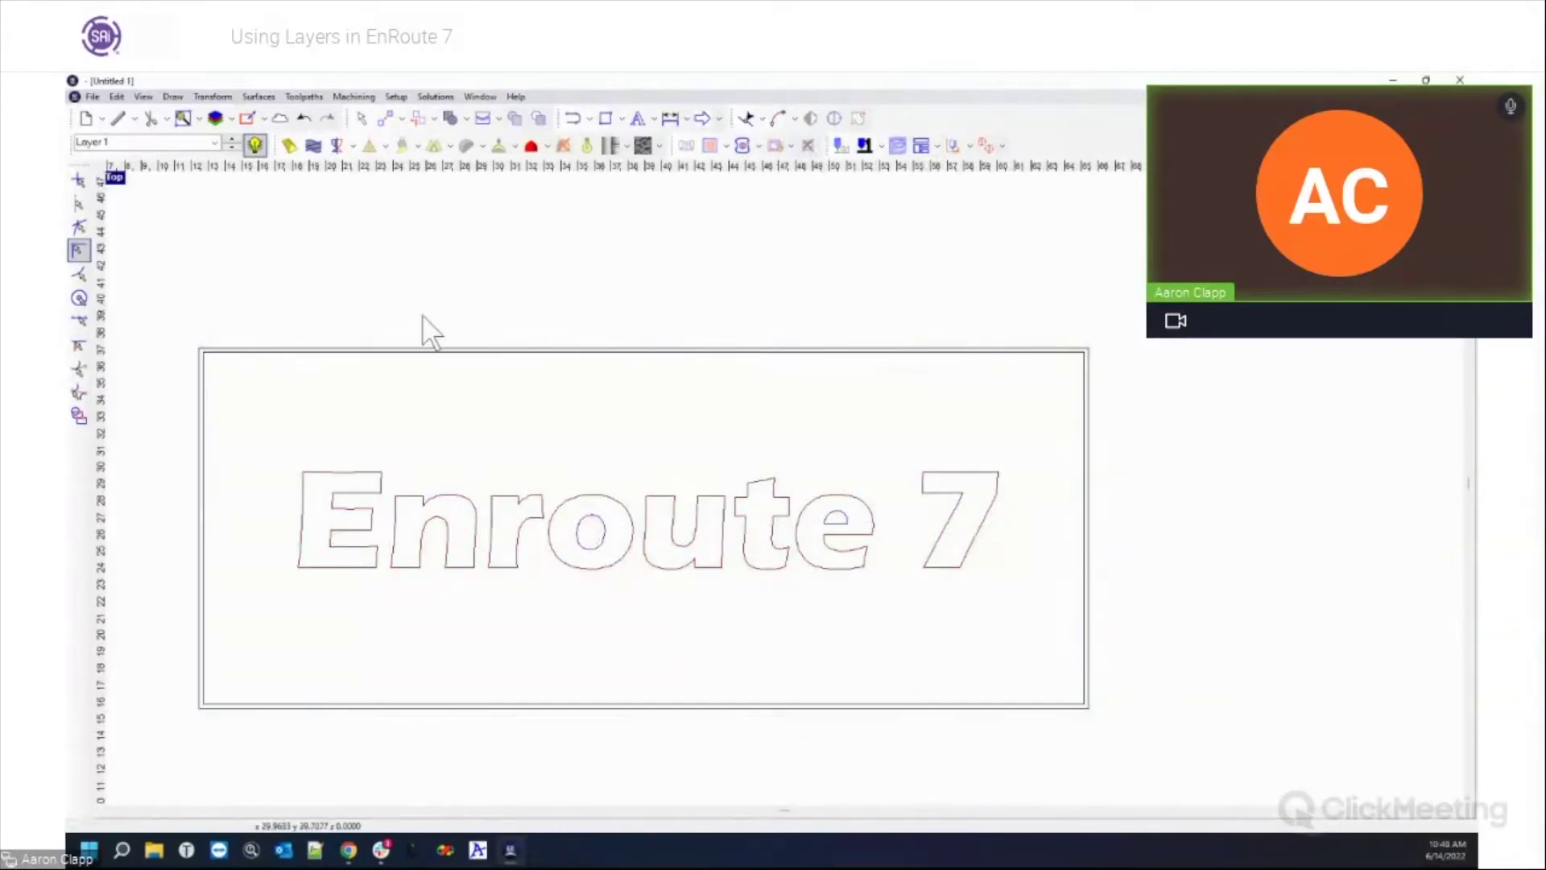
Step: Delete the sign's outer offset border and cut the remaining border and text from the drawing
mouse_move(178, 305)
left_mouse_down()
mouse_move(1128, 742)
mouse_move(1153, 769)
left_mouse_up()
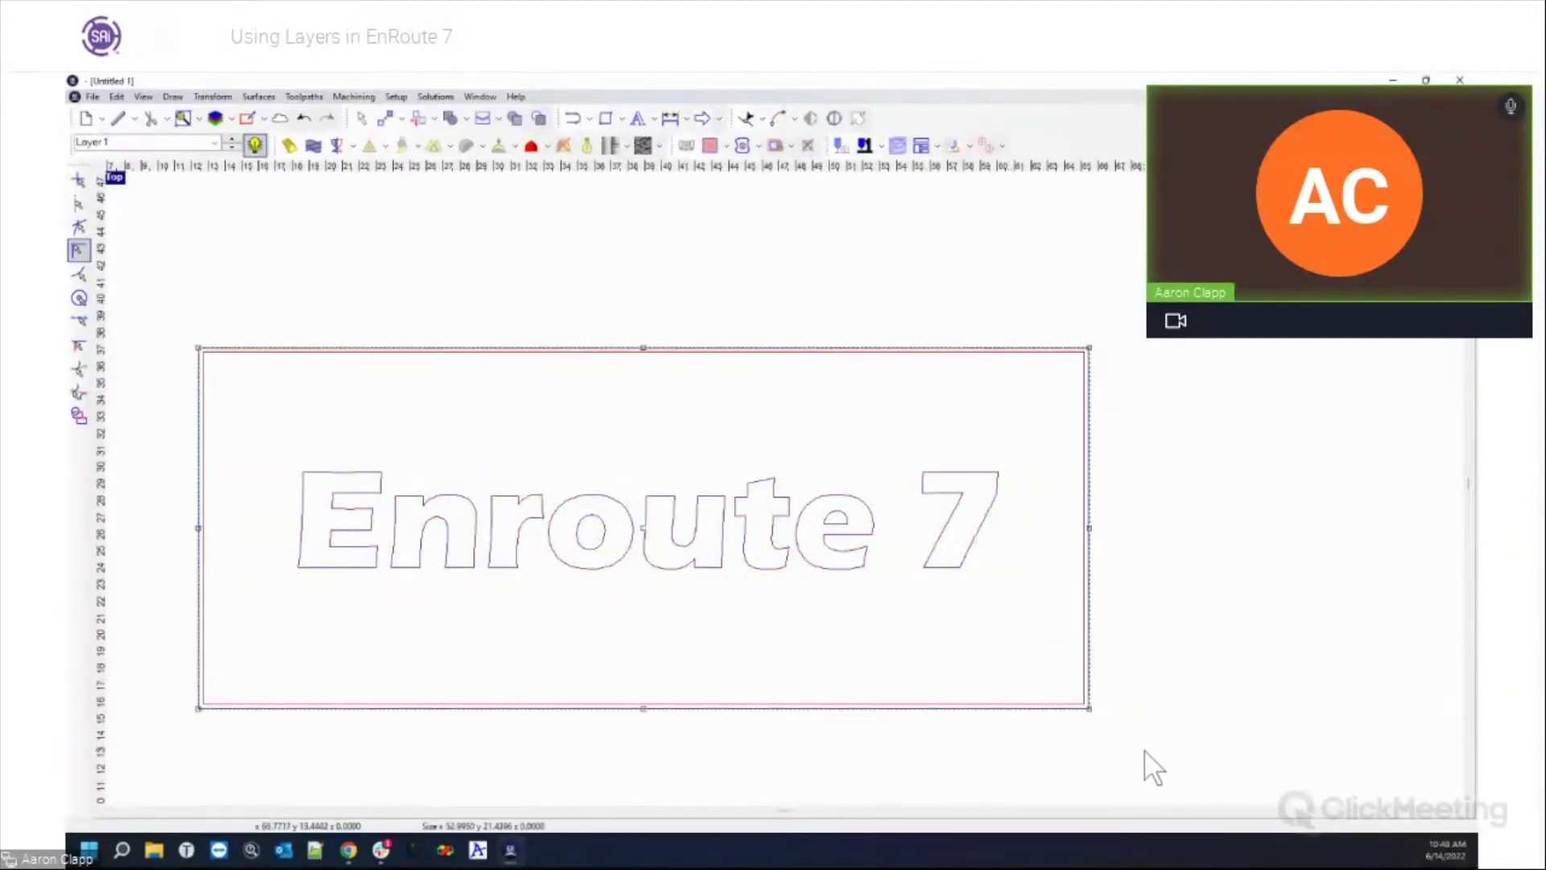
left_click(939, 345)
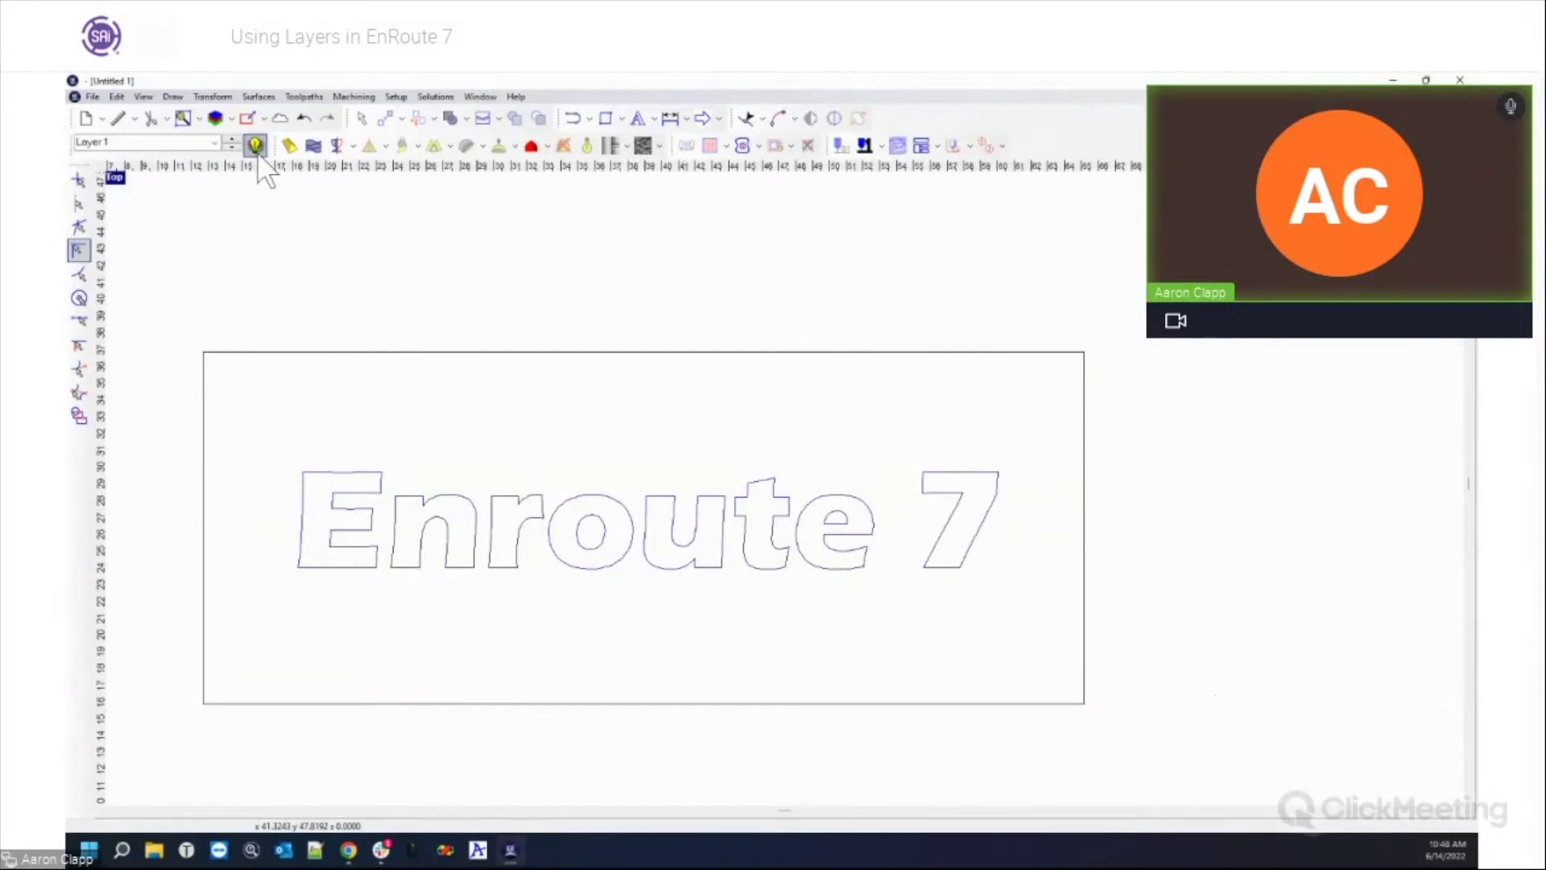
mouse_move(184, 322)
left_mouse_down()
mouse_move(1047, 705)
mouse_move(1157, 736)
left_mouse_up()
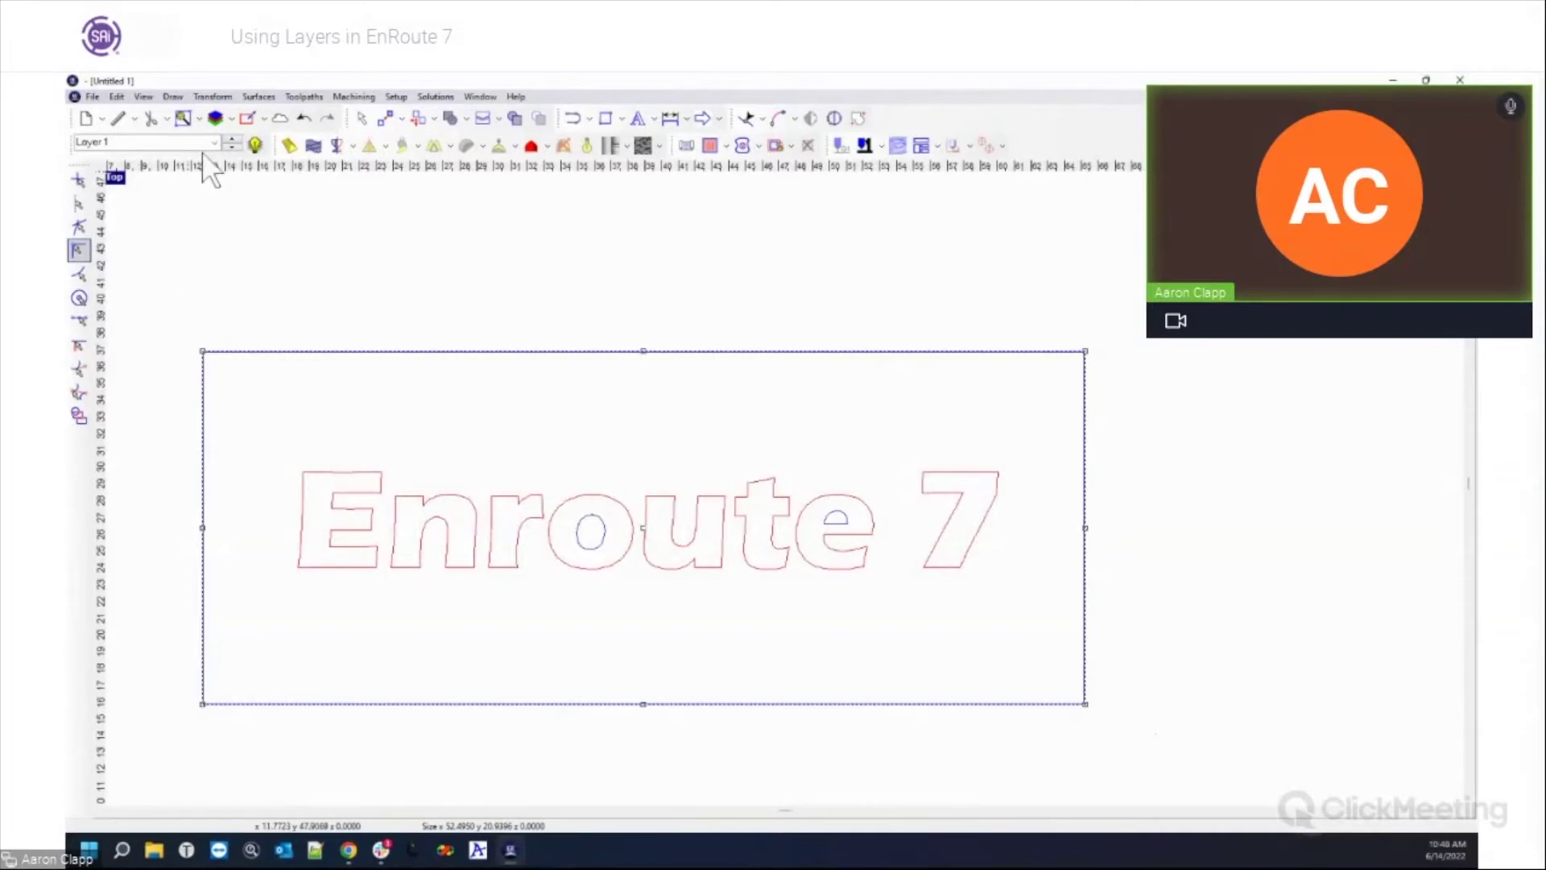
left_click(283, 273)
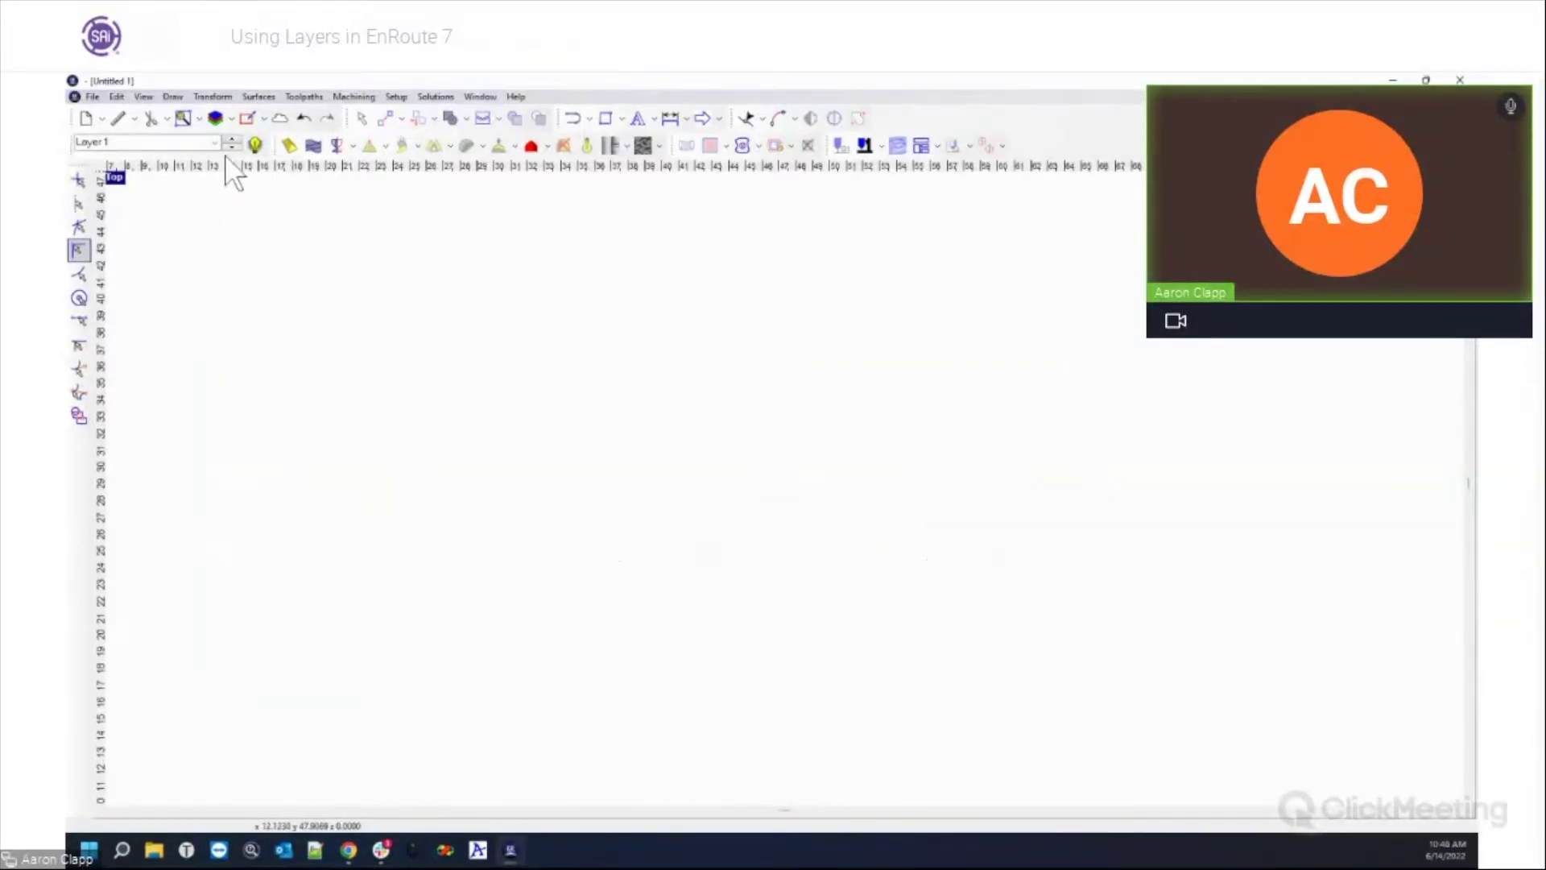
mouse_move(173, 278)
left_mouse_down()
mouse_move(432, 448)
mouse_move(1160, 749)
left_mouse_up()
key("Delete")
Step: Make Layer 1 current and paste the border and Enroute 7 text onto the active layer
left_click(215, 143)
left_click(194, 165)
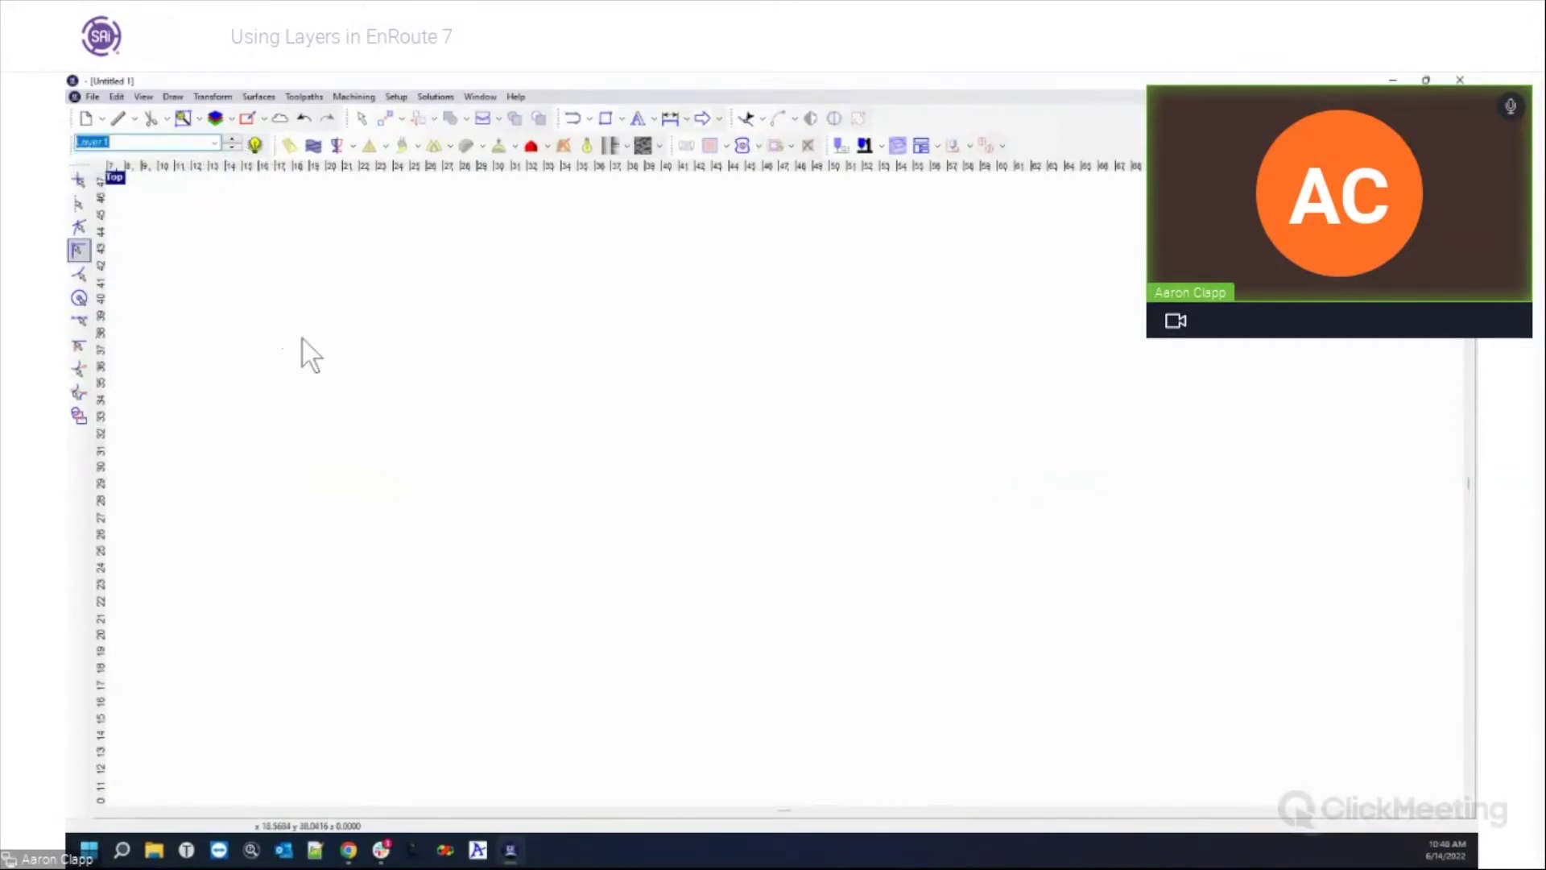
right_click(330, 396)
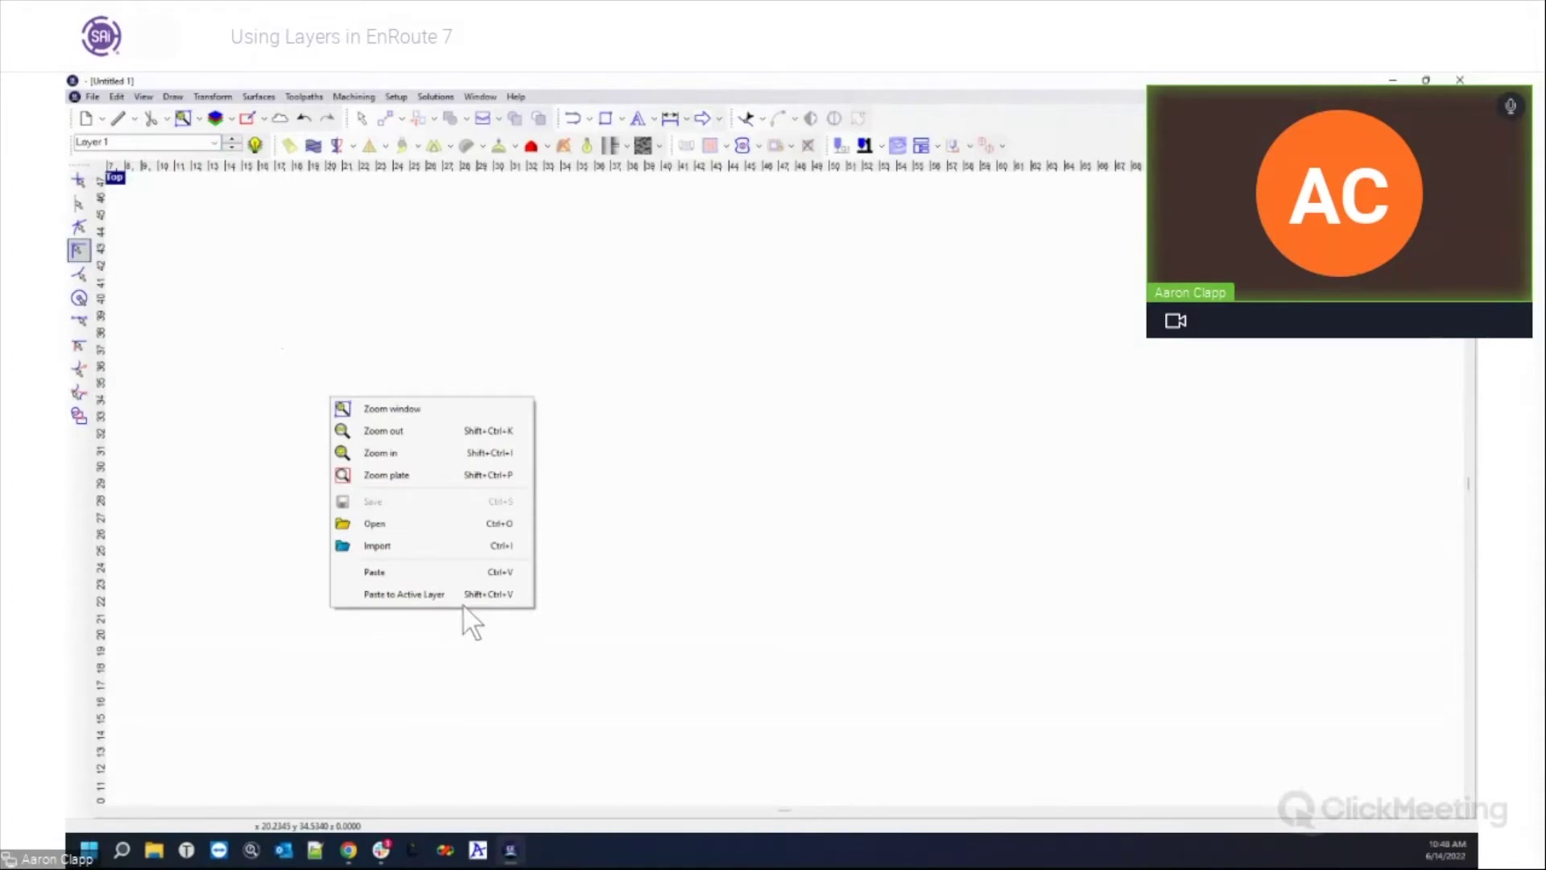
left_click(462, 596)
Step: Apply a Routing Offset toolpath to the outside of the border rectangle
left_click(1198, 525)
scroll(1168, 522, "down", 2)
scroll(1074, 503, "up", 2)
left_click(811, 381)
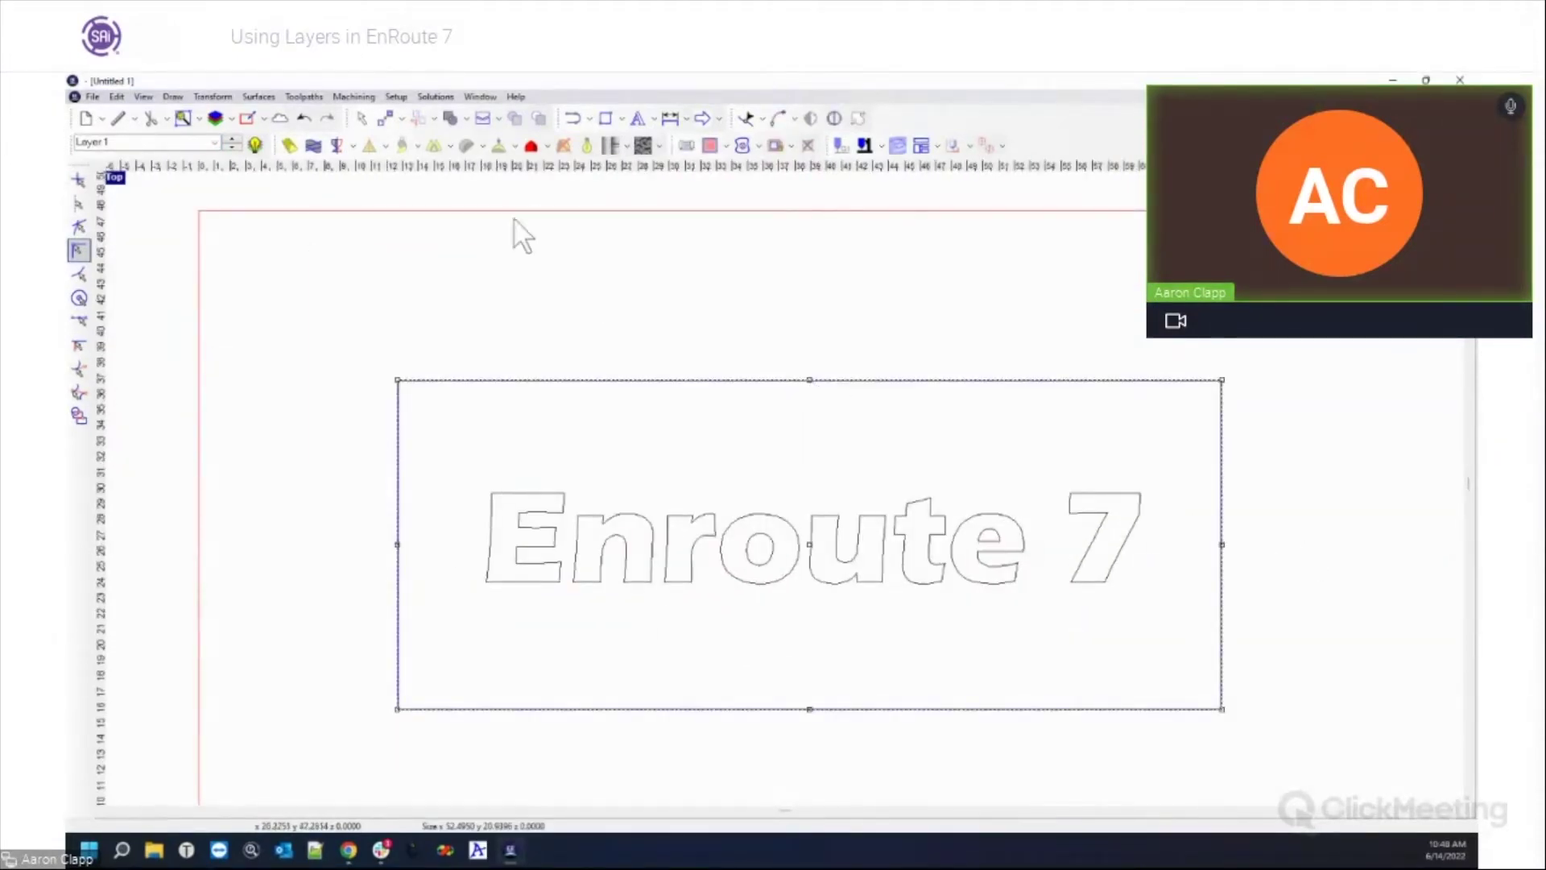
left_click(727, 147)
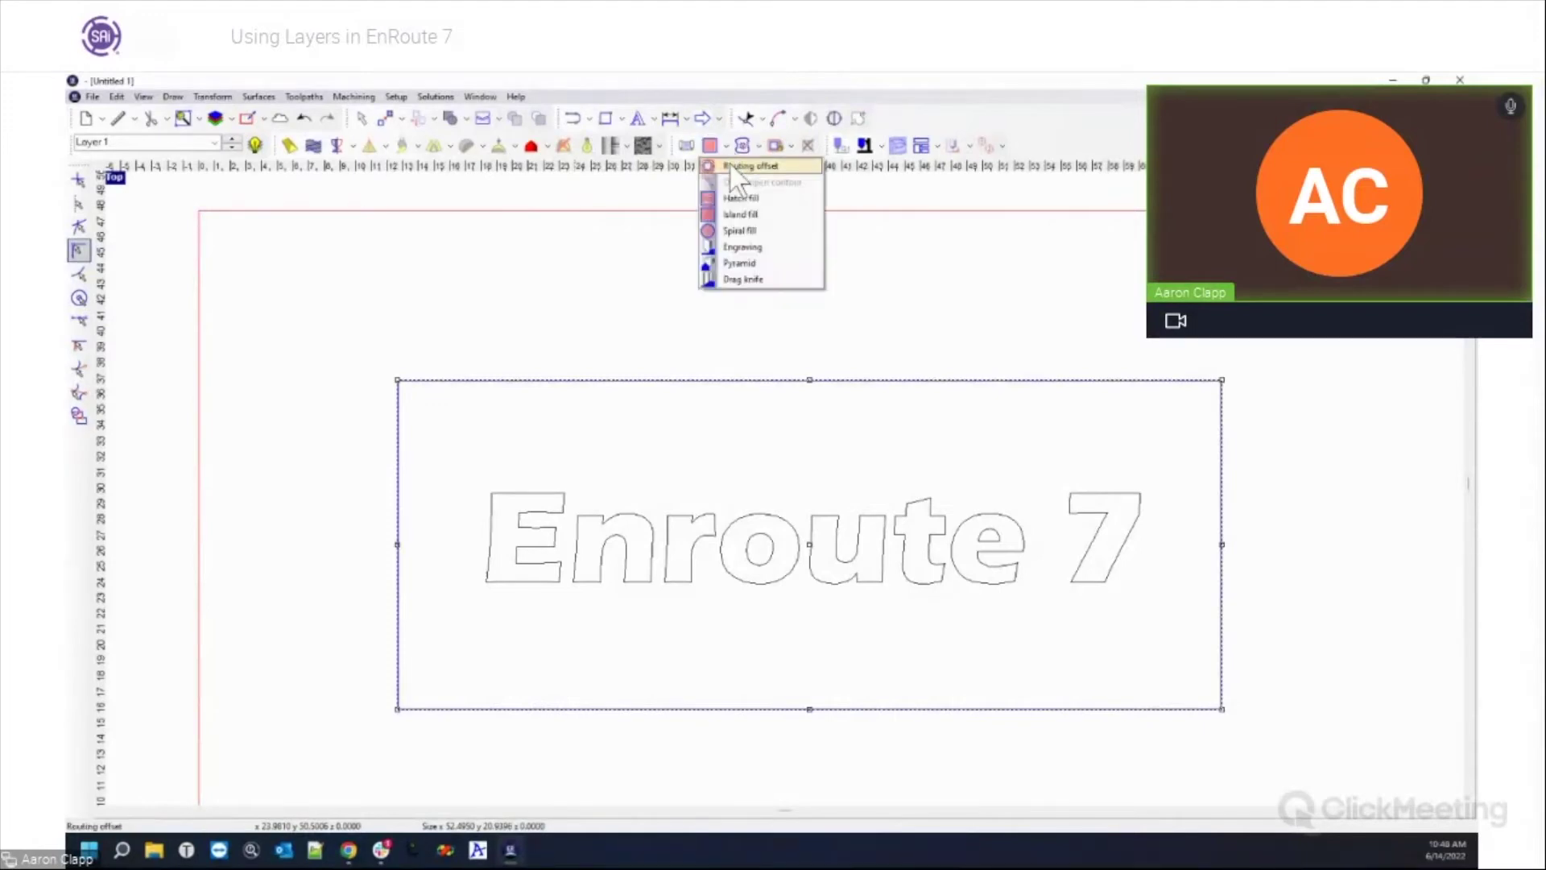
left_click(728, 161)
left_click(1012, 304)
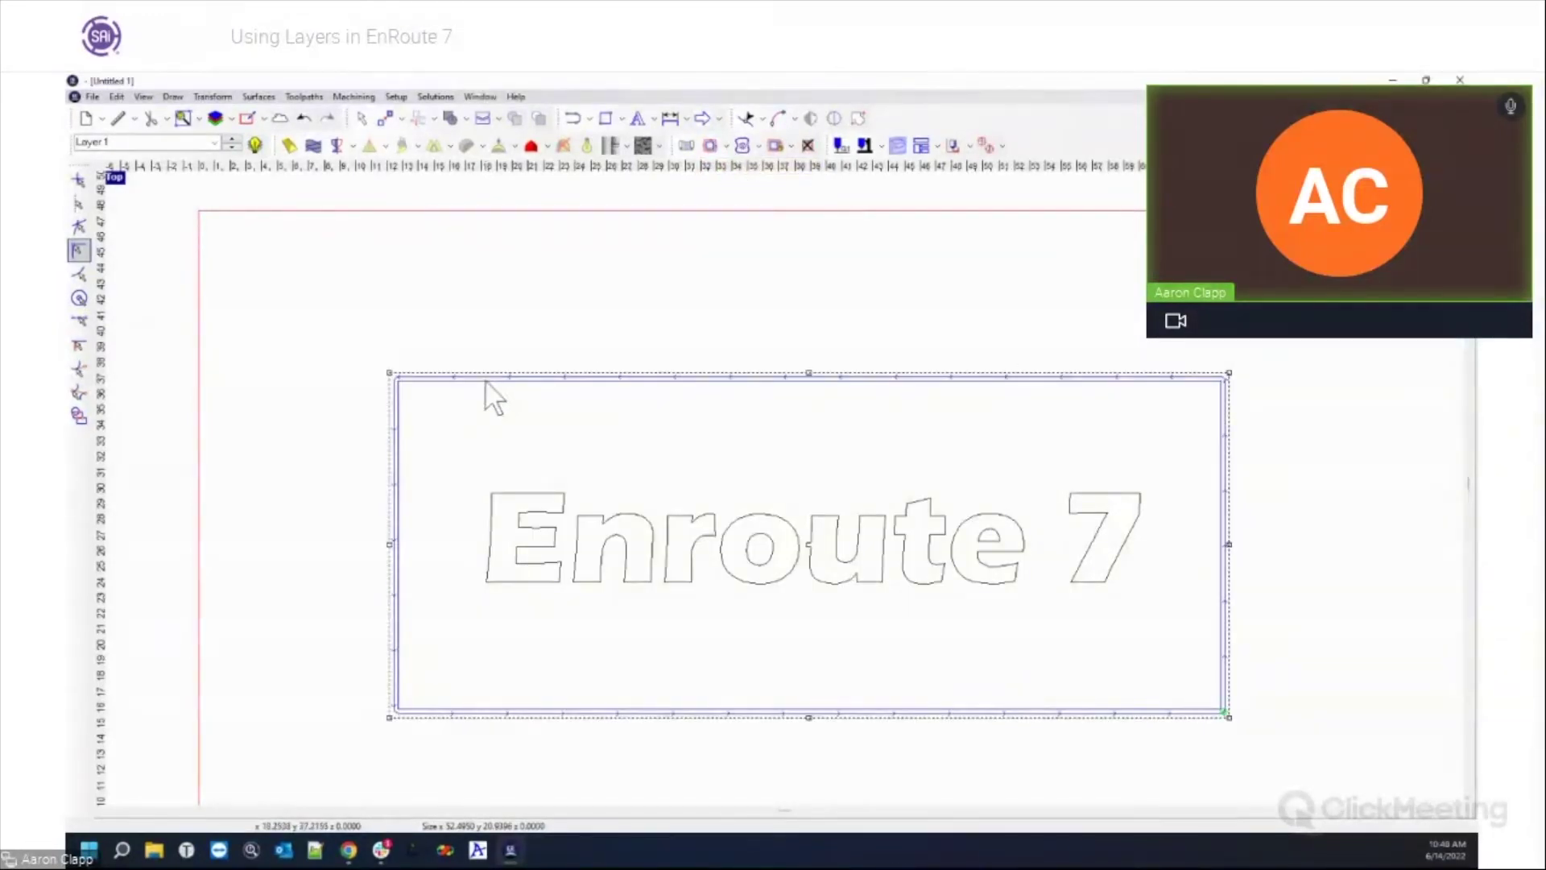
Step: Apply an Island Fill with the 1/2" end mill to the offset border and the text together
left_click_drag(331, 327, 1263, 752)
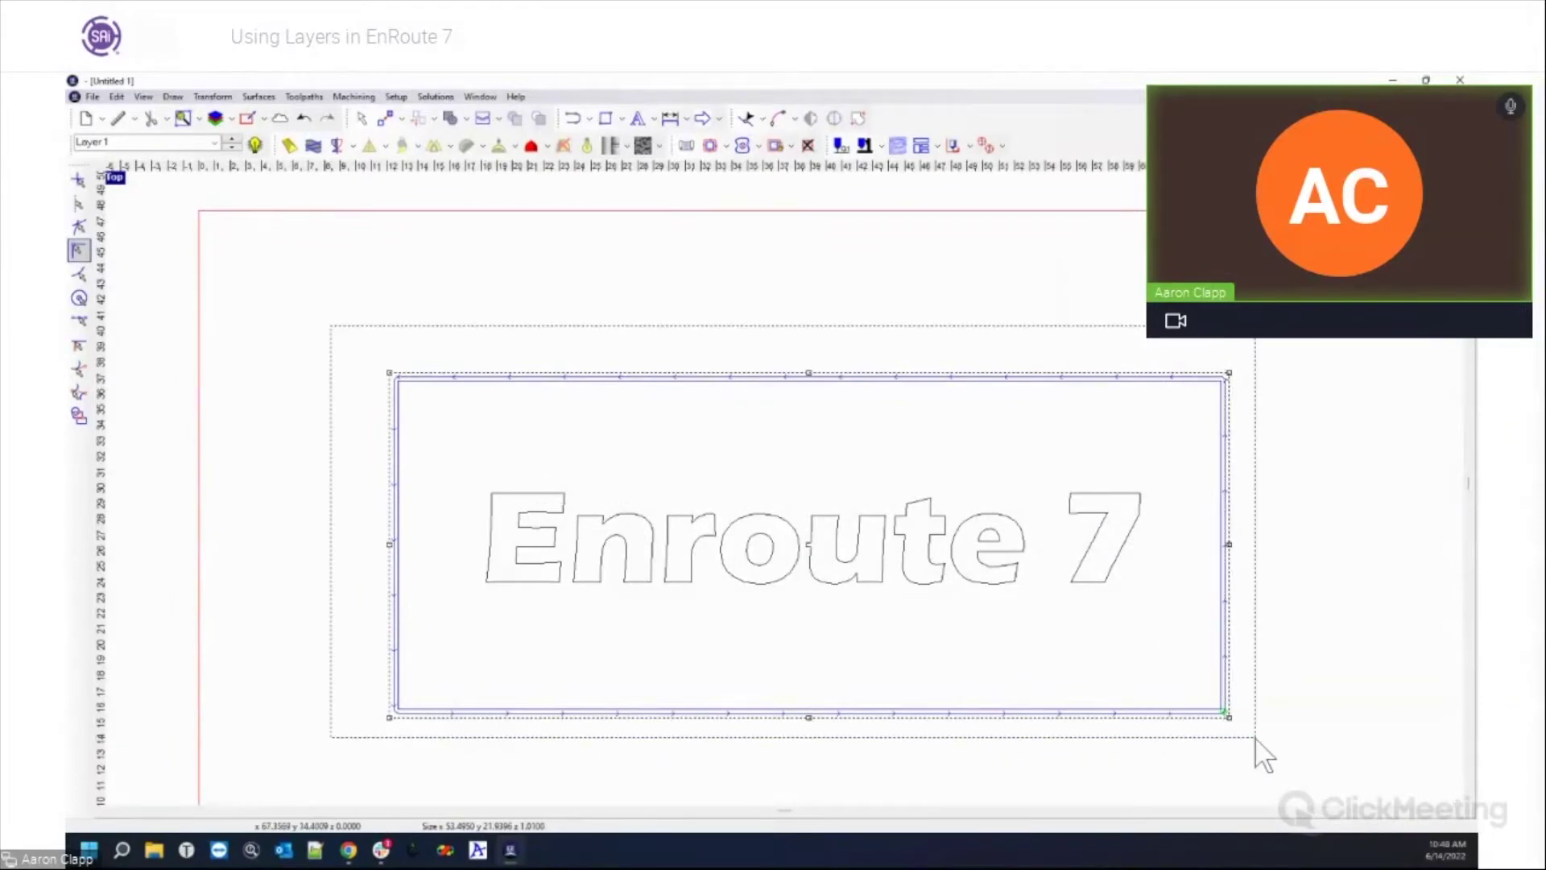
left_click(725, 145)
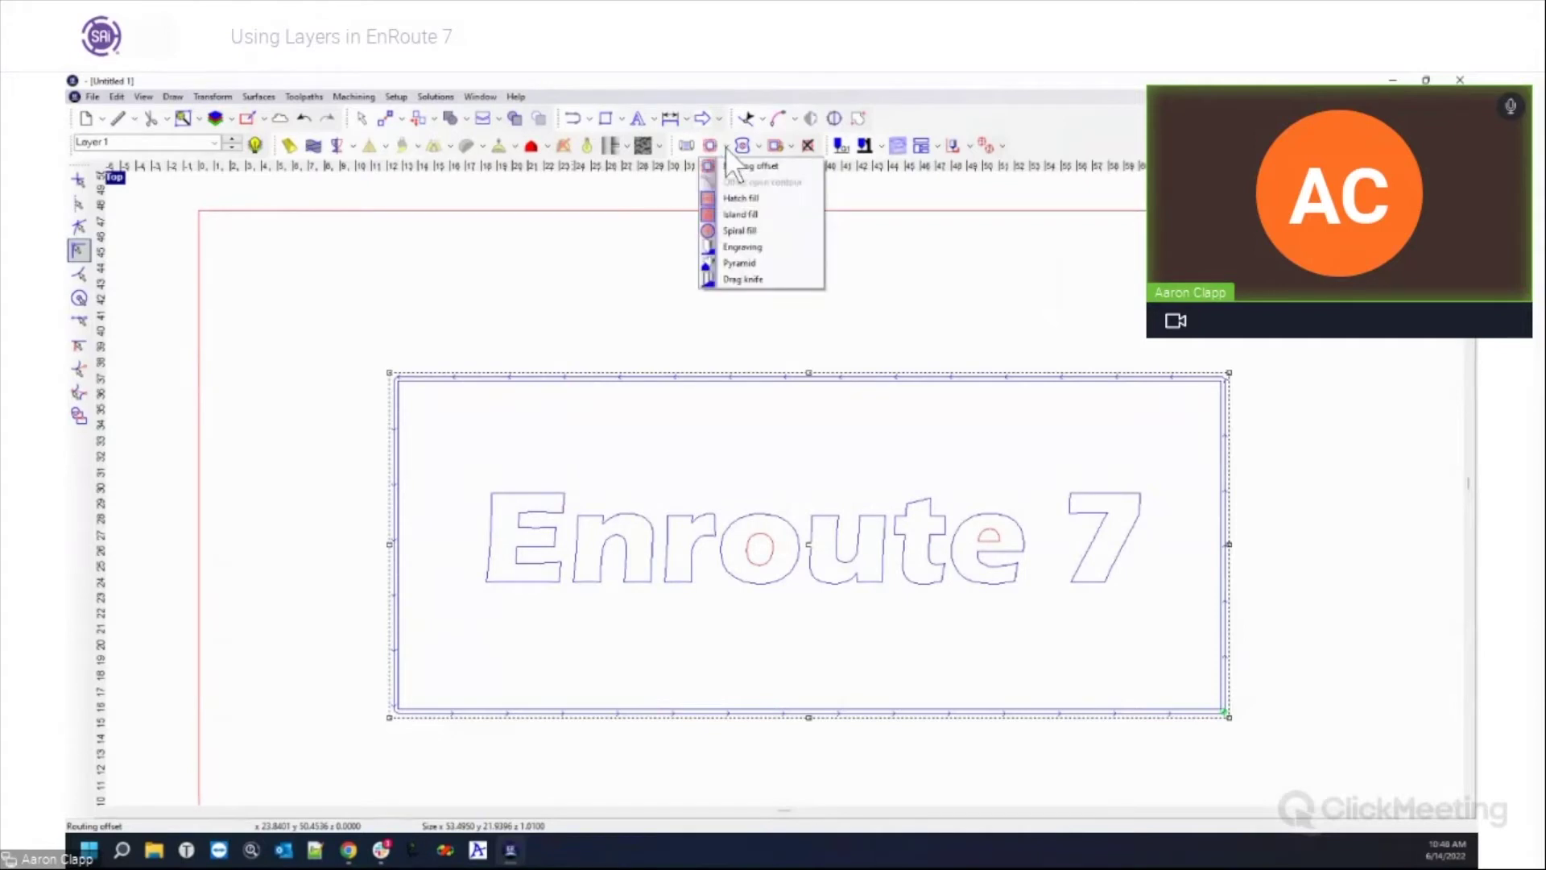
left_click(731, 205)
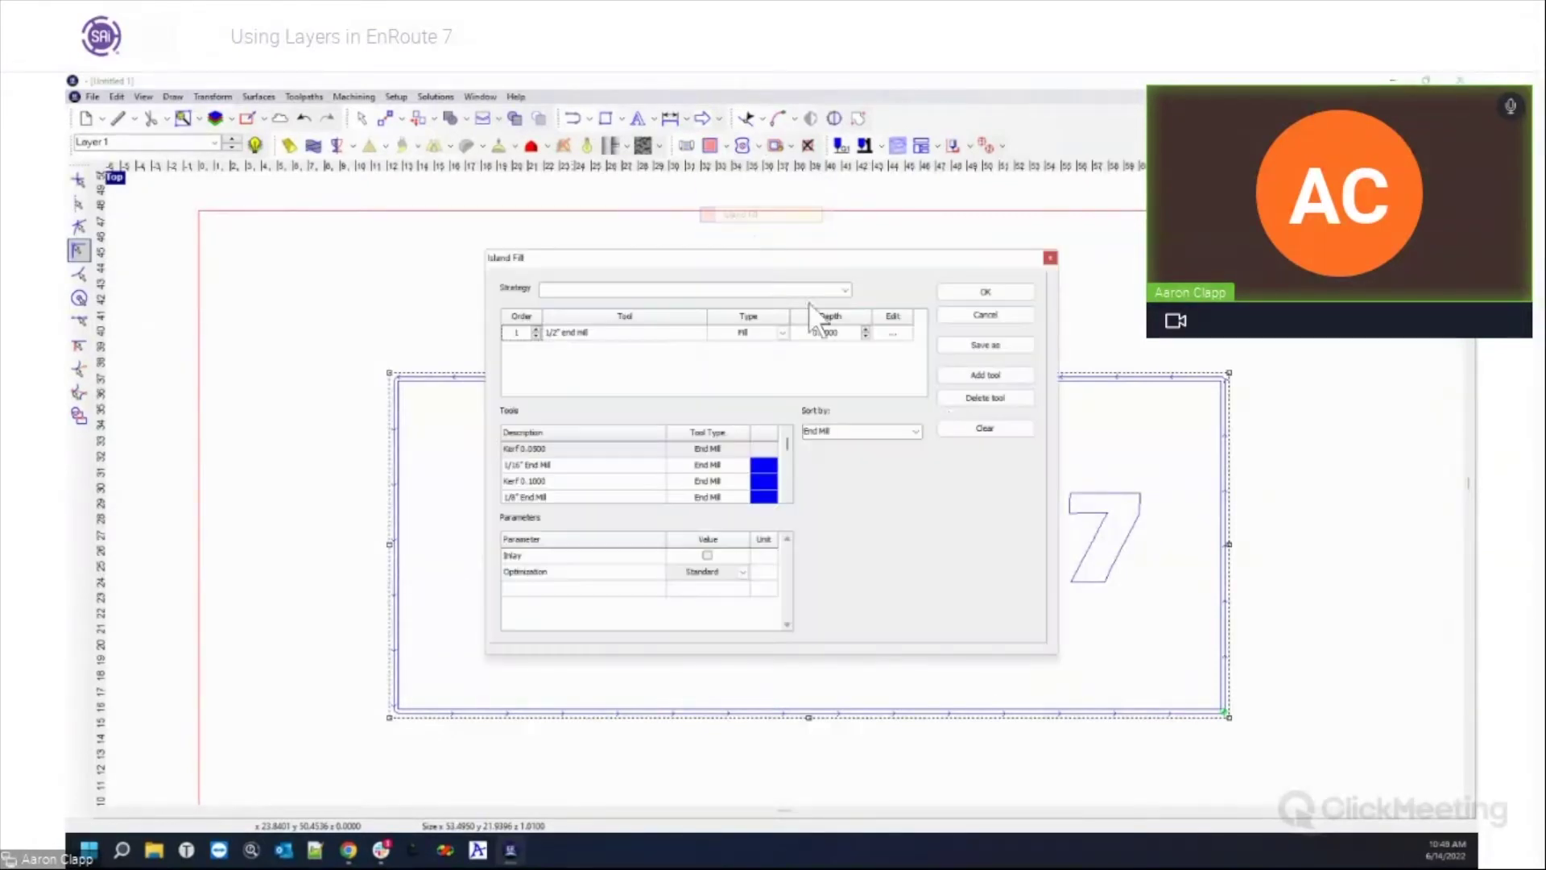
left_click(981, 290)
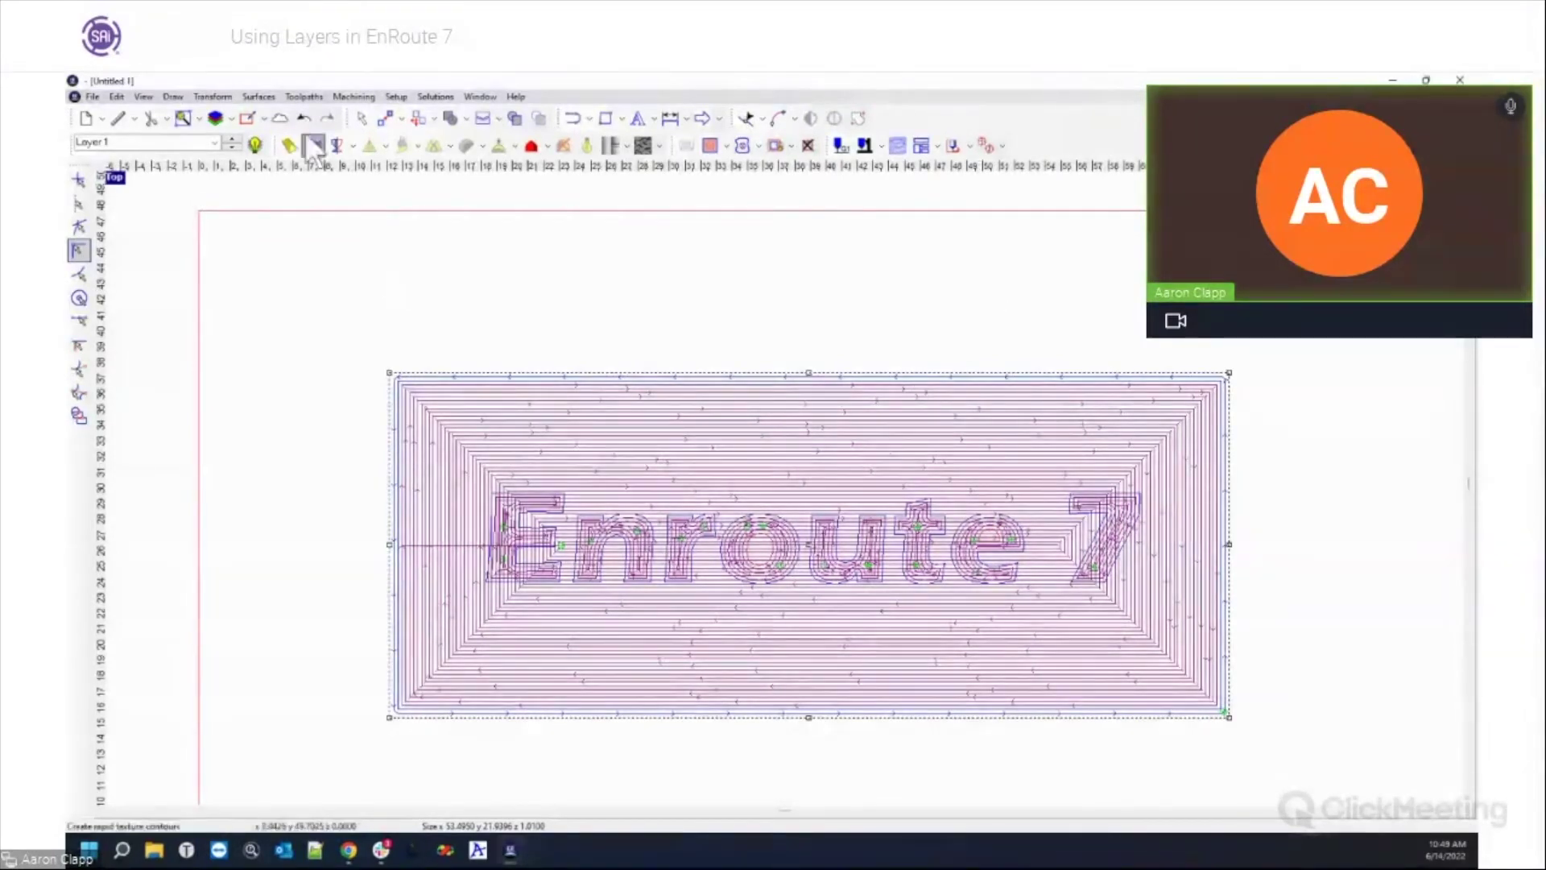
Step: Check the other layer, return to Layer 1, and examine the fill paths around the border corner and text
left_click(214, 142)
left_click(201, 170)
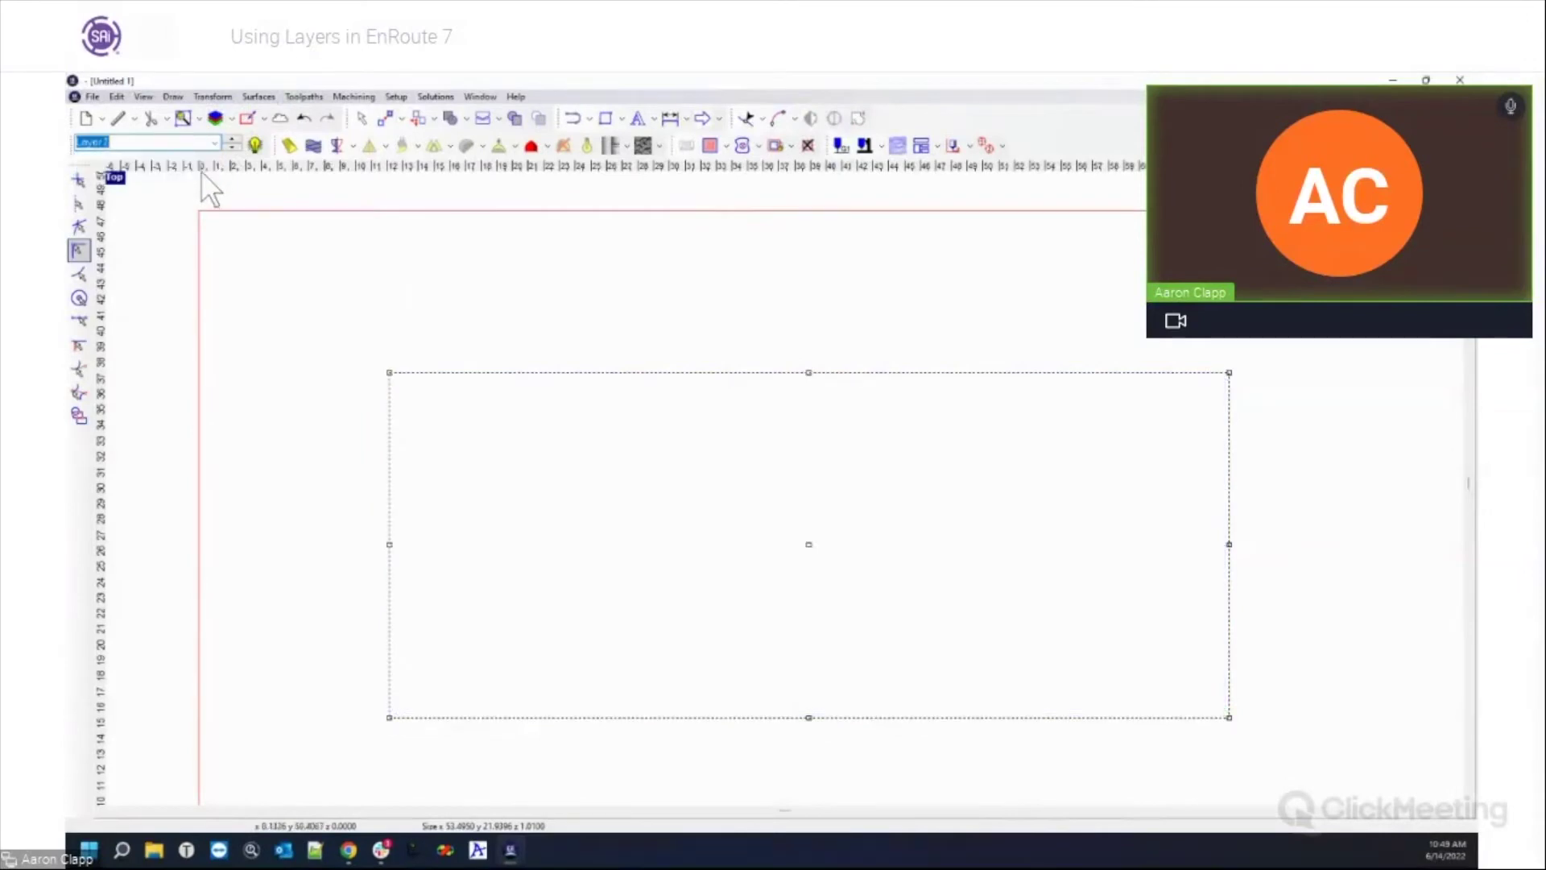
left_click(215, 142)
left_click(201, 157)
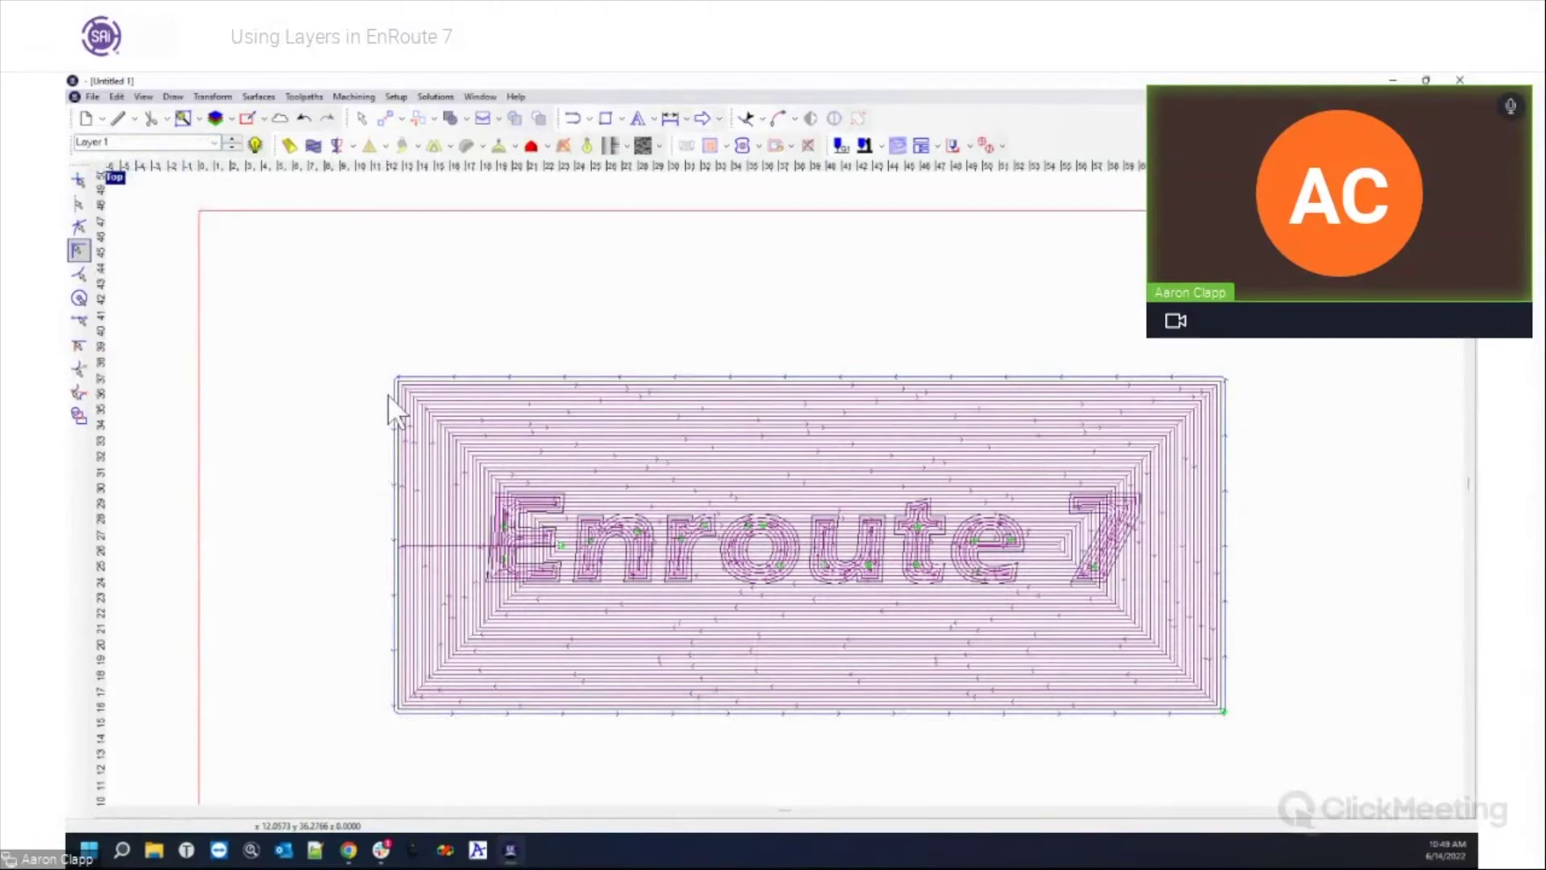
scroll(395, 407, "up", 3)
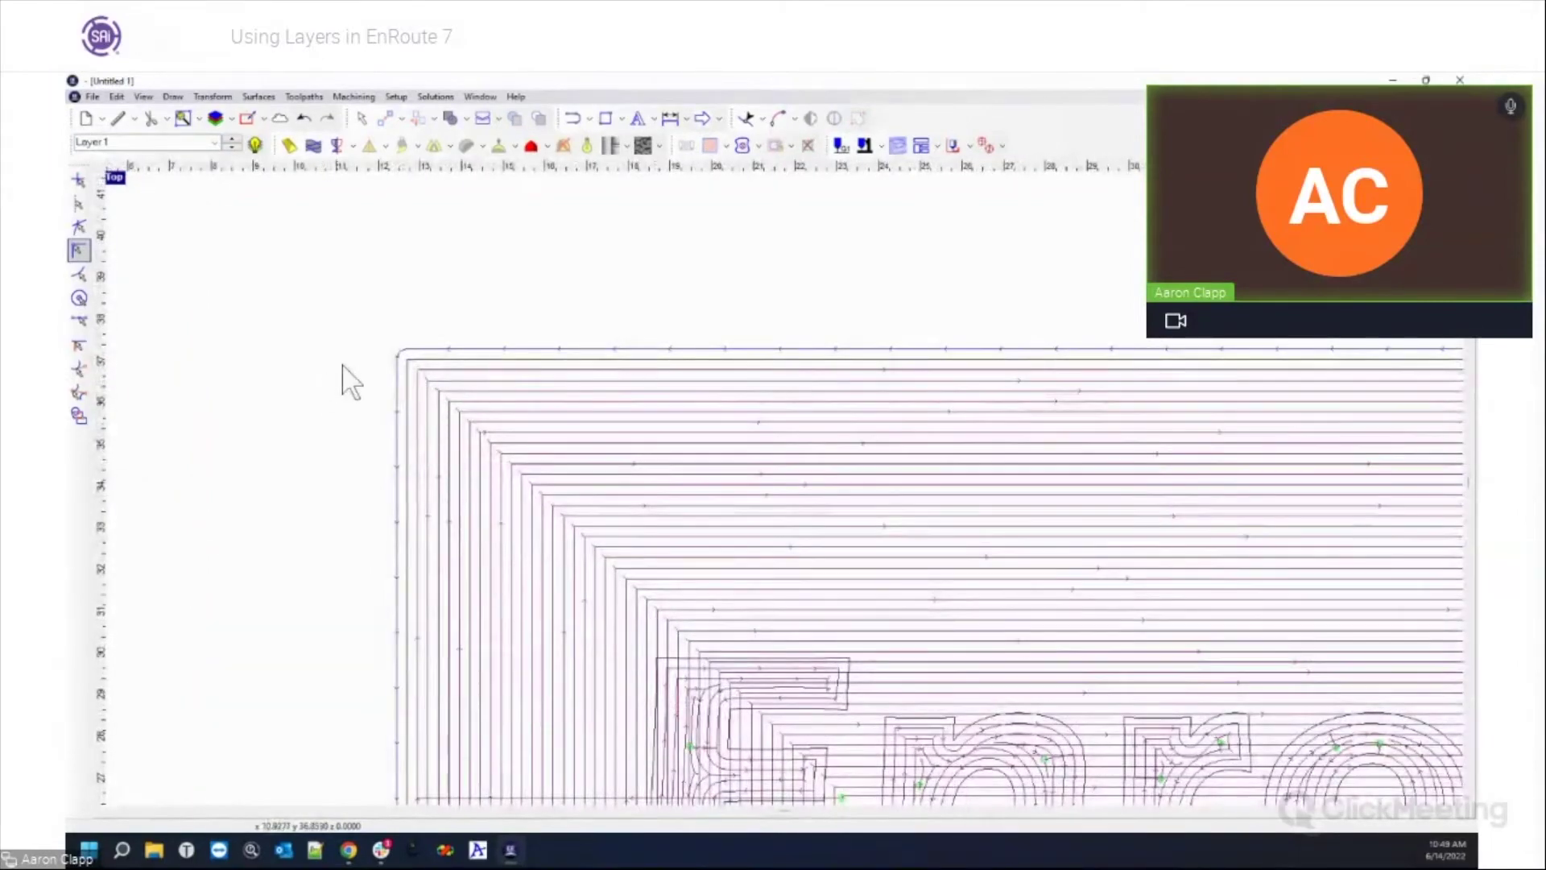
scroll(338, 492, "down", 4)
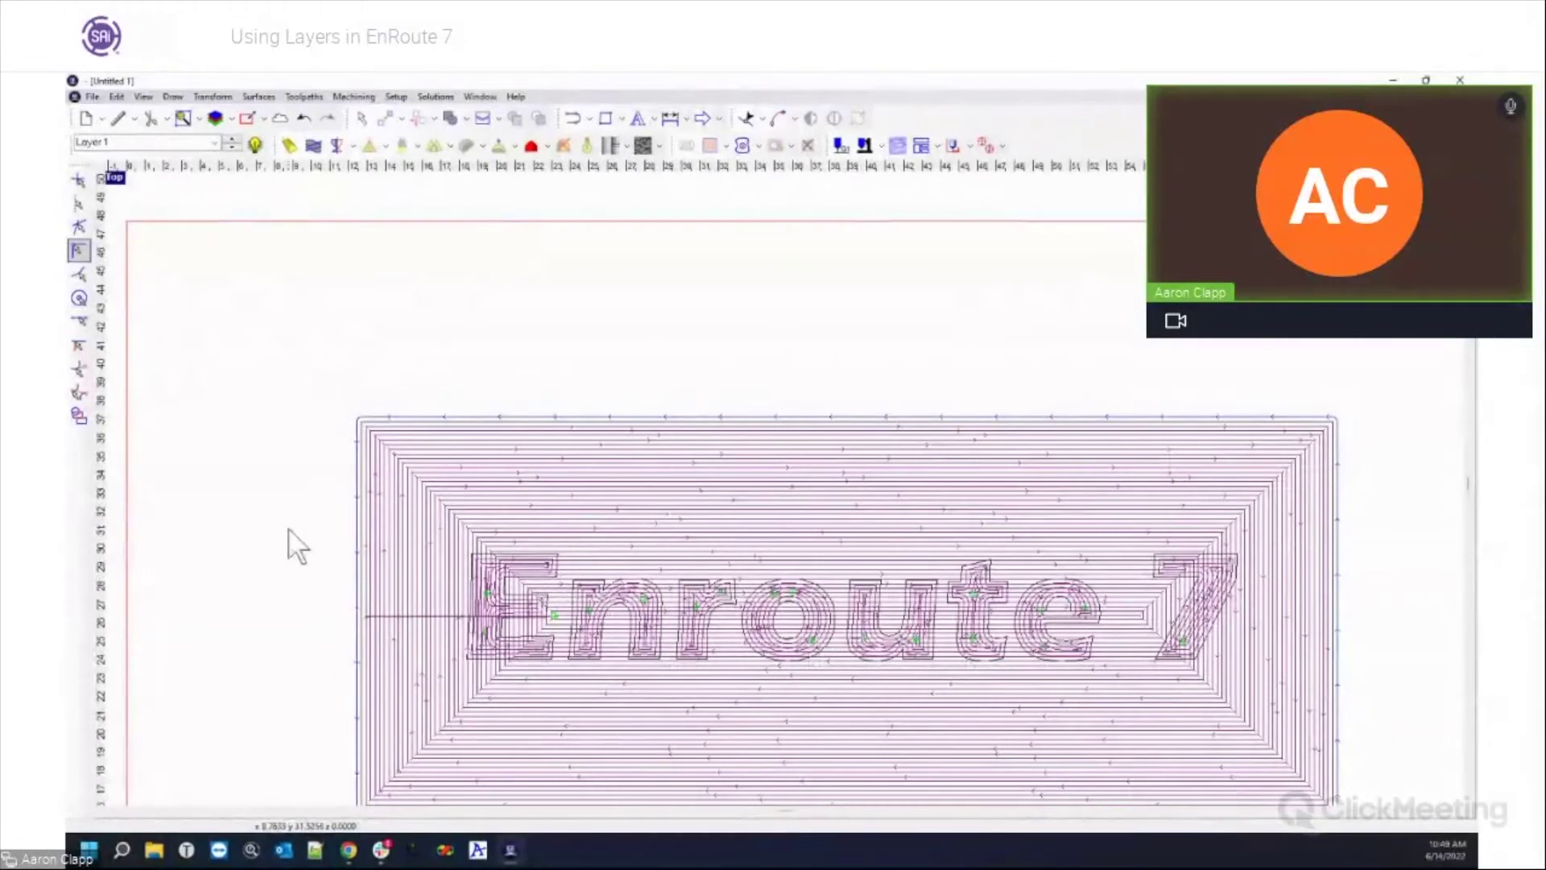
left_click_drag(297, 515, 1287, 689)
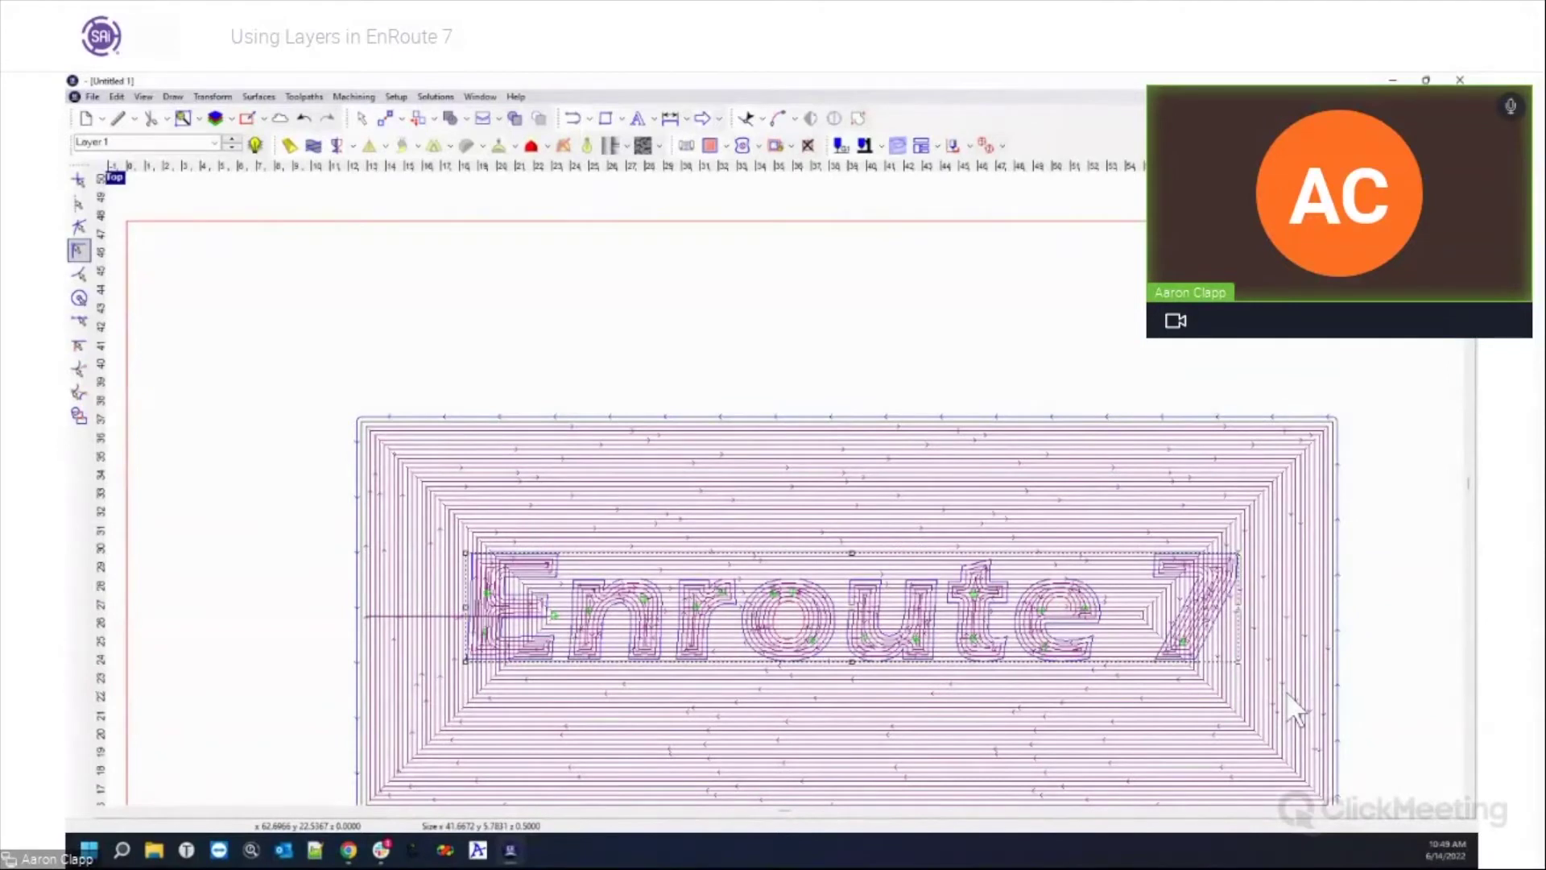
scroll(963, 588, "down", 3)
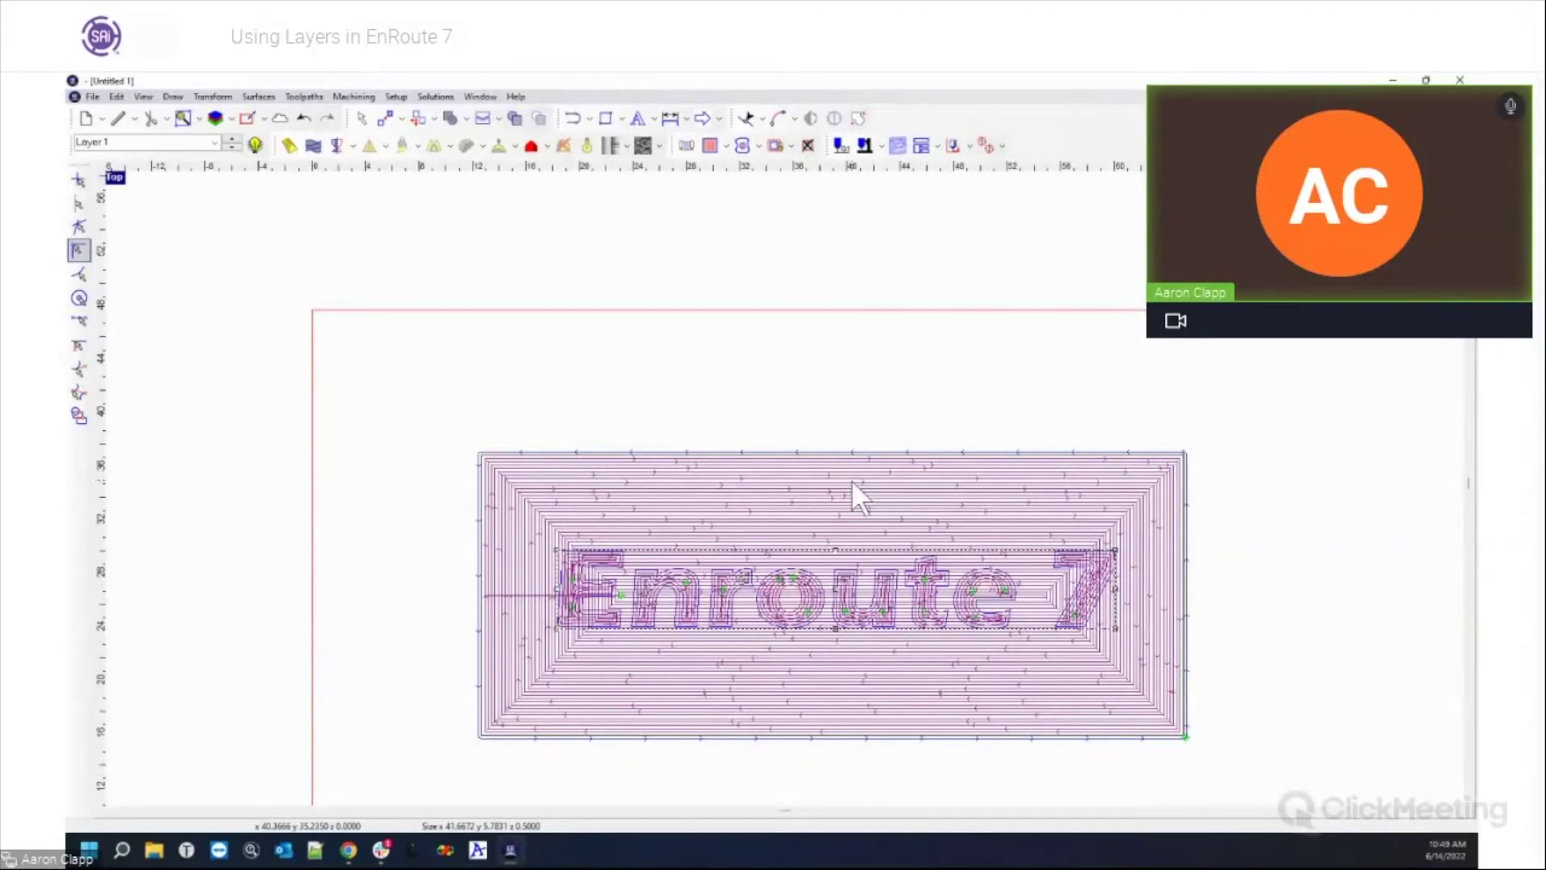
Step: Undo the border offset and fill, and apply an Island Fill with the 1/2" end mill at depth 0.5000 to border and text
key("ctrl+z")
left_click(856, 495)
left_click_drag(431, 425, 1191, 732)
left_click(709, 145)
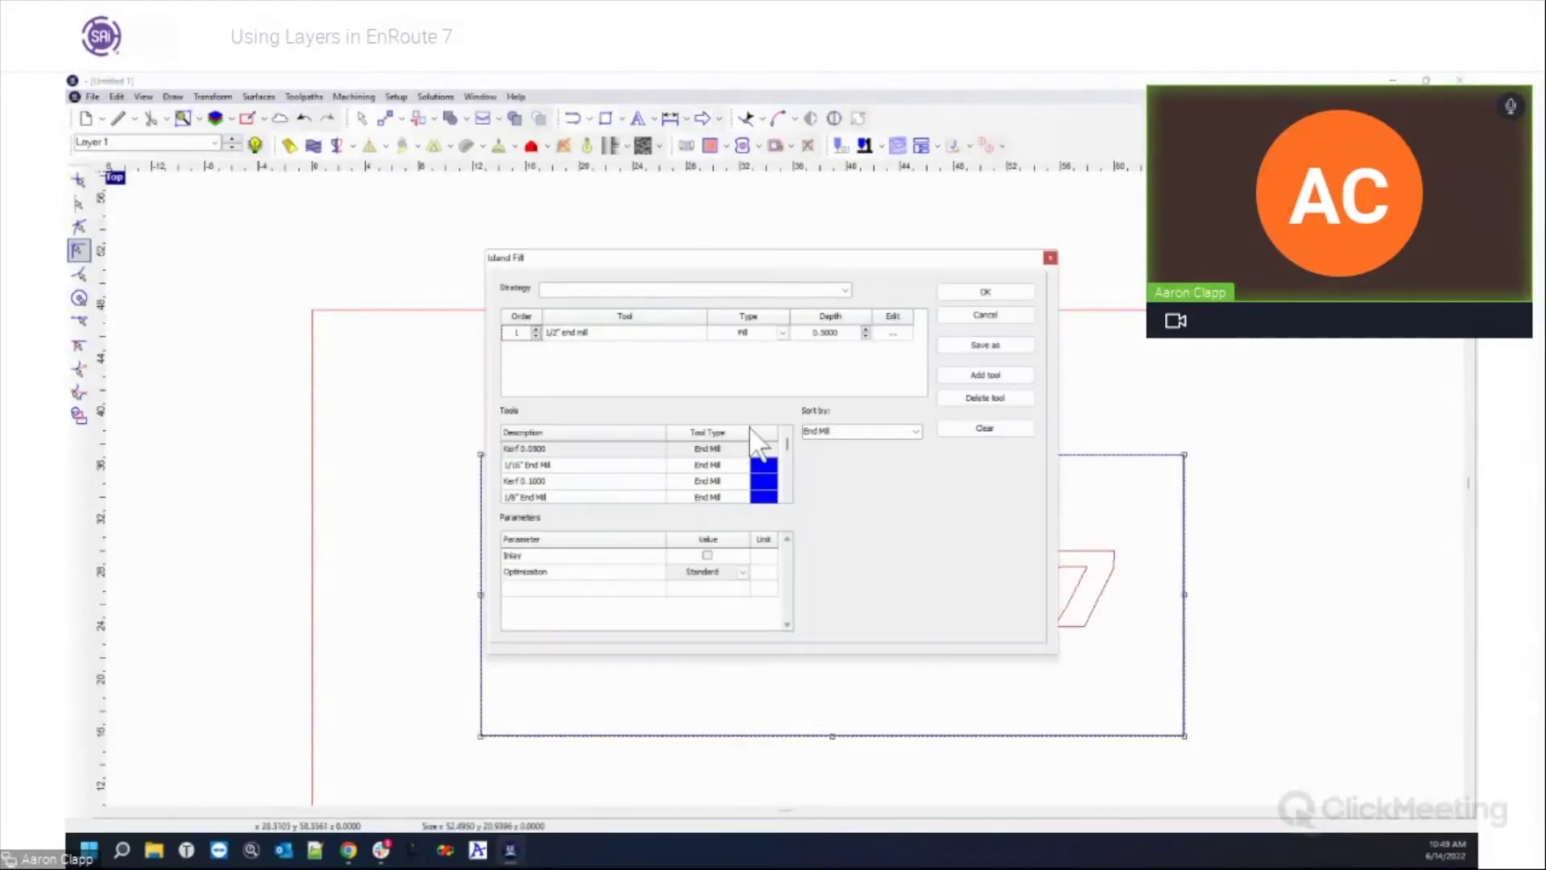
left_click(985, 291)
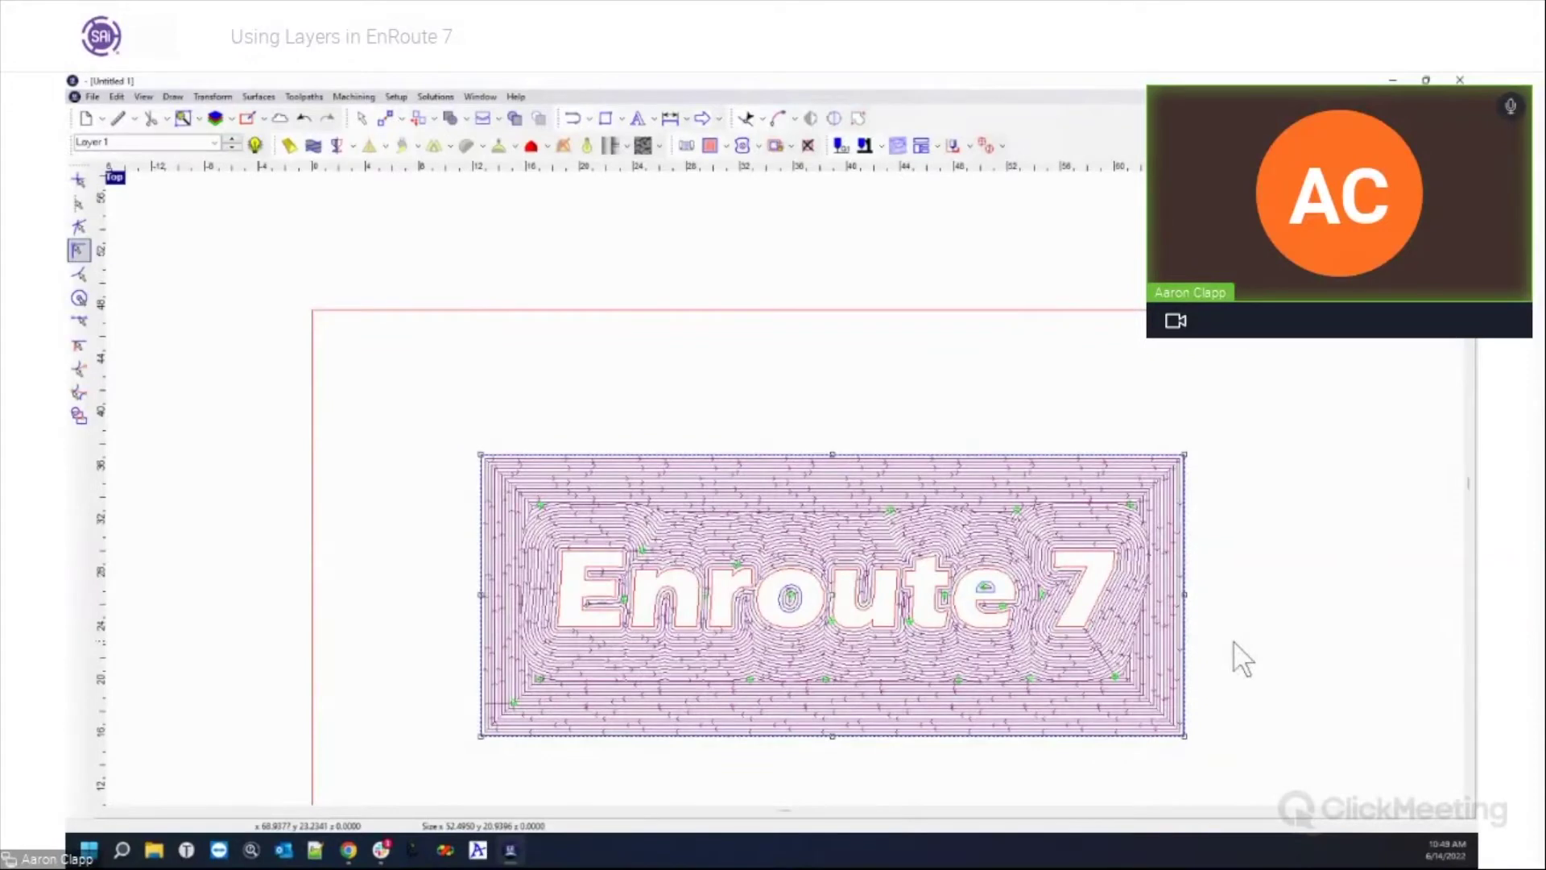
Step: Apply an external Routing Offset with the 1/2" end mill to the filled border and examine the paths around the letters
left_click(1234, 639)
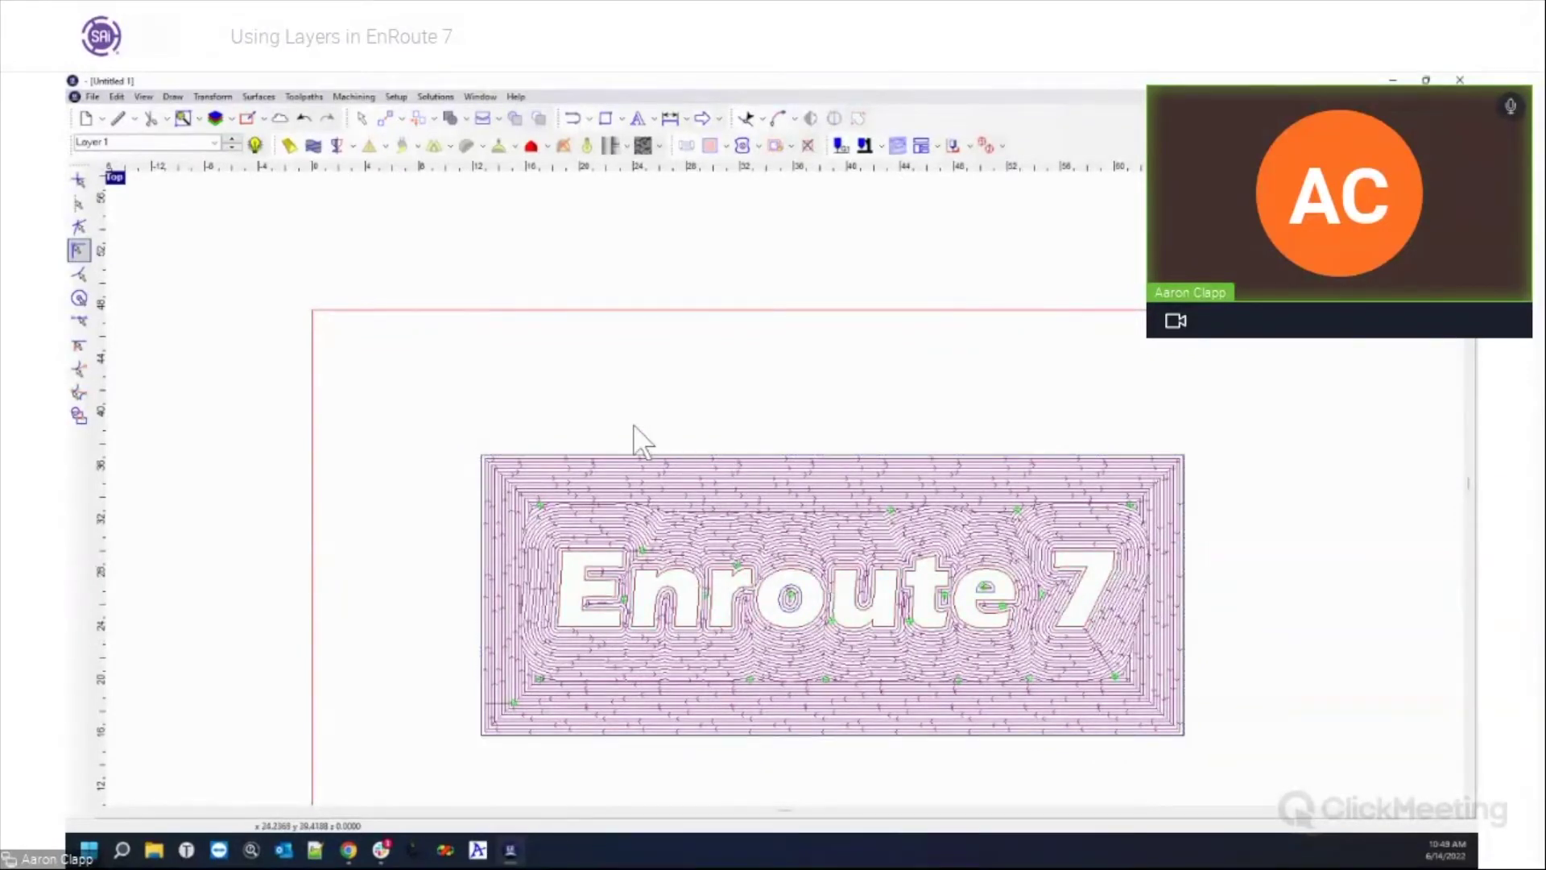
left_click(637, 455)
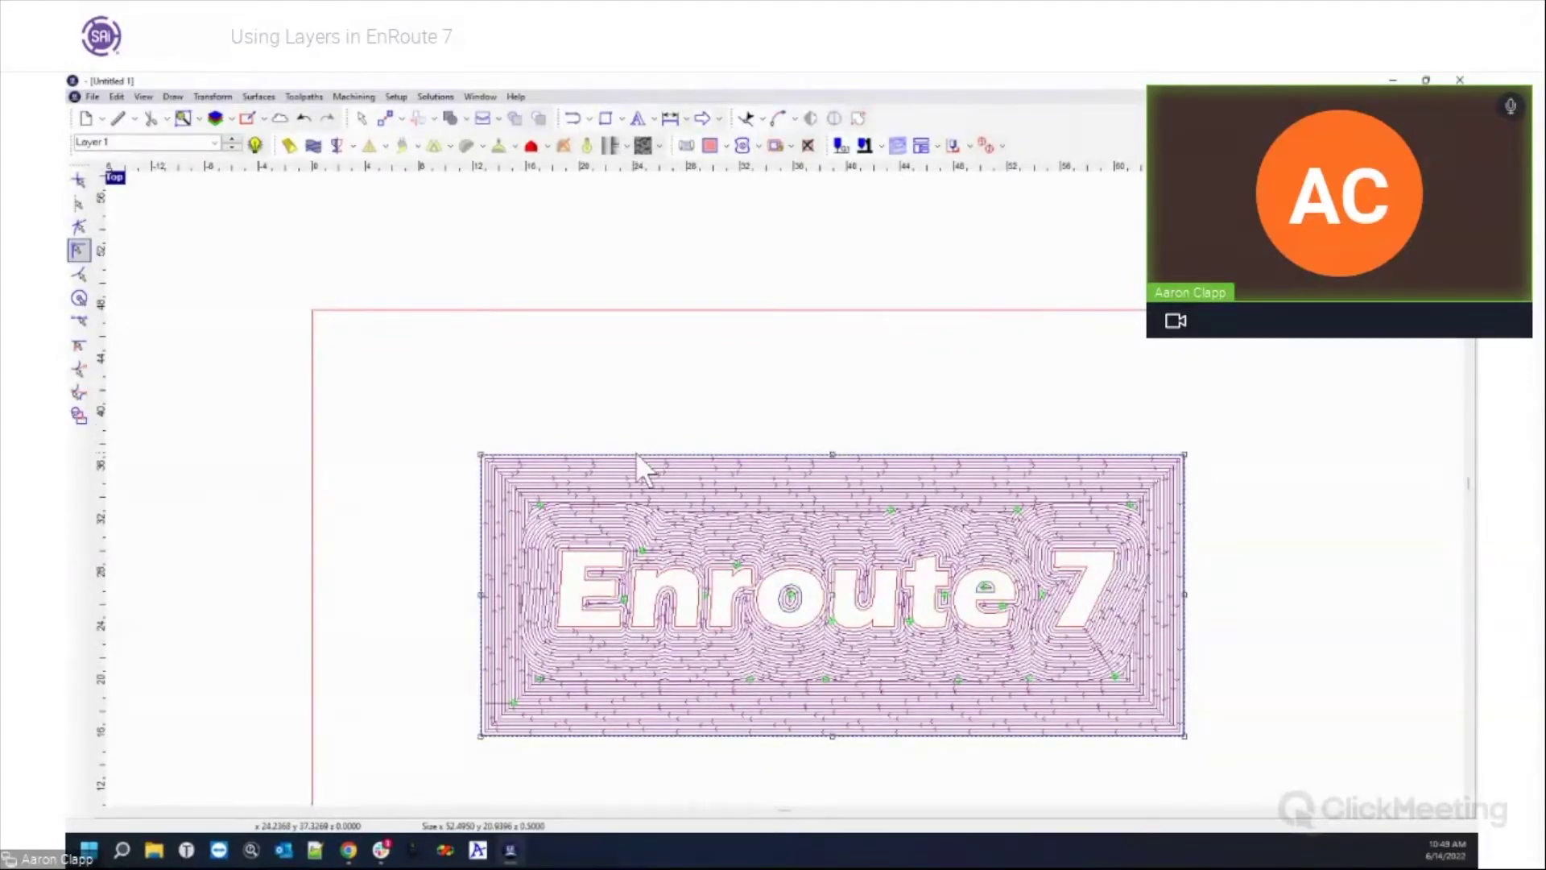
left_click(724, 145)
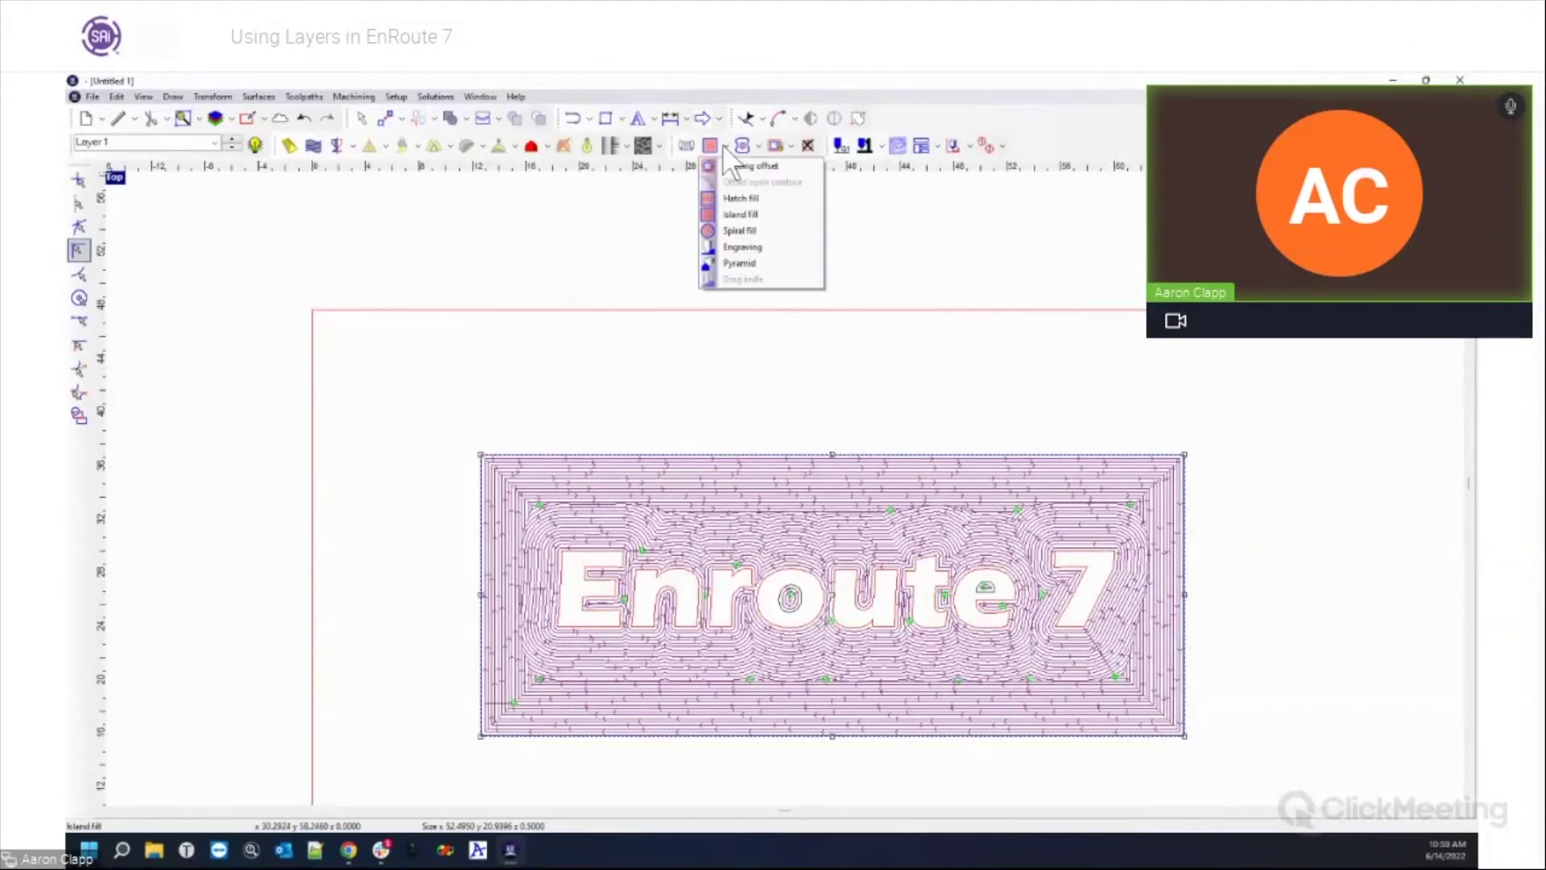
left_click(733, 167)
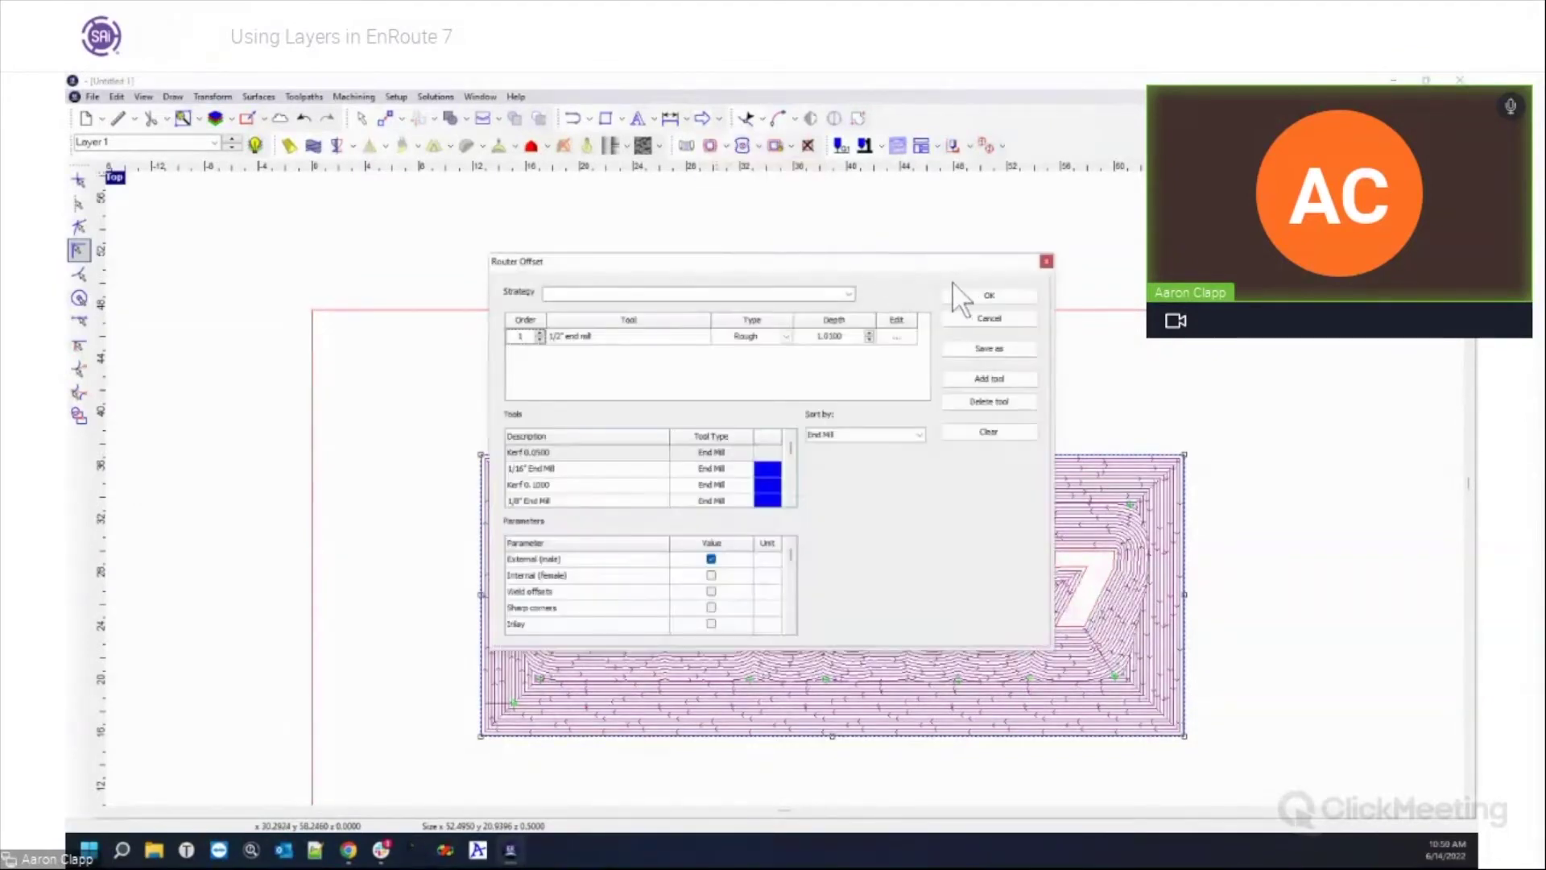
left_click(974, 295)
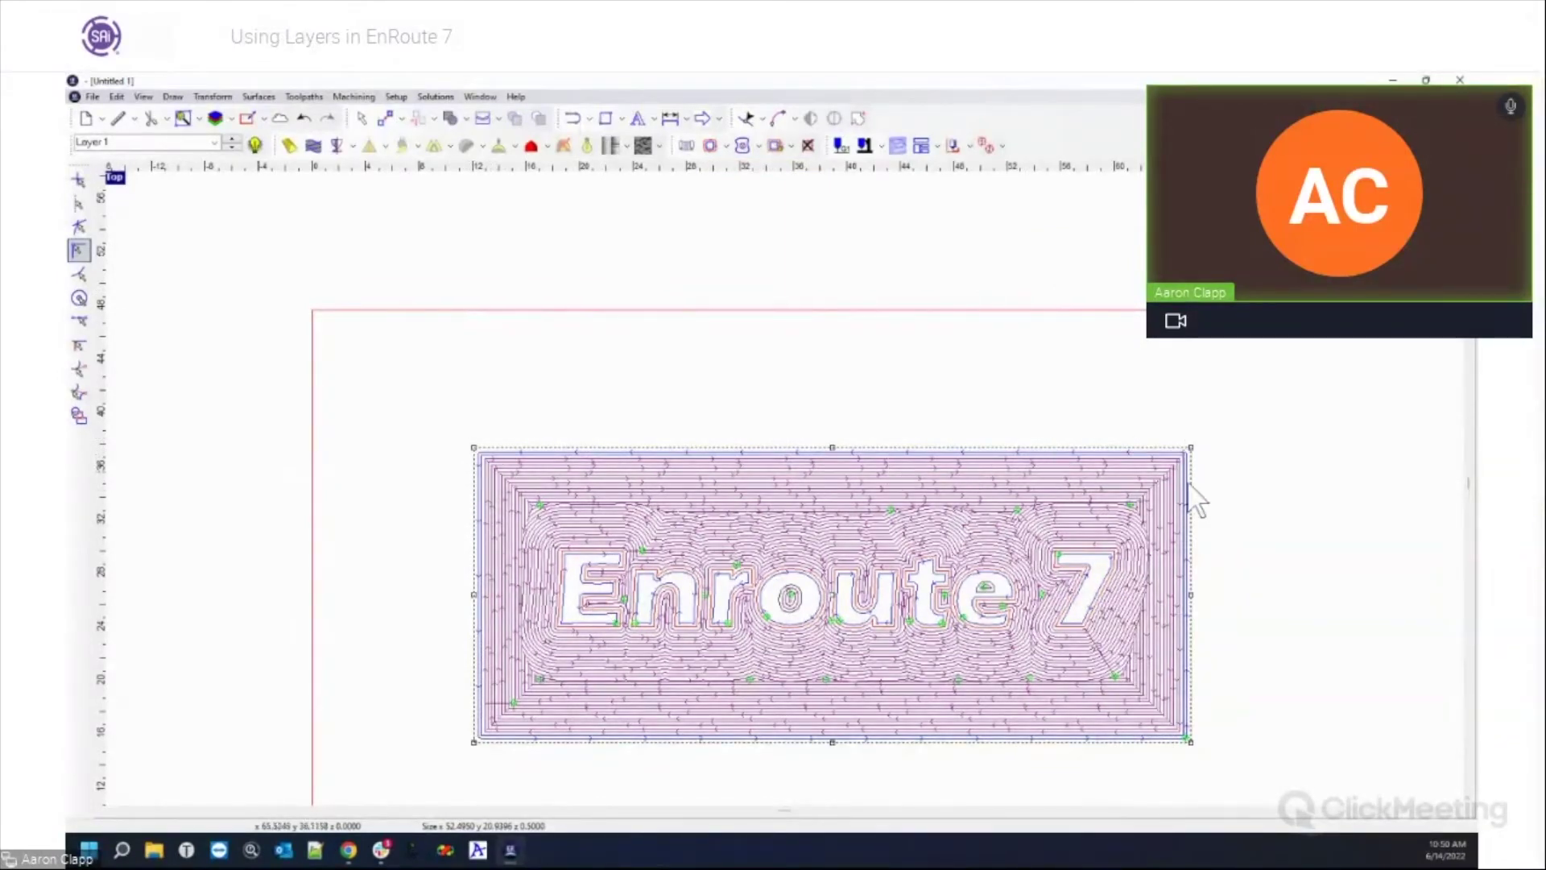
scroll(1095, 602, "up", 3)
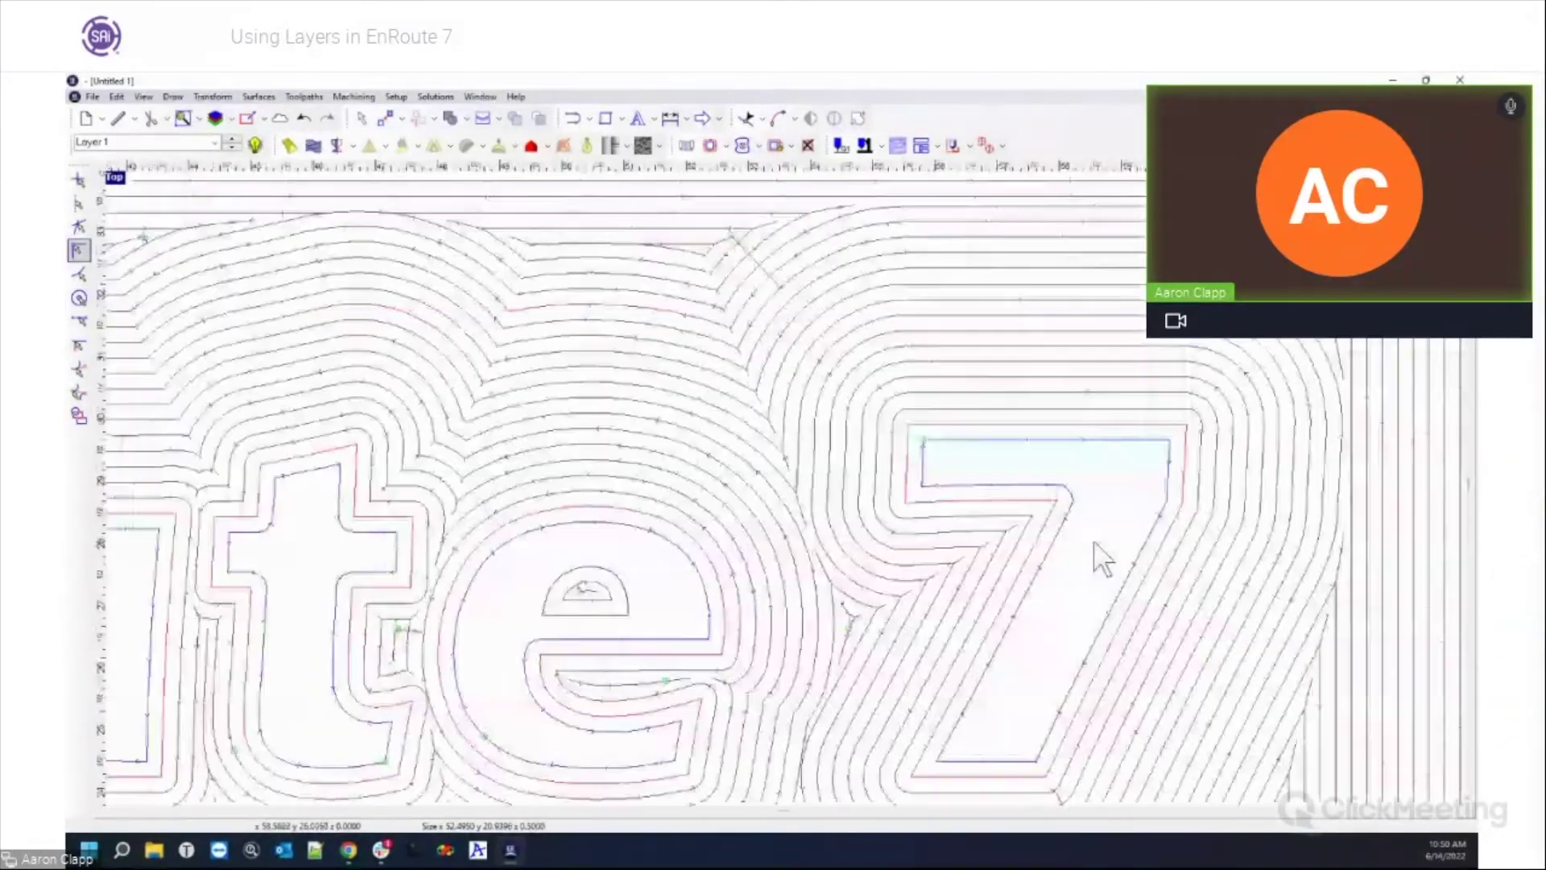
scroll(977, 701, "down", 5)
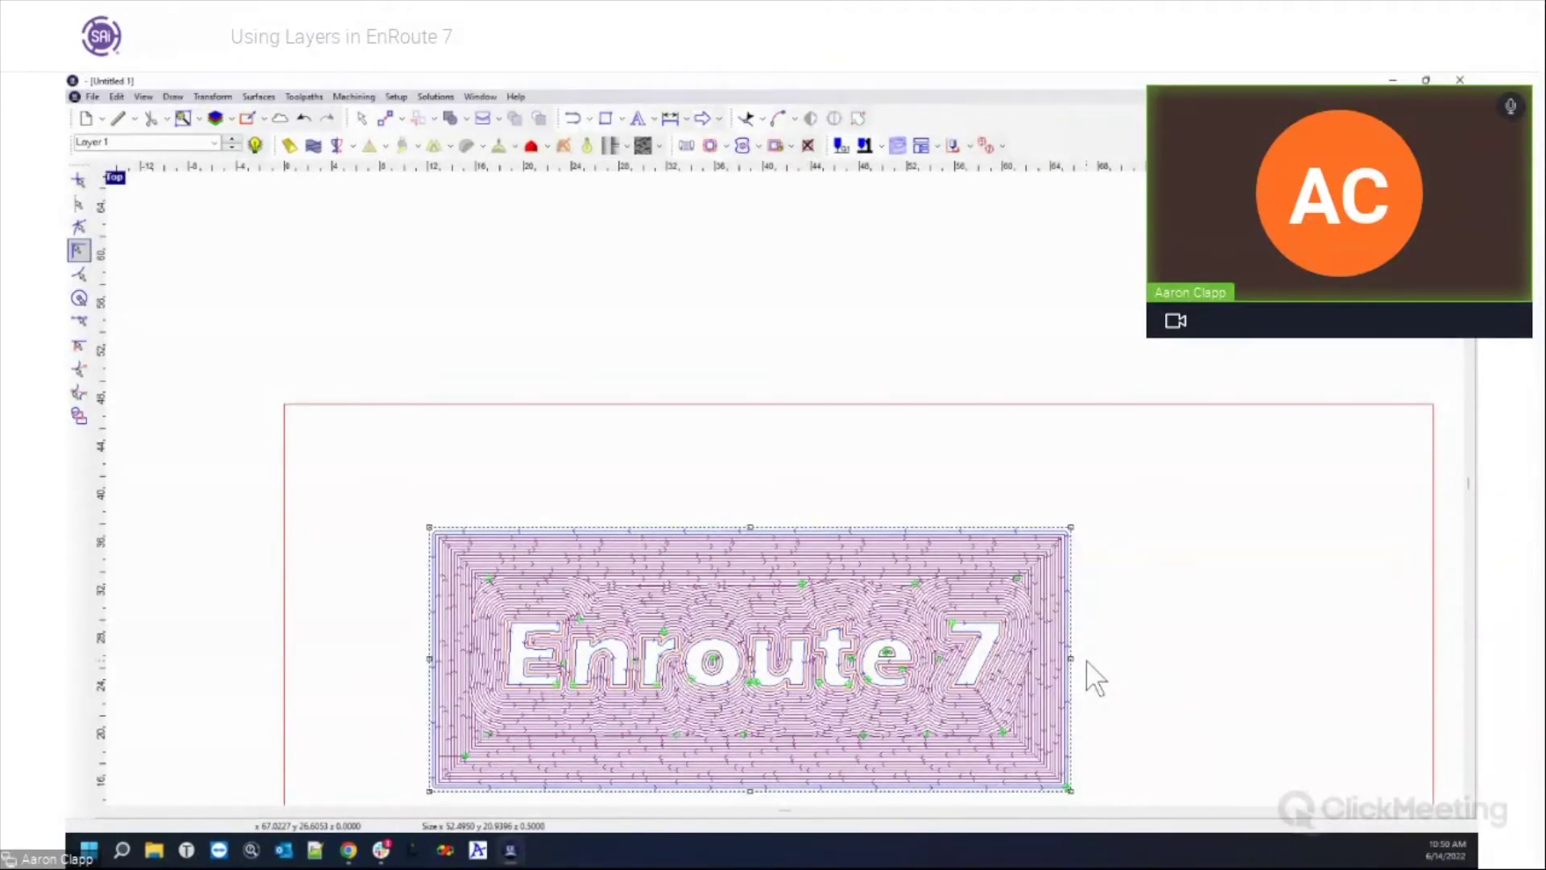
Step: Undo the Routing Offset and the Island Fill on the sign
left_click(1108, 663)
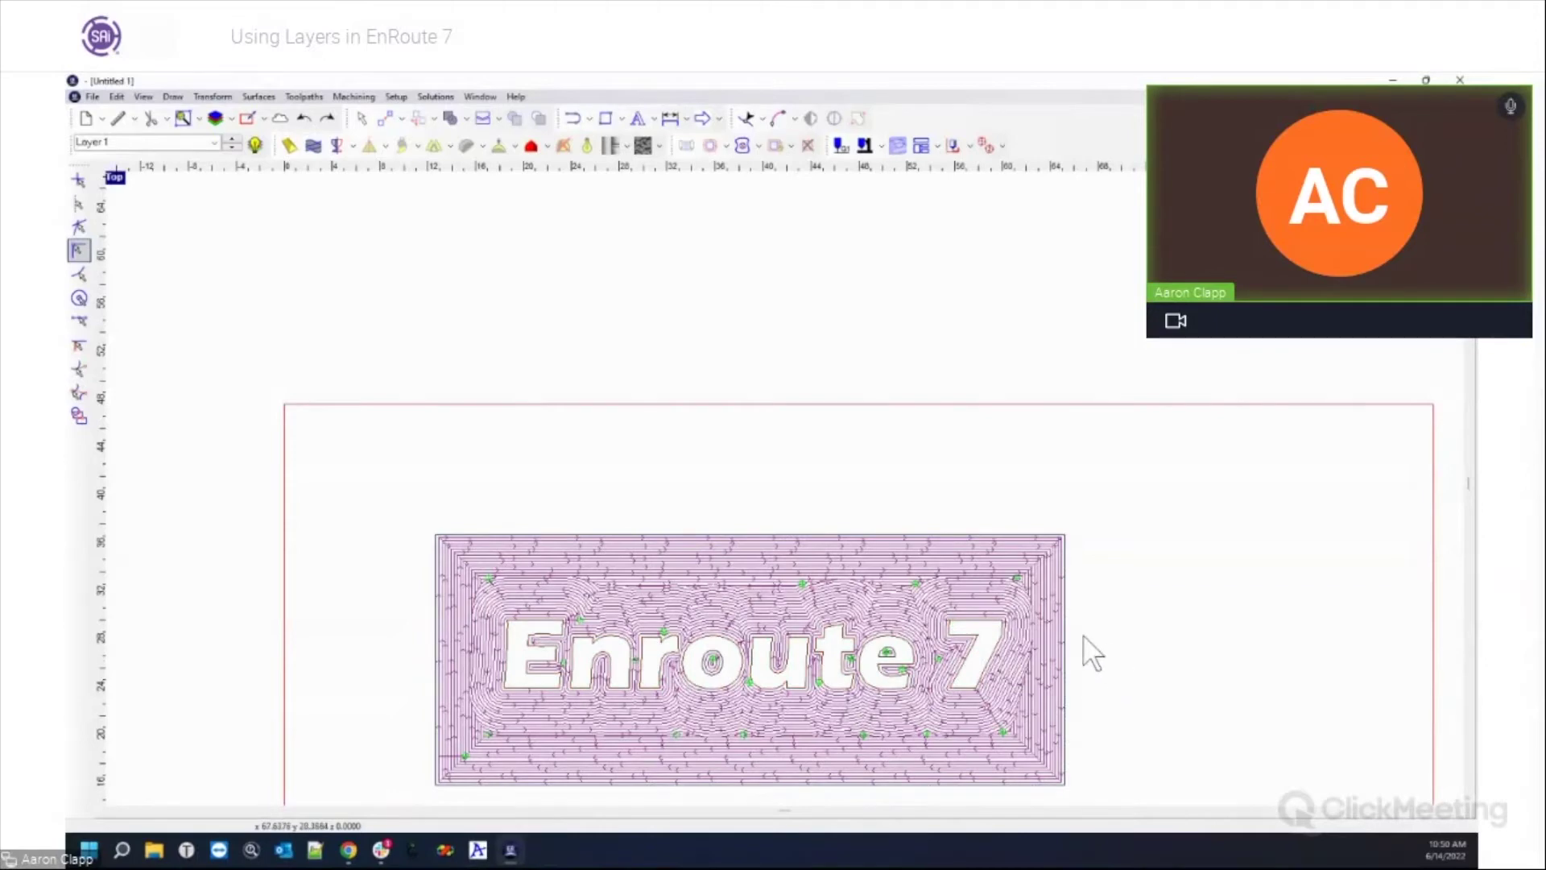
scroll(1108, 663, "down", 3)
scroll(980, 671, "up", 2)
left_click(1058, 683)
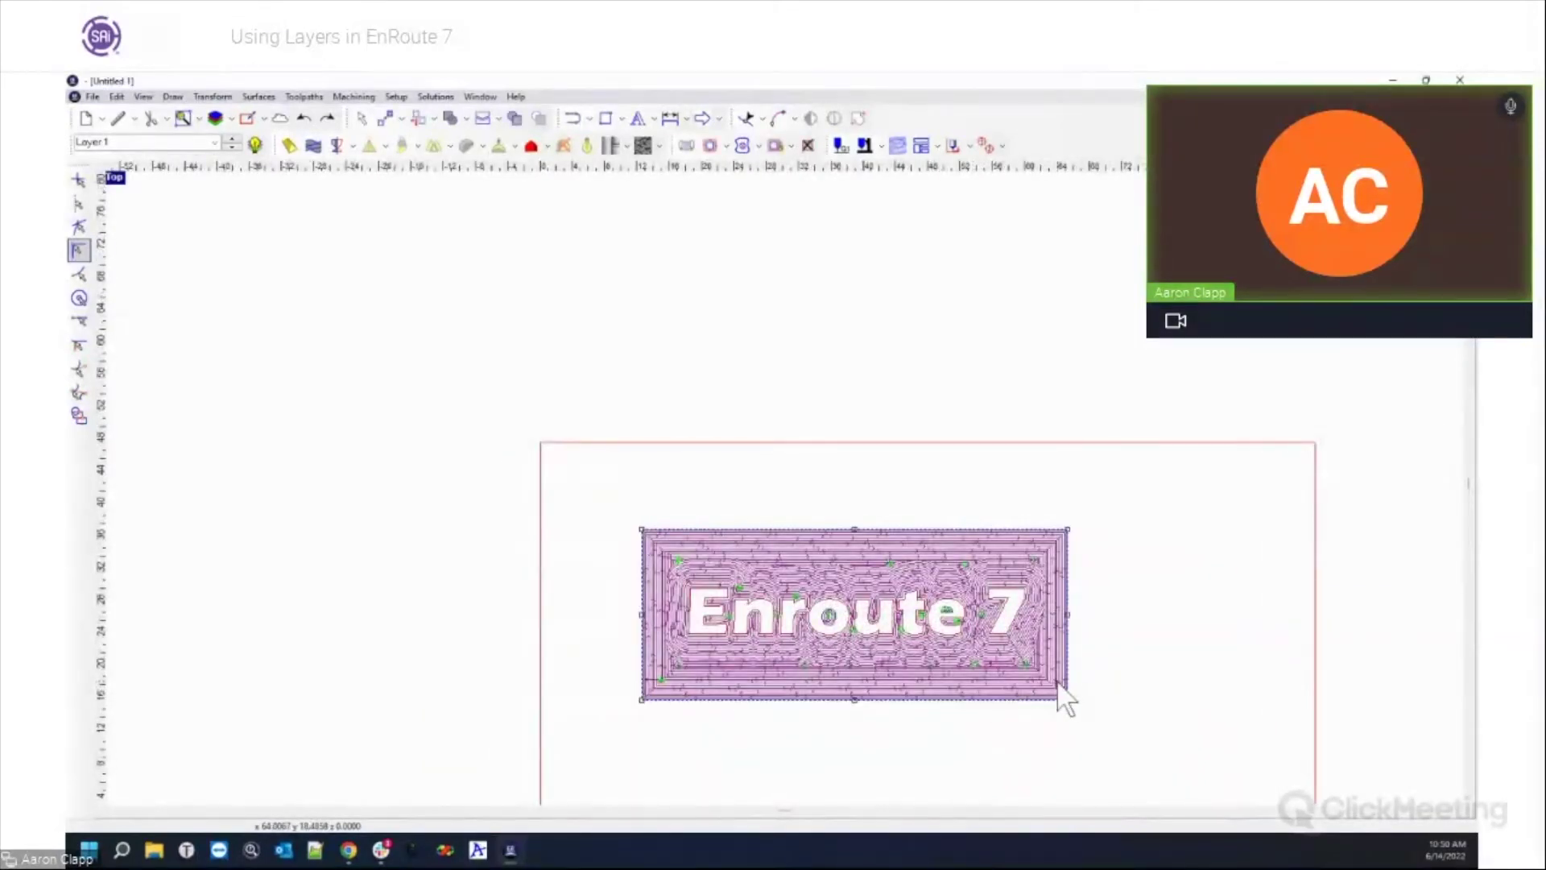
left_click(1097, 683)
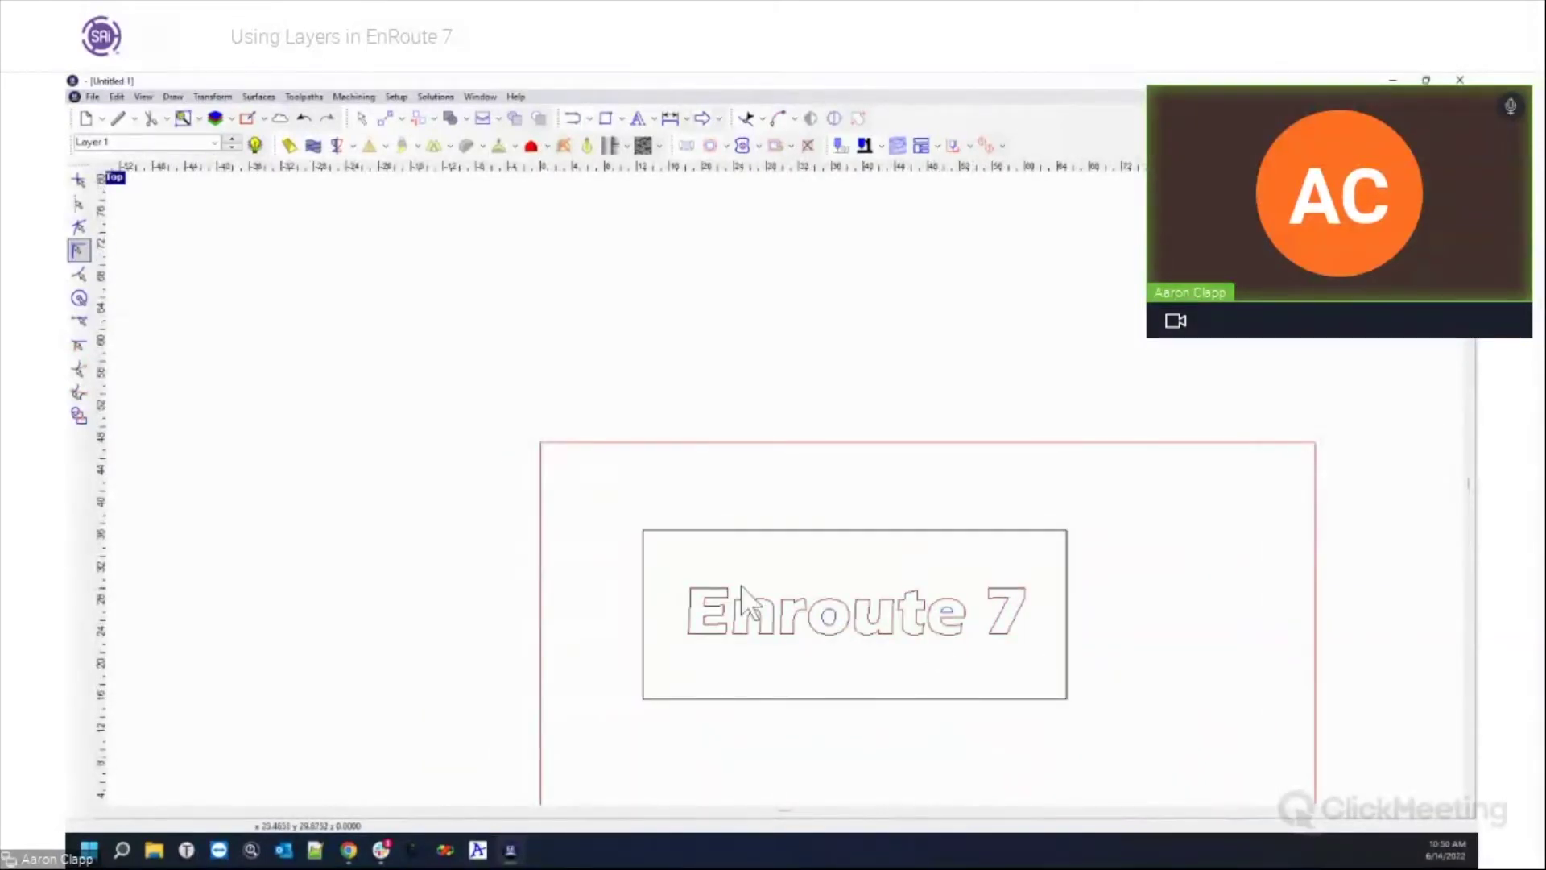
Step: Select the rectangular border around the Enroute 7 text and examine its upper-left corner
left_click(661, 533)
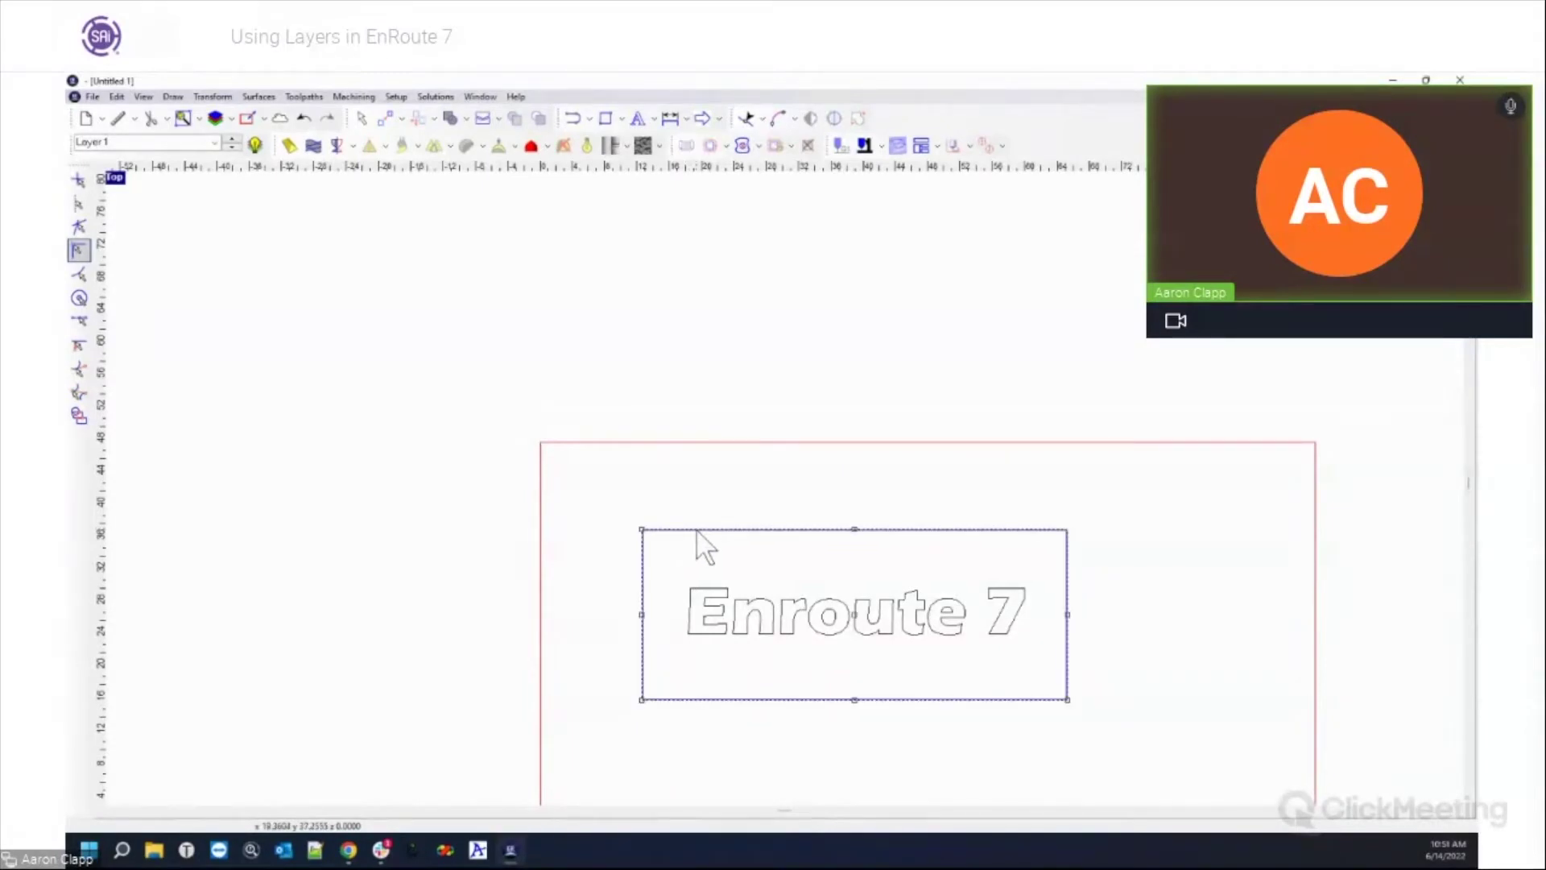
scroll(698, 535, "up", 5)
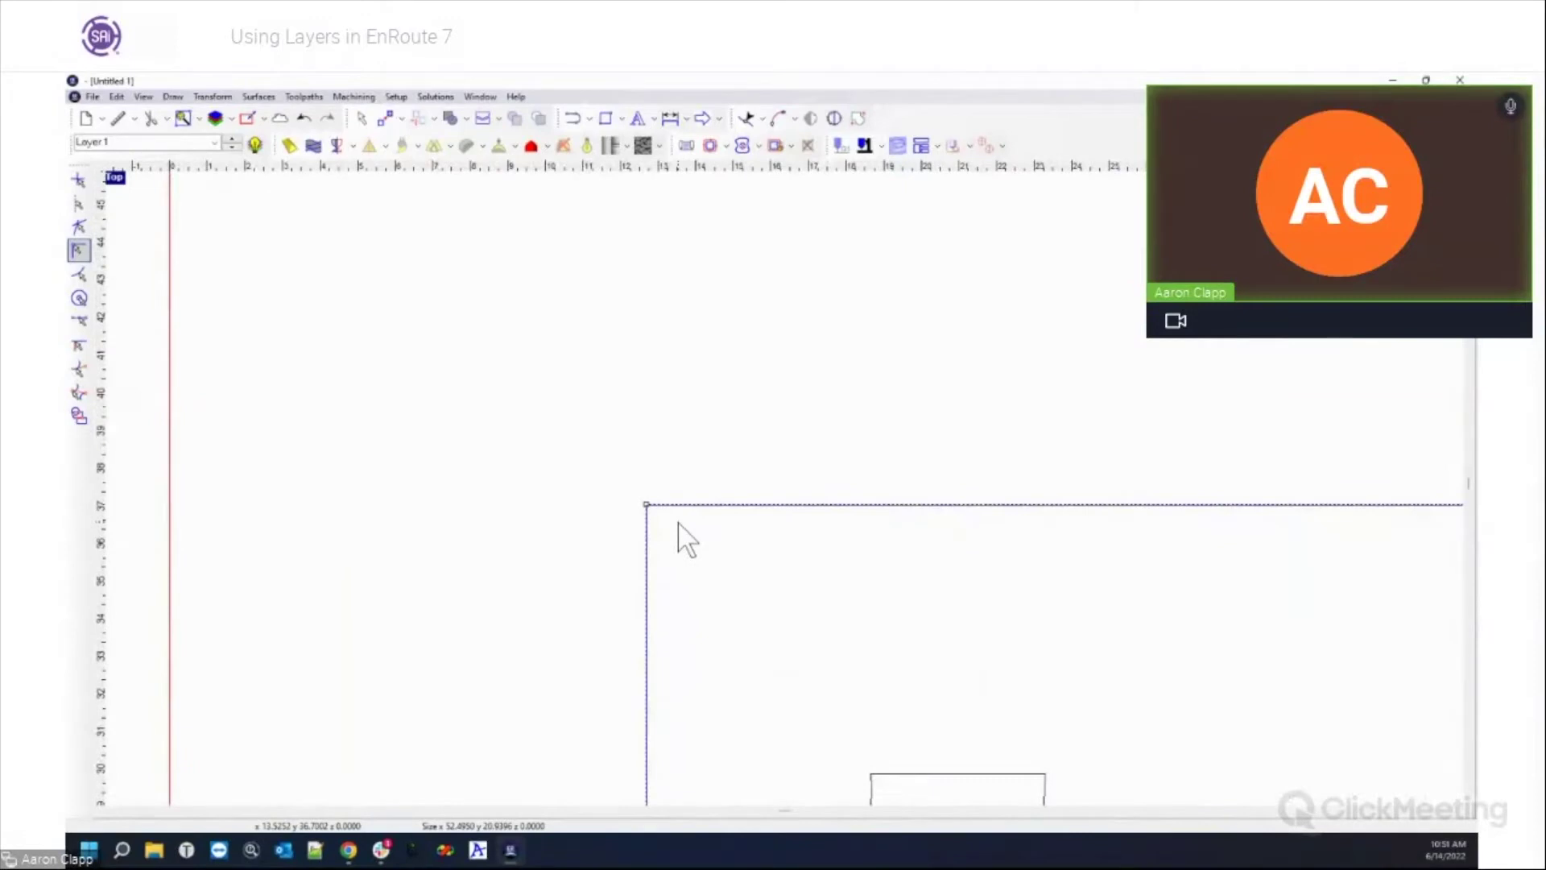
scroll(684, 528, "up", 1)
left_click(695, 499)
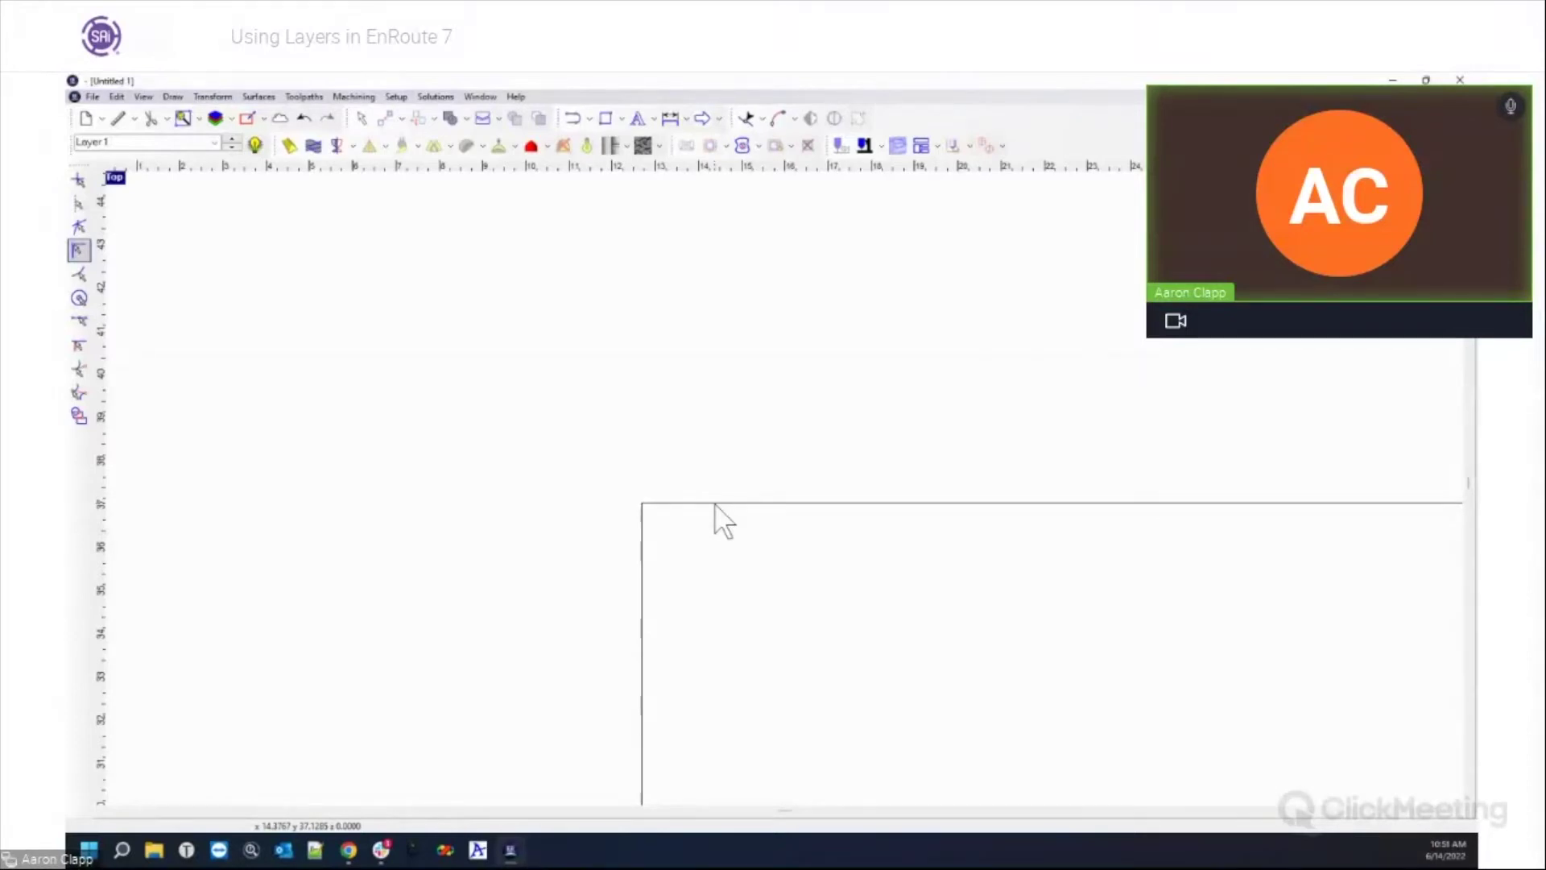
scroll(545, 486, "down", 5)
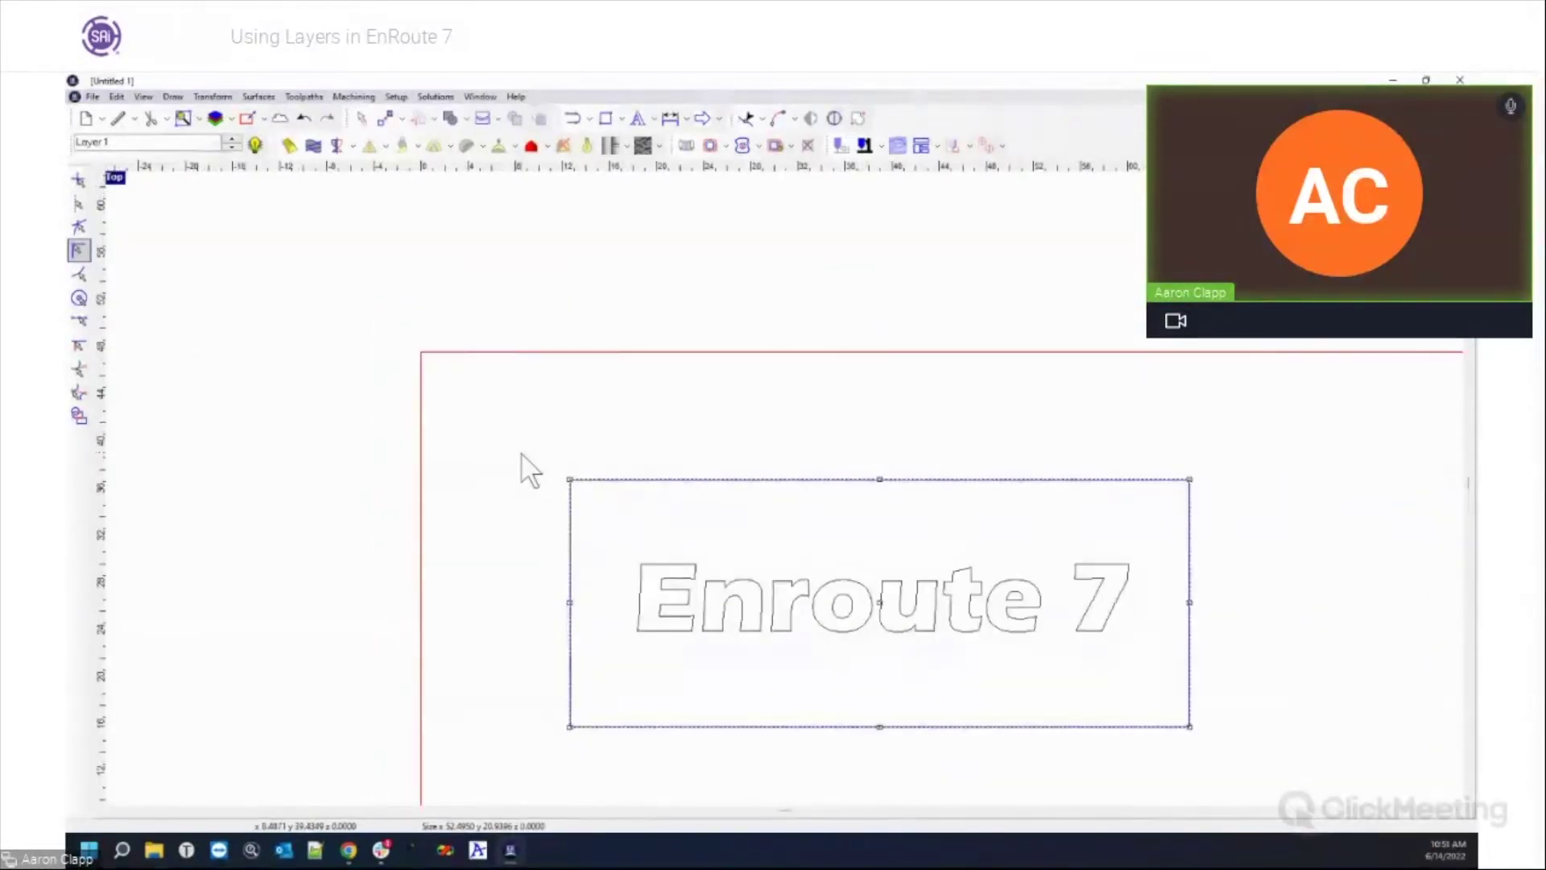
Step: Select the rectangular border and the Enroute 7 text together
scroll(535, 439, "down", 1)
left_click_drag(534, 442, 1004, 673)
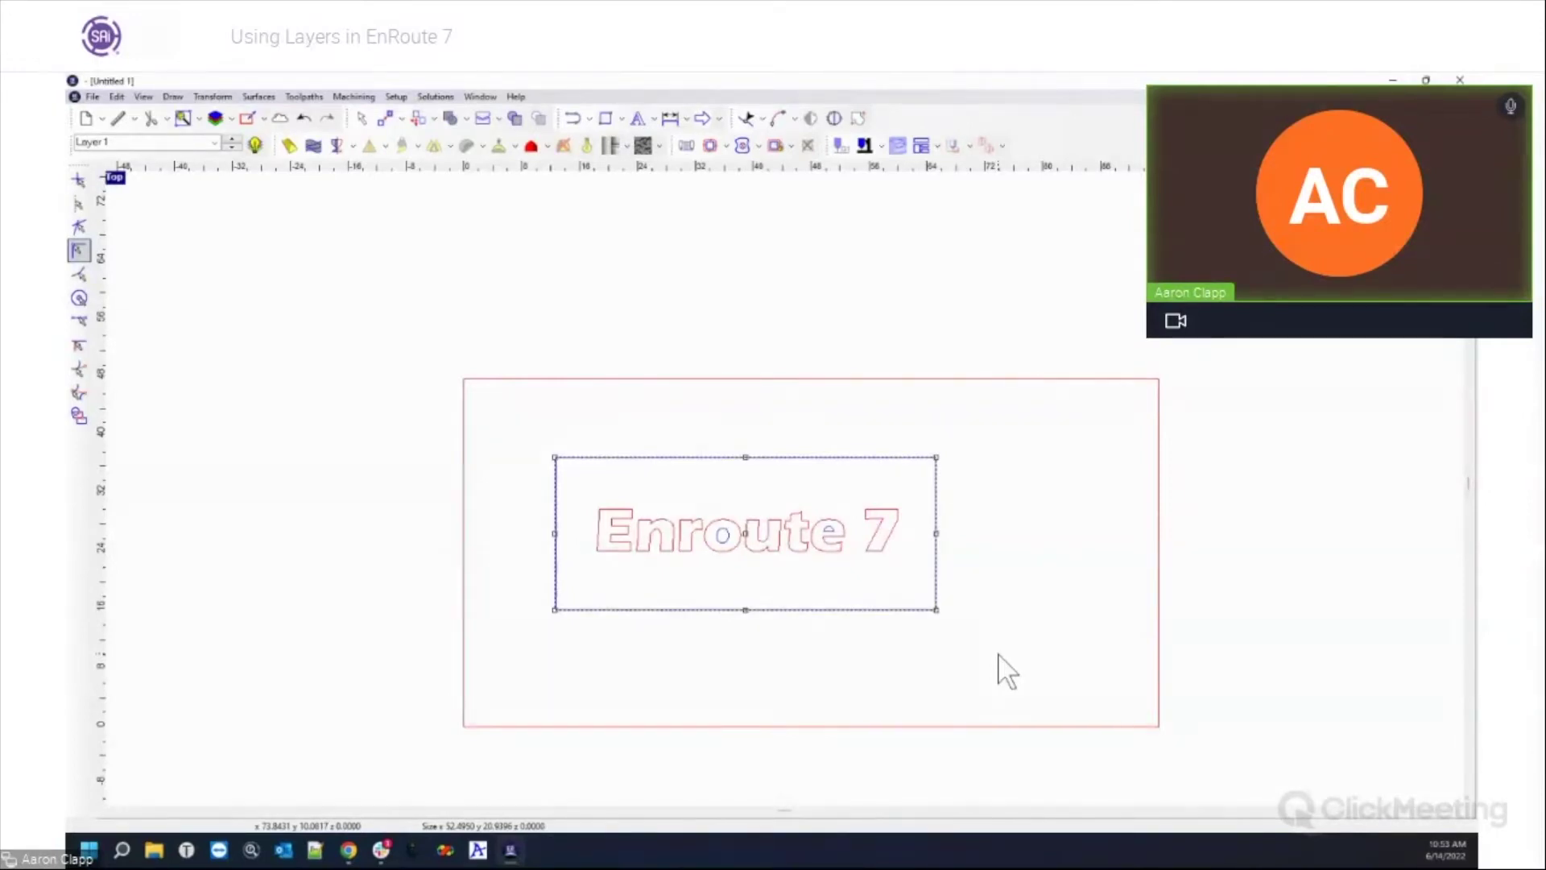
left_click(1001, 664)
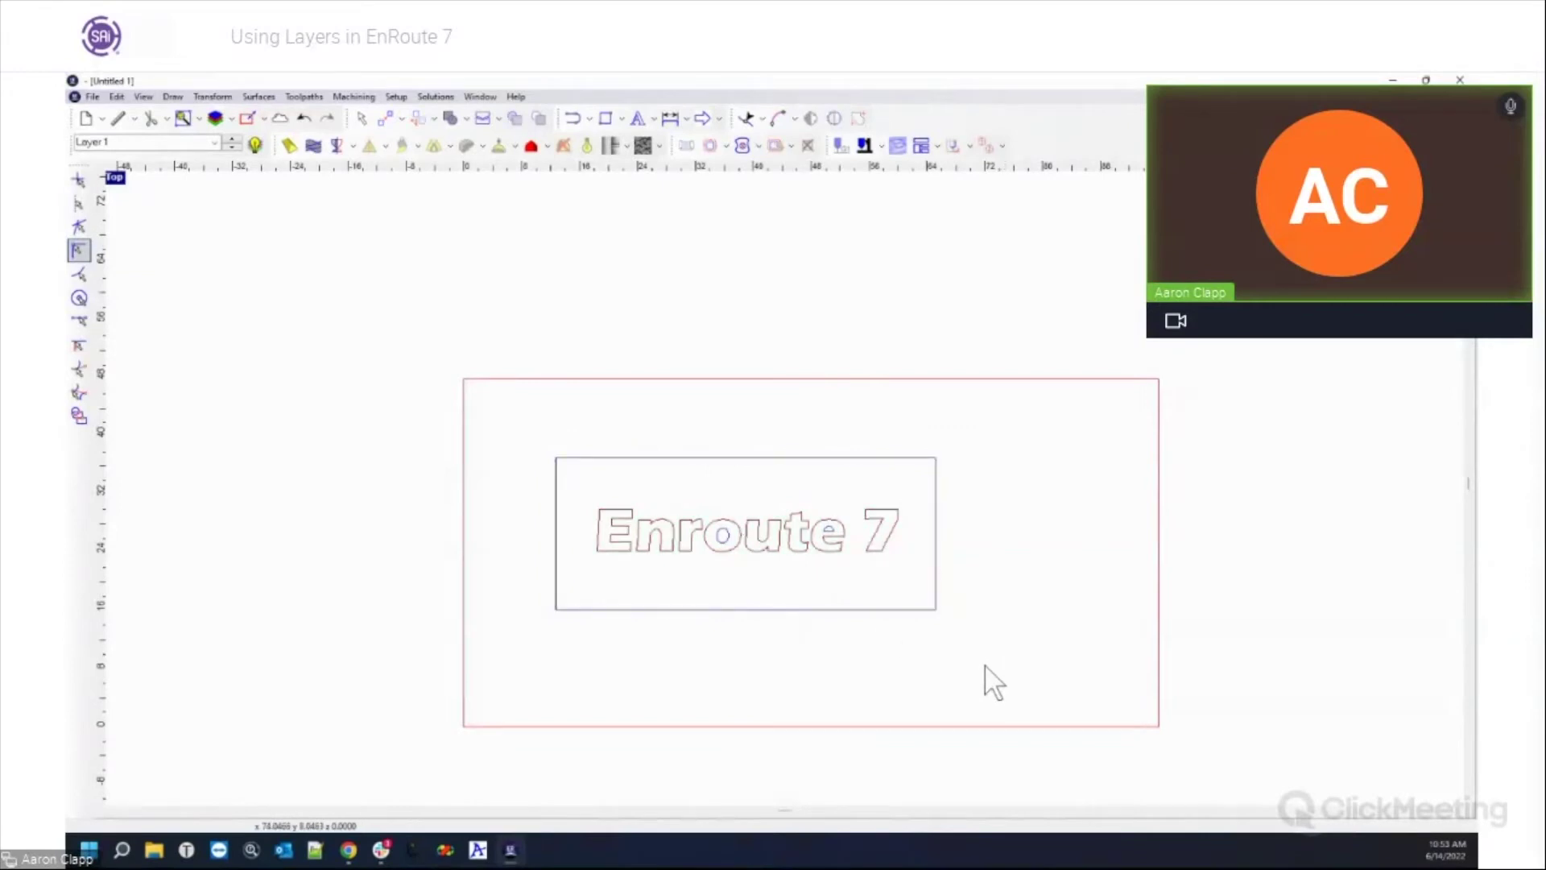
left_click_drag(553, 437, 983, 633)
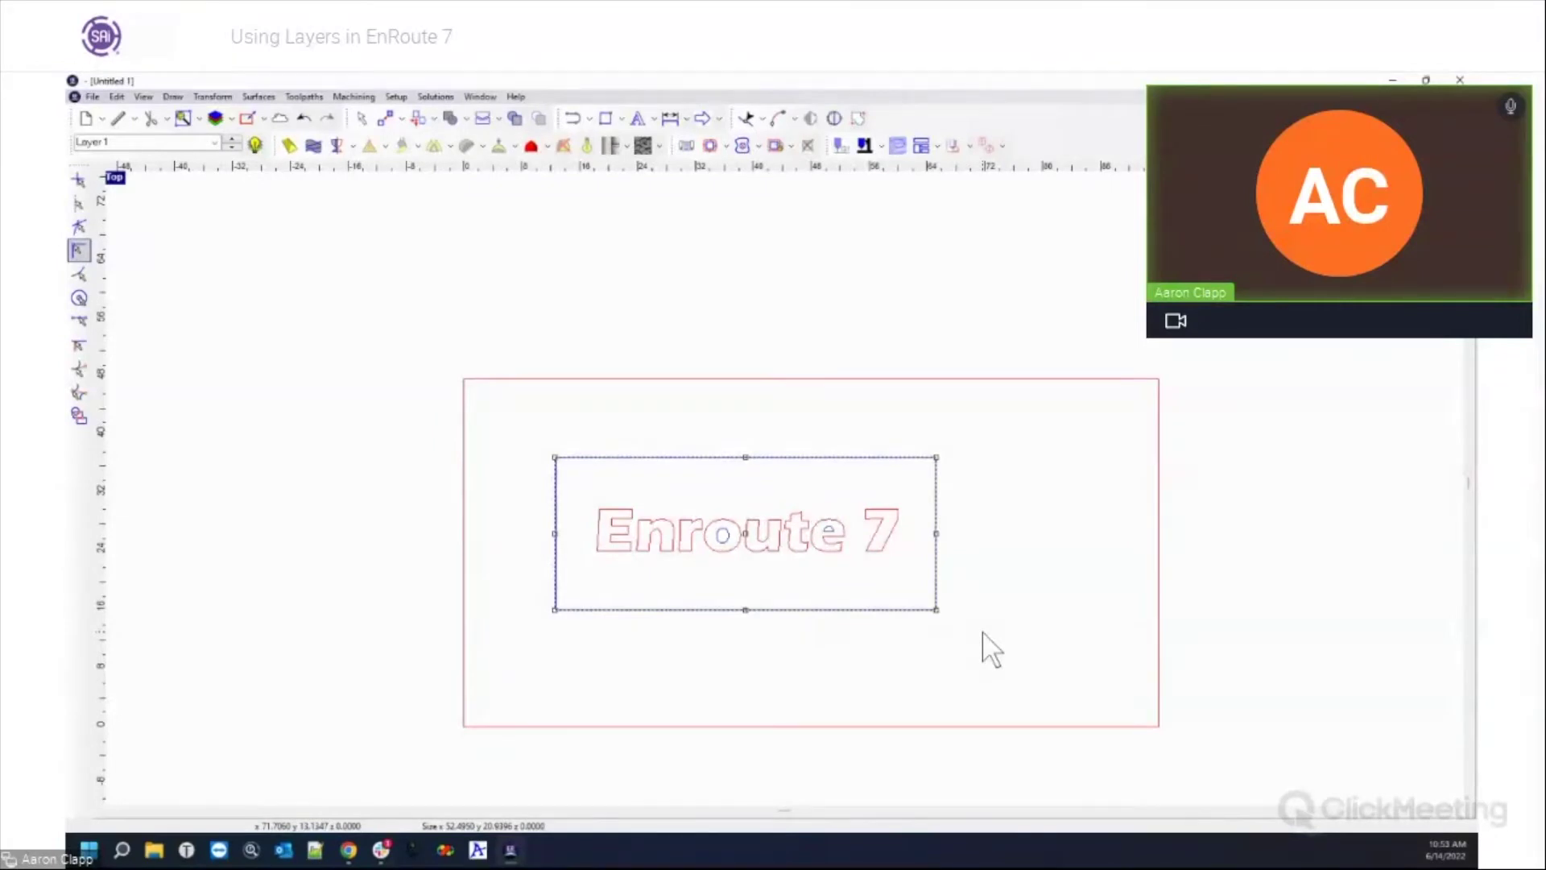
Step: Open the EnRoute file "Demo file.rou" from the Desktop
left_click(100, 118)
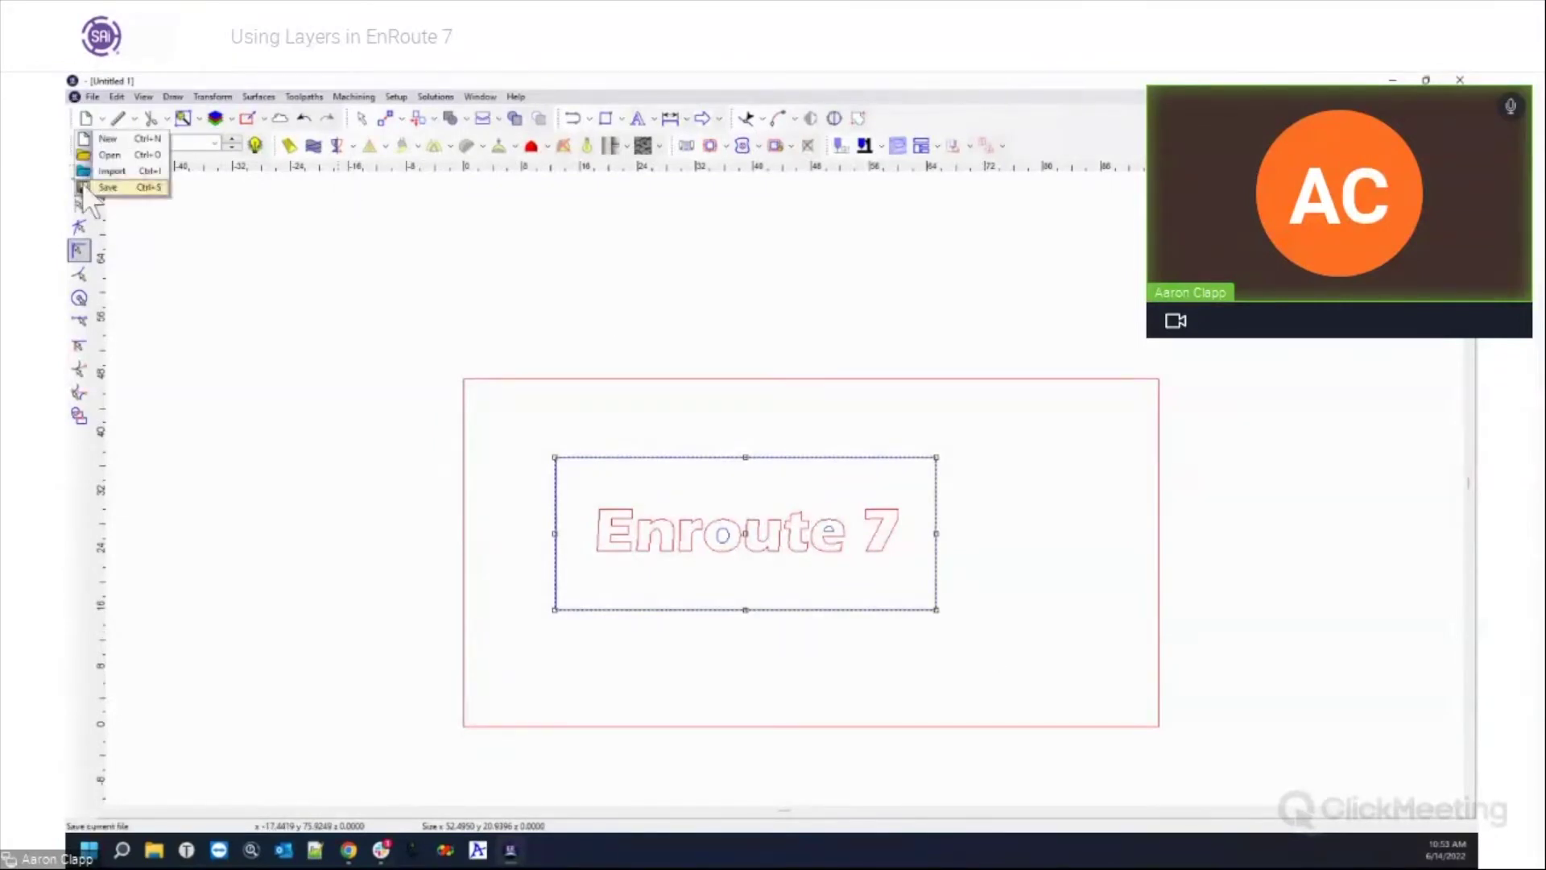
left_click(109, 155)
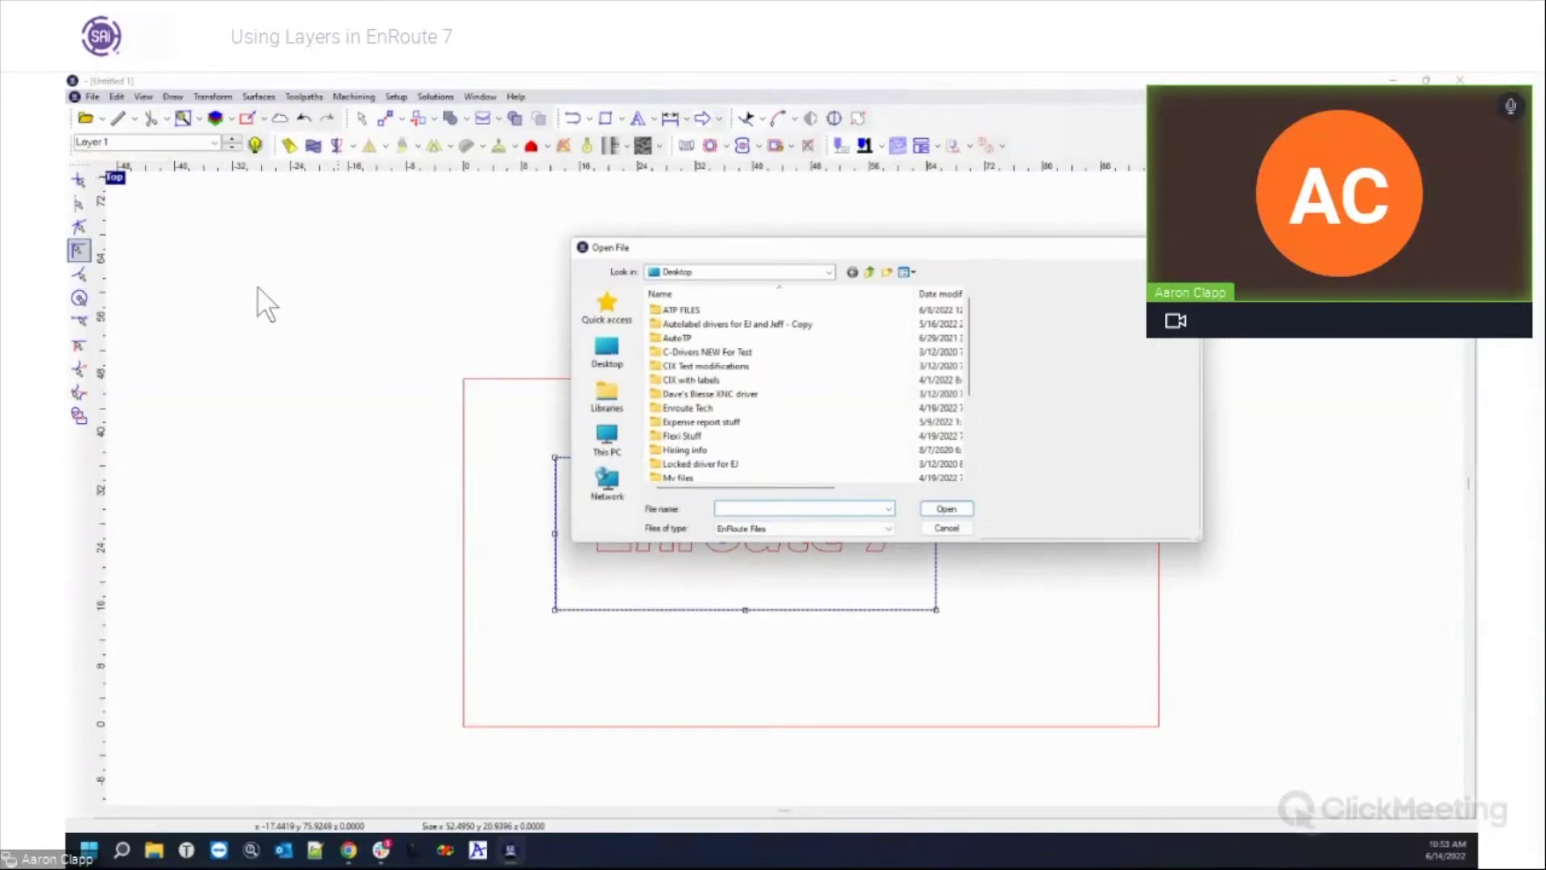
scroll(719, 461, "down", 3)
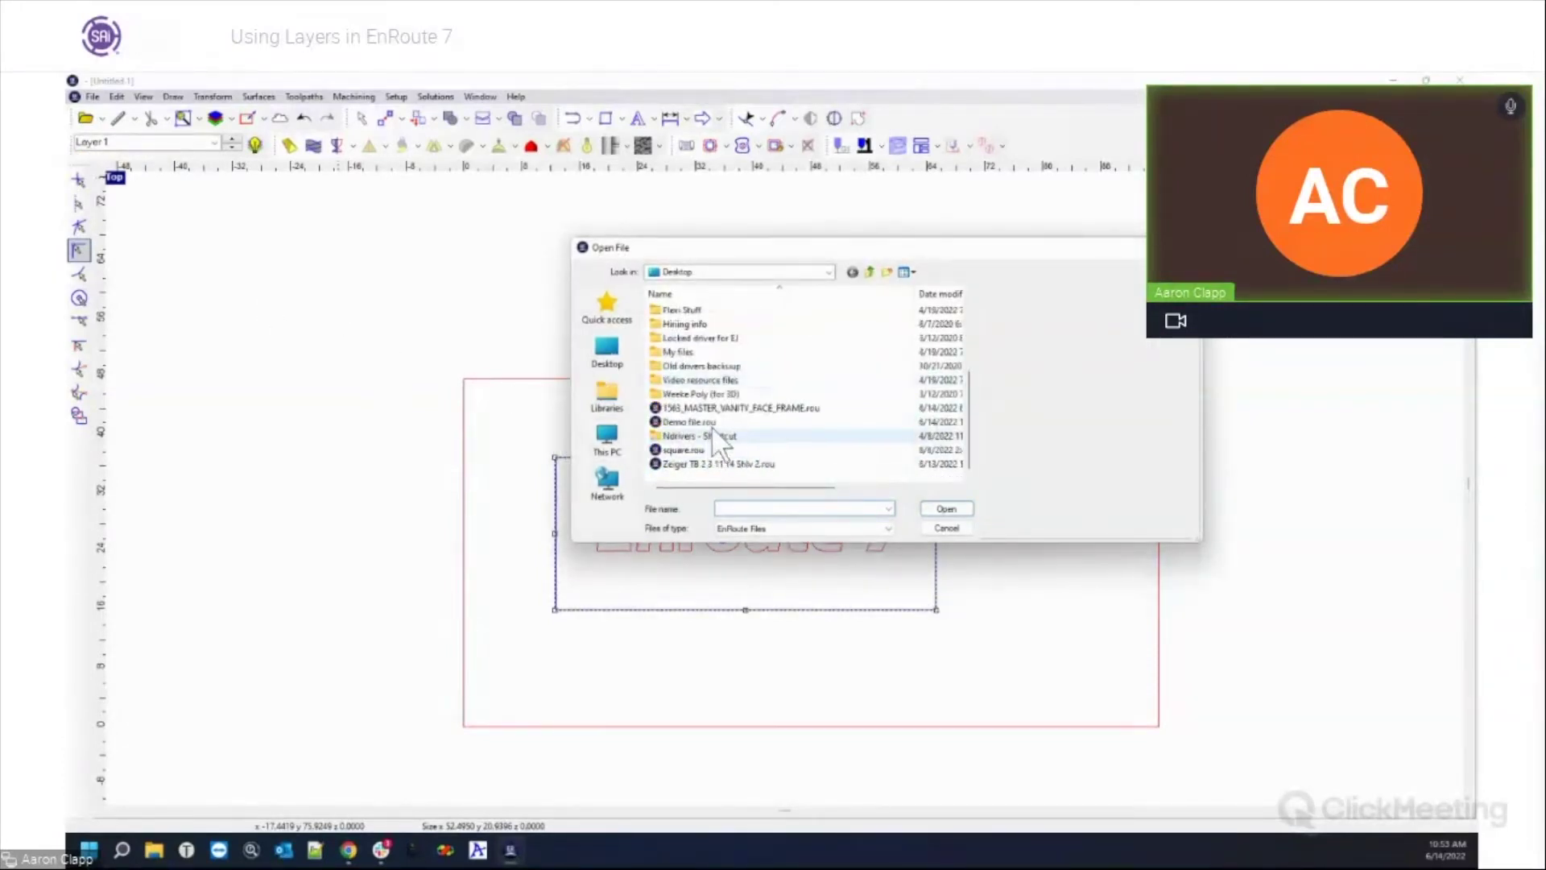
left_click(690, 422)
left_click(947, 509)
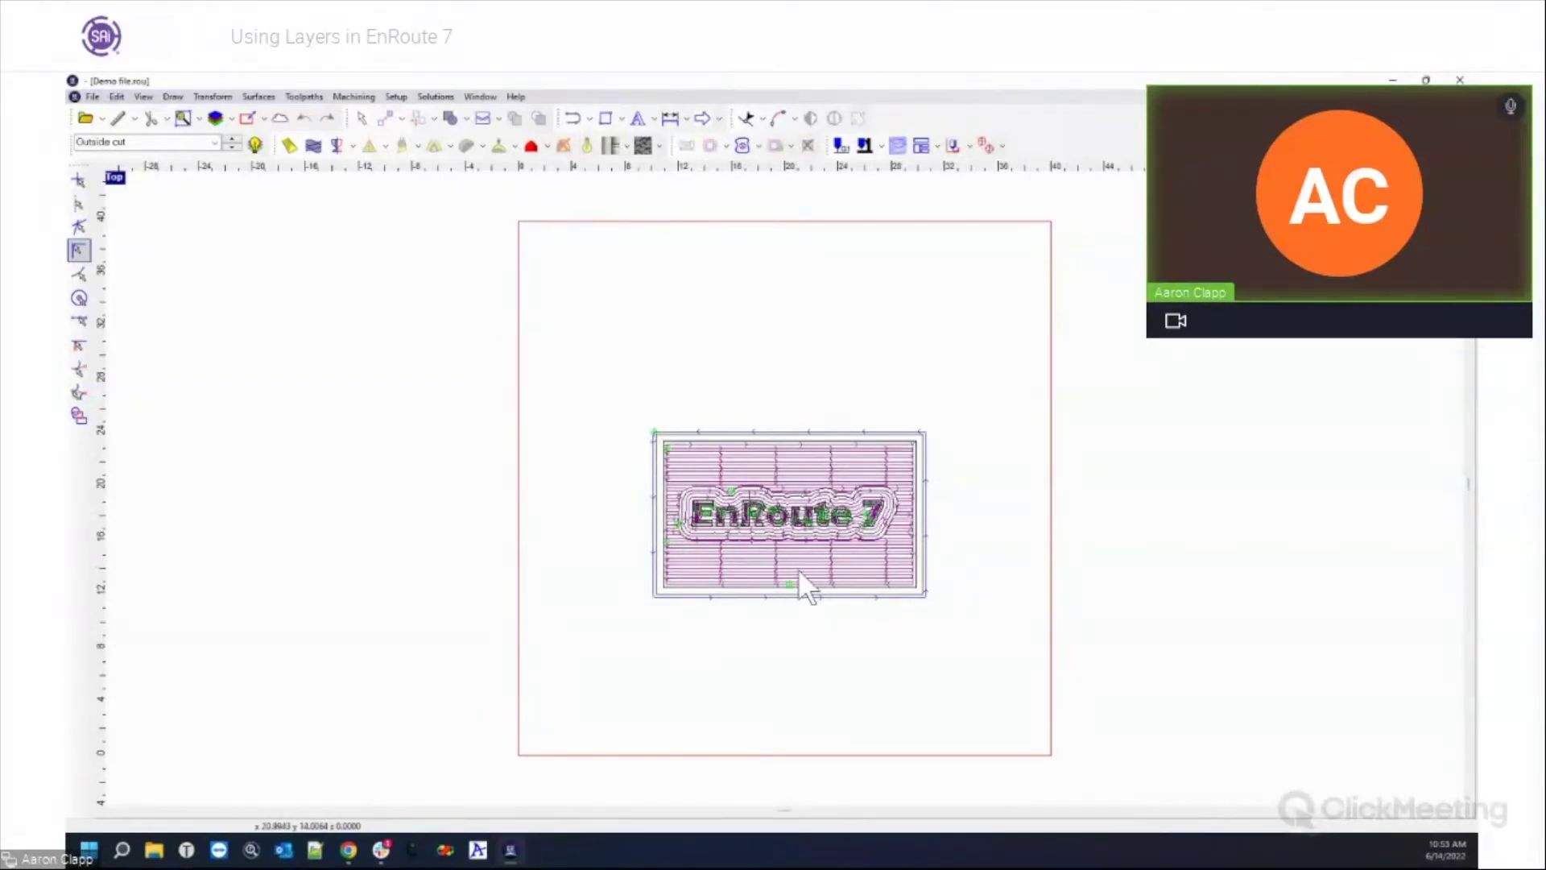
Step: Show only the Outside cut layer and examine the toolpath around the sign's outer border
scroll(797, 568, "up", 2)
scroll(799, 569, "up", 4)
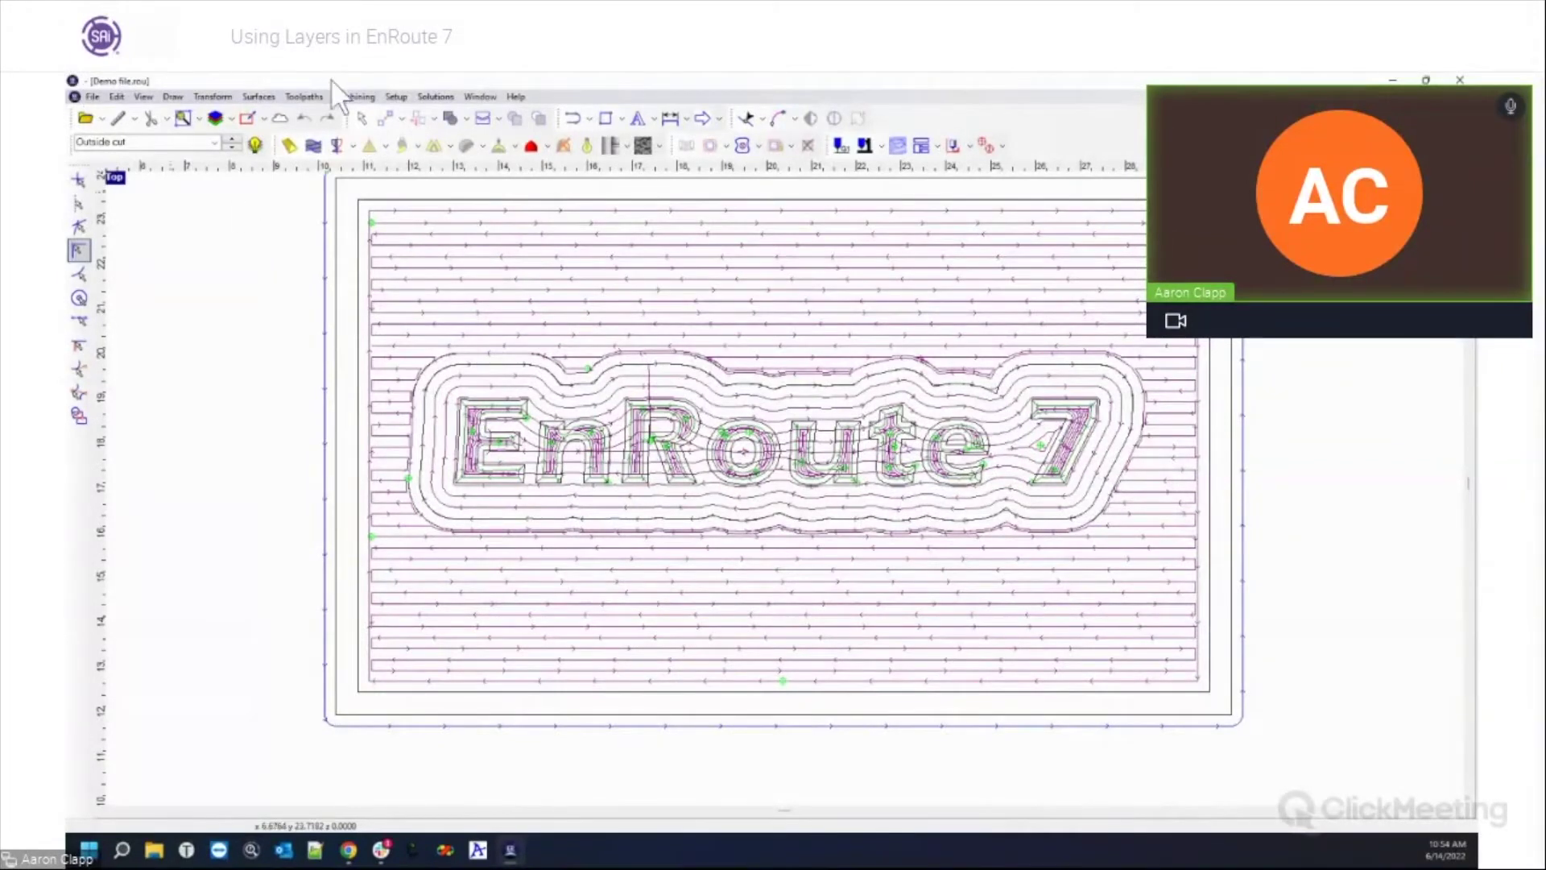
left_click(256, 146)
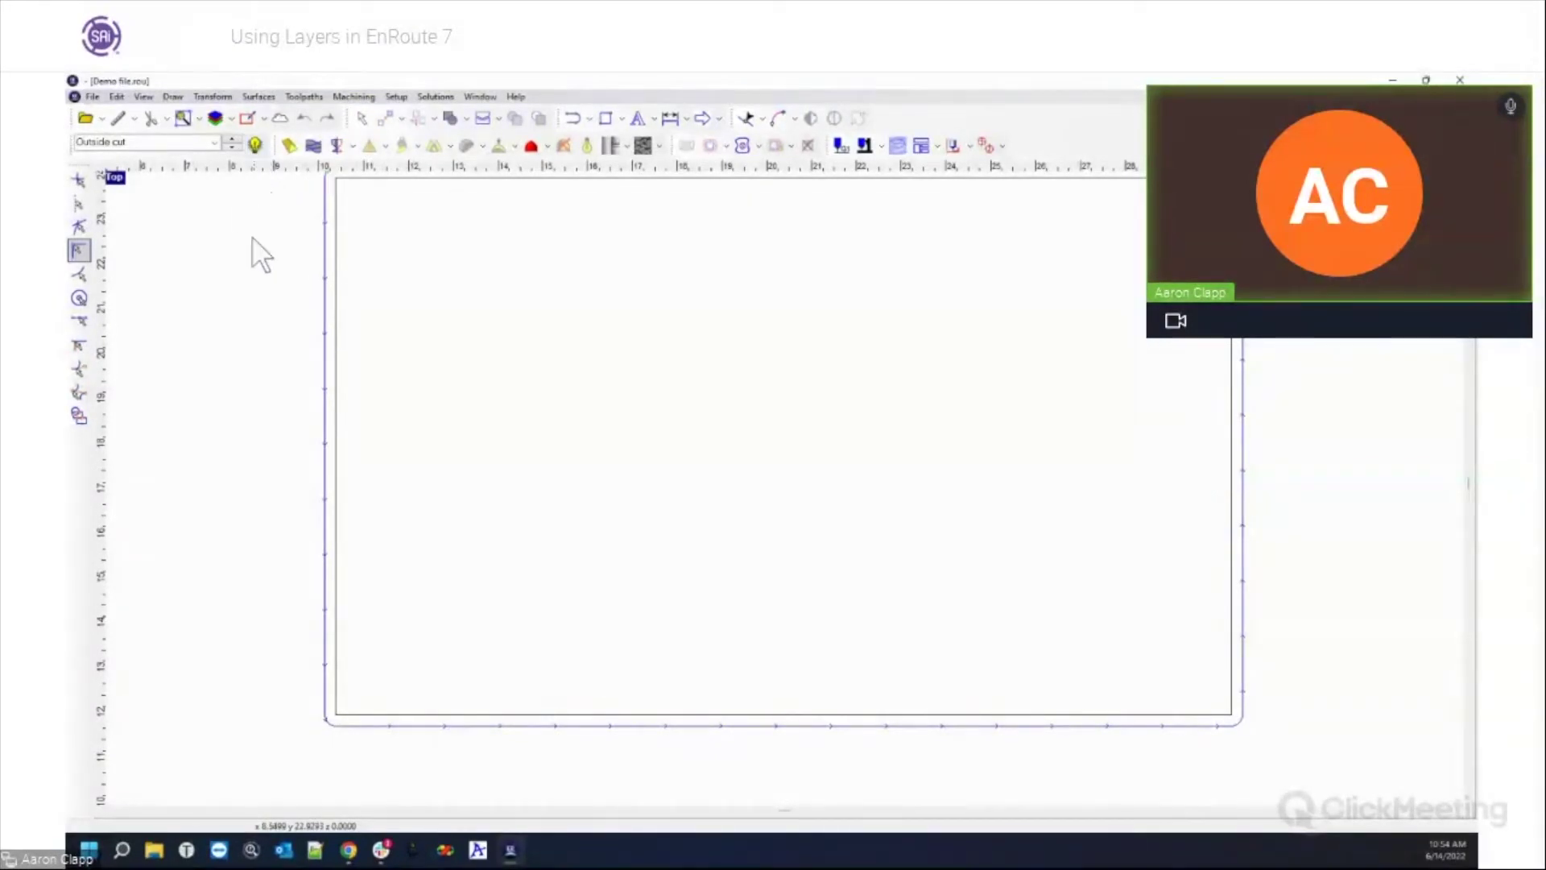
scroll(540, 524, "down", 2)
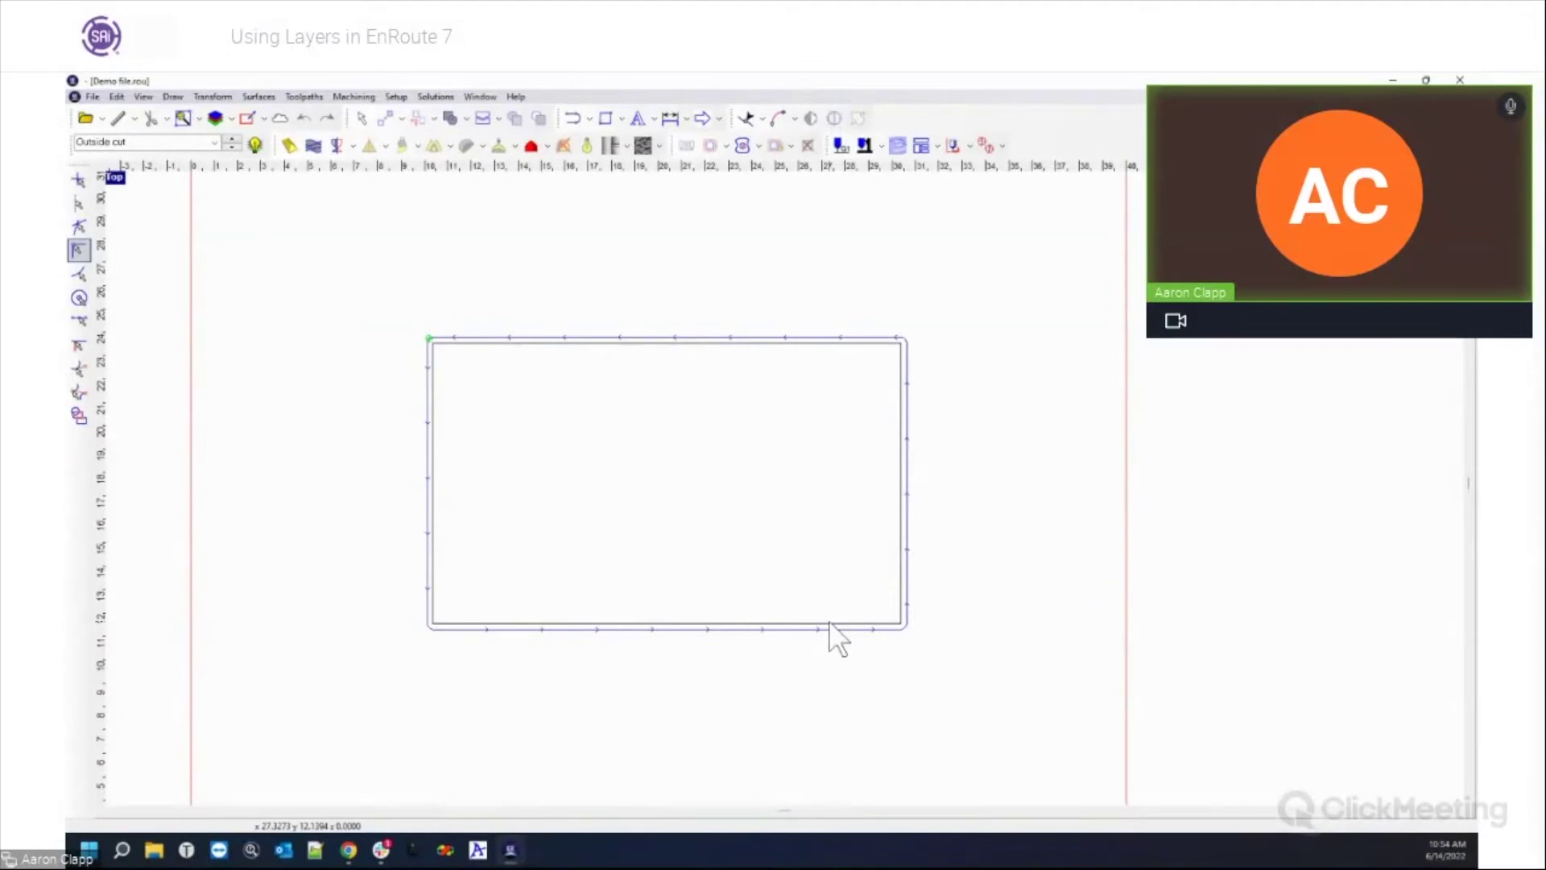
Step: Display the Fill cut down layer, select its filled contours to examine the island around the text, and clear the selection
left_click(214, 142)
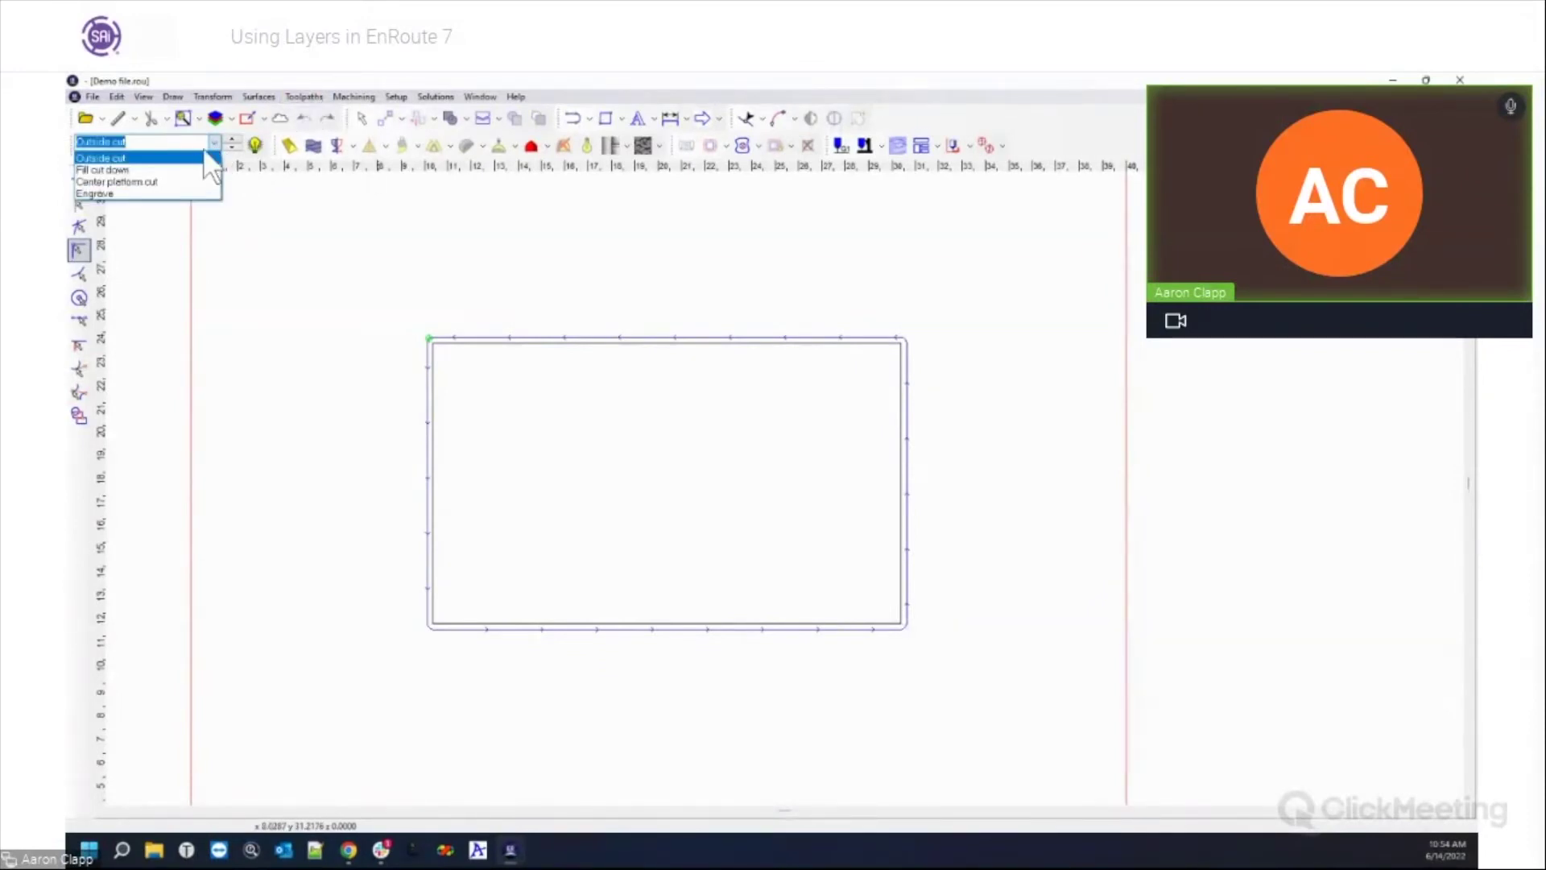
left_click(191, 168)
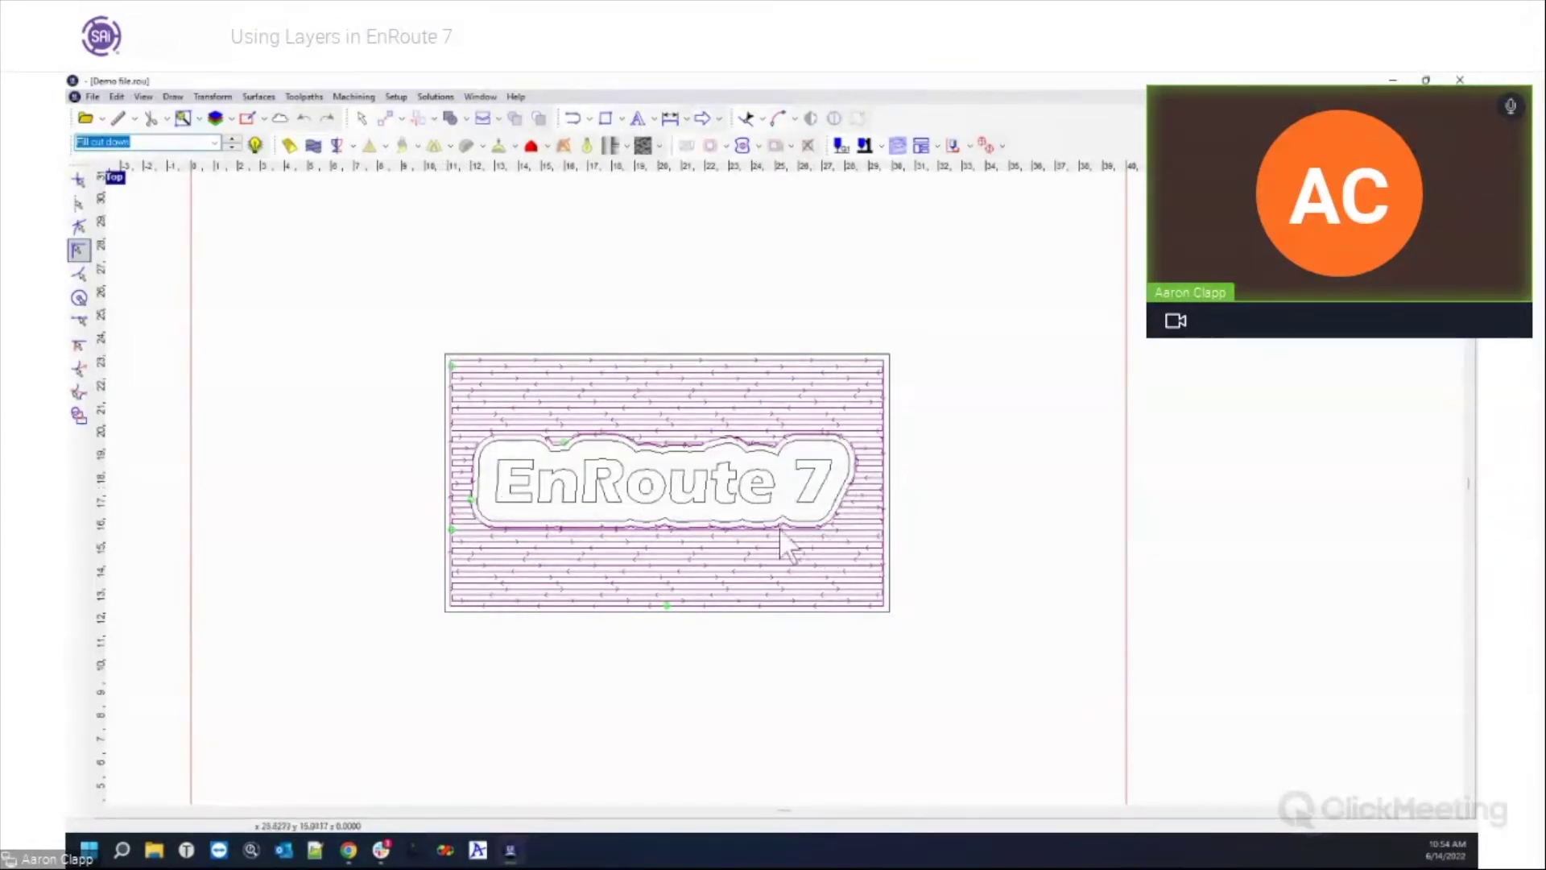
scroll(650, 524, "up", 1)
scroll(646, 519, "up", 2)
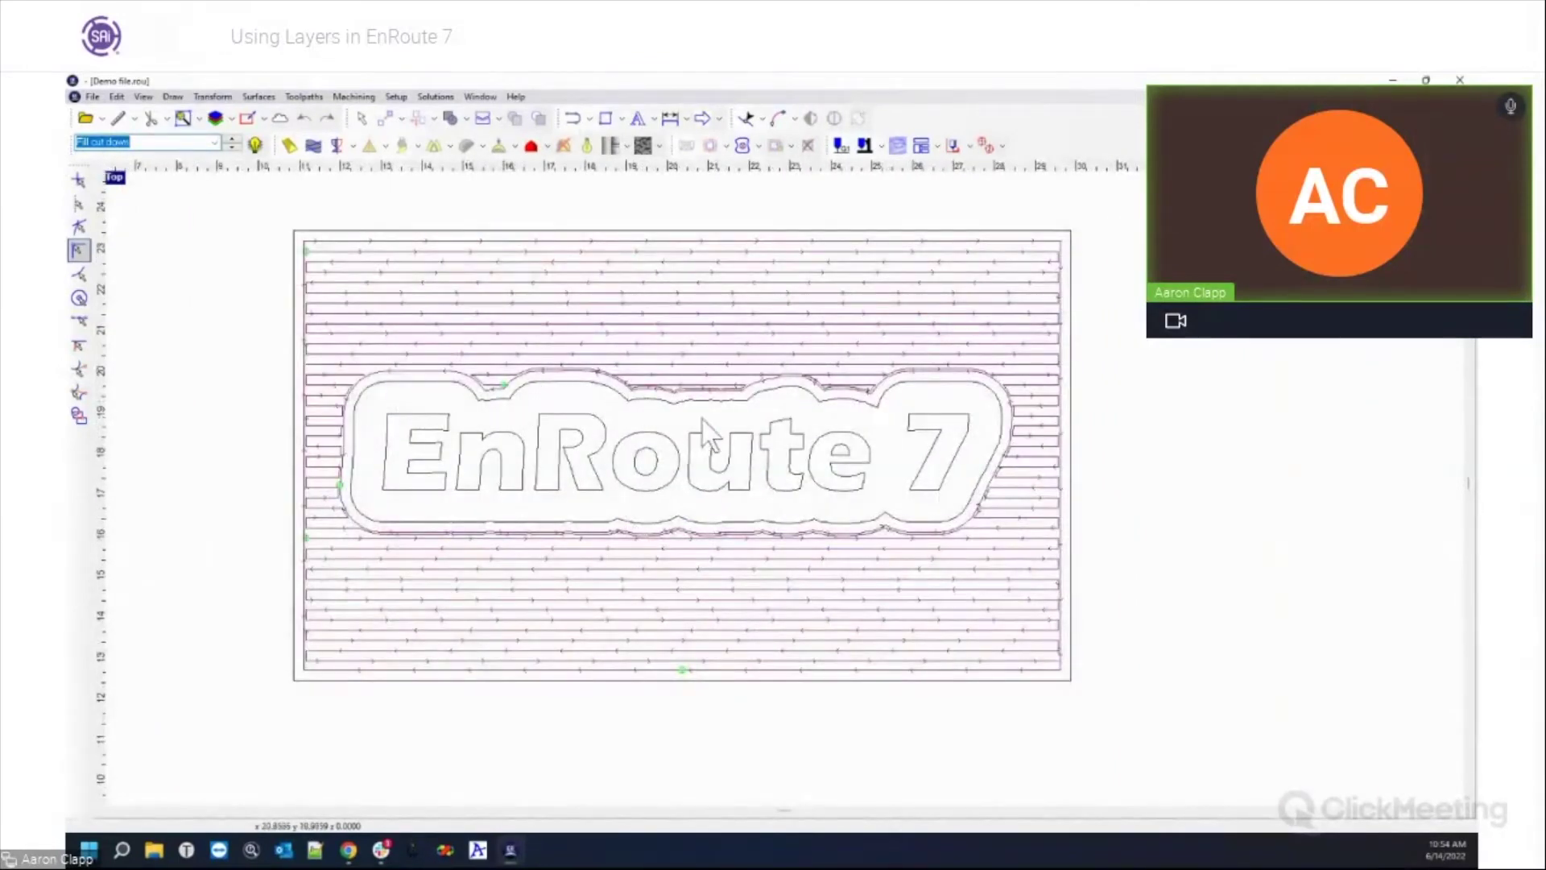
left_click(824, 396)
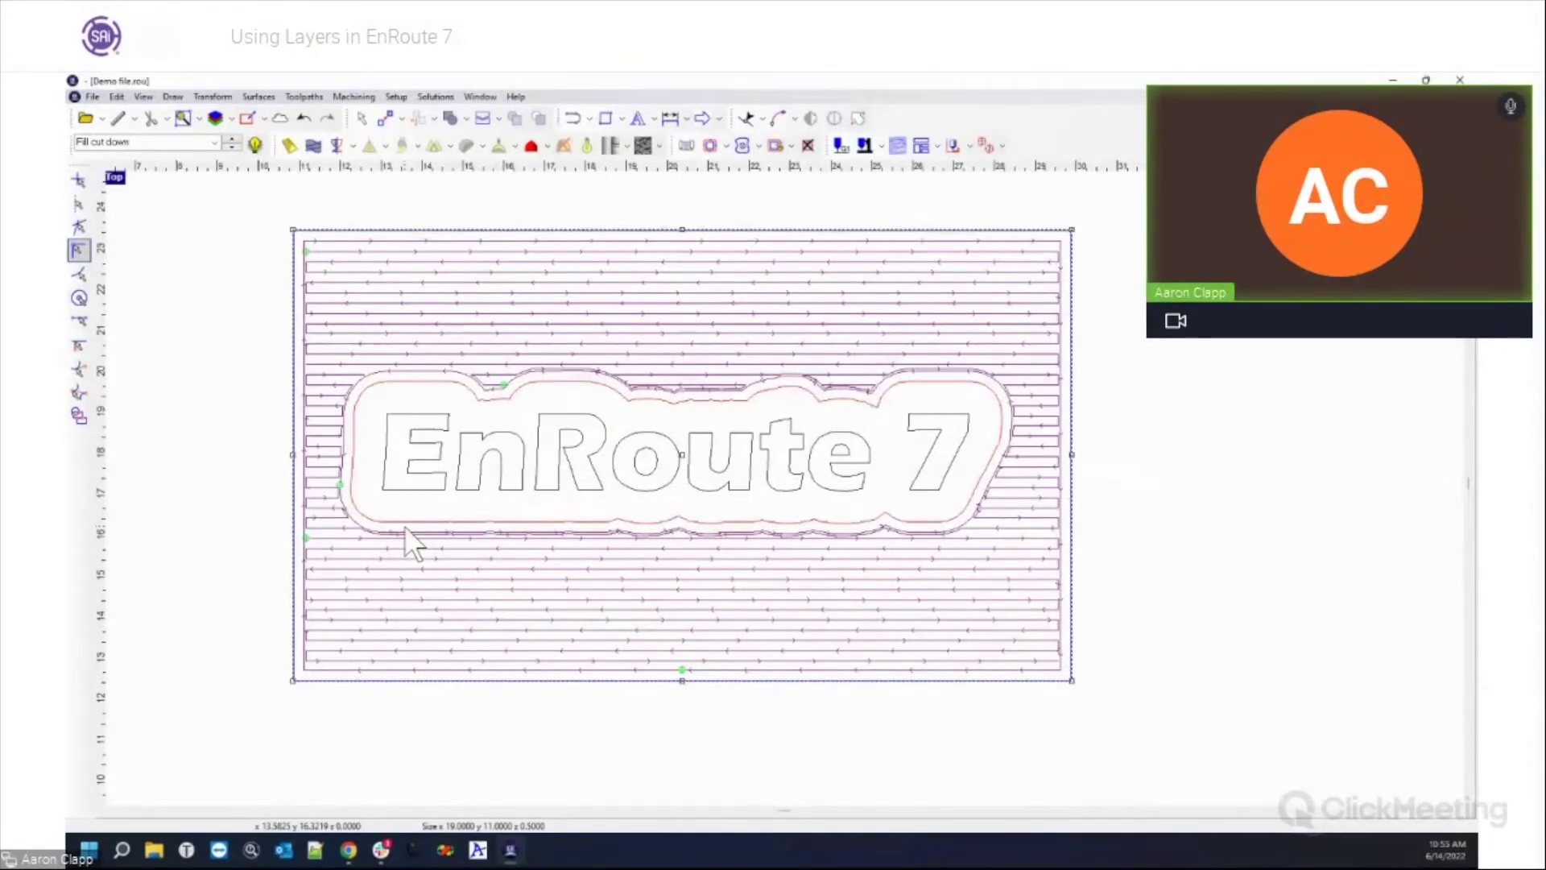
left_click(190, 481)
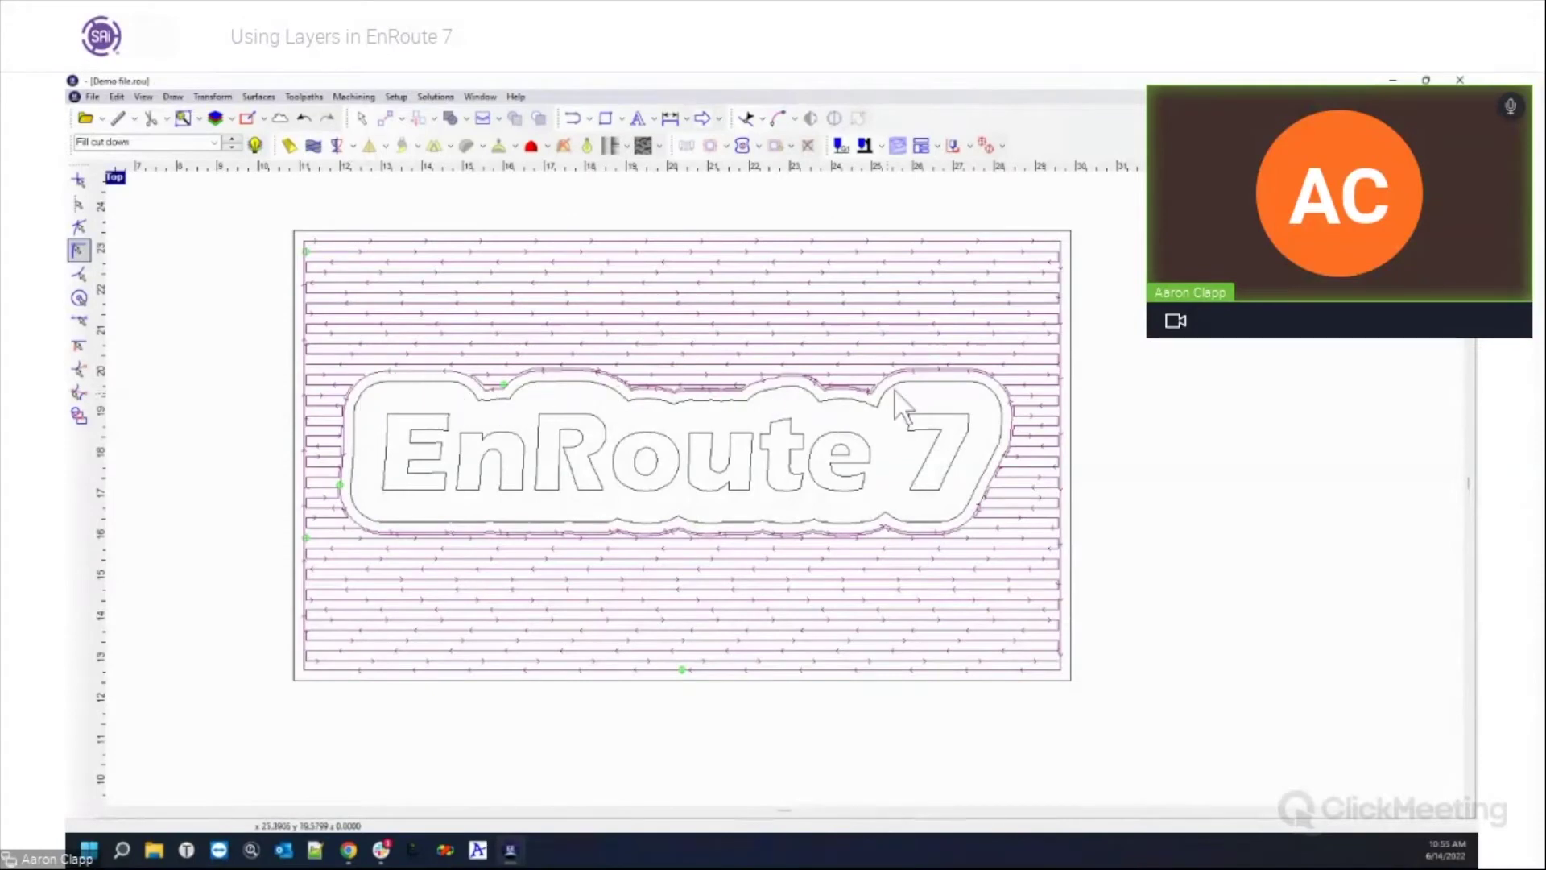
Step: Display the Center platform cut layer and the Engrave layer one after the other to examine their toolpaths
left_click(215, 144)
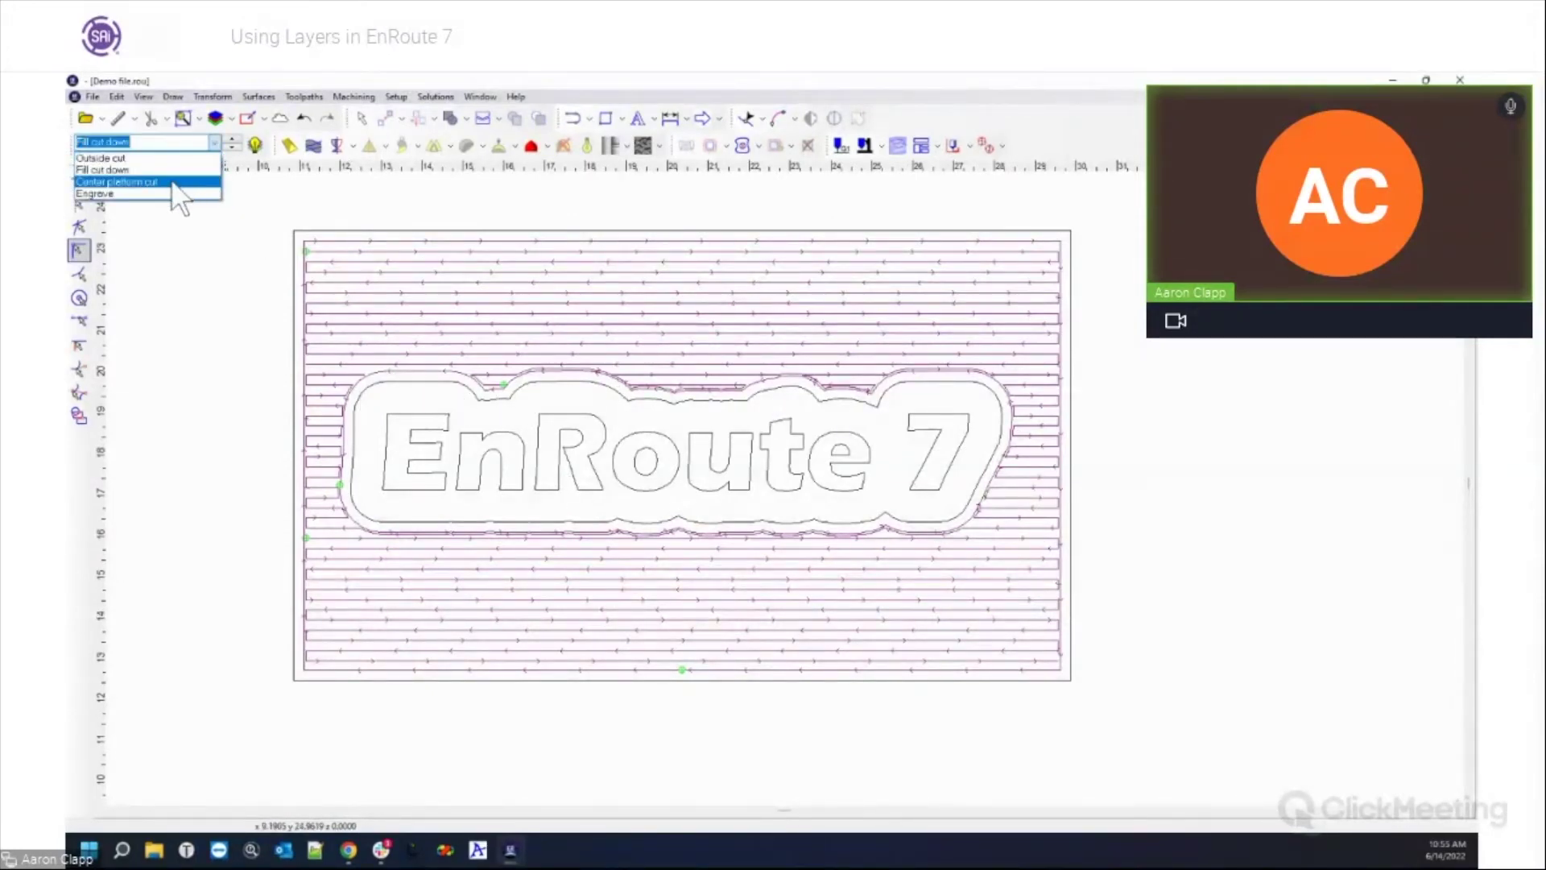
left_click(121, 182)
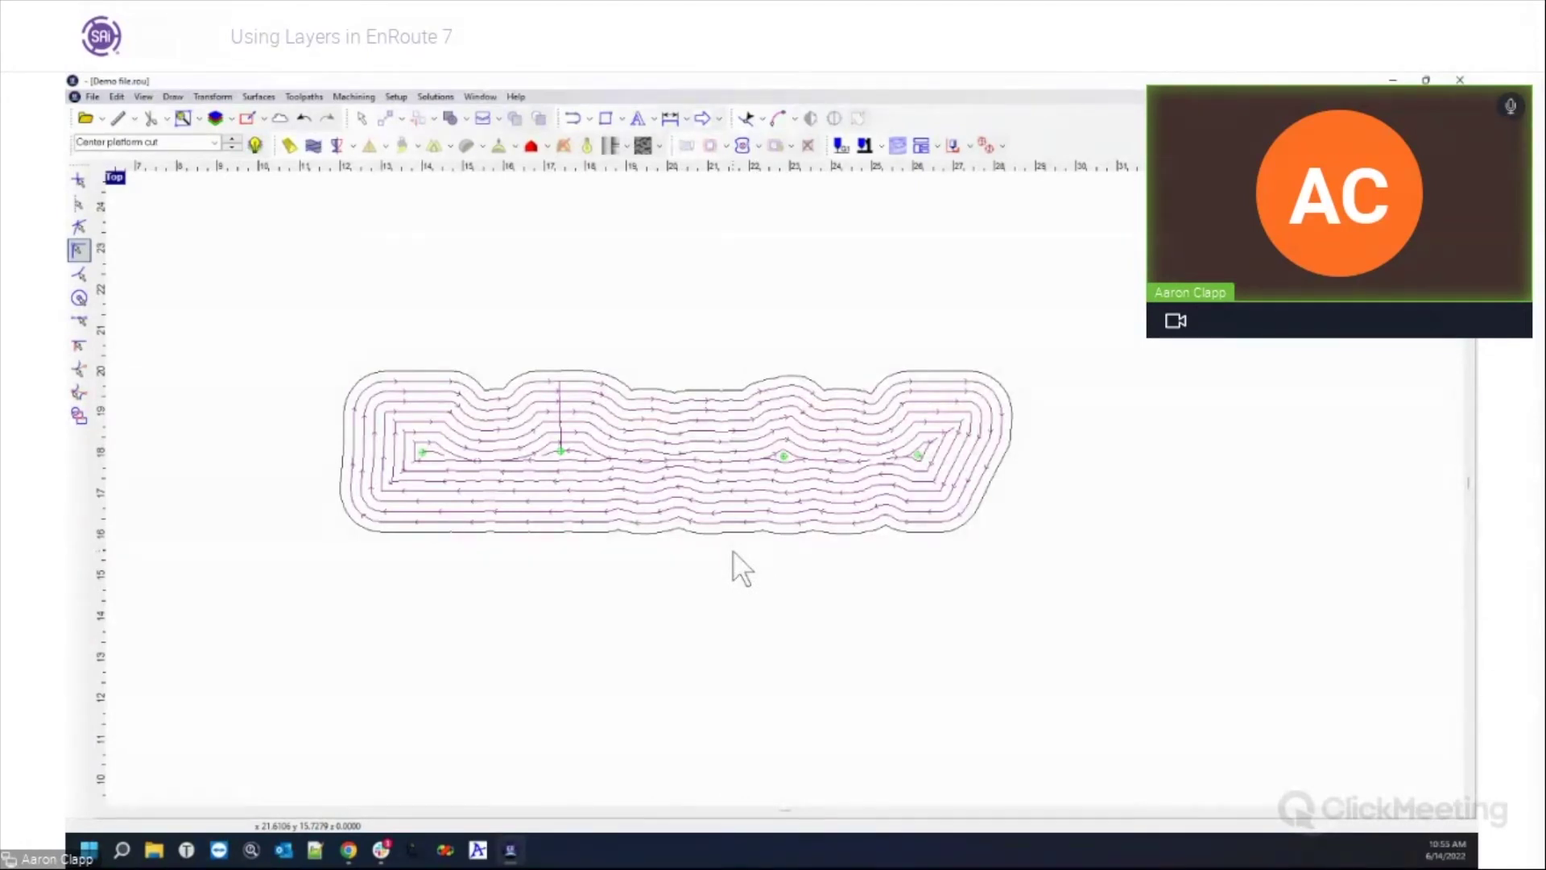
left_click(215, 143)
left_click(190, 200)
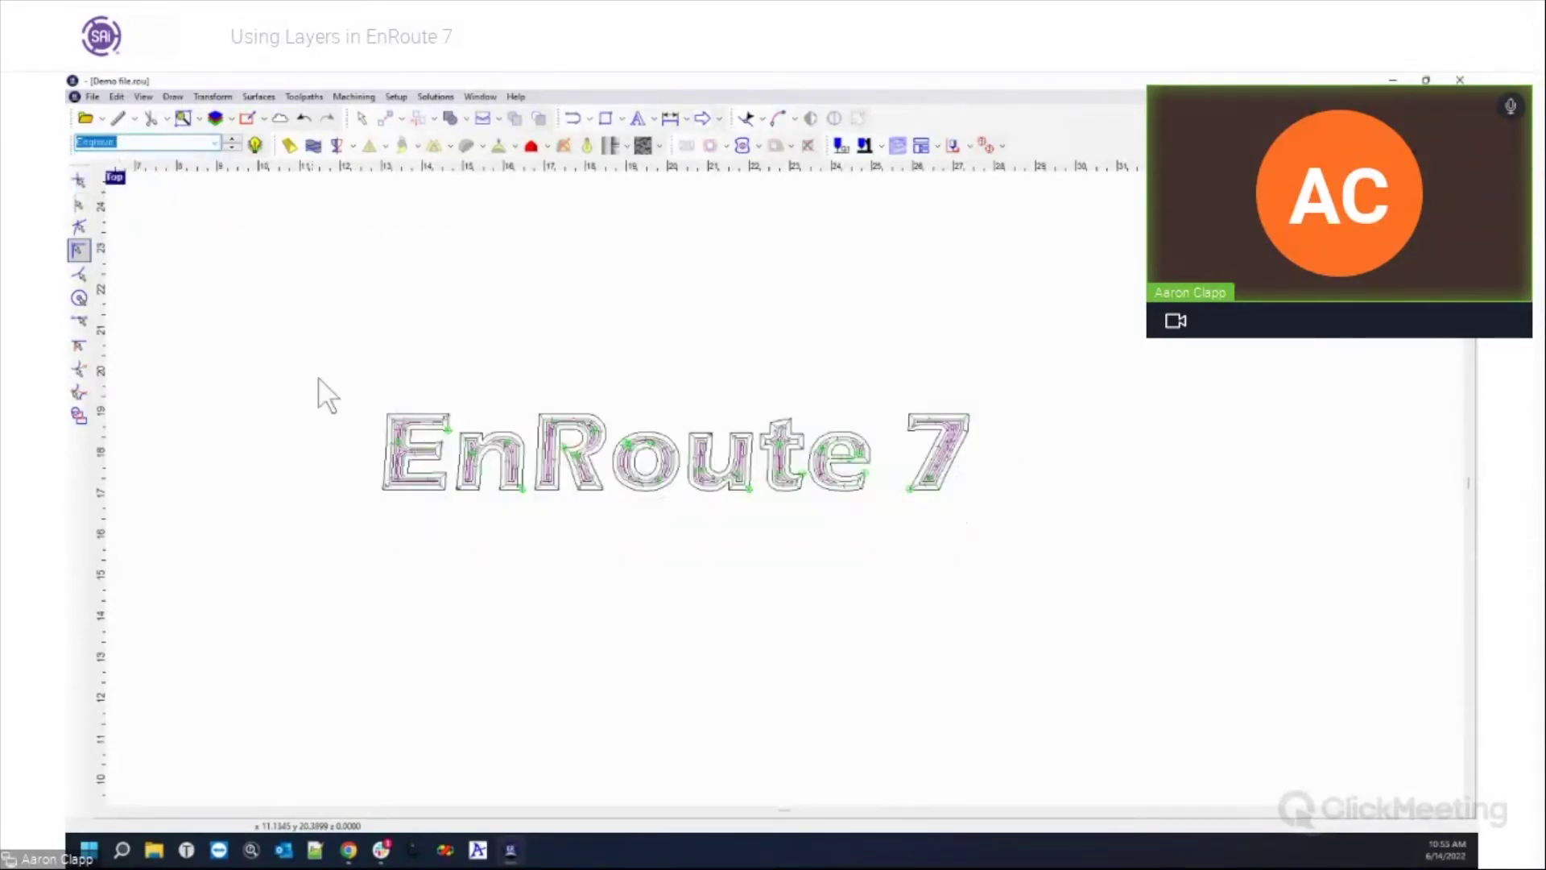
left_click(367, 467)
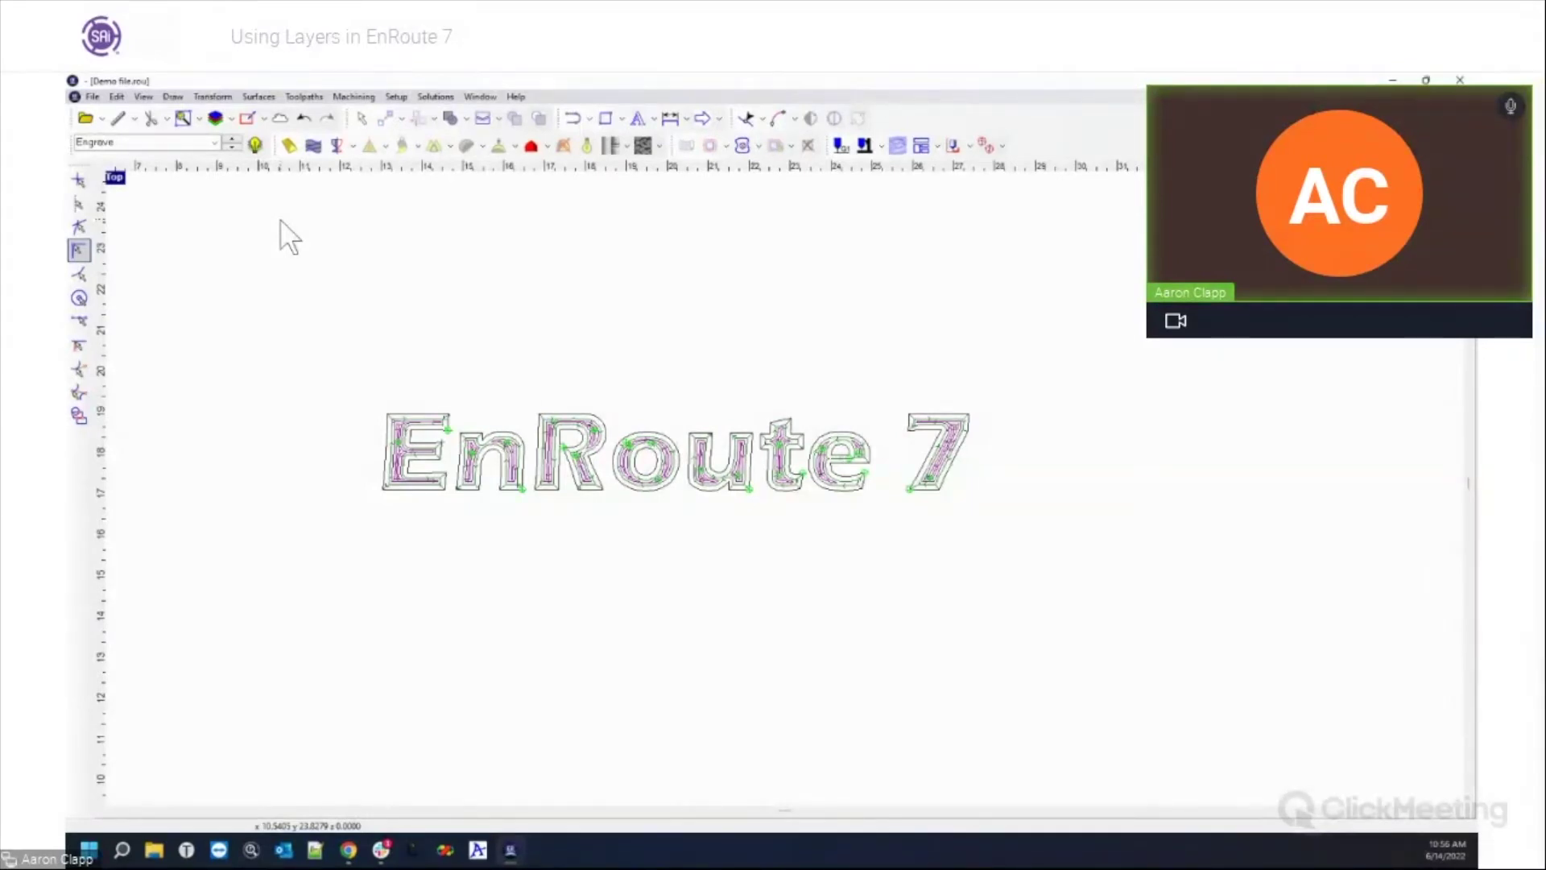
Step: Show all layers together and select the entire EnRoute 7 sign with its toolpaths
left_click(255, 145)
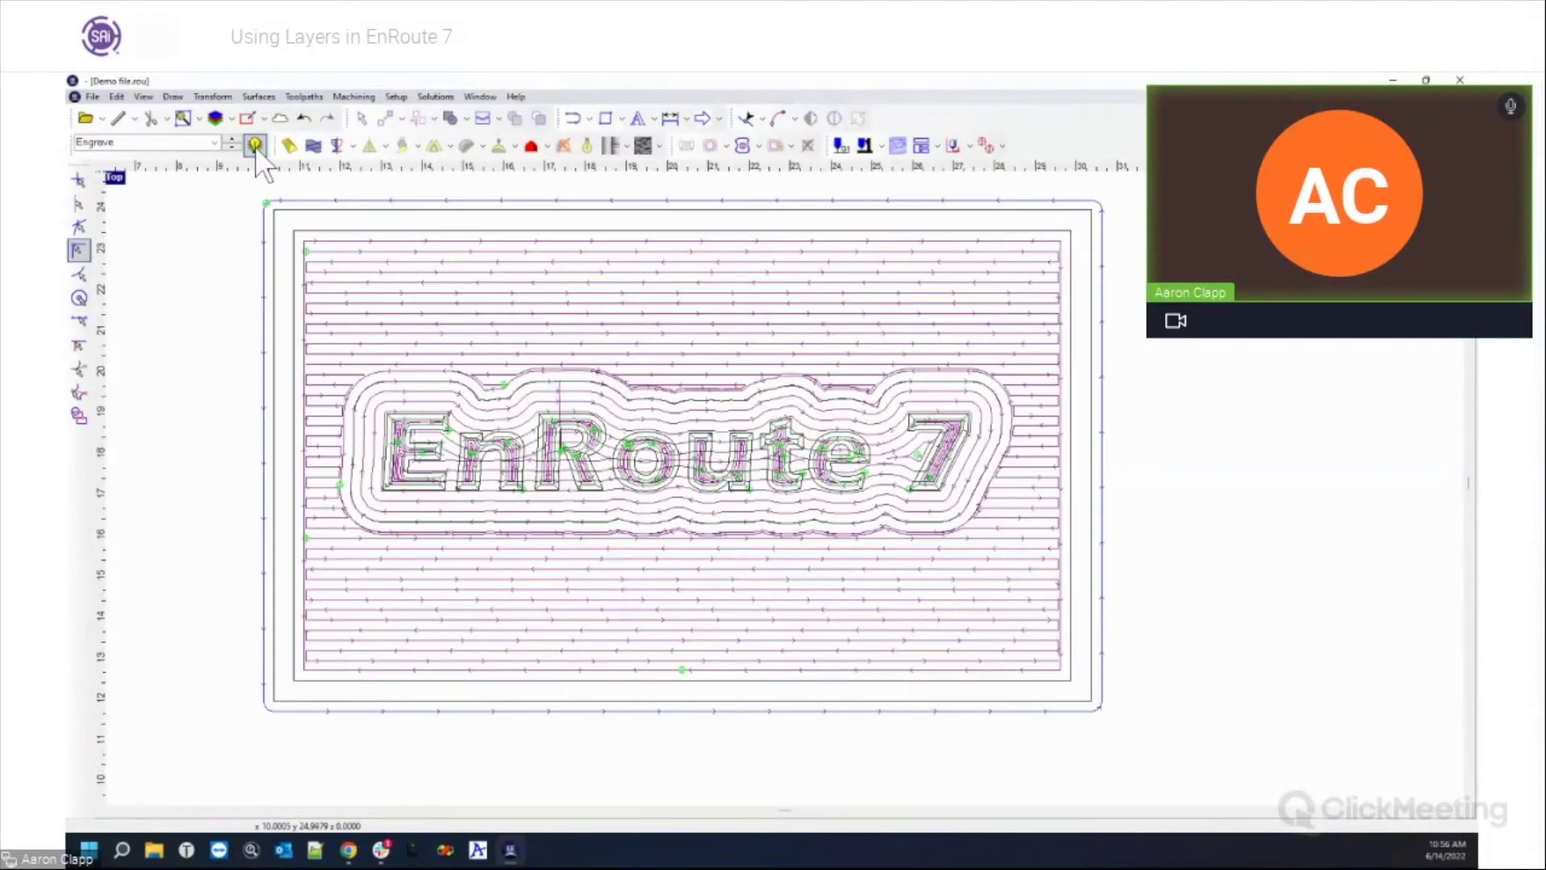
scroll(290, 323, "down", 2)
scroll(207, 233, "up", 1)
left_click_drag(232, 207, 1045, 708)
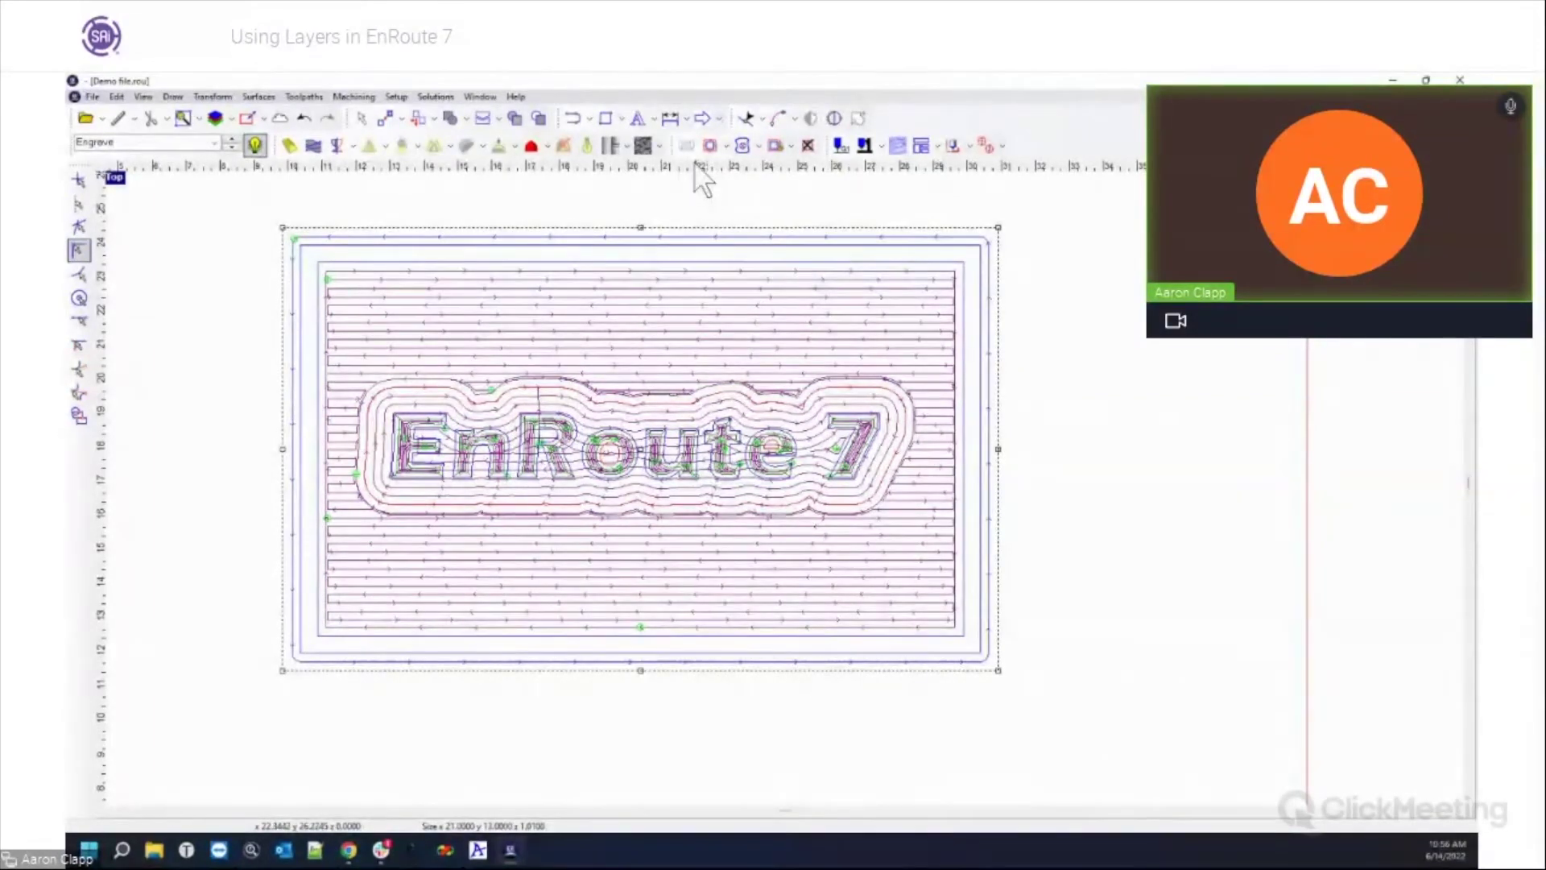
Step: Start a 3D simulation of the selected sign with Animate on and cuts shown in the tool color
left_click(352, 96)
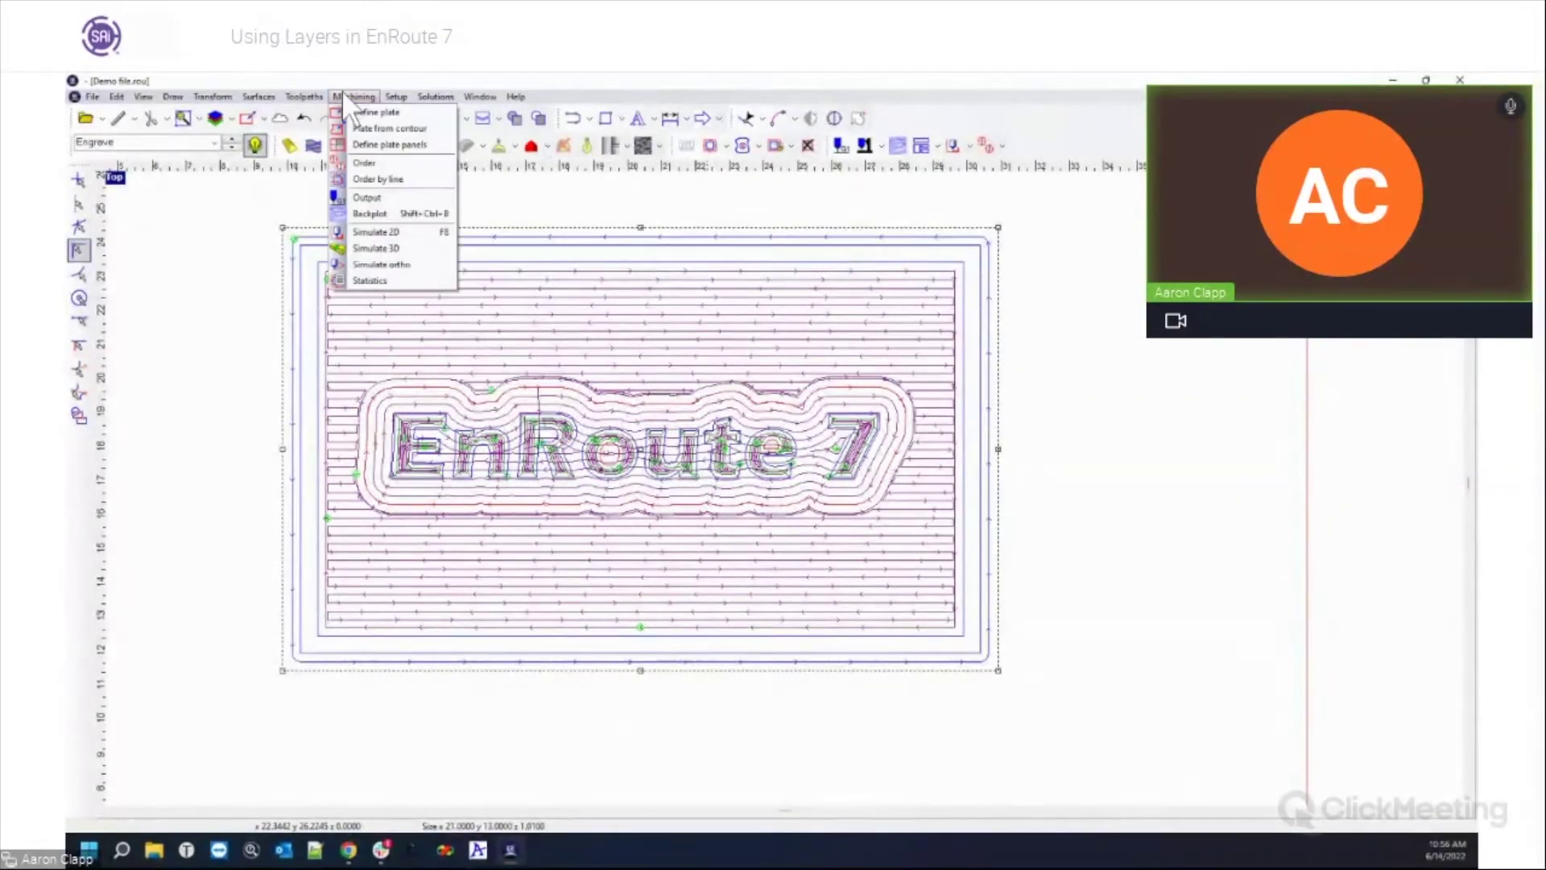
left_click(366, 247)
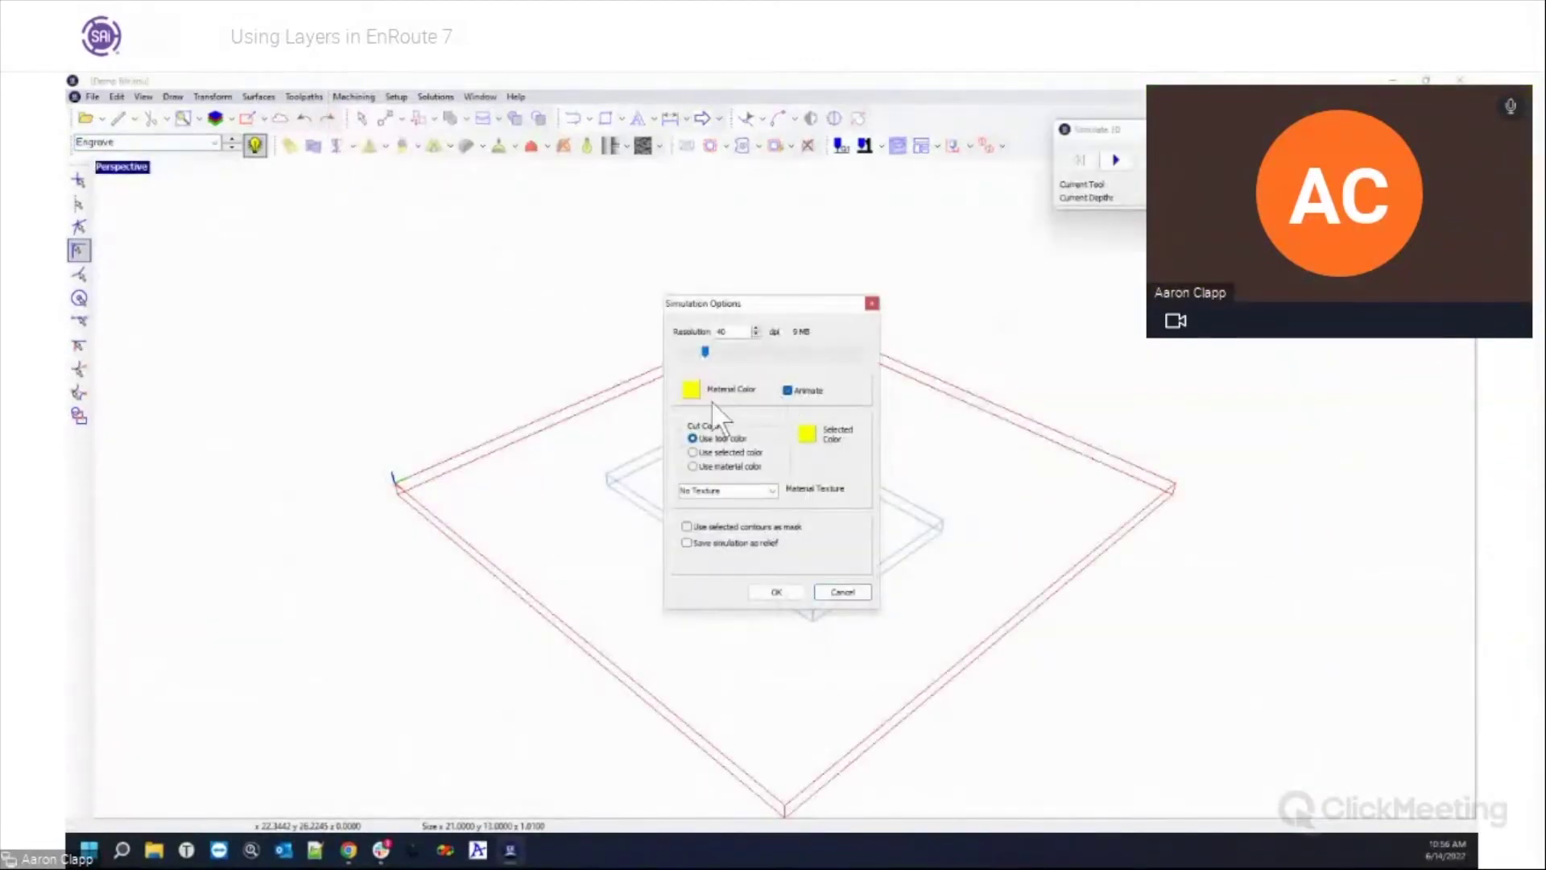
left_click_drag(711, 345, 713, 350)
left_click(775, 591)
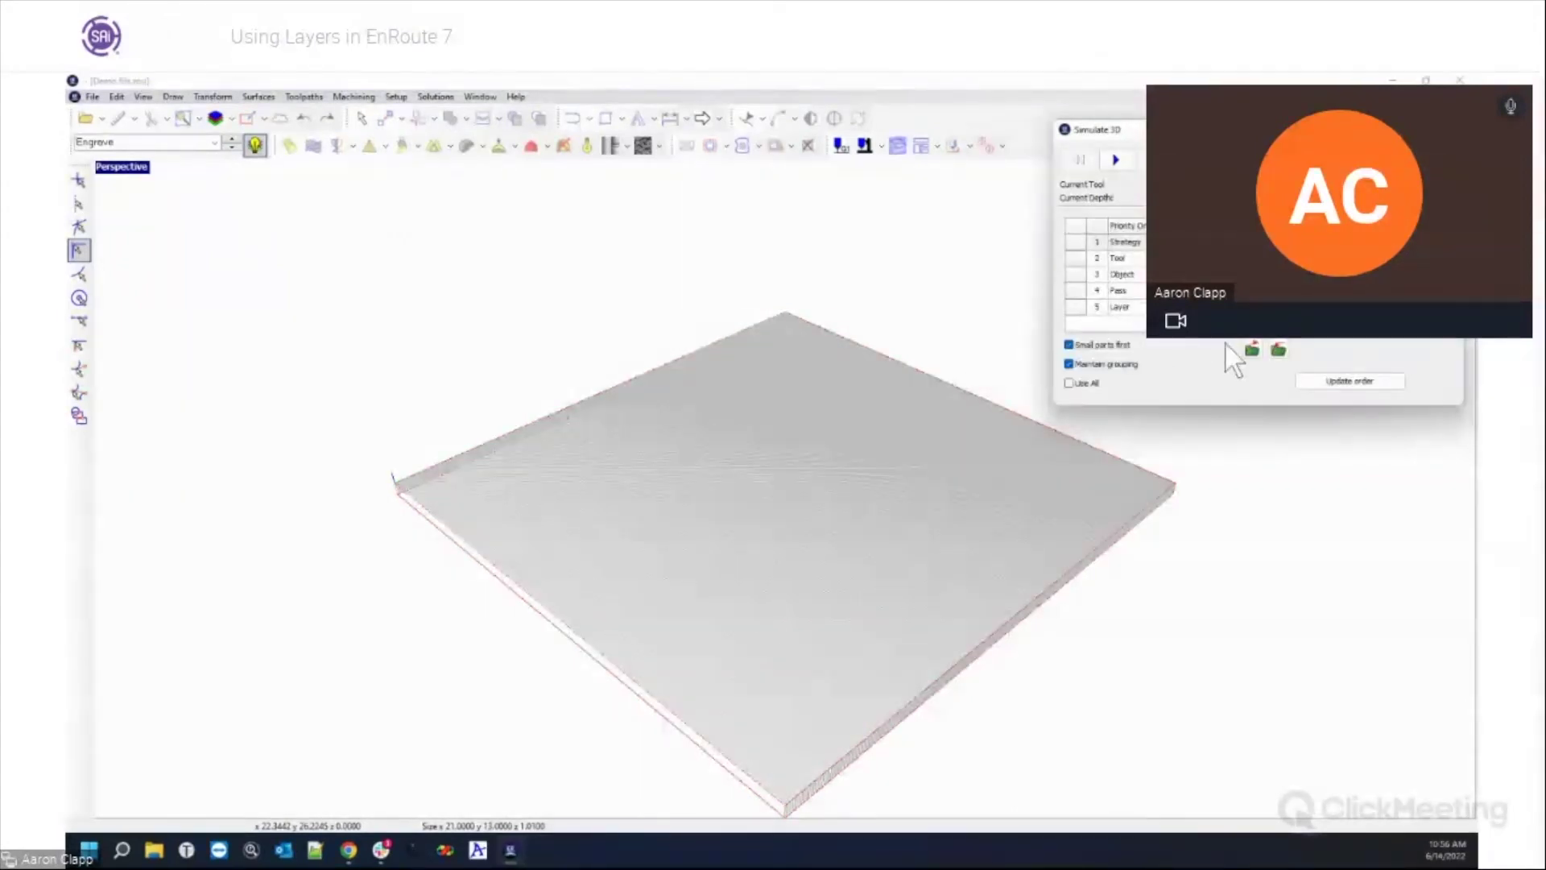
Step: Open the tool order list in the 3D simulation, update the machining order and play the cut
double_click(1125, 242)
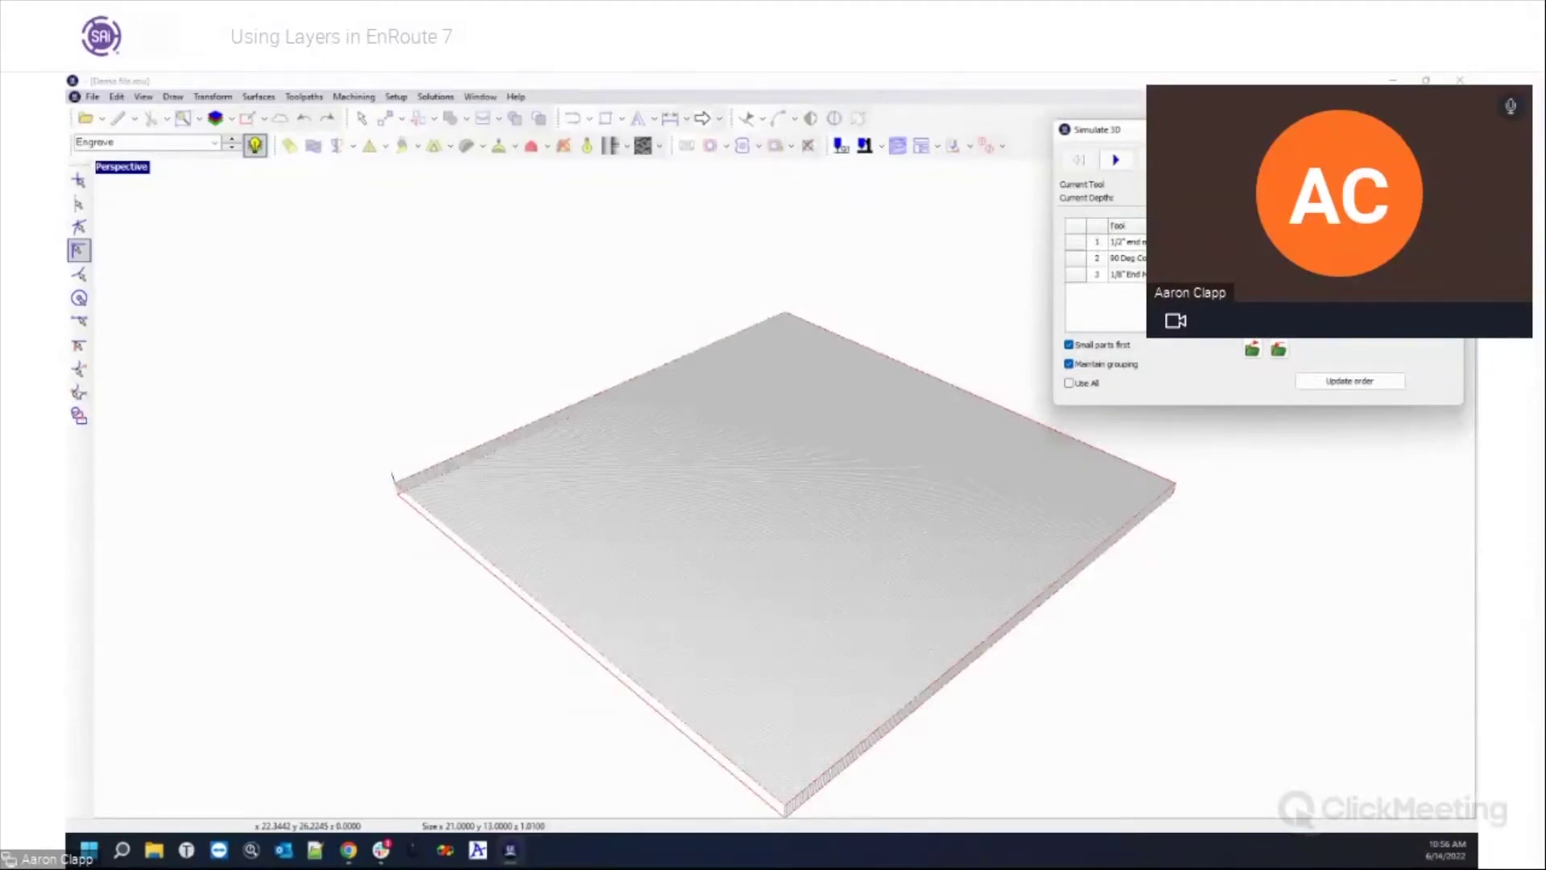
left_click(1332, 375)
left_click(1116, 160)
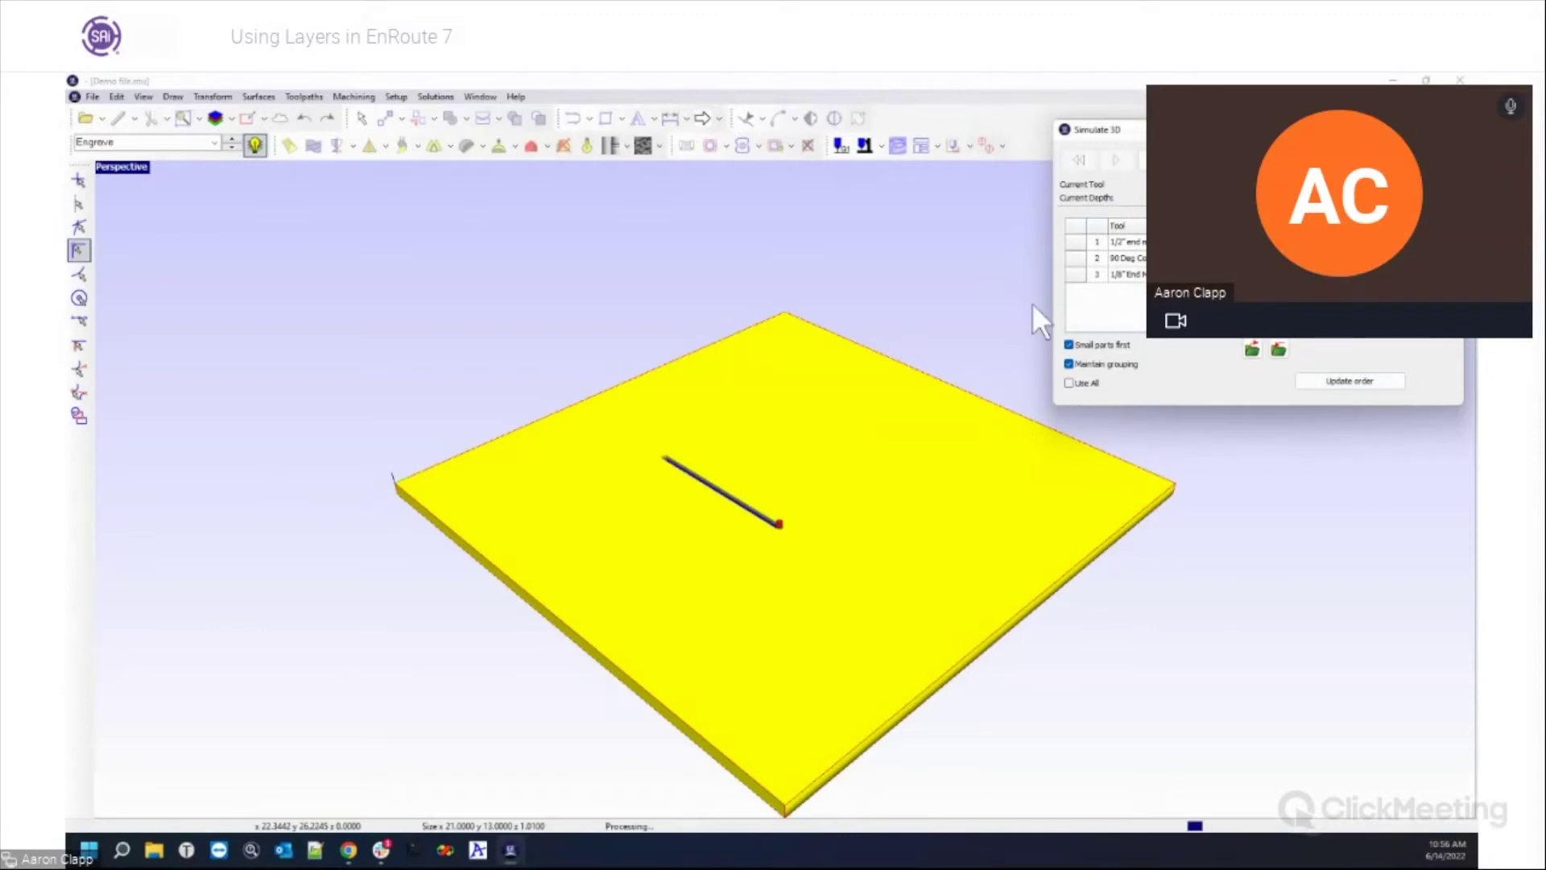
left_click(817, 579)
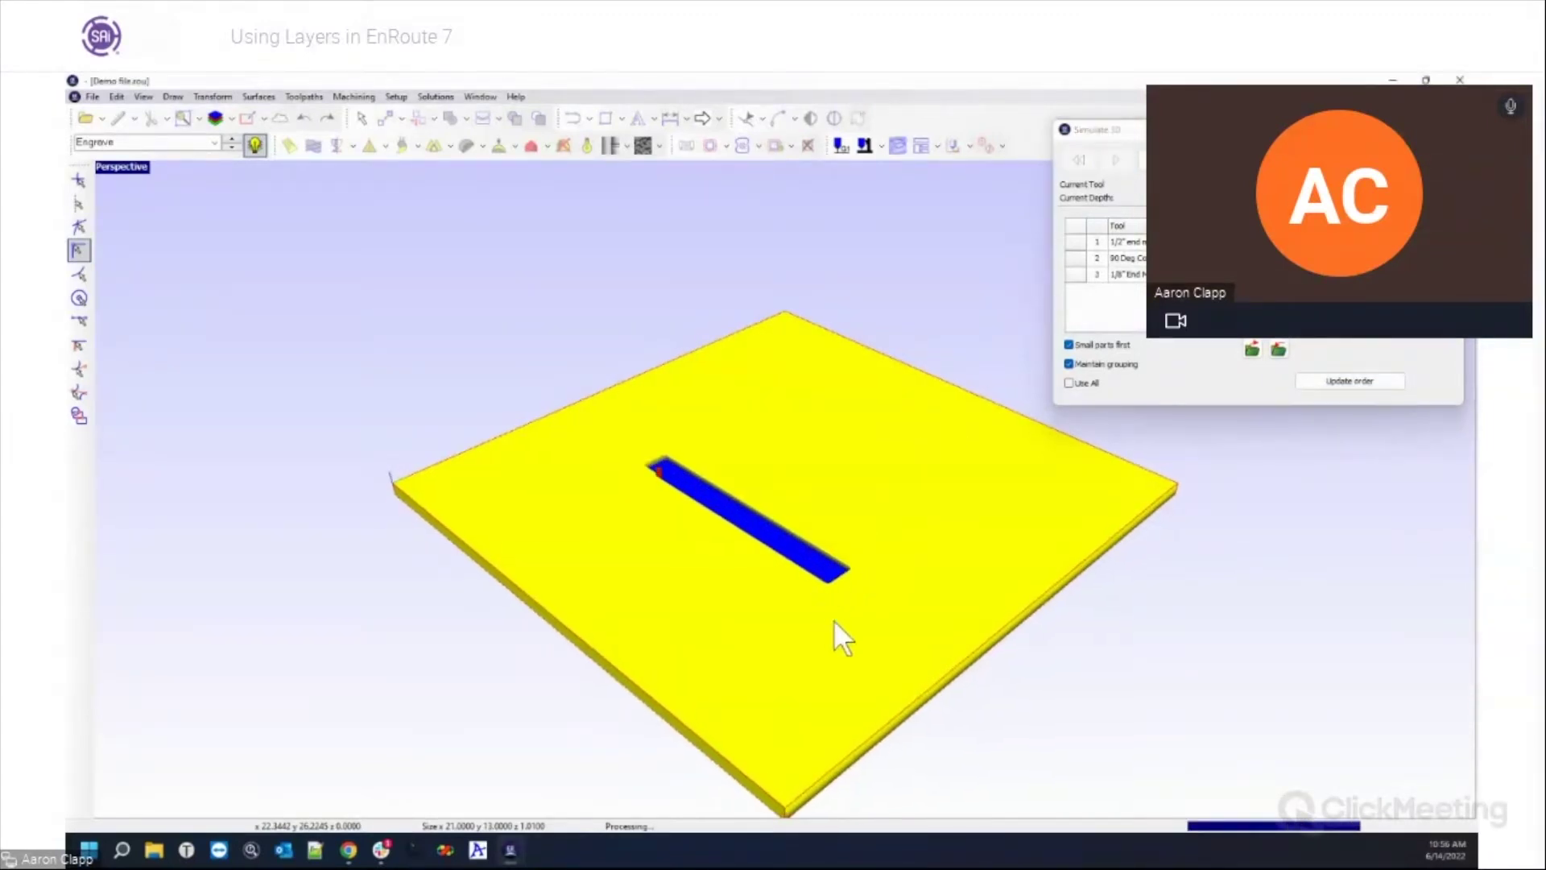
Step: Examine the simulated sign up close, checking the outer cut, the recessed fill, the center platform and the engraved letters
scroll(901, 636, "up", 1)
scroll(968, 650, "up", 1)
scroll(793, 581, "up", 1)
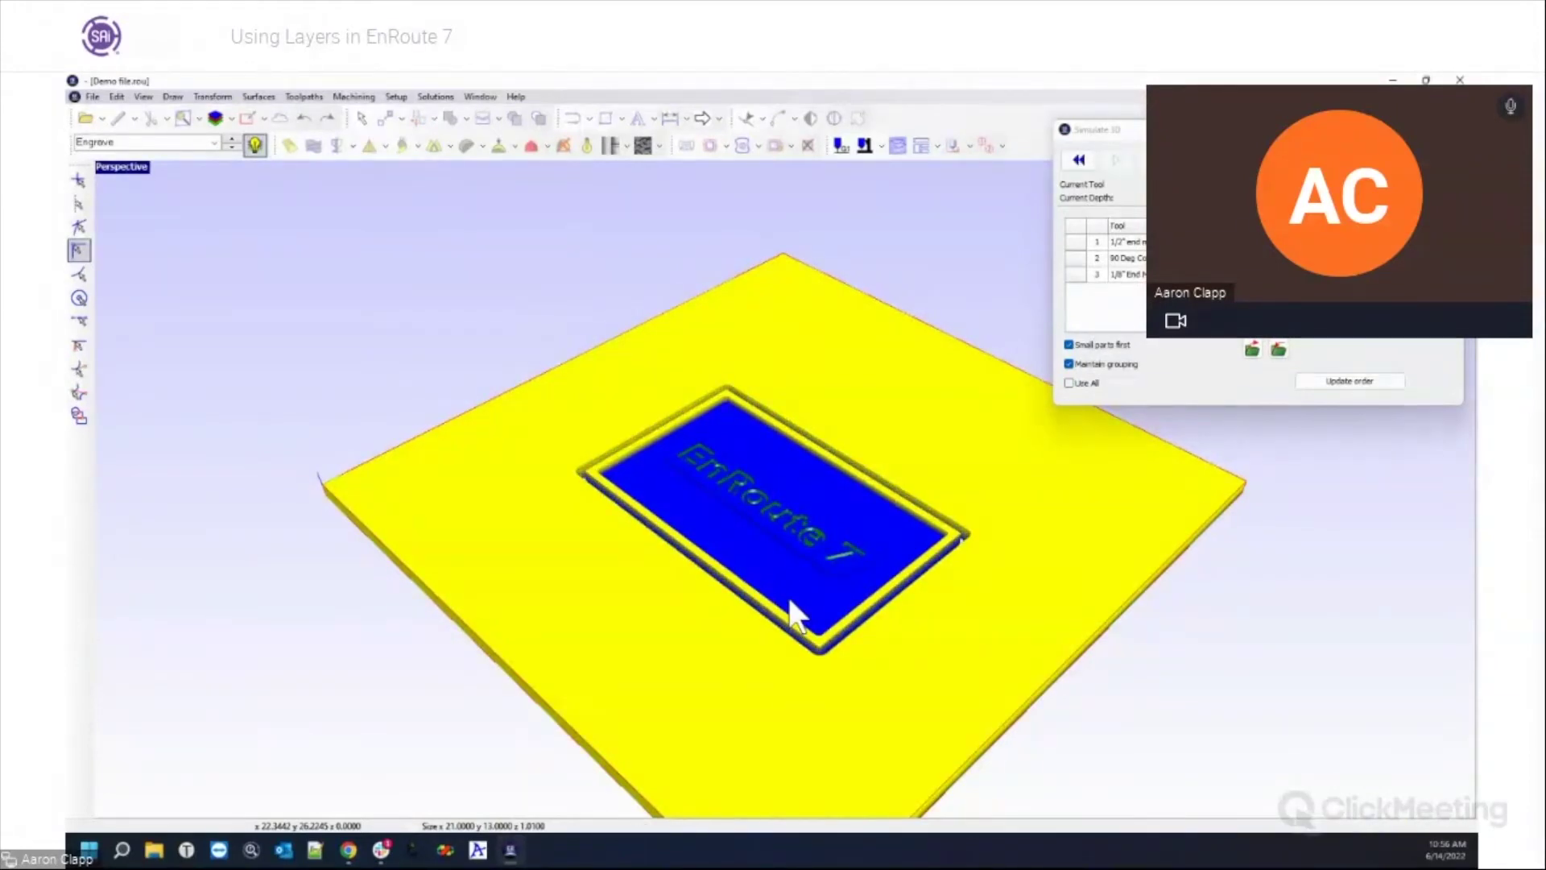
scroll(802, 587, "up", 5)
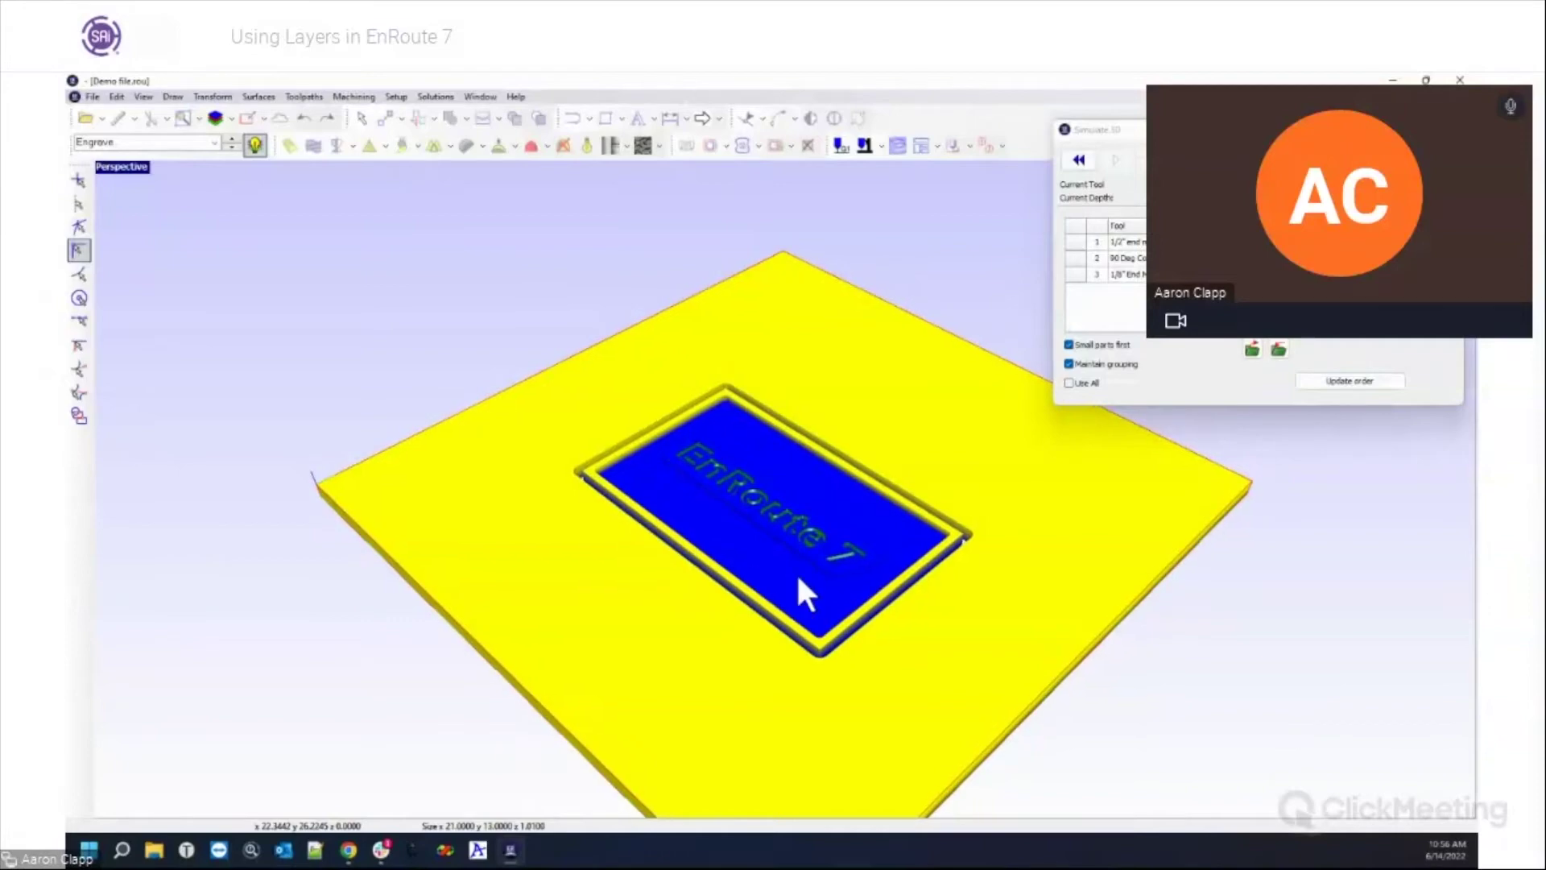
left_click_drag(1112, 648, 519, 538)
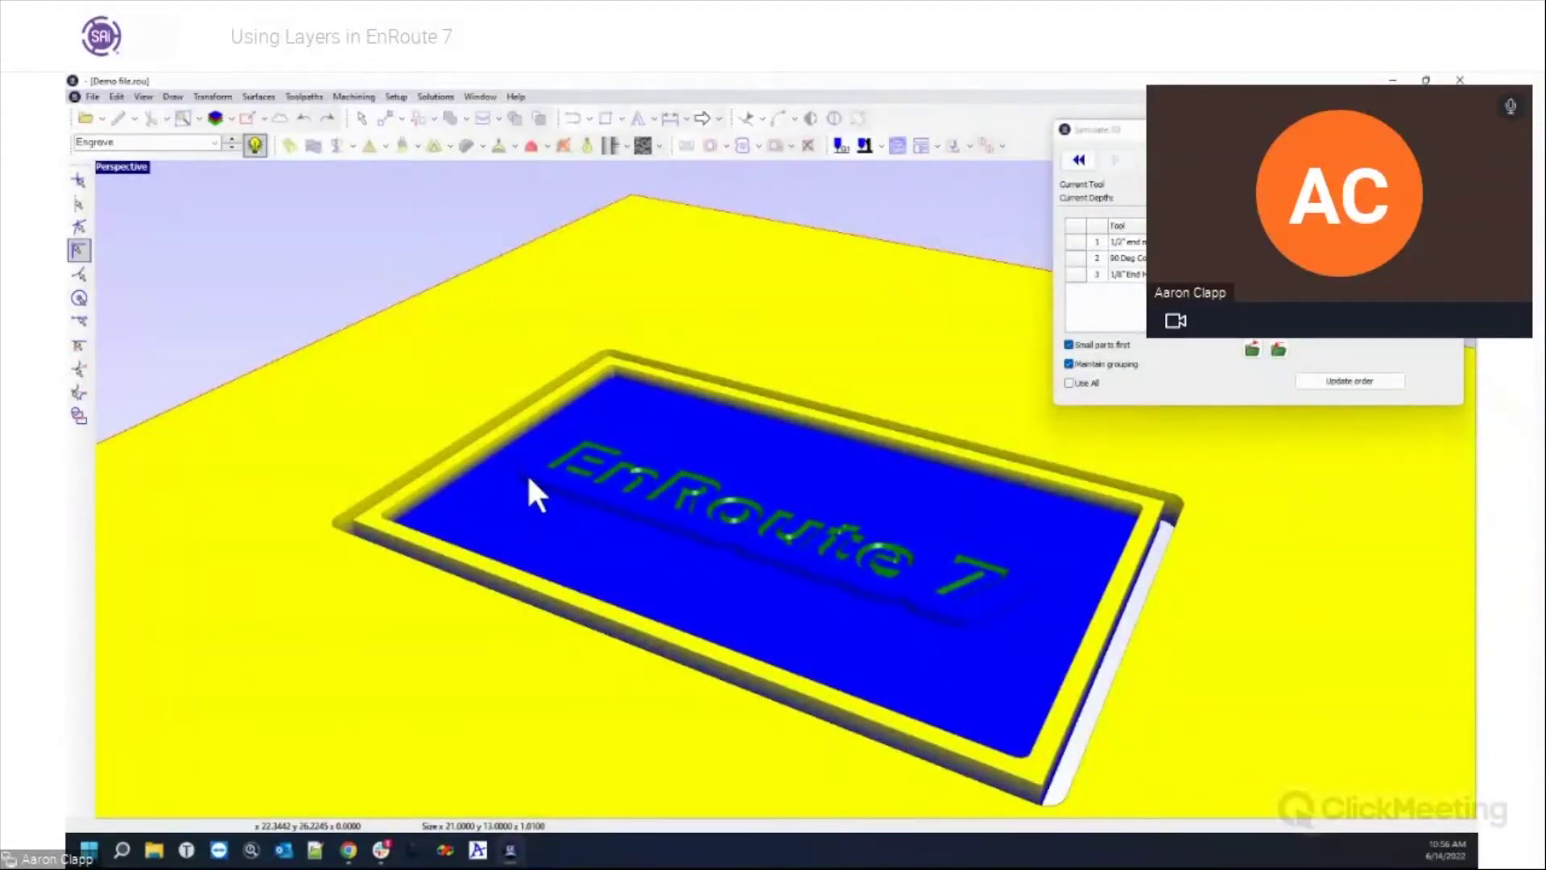
scroll(668, 495, "up", 5)
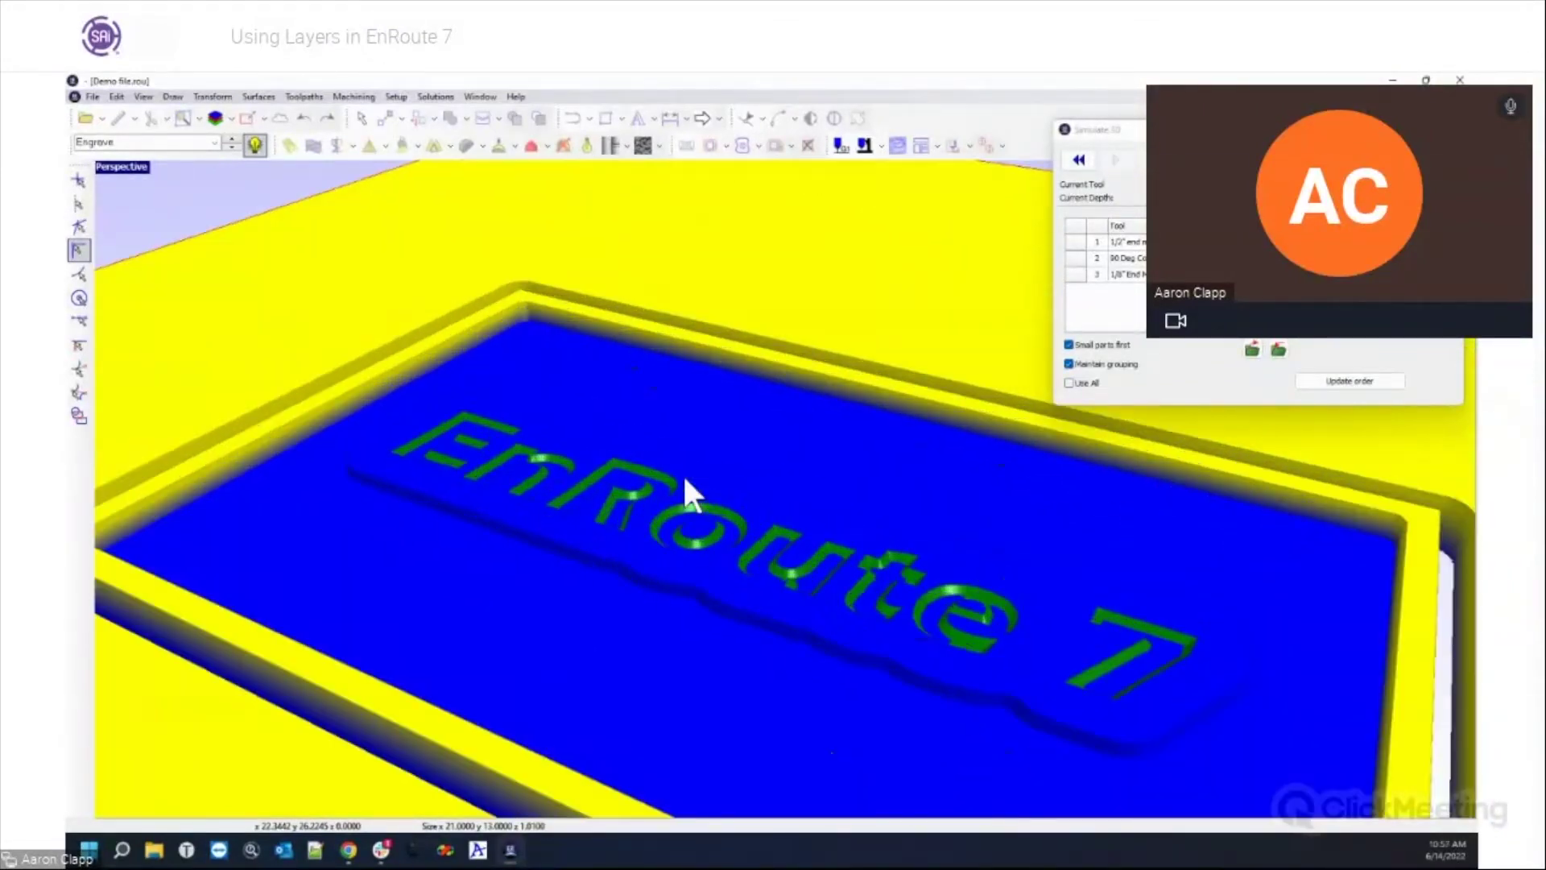
scroll(649, 632, "down", 2)
middle_click_drag(632, 642, 636, 596)
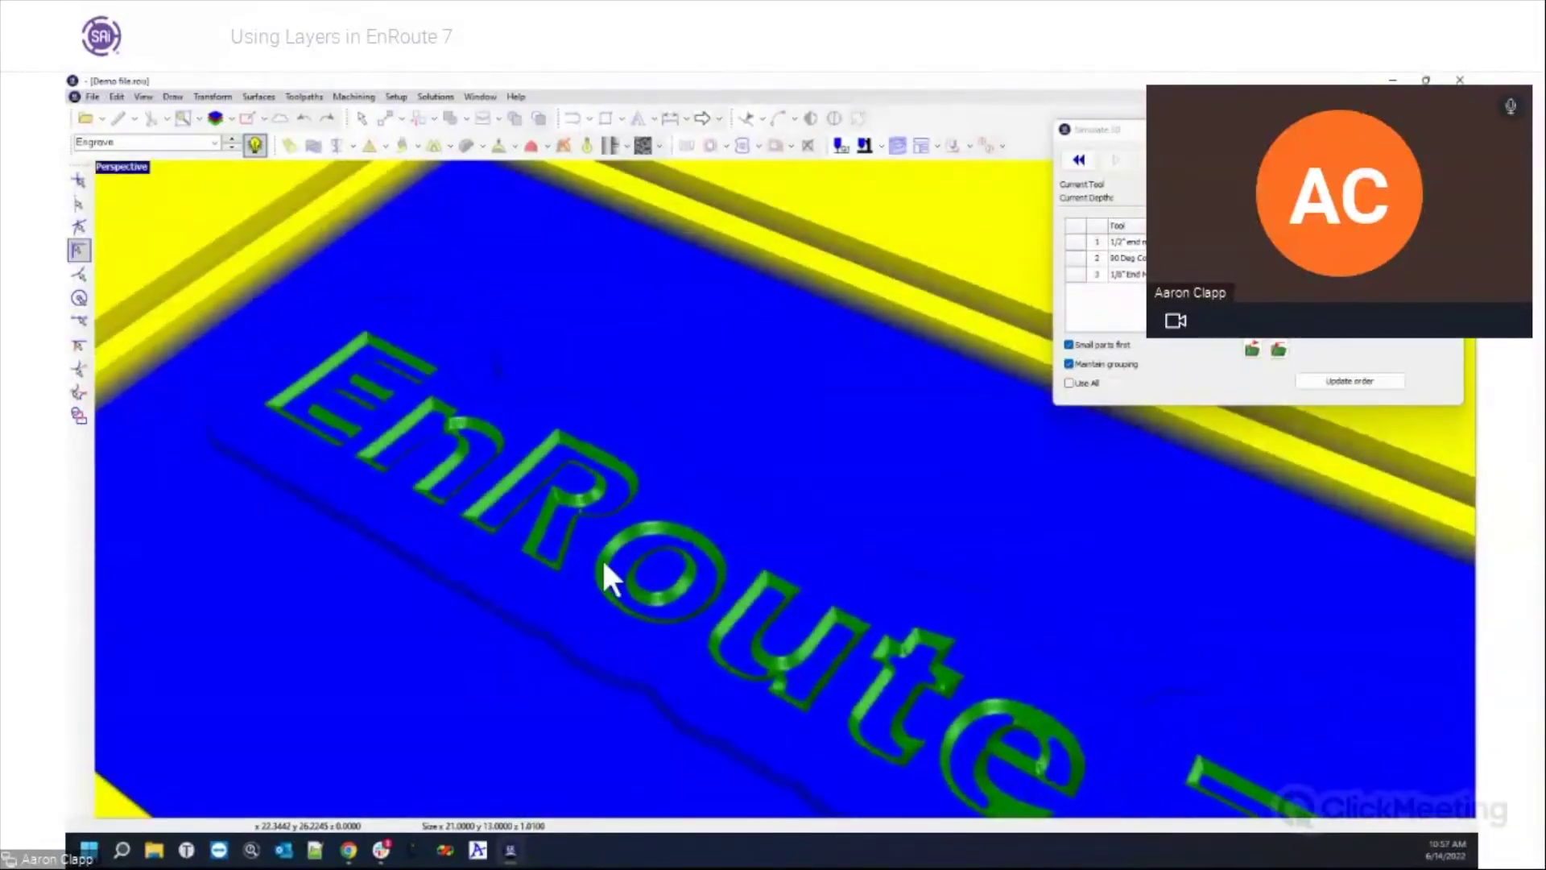
Step: Close the 3D simulation and save the ordering changes
scroll(536, 568, "down", 5)
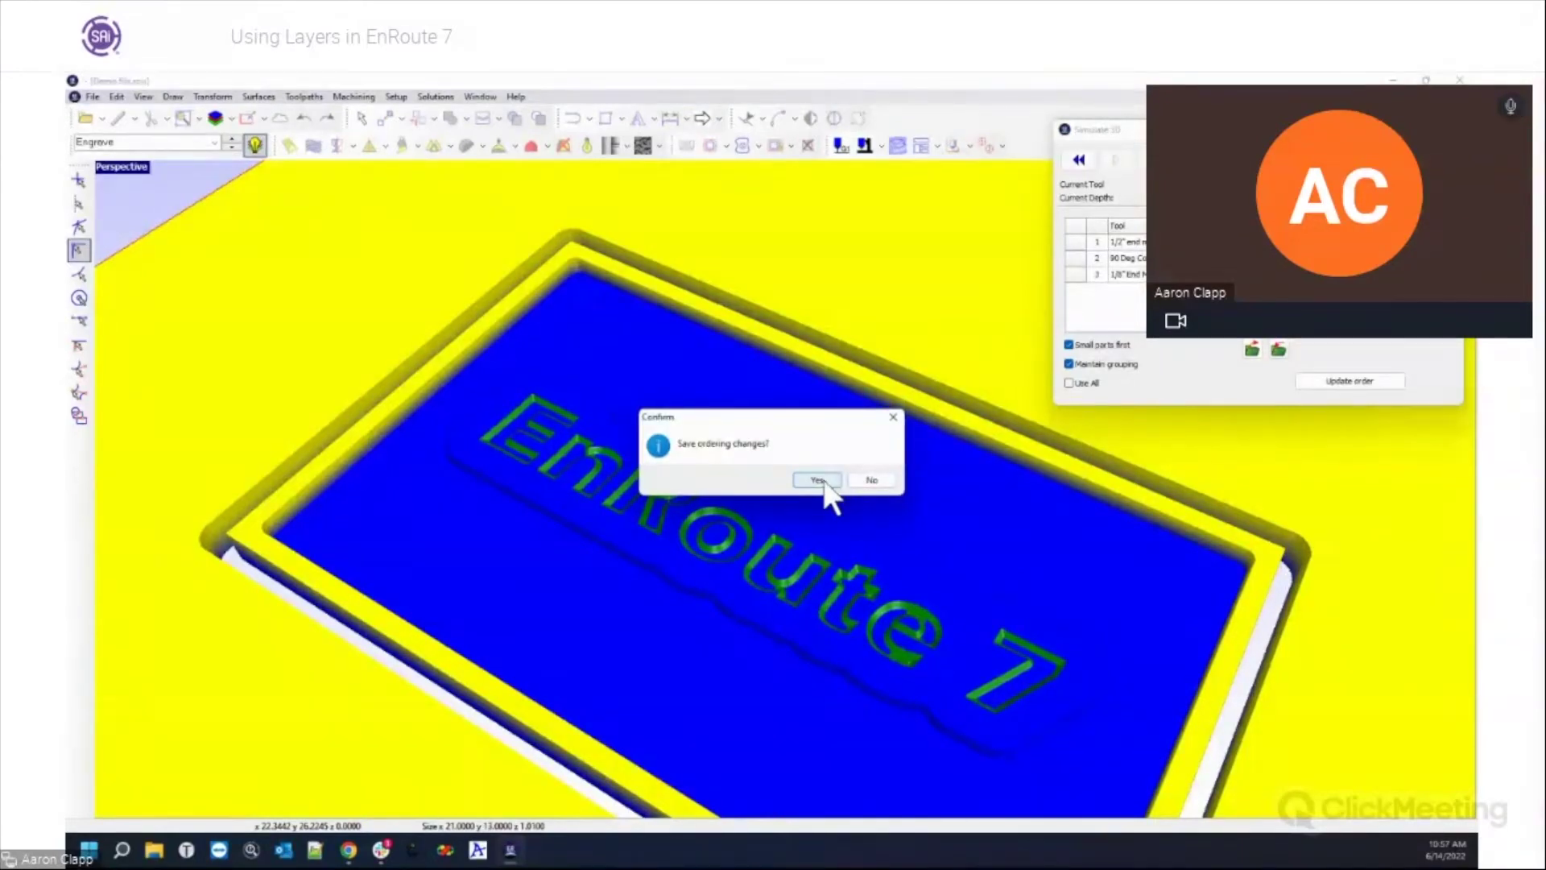
left_click(818, 480)
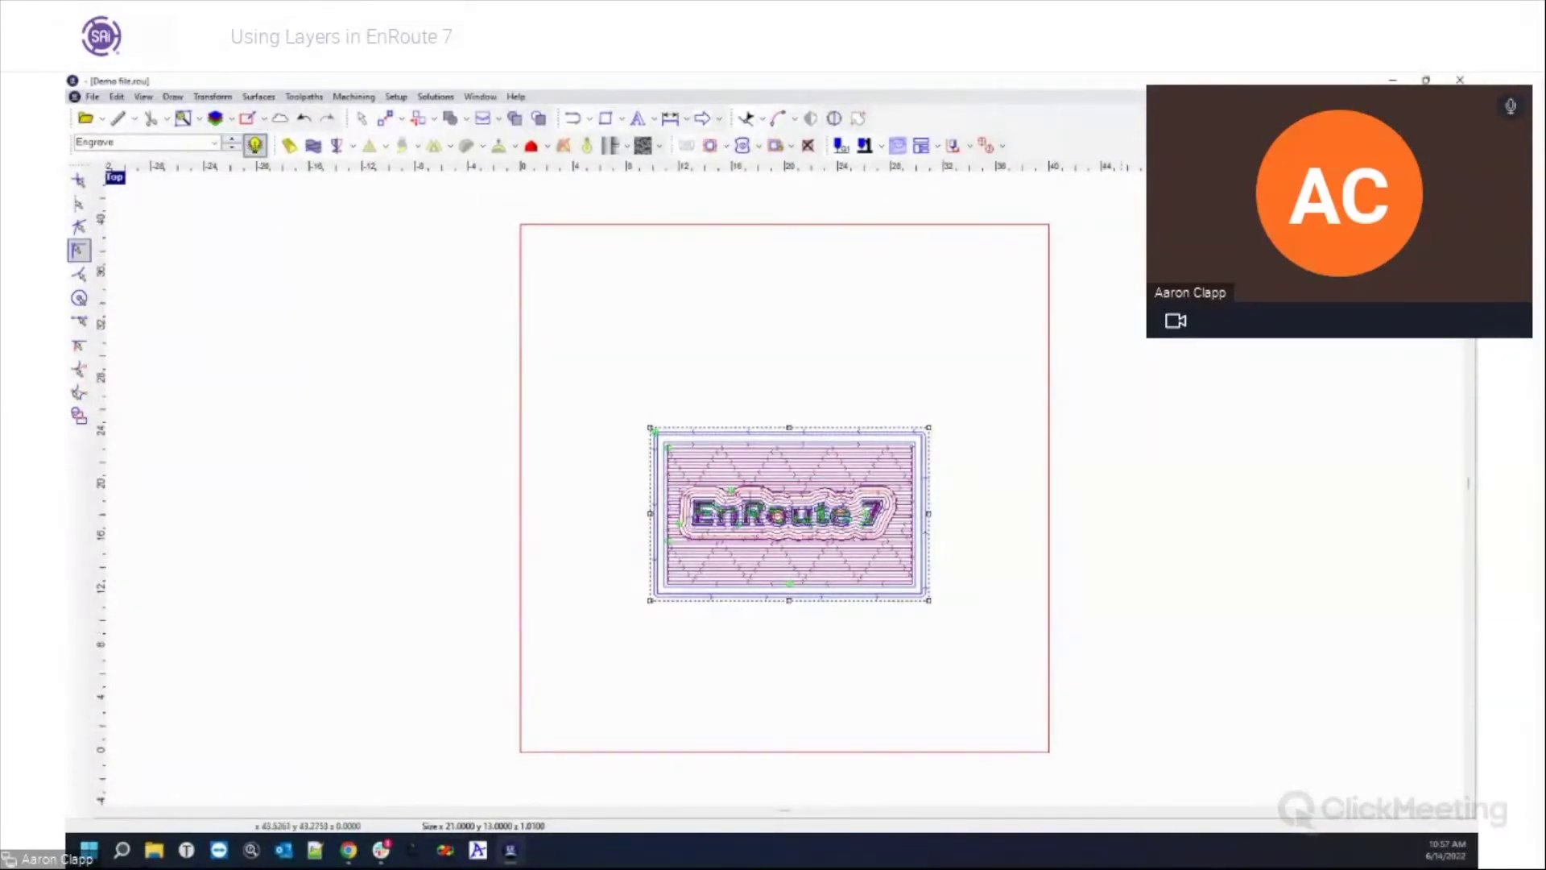
Step: Create a new drawing and define its plate as 40 in wide and 40 in high
left_click(101, 120)
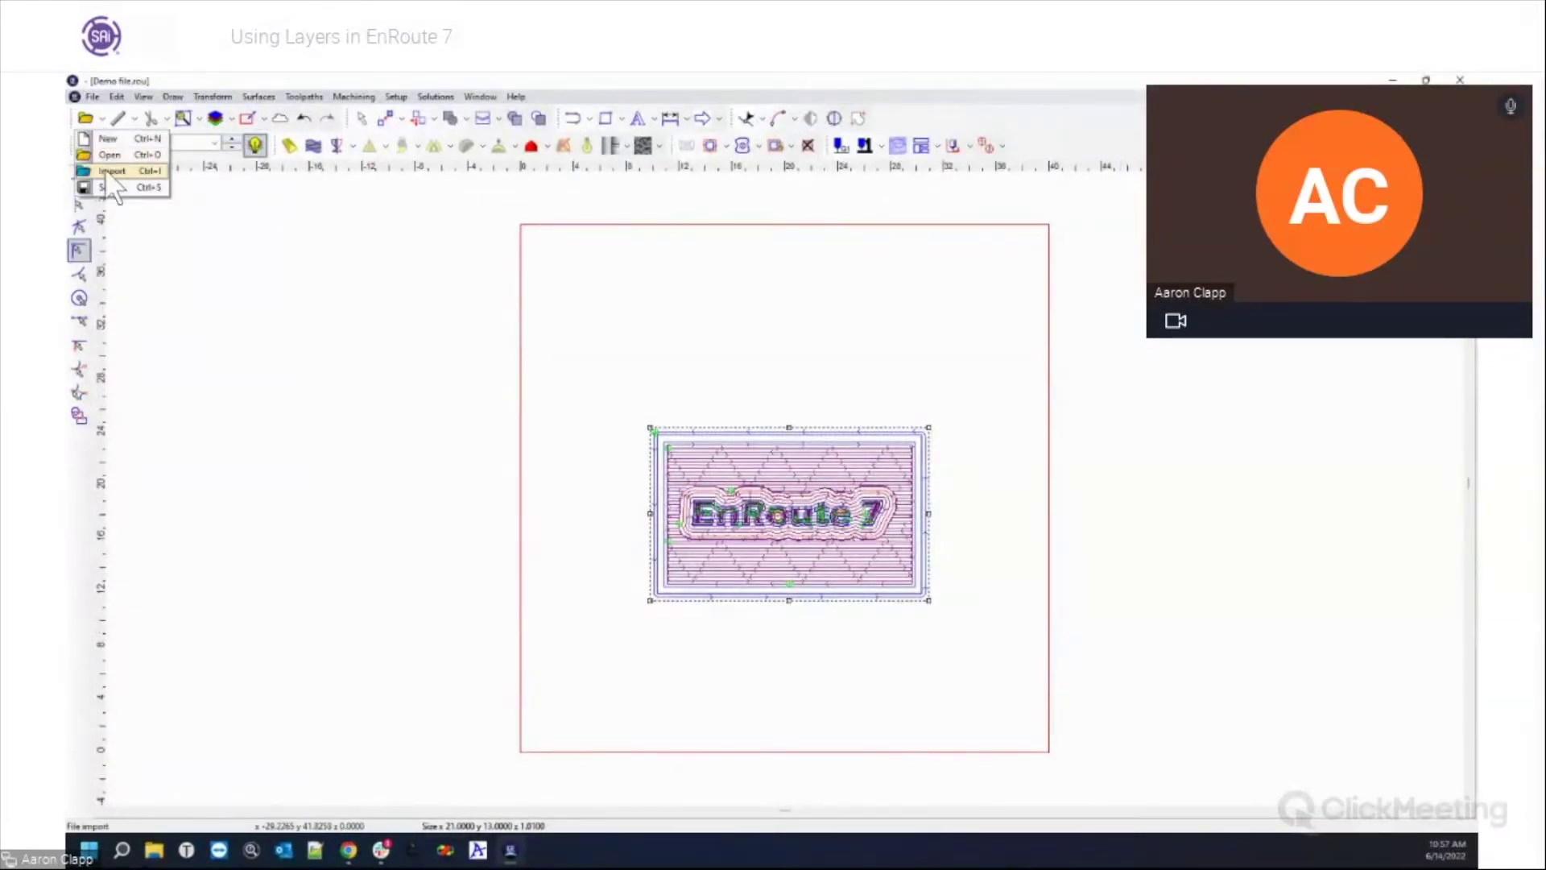
left_click(109, 138)
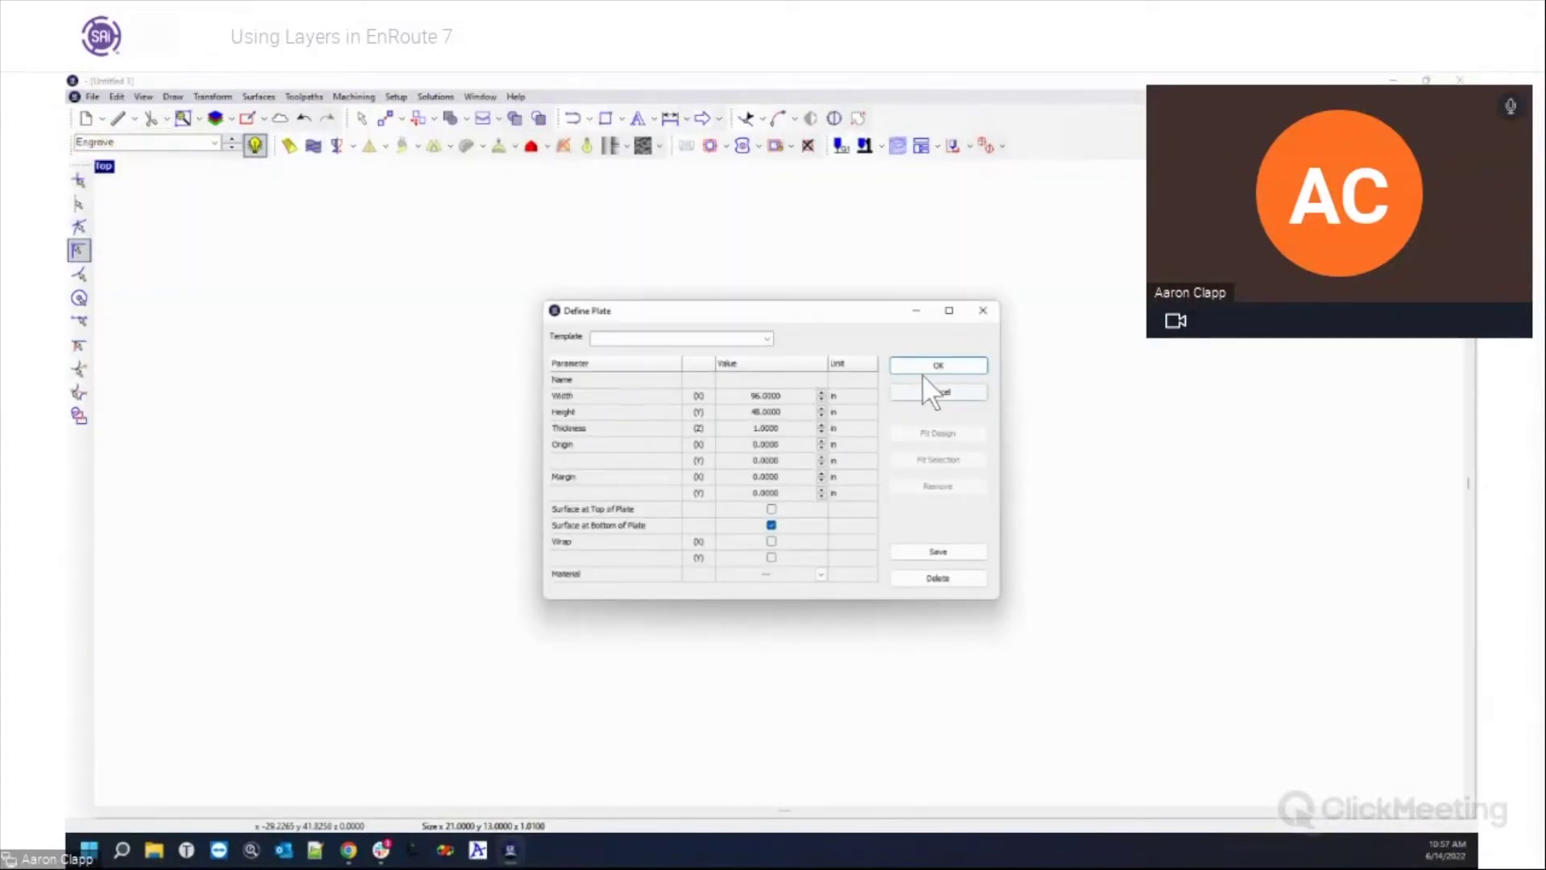
left_click(922, 369)
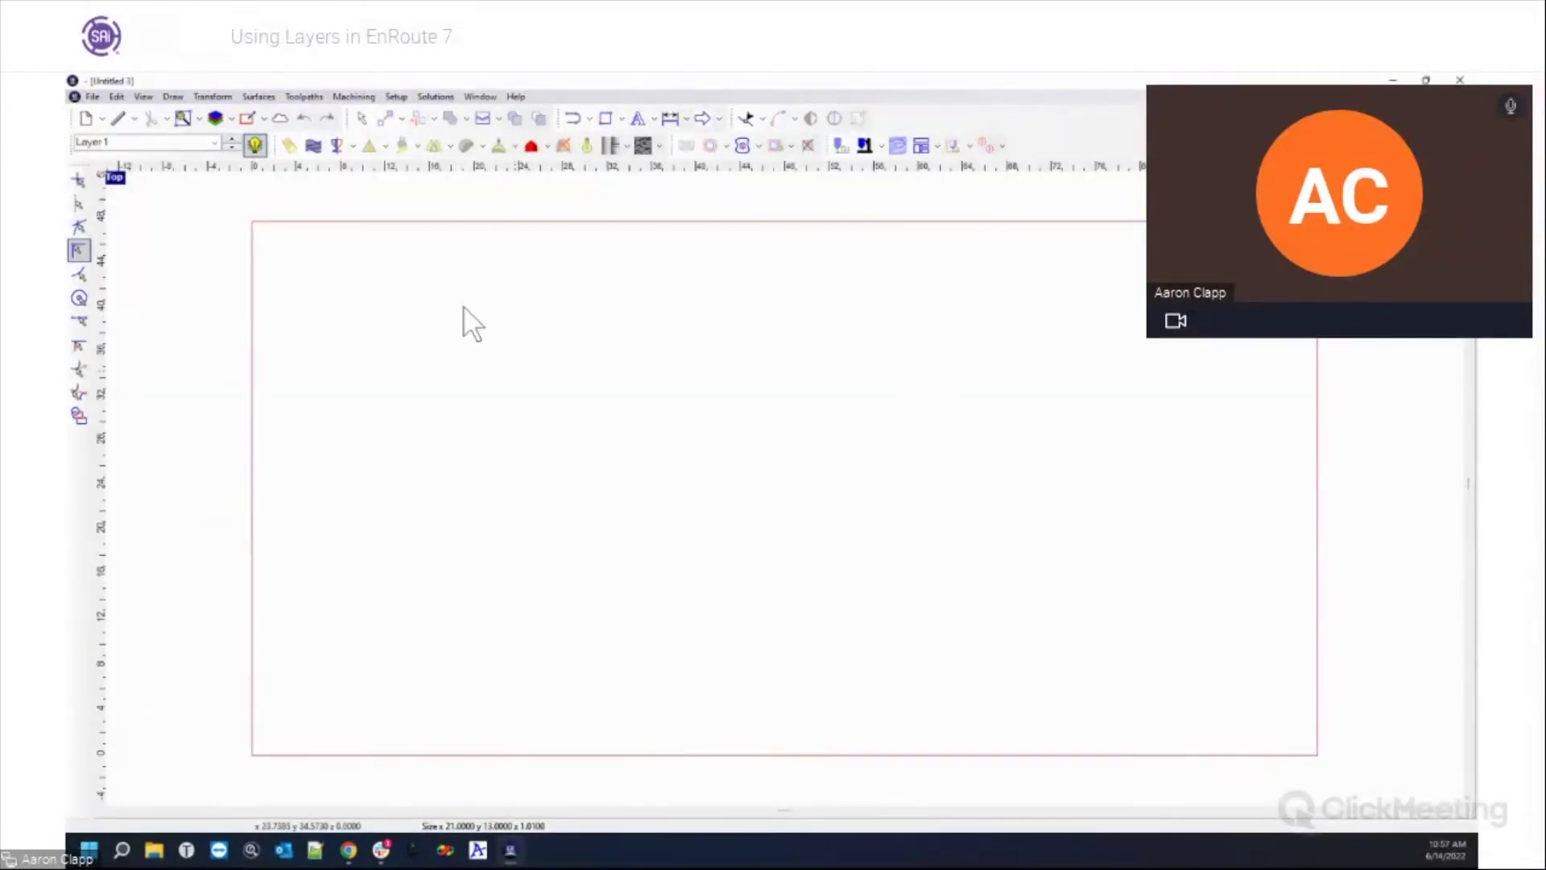
double_click(466, 308)
left_click(782, 396)
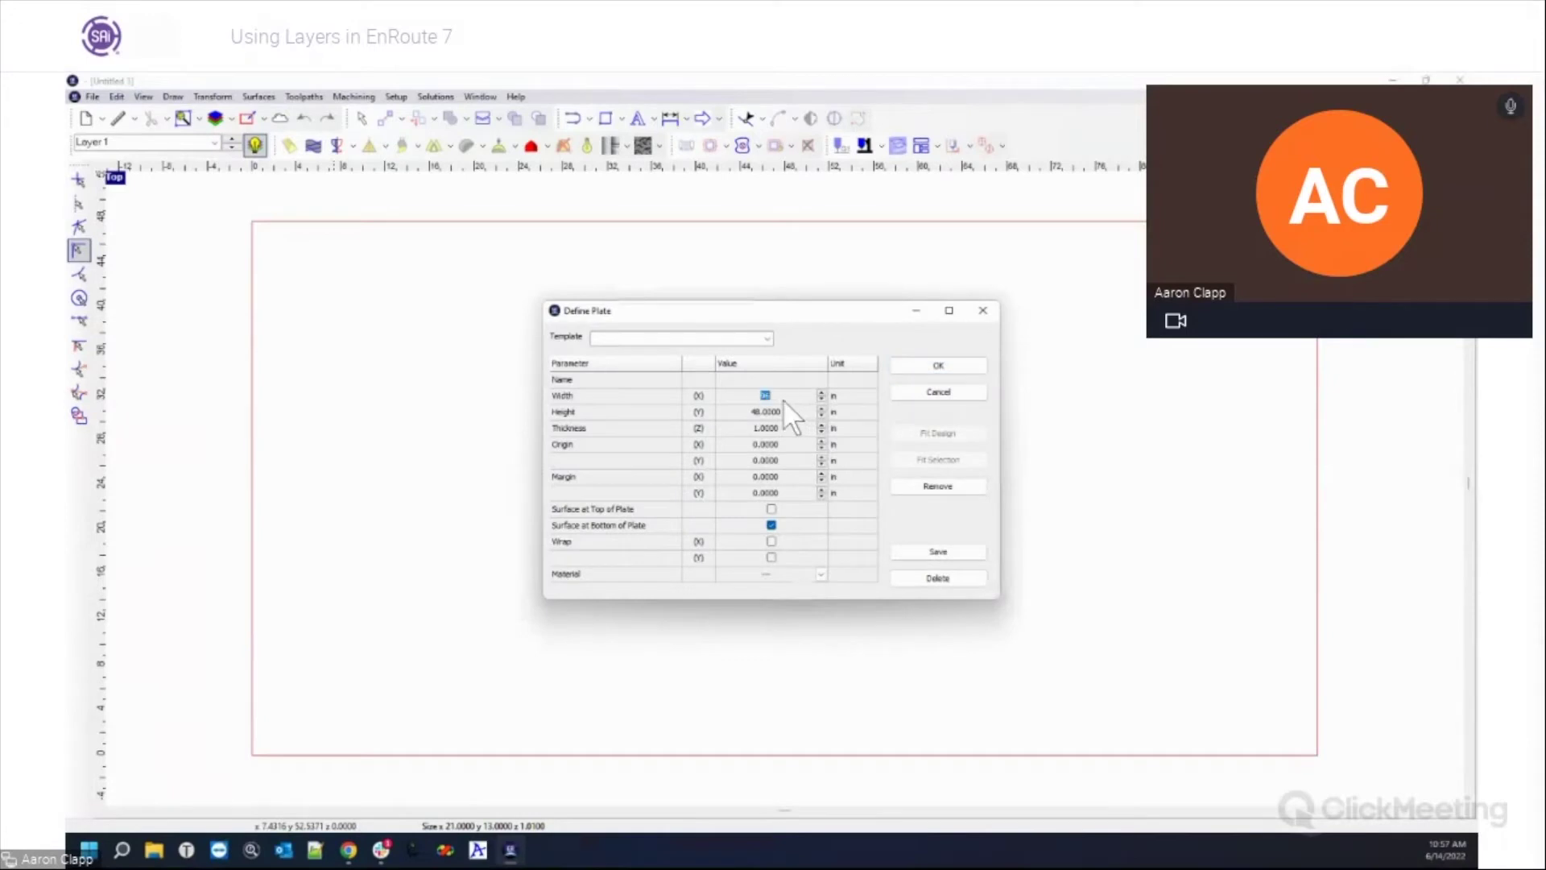
type("40")
key("Tab")
type("40")
key("Tab")
left_click(930, 365)
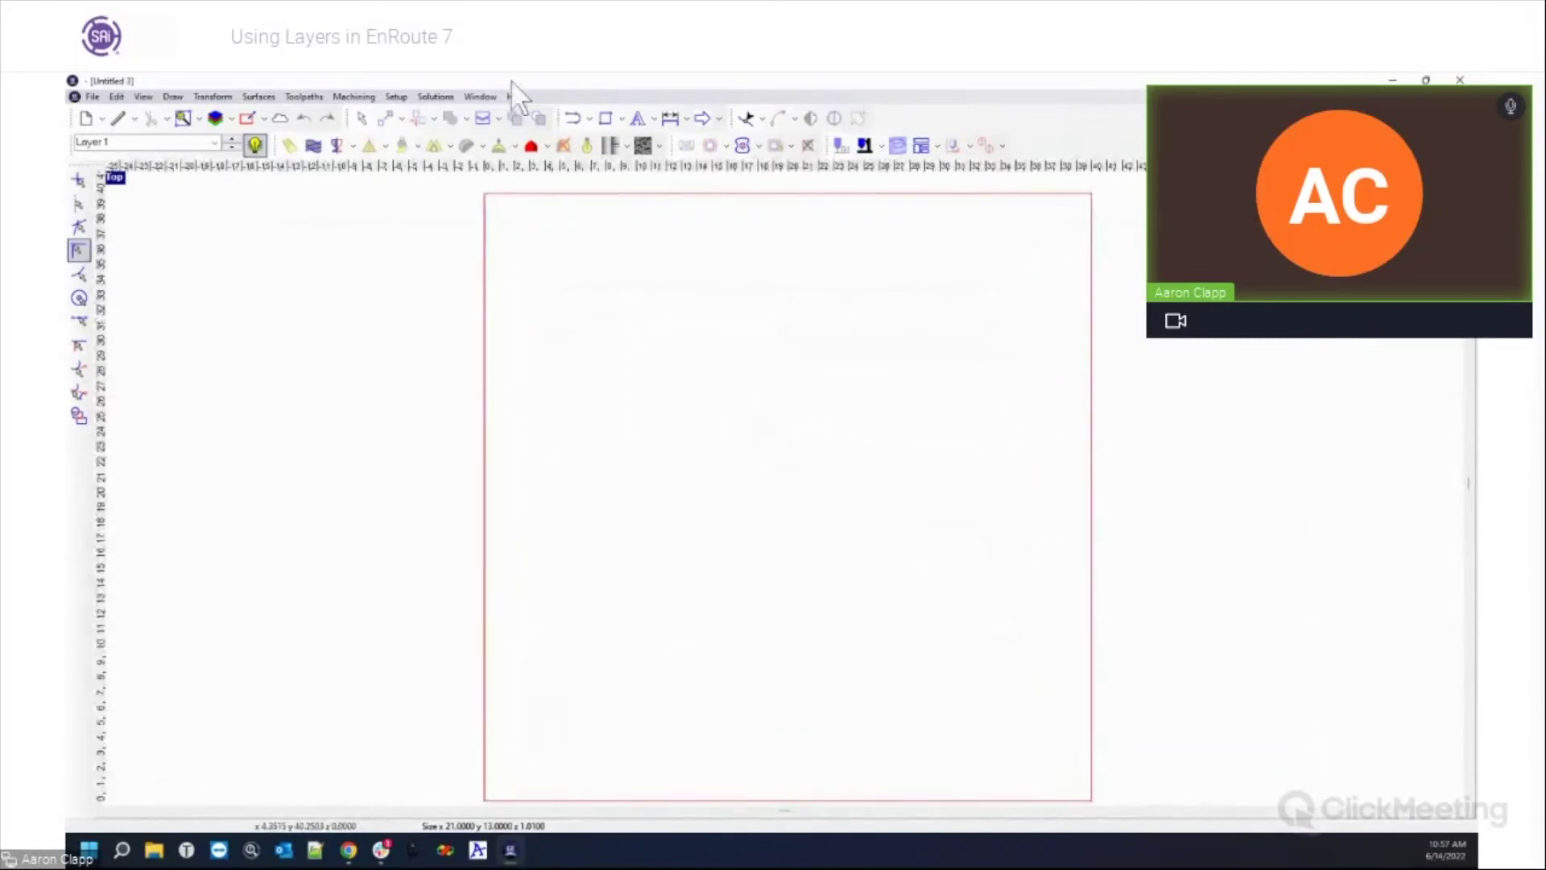
Step: Draw a 20 by 11 in rectangle from its center point near the middle of the plate
left_click(605, 118)
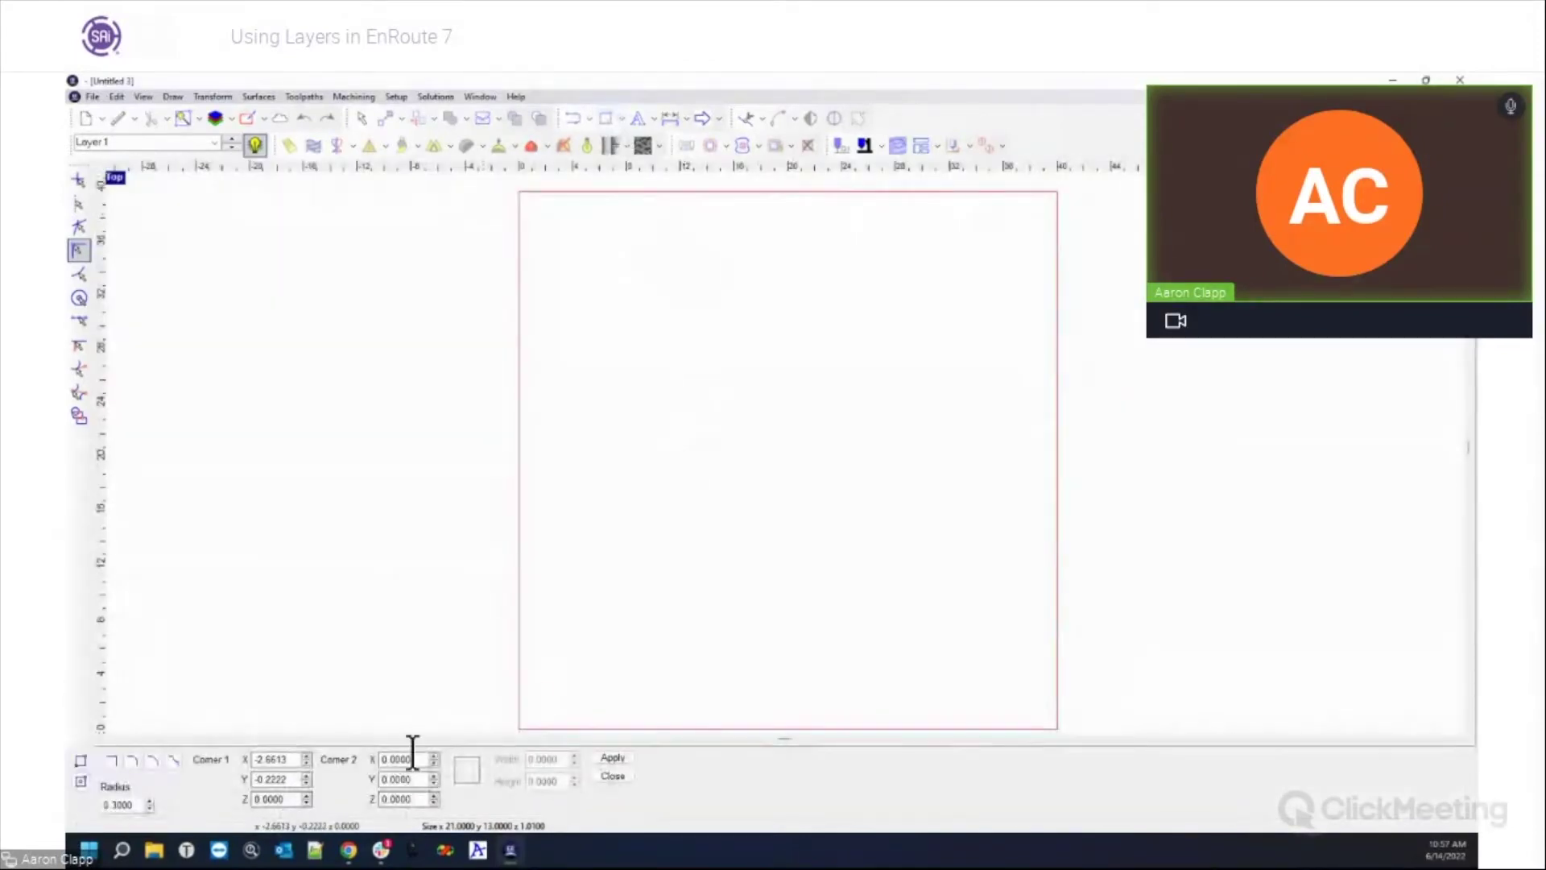
left_click(77, 782)
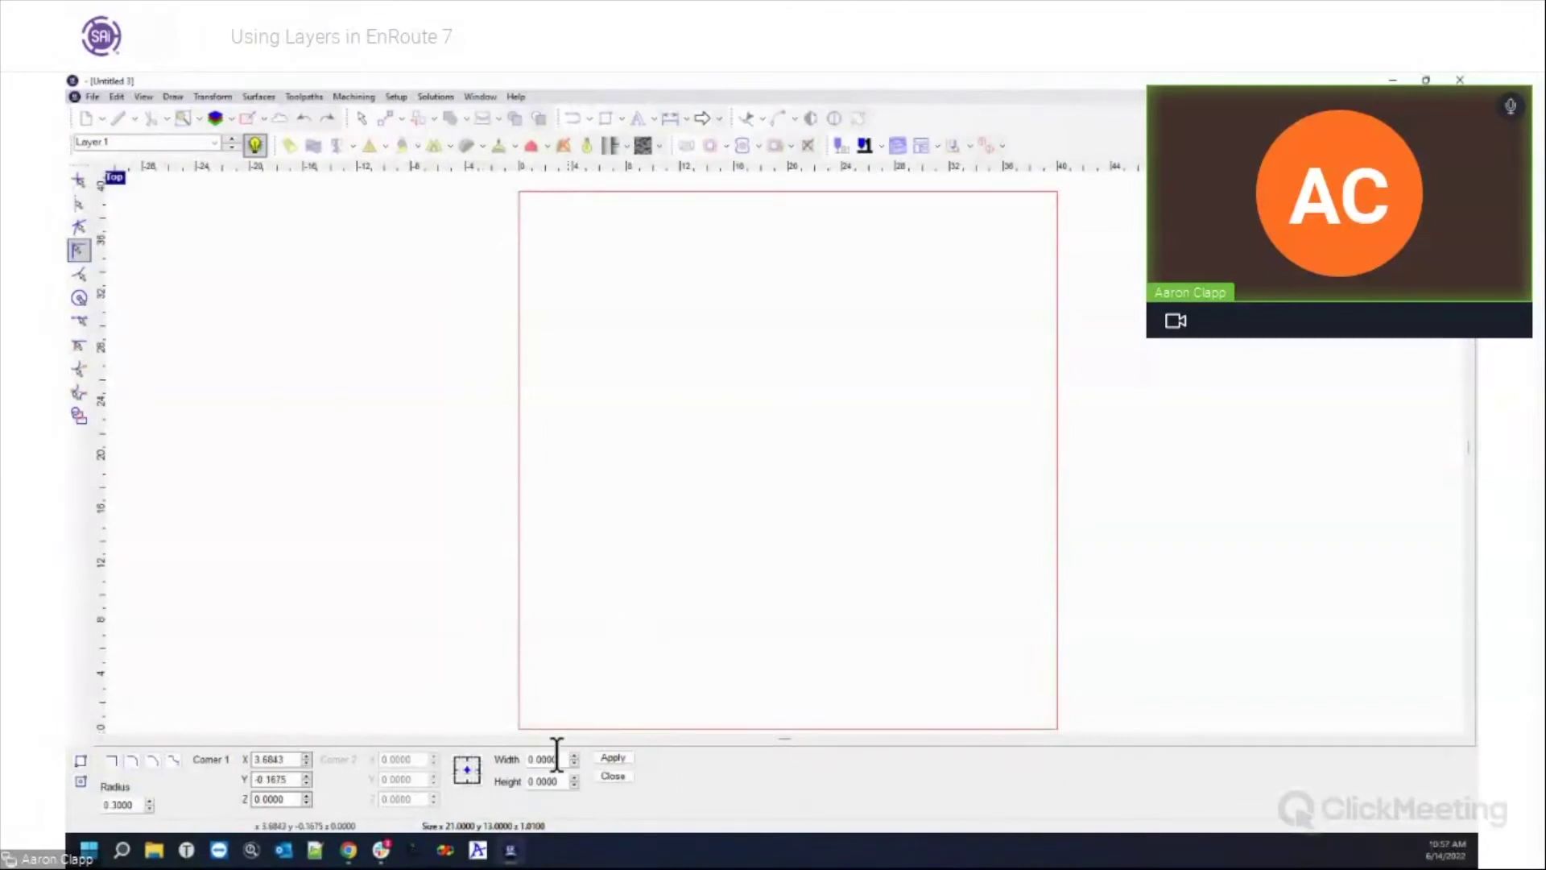
left_click_drag(529, 759, 577, 759)
type("20")
key("Tab")
type("11")
key("Tab")
left_click(627, 555)
left_click(614, 772)
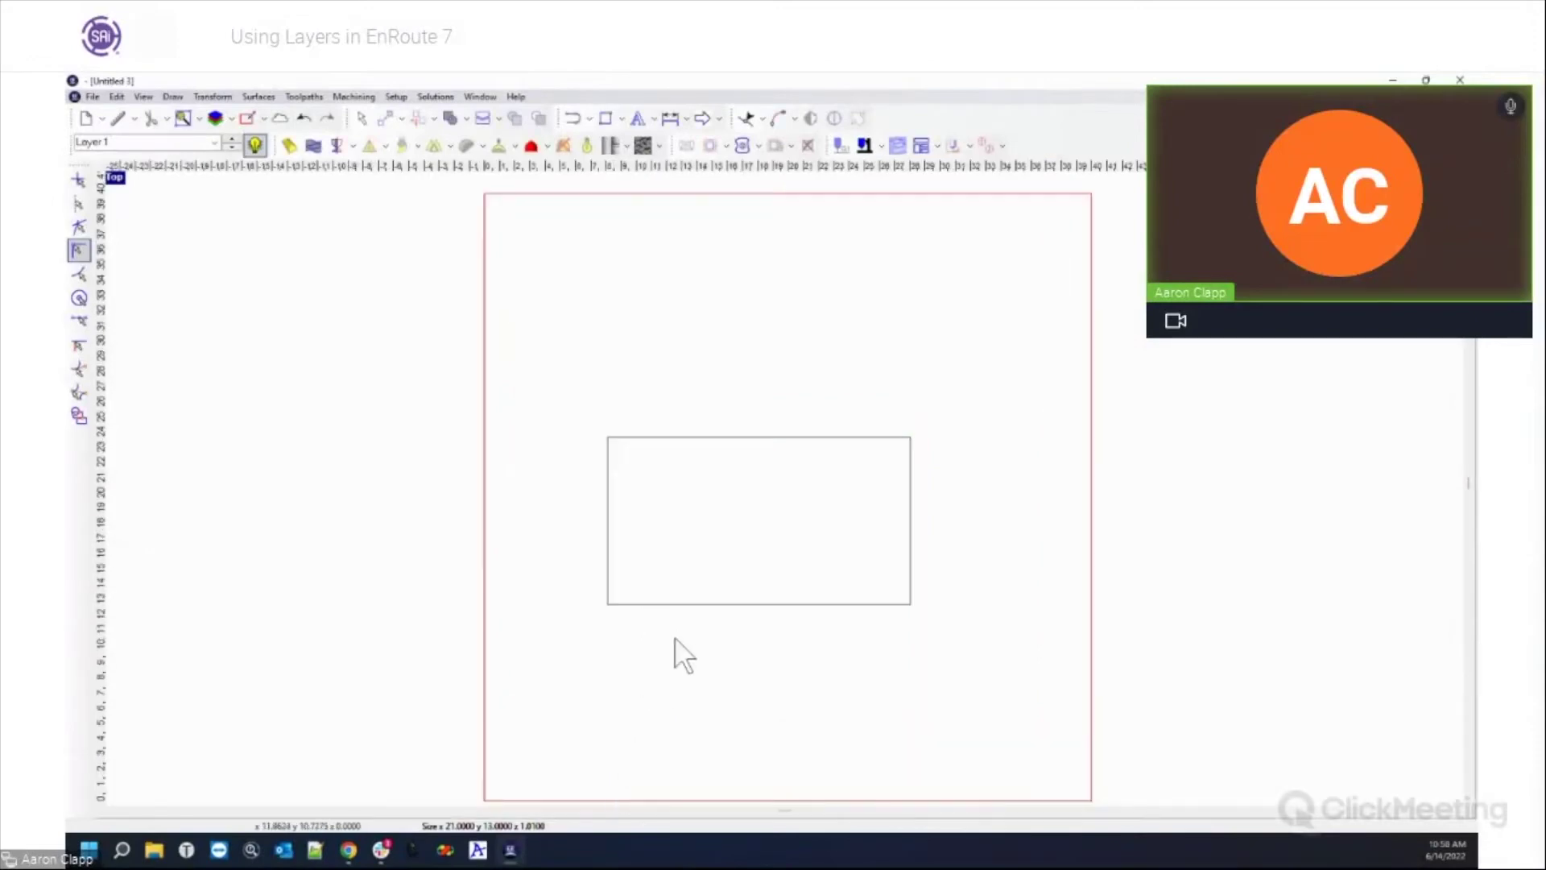
Step: Move the rectangle about 1.4 in to the right and slightly up, closer to the plate's center
left_click(703, 604)
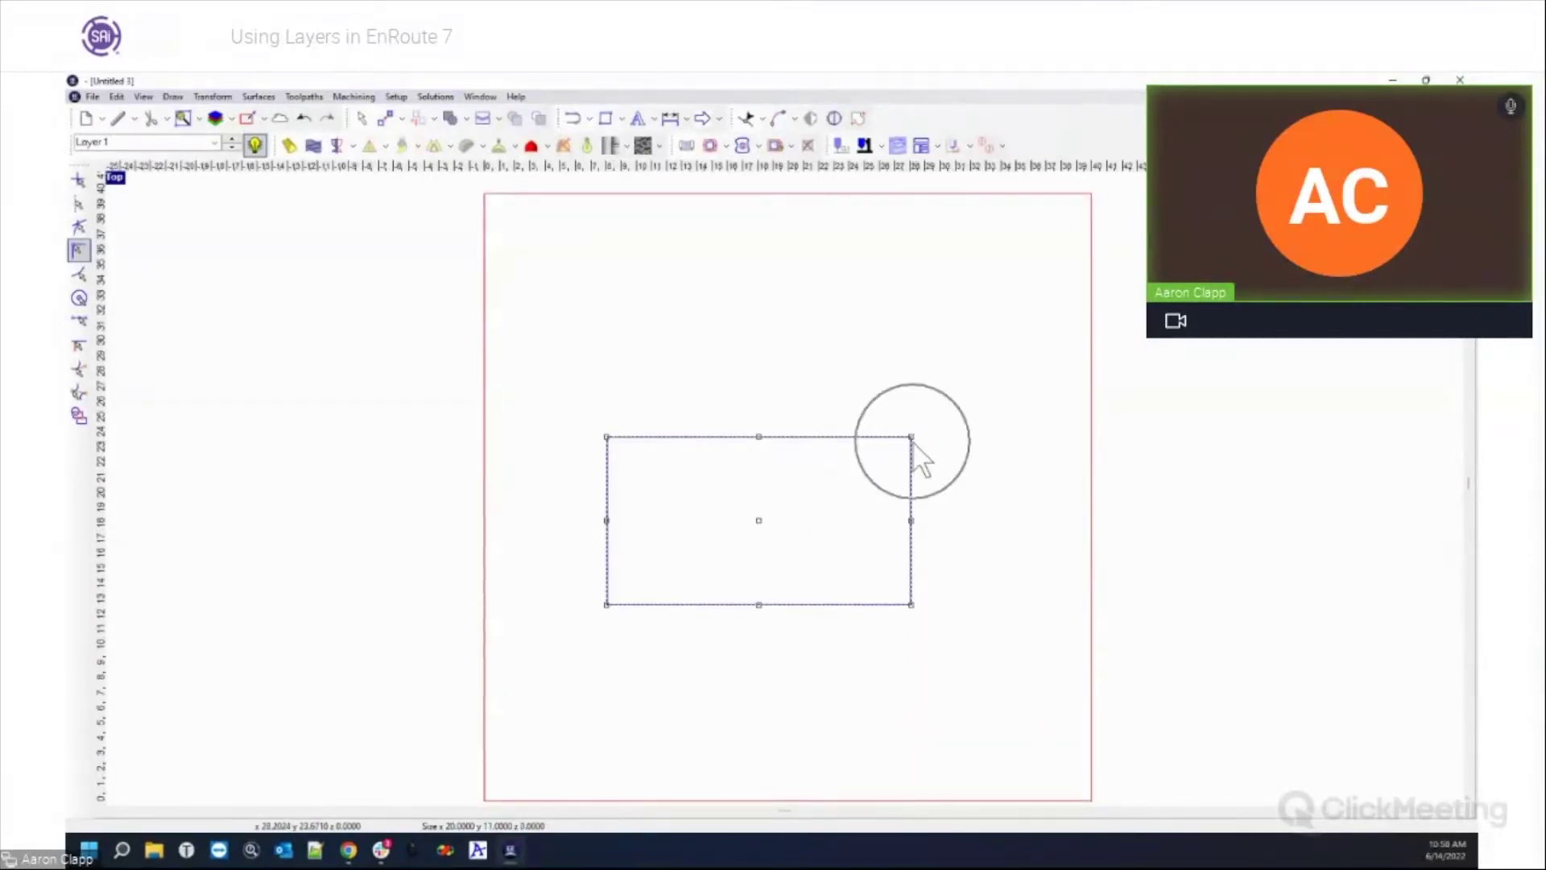
left_click_drag(763, 528, 783, 515)
left_click(958, 539)
scroll(958, 451, "up", 3)
Step: Offset the rectangle outward by 0.5 in with one copy
left_click(637, 414)
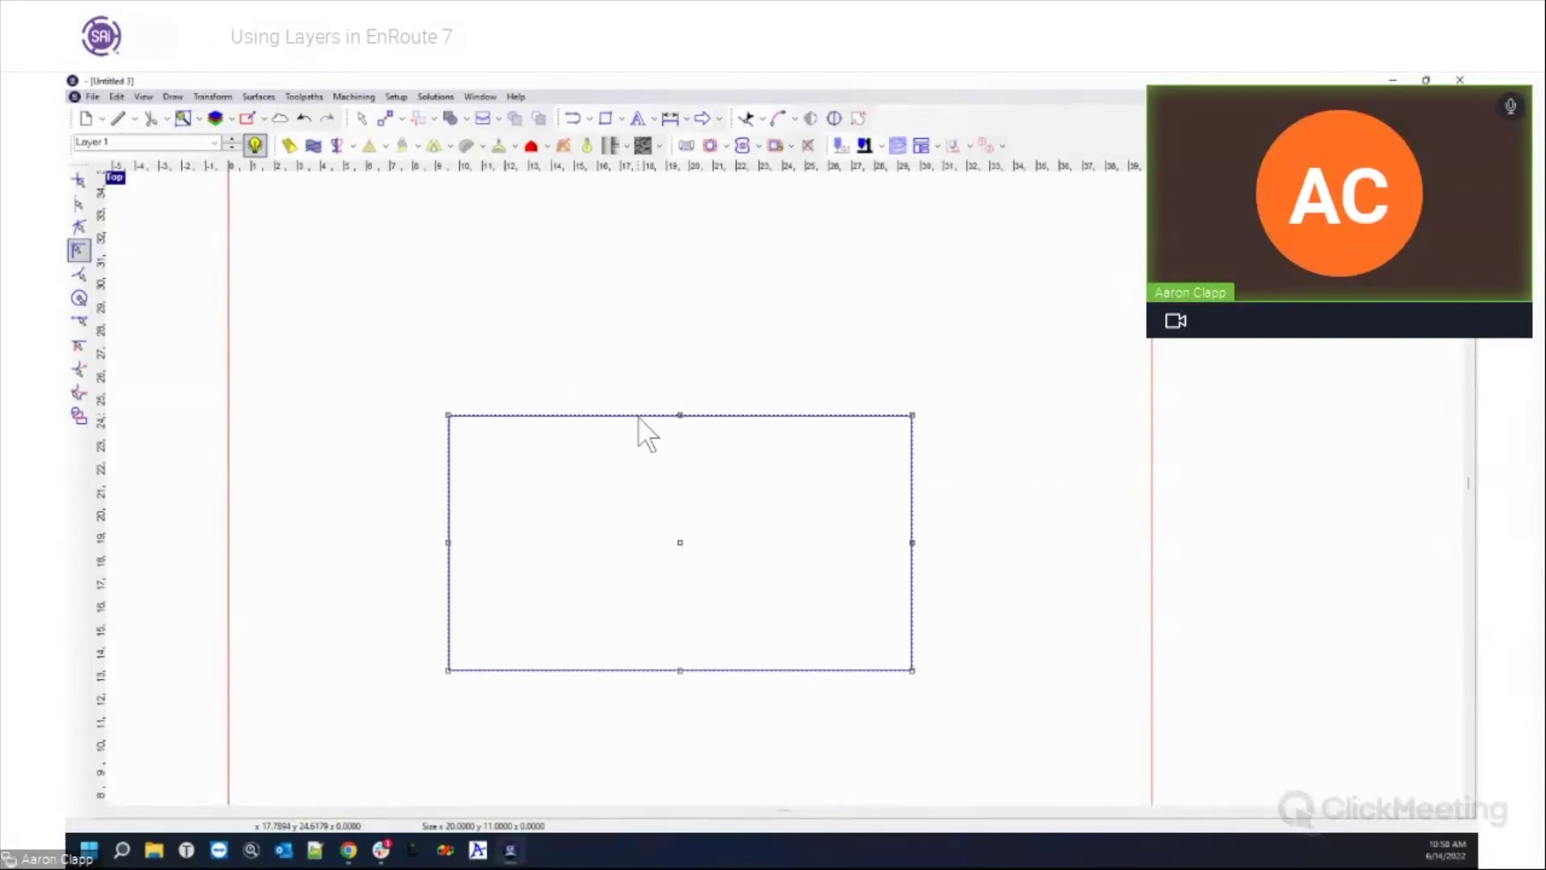
left_click(225, 98)
mouse_move(177, 95)
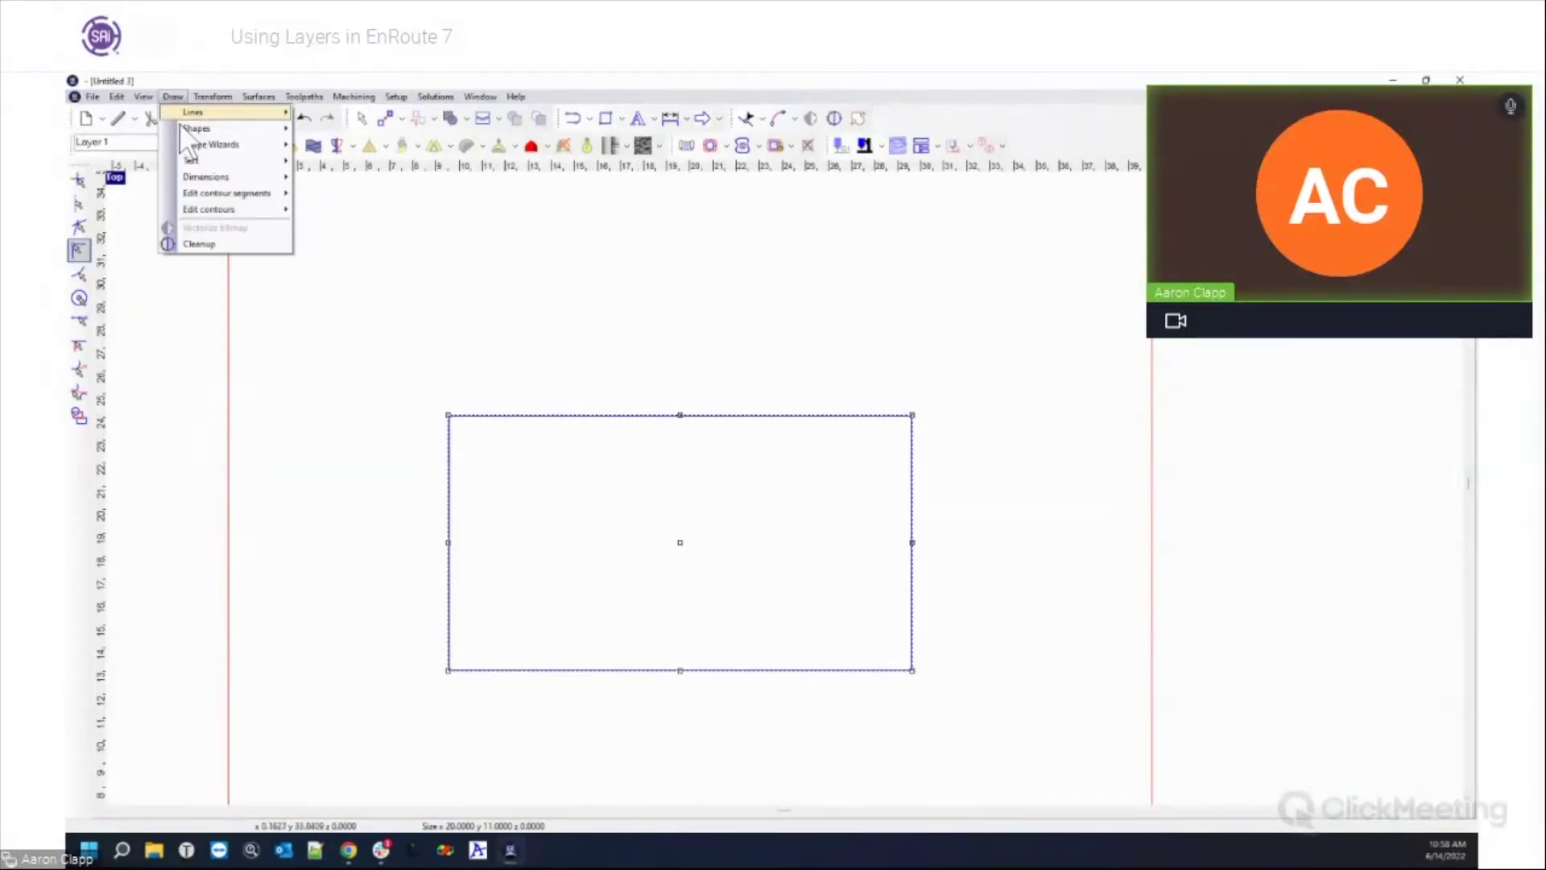
mouse_move(187, 208)
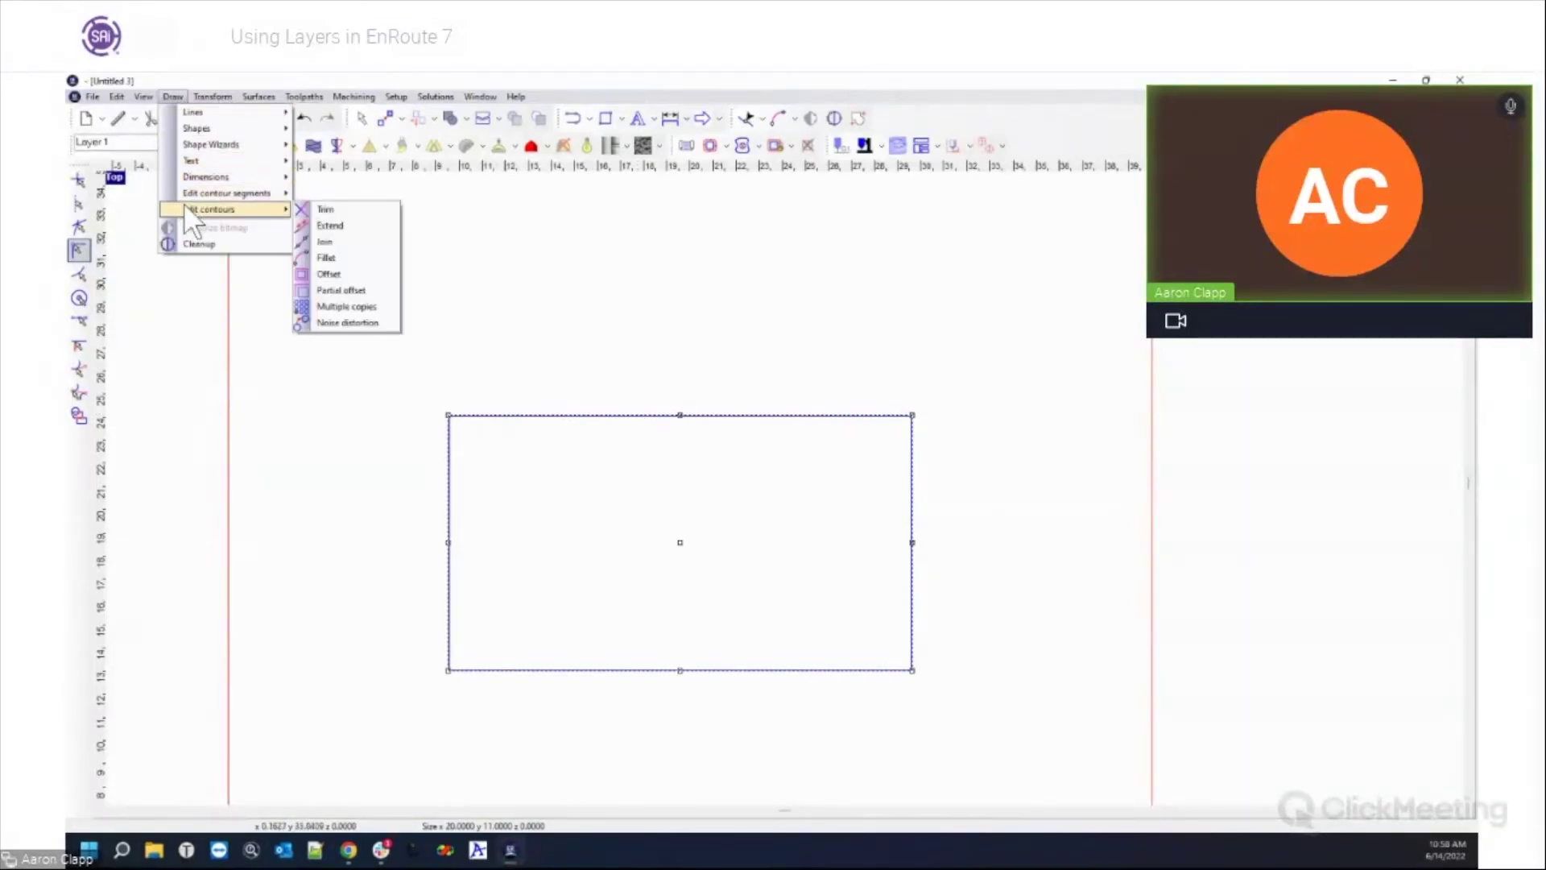
left_click(345, 273)
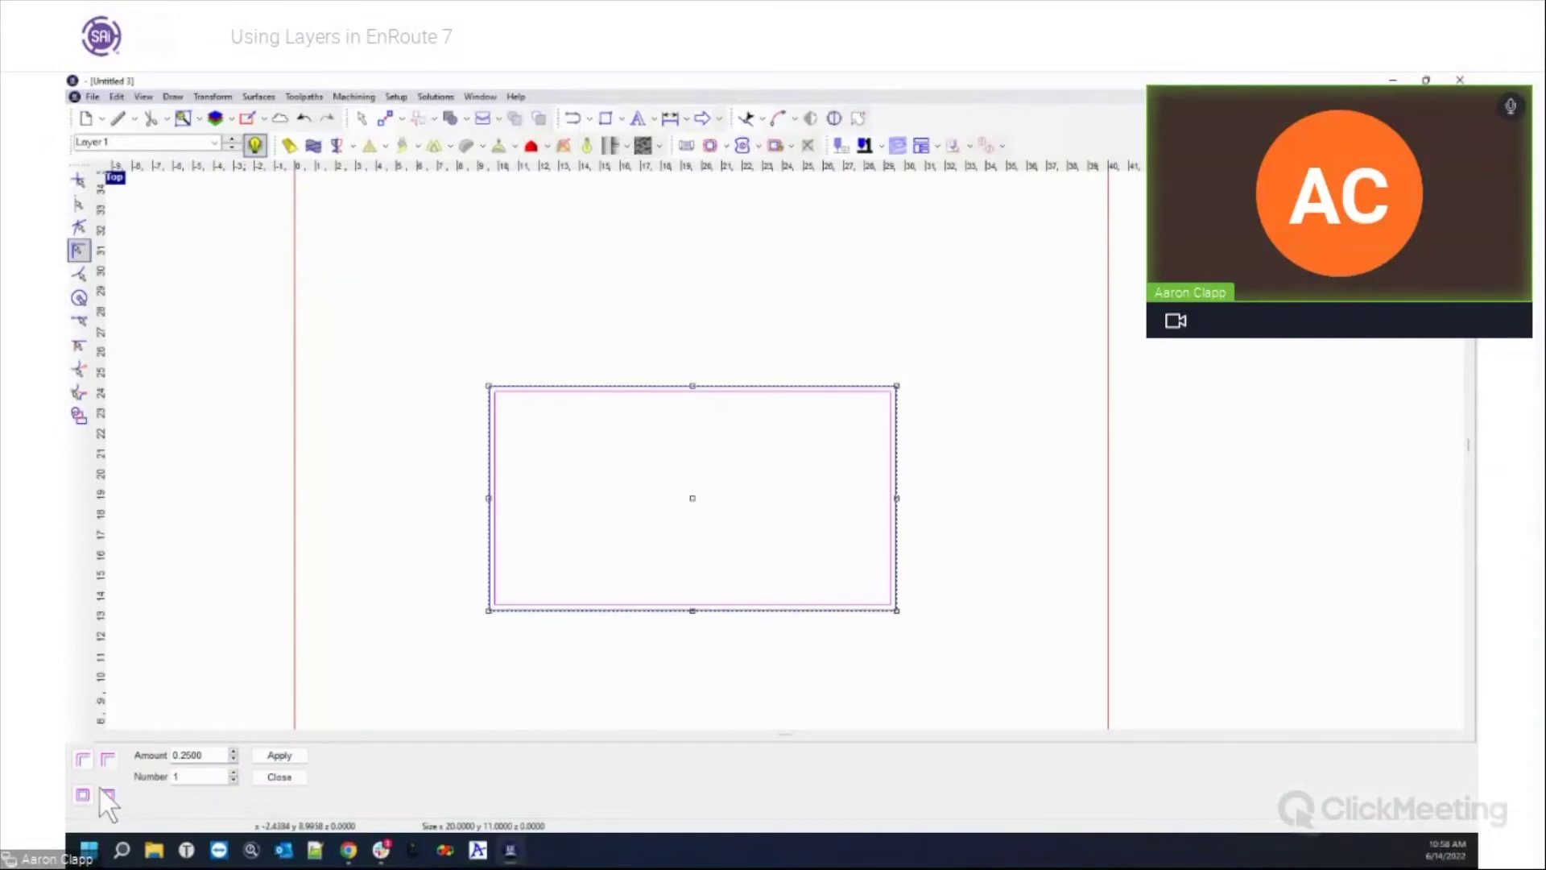
left_click(84, 793)
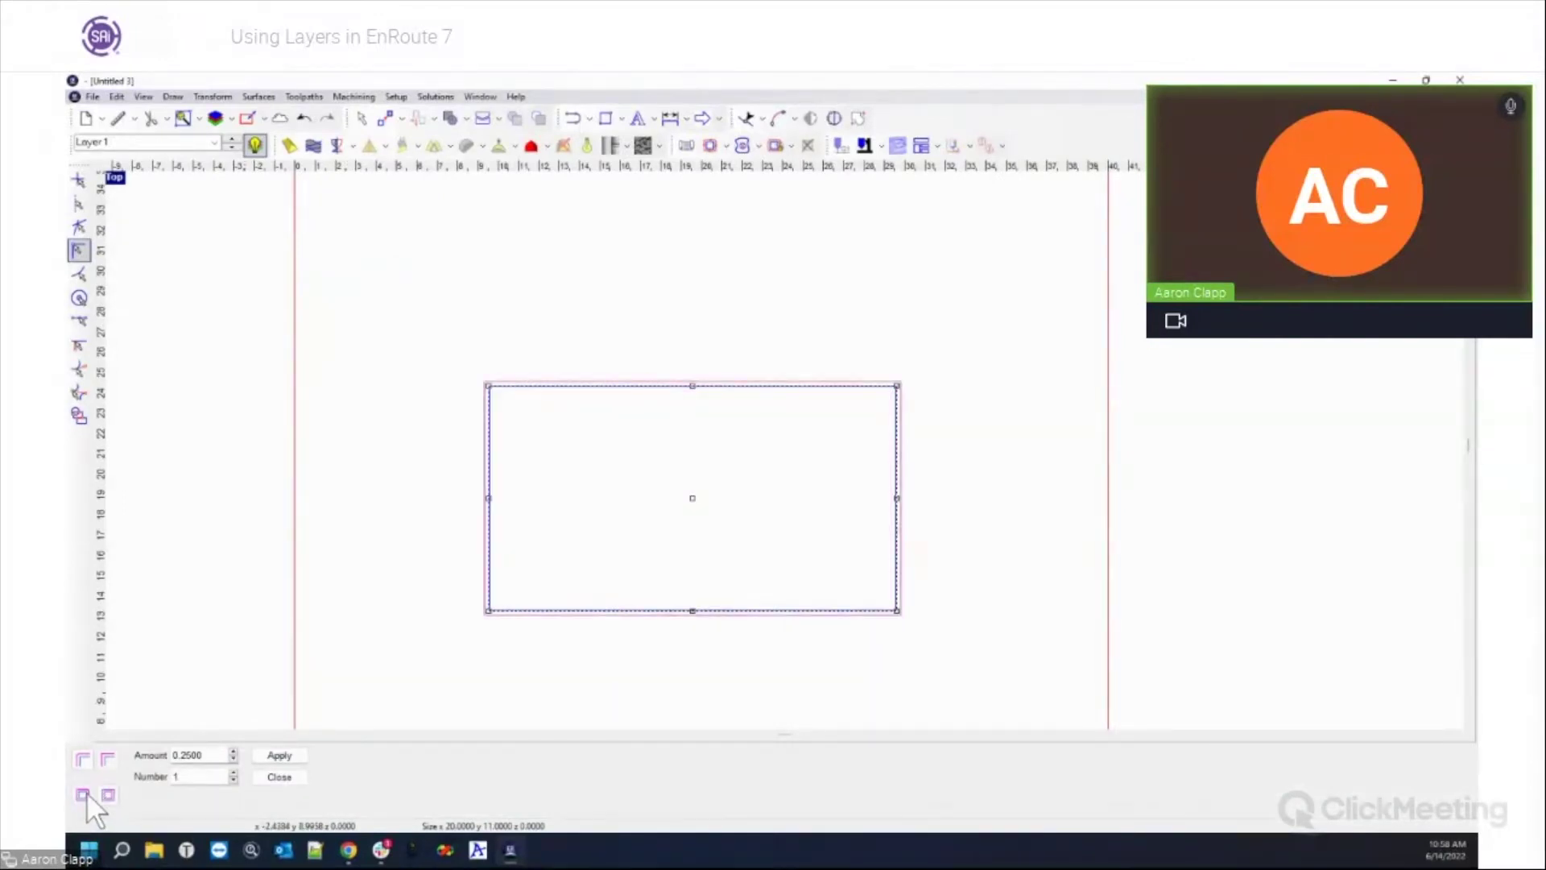
double_click(180, 755)
left_click_drag(201, 755, 163, 759)
type(".5")
key("Tab")
left_click(282, 754)
left_click(283, 775)
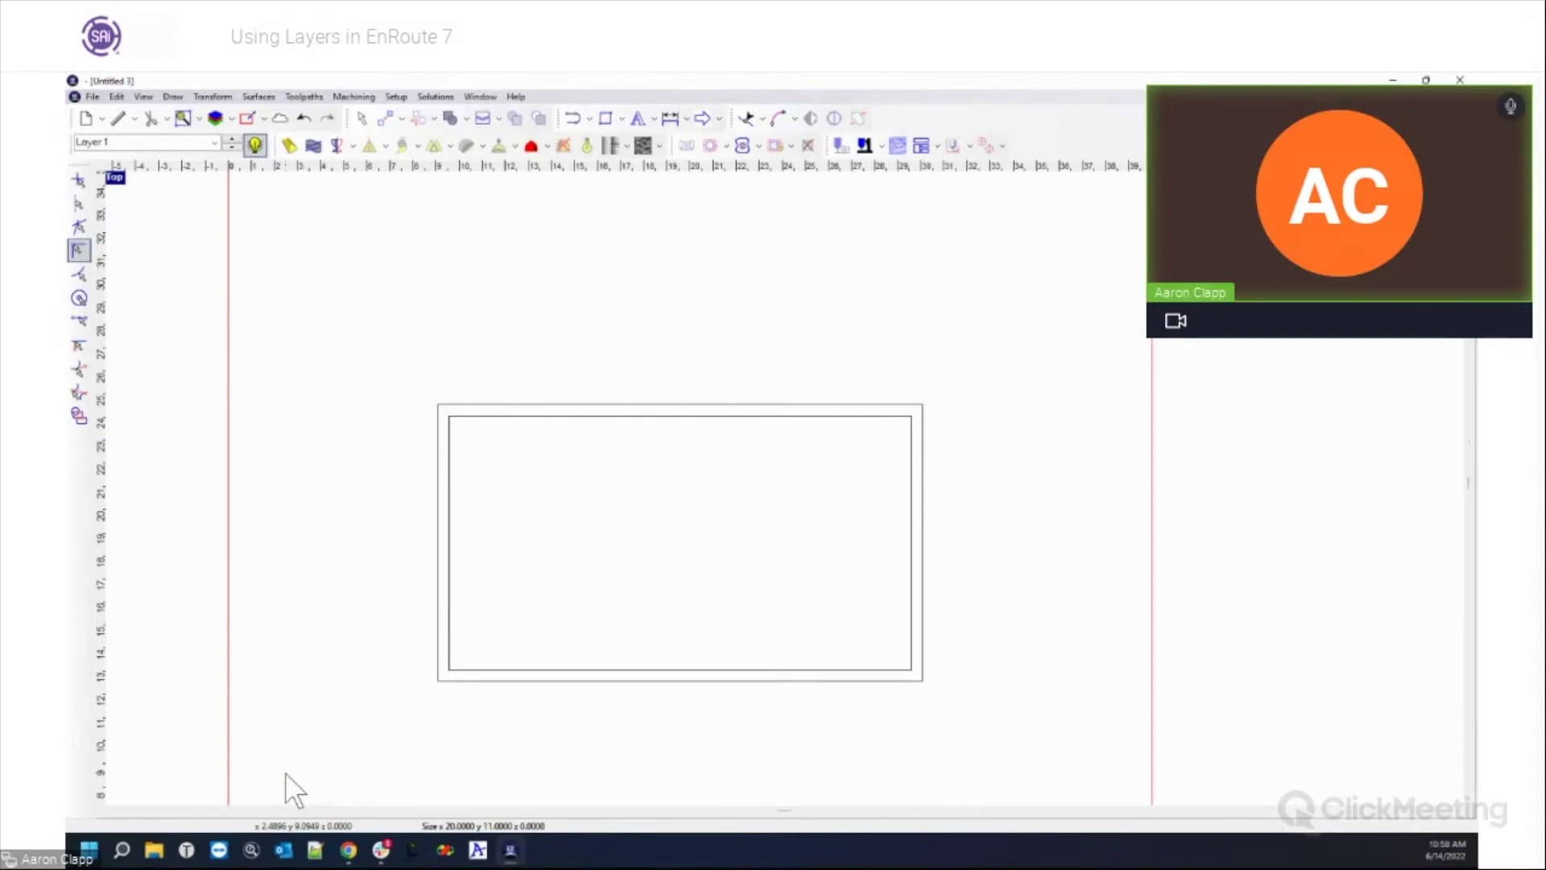
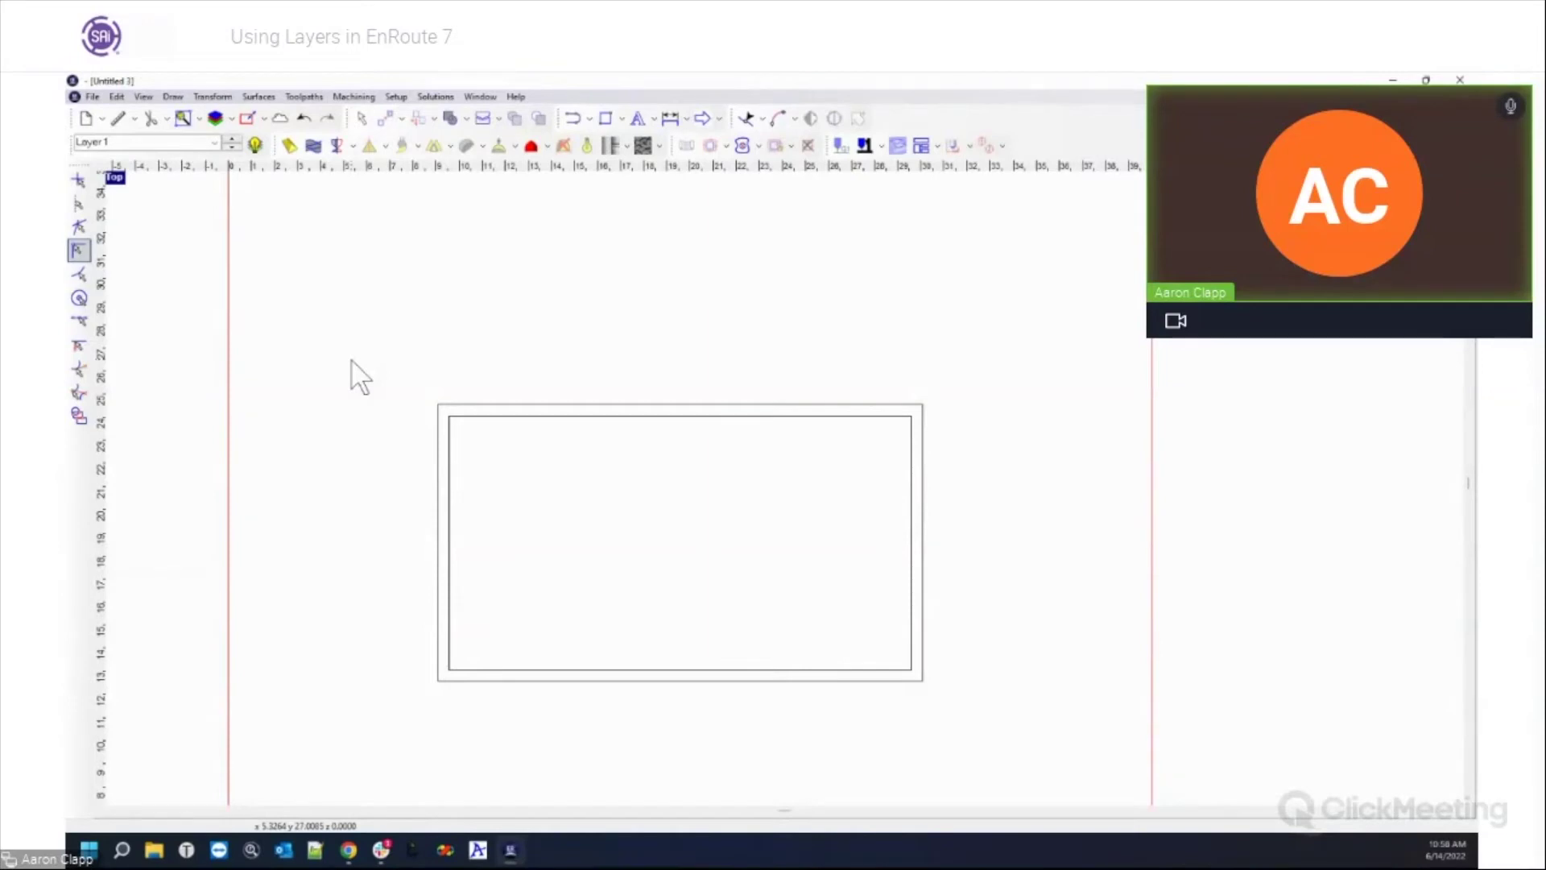
Step: Add the text "EnRoute7" in Eras Bold ITC, 10 in high, starting inside the rectangles
left_click(654, 118)
left_click(656, 134)
left_click(553, 529)
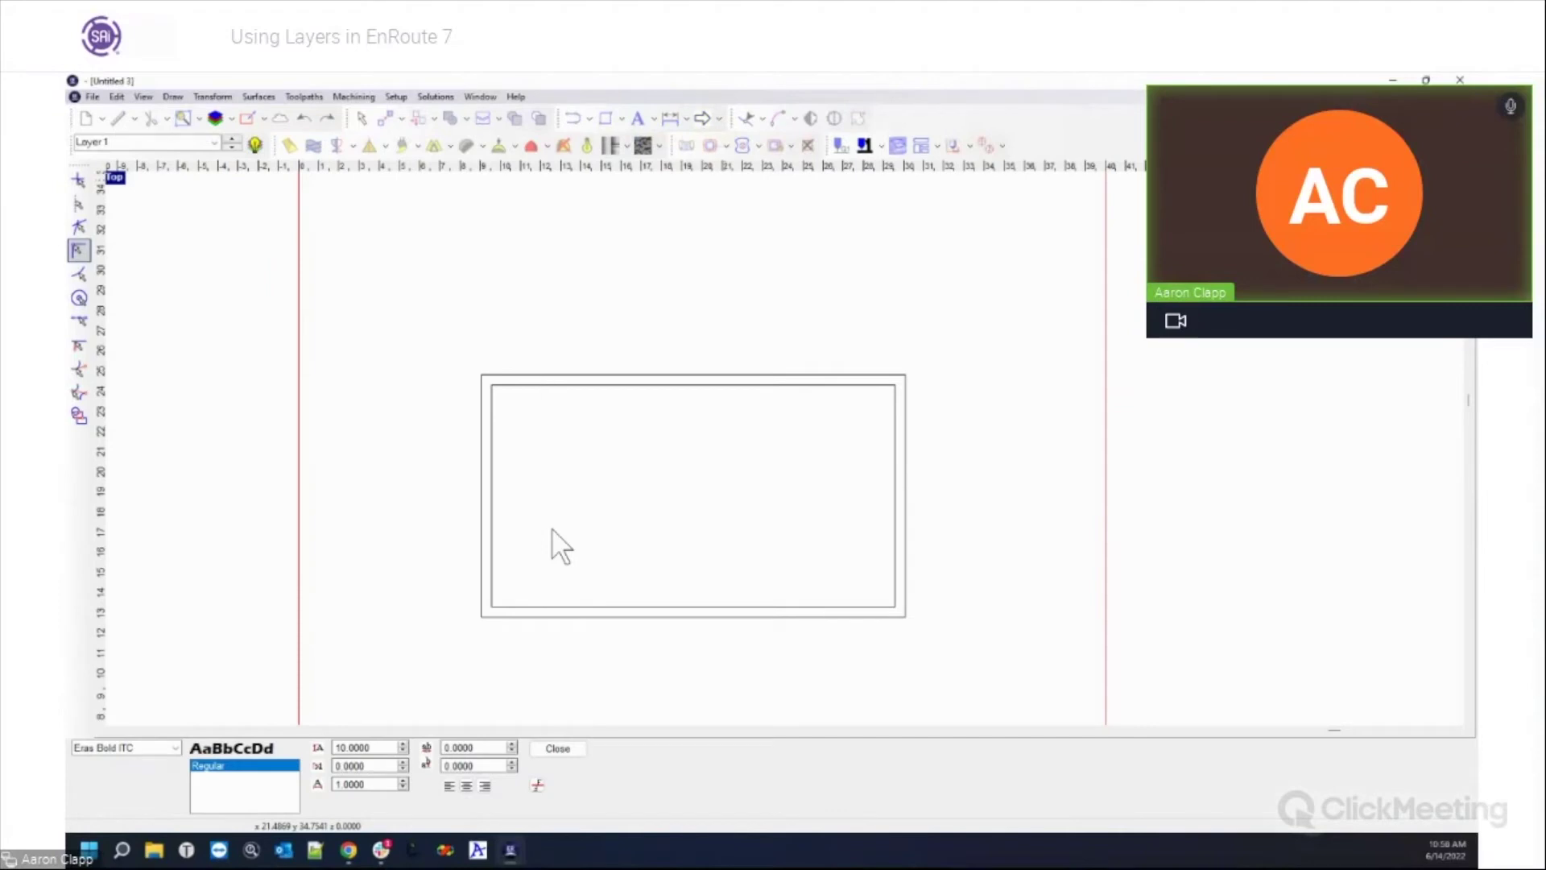
type("EnRoute7")
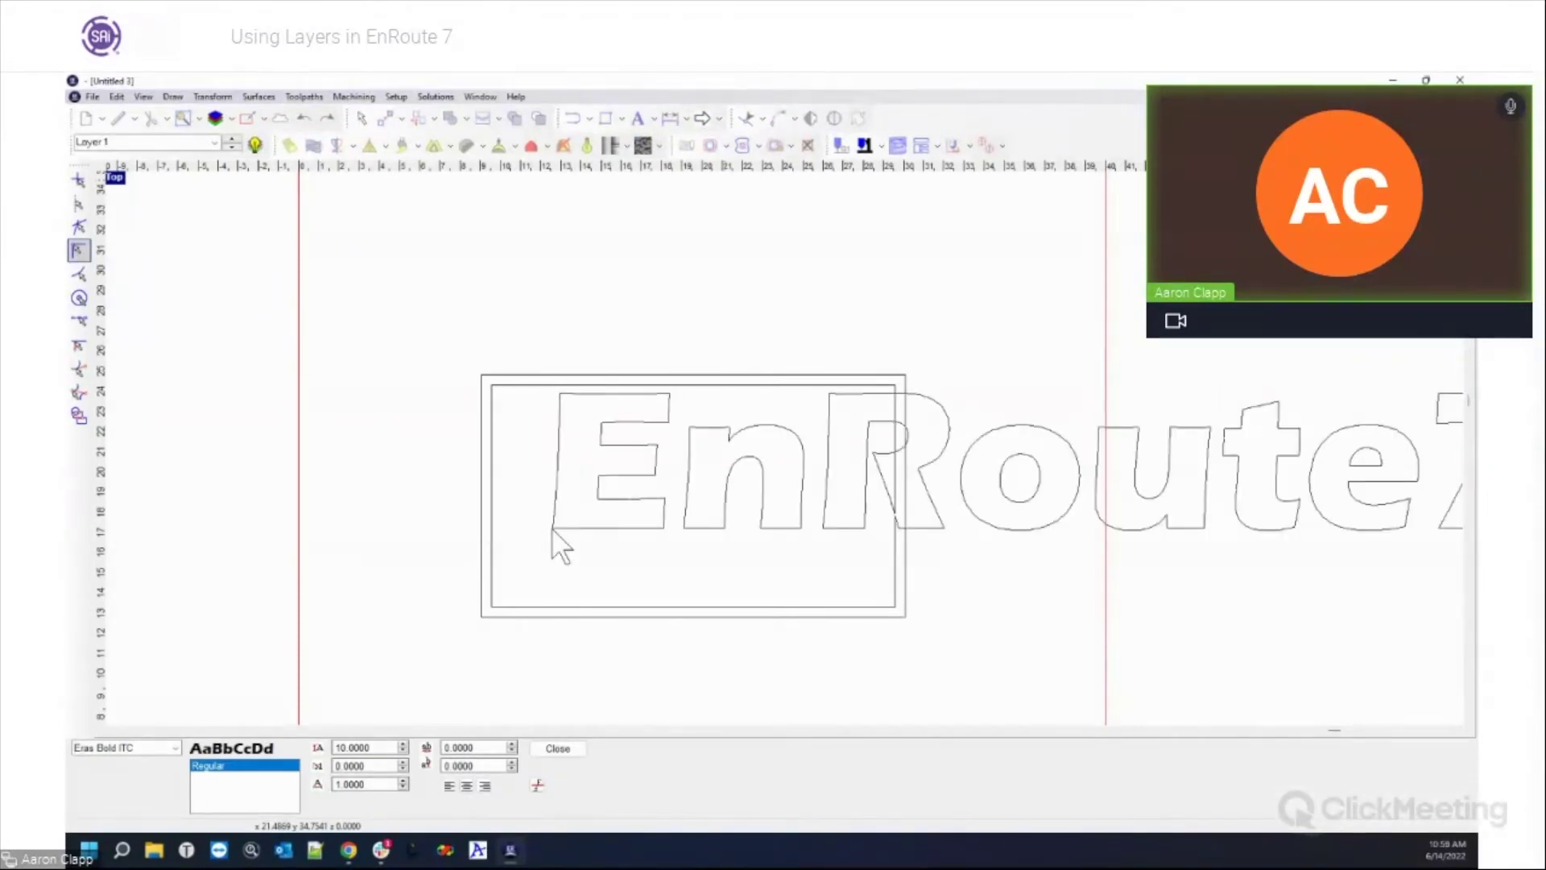
left_click(558, 748)
Step: Scale the EnRoute7 text down to about 14.8 by 2.1 in and center it inside the inner rectangle
left_click(525, 481)
left_click_drag(522, 426, 1143, 576)
left_click_drag(1401, 556, 739, 546)
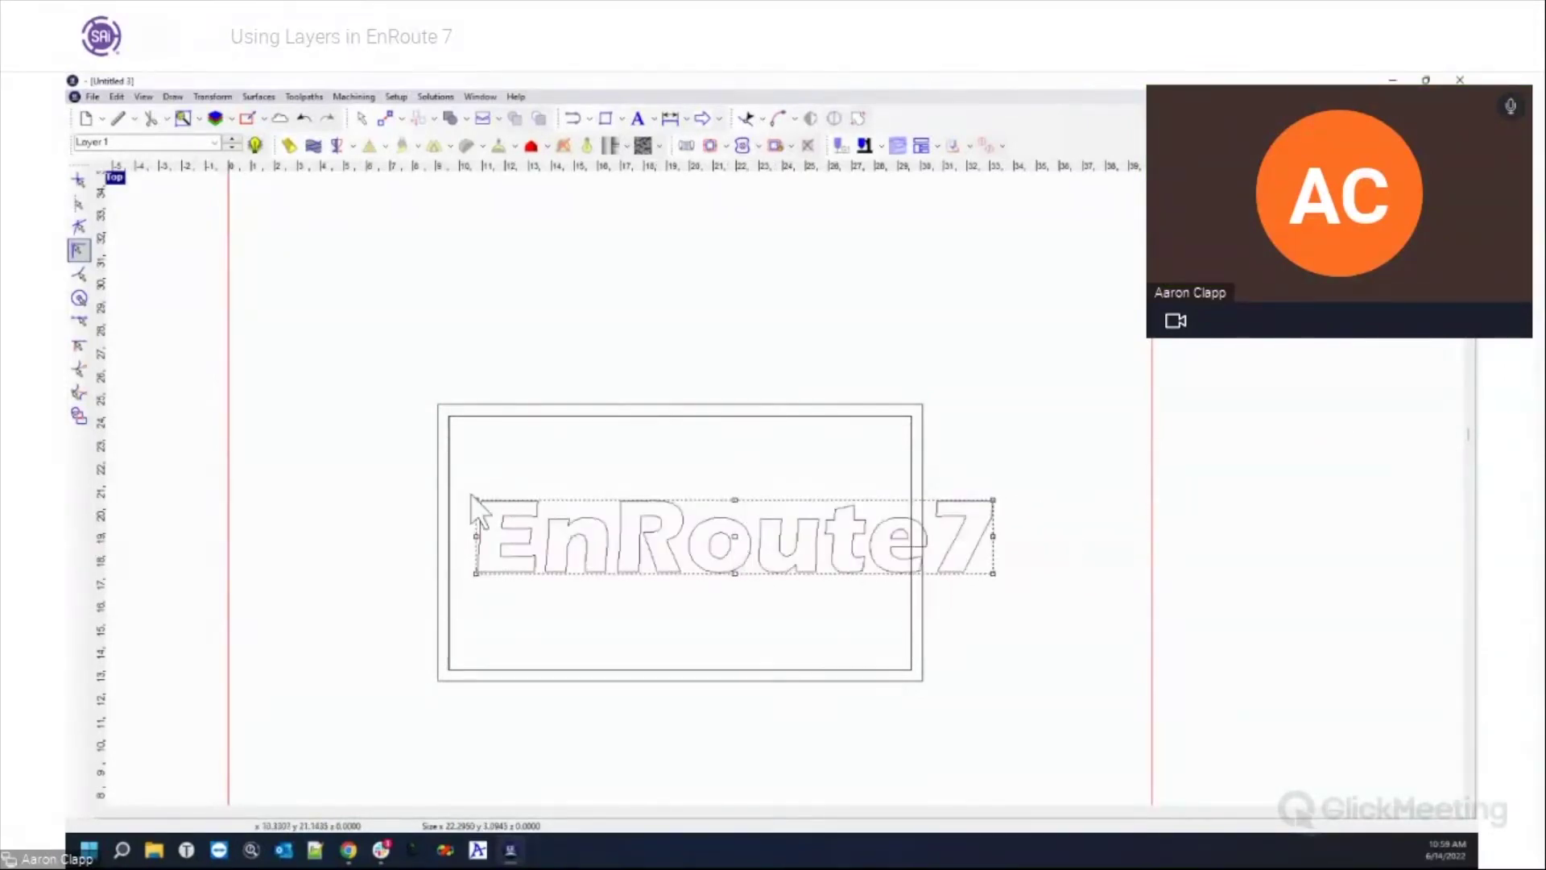
left_click_drag(476, 500, 634, 522)
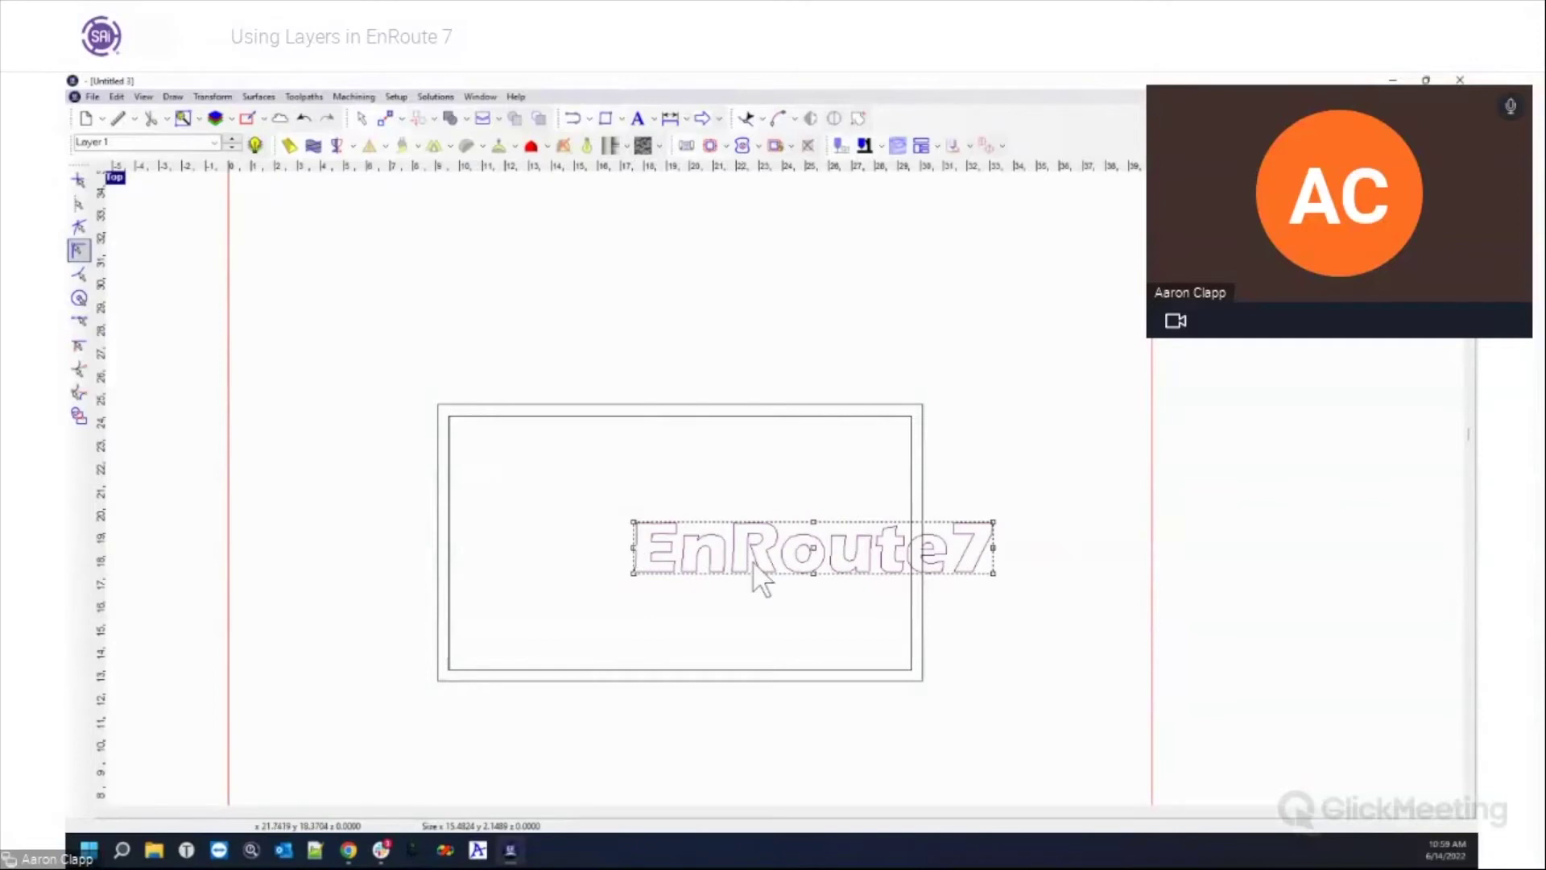
left_click_drag(814, 552, 680, 547)
left_click_drag(497, 519, 514, 522)
left_click_drag(698, 559, 694, 556)
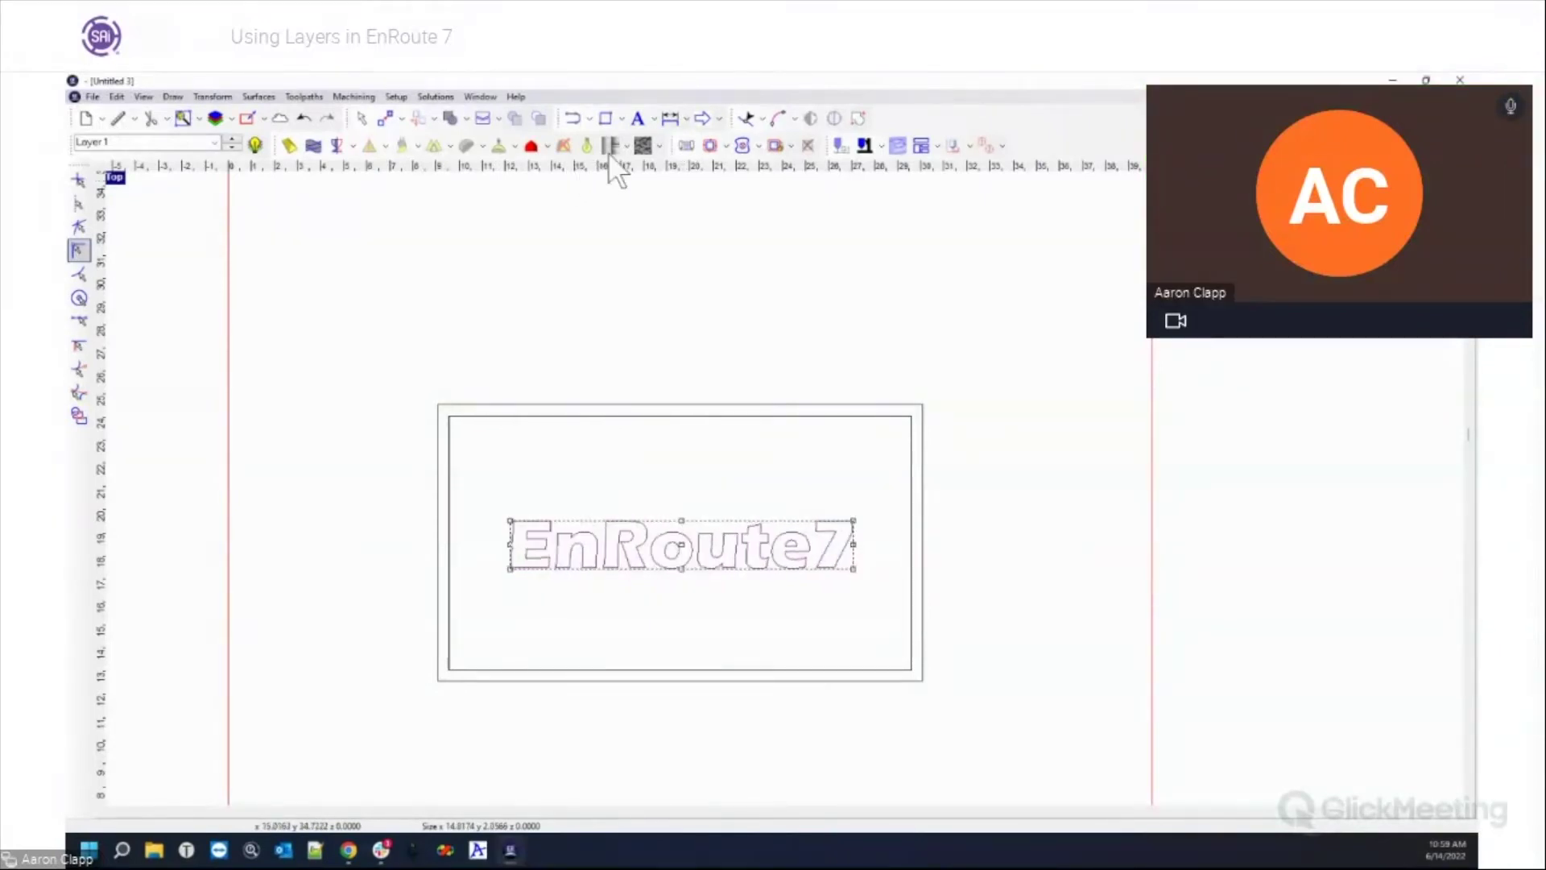
Step: Convert the EnRoute7 text to contours and deselect it
left_click(653, 118)
left_click(658, 167)
left_click(364, 443)
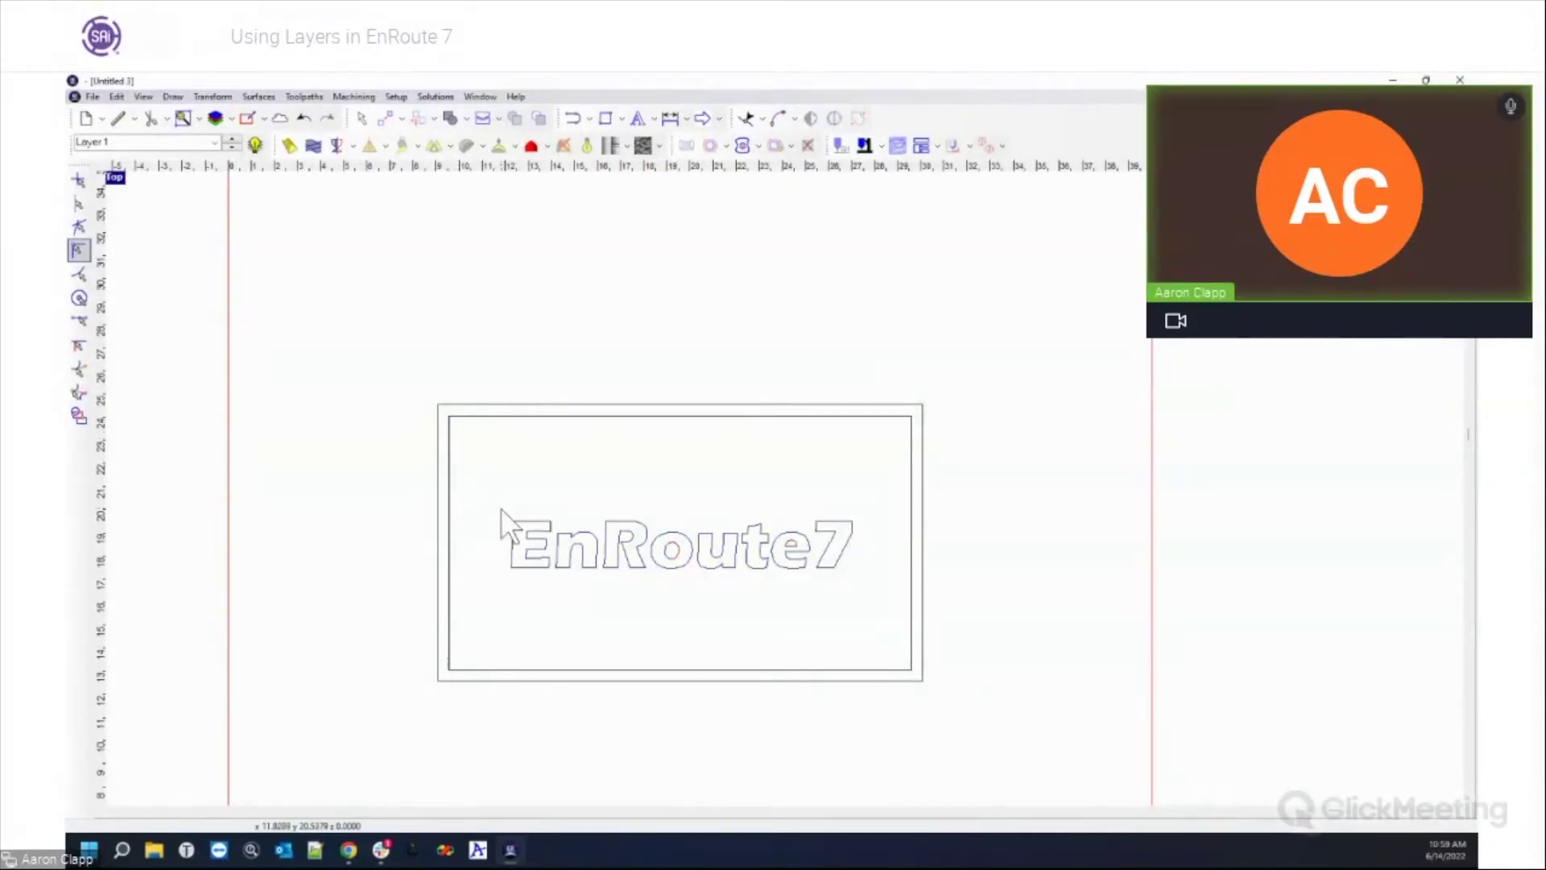
Step: Offset the EnRoute7 letter contours outward by 0.8 in with rounded corners
left_click_drag(491, 504, 875, 594)
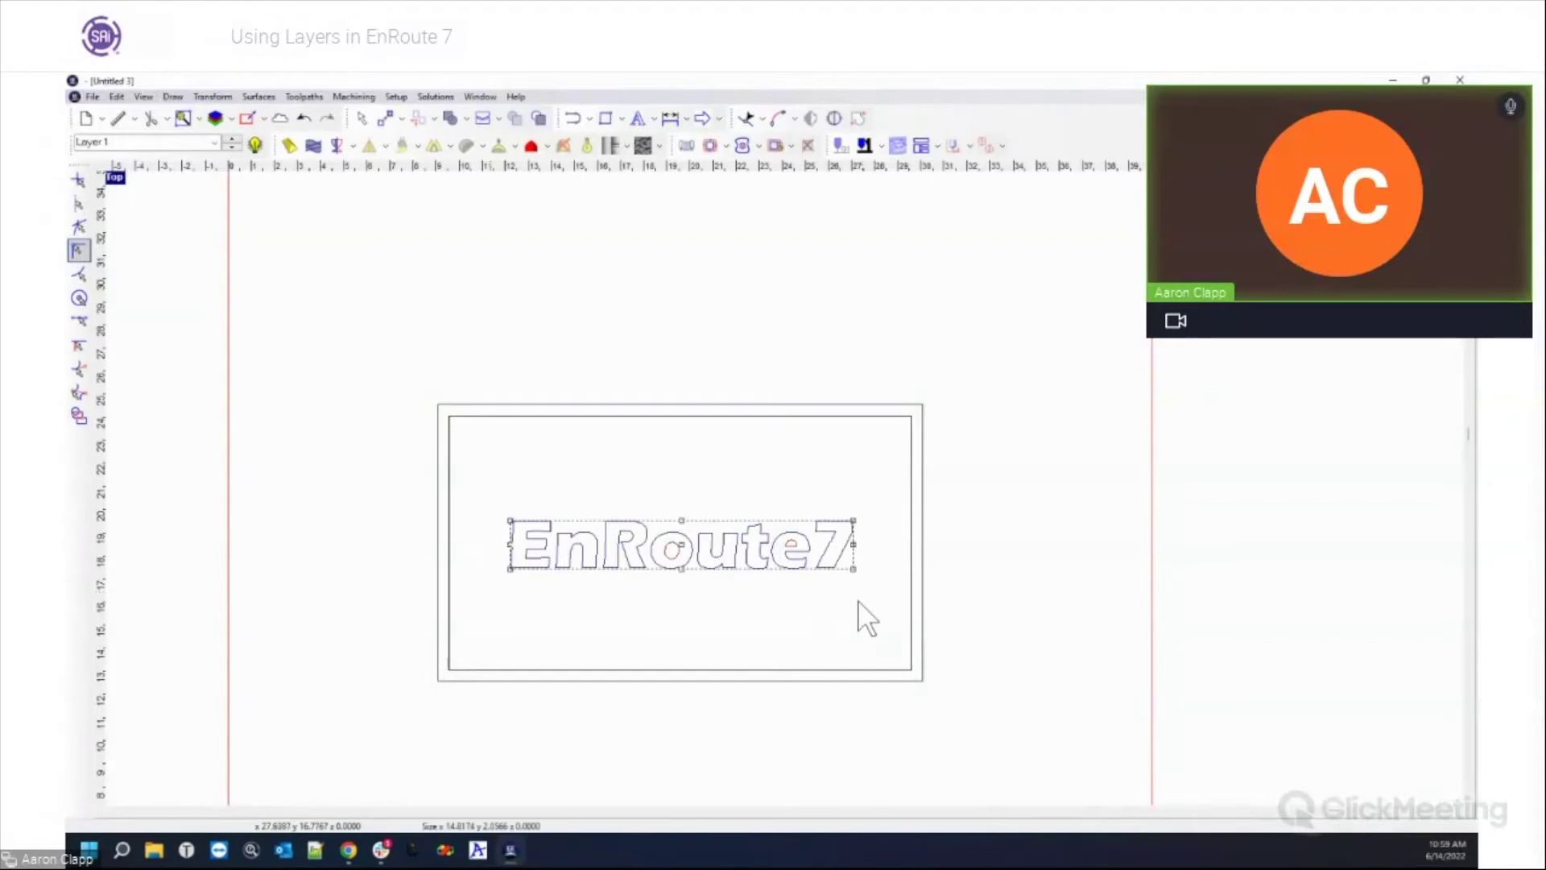
left_click(173, 97)
mouse_move(216, 209)
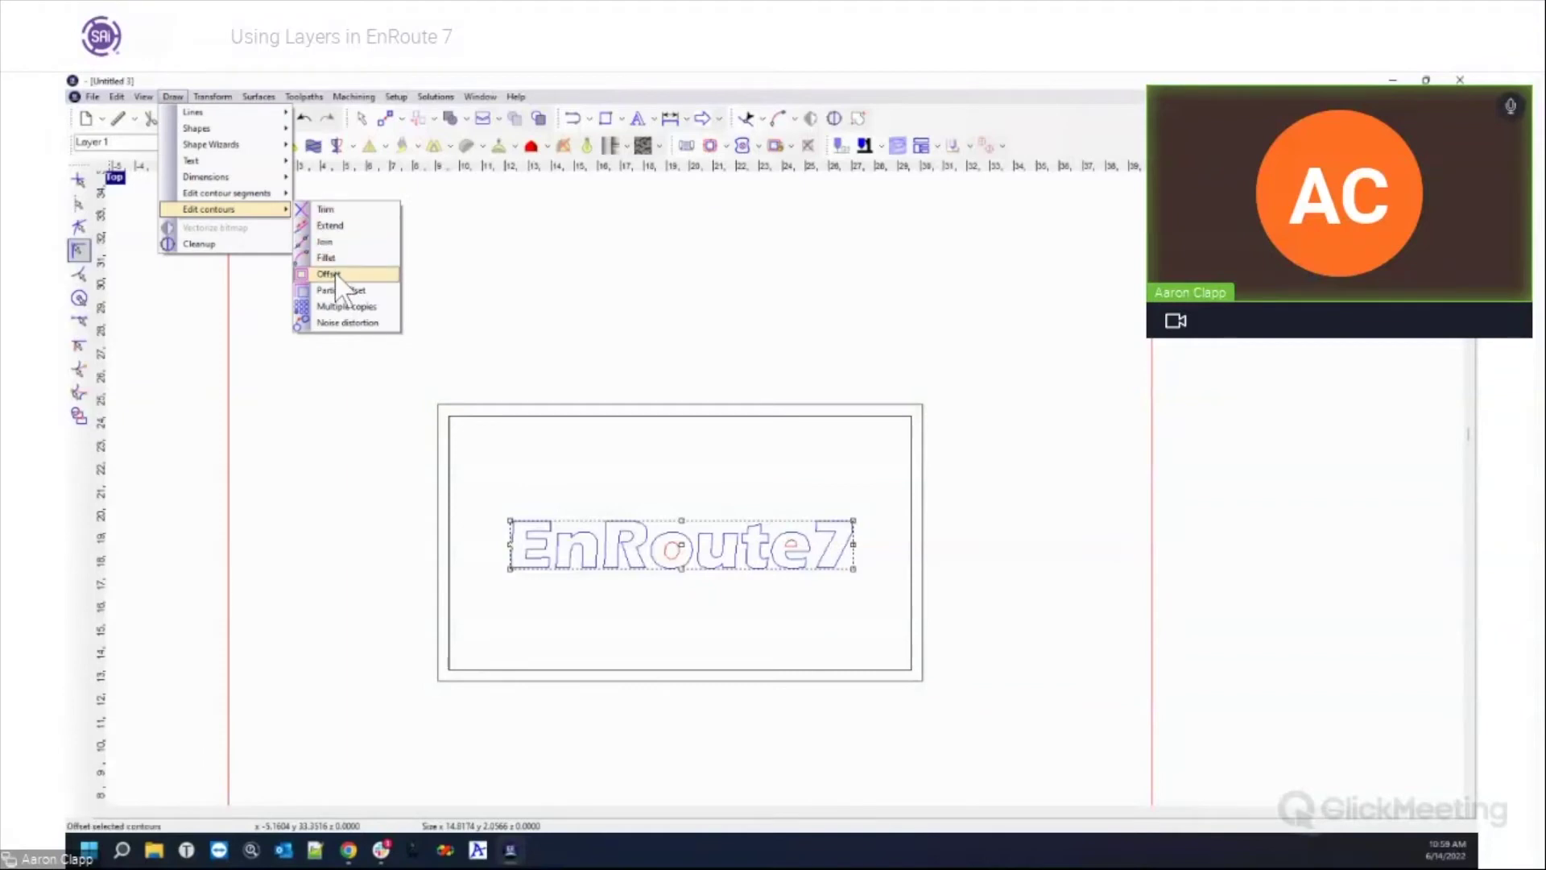
left_click(335, 274)
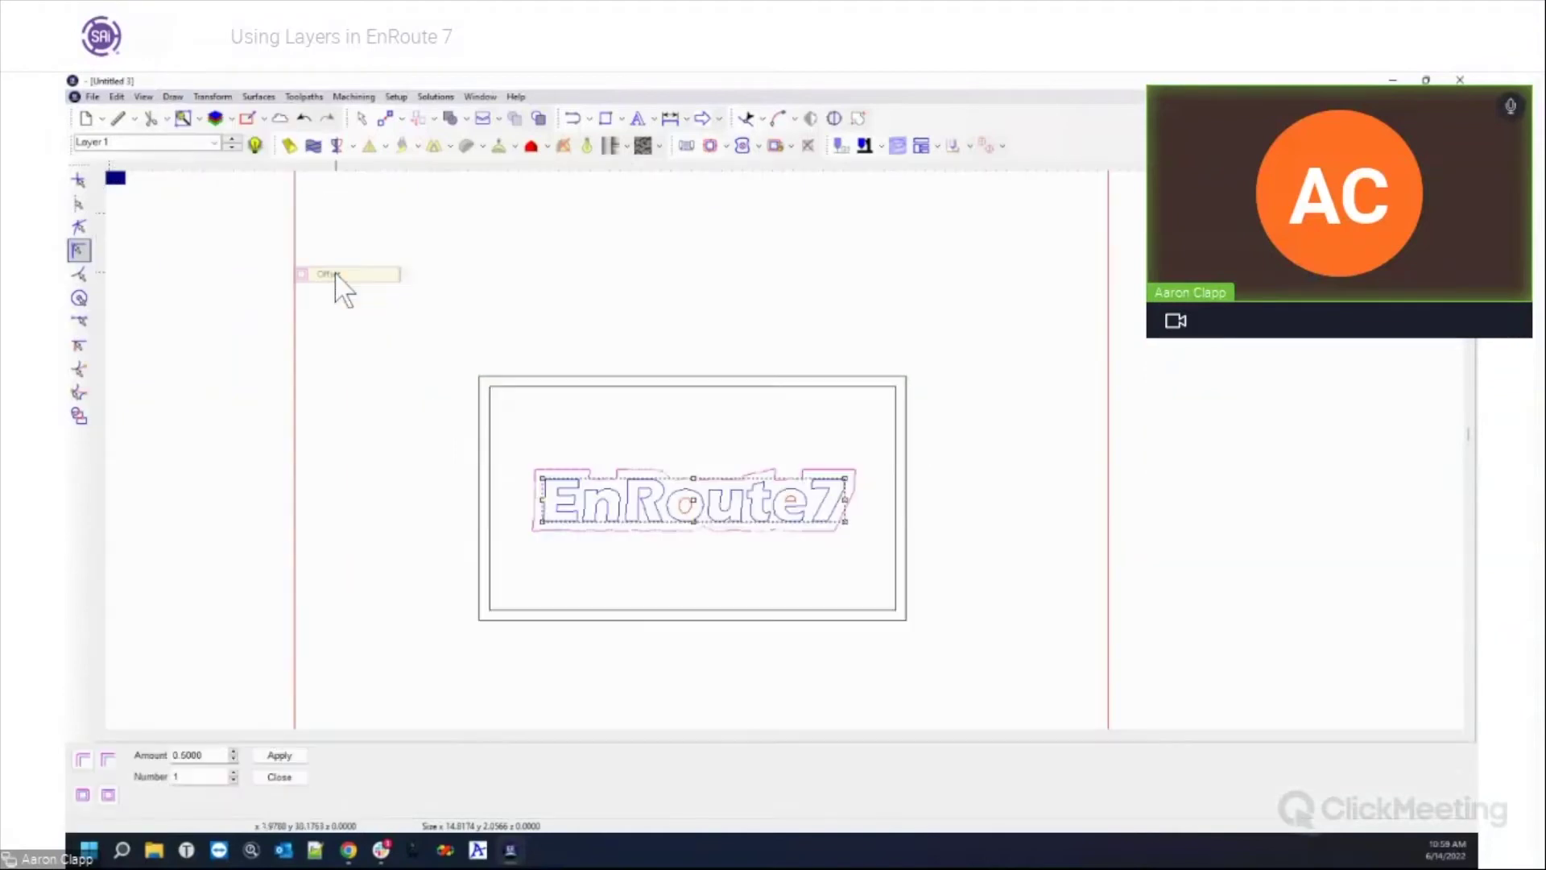
left_click(233, 751)
left_click(234, 751)
left_click(233, 751)
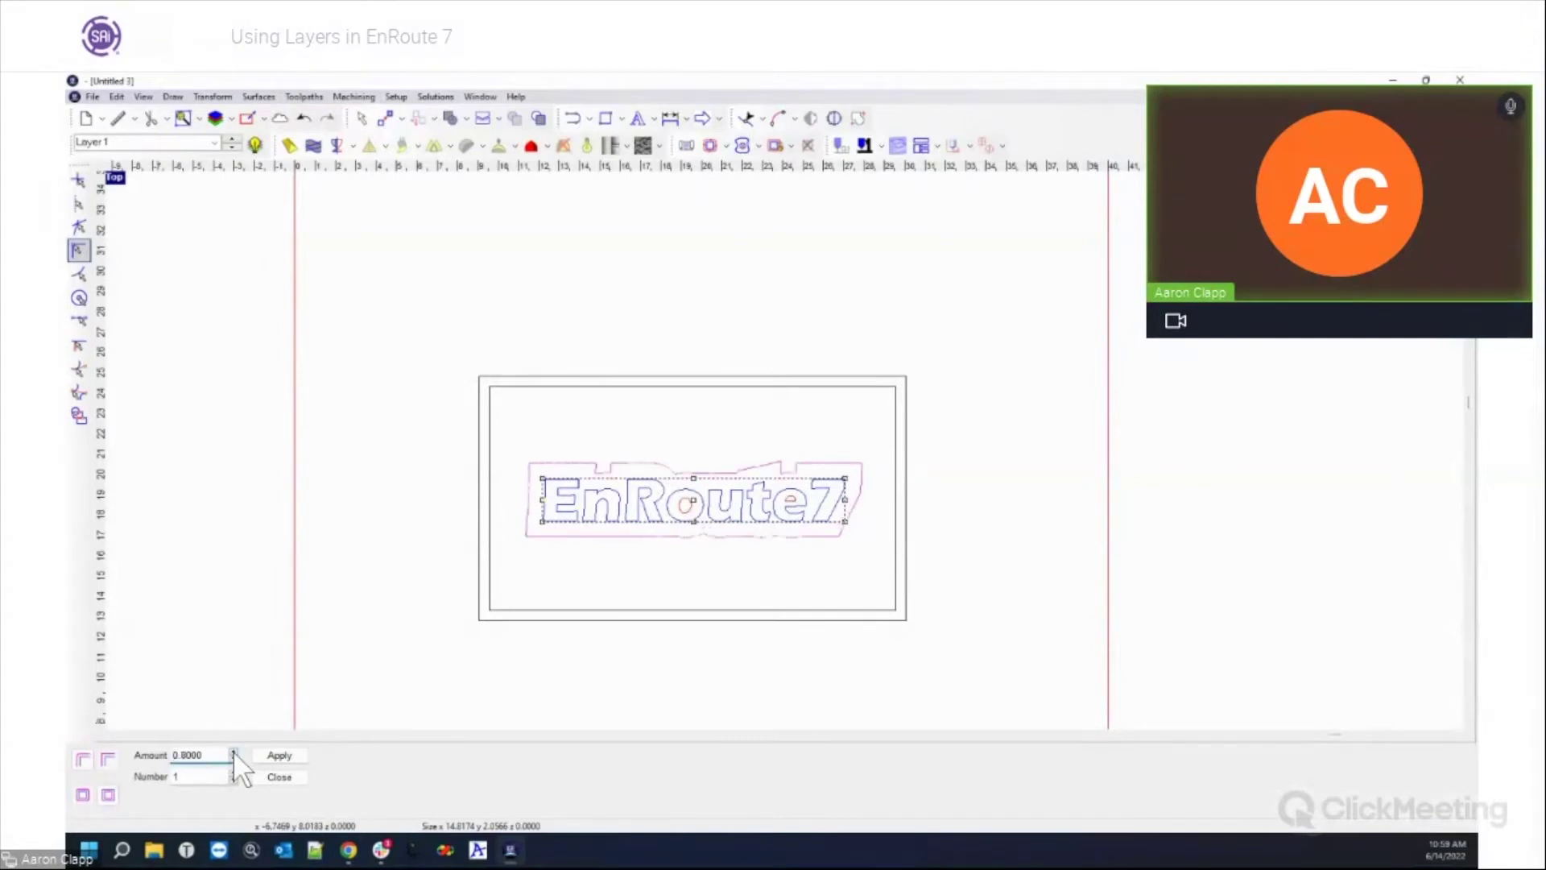
left_click(107, 795)
left_click(83, 795)
left_click(82, 760)
left_click(290, 755)
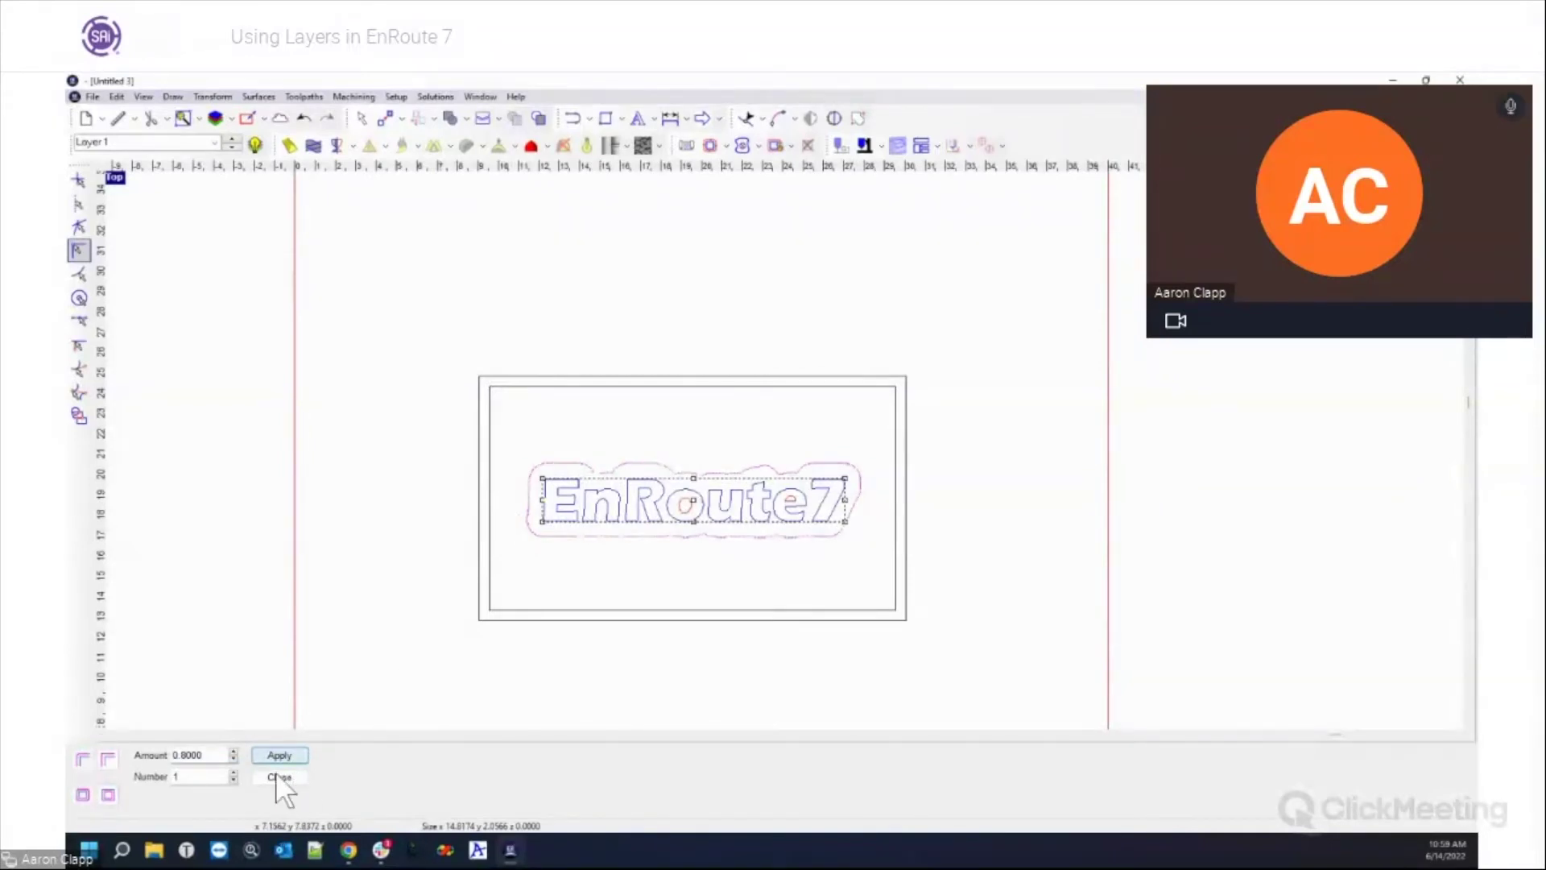
left_click(281, 775)
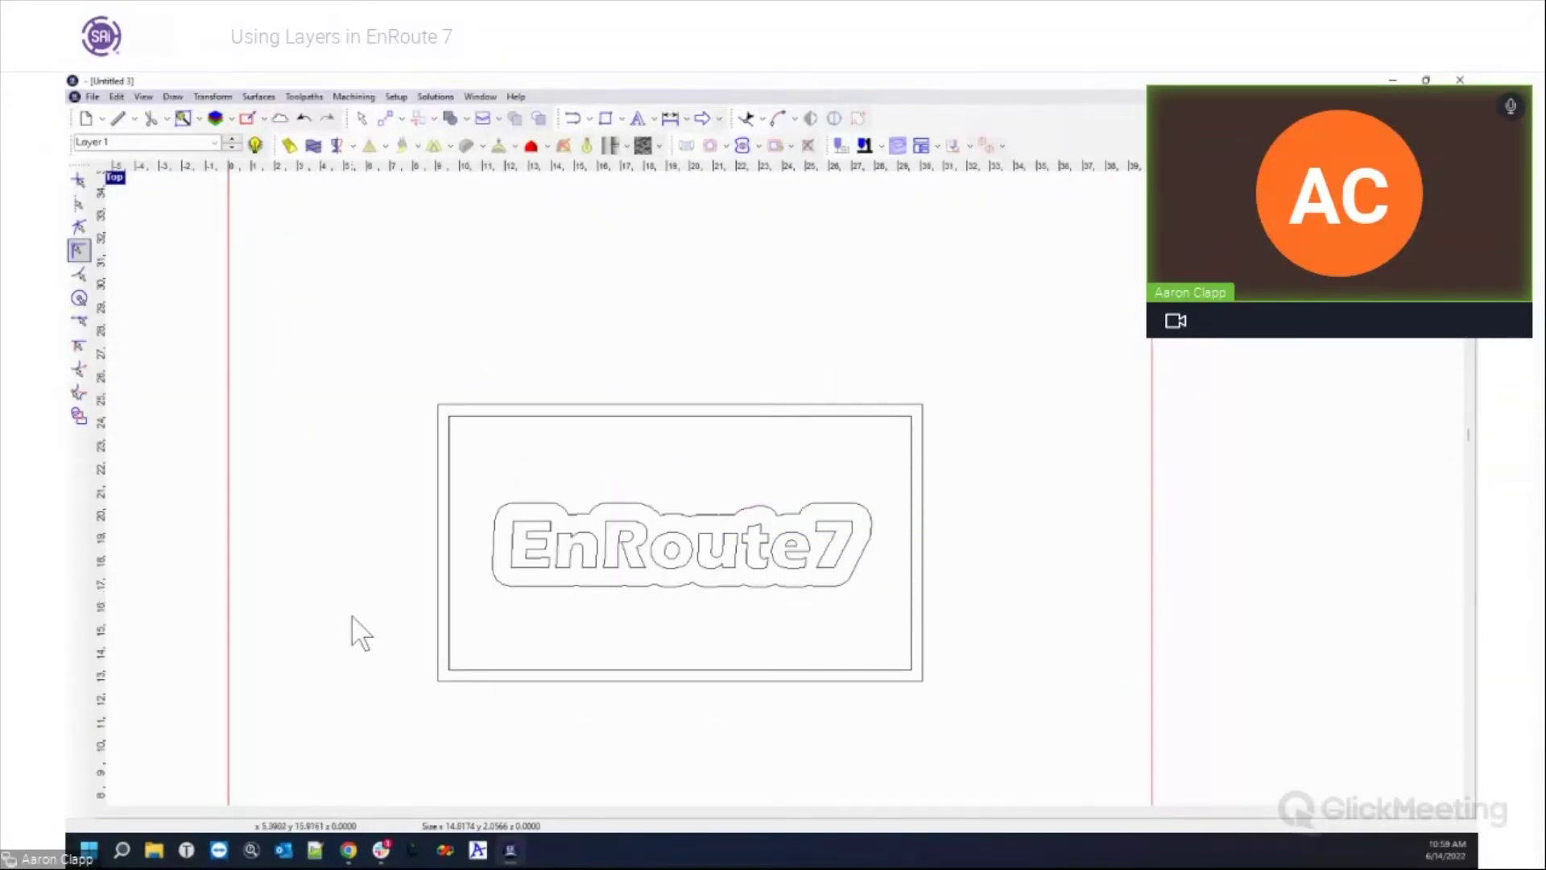
Step: Delete the rounded offset outline around the lettering and undo the deletion
left_click(490, 578)
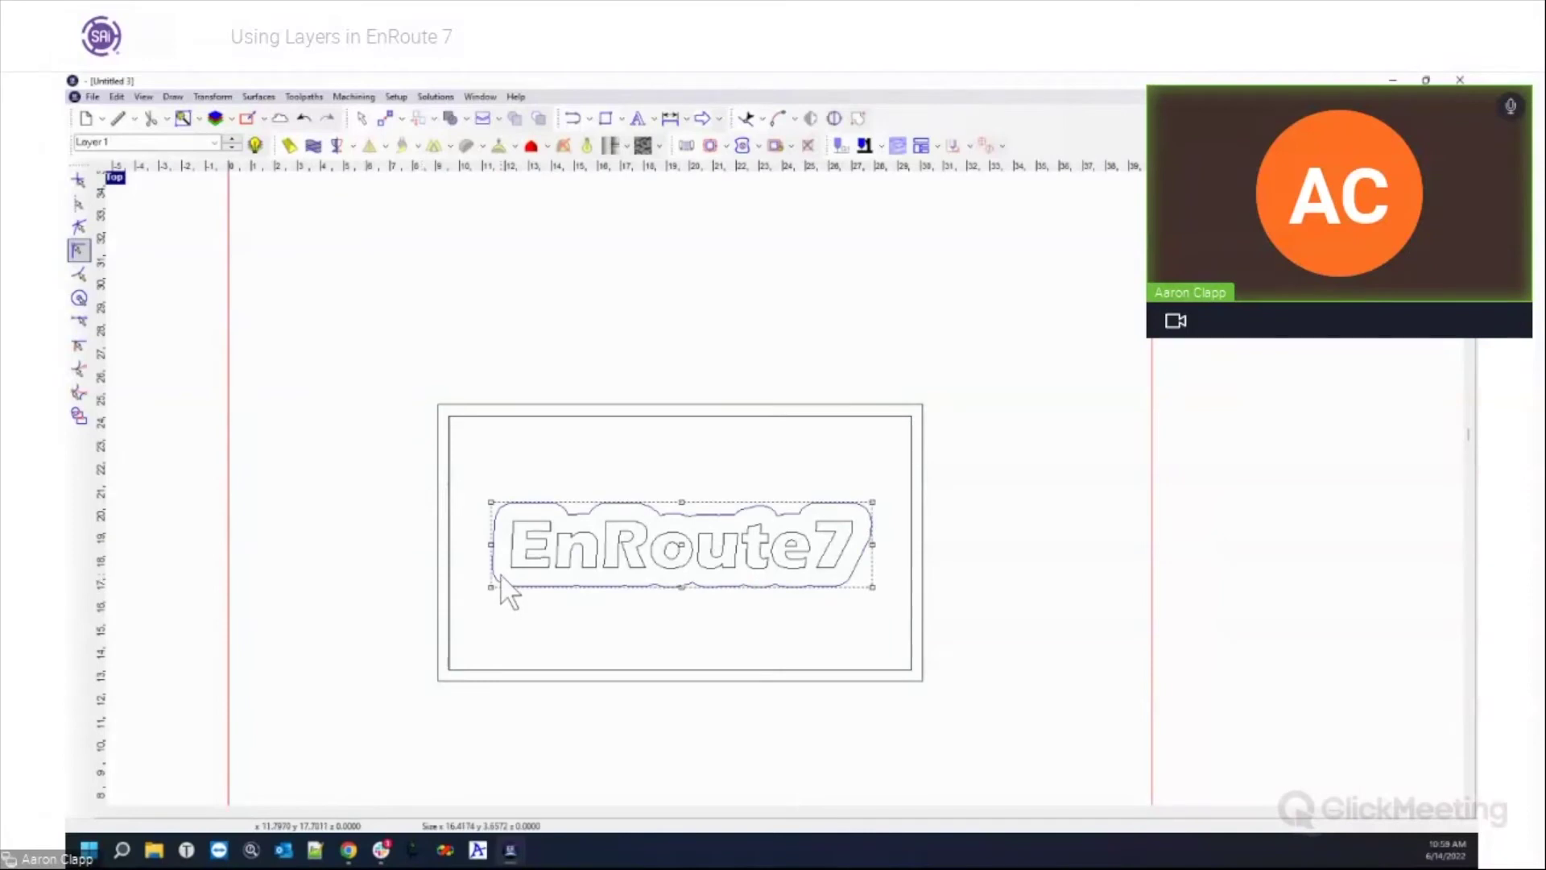
key("Delete")
key("ctrl+z")
left_click(569, 451)
Step: Rename Layer 1 as "Outside cut" in the layer settings
scroll(604, 644, "up", 2)
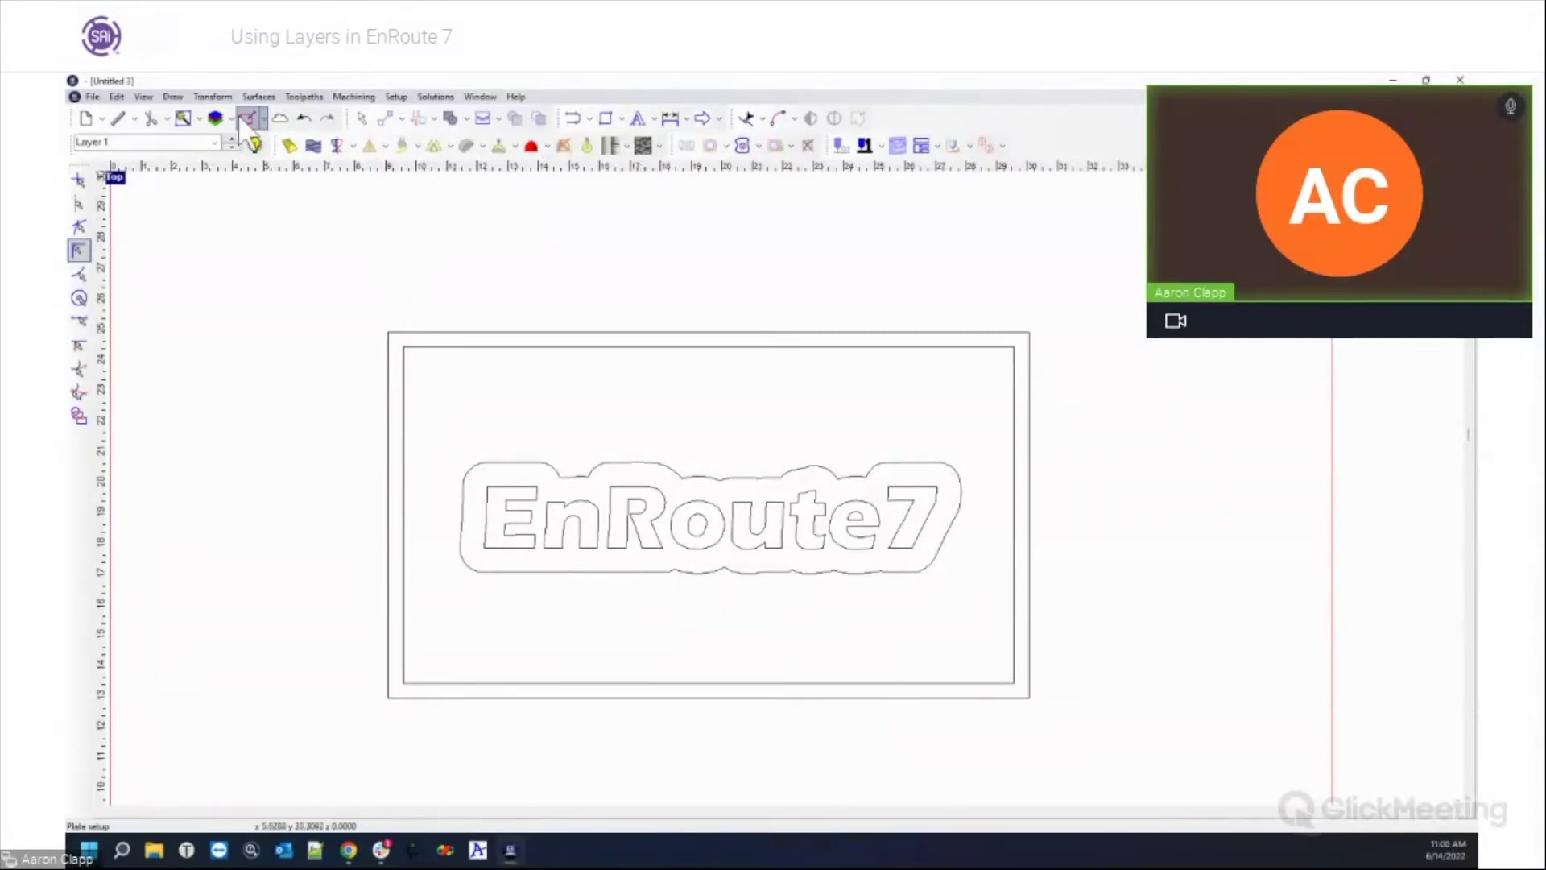
left_click(217, 118)
double_click(603, 412)
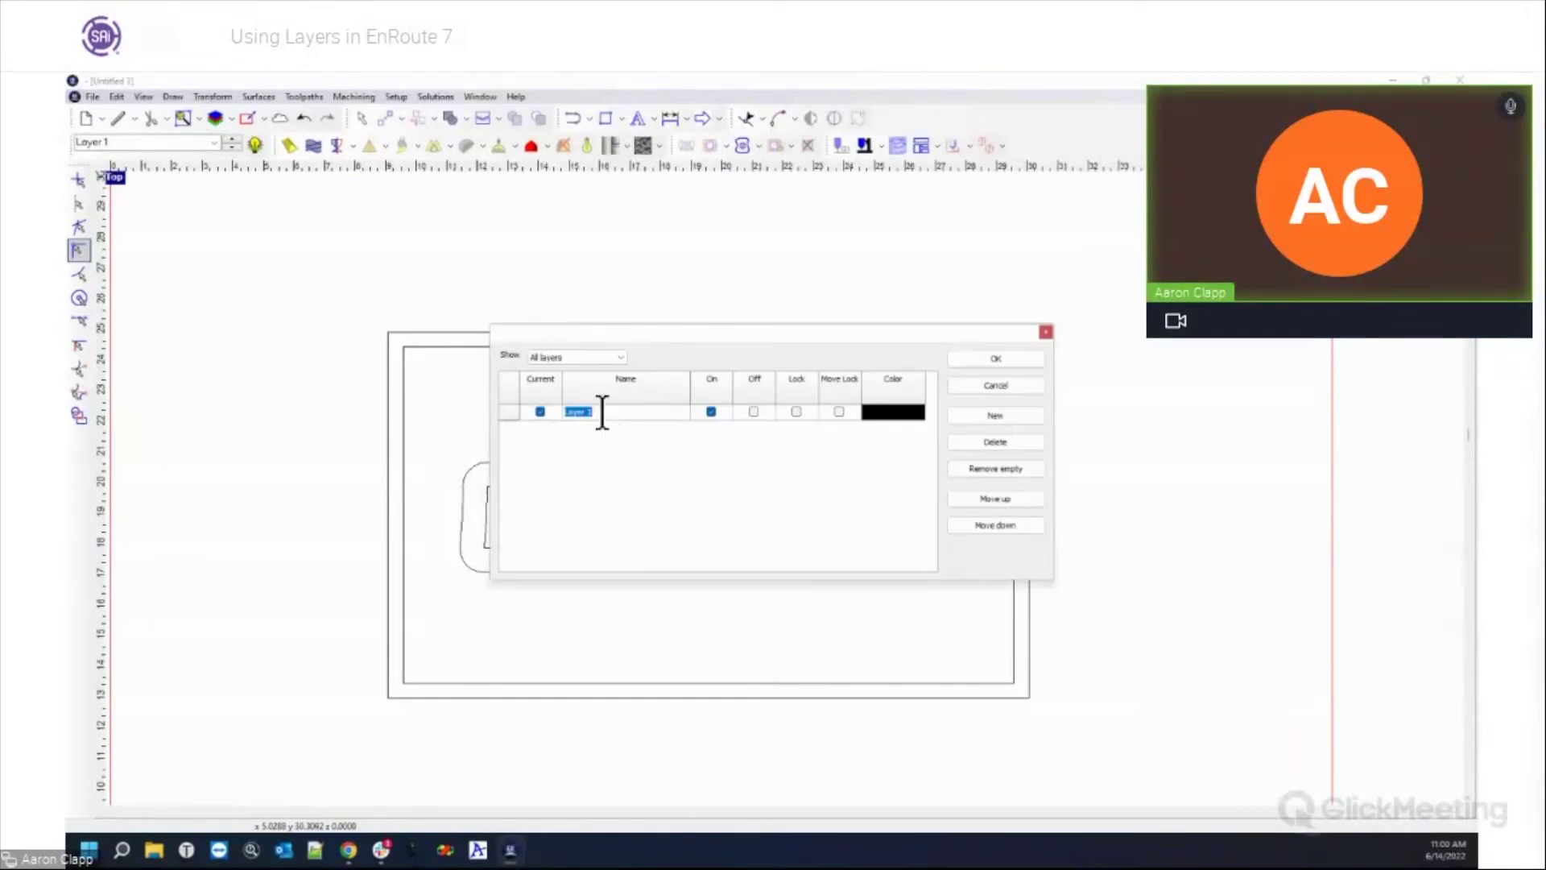
type("Outside u")
key("BackSpace")
type("cut")
Step: Add three new layers below the Outside cut layer and accept the layer settings
left_click(1029, 416)
left_click(1028, 415)
left_click(1027, 414)
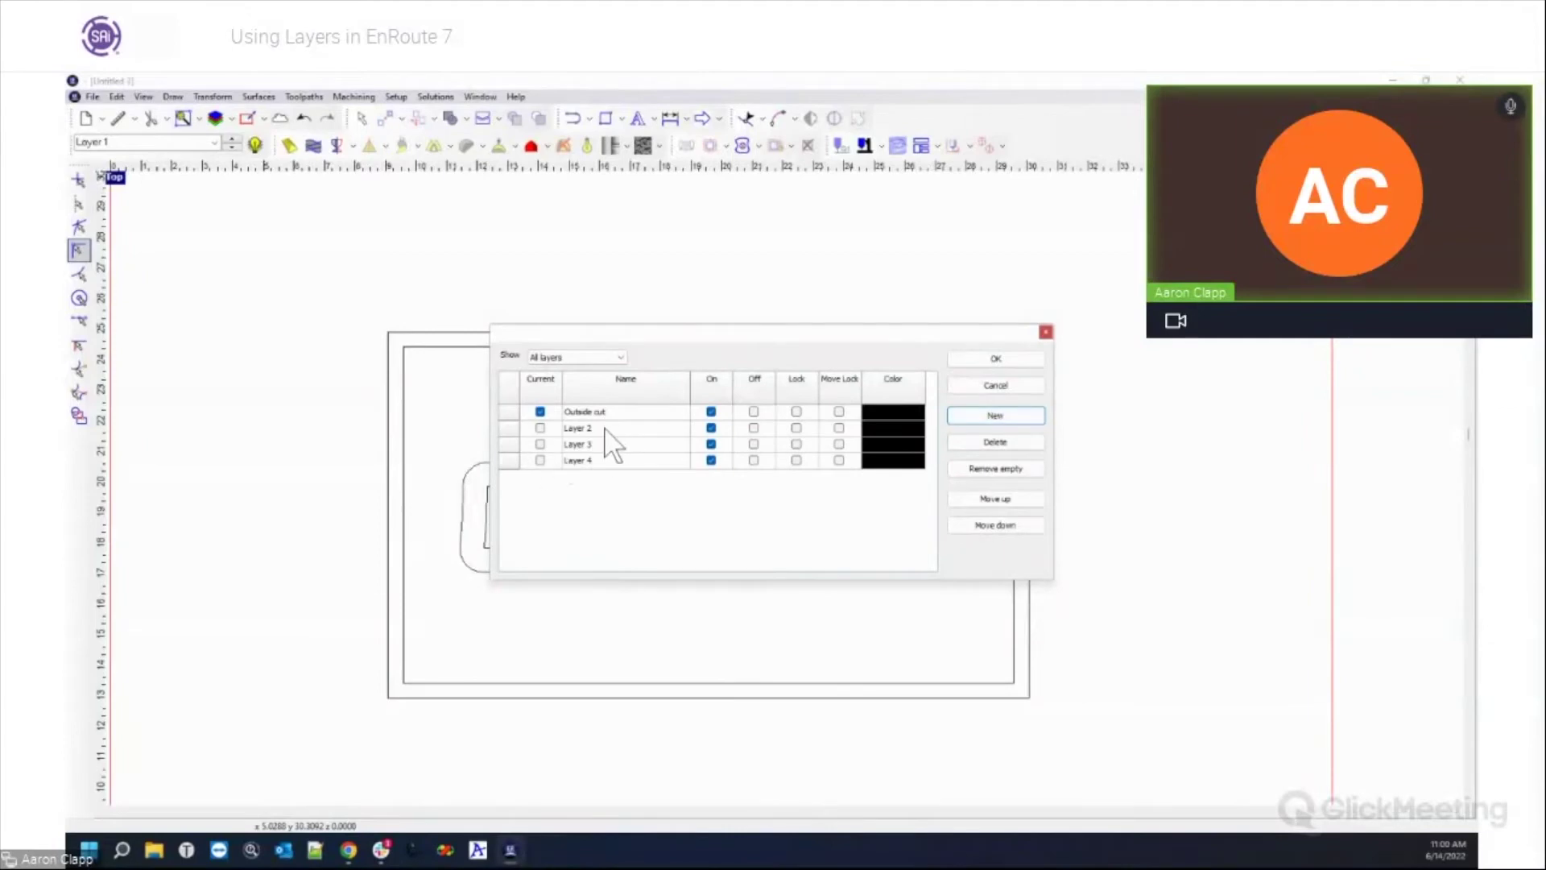
left_click(995, 359)
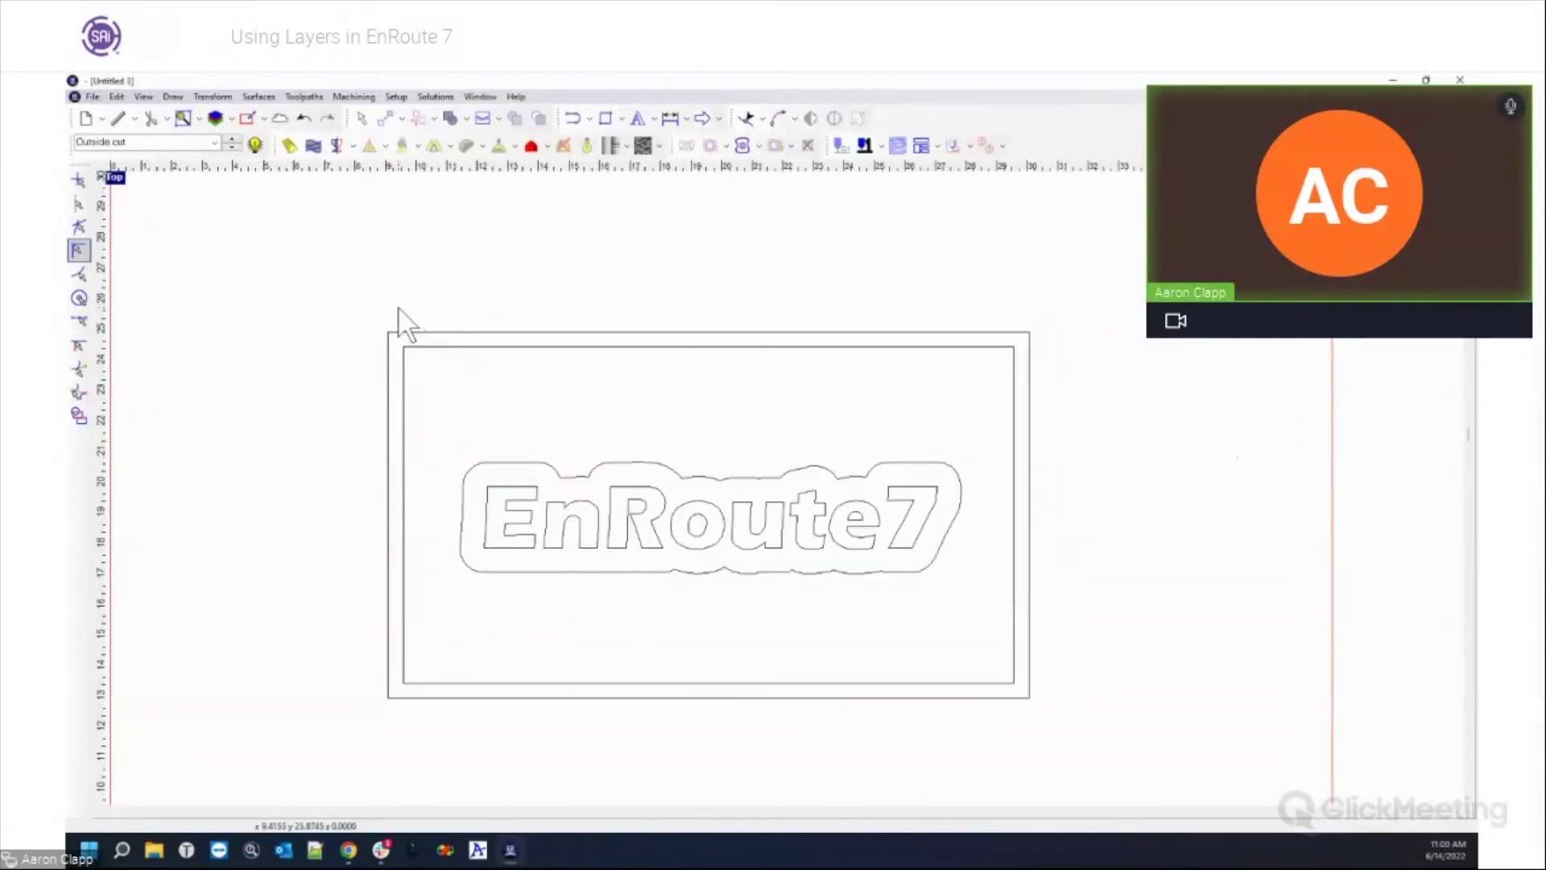
Step: Cut the inner border, rounded outline and EnRoute7 letters from the Outside cut layer and paste them onto Layer 2
left_click(397, 334)
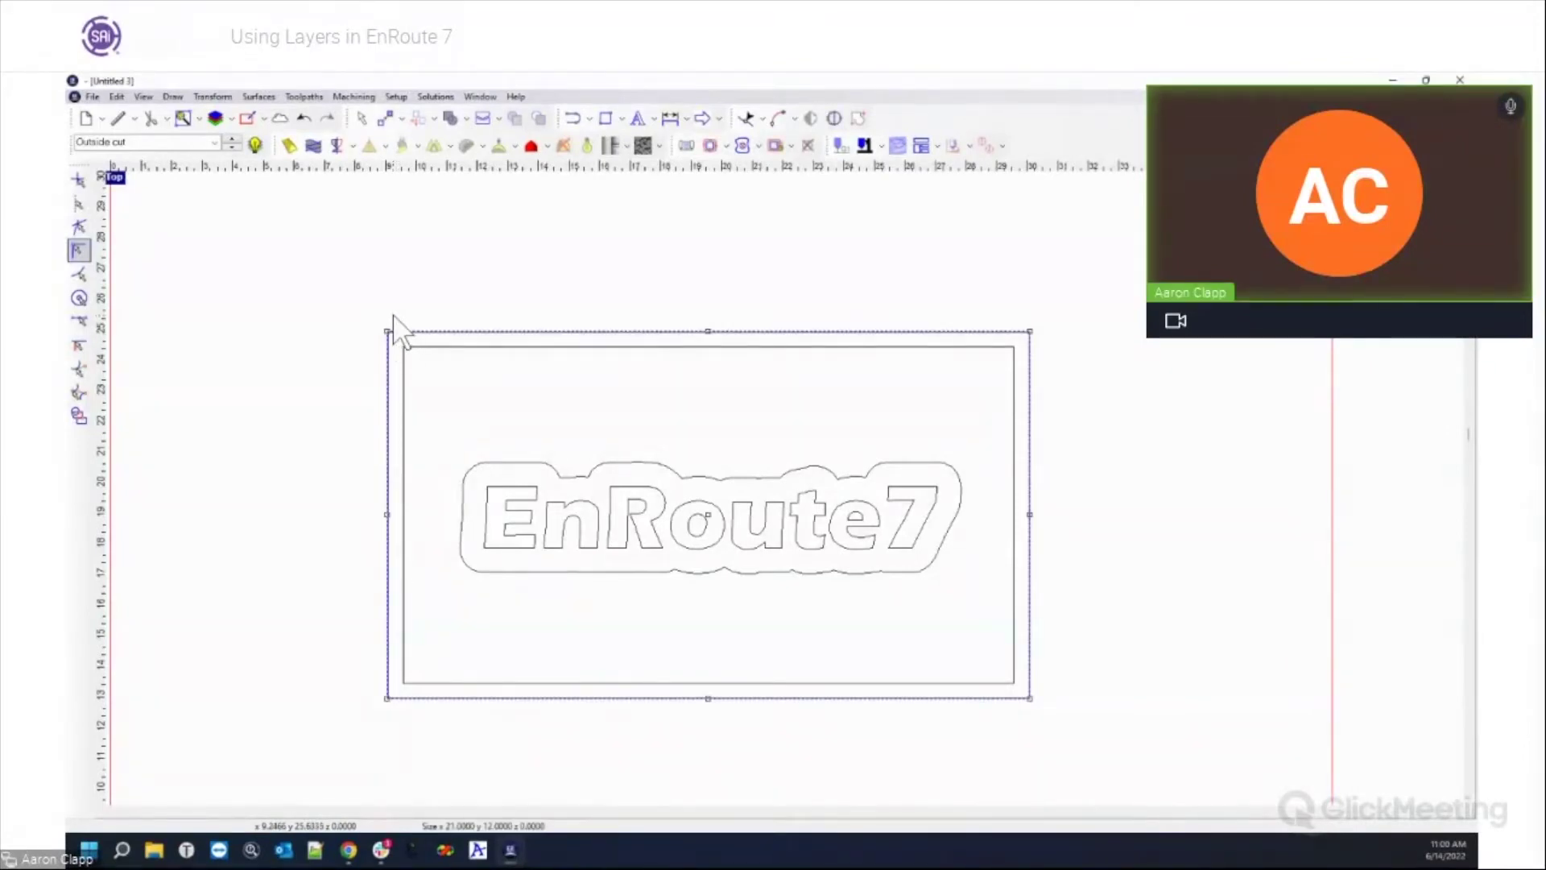
left_click_drag(391, 312, 1021, 691)
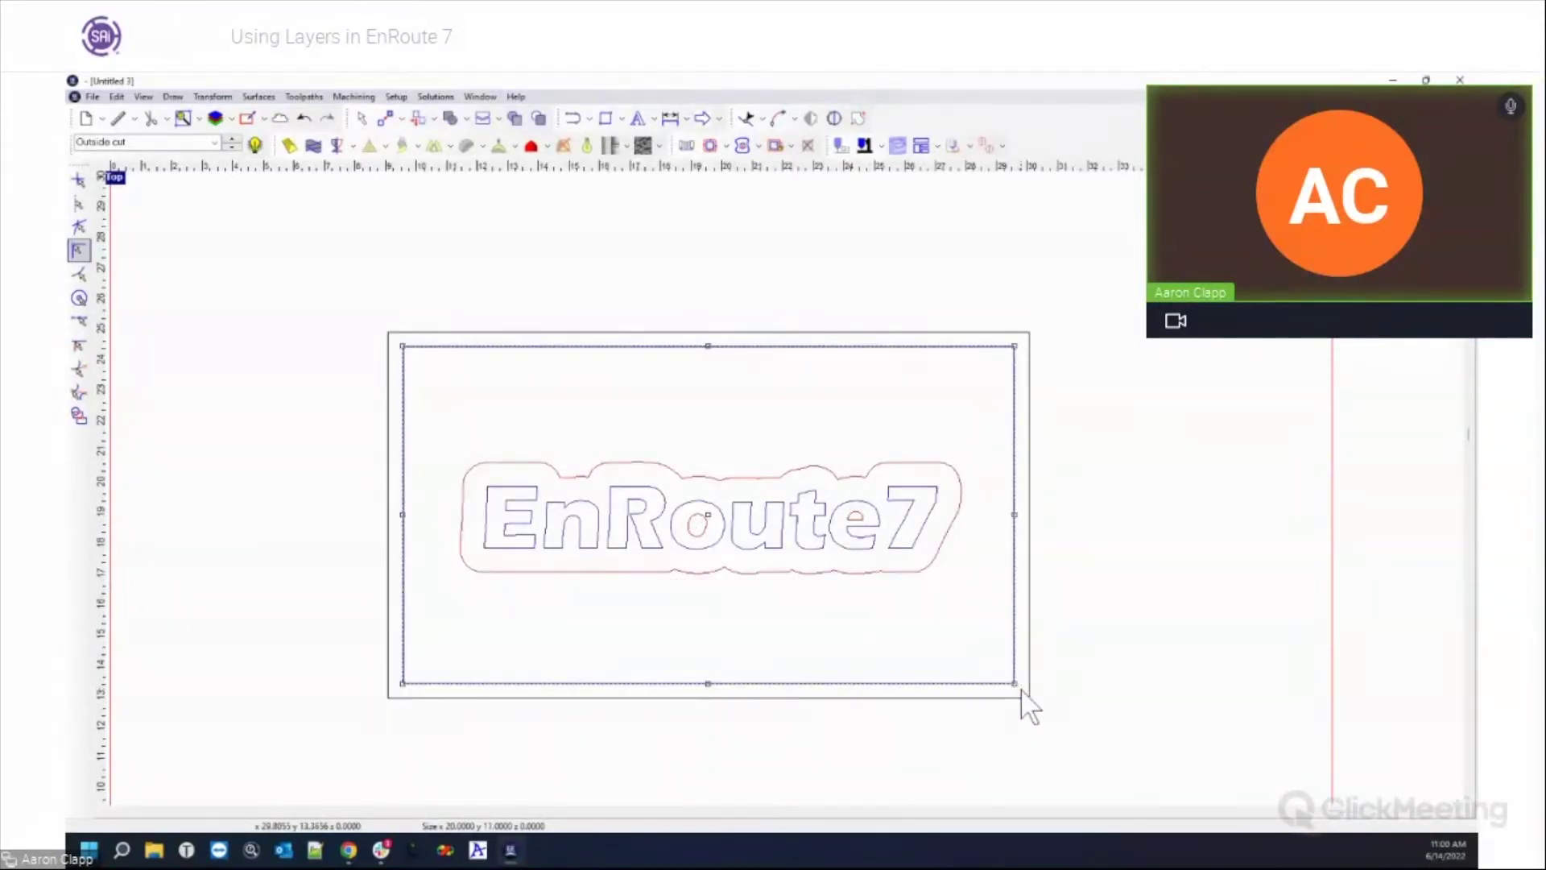
key("Delete")
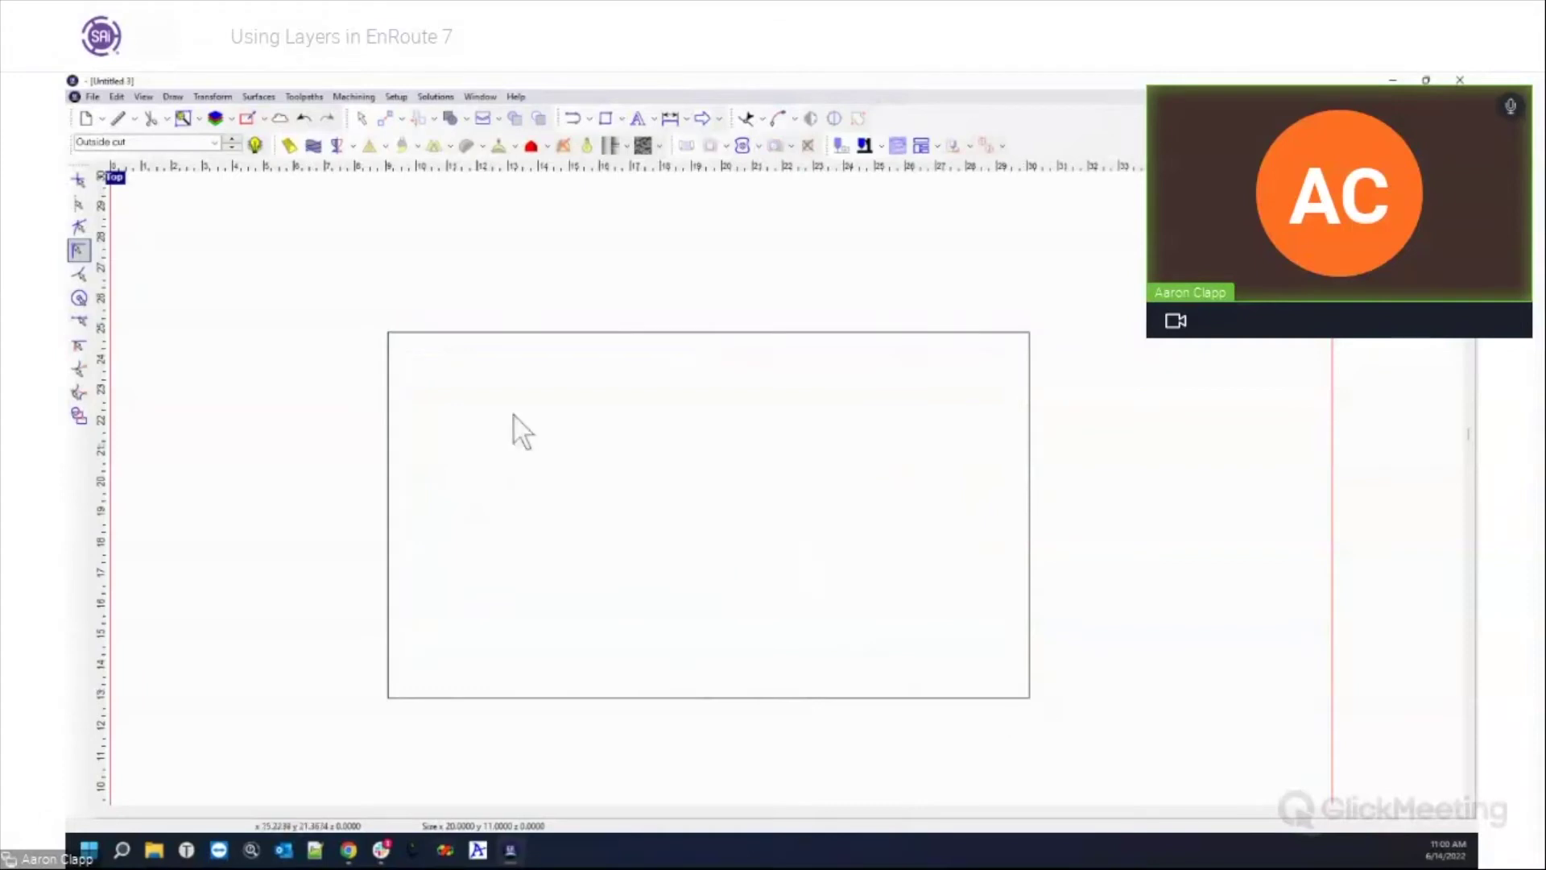
left_click(214, 143)
left_click(170, 170)
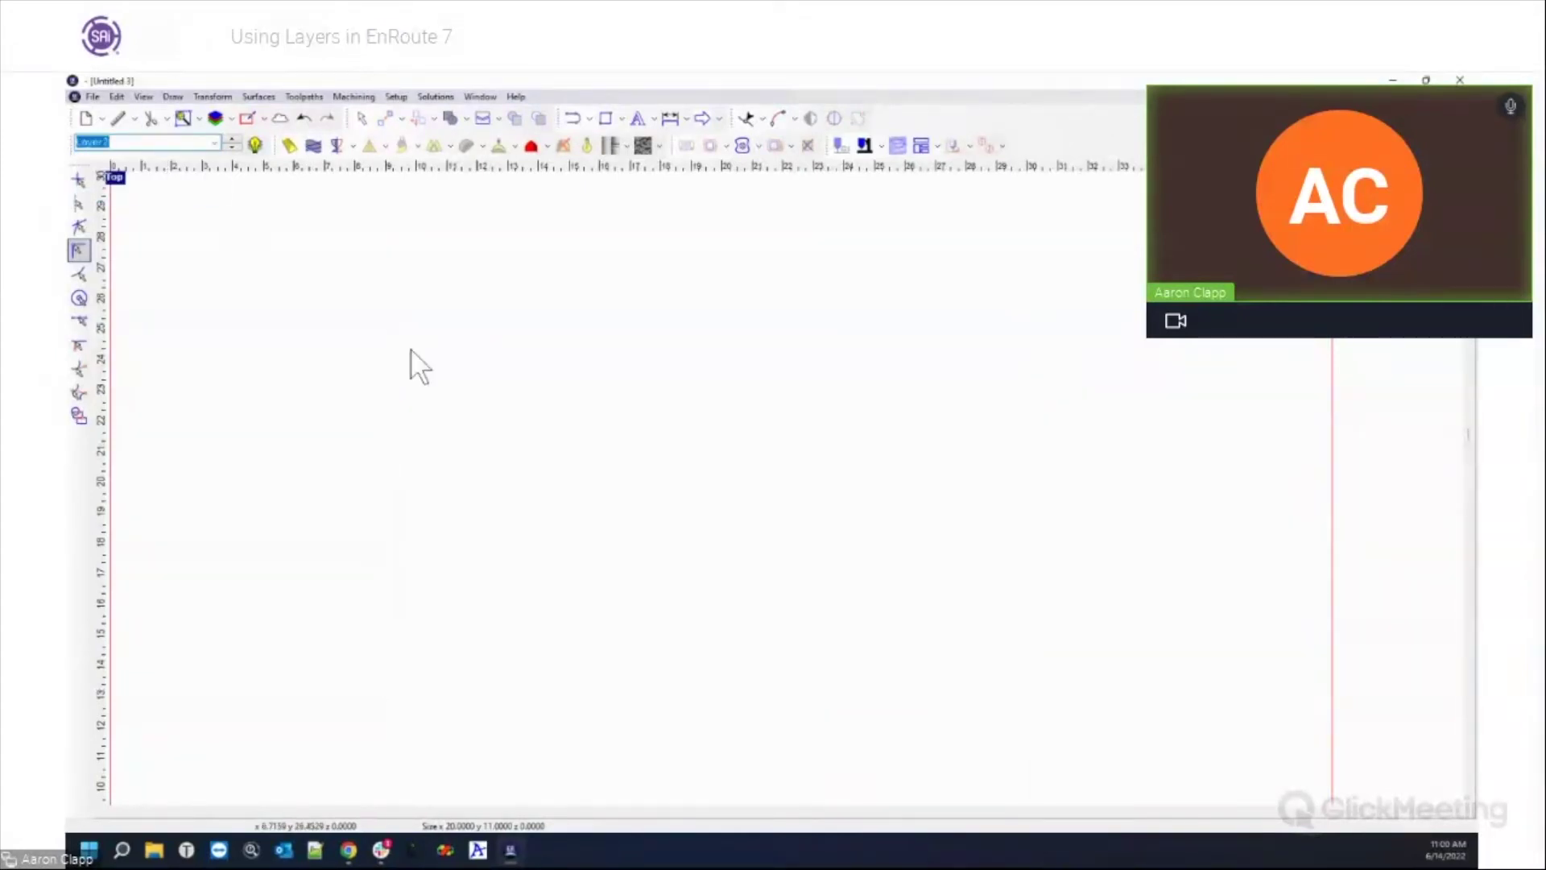
right_click(590, 514)
left_click(625, 738)
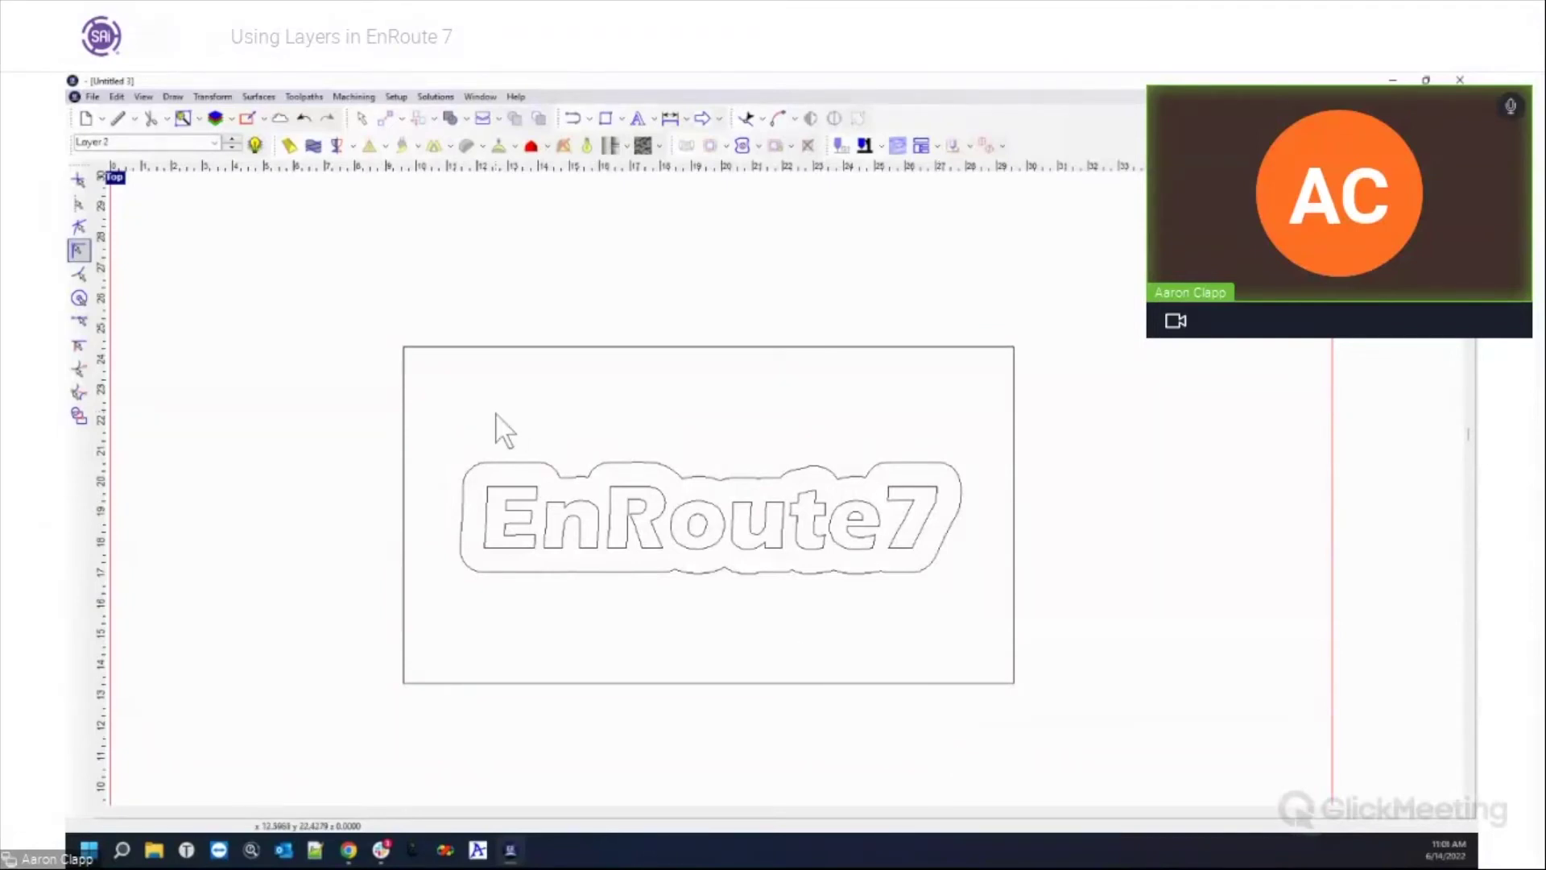
Step: Select the EnRoute7 letter contours inside the rounded outline and cut them from Layer 2
left_click(531, 462)
left_click(562, 349)
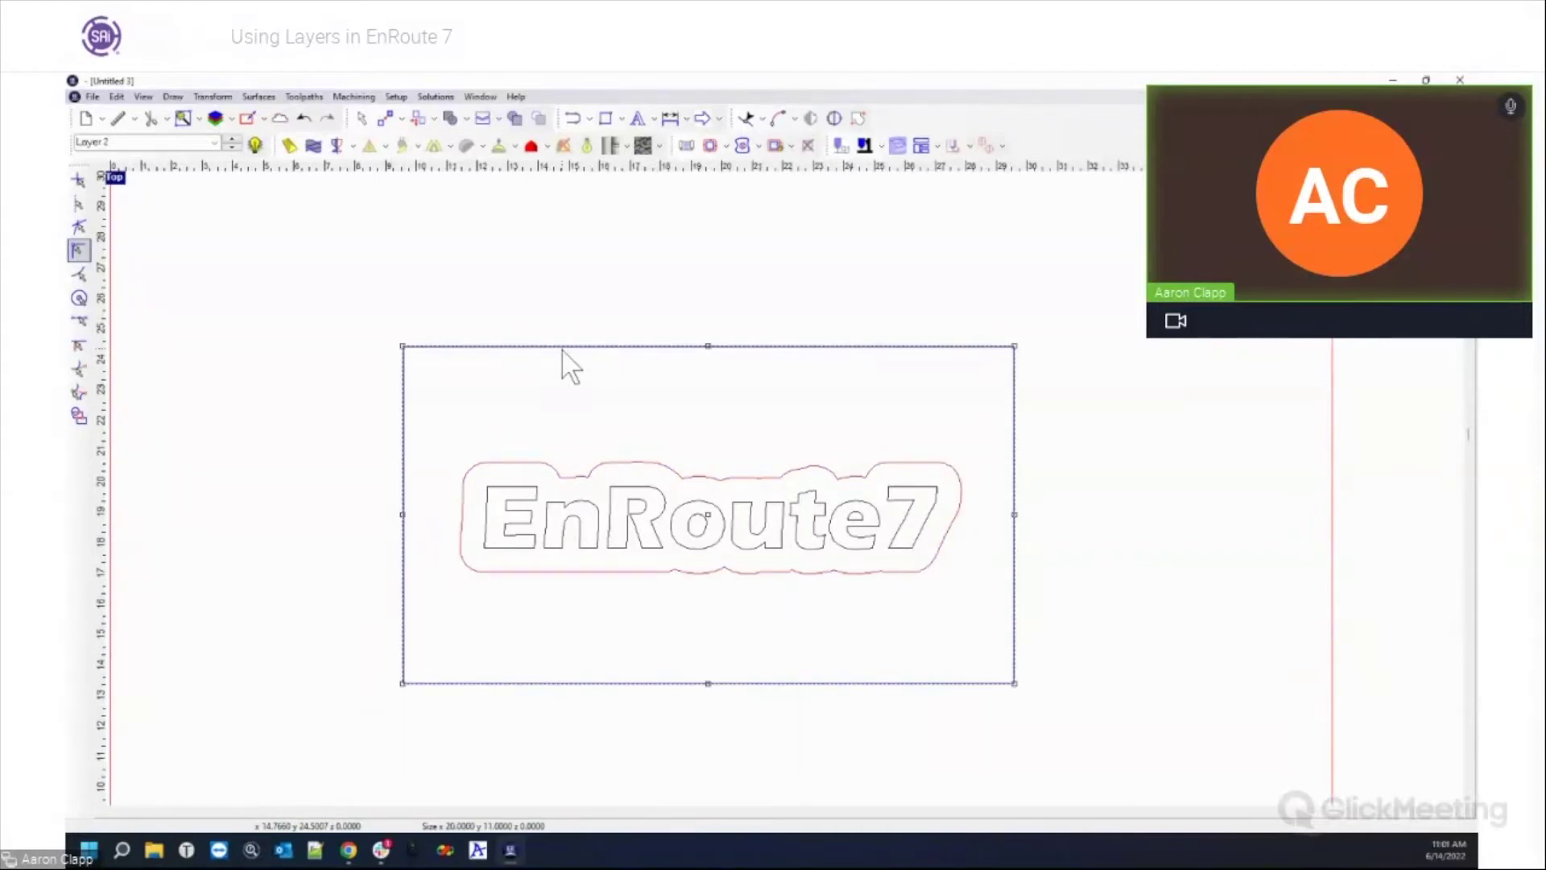
left_click_drag(471, 445, 939, 577)
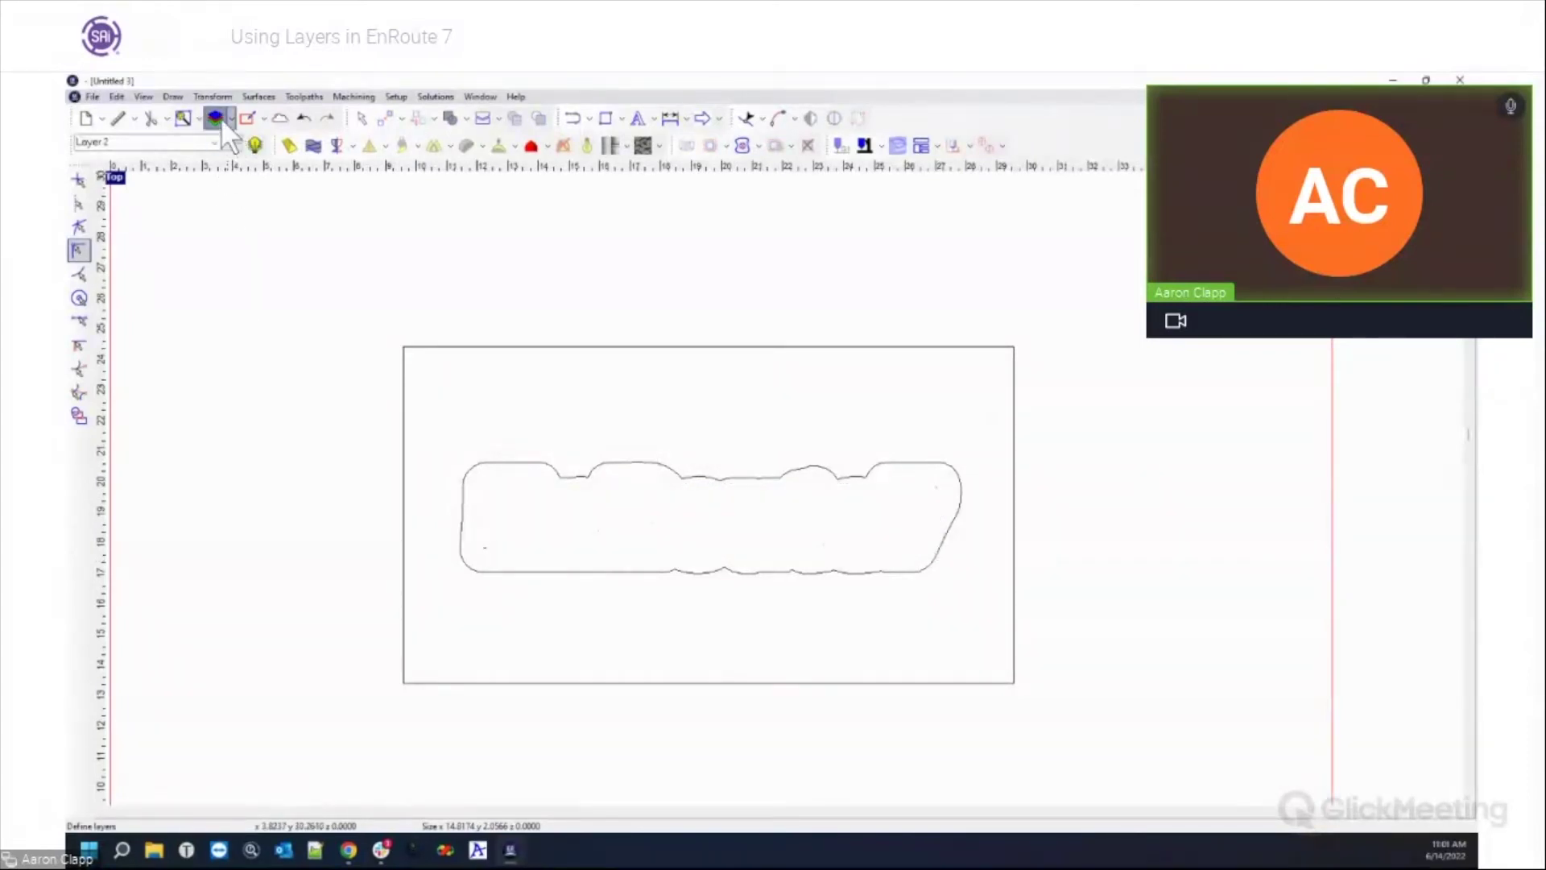
Step: Rename Layer 2 as "Island fill cut down" in the layer settings and accept the change
left_click(255, 144)
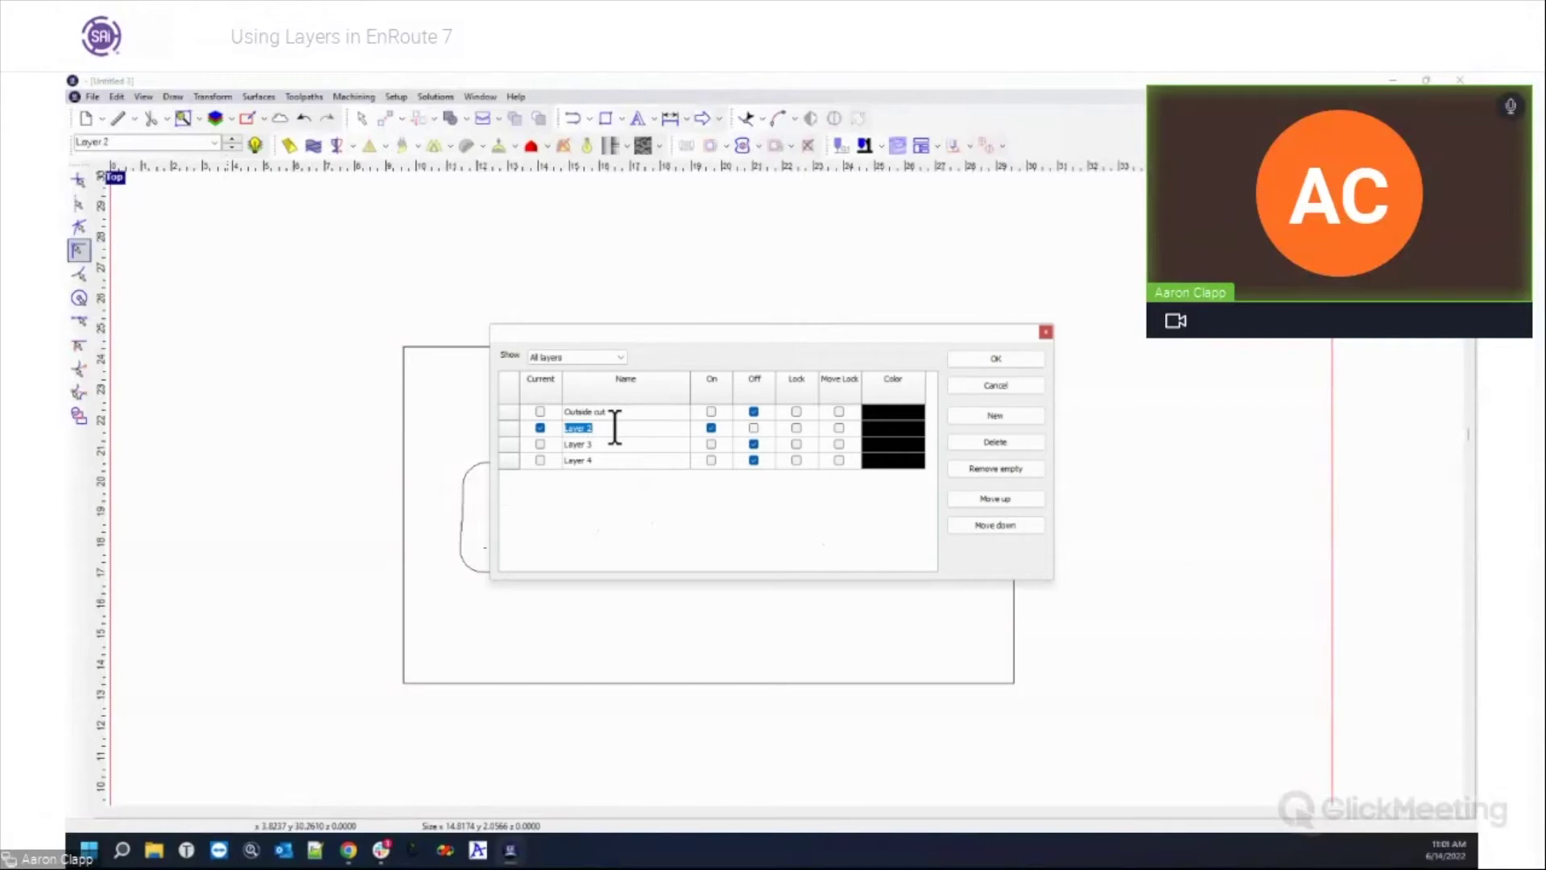
type("1")
type("sl")
type("and")
type(" fill cut o")
left_click(973, 359)
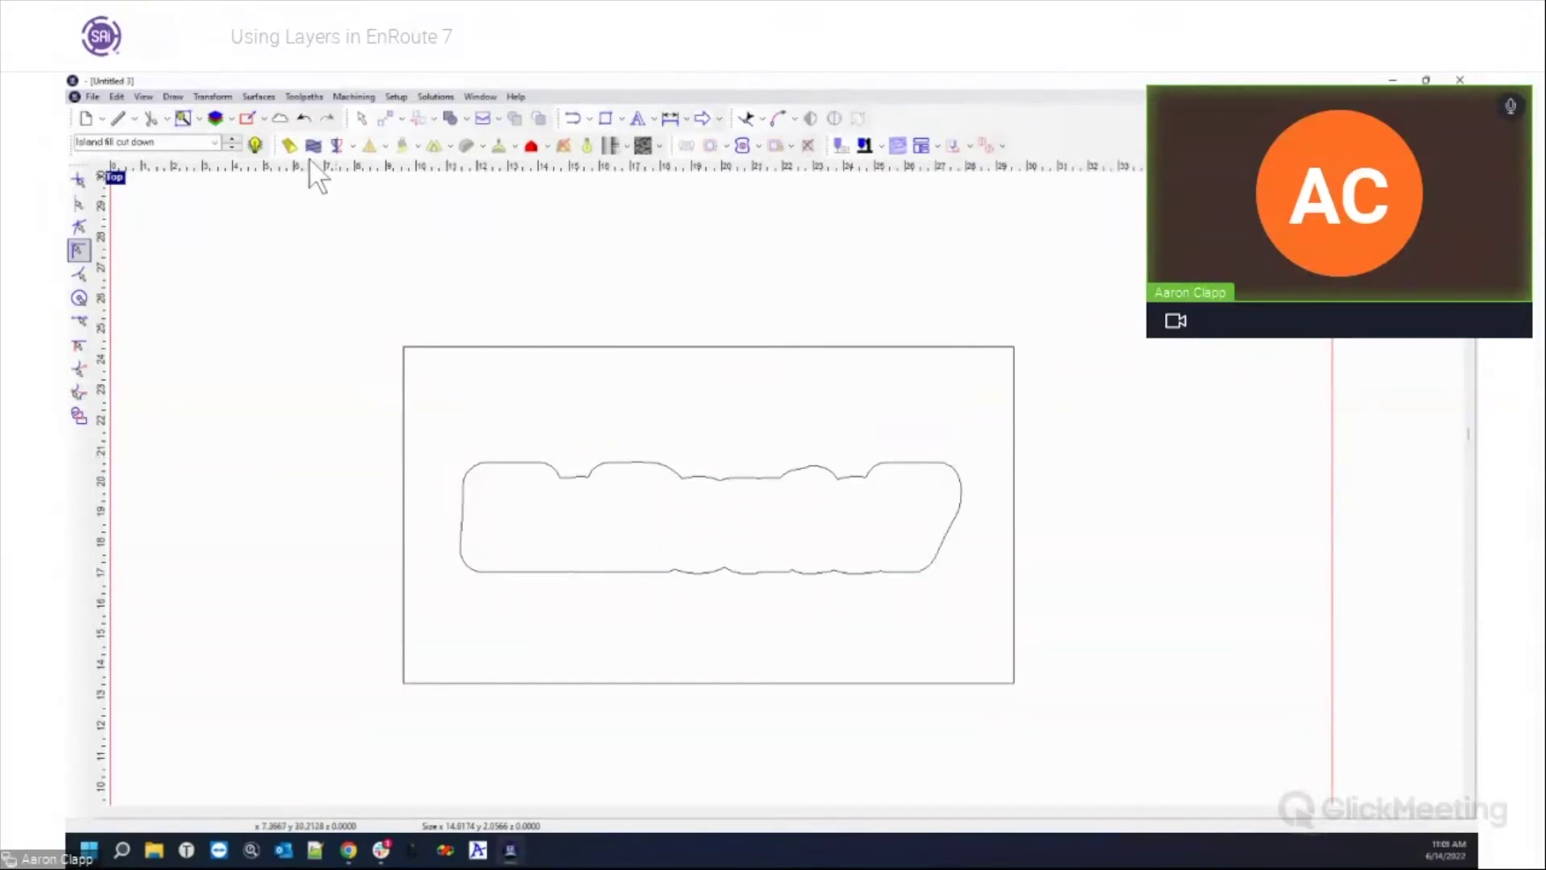
Step: Make Layer 3 the current layer and paste the copied EnRoute7 lettering onto it
left_click(215, 142)
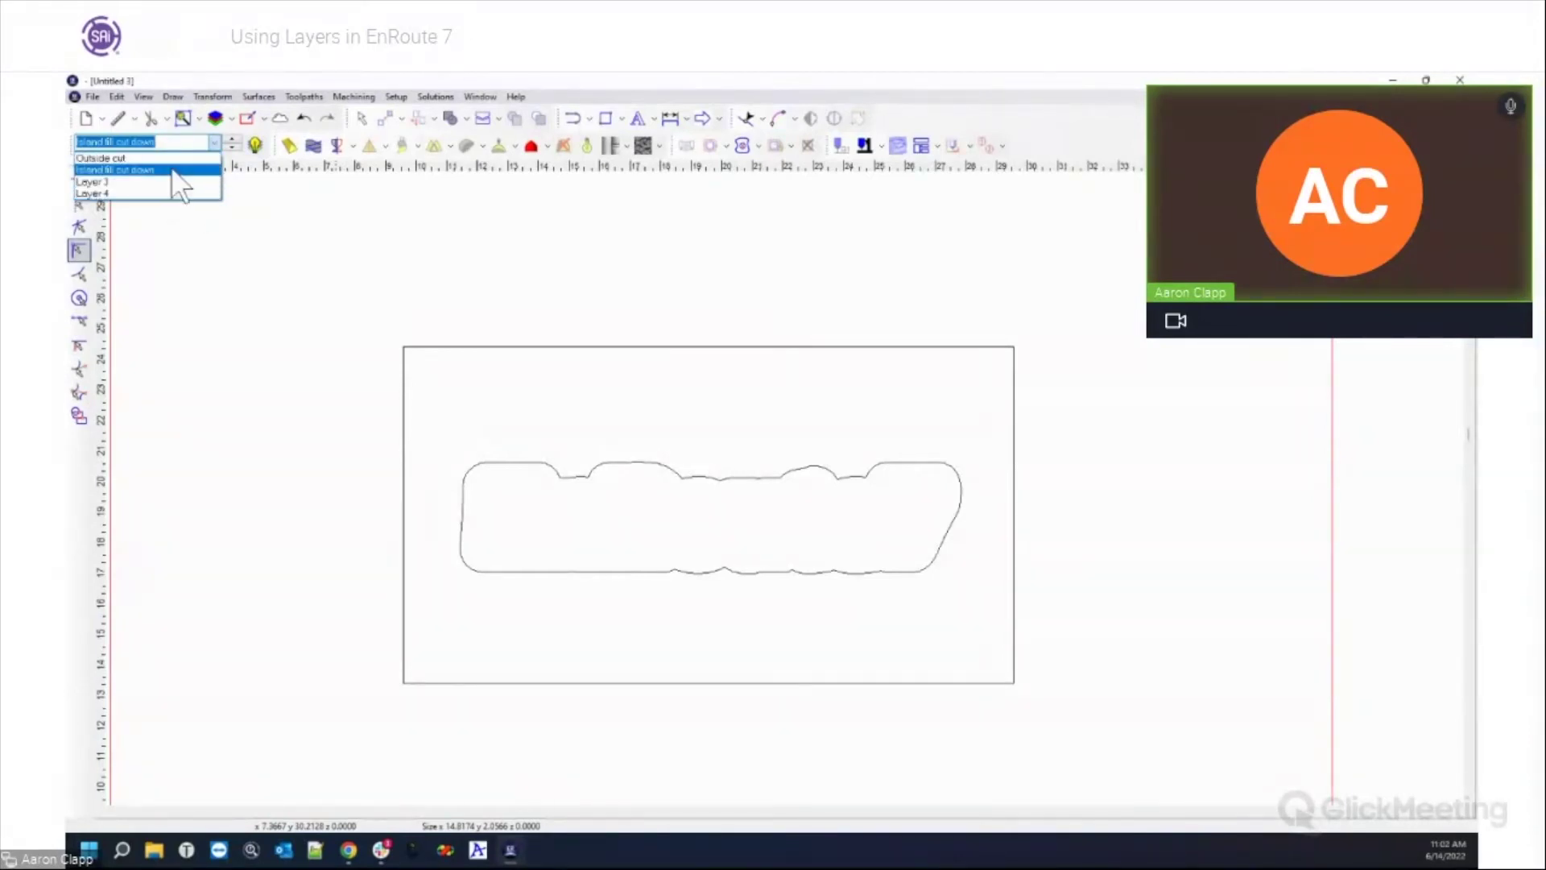
left_click(139, 194)
right_click(655, 534)
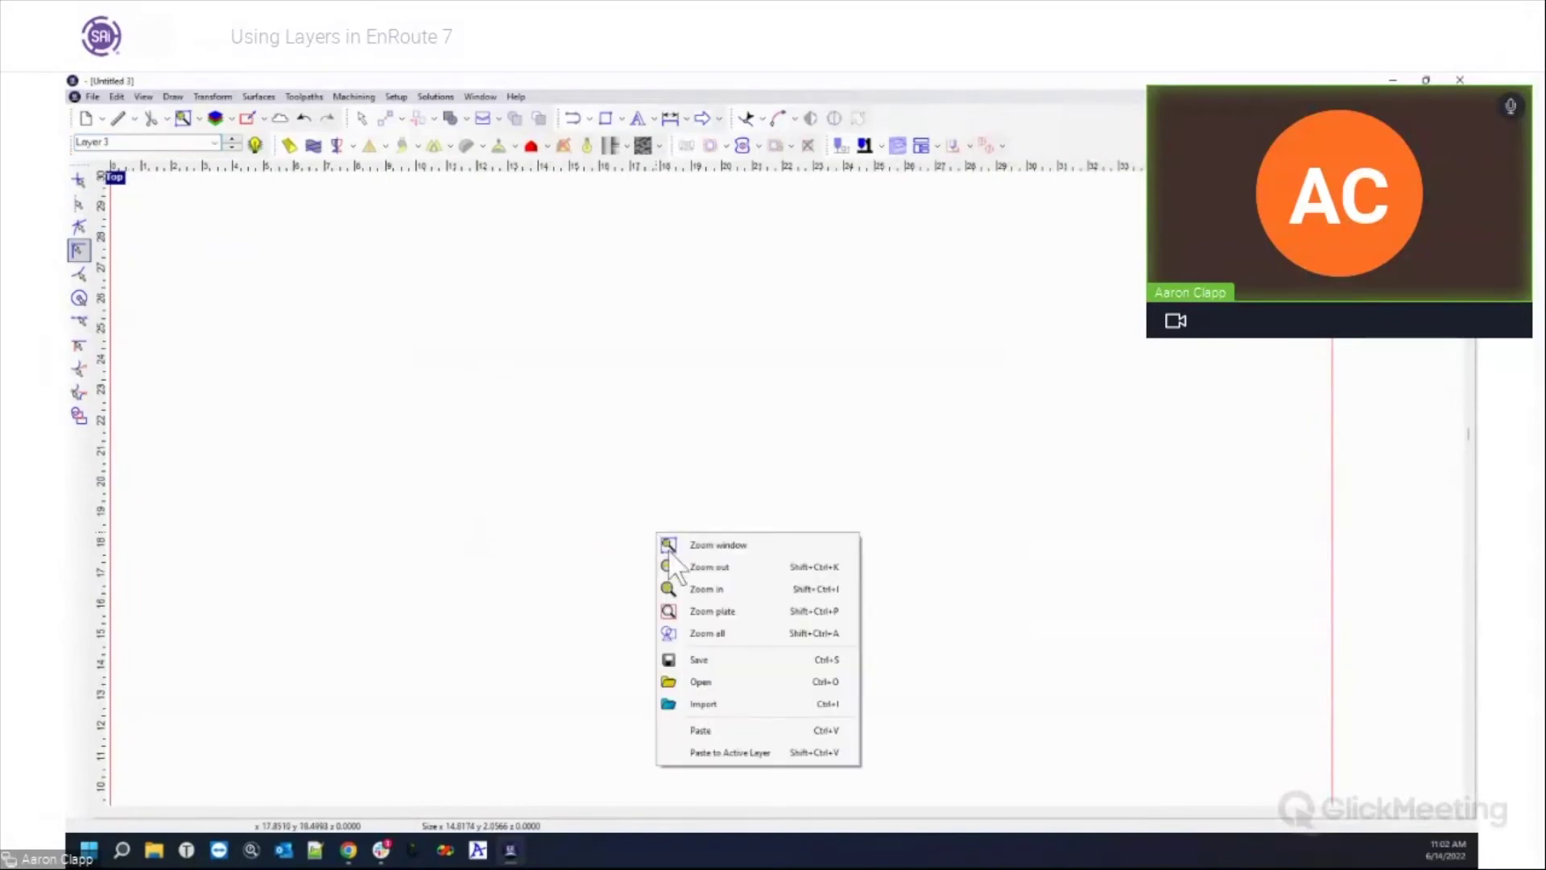
left_click(729, 753)
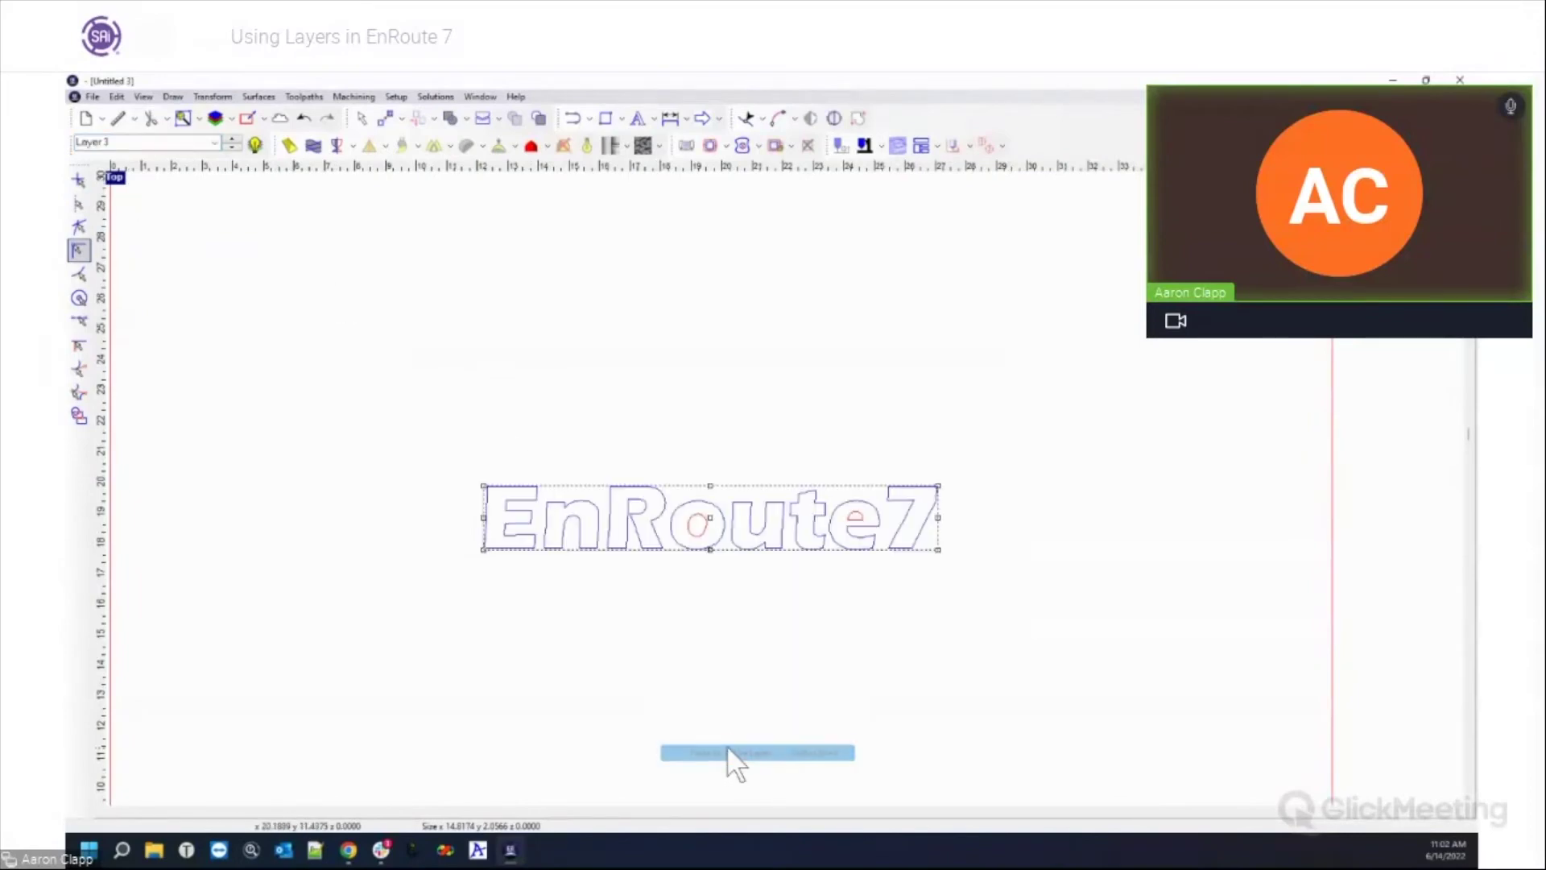
left_click(616, 645)
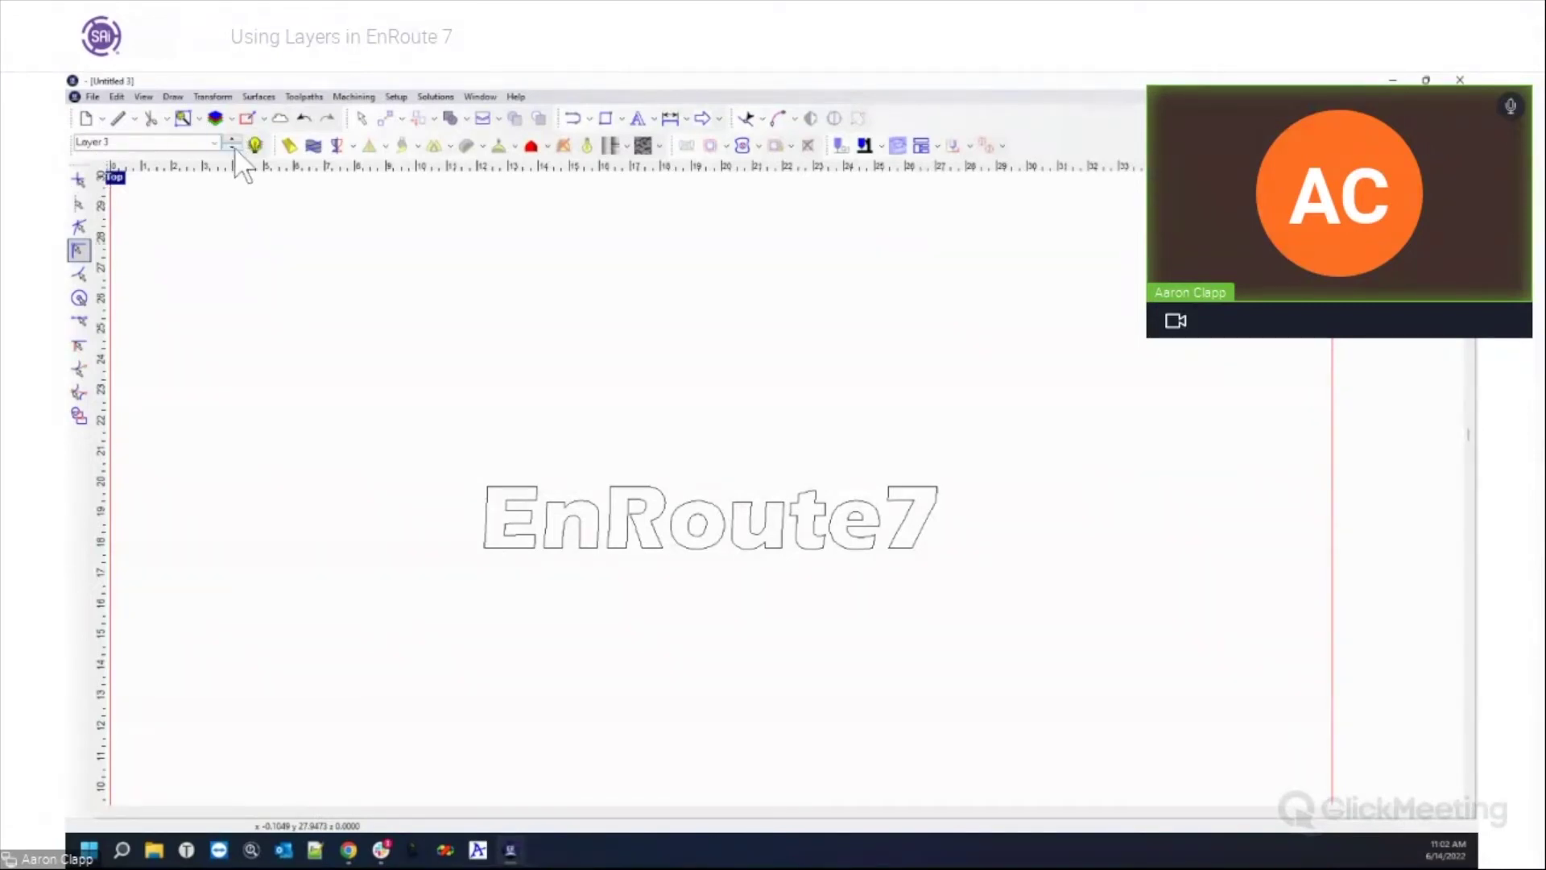
Step: Rename Layer 3 to "Engrave layer" and delete the unused Layer 4
left_click(255, 145)
double_click(598, 446)
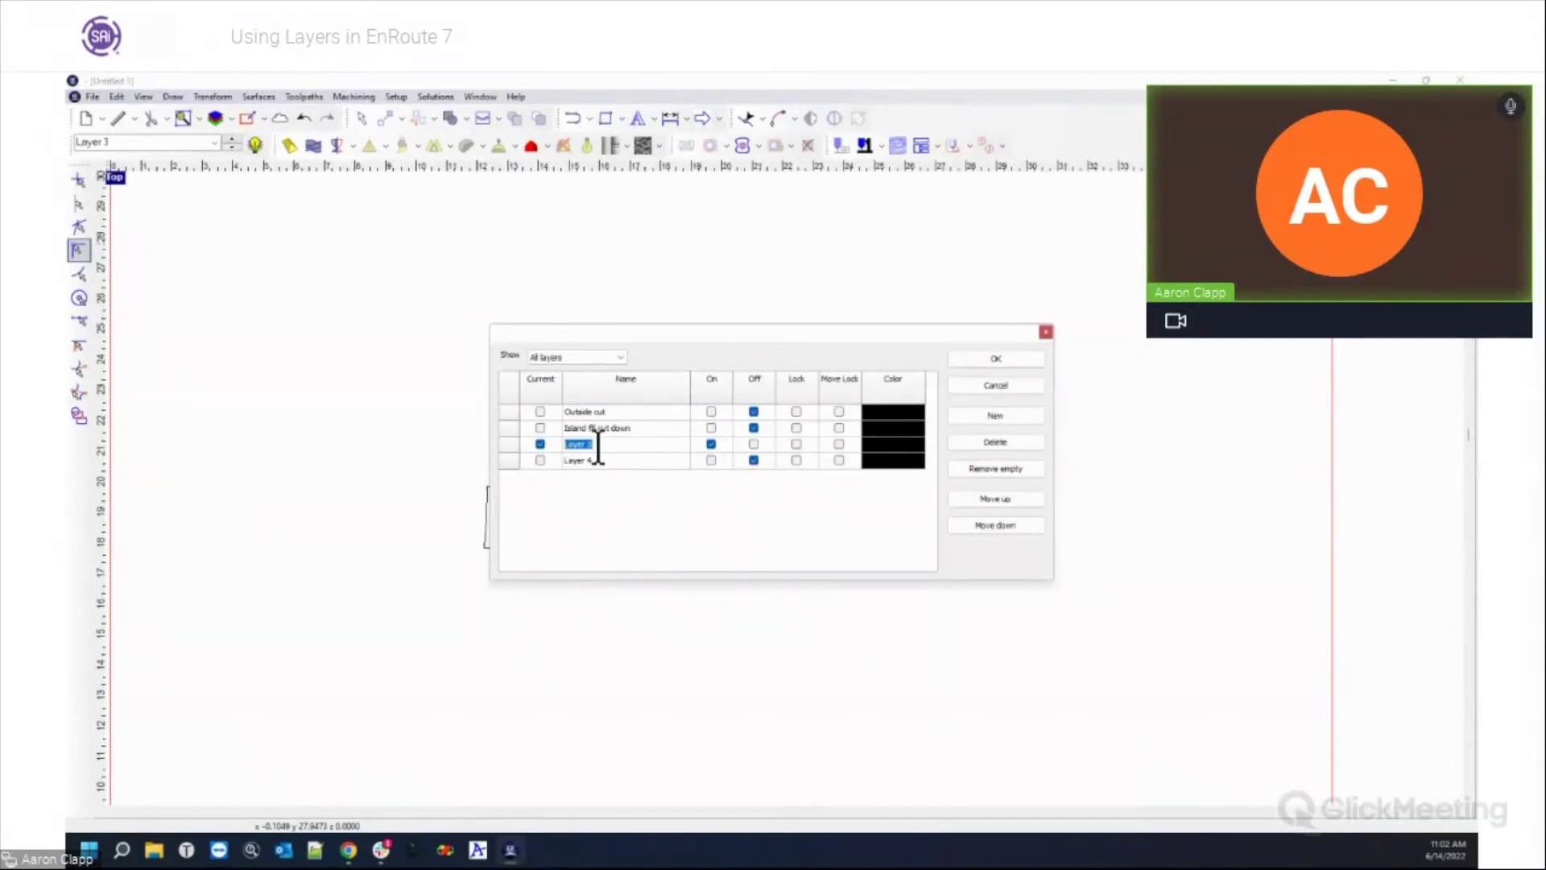
type("Engrave l")
left_click(615, 460)
left_click(539, 460)
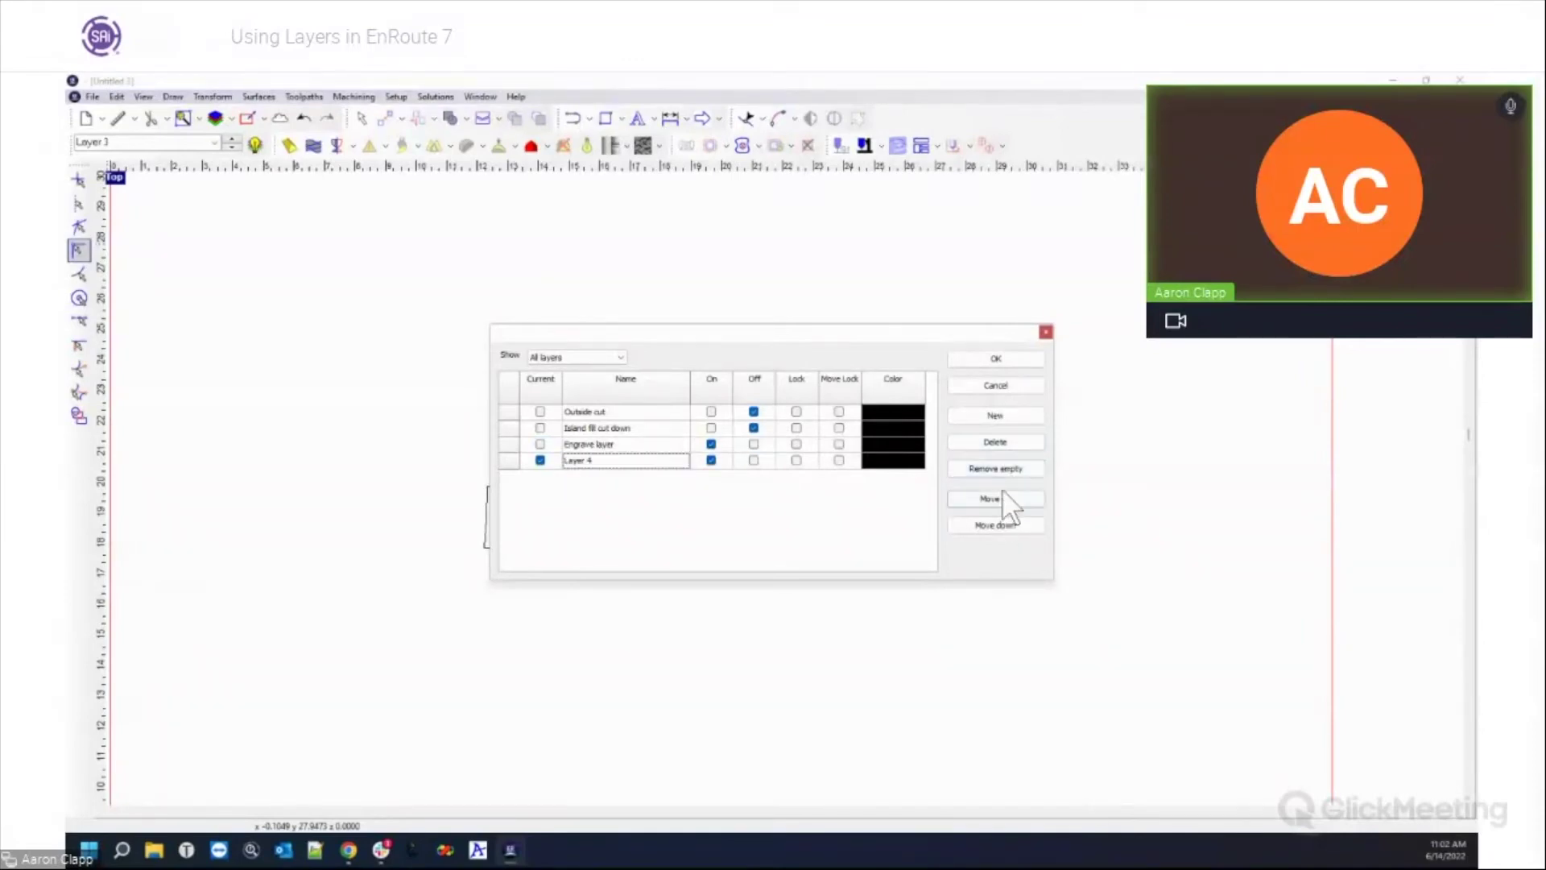
left_click(997, 443)
left_click(998, 358)
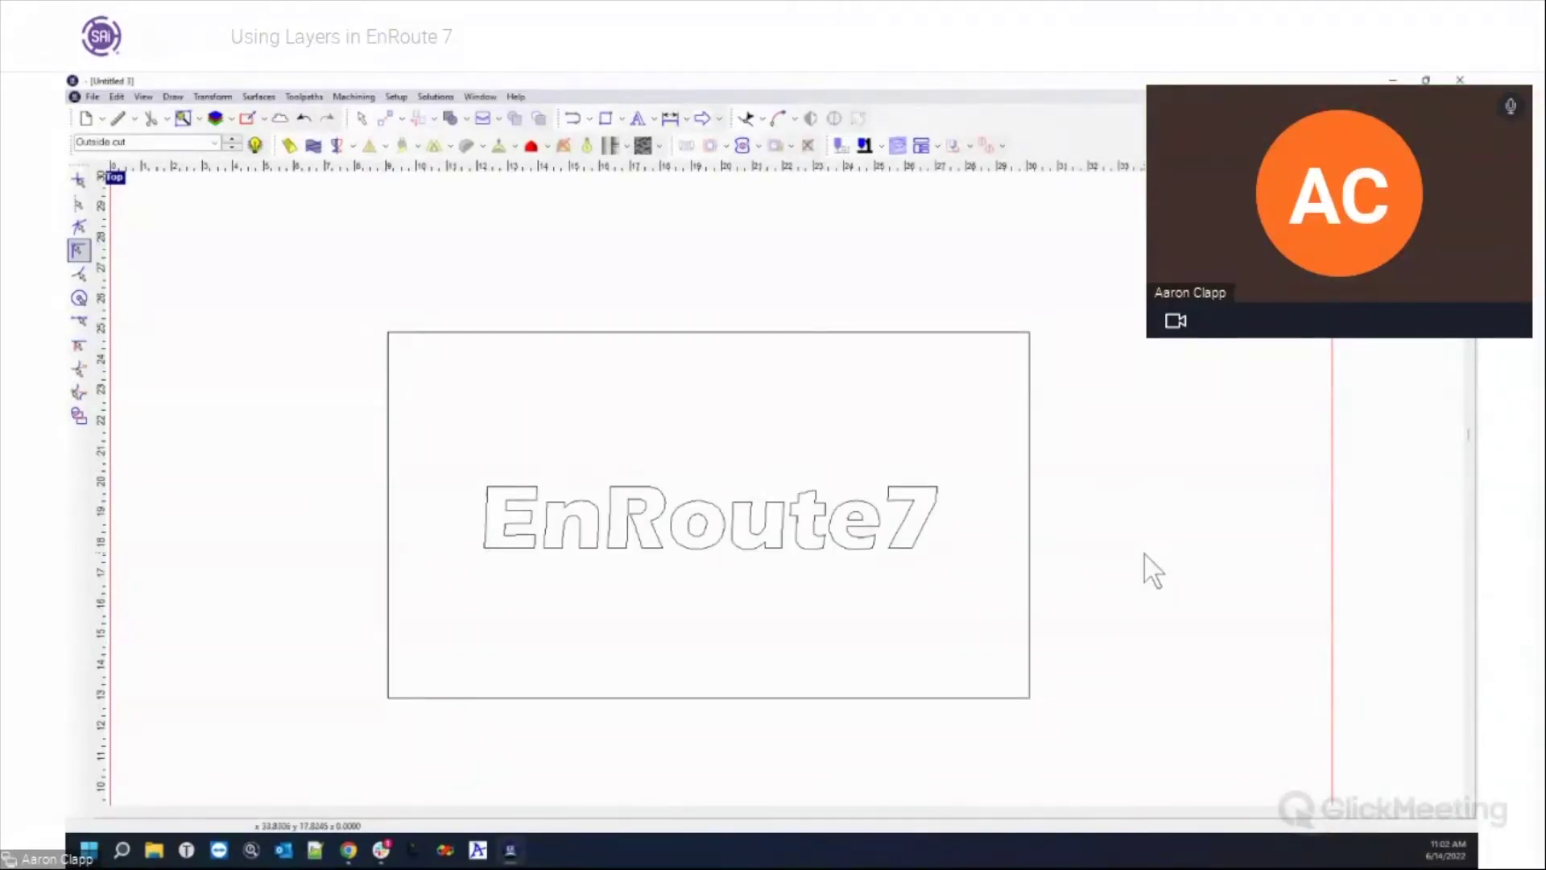
Step: Examine the Engrave layer and Outside cut layers individually, and compare them with all layers displayed together
left_click(215, 142)
left_click(206, 174)
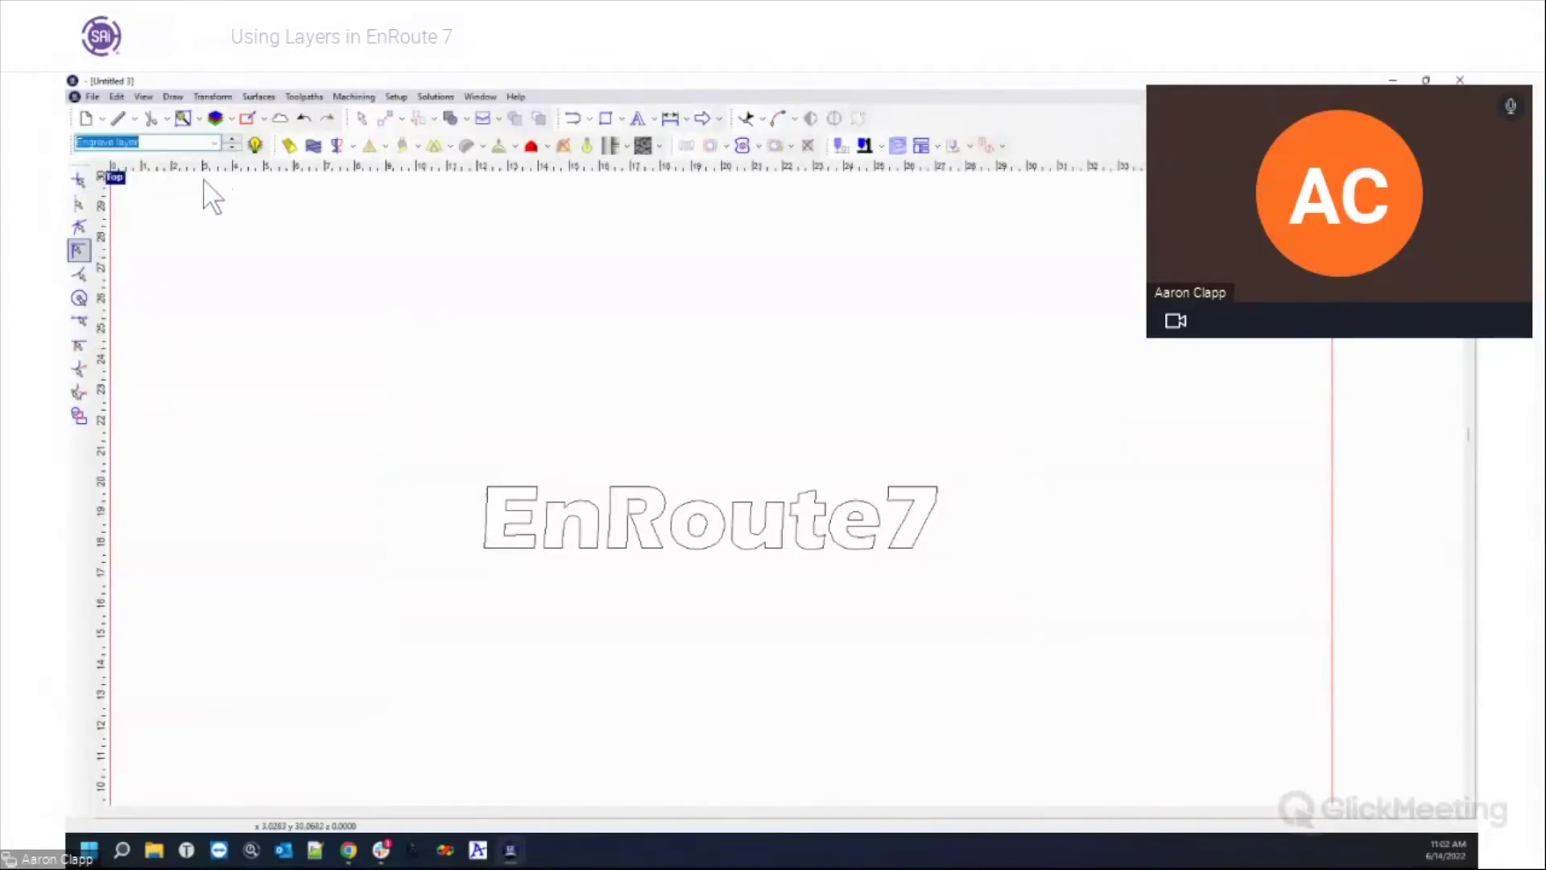
left_click(215, 142)
left_click(208, 171)
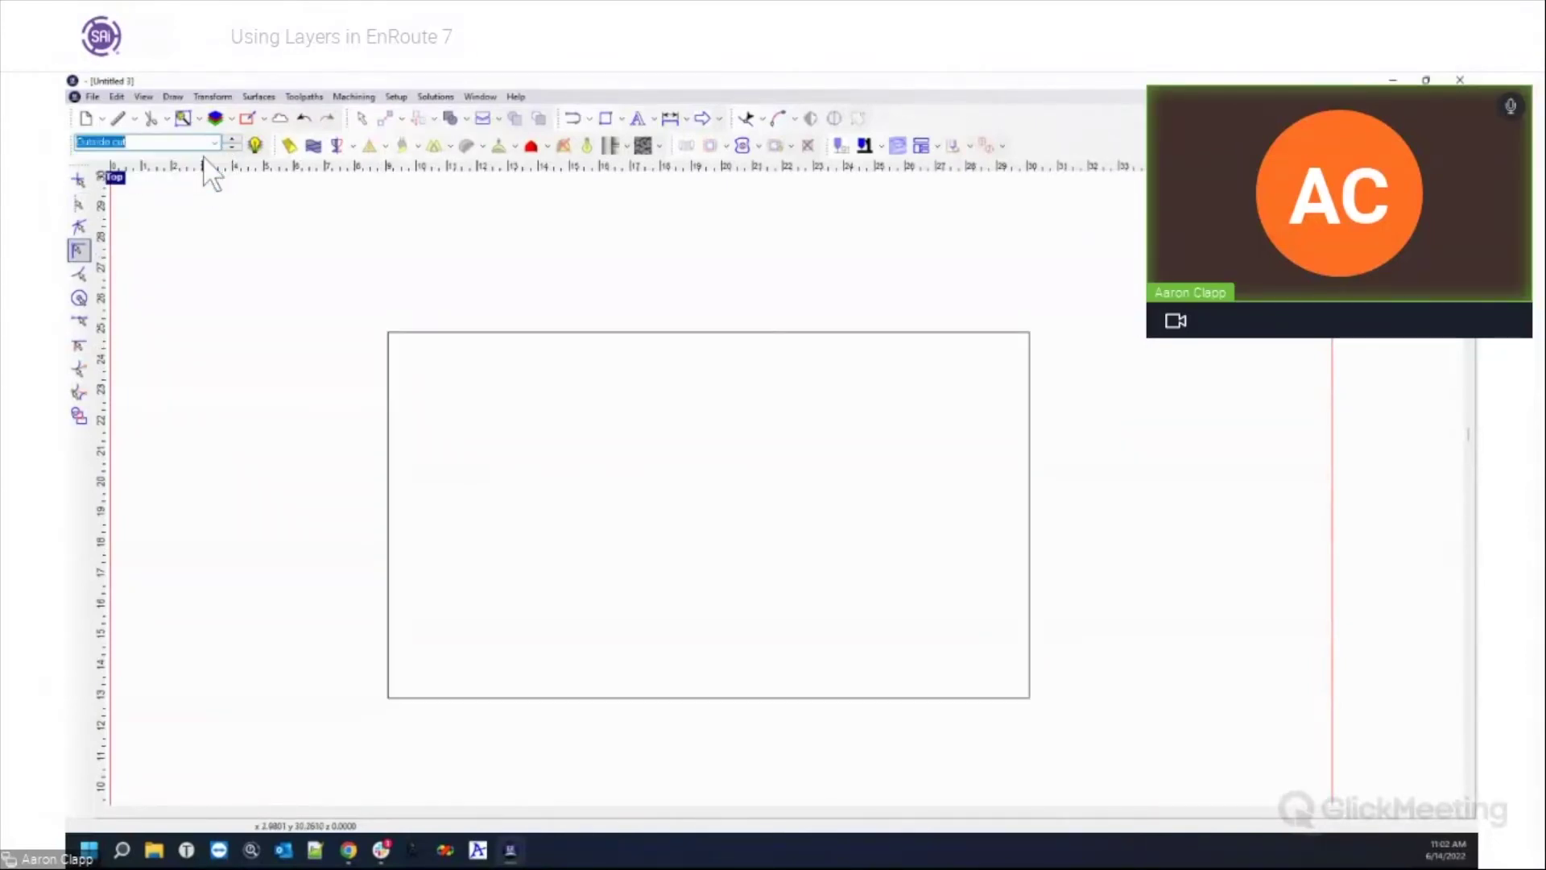
scroll(282, 282, "down", 3)
scroll(278, 269, "up", 2)
left_click(255, 145)
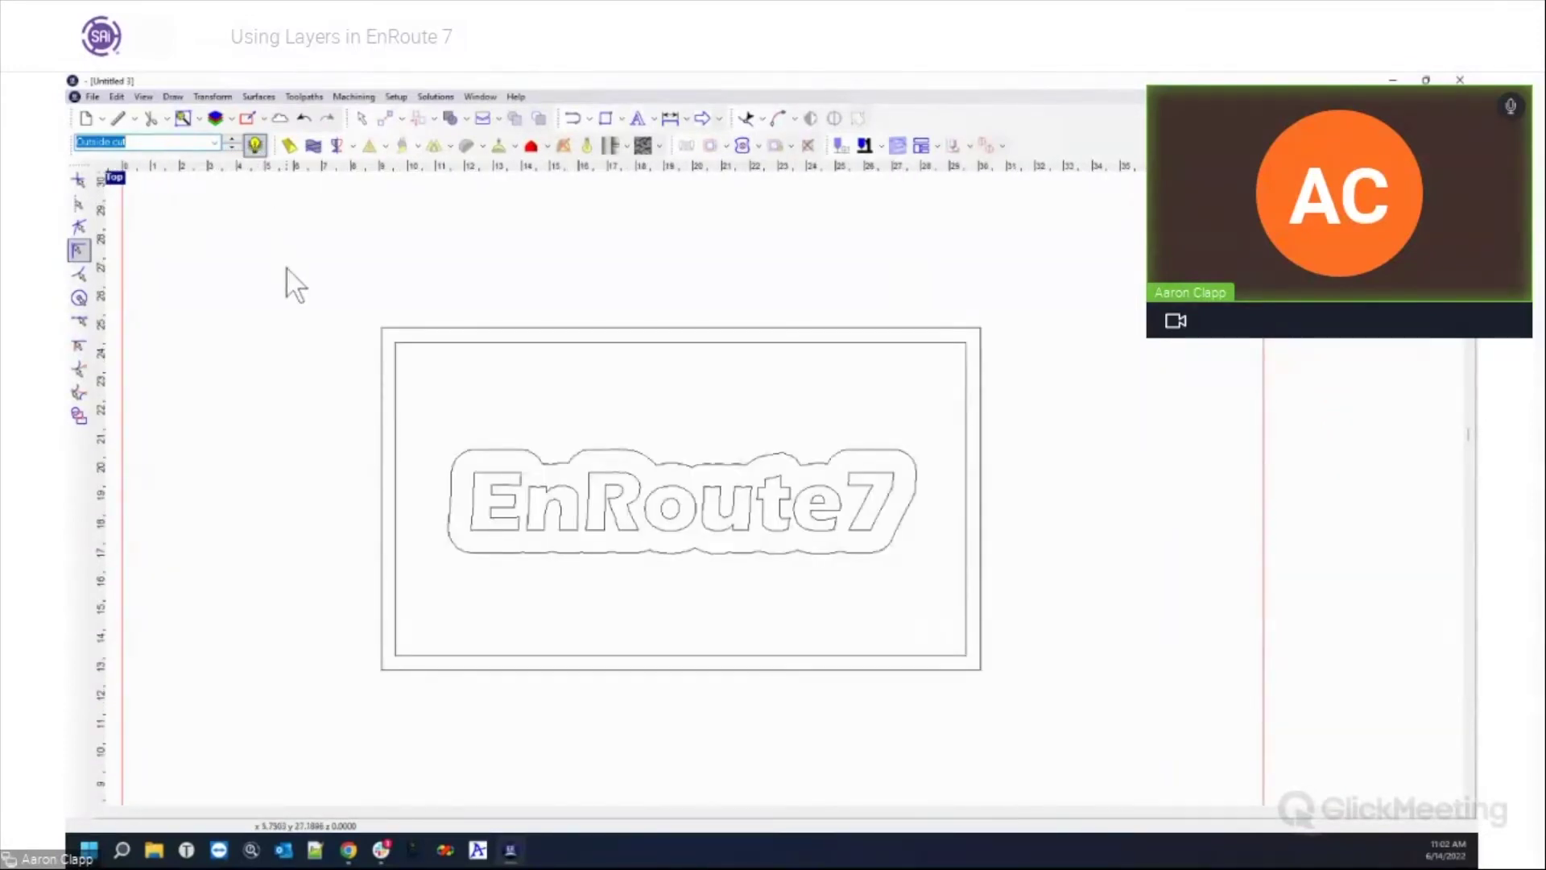
scroll(493, 362, "down", 3)
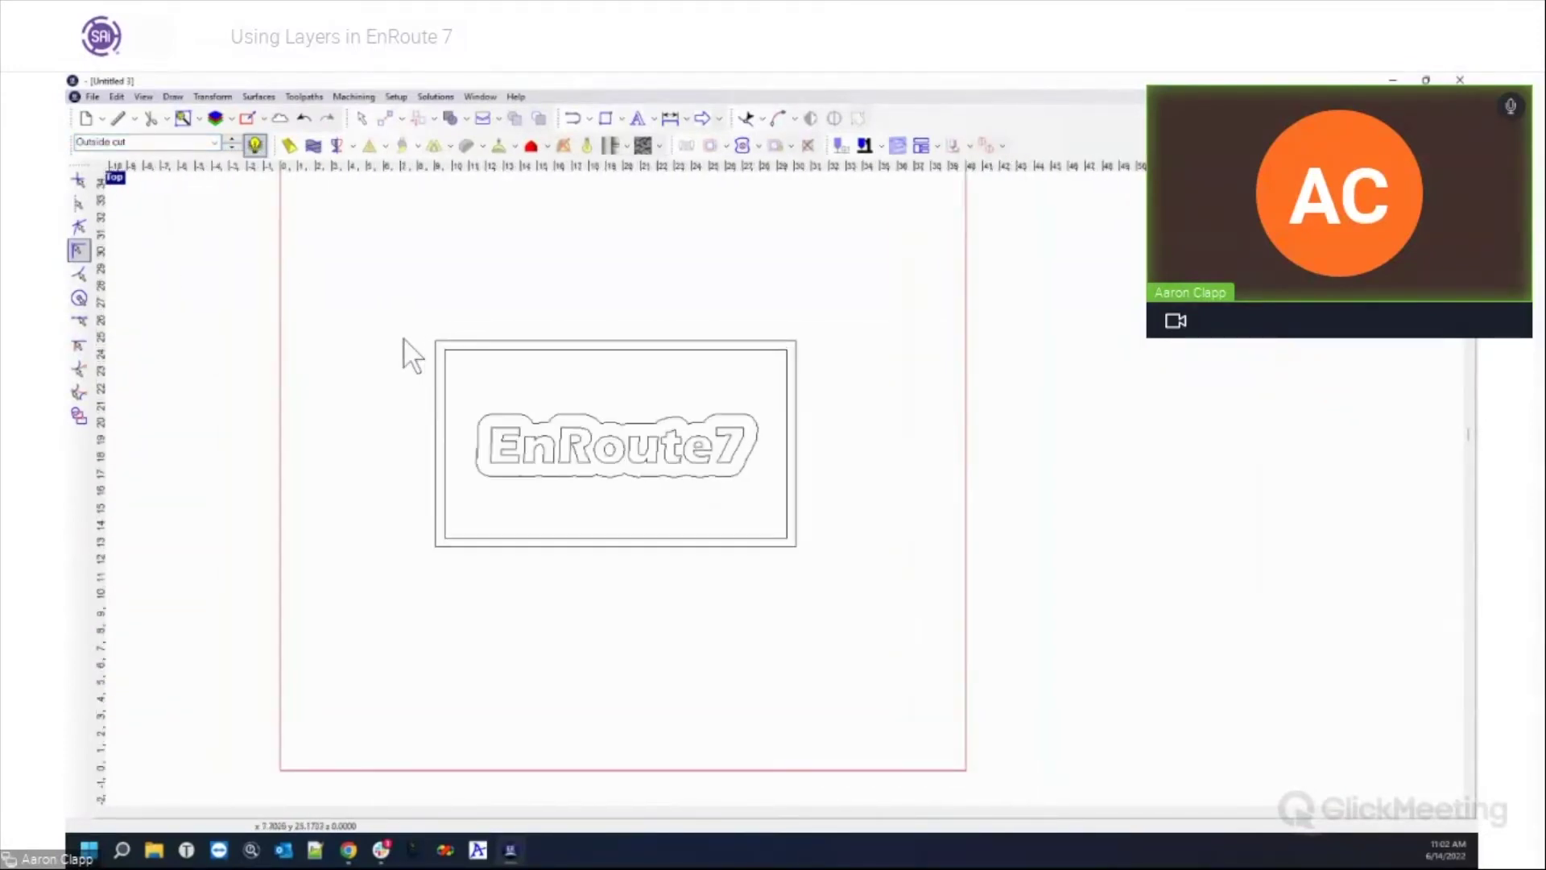
scroll(412, 354, "up", 2)
left_click(253, 145)
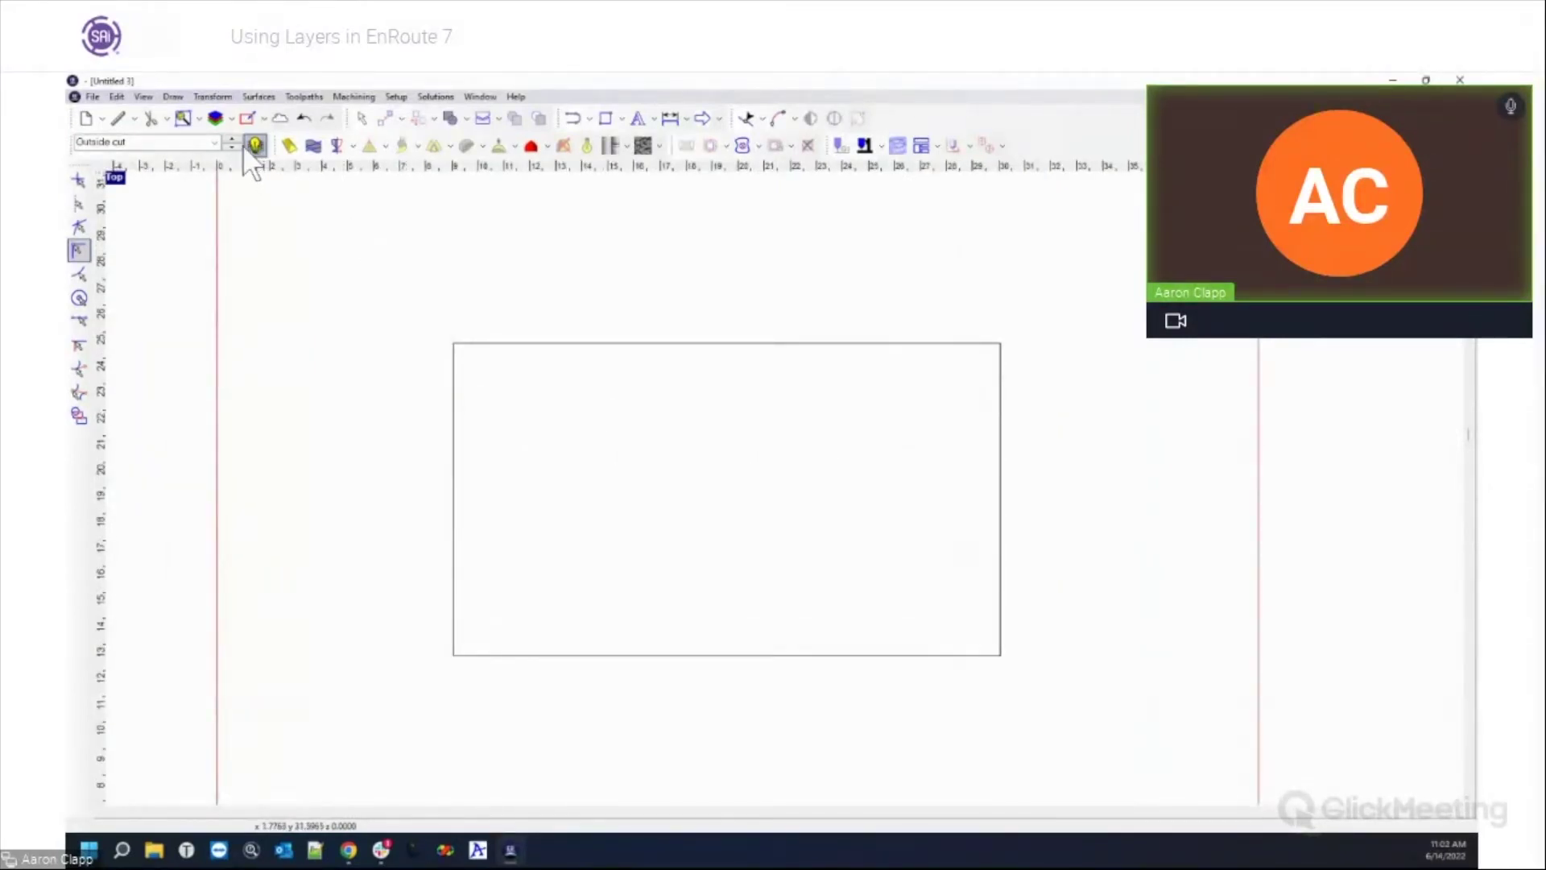
Step: Apply an external (male) routing offset to the Outside cut rectangle using the 1/2" end mill at depth 1.0100
left_click(214, 142)
left_click(214, 141)
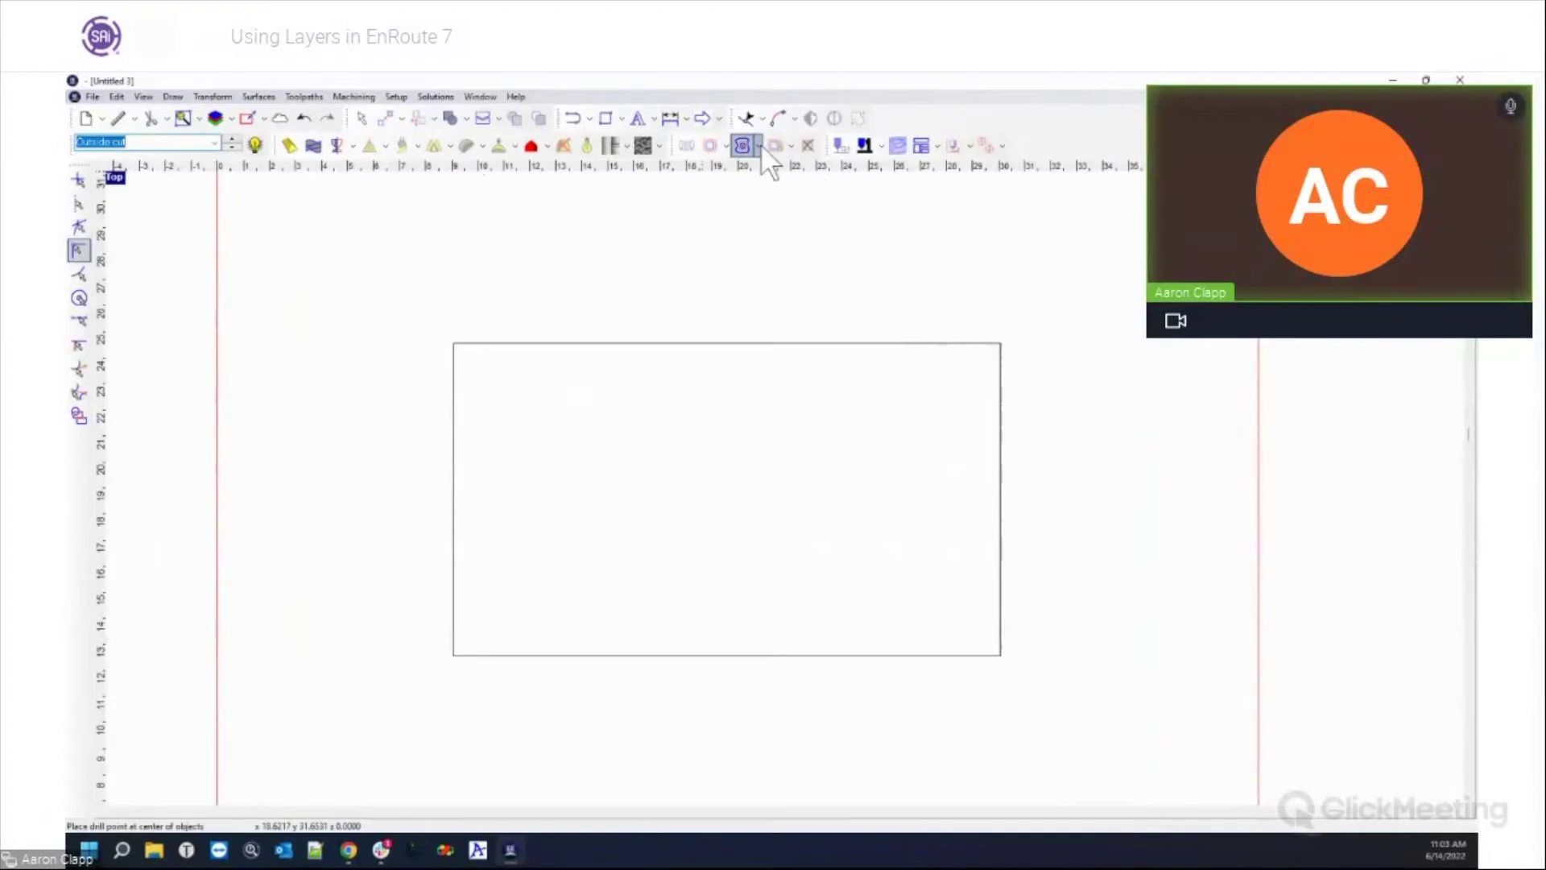
left_click(661, 344)
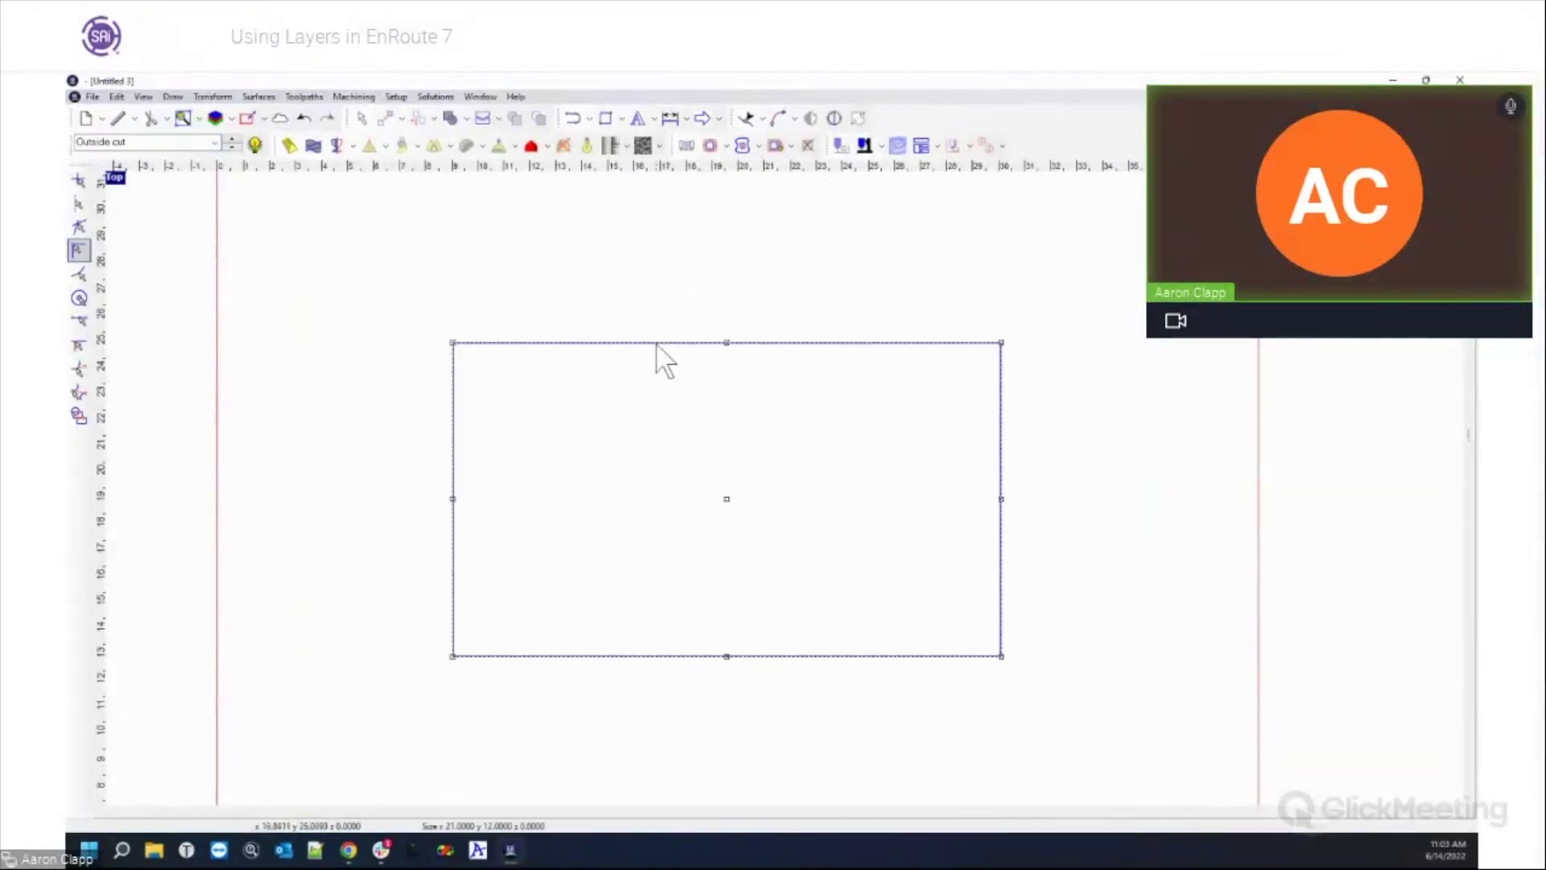
left_click(728, 142)
left_click(747, 163)
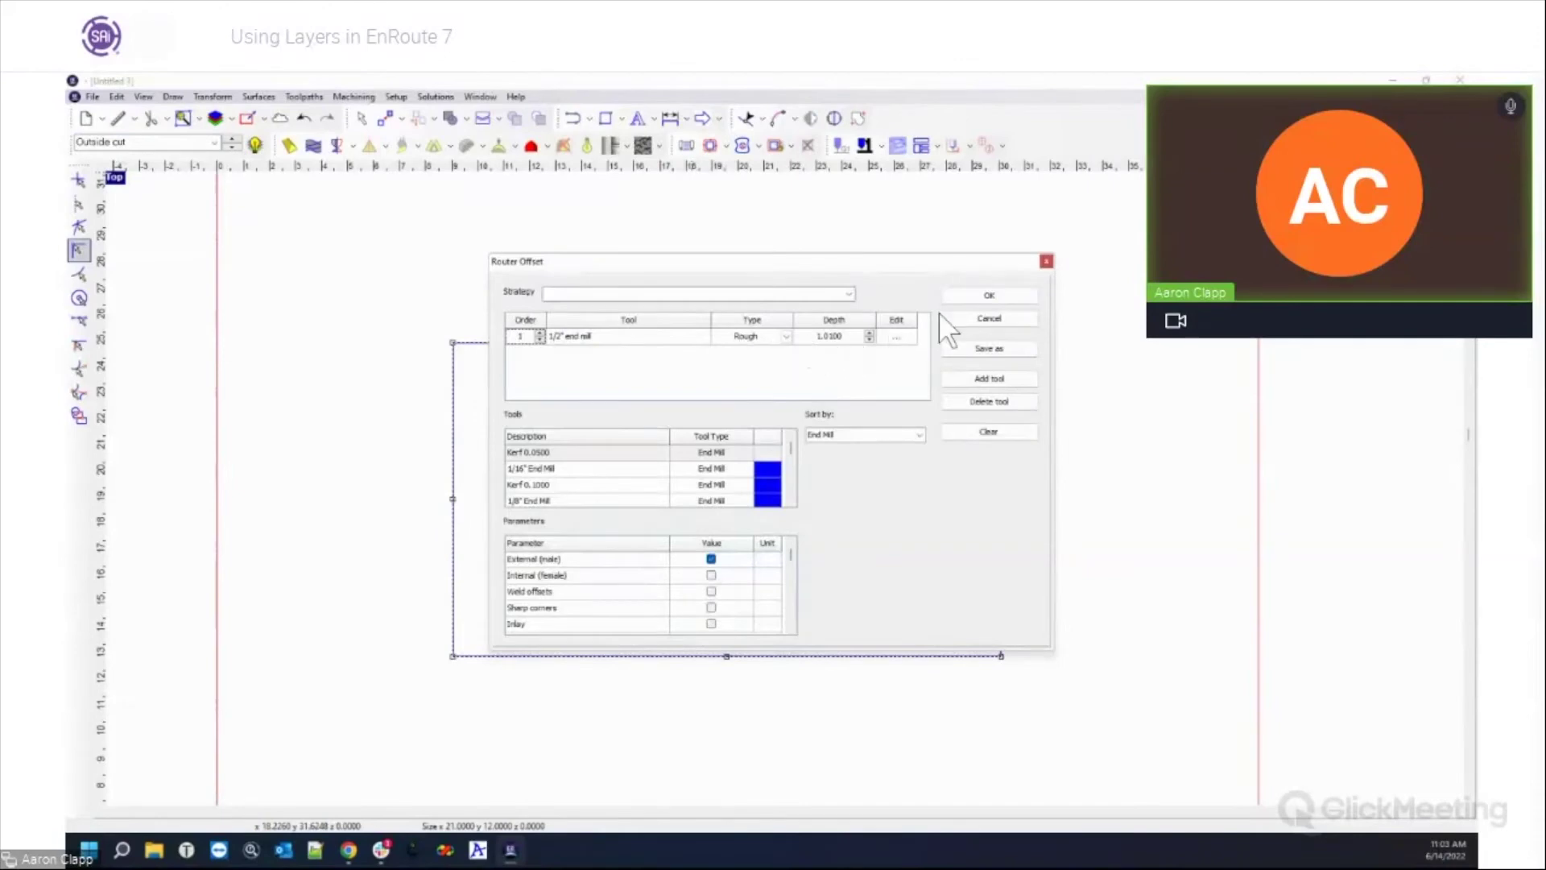
left_click(988, 296)
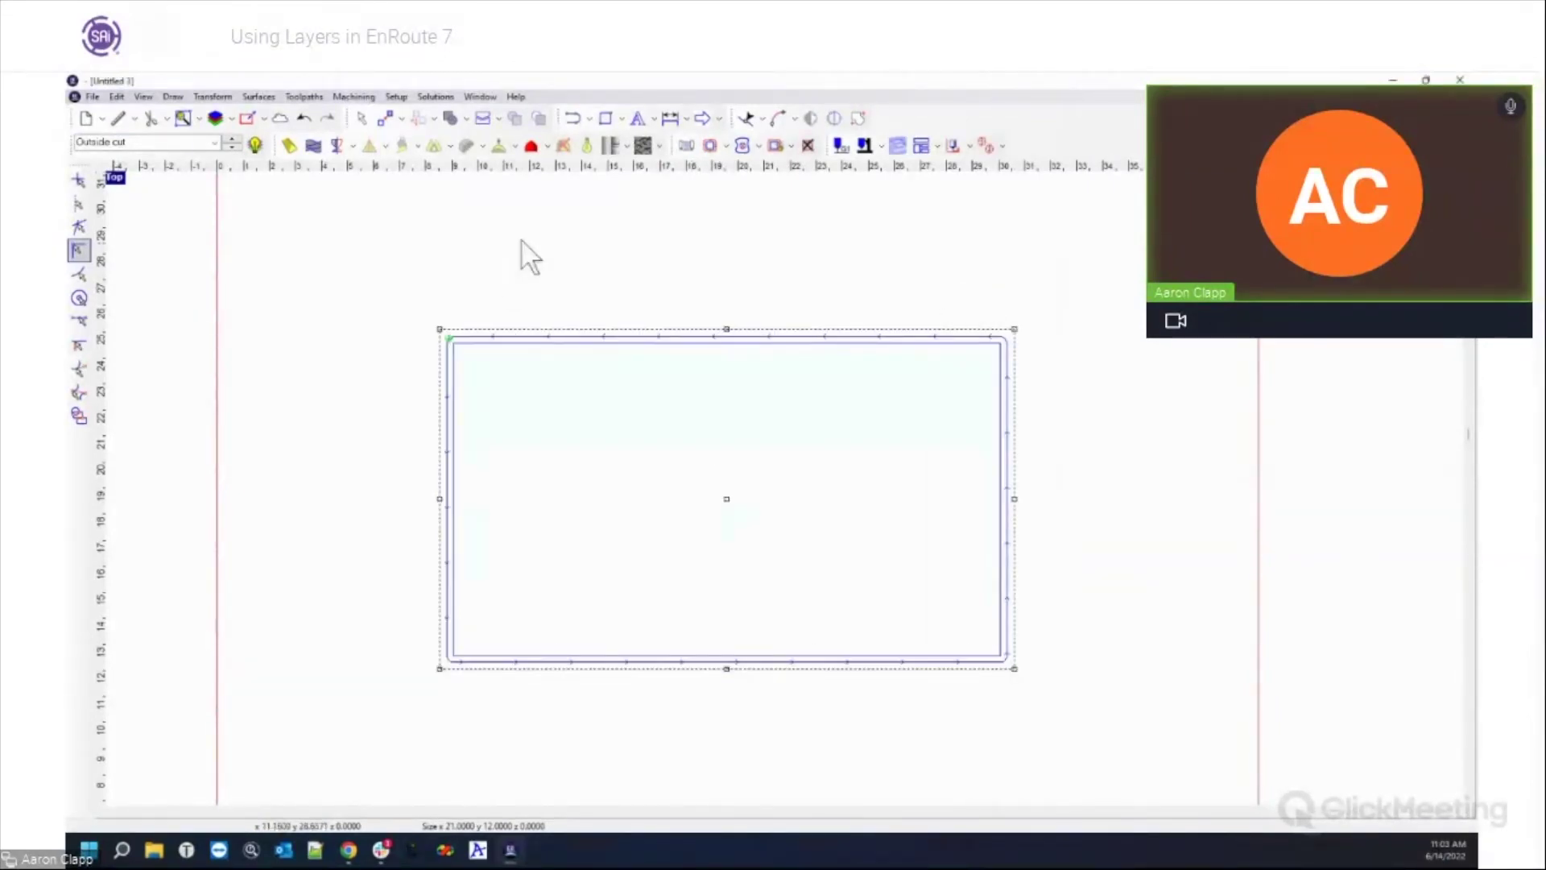
Step: Switch to the Island fill cut down layer and select the inner contour that outlines the lettering for copying
left_click(214, 142)
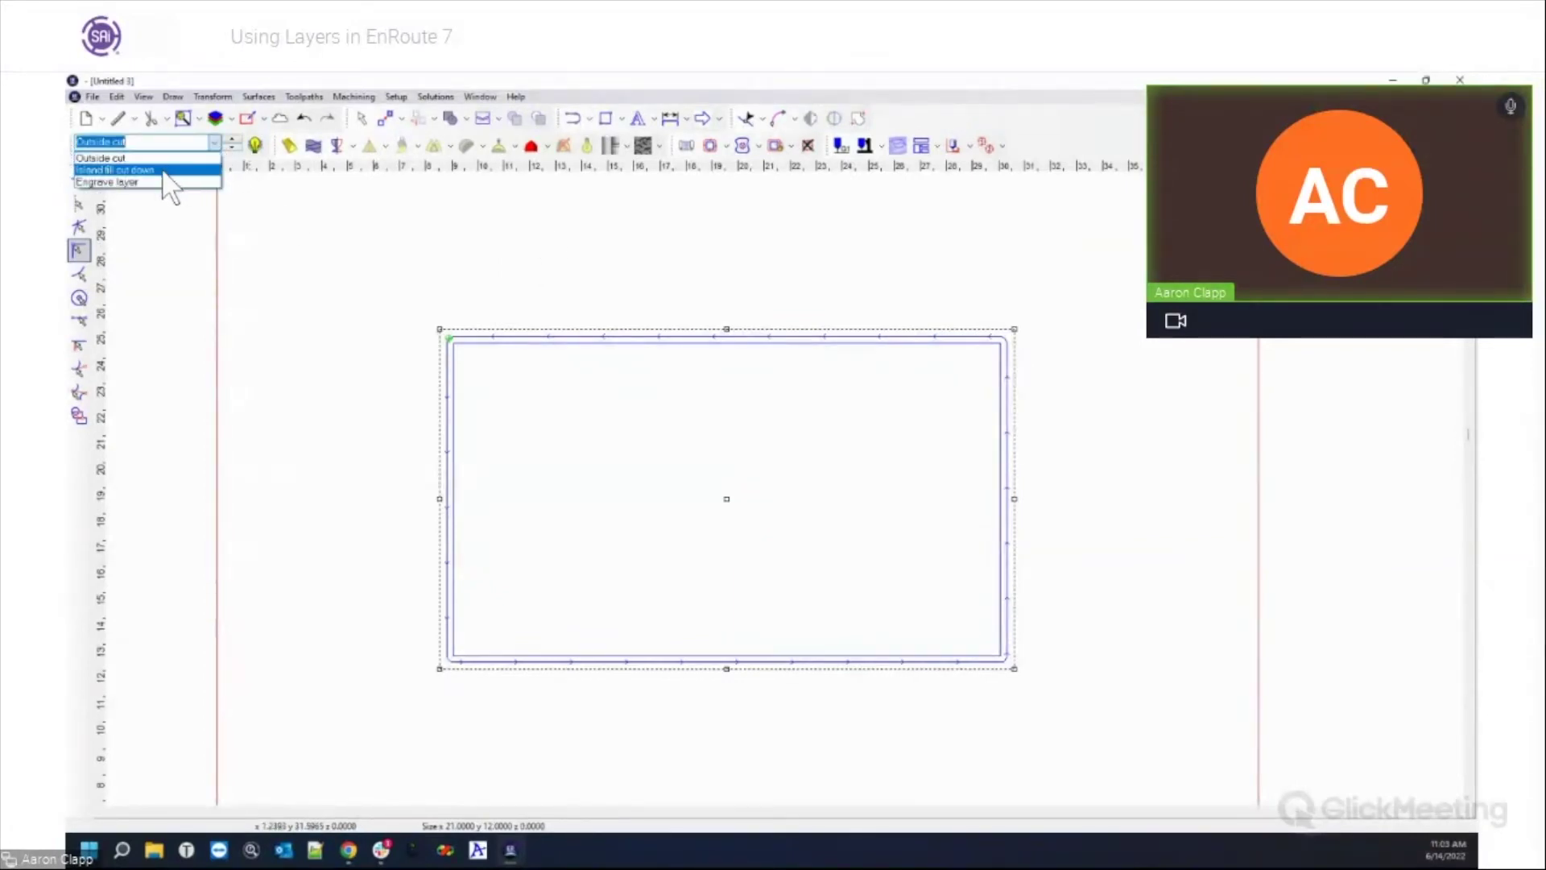
left_click(166, 174)
left_click(452, 398)
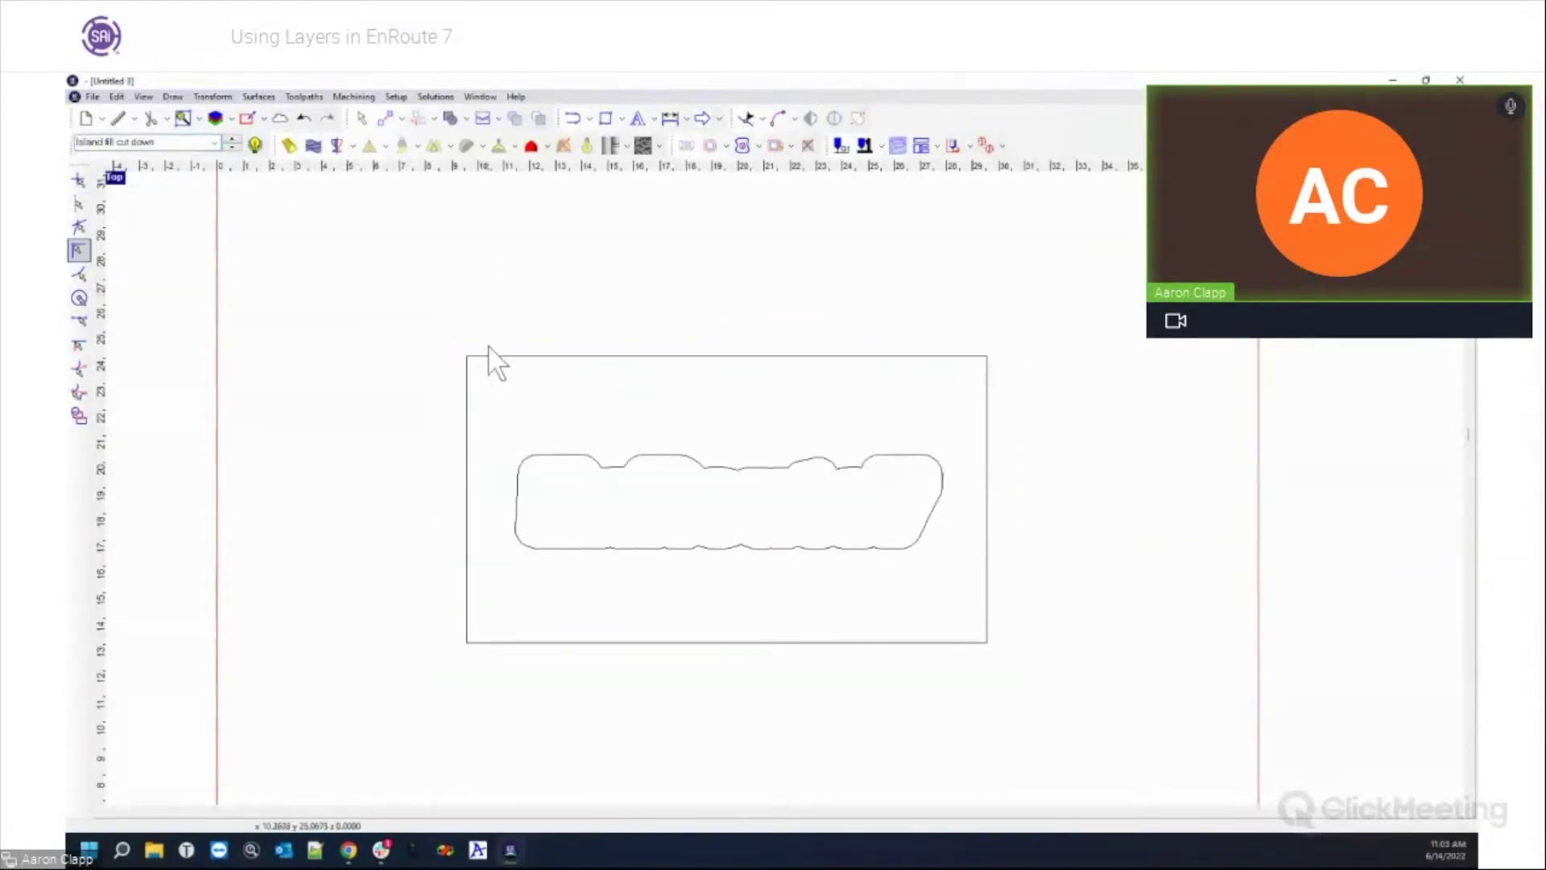
left_click(494, 357)
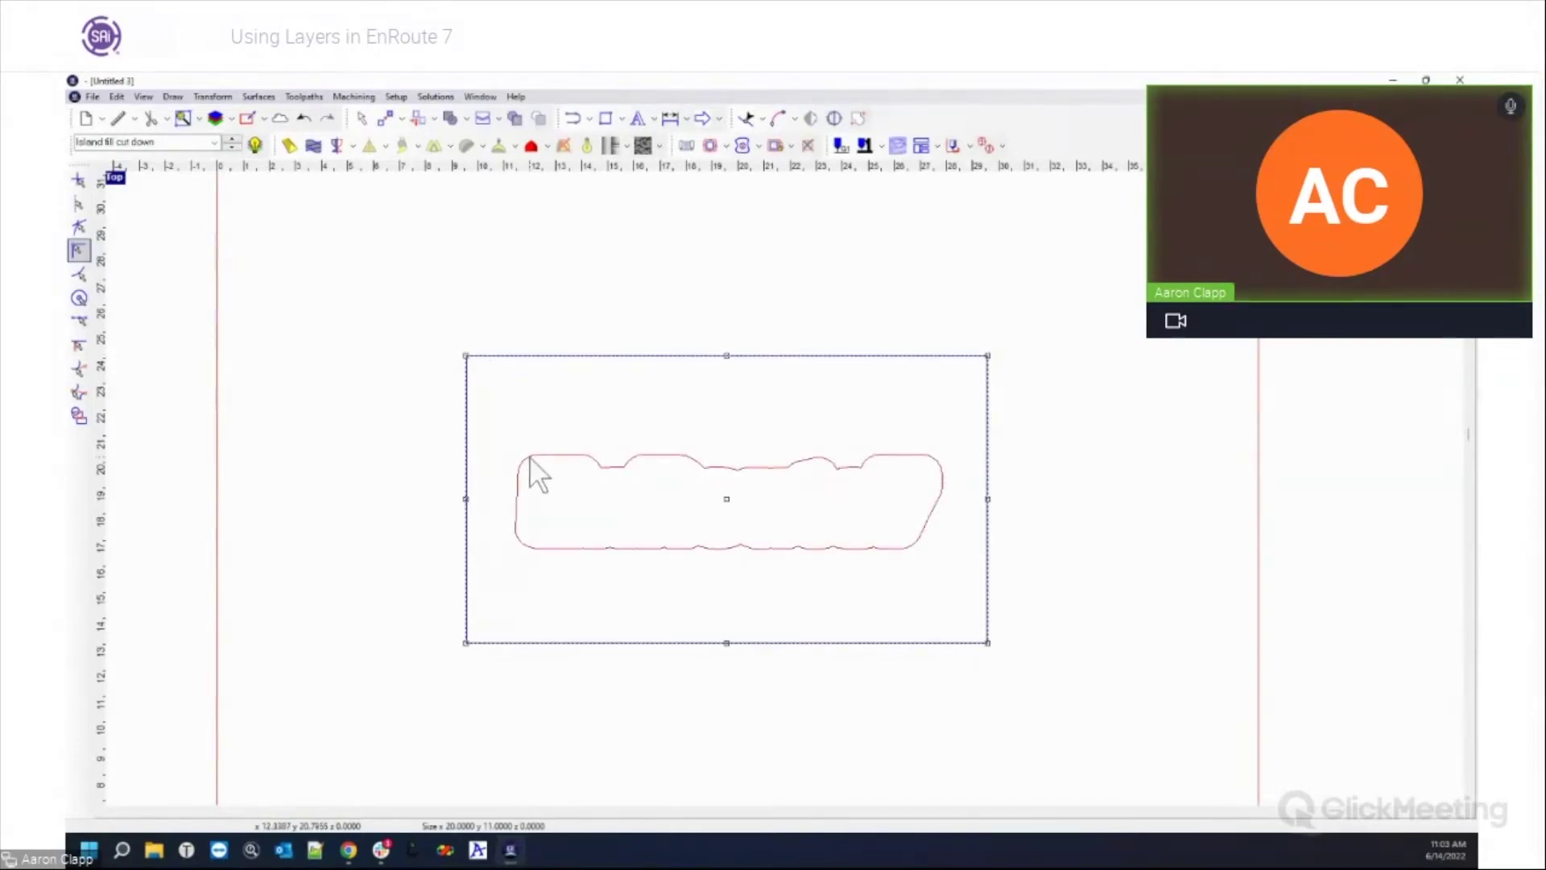
left_click(589, 307)
left_click_drag(487, 412, 960, 582)
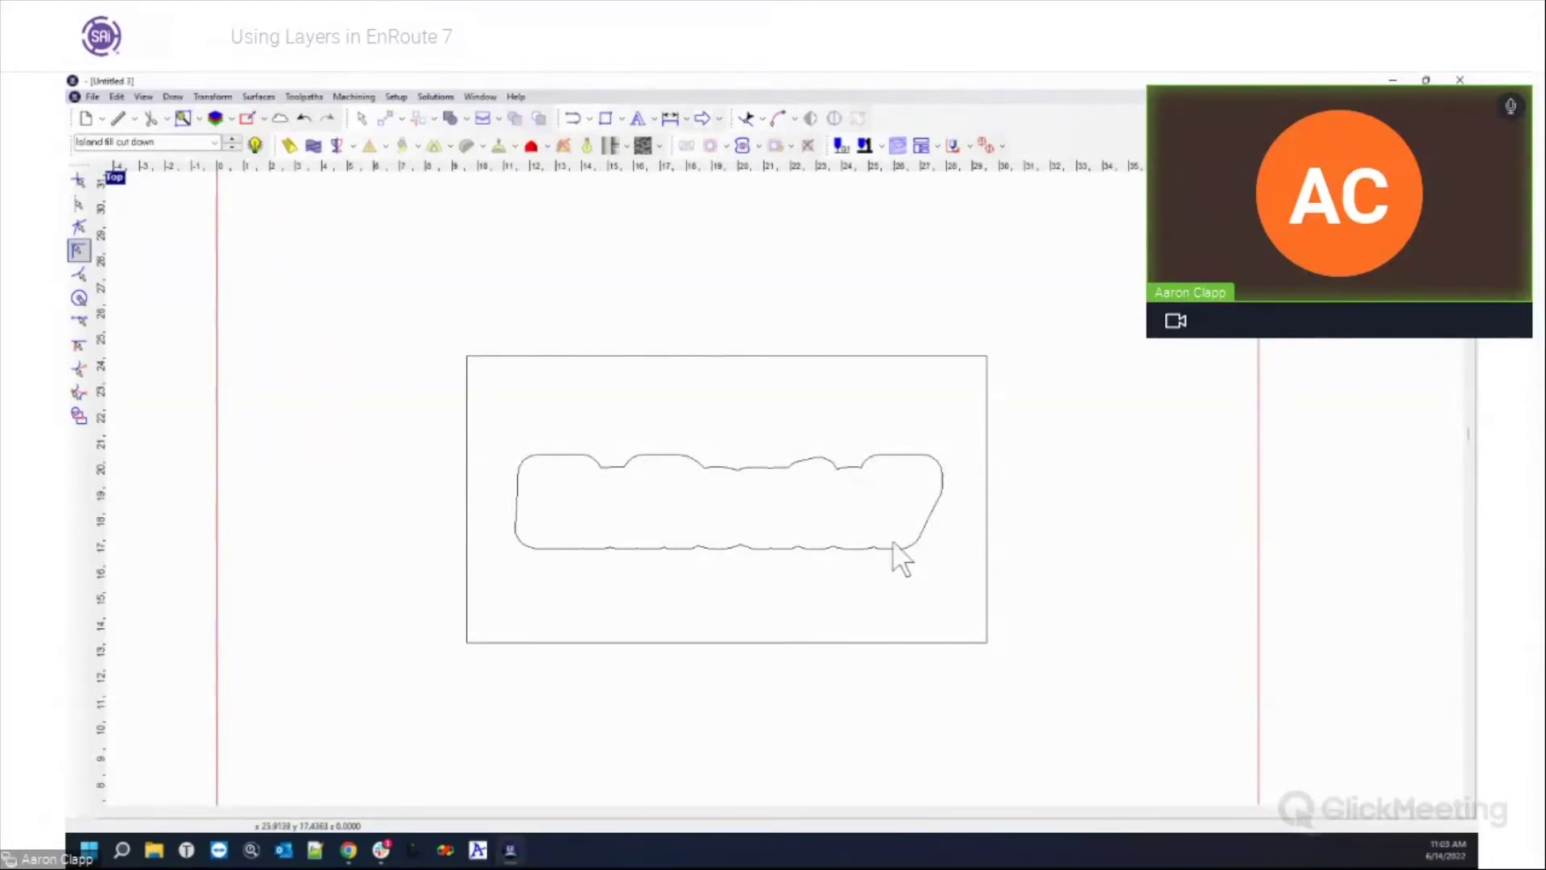
left_click(891, 456)
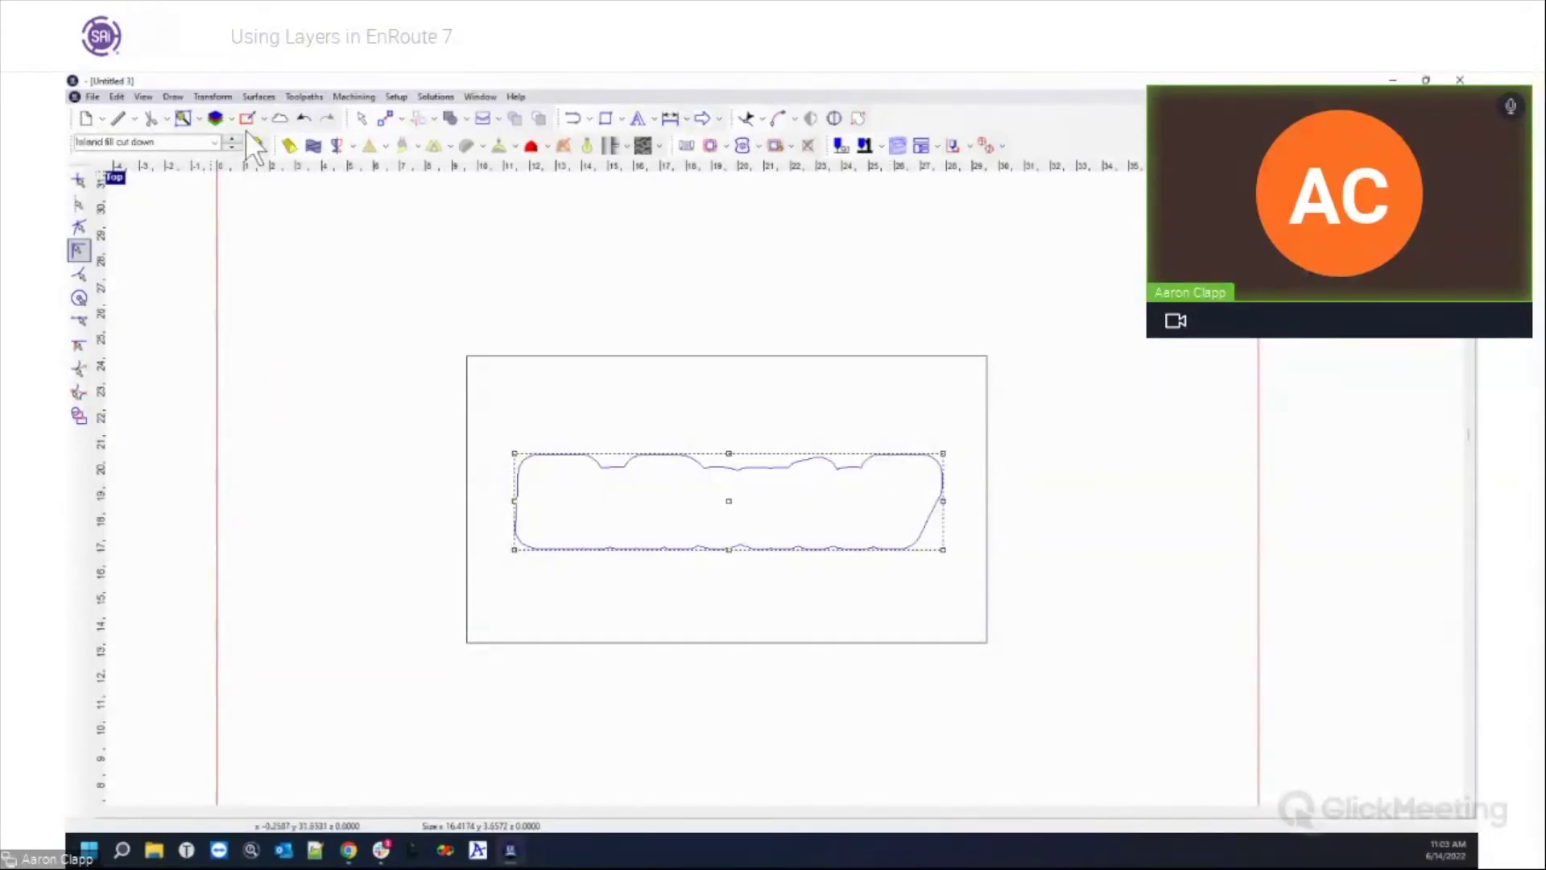
Step: Add a new layer named "Center Cut down"
left_click(214, 119)
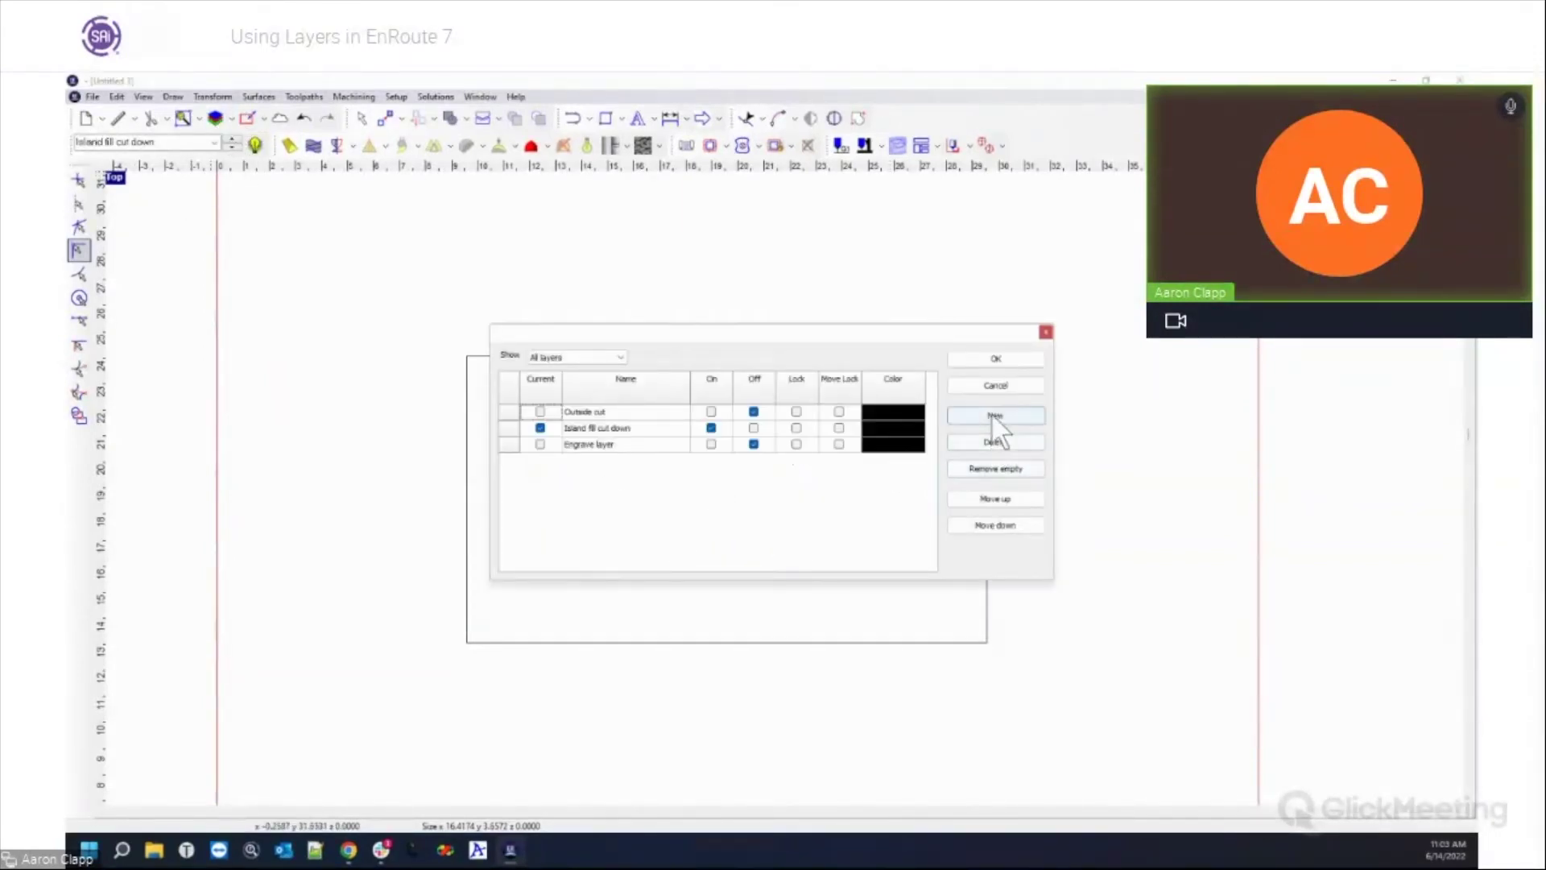
left_click(992, 416)
left_click(588, 461)
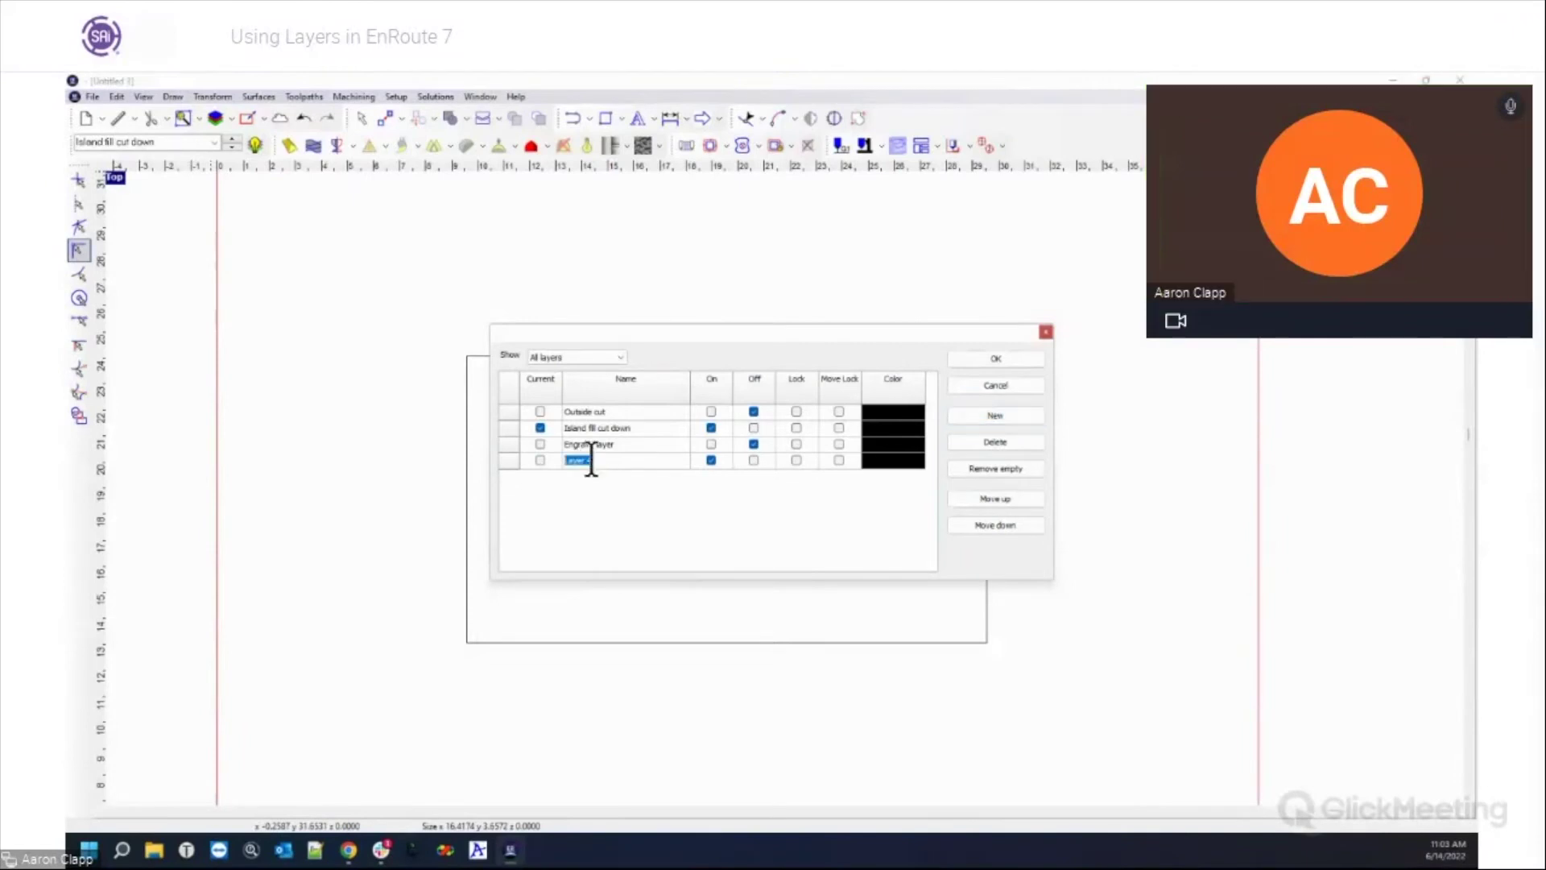
type("Center Cut down")
left_click(996, 358)
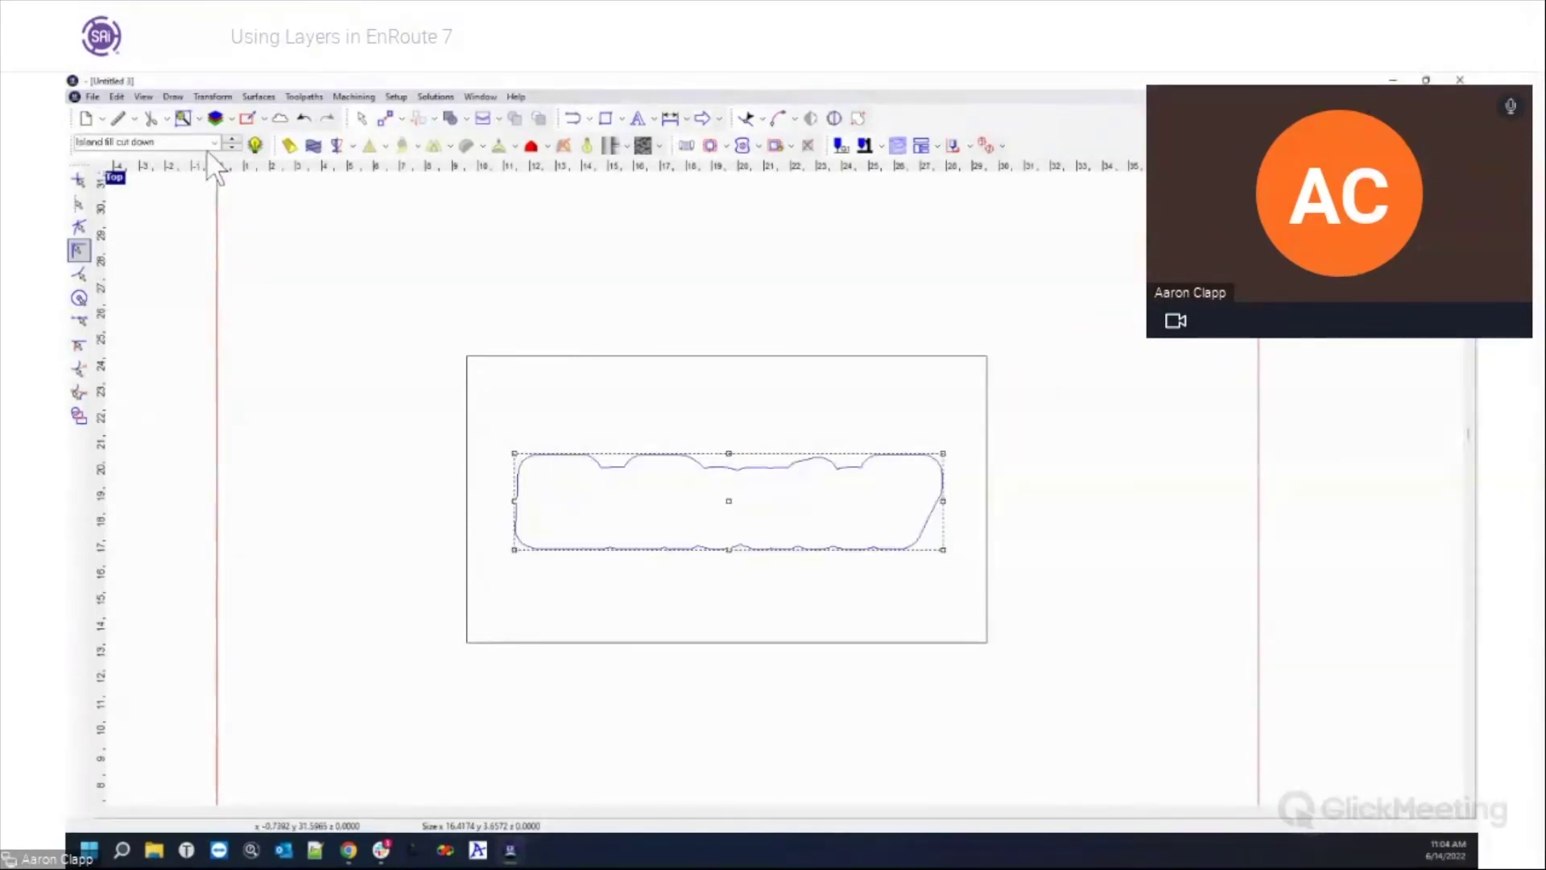
Step: Make Center Cut down the current layer and paste the copied inner contour onto it
left_click(227, 225)
left_click(214, 142)
left_click(186, 197)
right_click(645, 530)
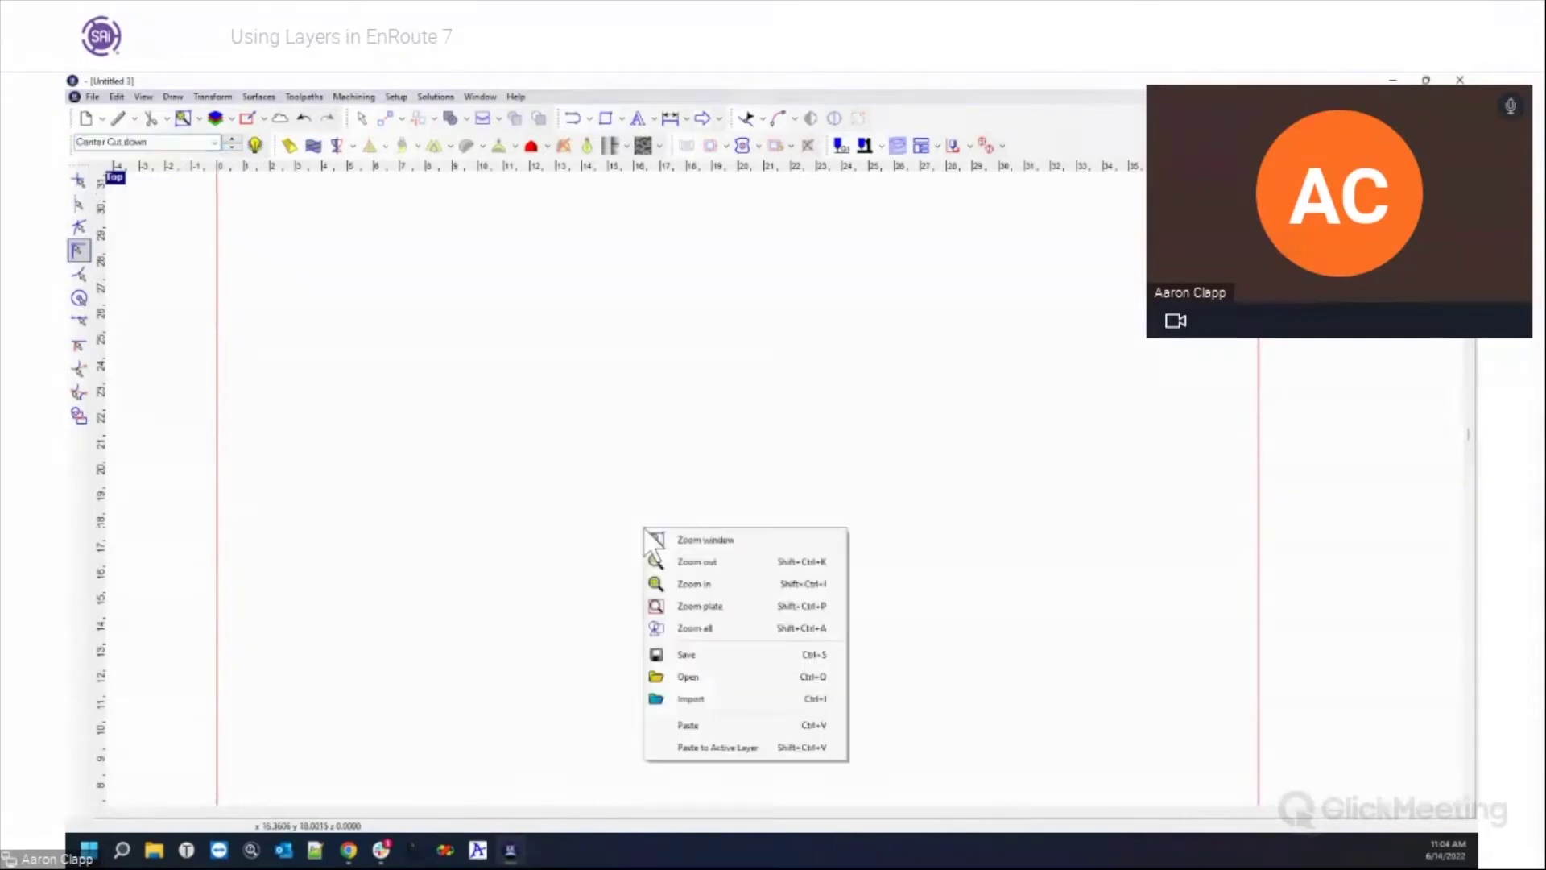
left_click(739, 727)
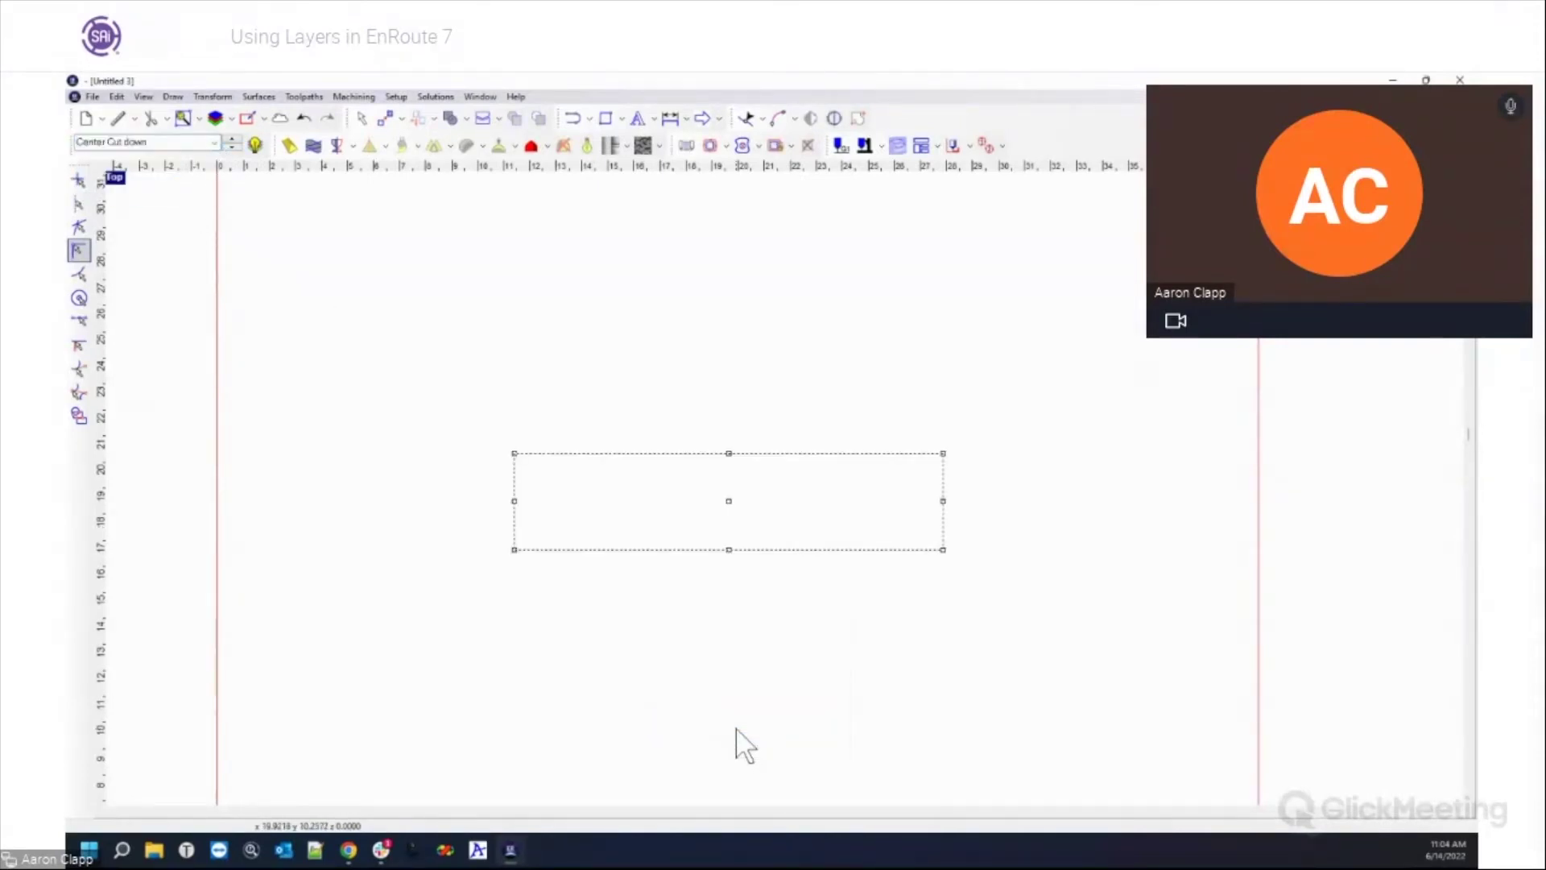
left_click(819, 554)
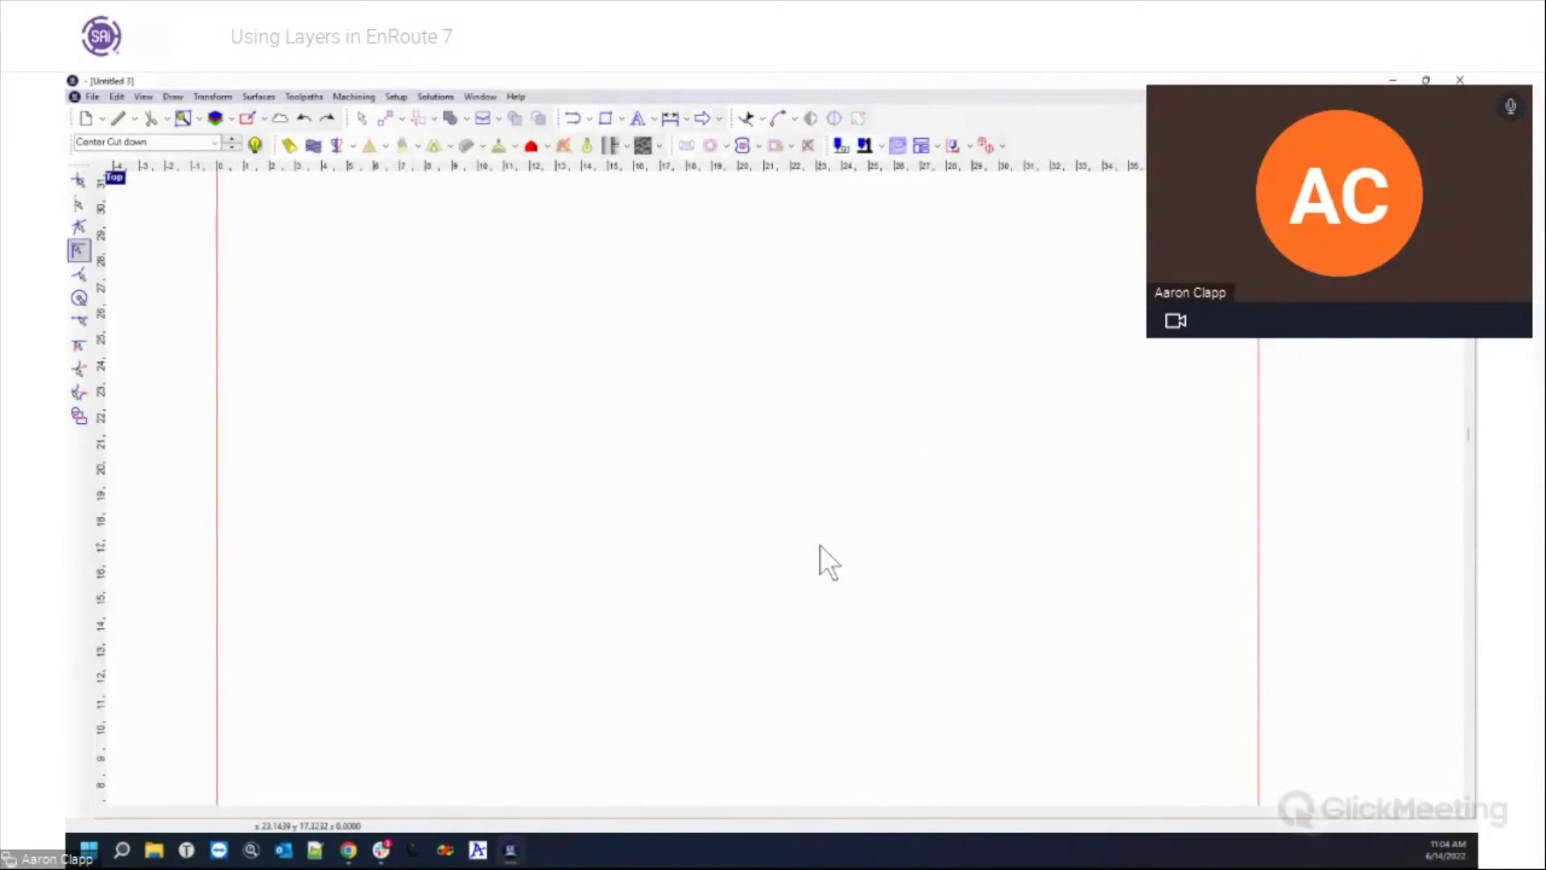
right_click(712, 490)
left_click(761, 712)
left_click(566, 562)
Step: Move the Center Cut down layer above Engrave layer in the layer order
left_click(214, 117)
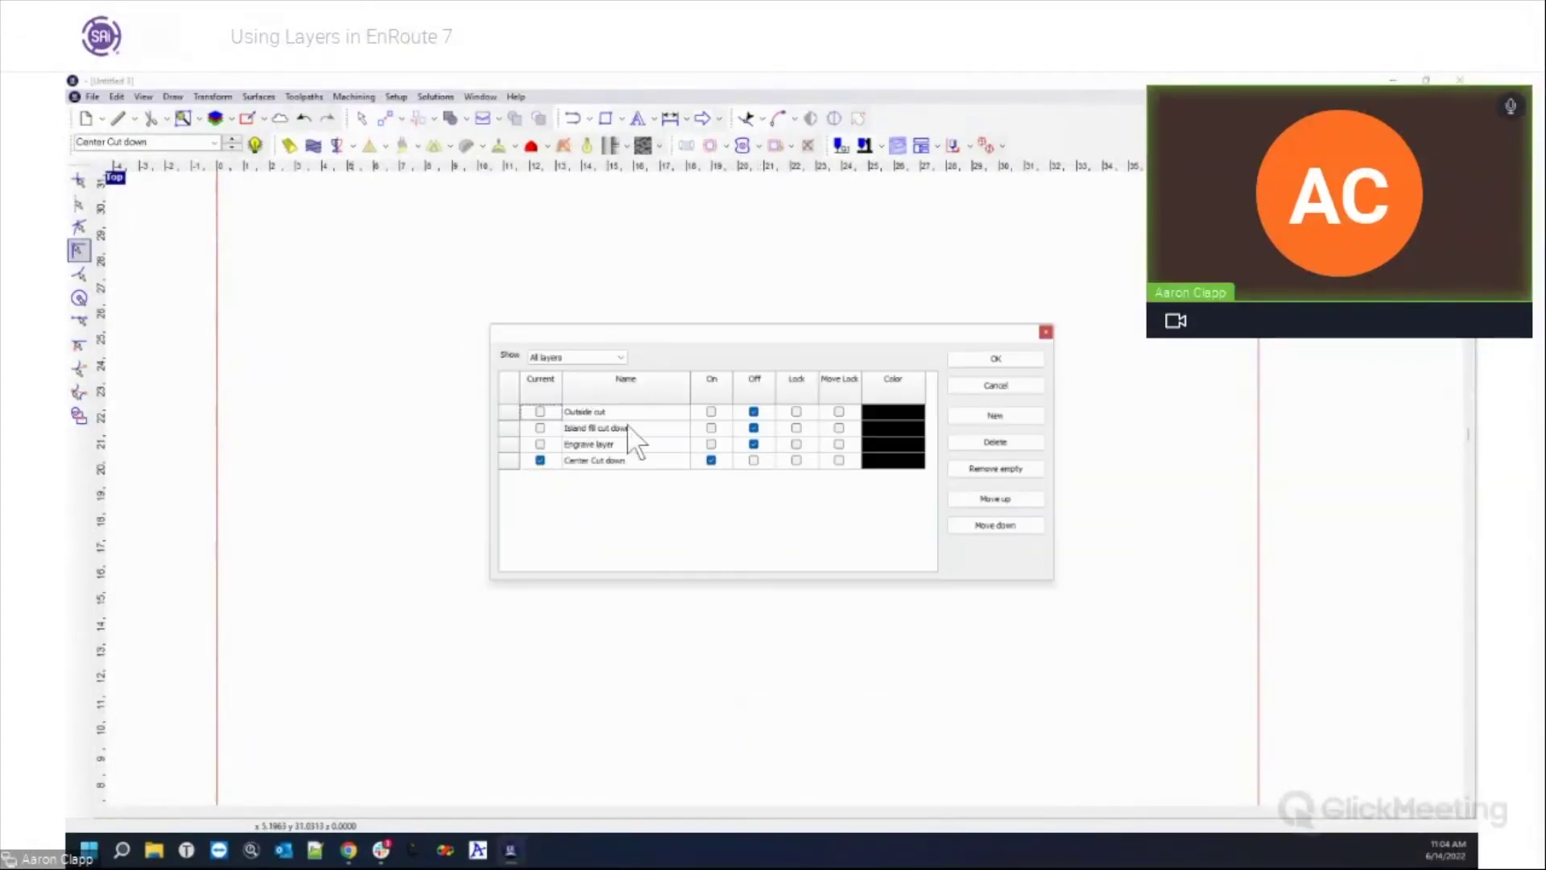
left_click_drag(509, 460, 509, 443)
left_click(1030, 358)
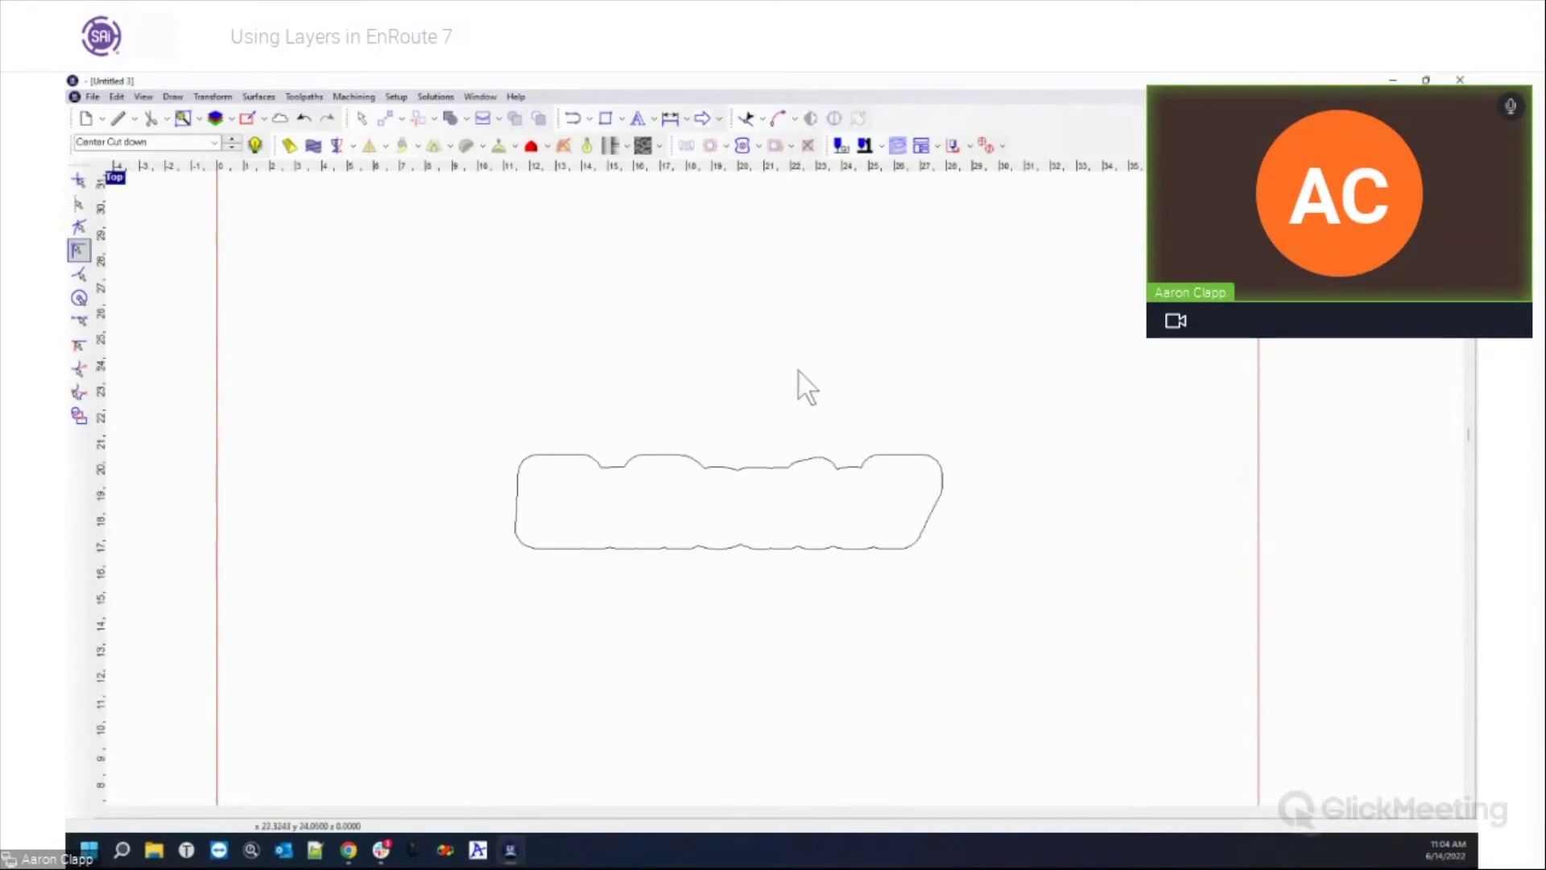
Step: Apply an island fill toolpath with the 1/2" end mill between the rectangle and inner contour on the Island fill cut down layer
left_click(214, 142)
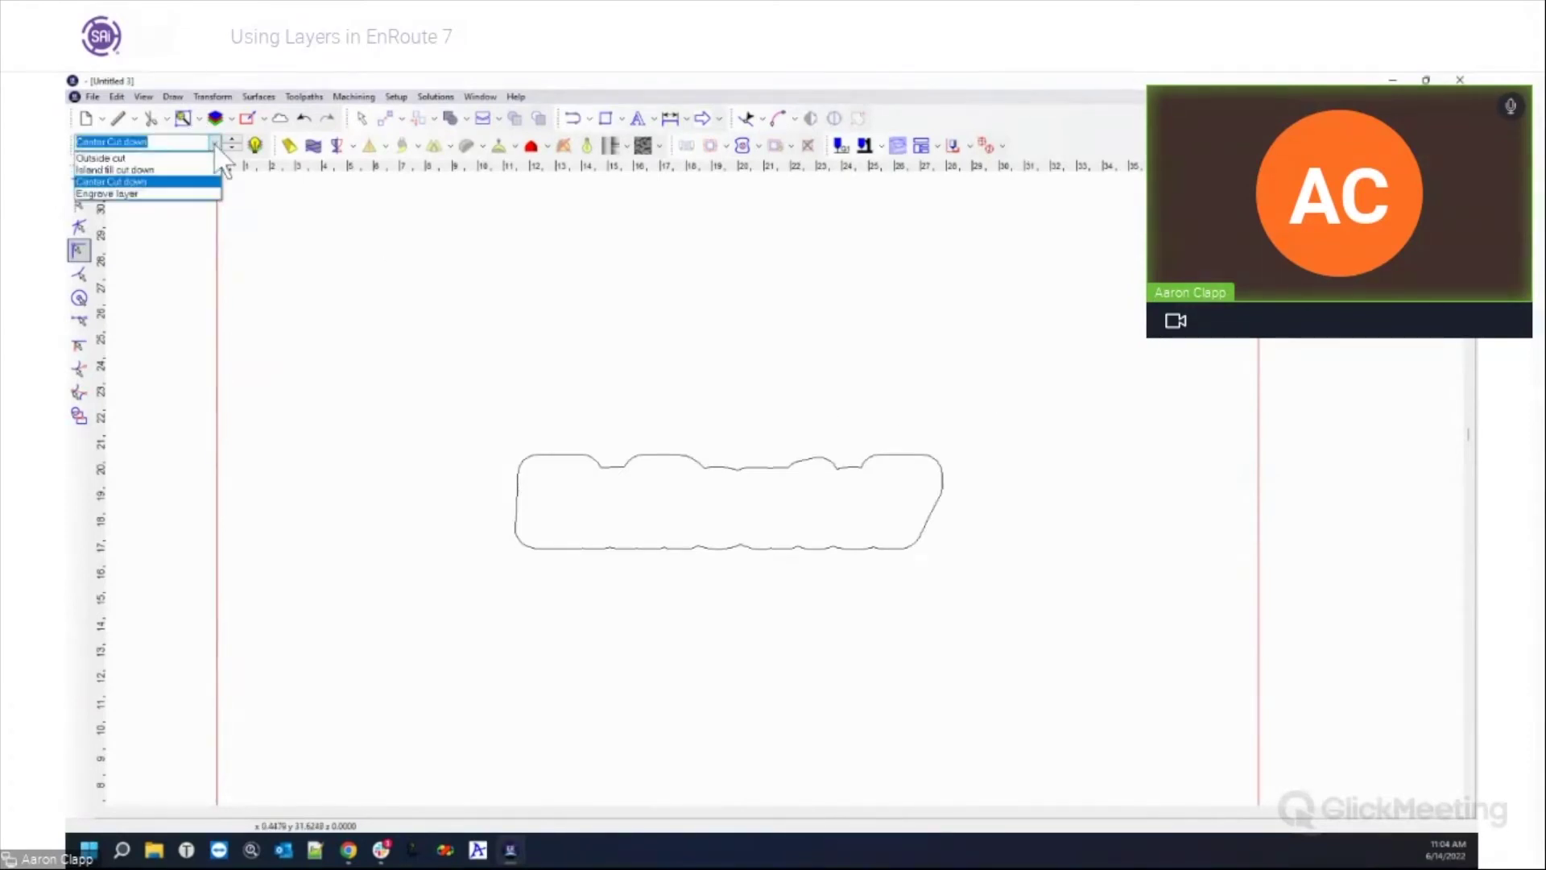
left_click(190, 180)
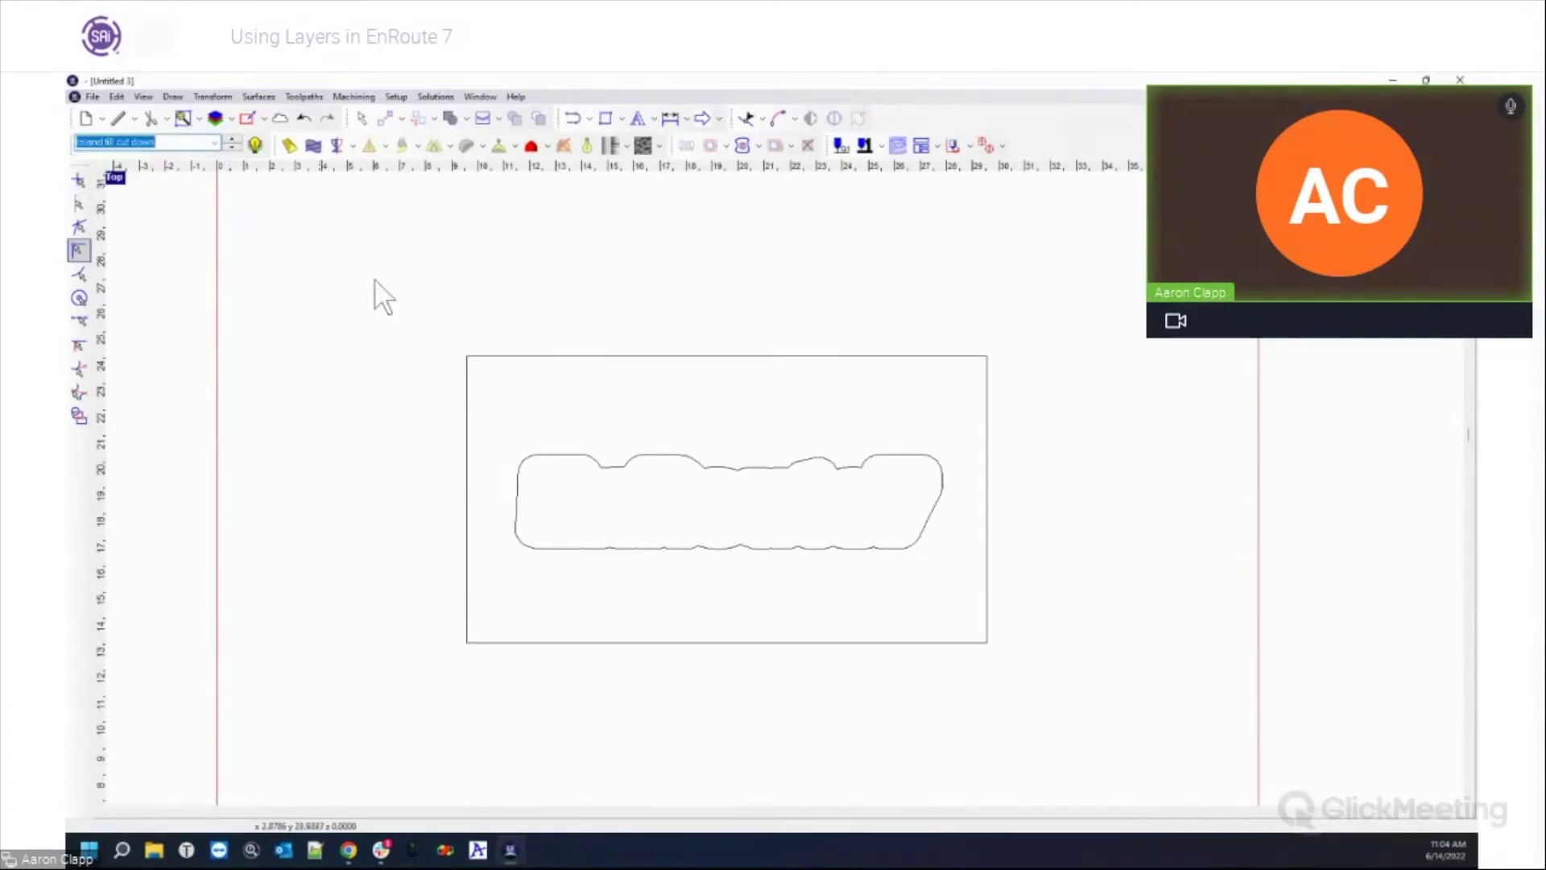
left_click_drag(403, 299, 1047, 704)
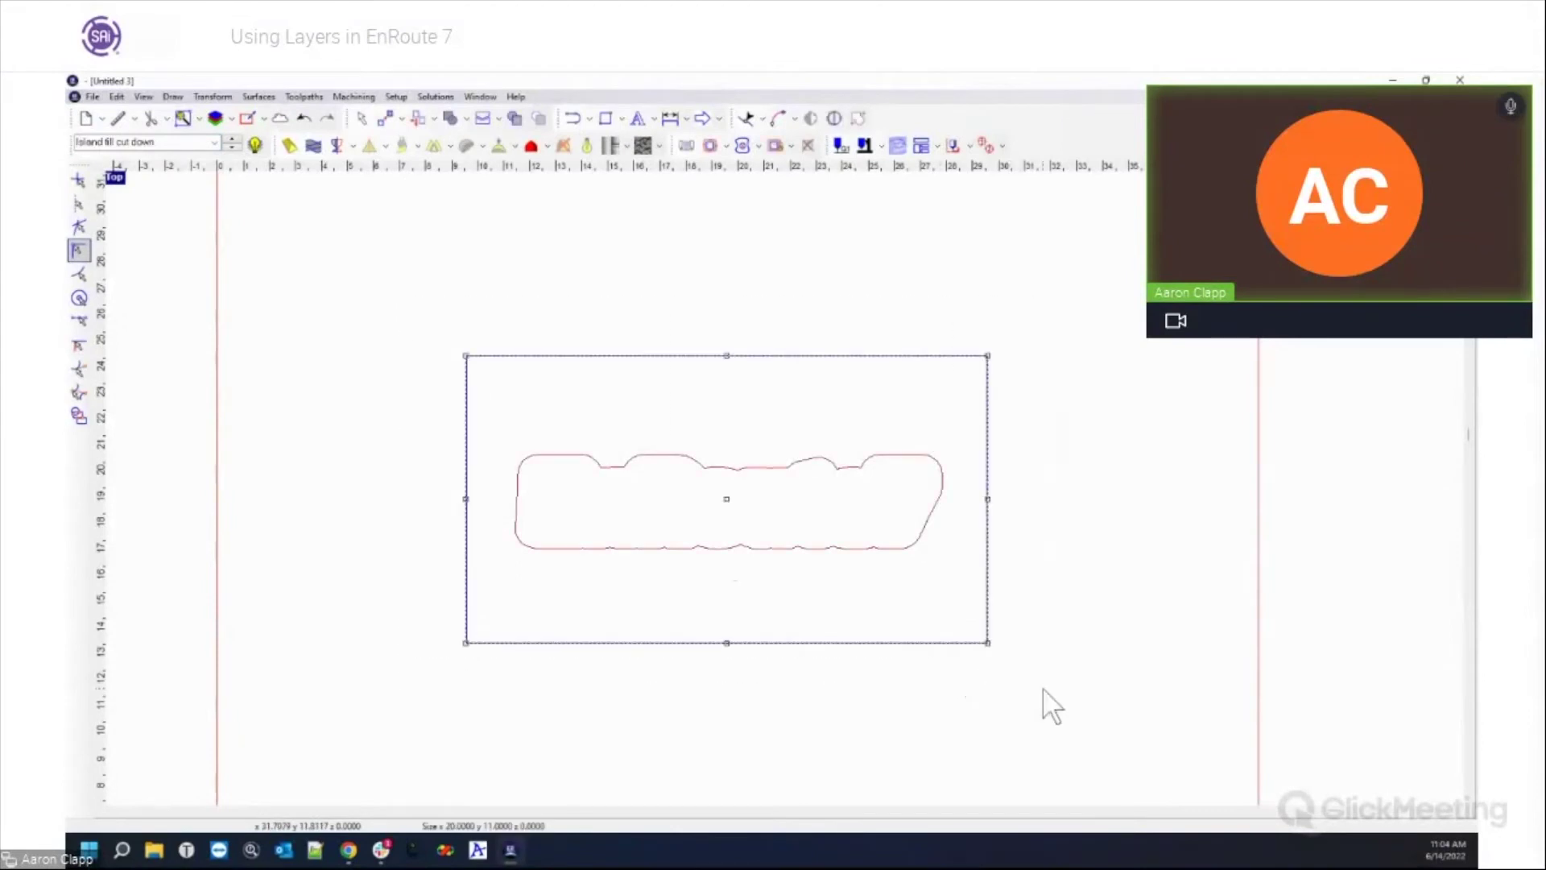
left_click(725, 146)
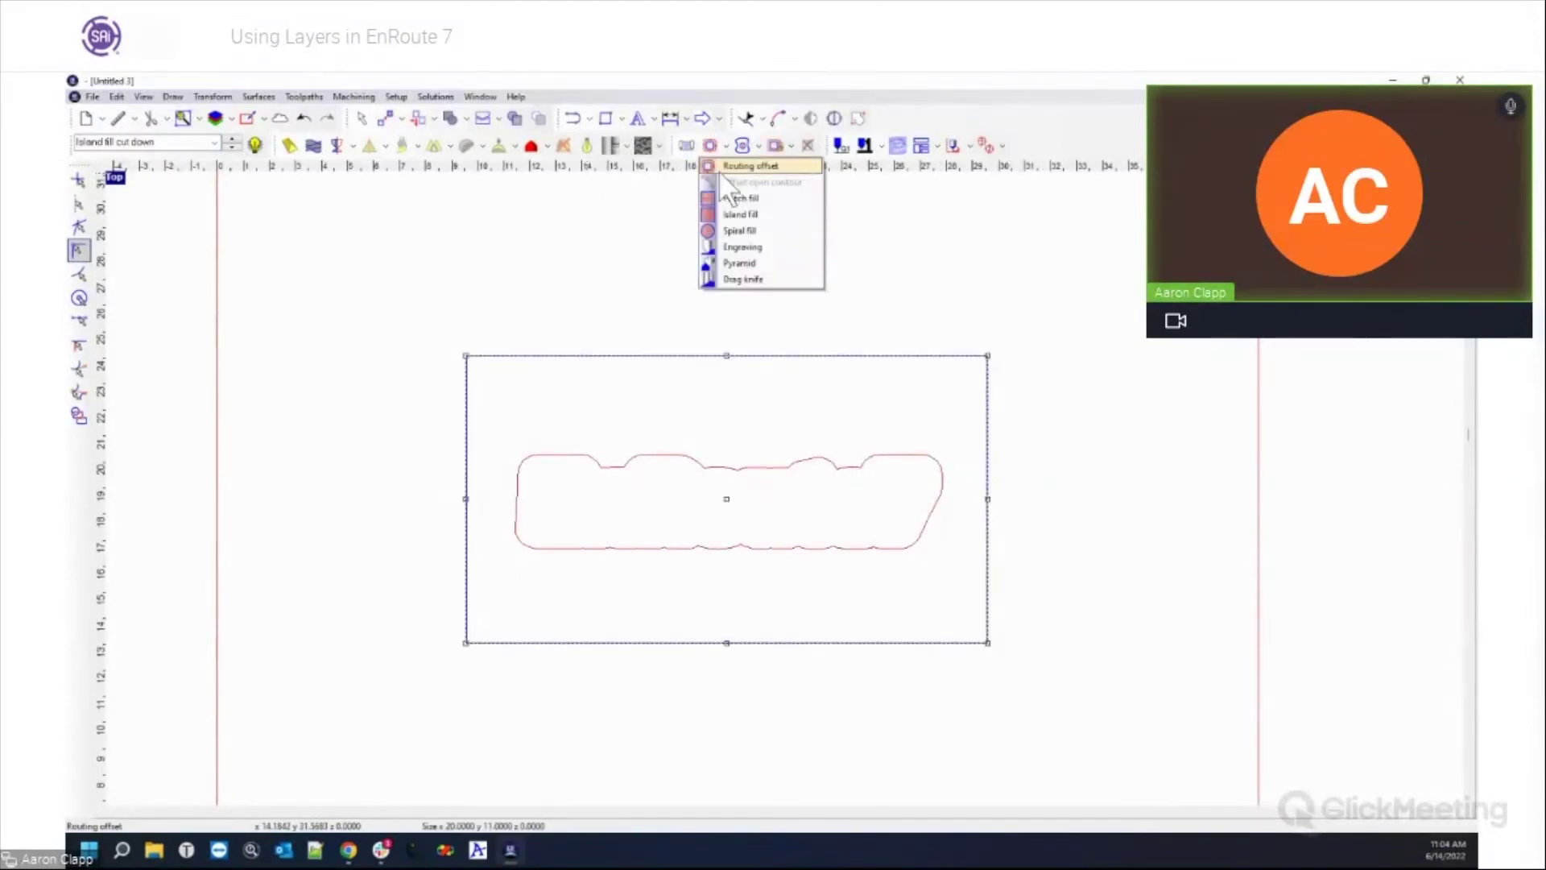
left_click(735, 215)
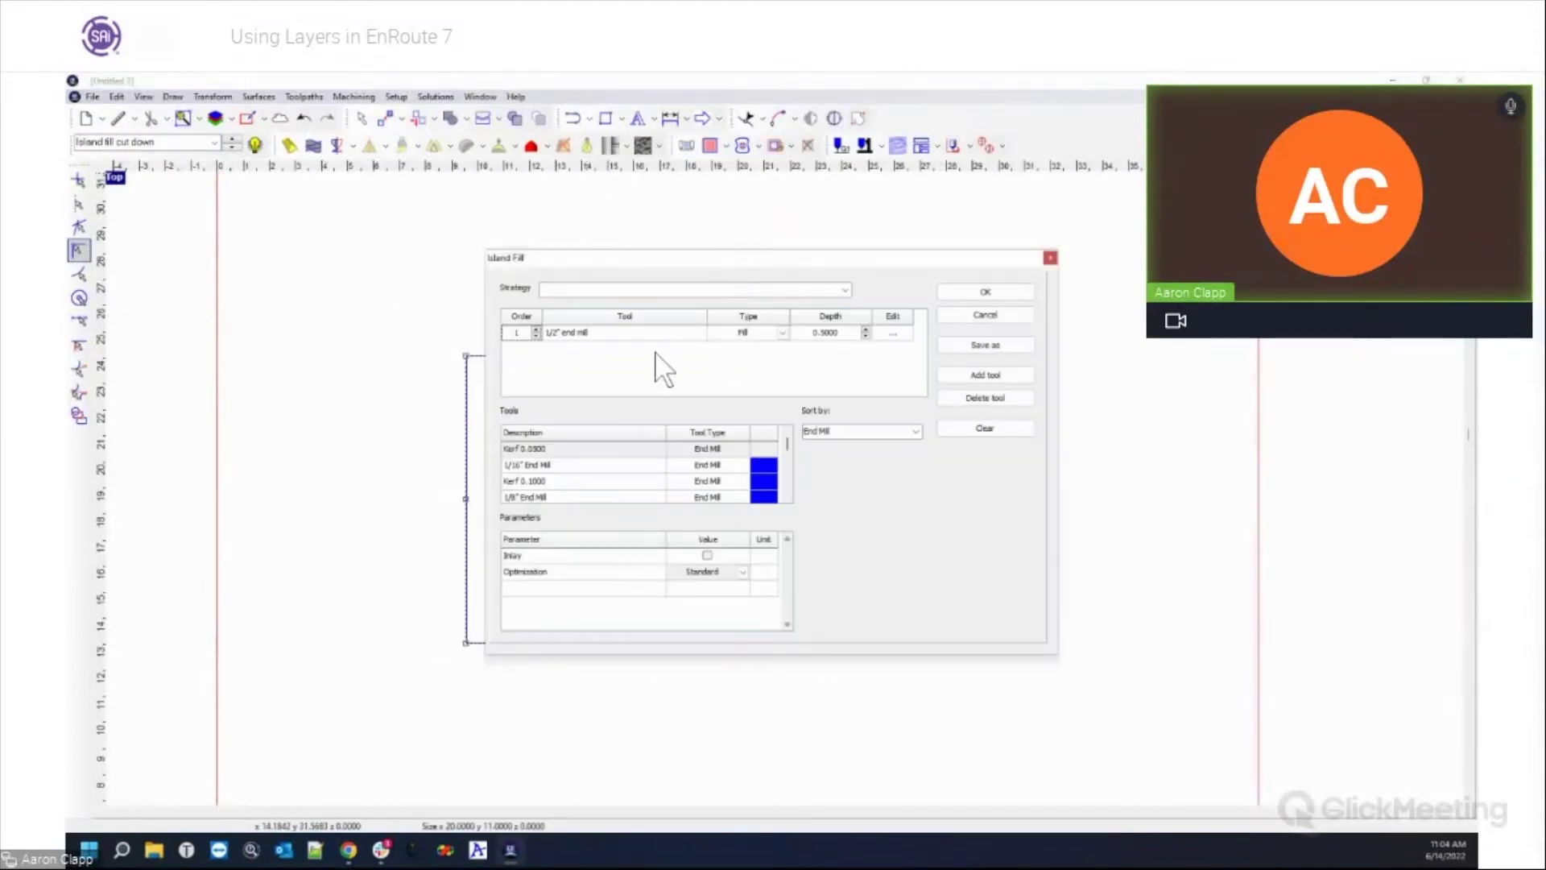
left_click(976, 296)
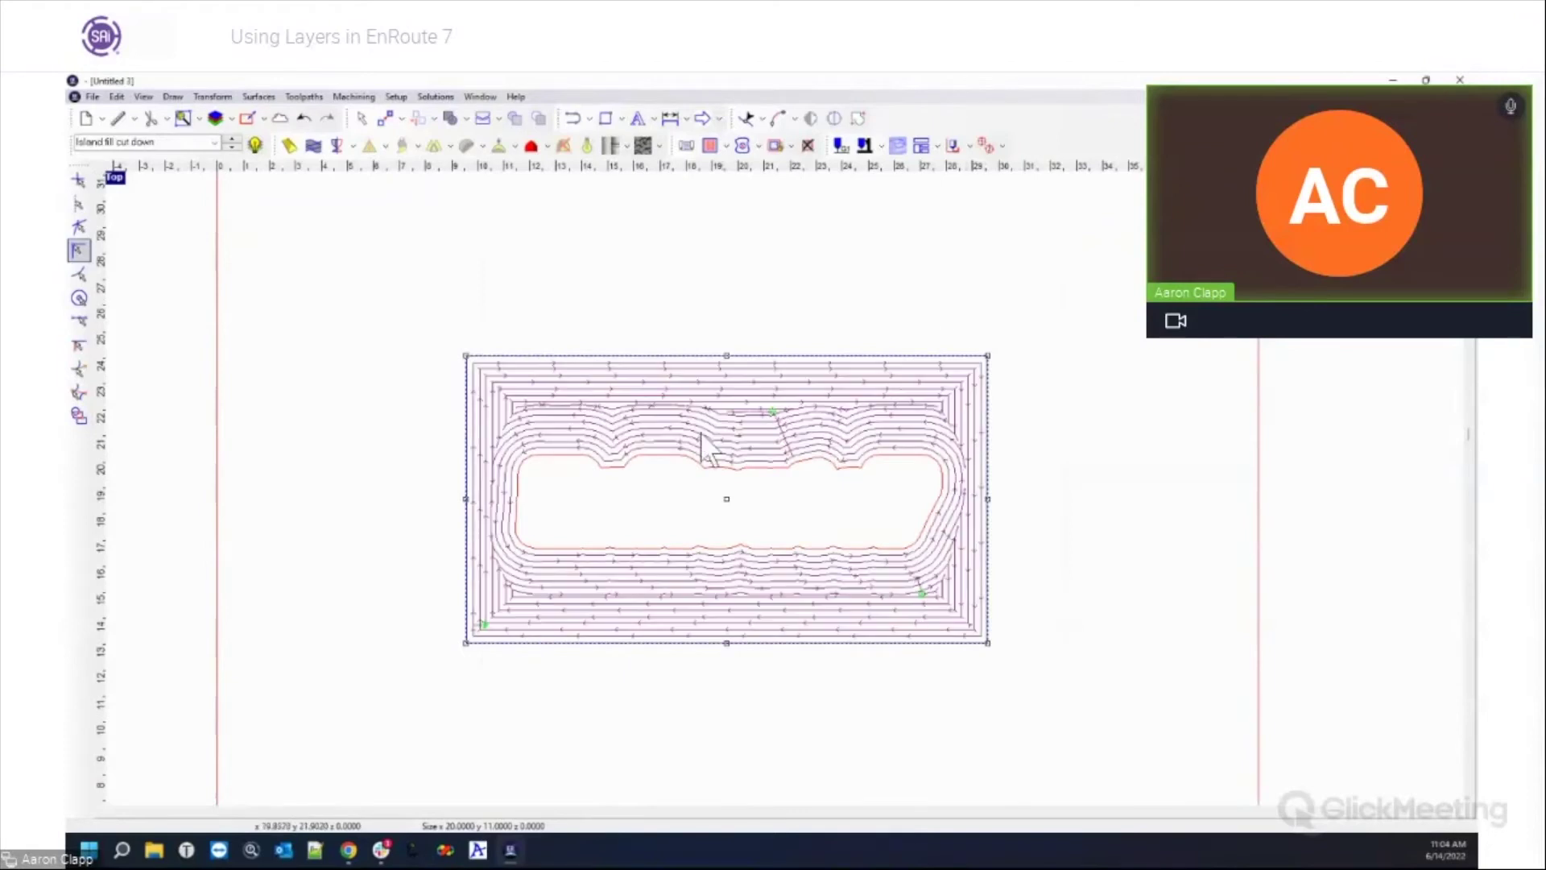
Step: Make Center Cut down the current layer and select the closed contour on it
left_click(214, 142)
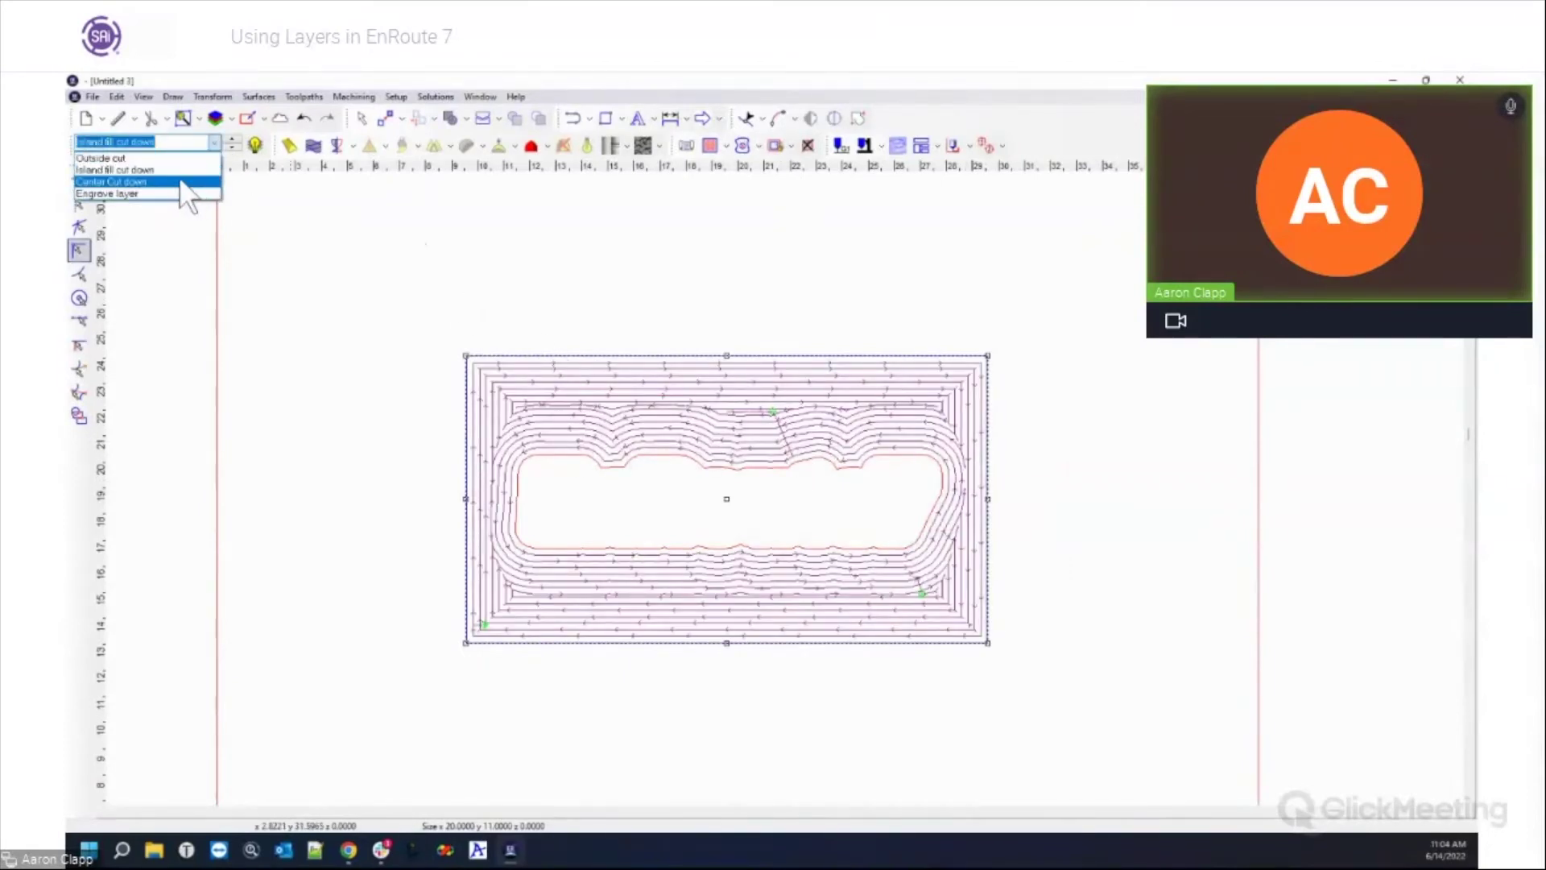
left_click(193, 182)
left_click(421, 394)
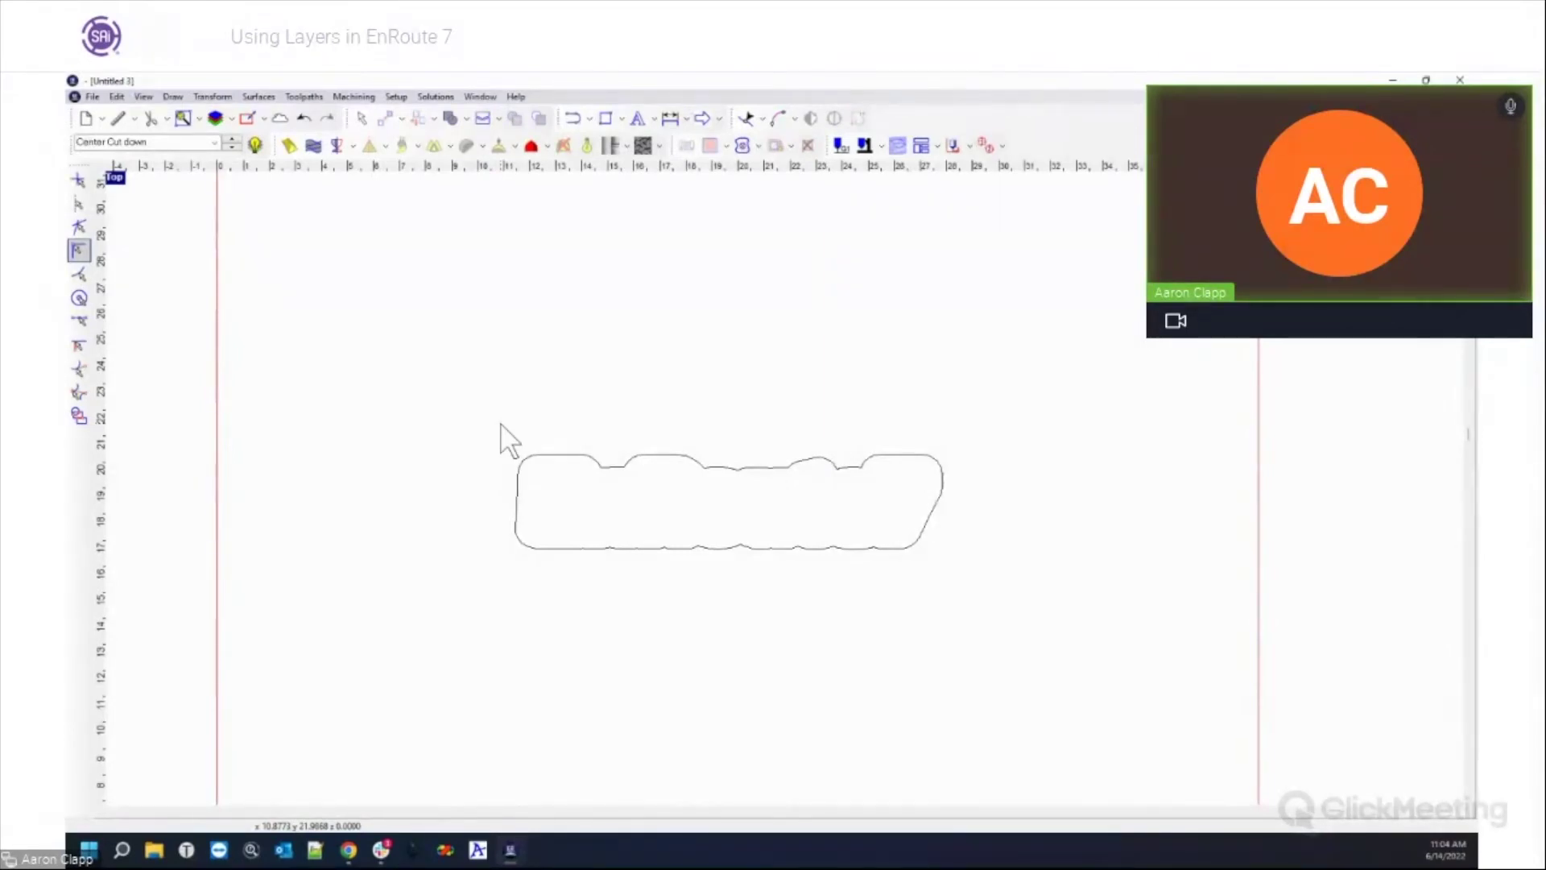
left_click_drag(660, 511, 962, 585)
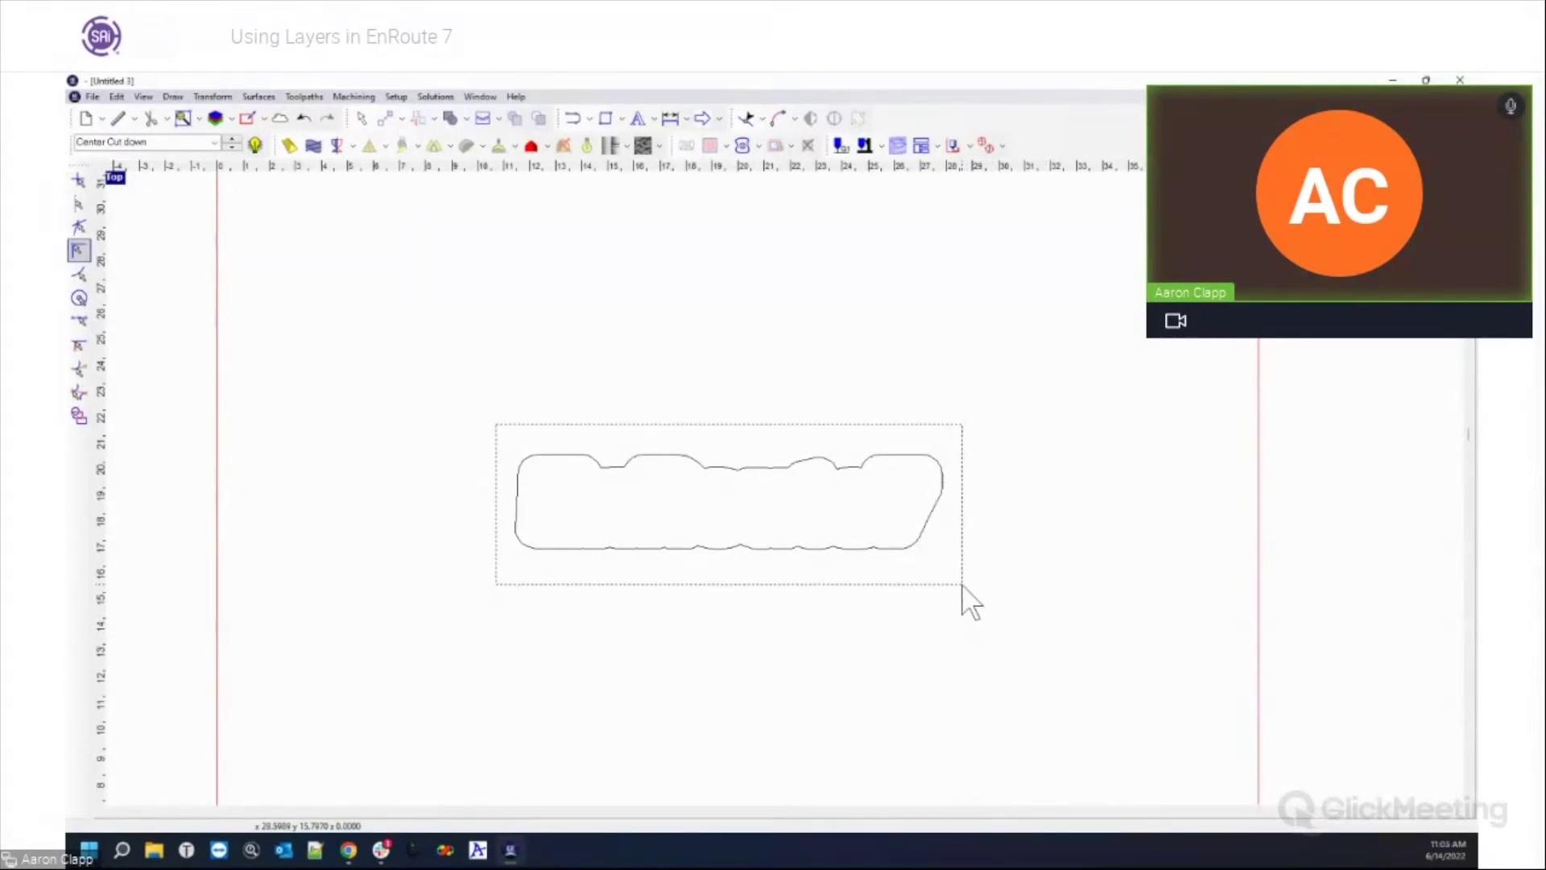
left_click_drag(963, 585, 962, 584)
left_click_drag(963, 586, 963, 585)
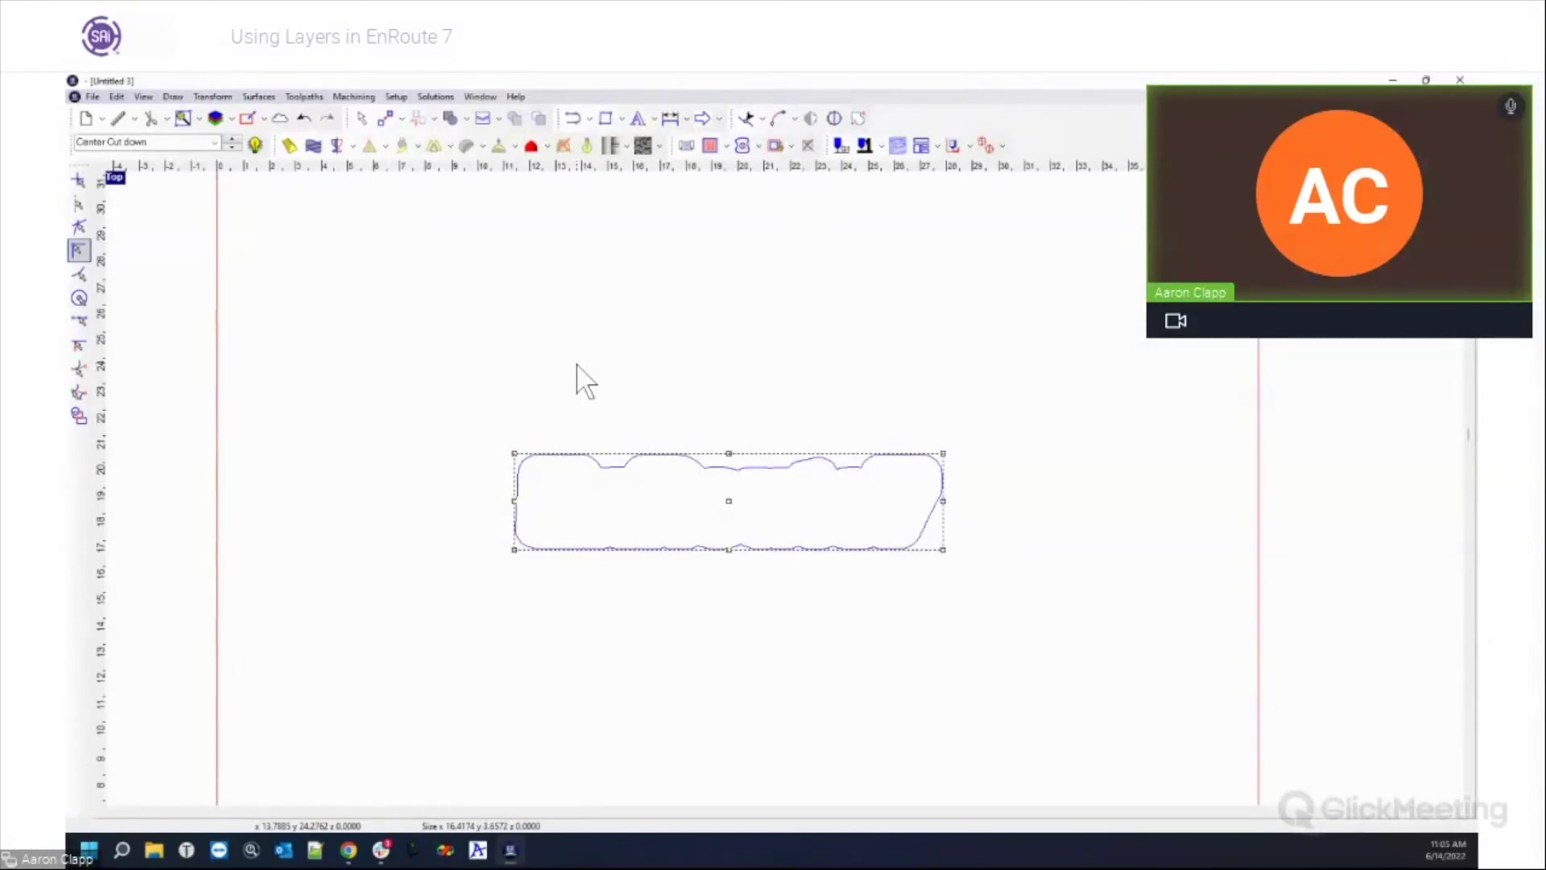
Step: Apply an island fill to the selected contour using the 1/2" end mill at a depth of 0.25
left_click(708, 145)
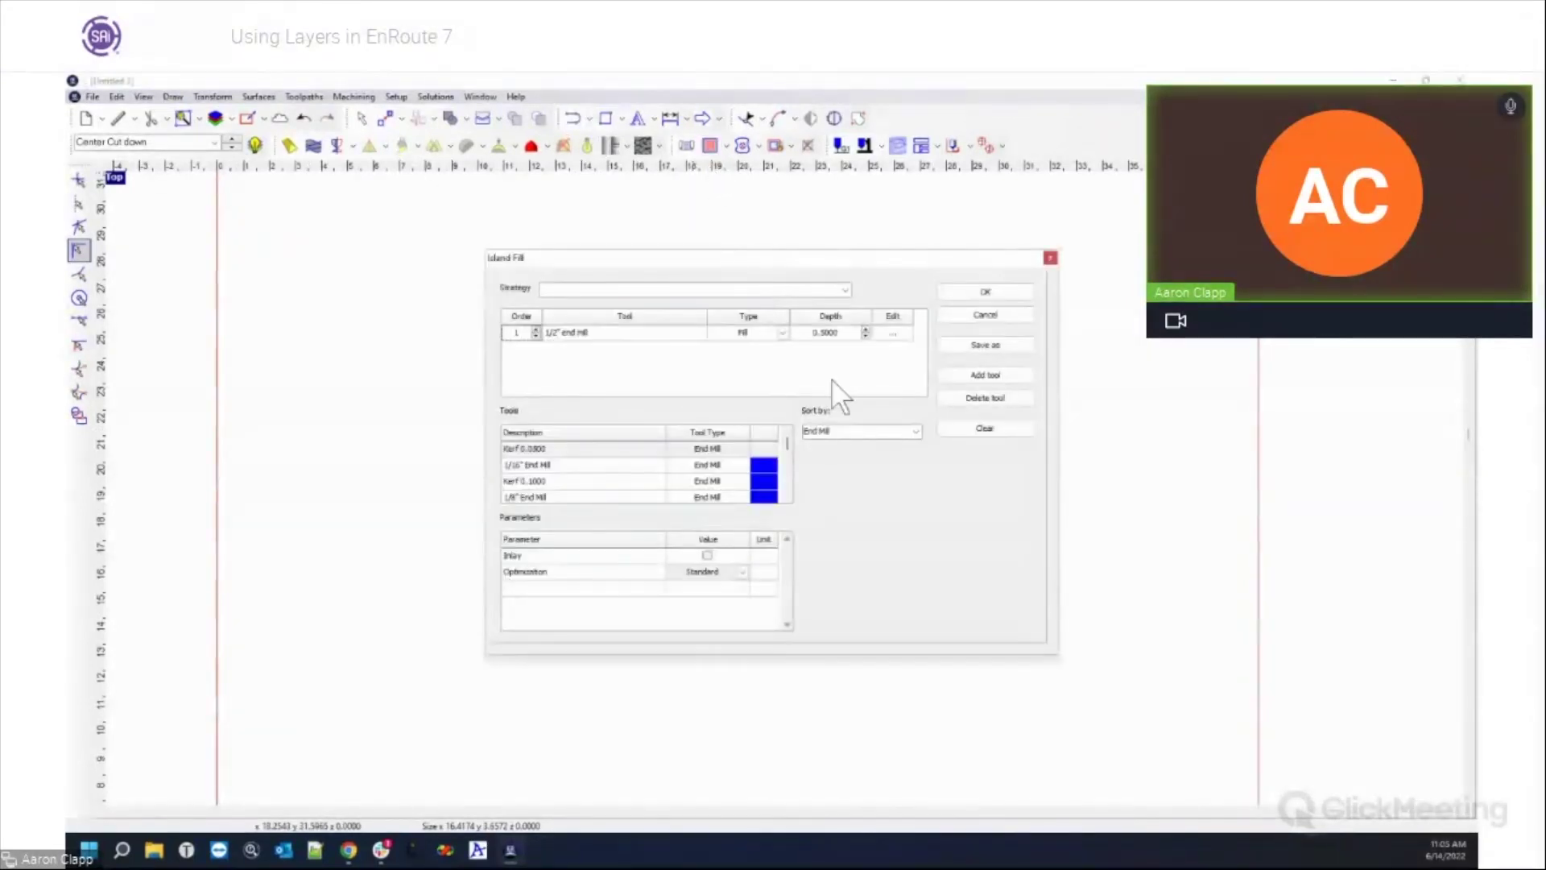
left_click(842, 333)
key("BackSpace")
key("BackSpace")
key("BackSpace")
type(".25")
key("Return")
left_click(960, 295)
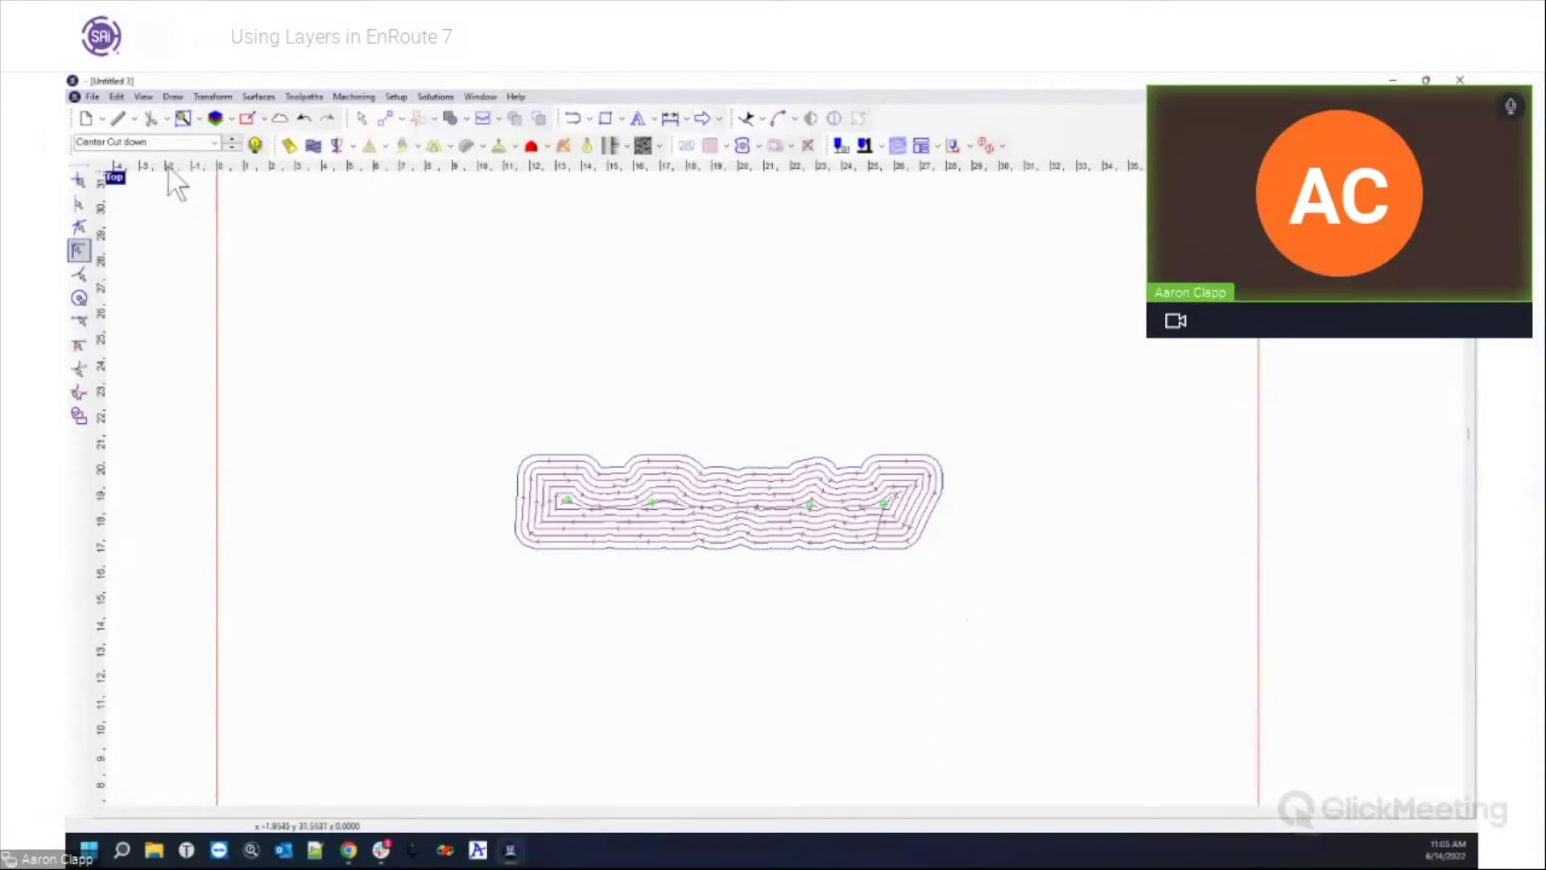
Step: Make Engrave layer the current layer and select all of the EnRoute7 lettering
left_click(213, 142)
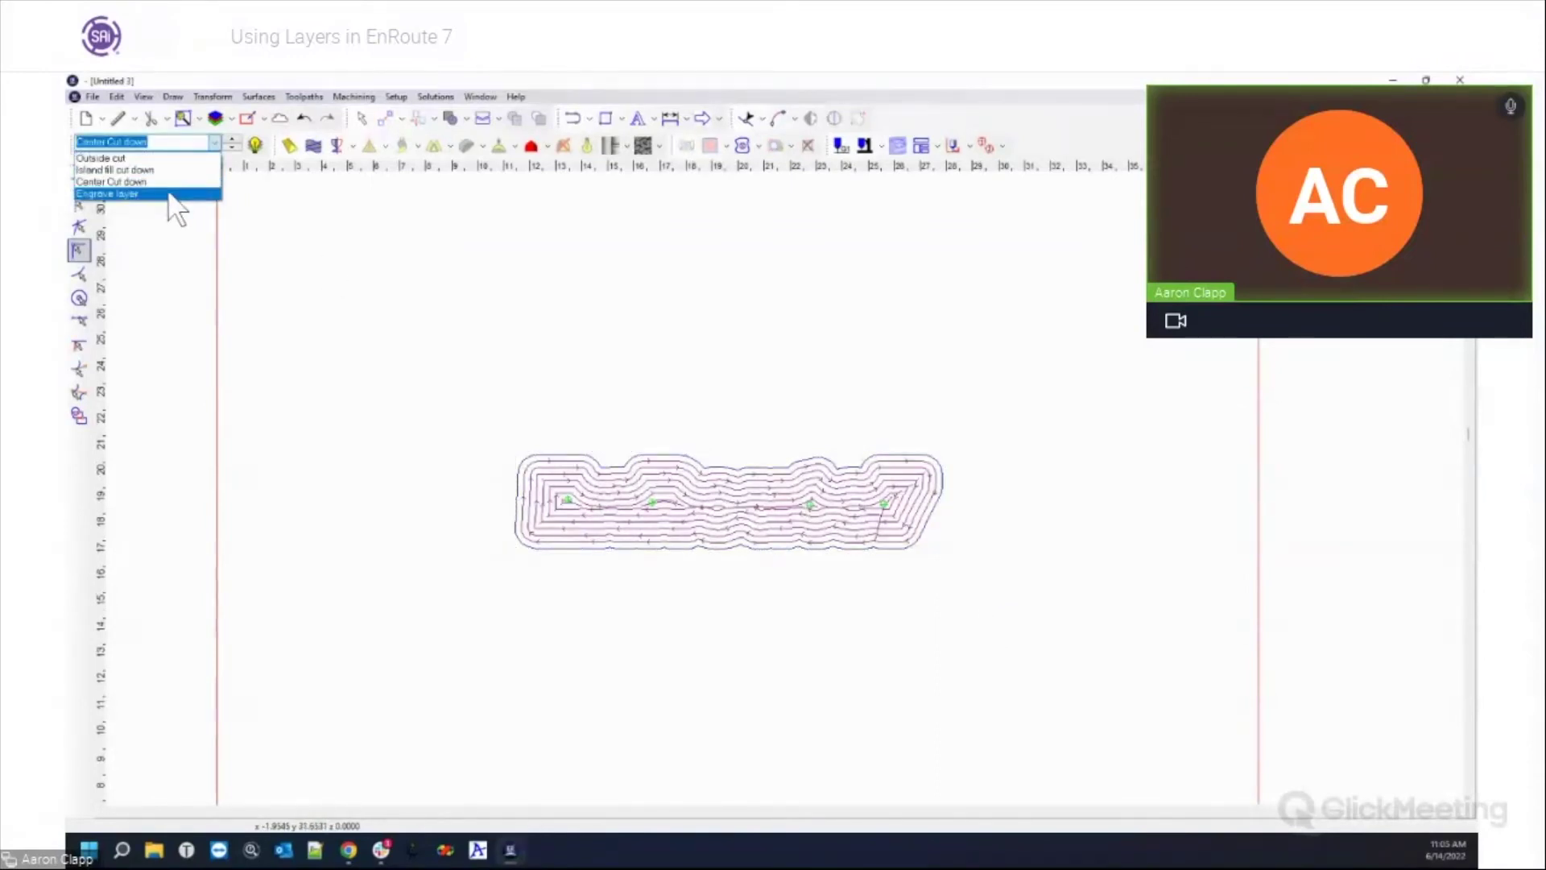
left_click(171, 195)
left_click_drag(509, 433, 984, 568)
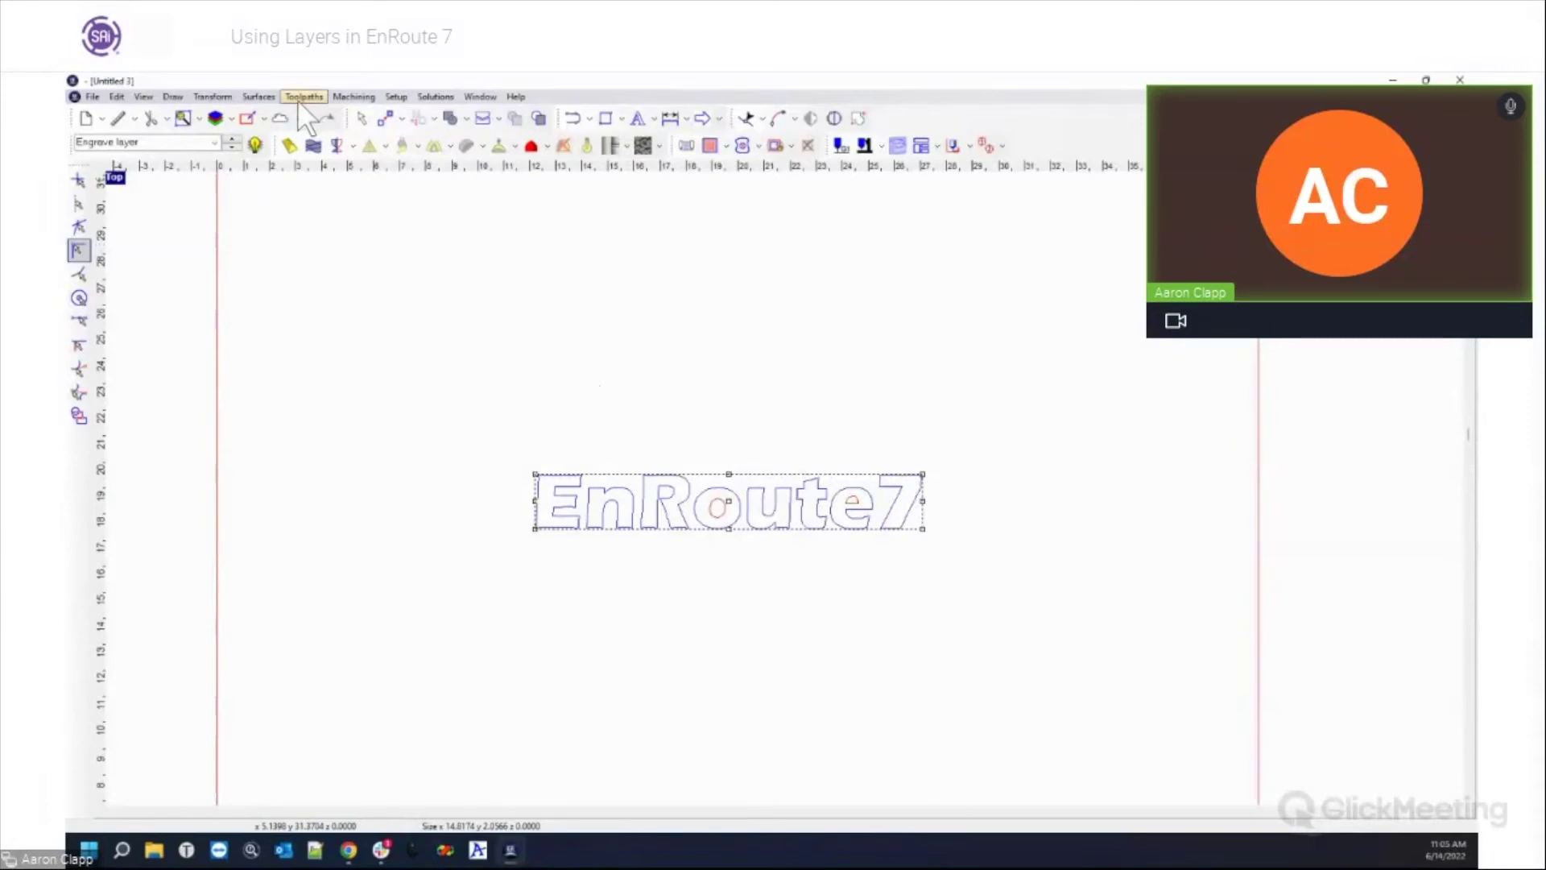
Step: Start an island fill for the lettering, replacing the tool list with the 1/8" End Mill for filling and the 90 Deg Conic for cleaning
left_click(711, 147)
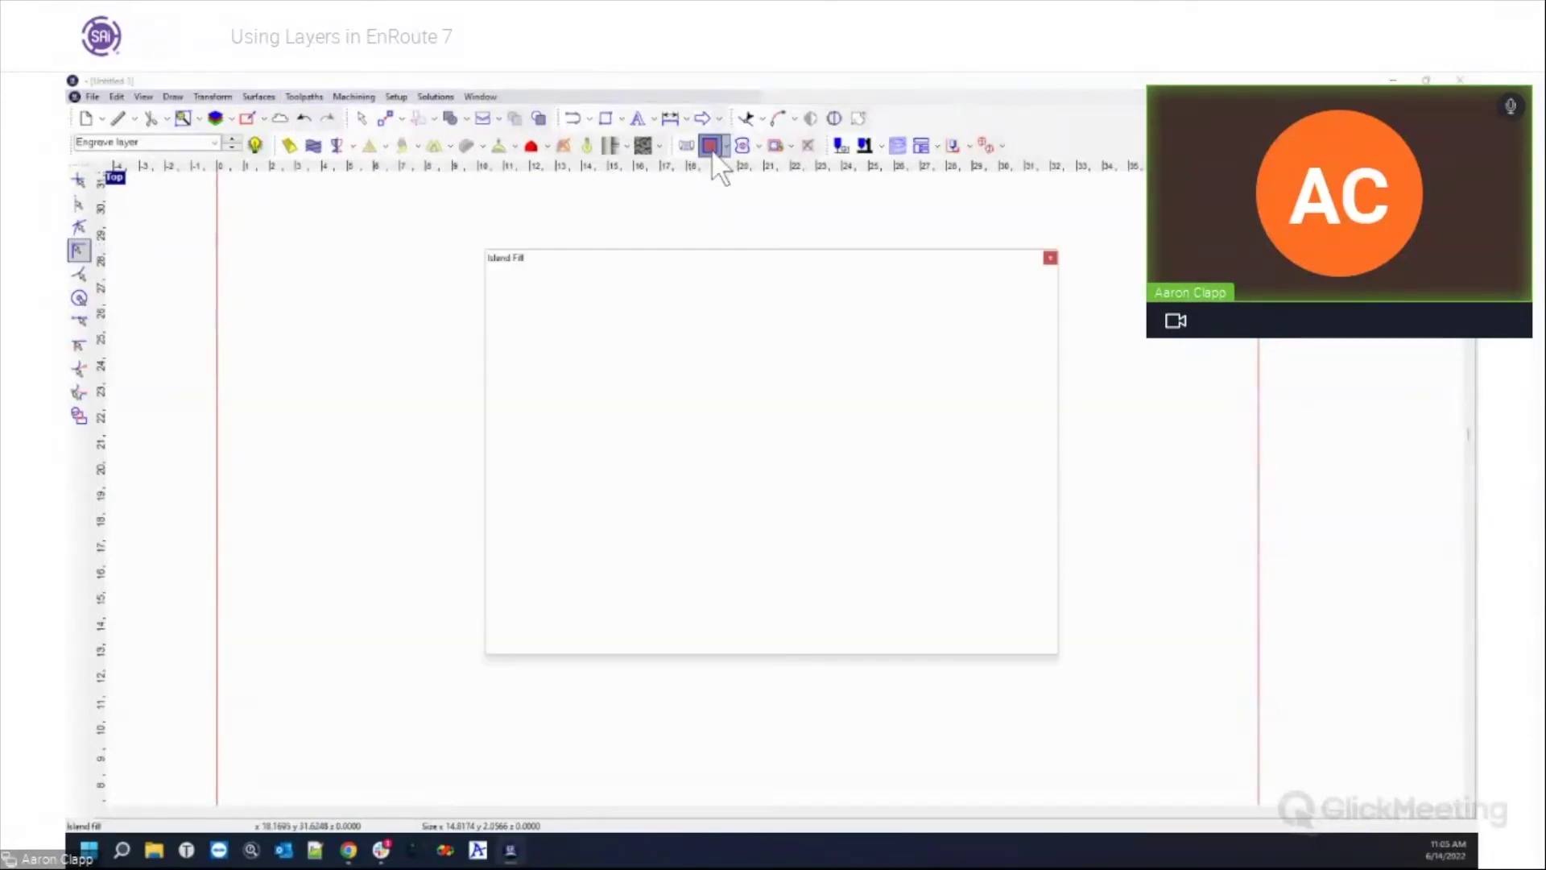
left_click(993, 427)
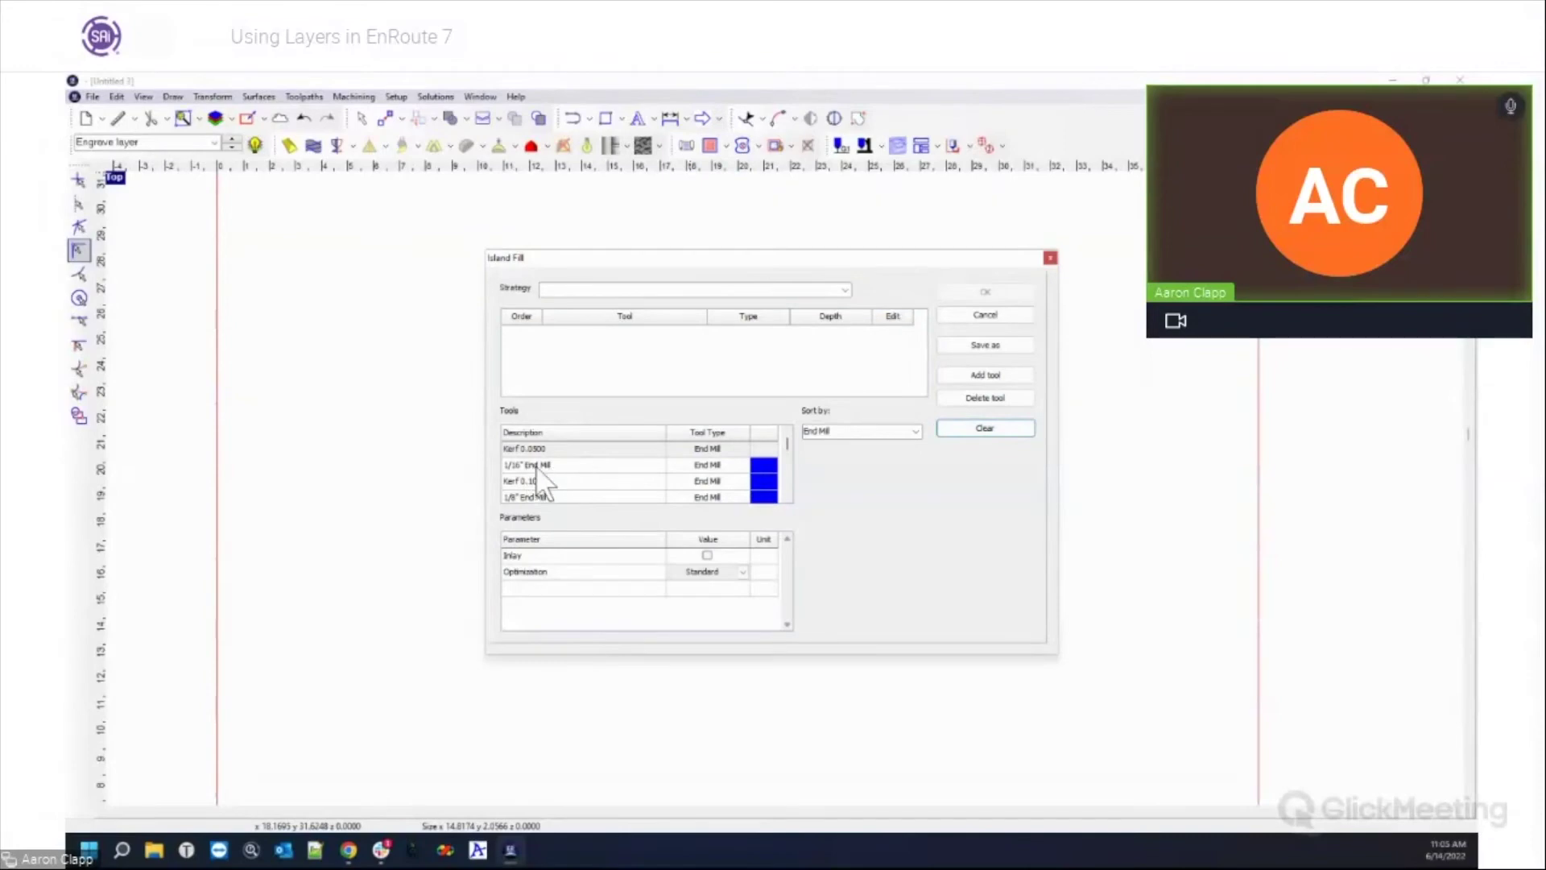
double_click(535, 497)
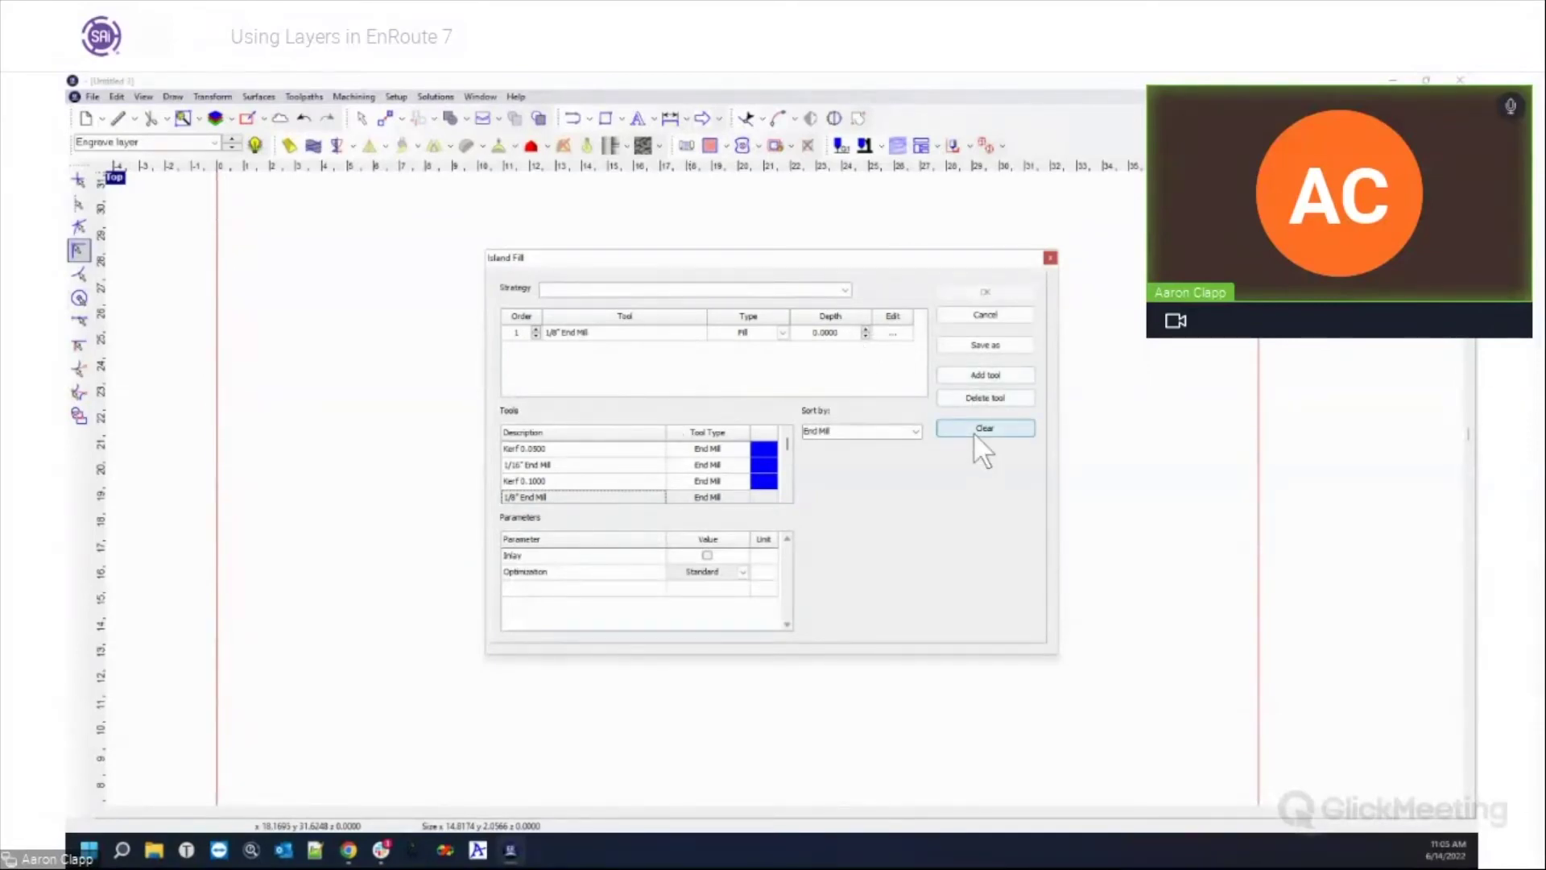
left_click(915, 432)
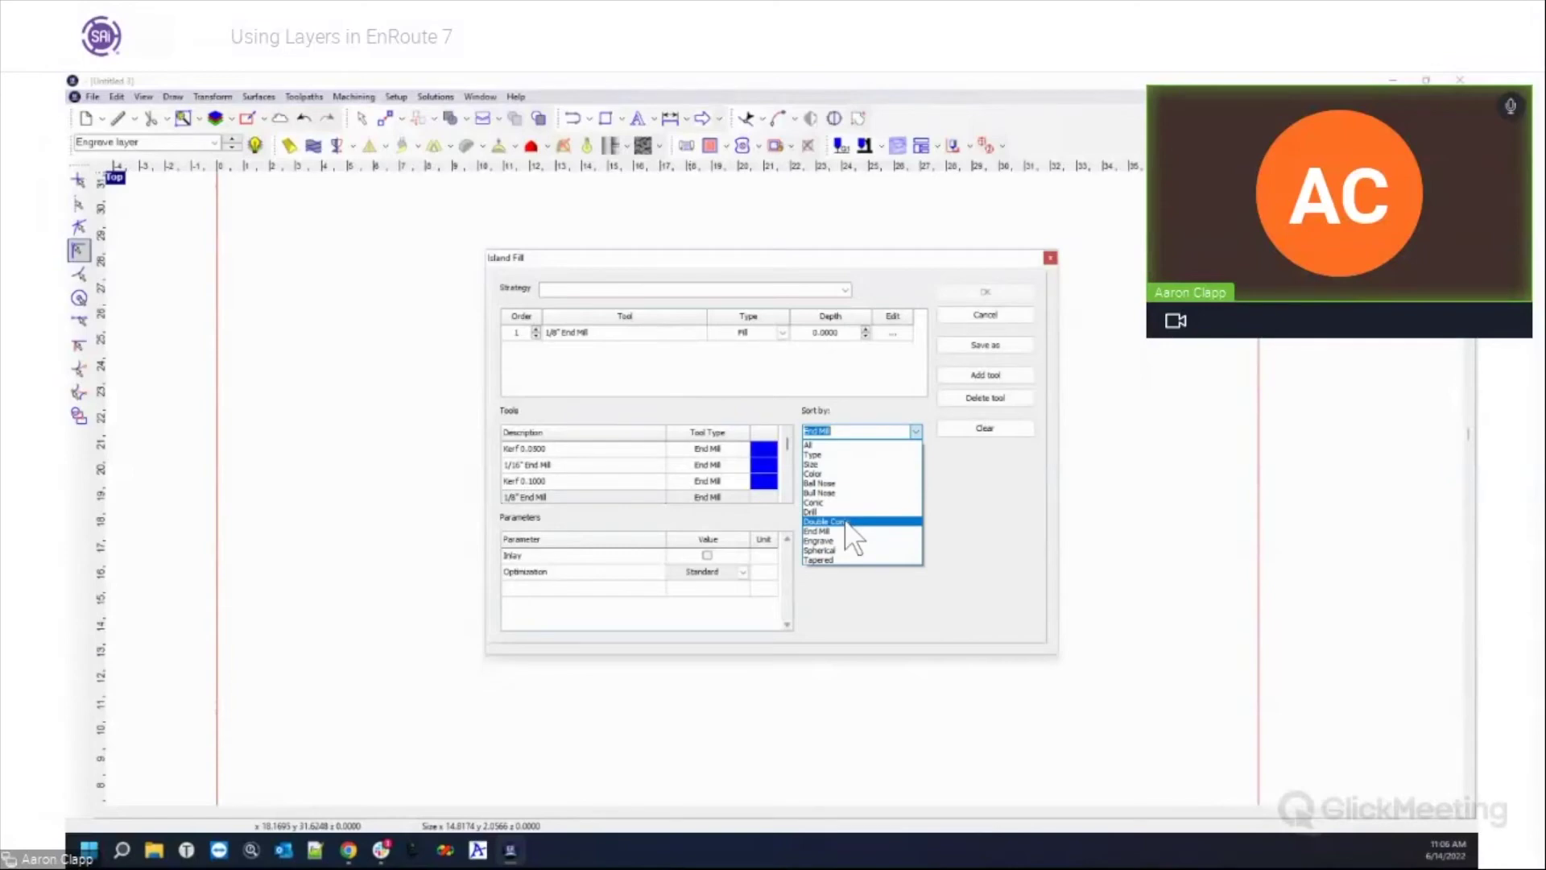
left_click(813, 502)
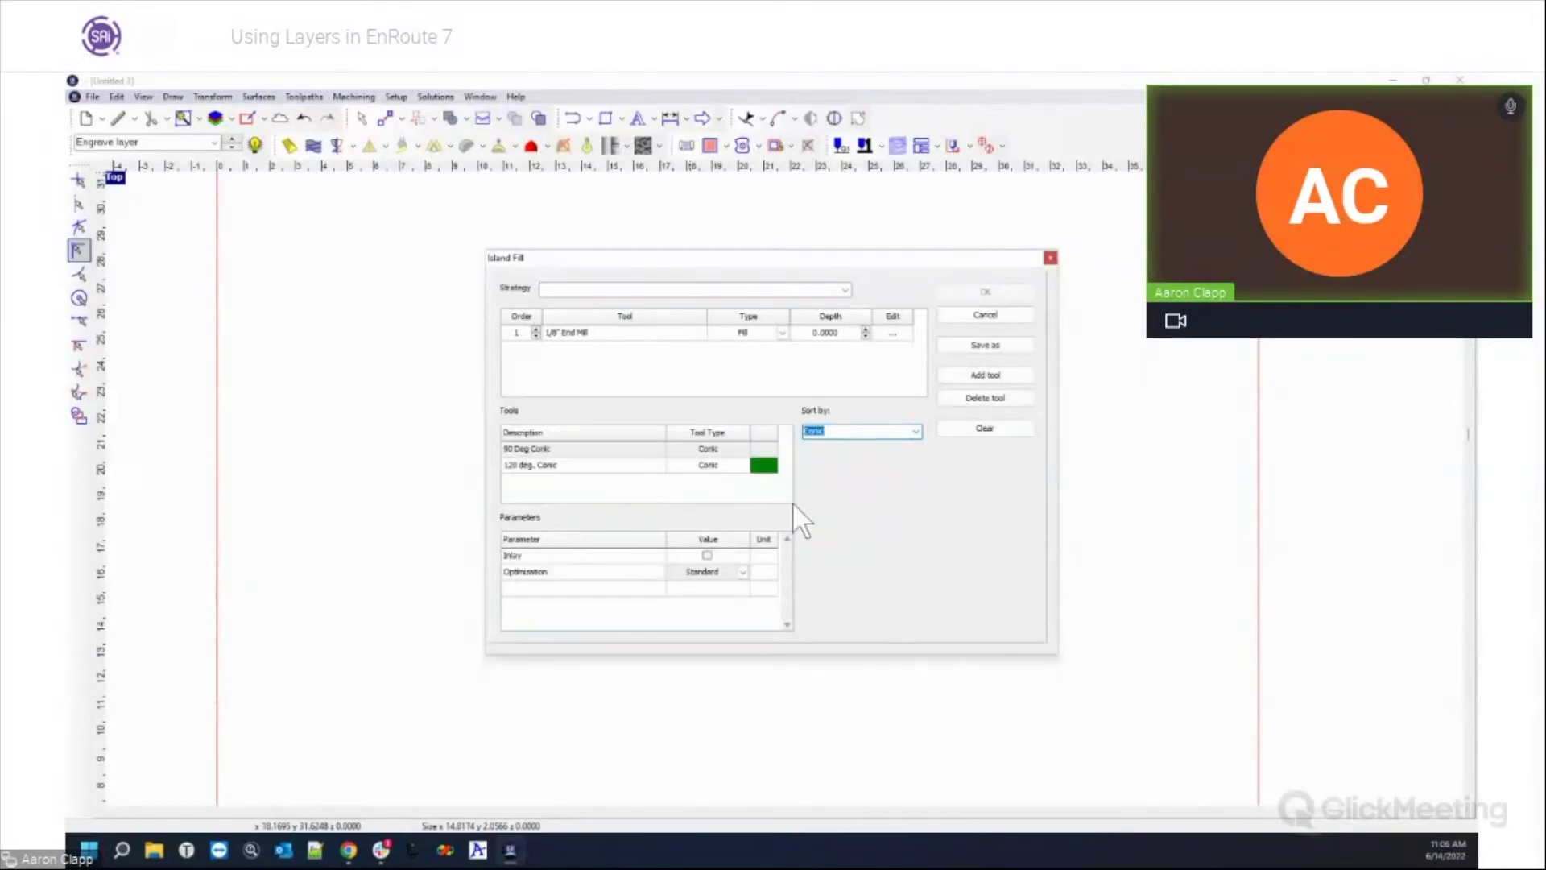
double_click(512, 448)
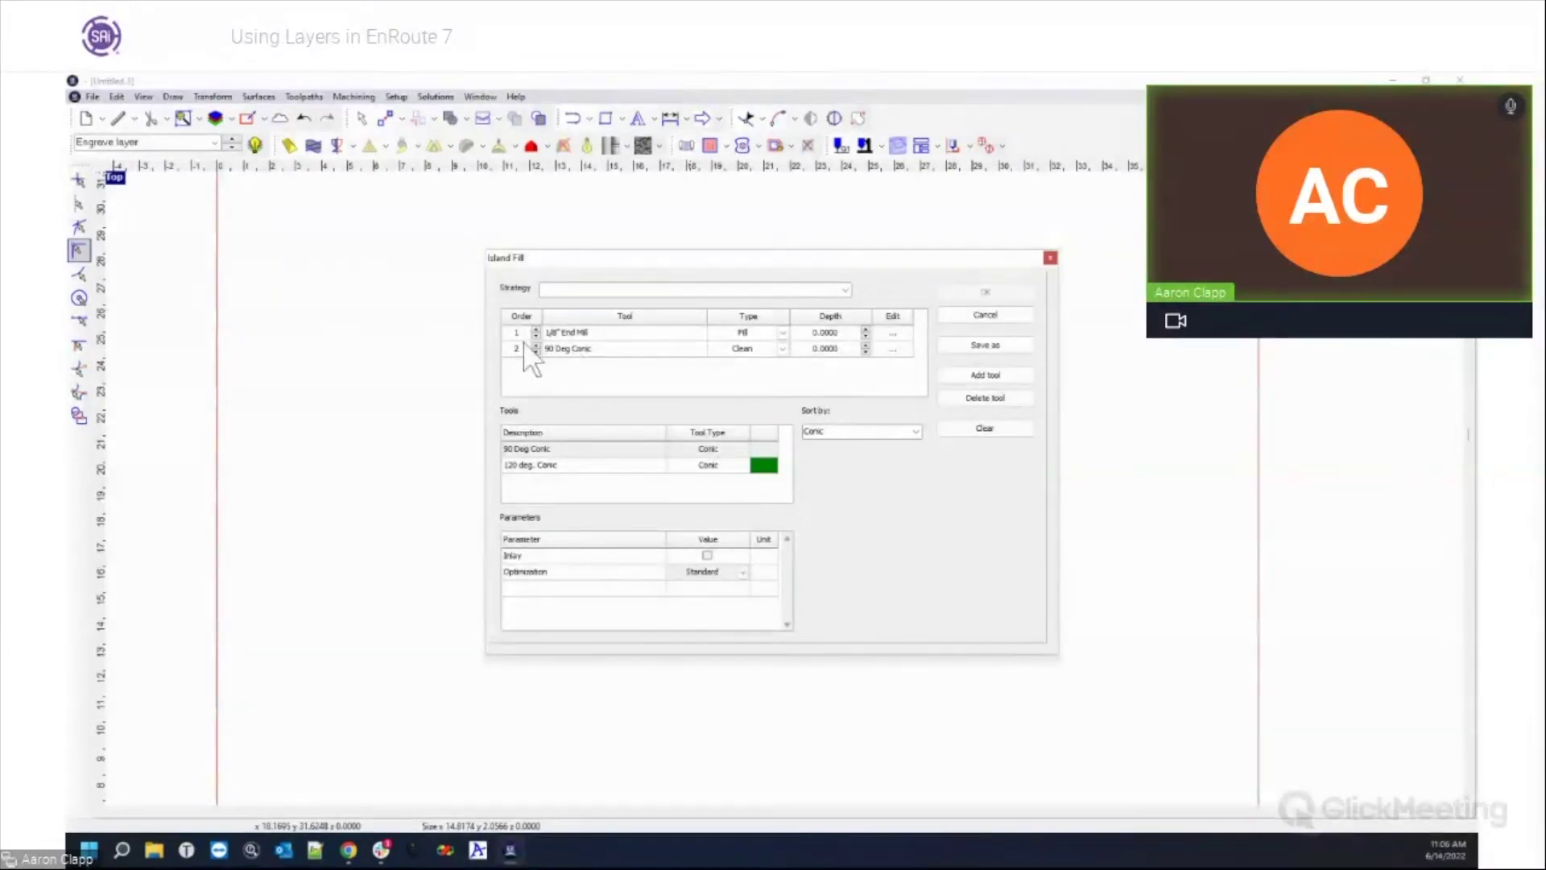
Step: Set the 1/8" End Mill's surface to 0.25 in and its final depth to 0.25 in
left_click(892, 333)
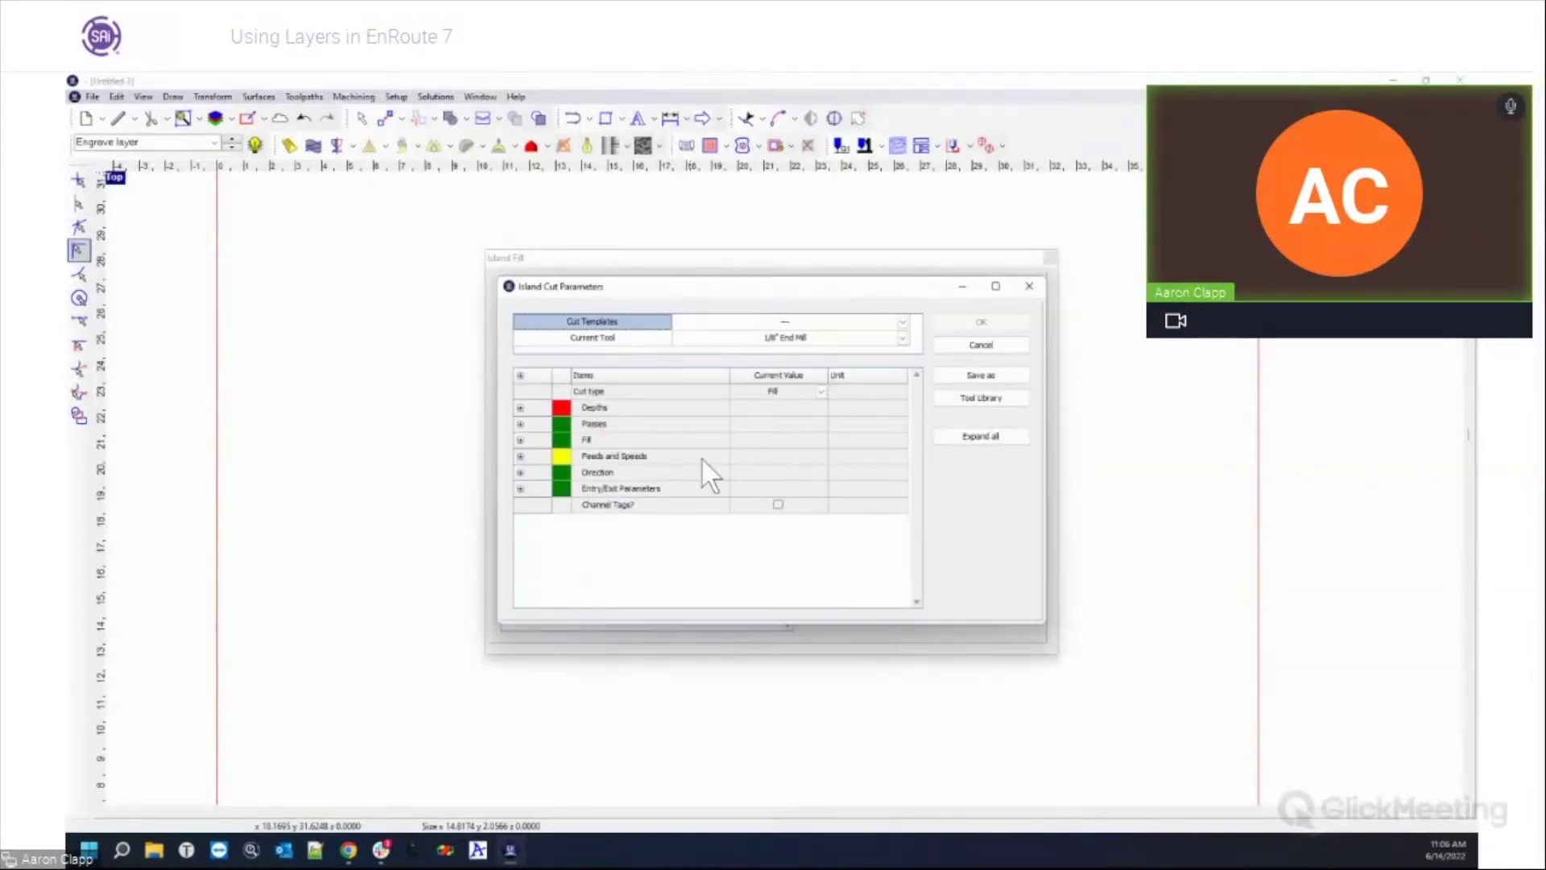
left_click(520, 407)
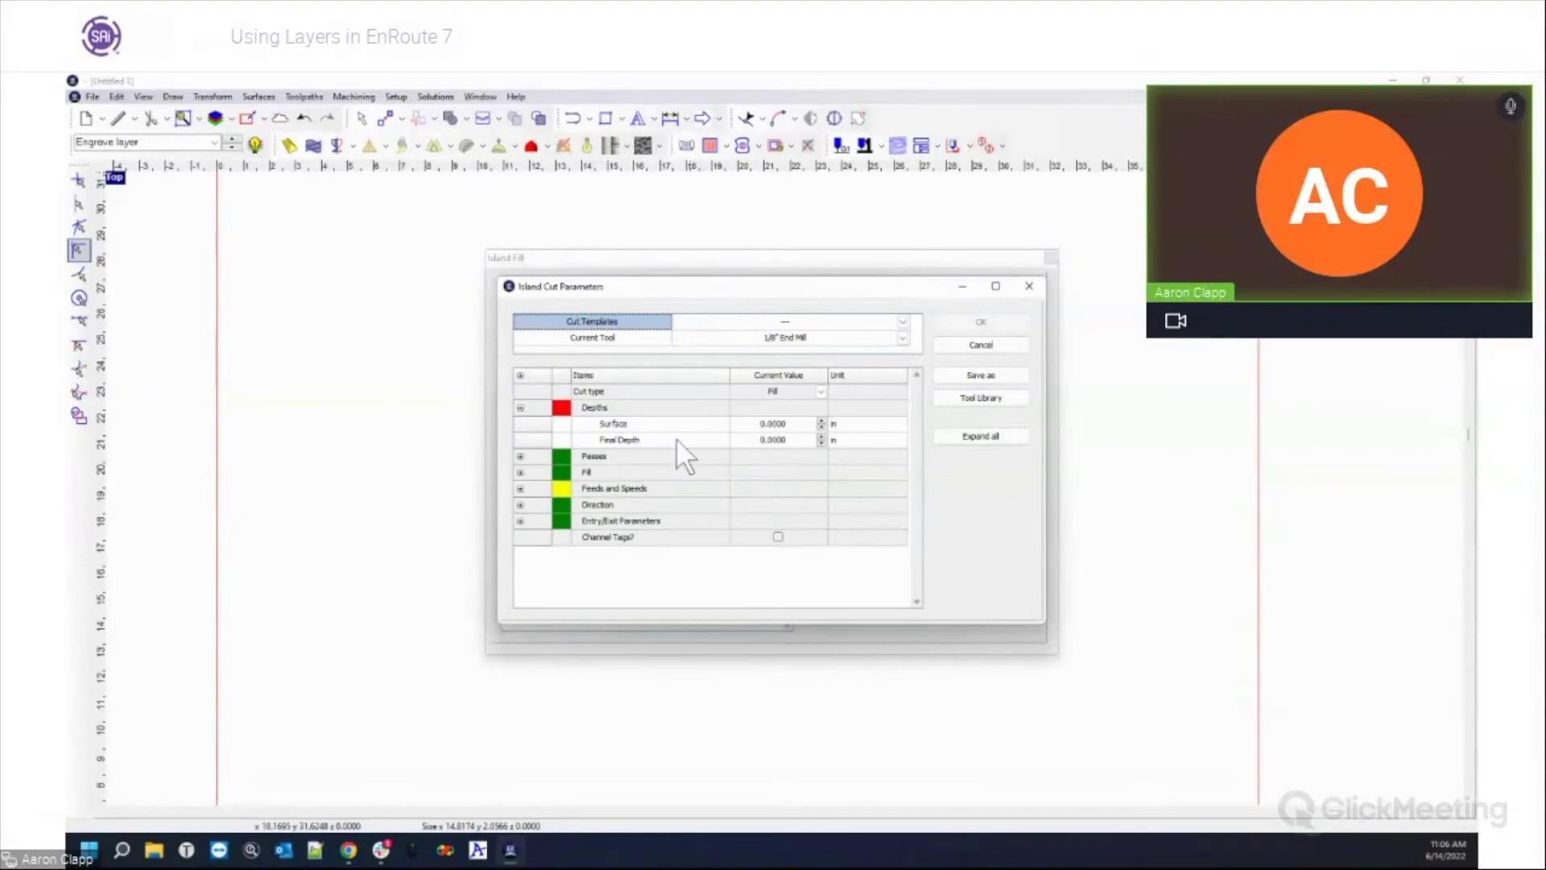
left_click(792, 424)
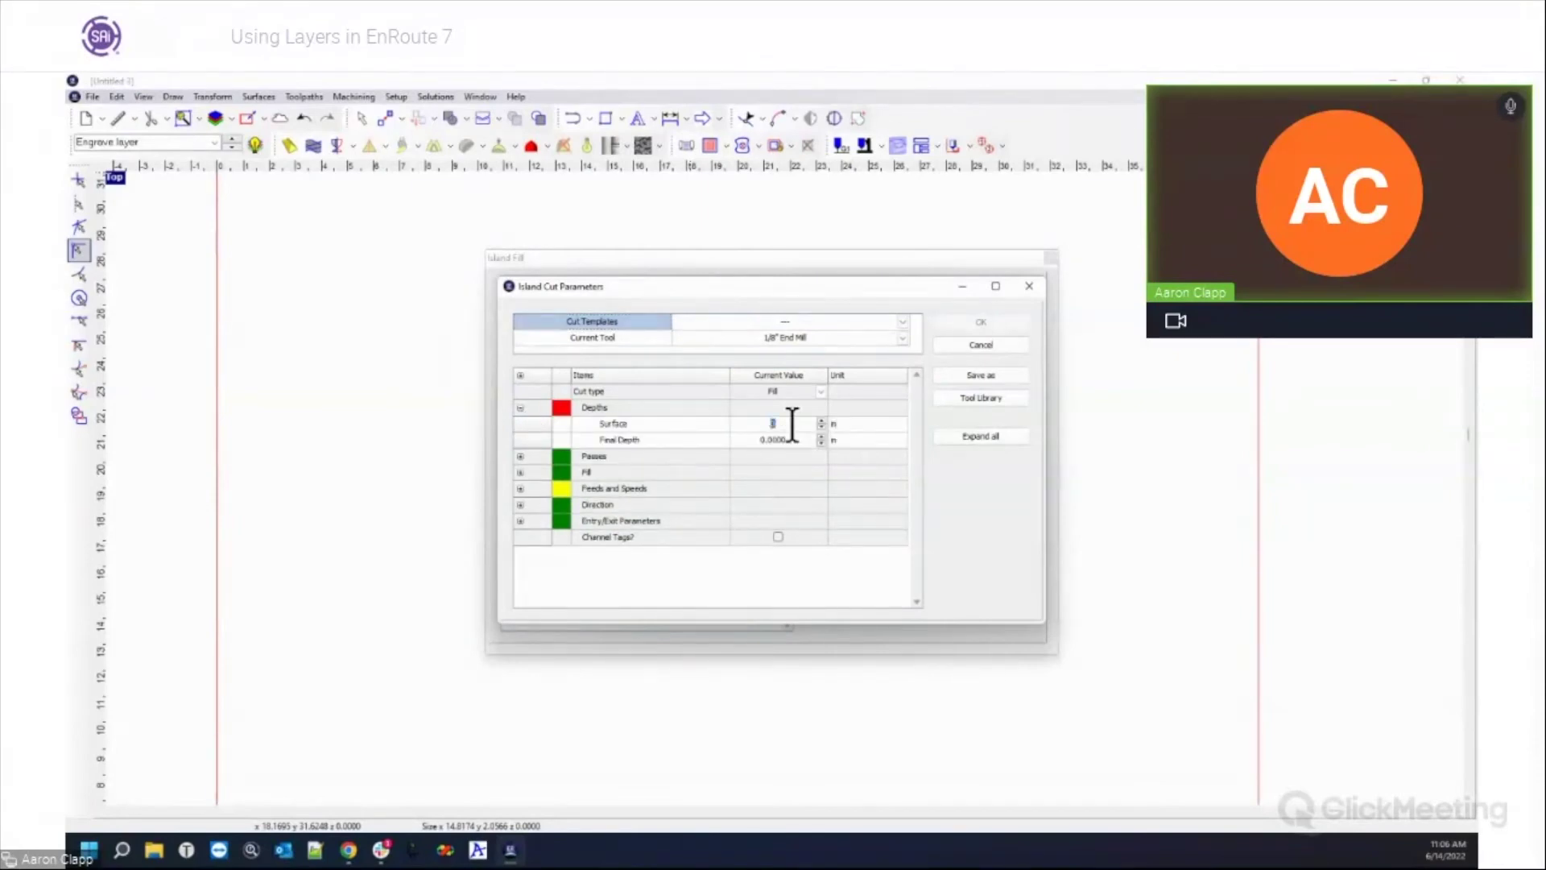
type(".25")
key("Return")
left_click(790, 439)
type(".")
key("Return")
left_click(968, 321)
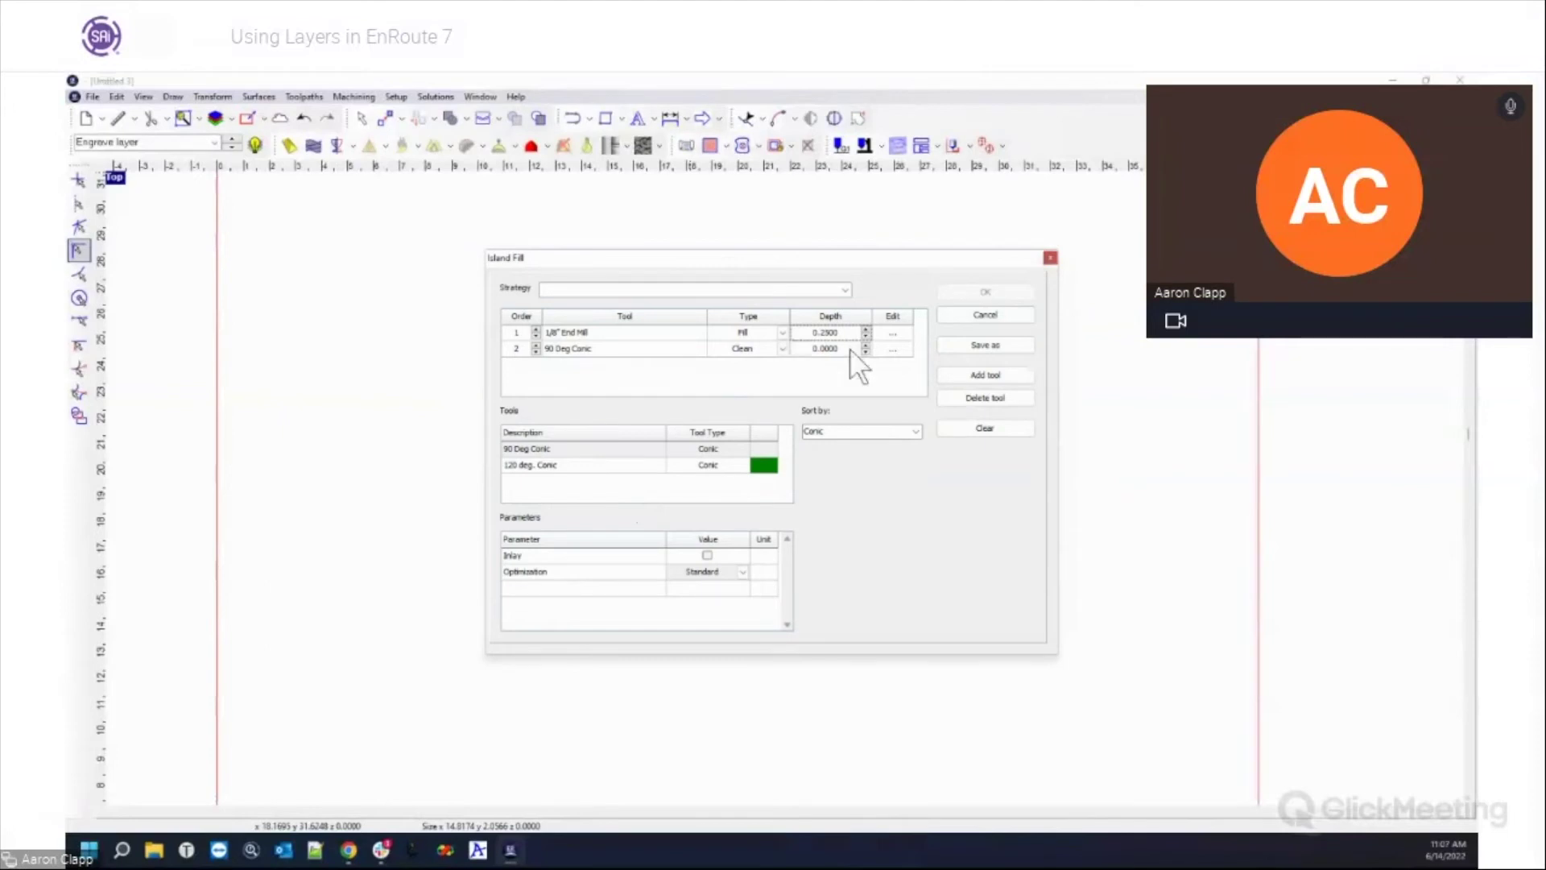
Step: Enable 3D toolpaths for the 90 Deg Conic, set its surface to 0.25 in, and apply the island fill to the lettering
left_click(892, 349)
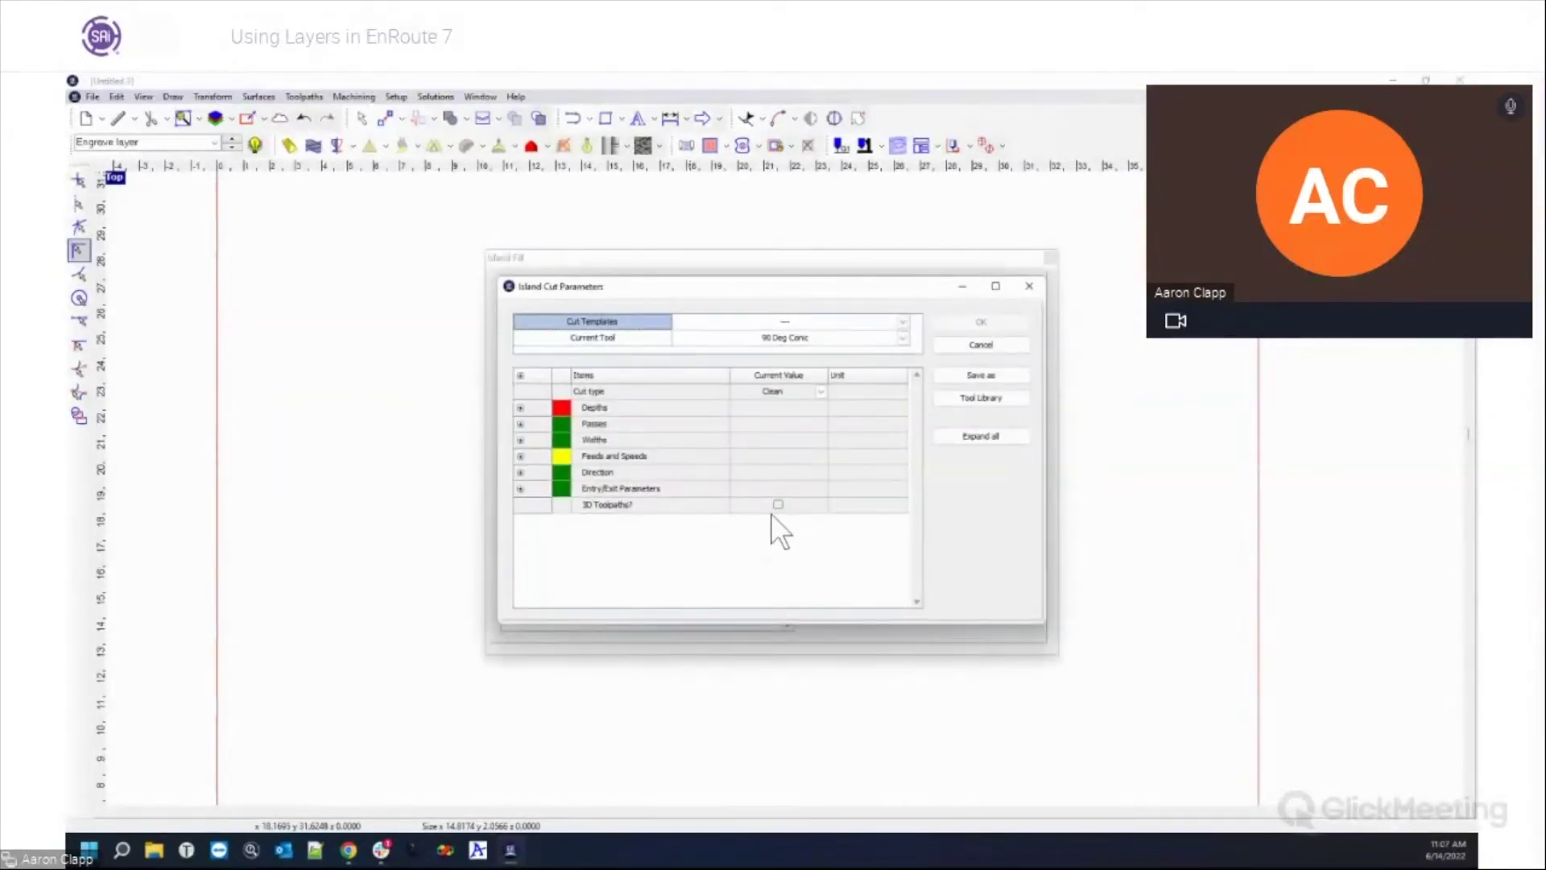
left_click(778, 504)
left_click(520, 408)
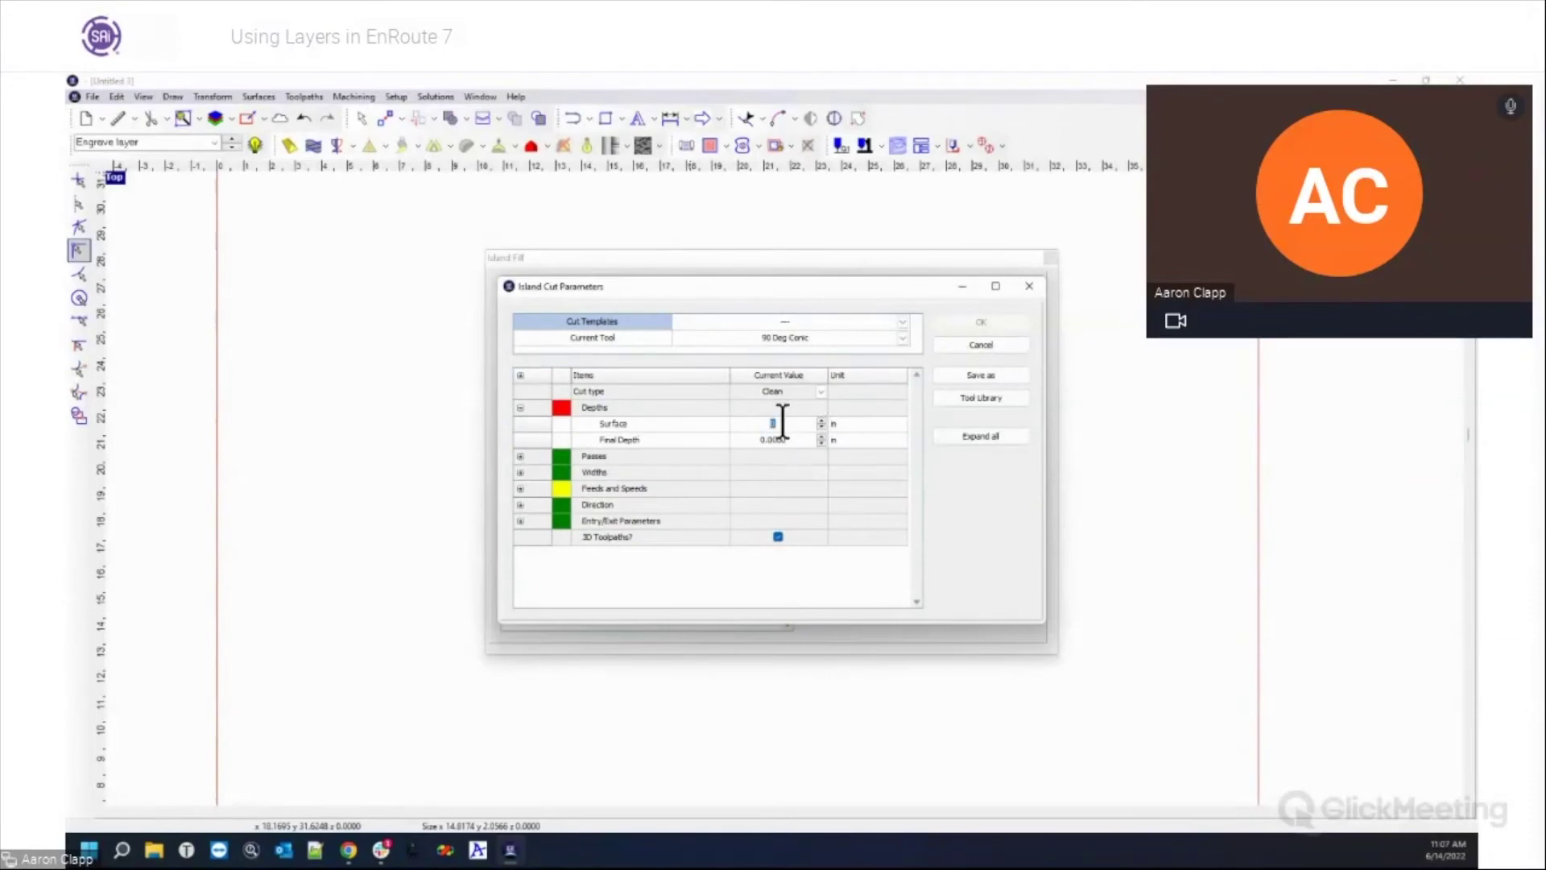
key("BackSpace")
type(".25")
key("Tab")
left_click(965, 325)
left_click(990, 295)
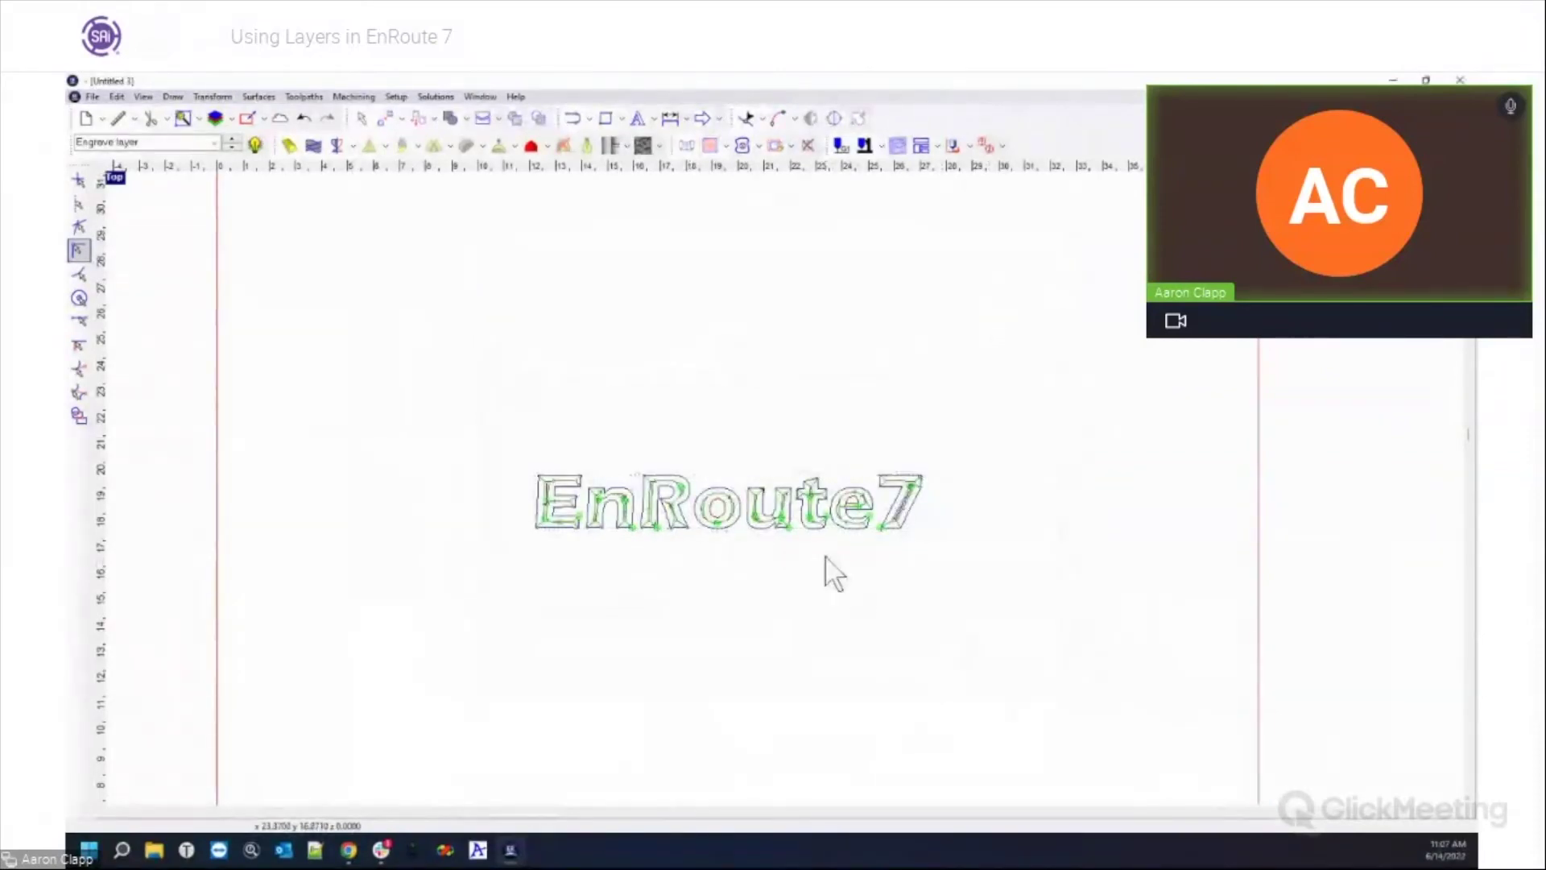
Step: Examine the lettering's engraving toolpaths up close and compare them with the toolpaths of all layers displayed together
scroll(835, 573, "up", 2)
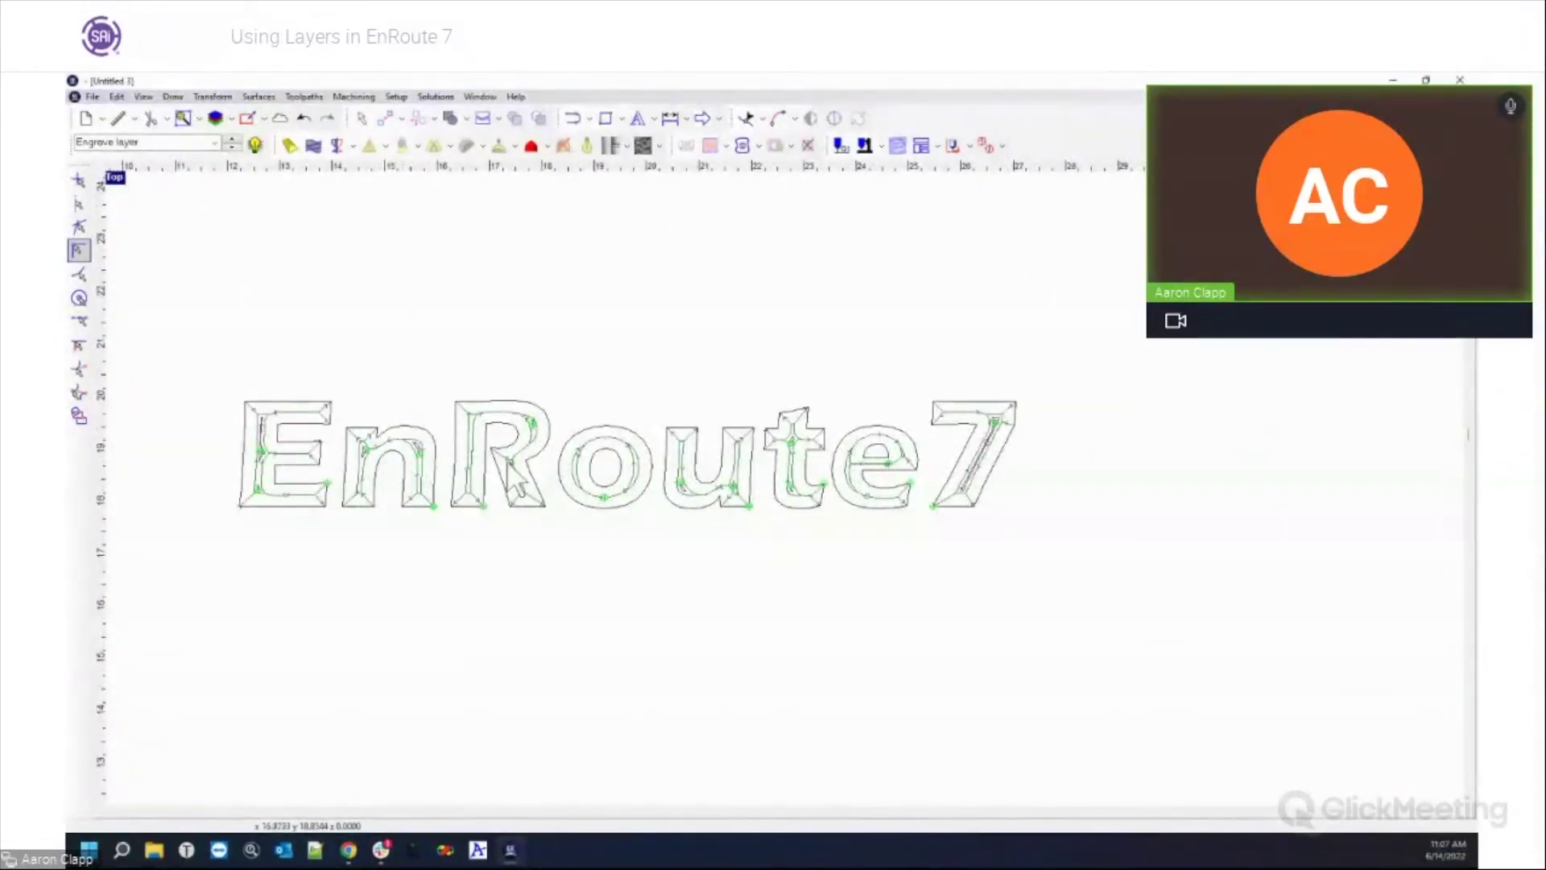
scroll(1002, 445, "up", 3)
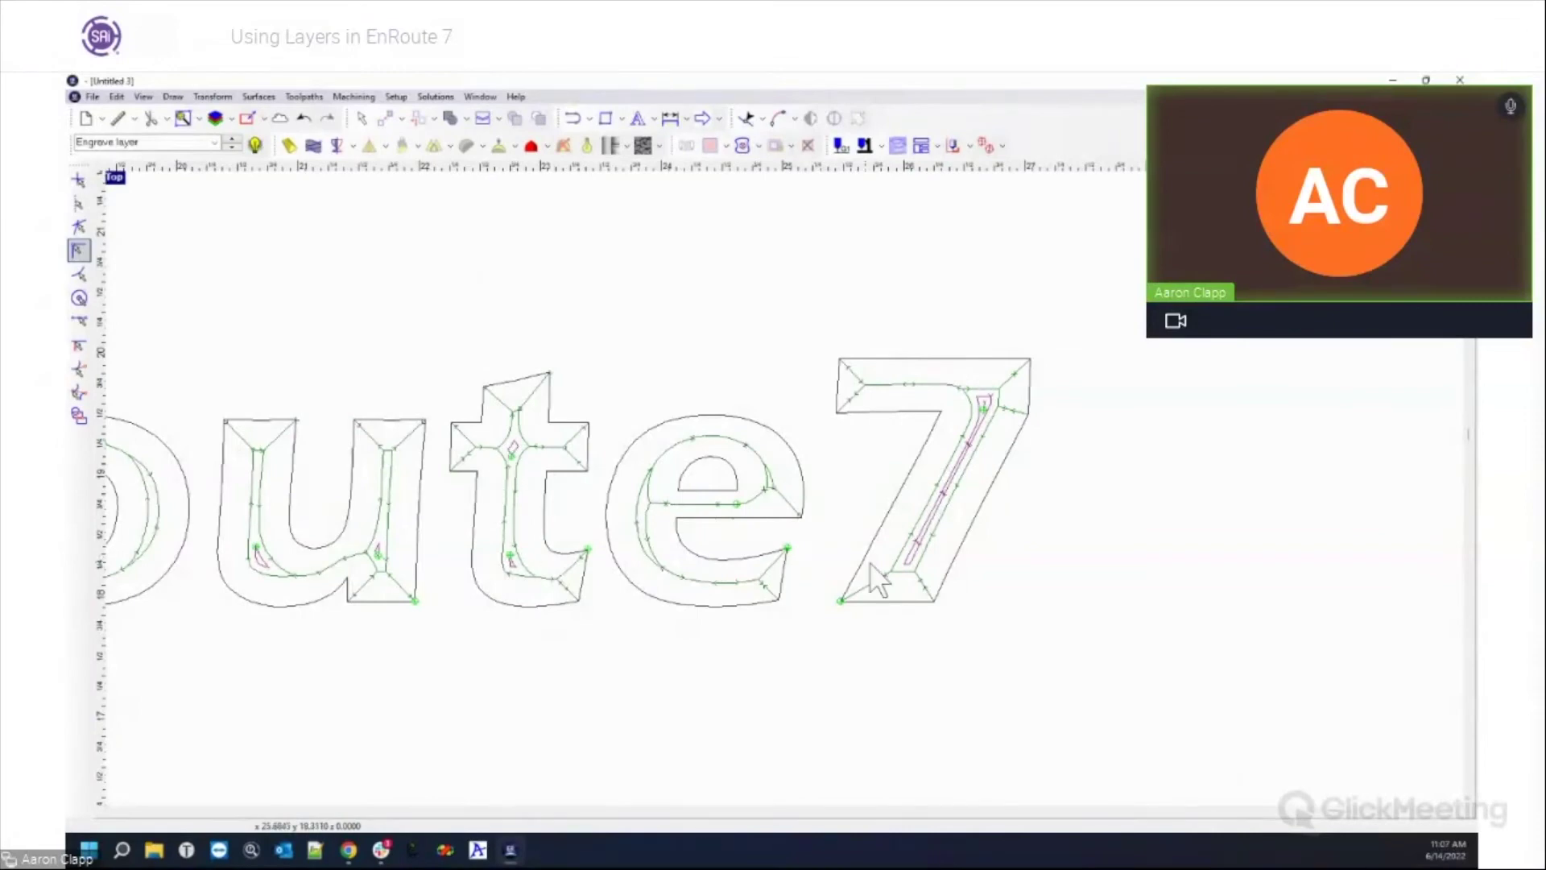
scroll(878, 579, "down", 5)
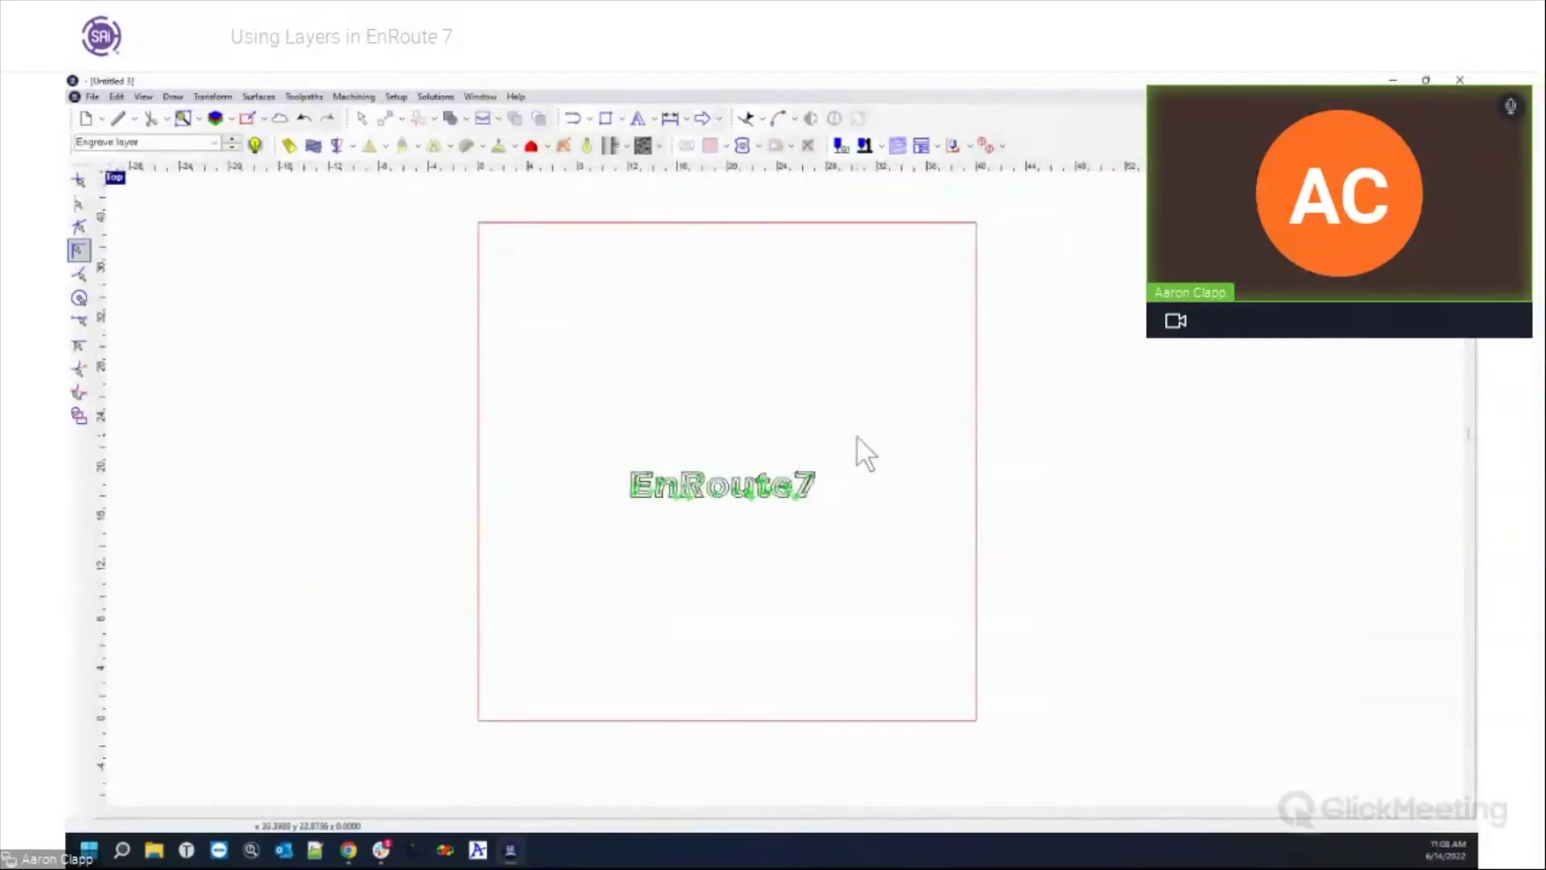
left_click(256, 146)
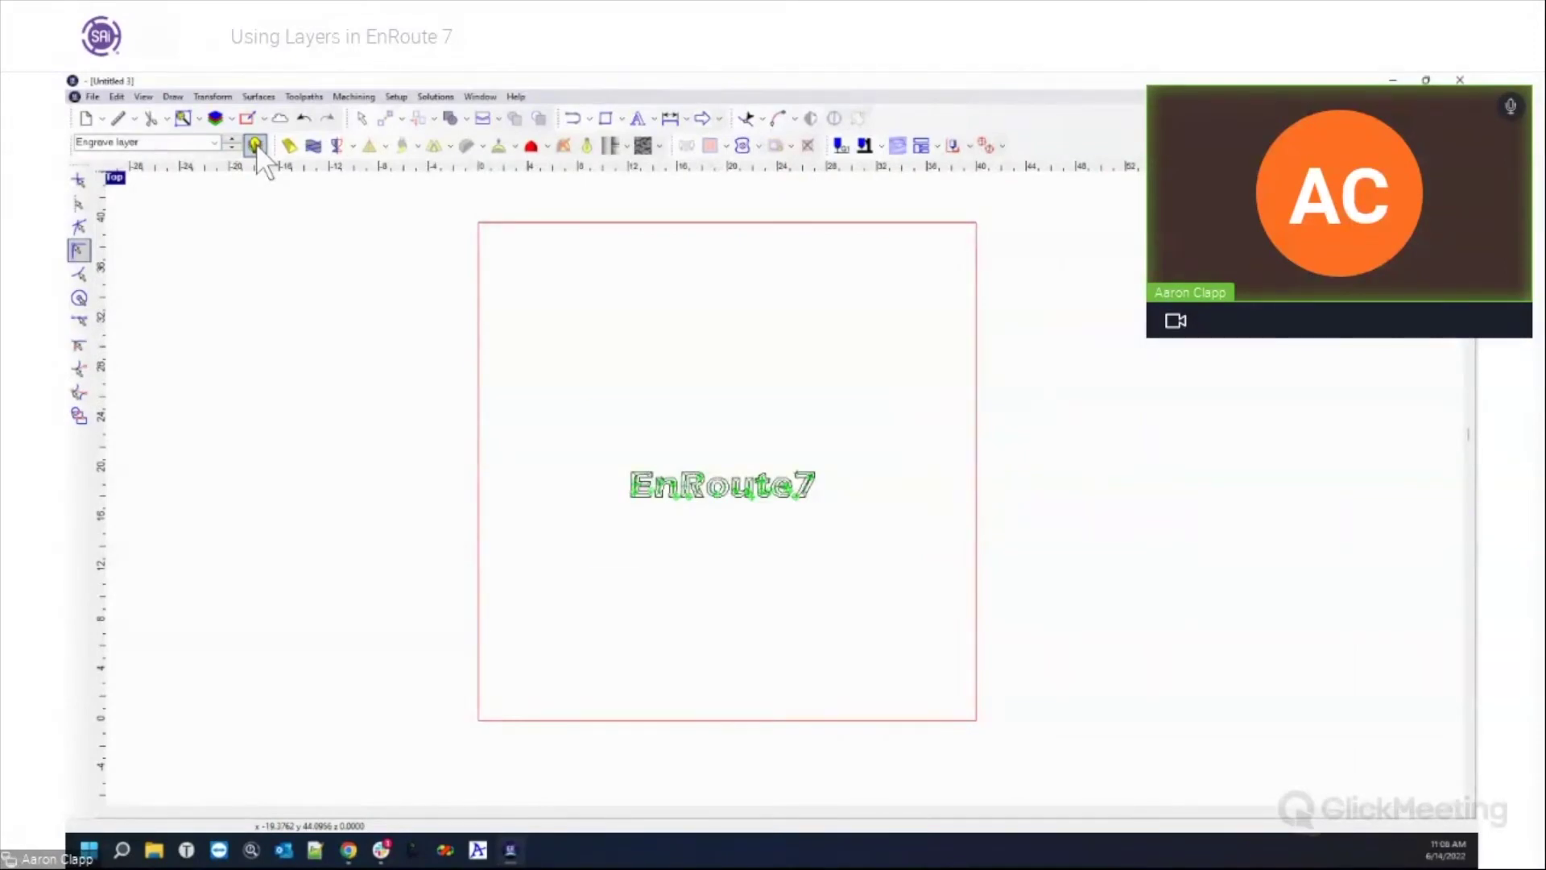
scroll(727, 531, "up", 5)
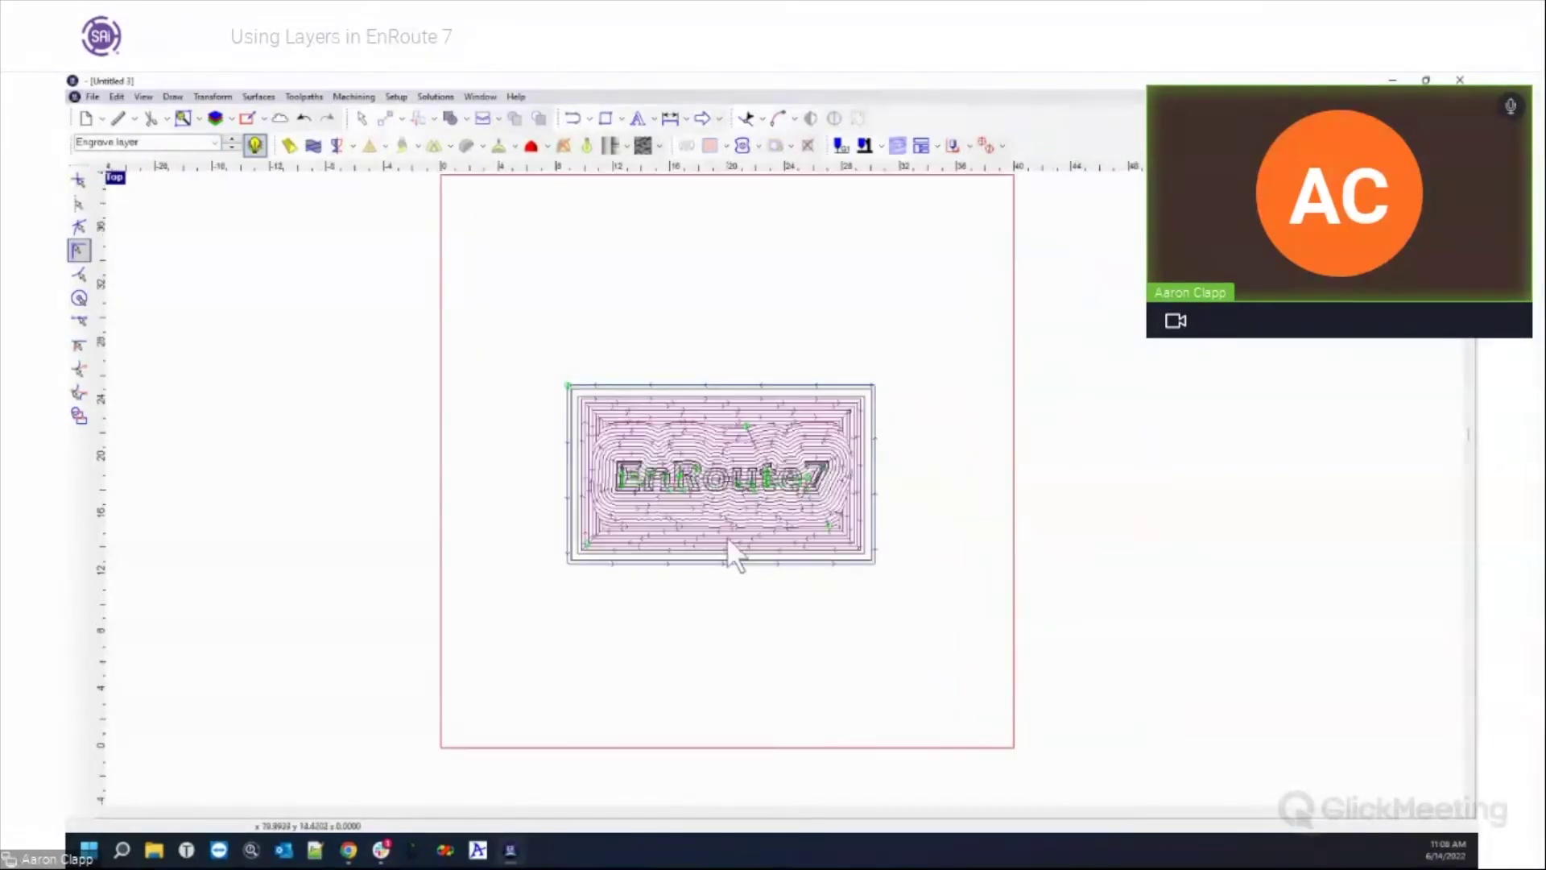
scroll(698, 385, "down", 2)
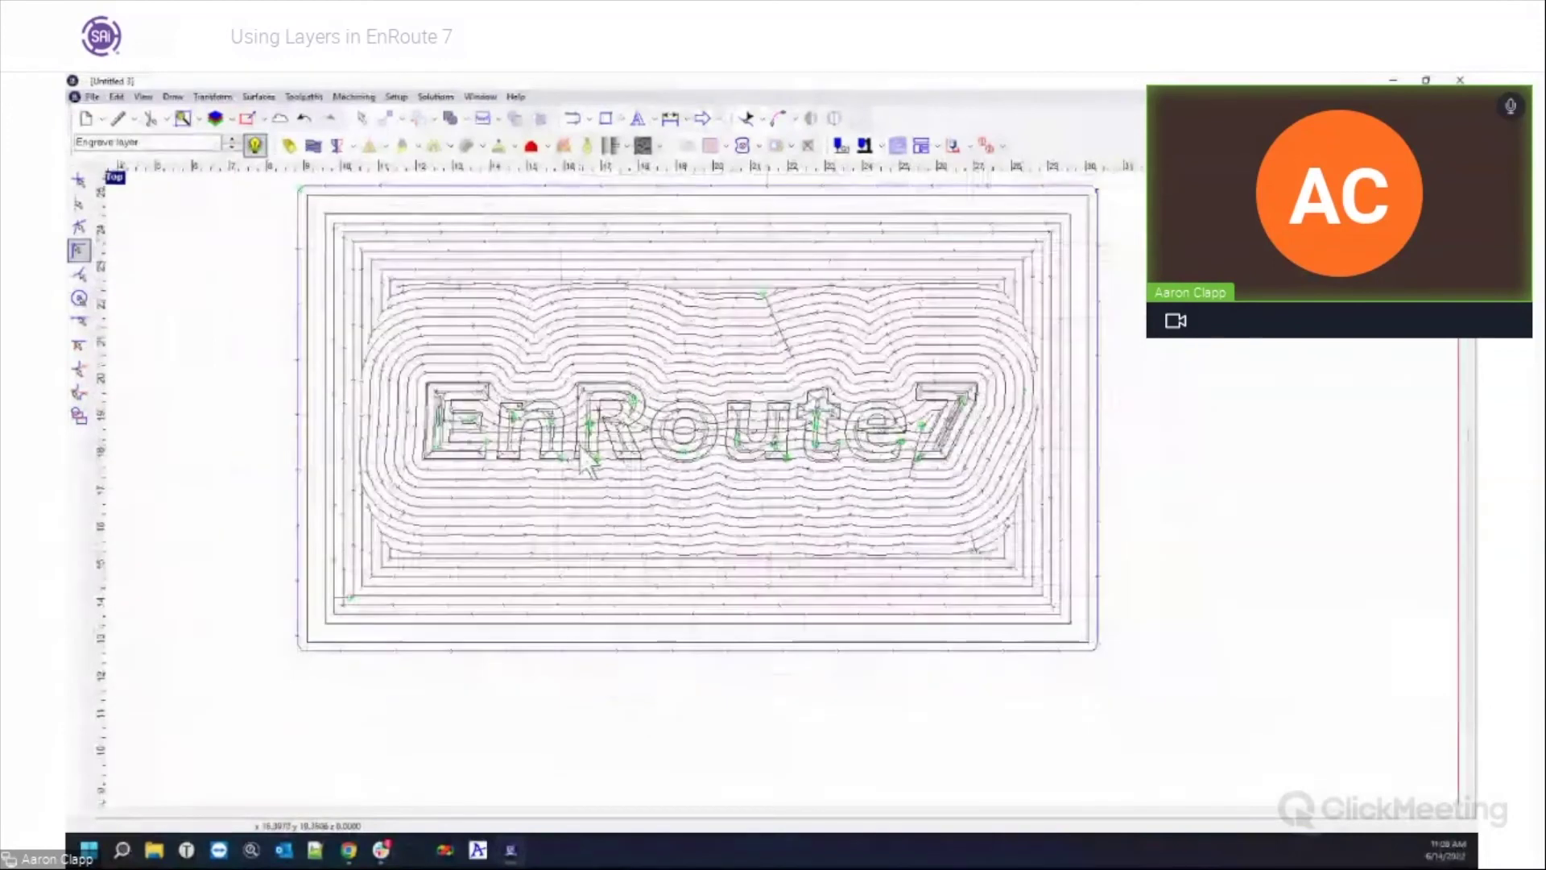
Step: Display only the current layer and review Center Cut down, Island fill cut down and Engrave layer one by one
left_click(255, 146)
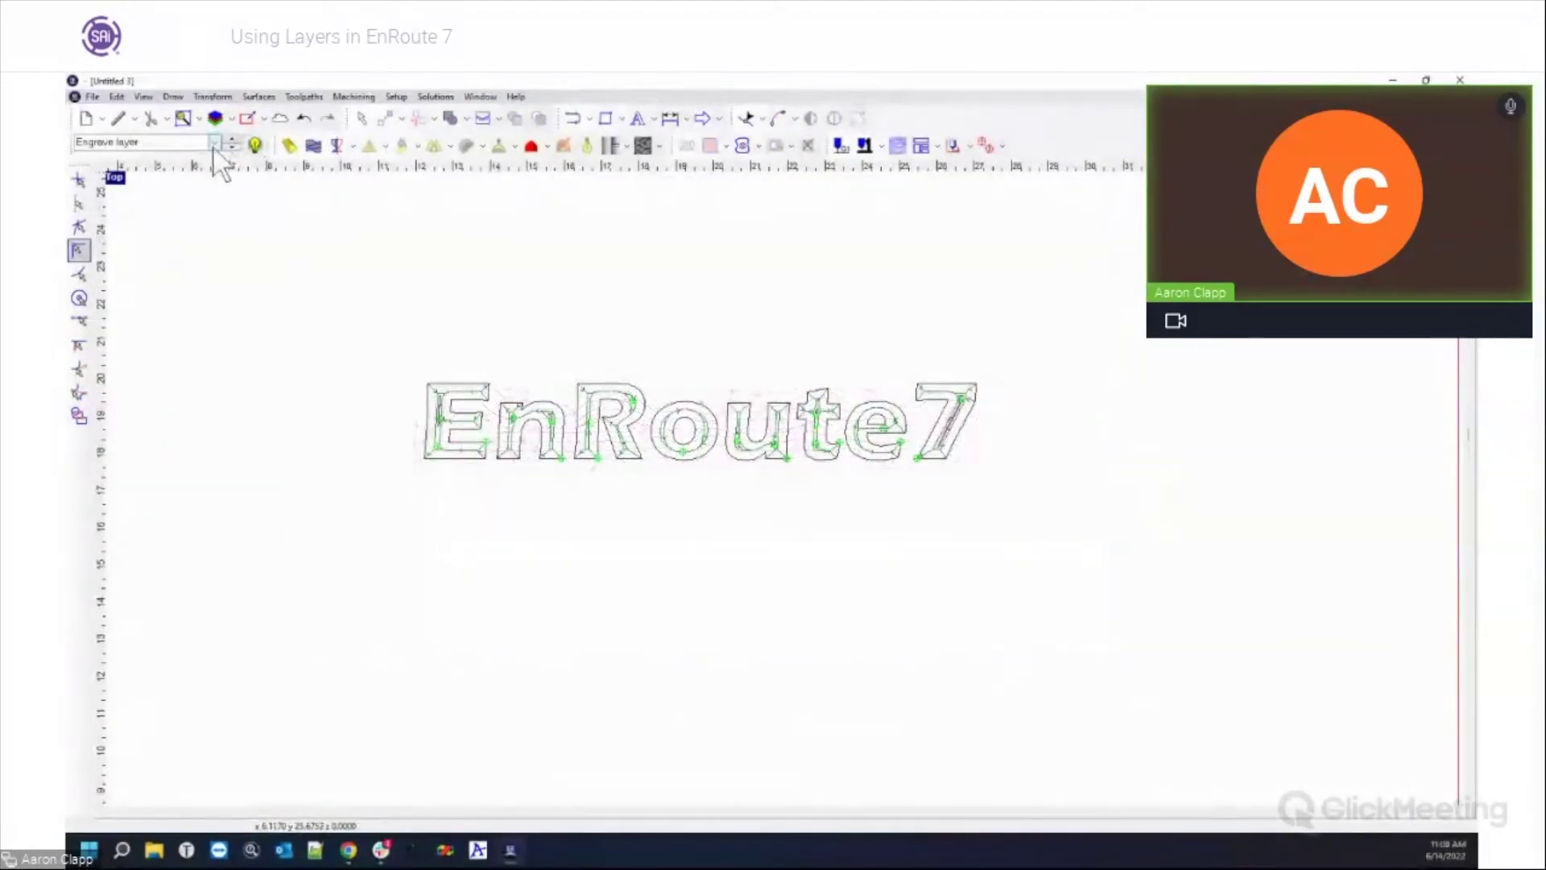
left_click(215, 143)
left_click(201, 191)
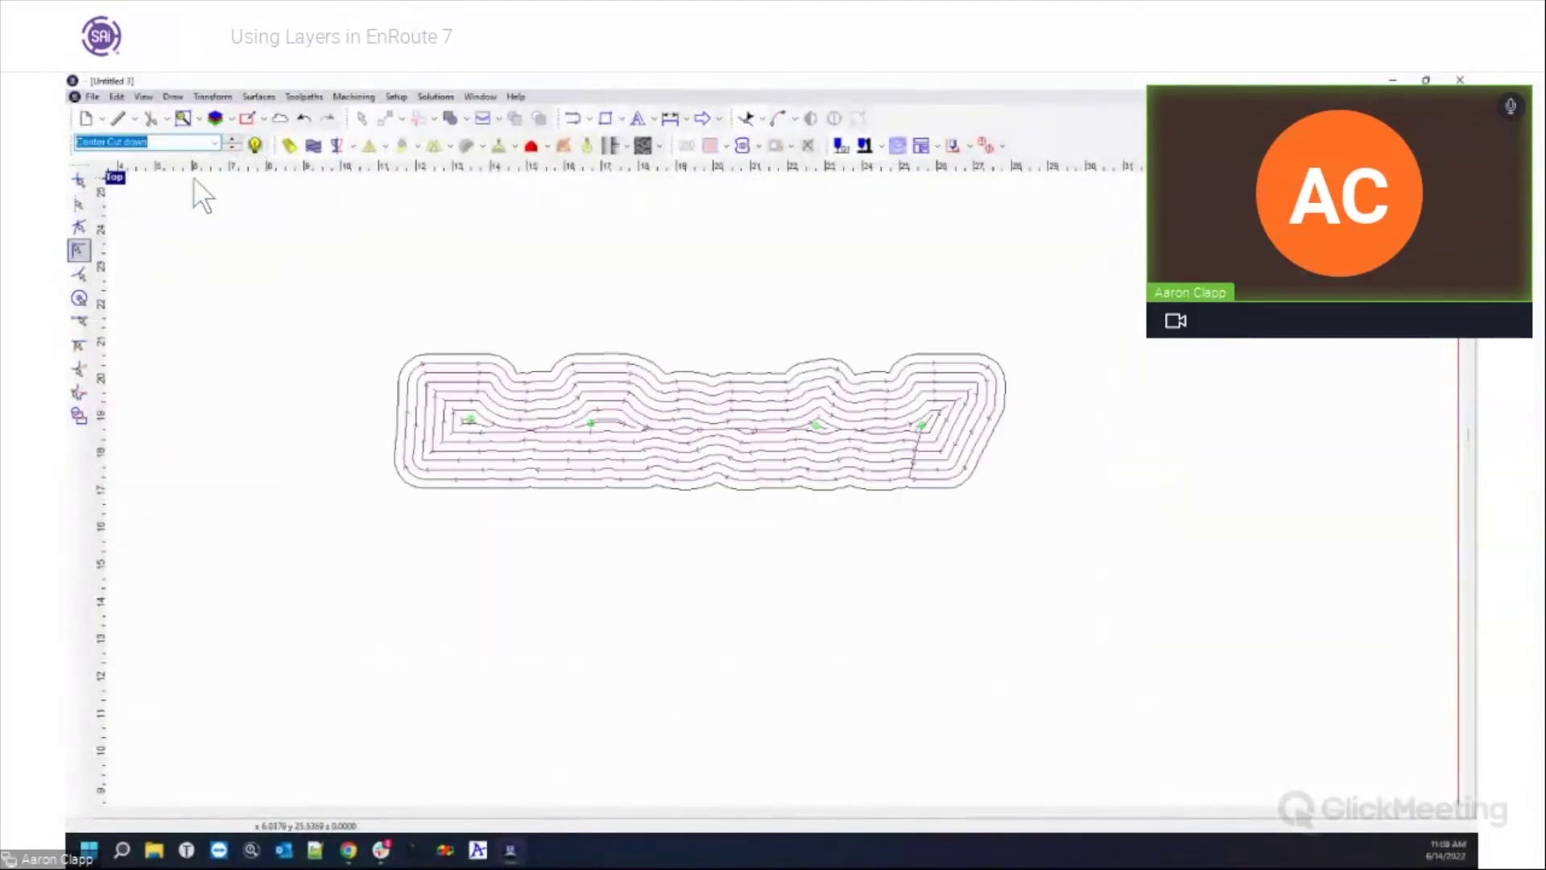
left_click(214, 141)
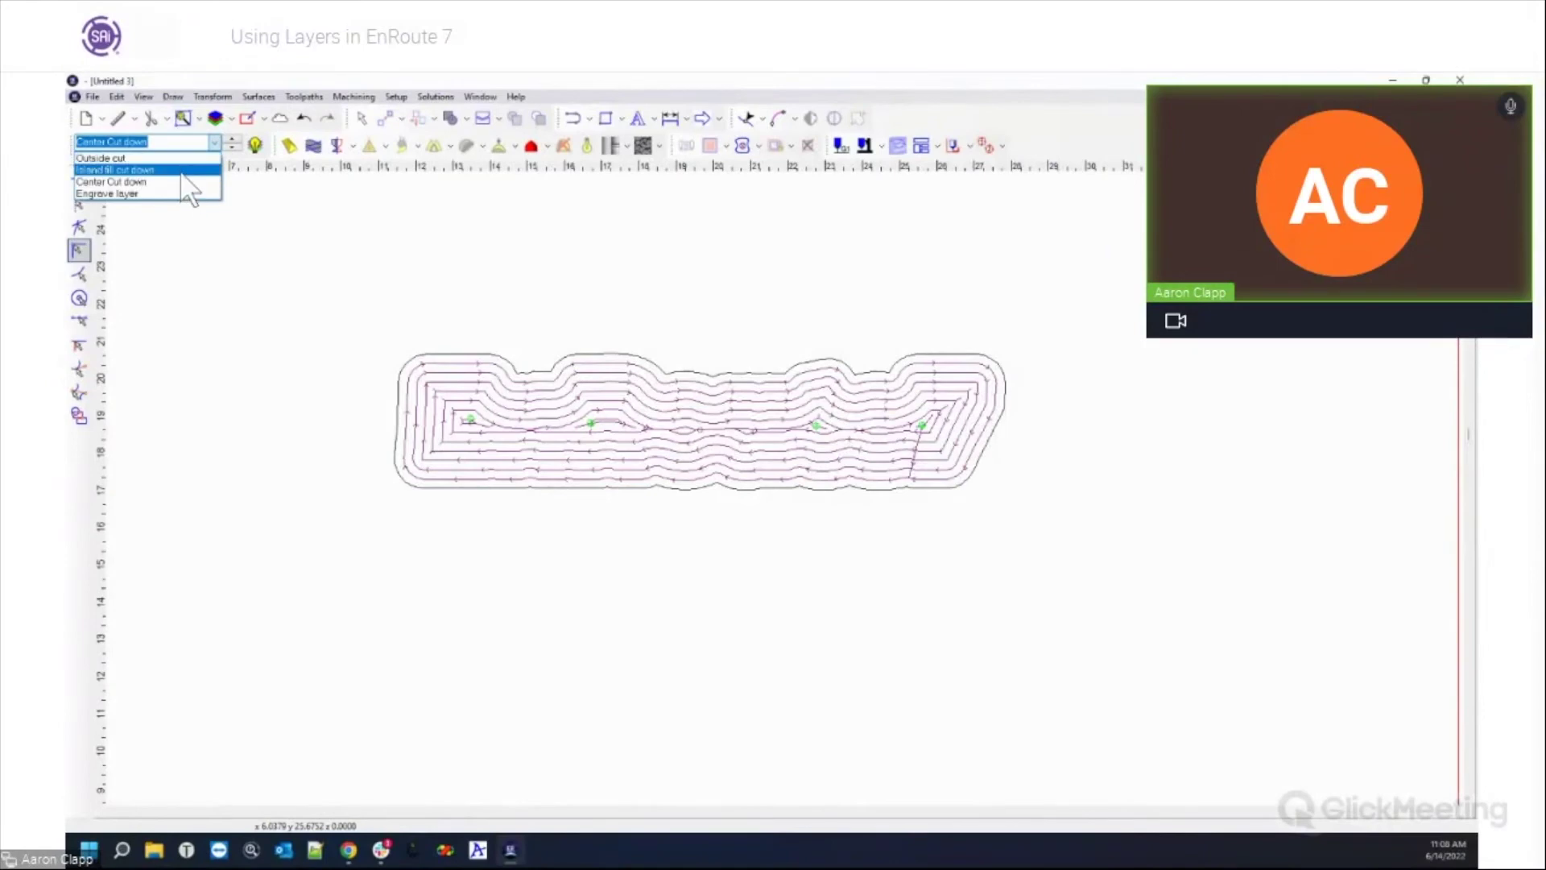
left_click(184, 170)
left_click(215, 141)
left_click(161, 194)
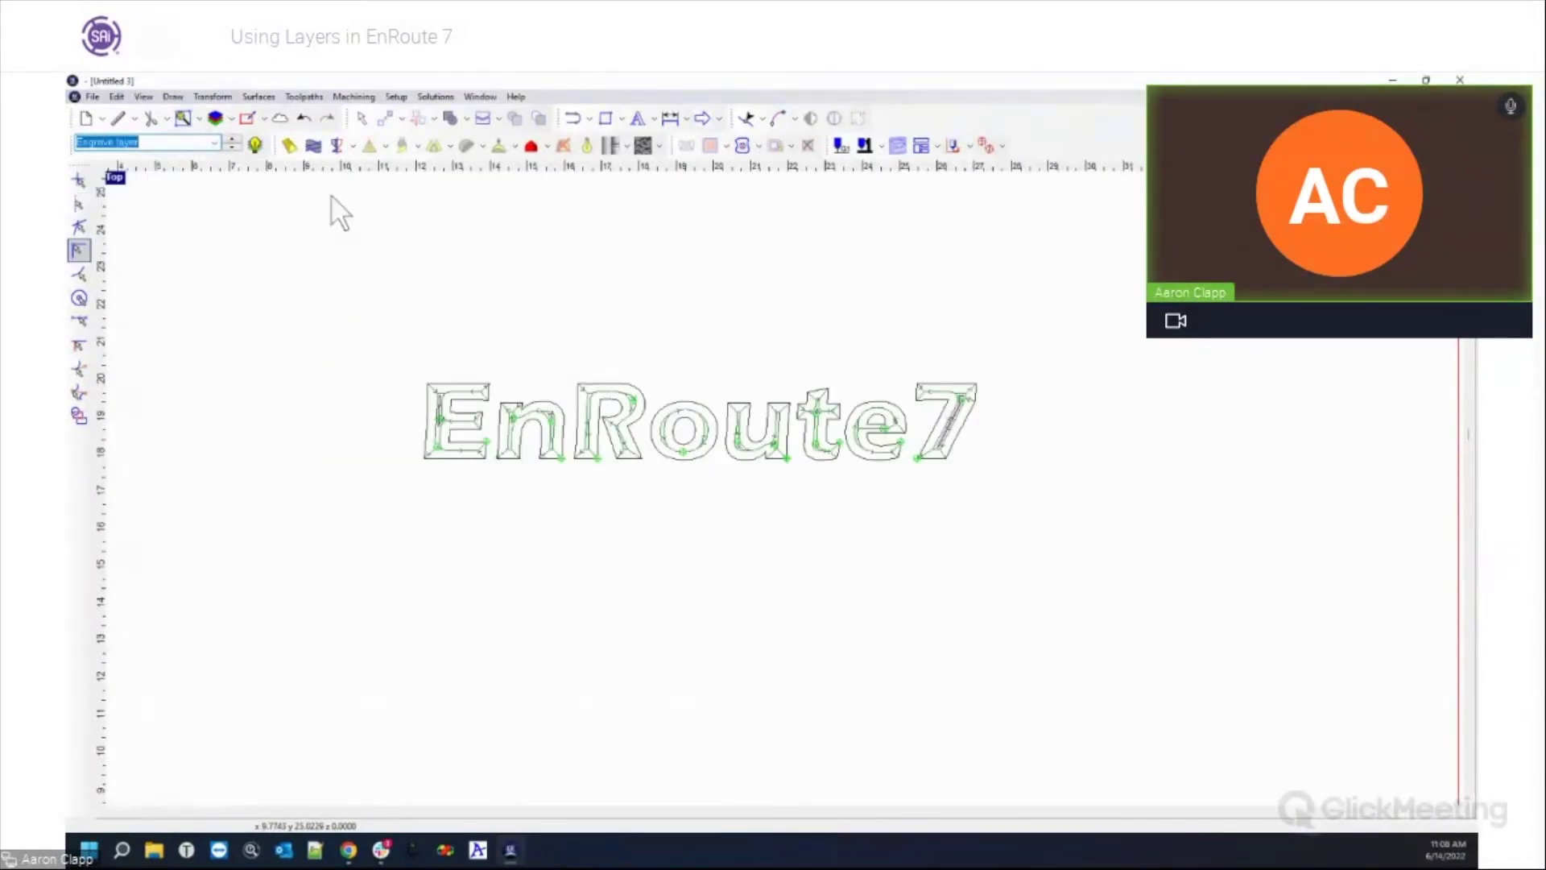
Step: Display all layers, select the whole sign and simulate its toolpaths in 3D at a resolution of 48 dpi
left_click(257, 146)
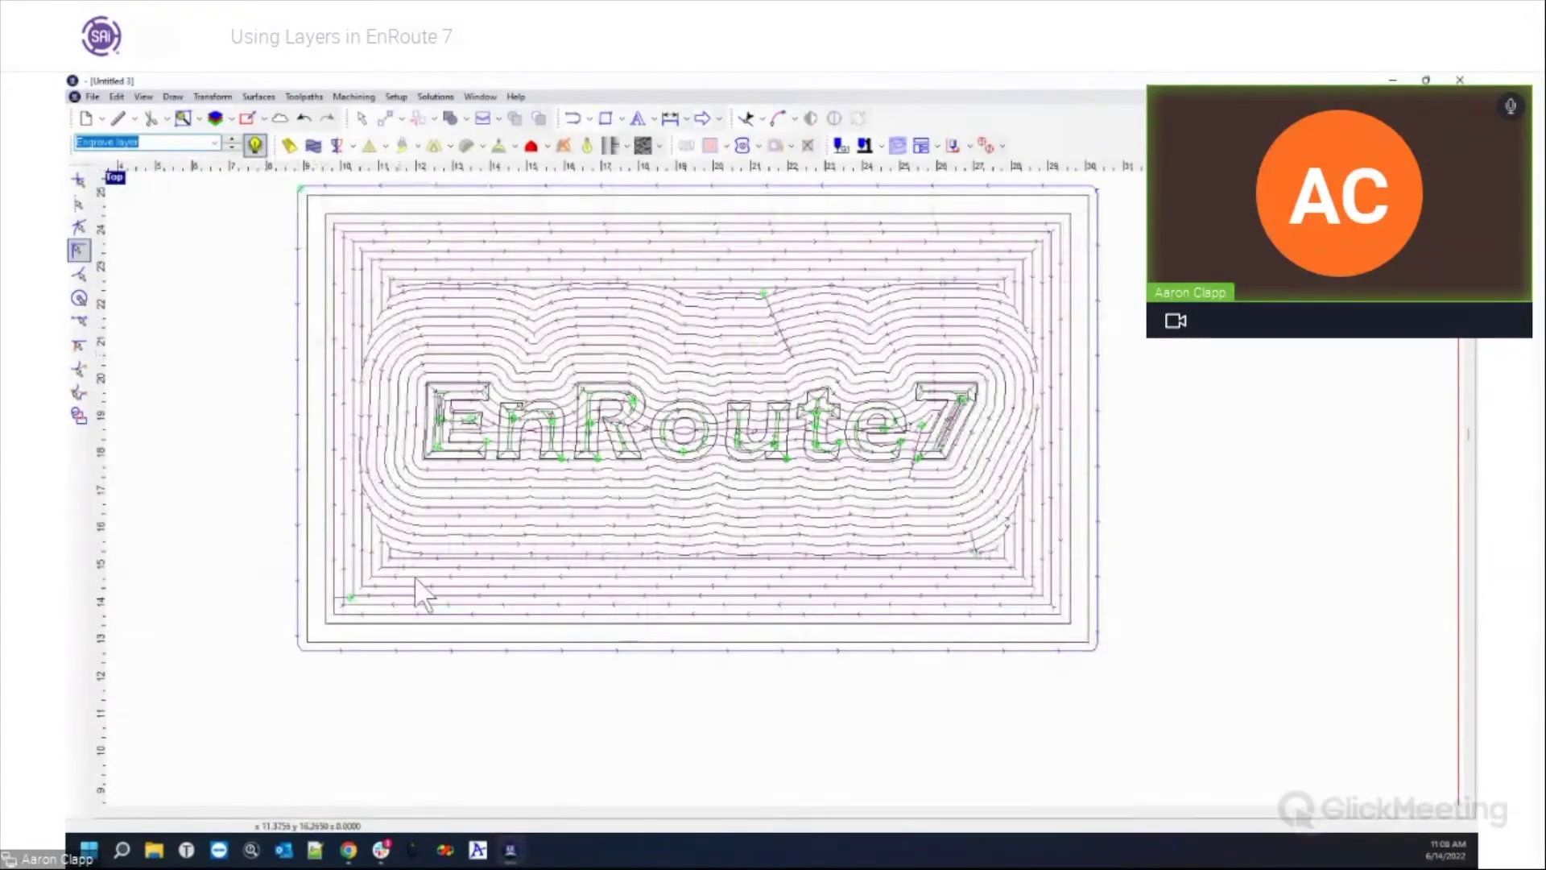
scroll(423, 636, "down", 2)
left_click_drag(312, 333, 852, 669)
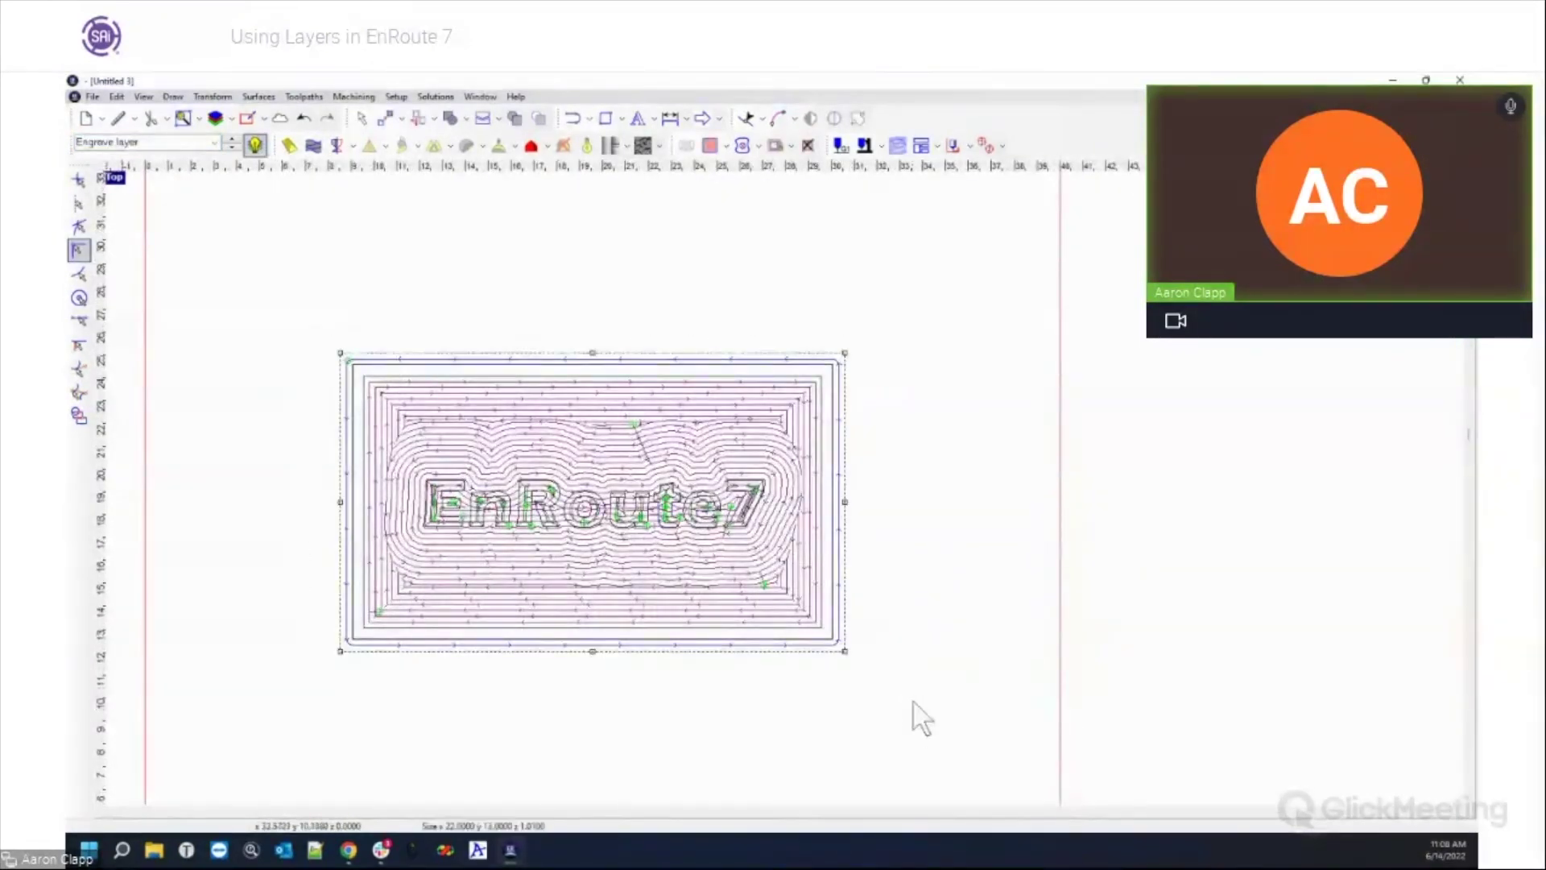
scroll(915, 718, "down", 1)
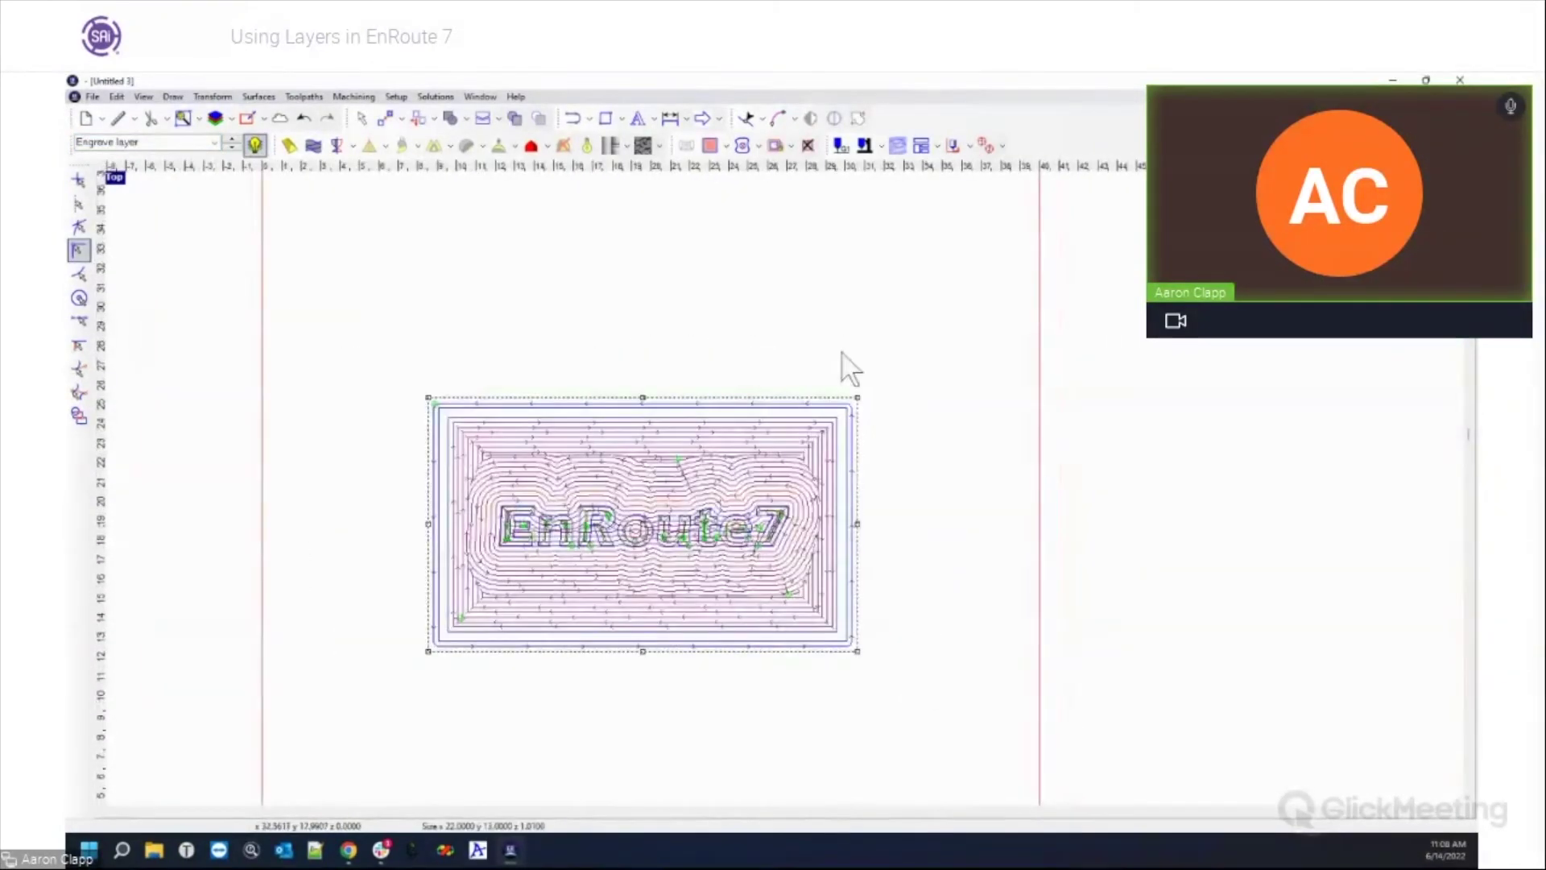
left_click(227, 94)
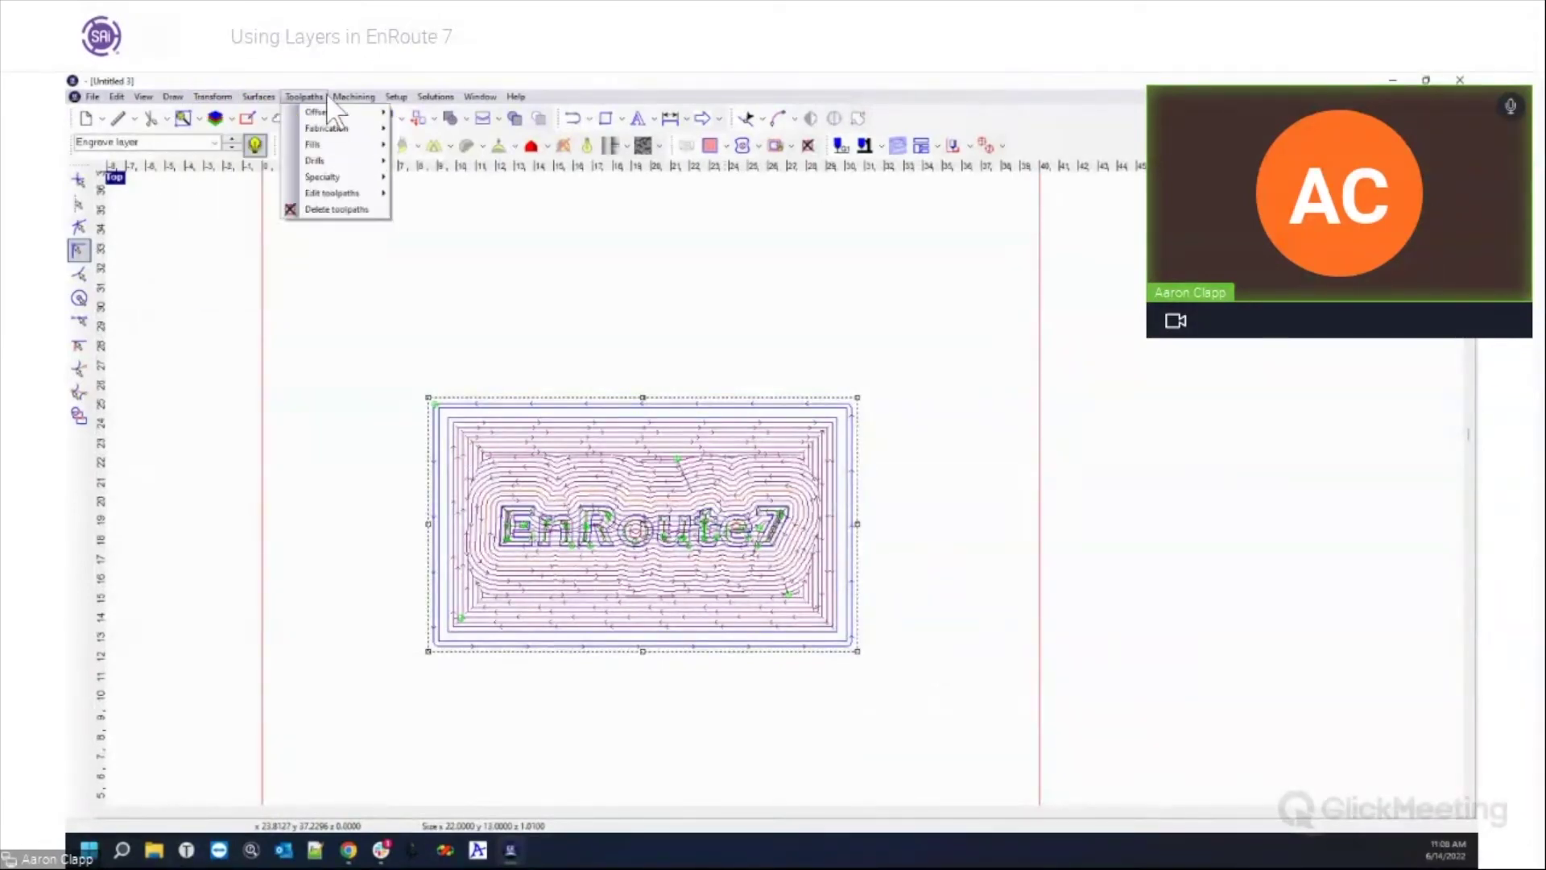
mouse_move(334, 96)
left_click(358, 247)
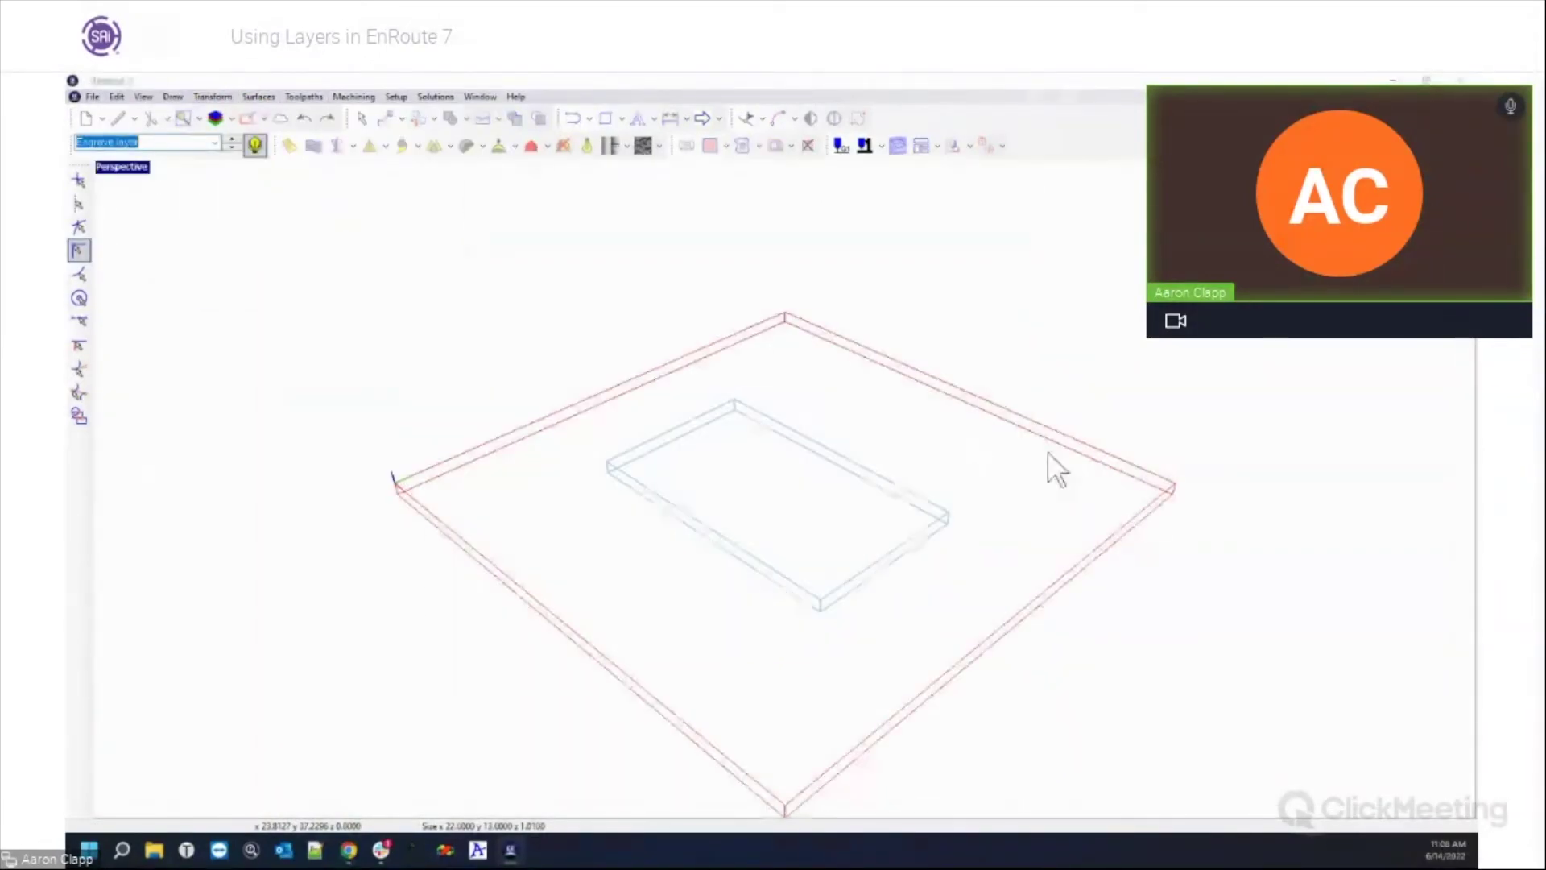
left_click_drag(708, 352, 714, 347)
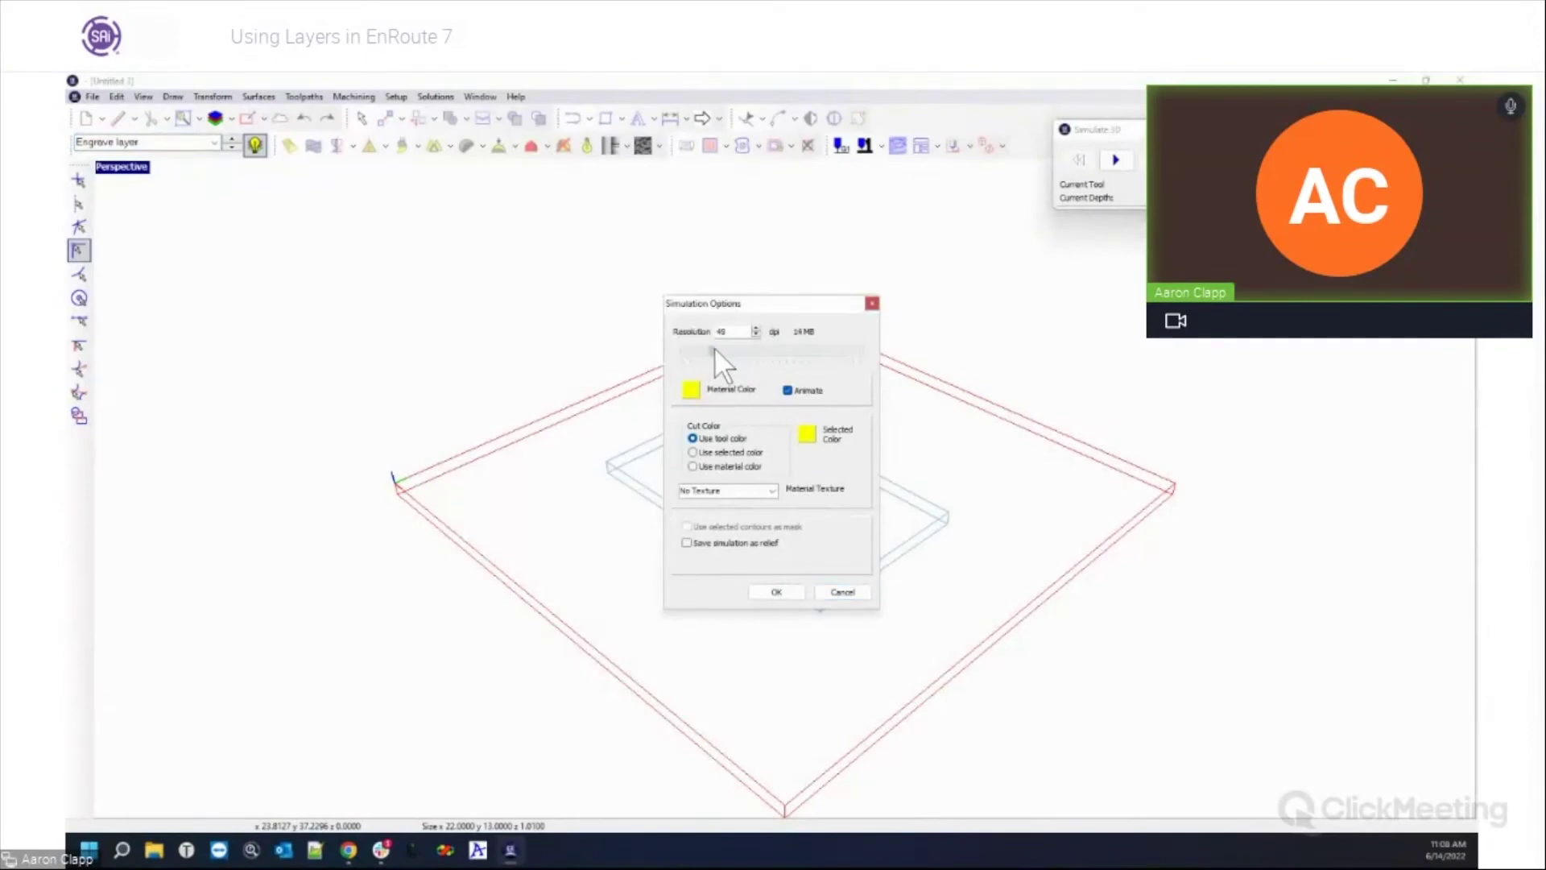
left_click(769, 591)
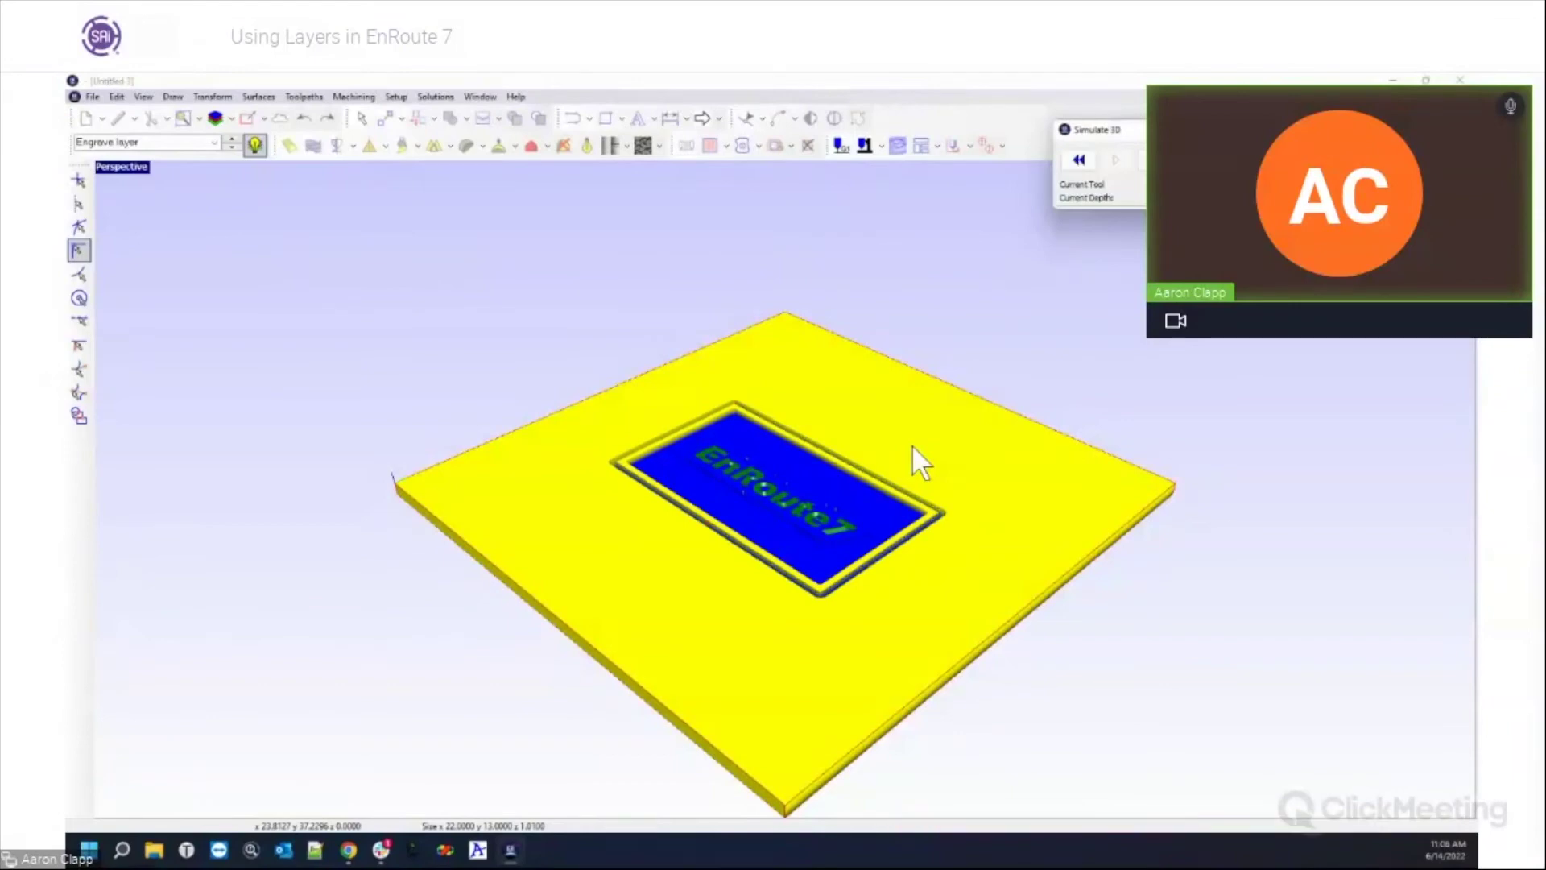
Step: Examine the simulated lettering and the surrounding cleared area up close, checking for material left between the layers' toolpaths
scroll(775, 481, "up", 5)
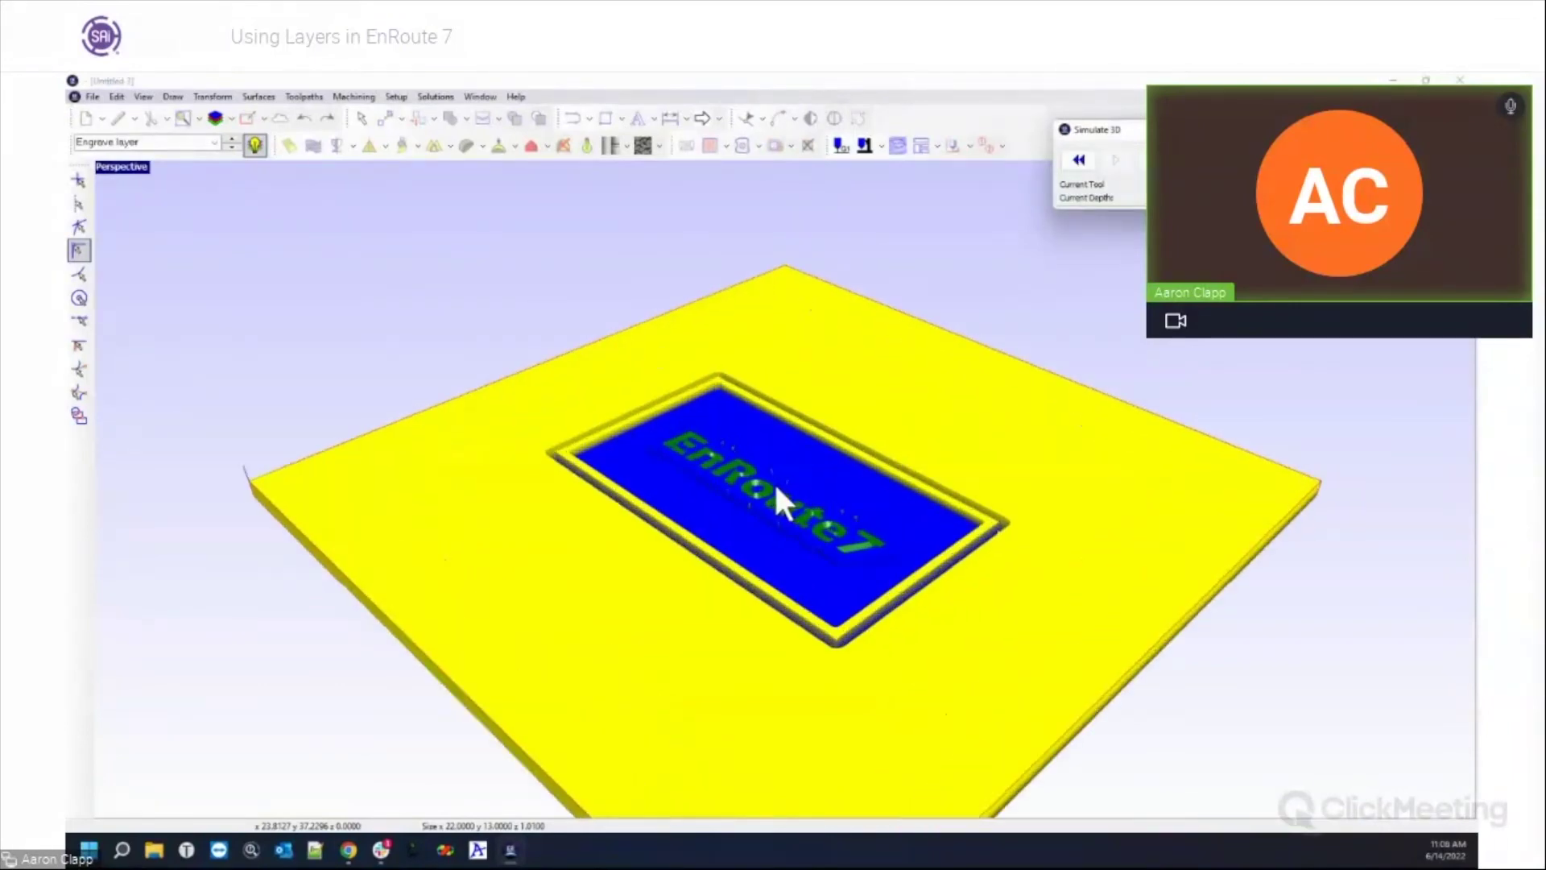
scroll(774, 481, "up", 3)
middle_click_drag(773, 481, 570, 639)
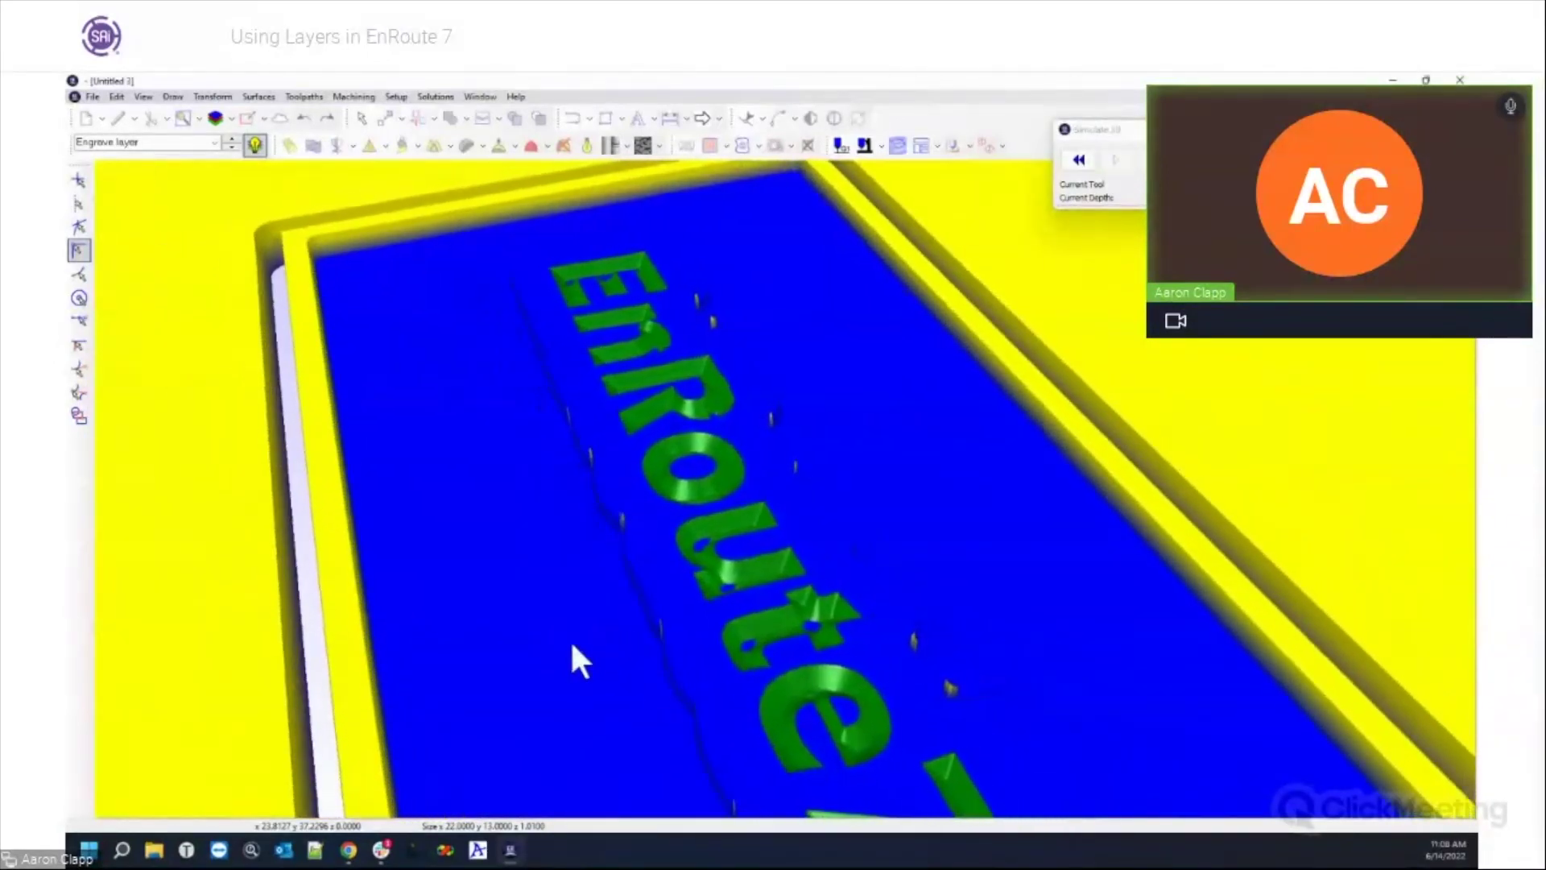
middle_click_drag(859, 708, 989, 700)
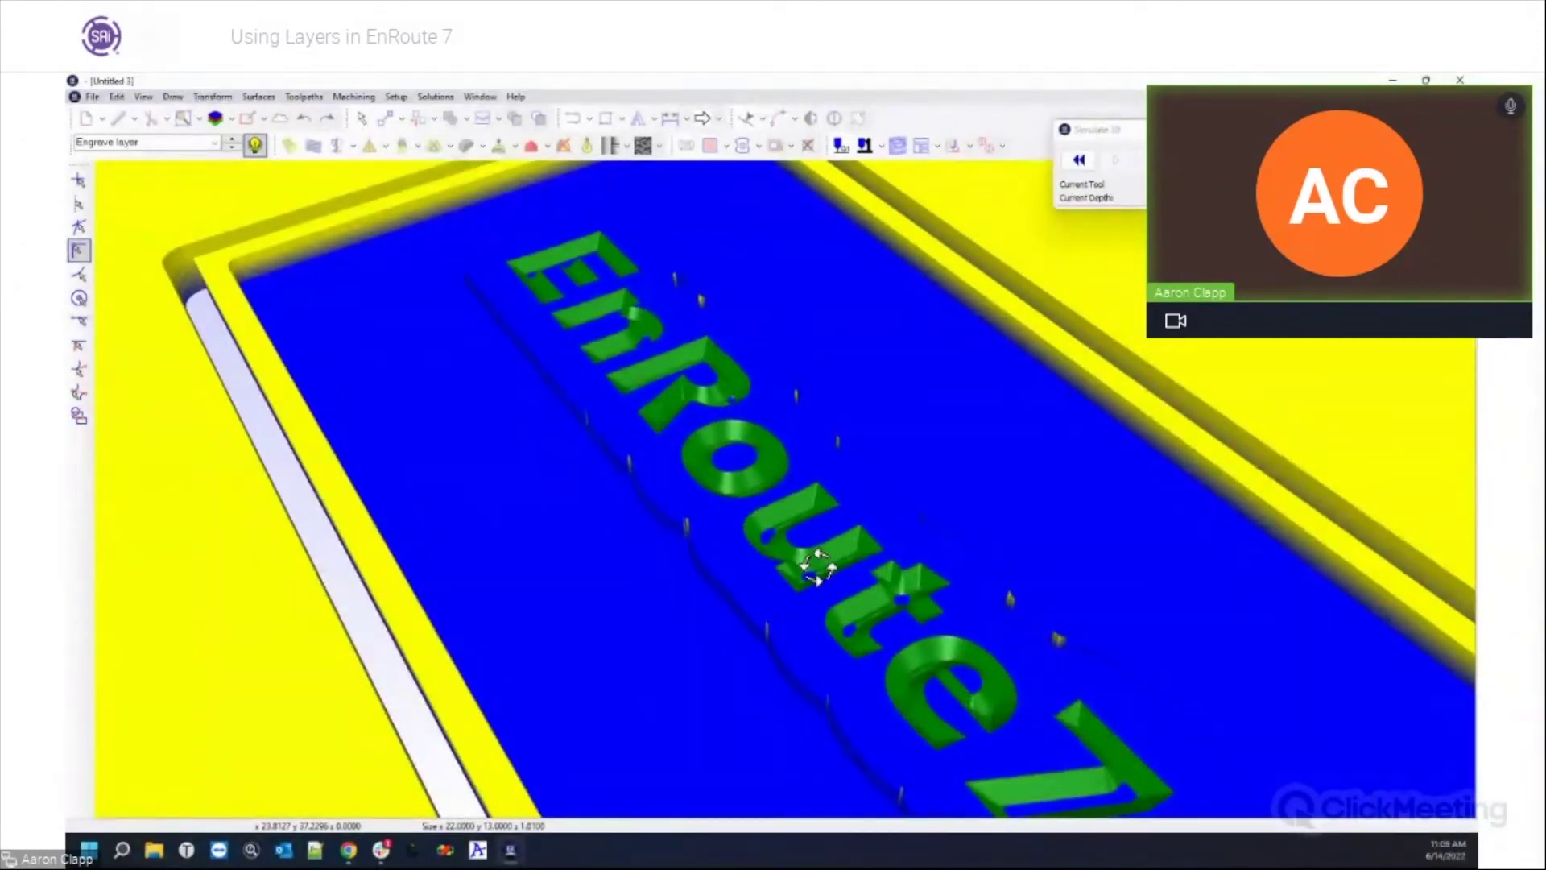
scroll(814, 559, "up", 6)
scroll(1015, 594, "up", 3)
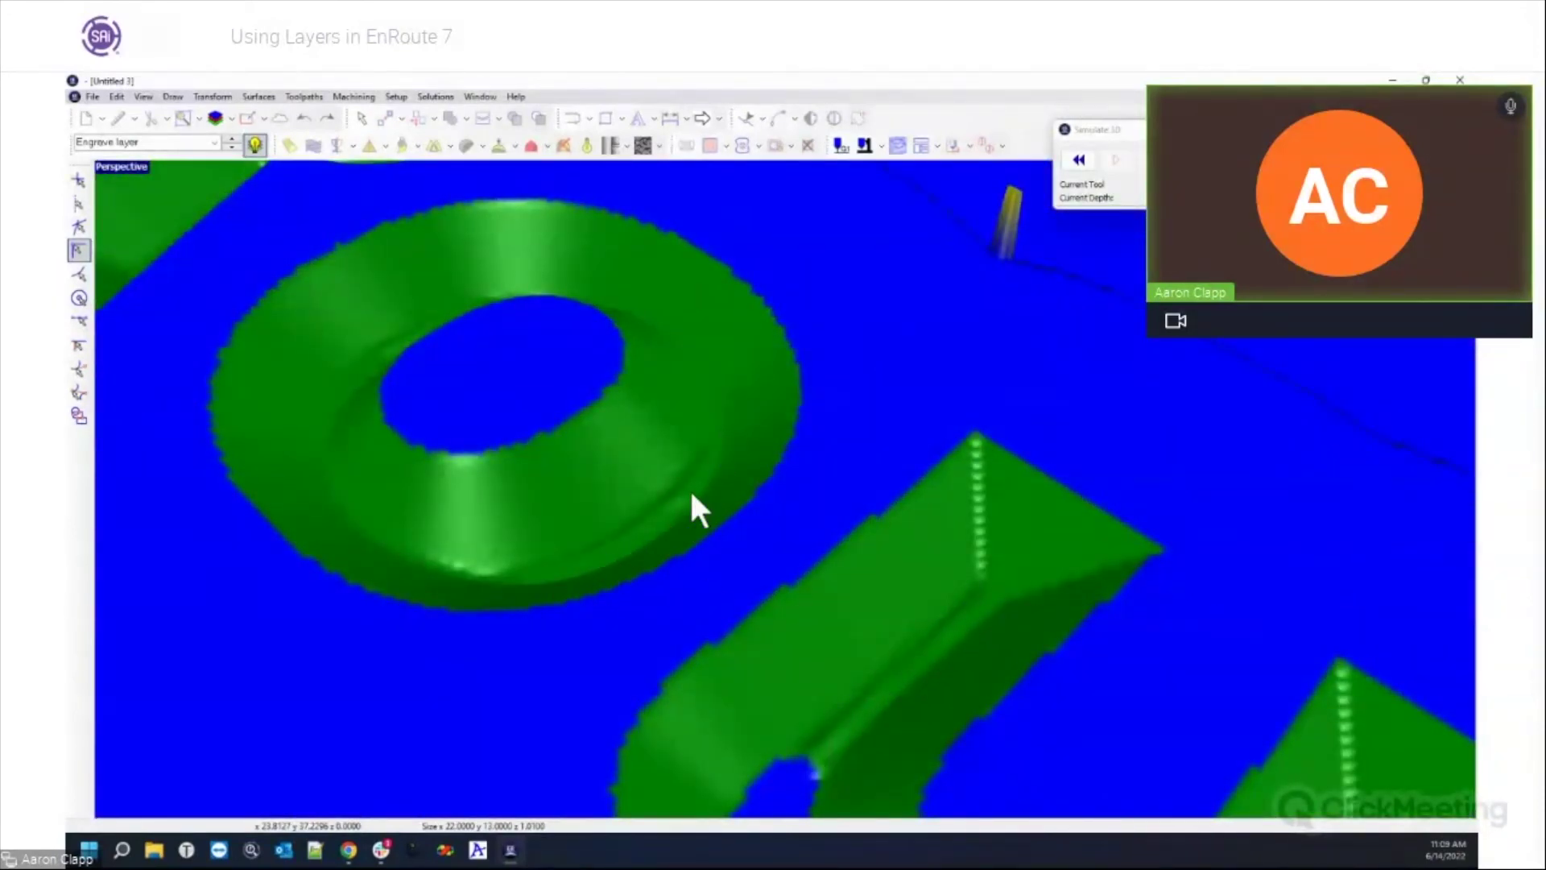
scroll(795, 576, "down", 4)
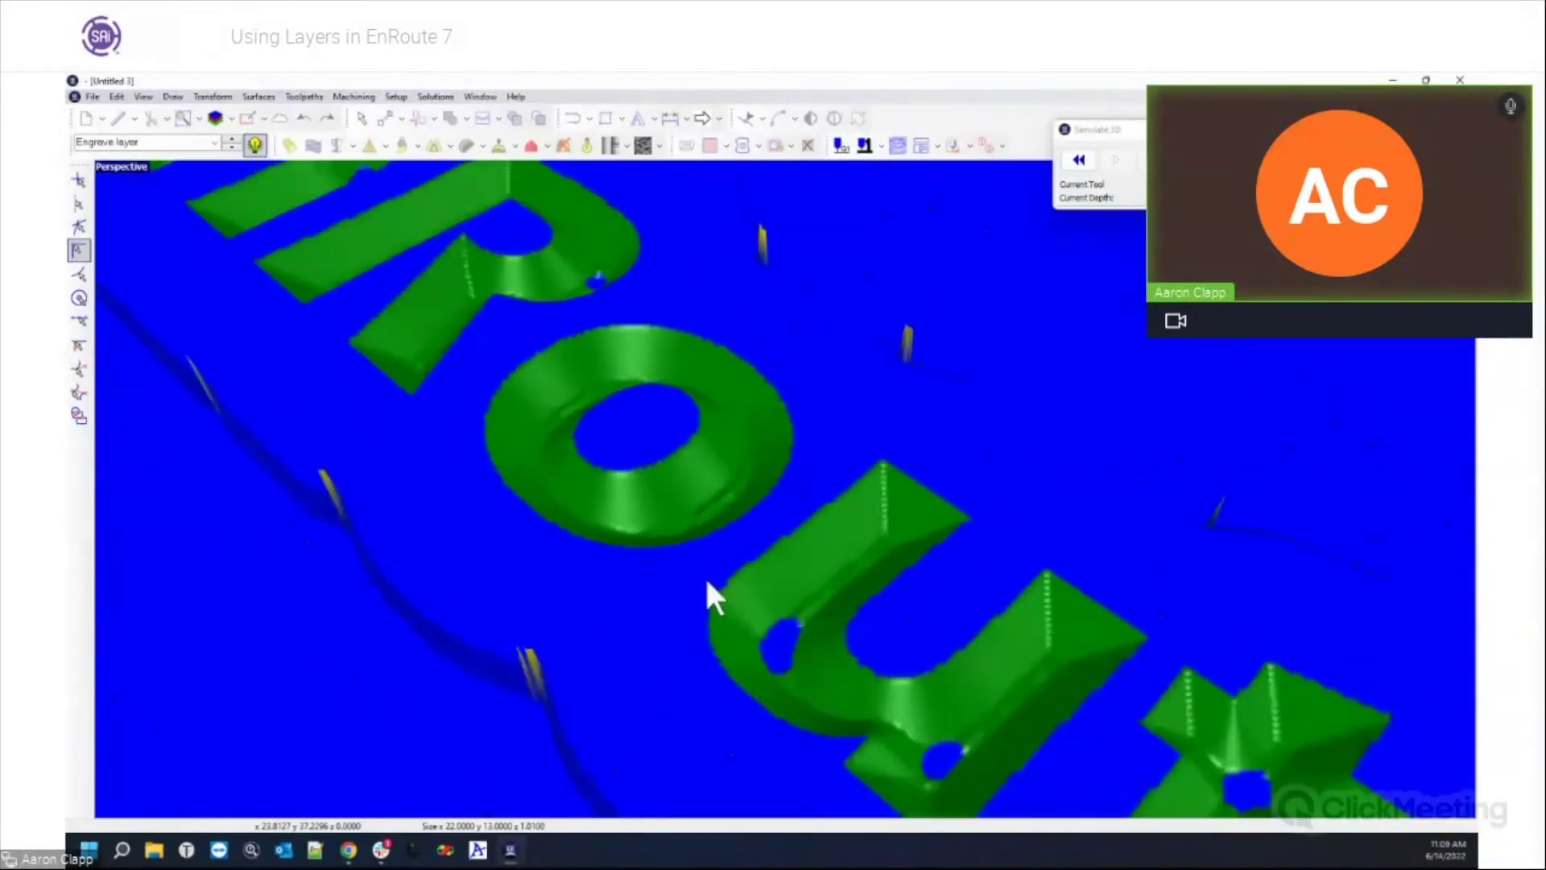
scroll(707, 582, "down", 5)
scroll(836, 599, "up", 3)
middle_click_drag(856, 605, 602, 513)
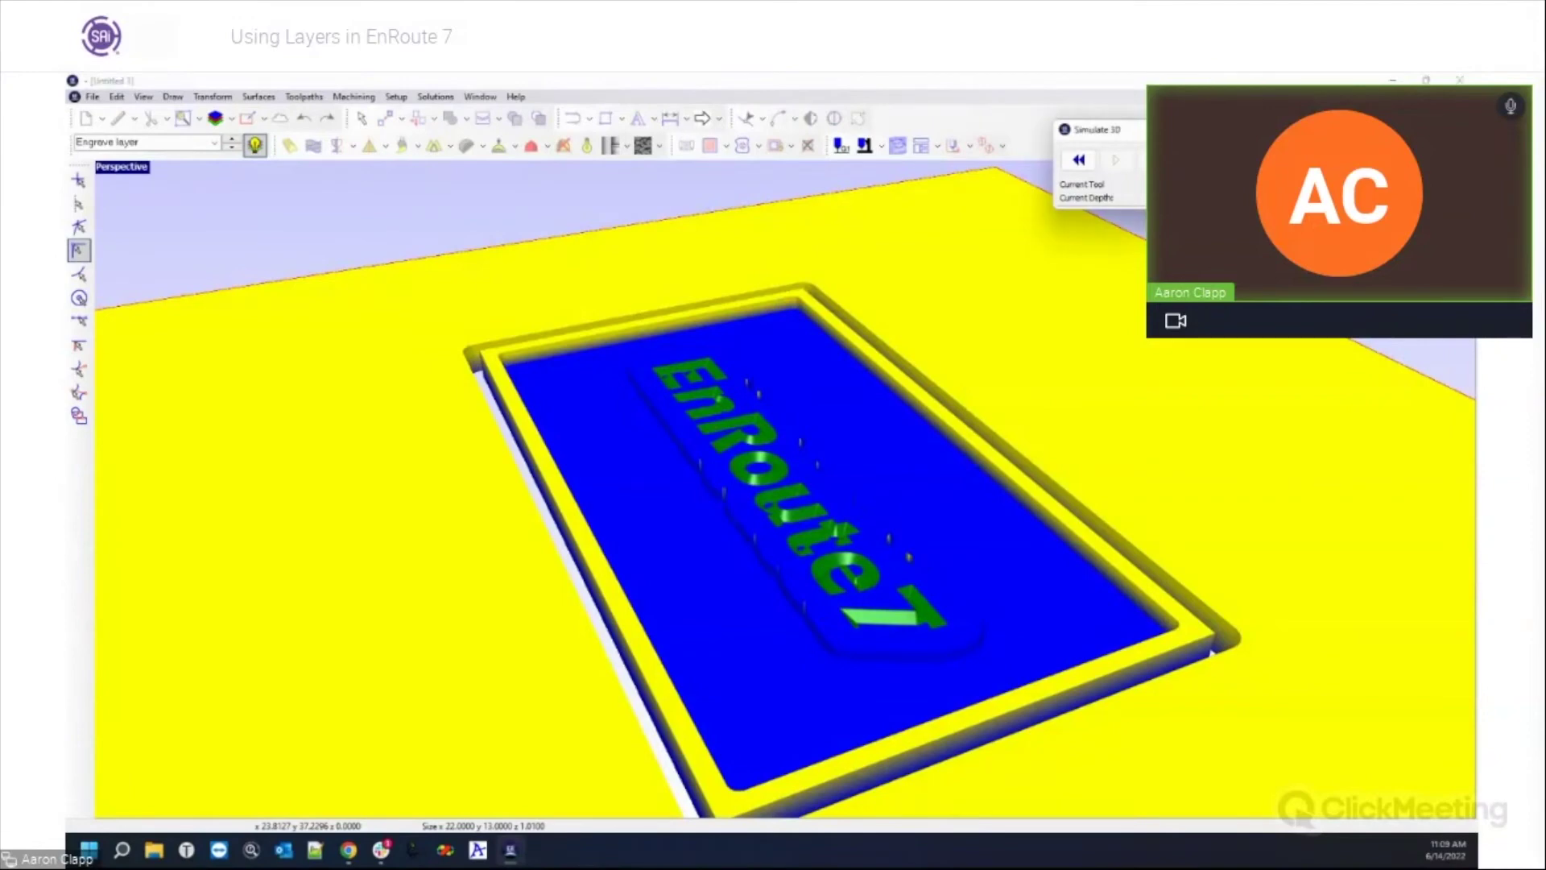
Step: Close the simulation, return to the Top view showing only the current layer, and make Center Cut down the current layer
left_click(183, 119)
double_click(135, 171)
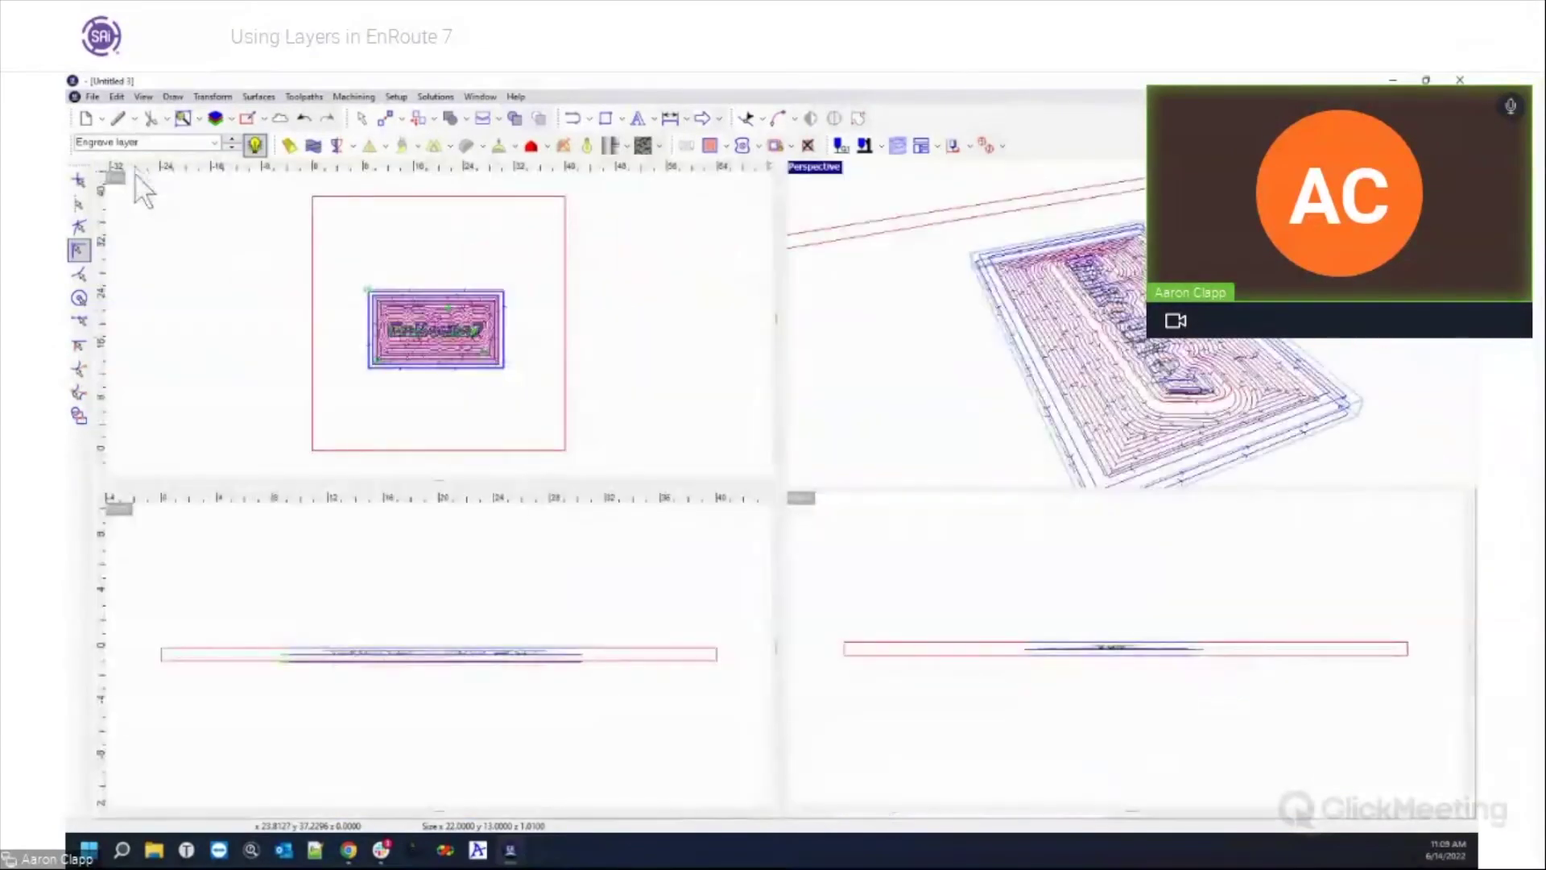
double_click(119, 185)
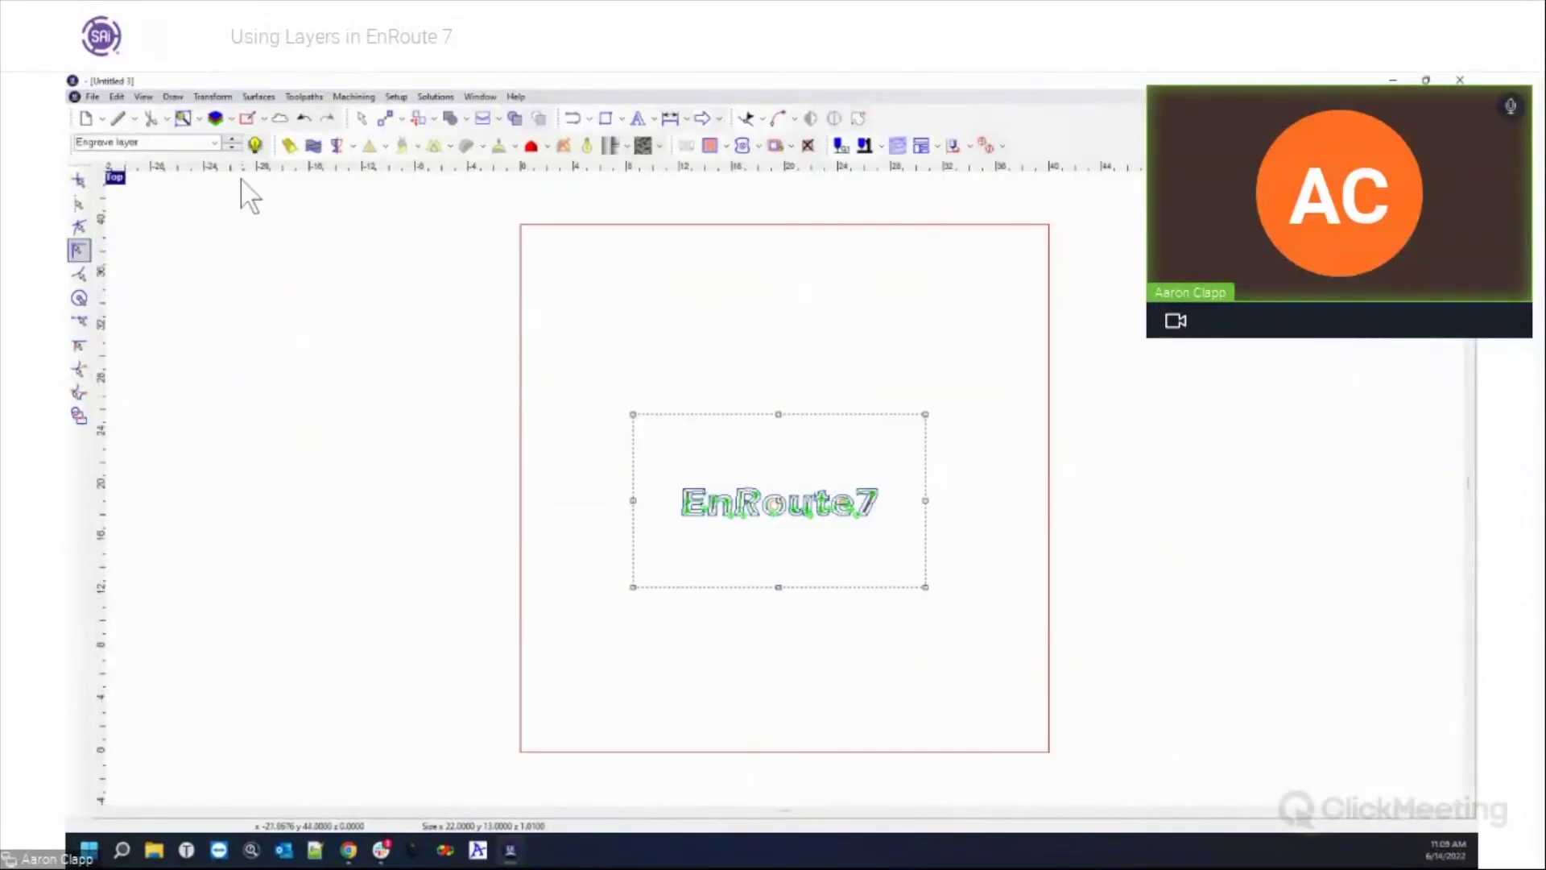
left_click(215, 141)
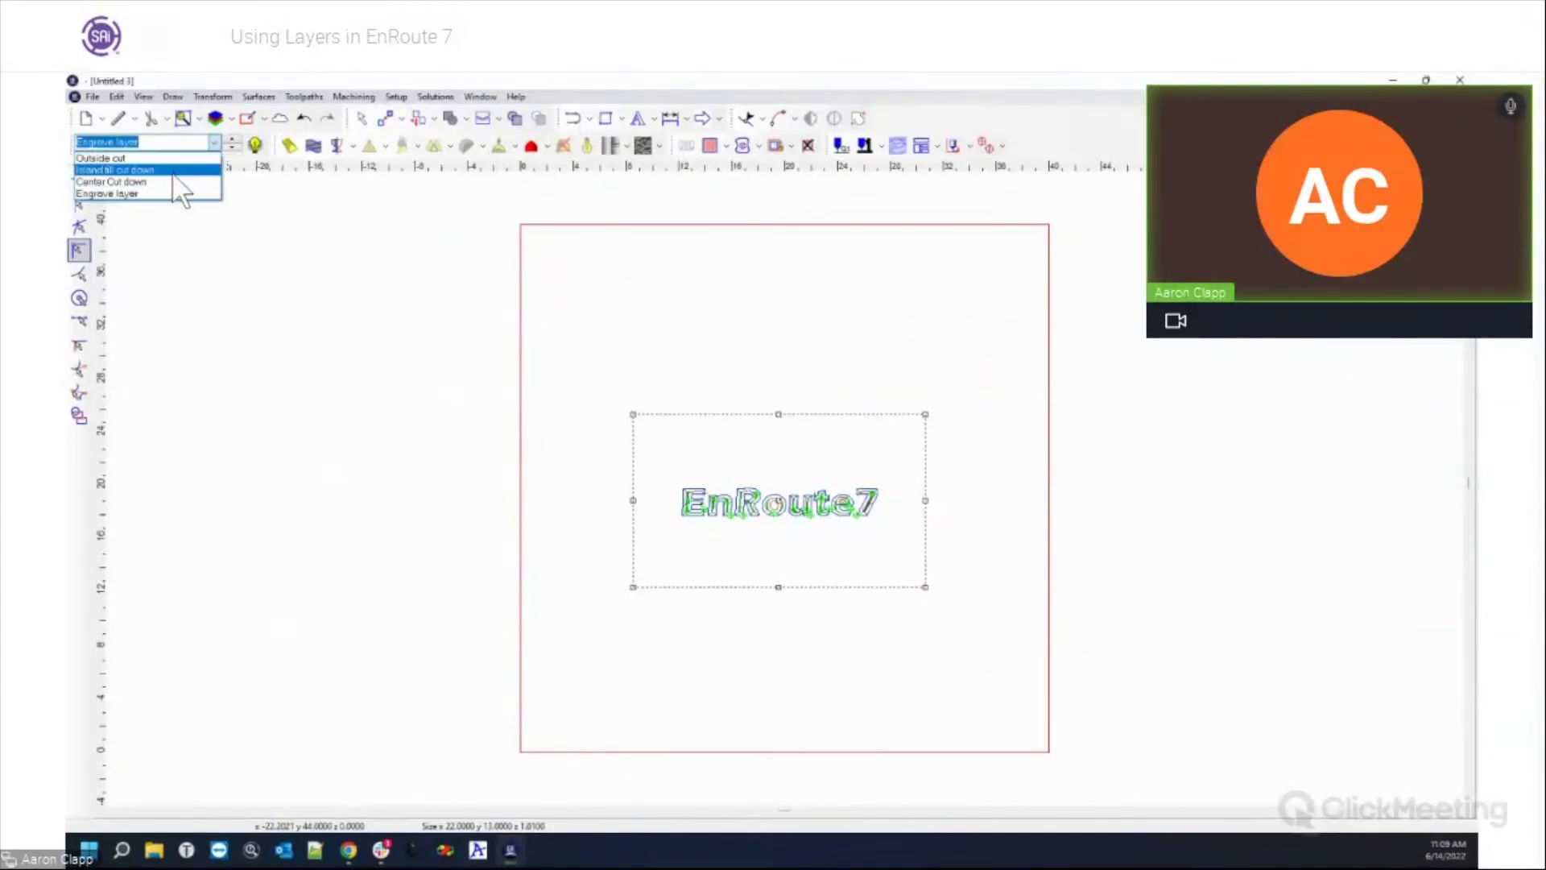
left_click(145, 182)
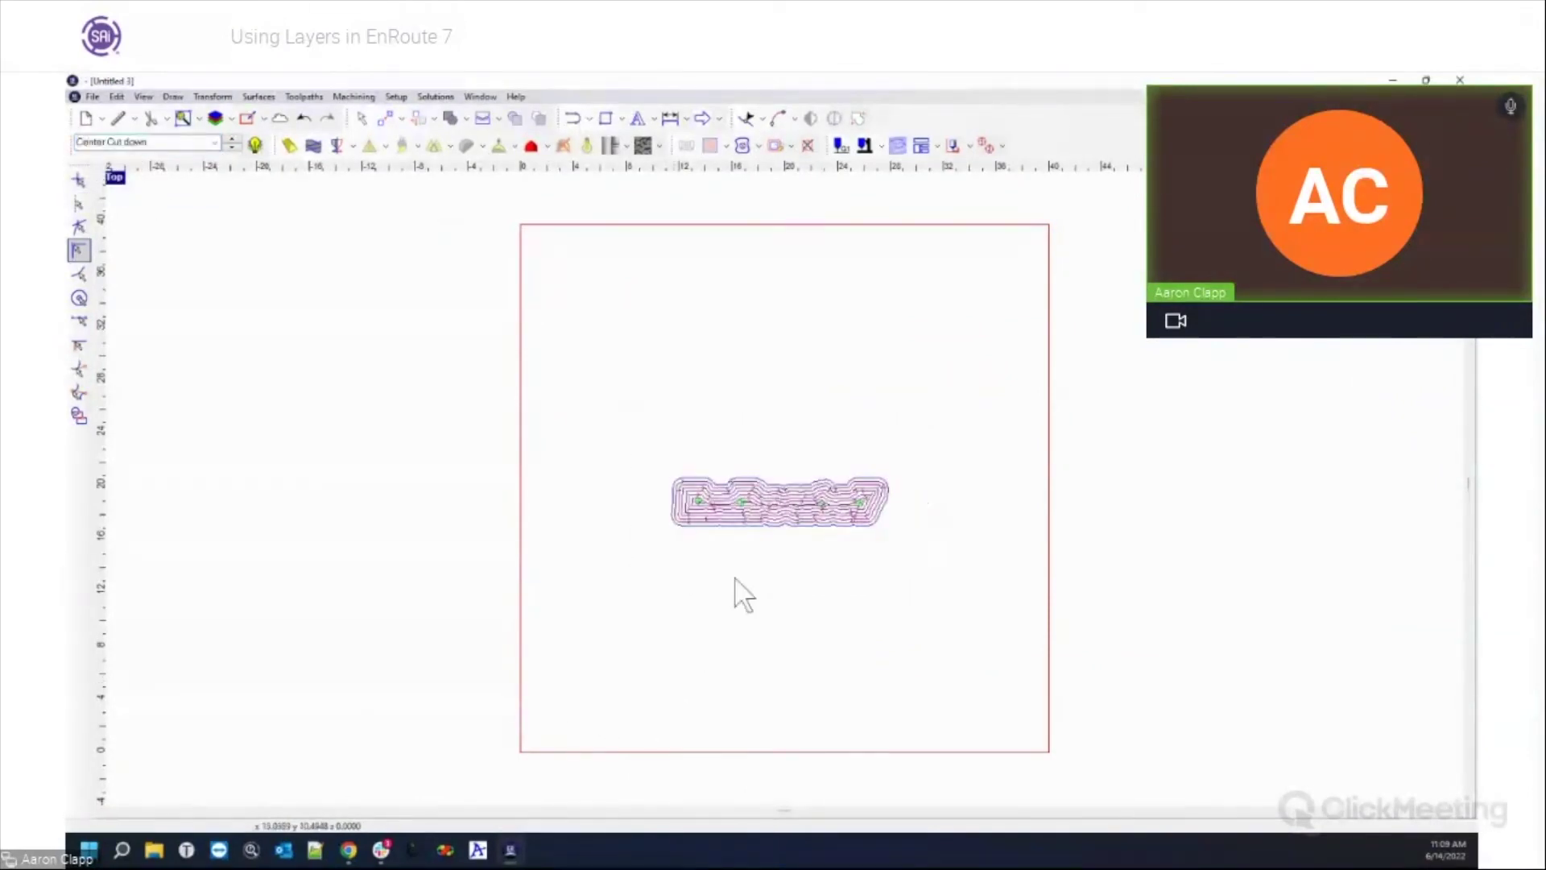
Step: Check the island fill settings of the Center Cut down contour, and delete its toolpaths
scroll(806, 521, "up", 2)
left_click(970, 526)
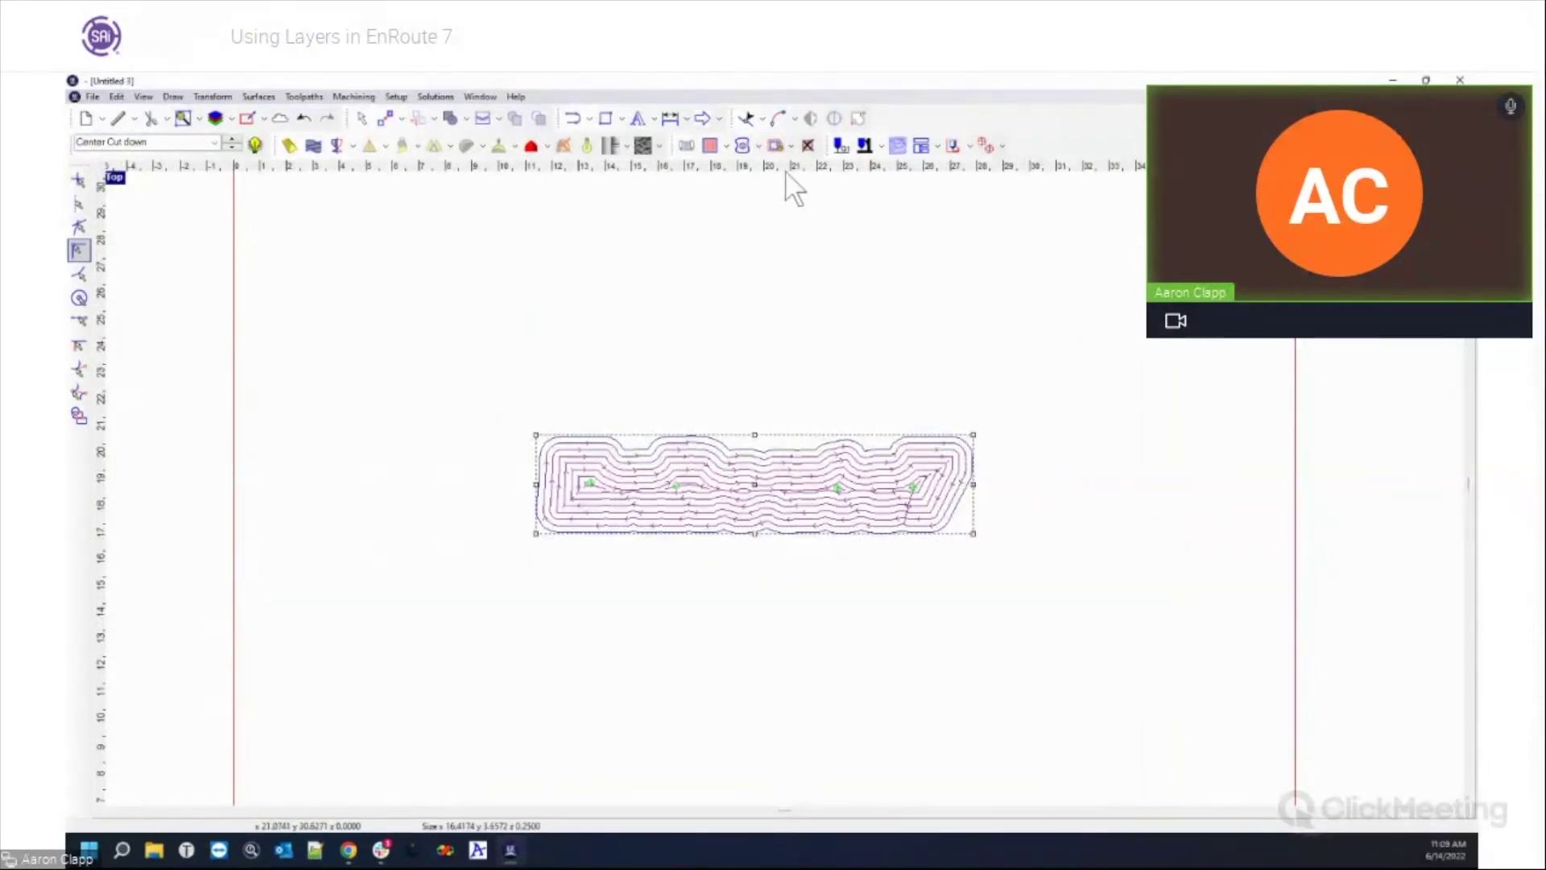
right_click(734, 456)
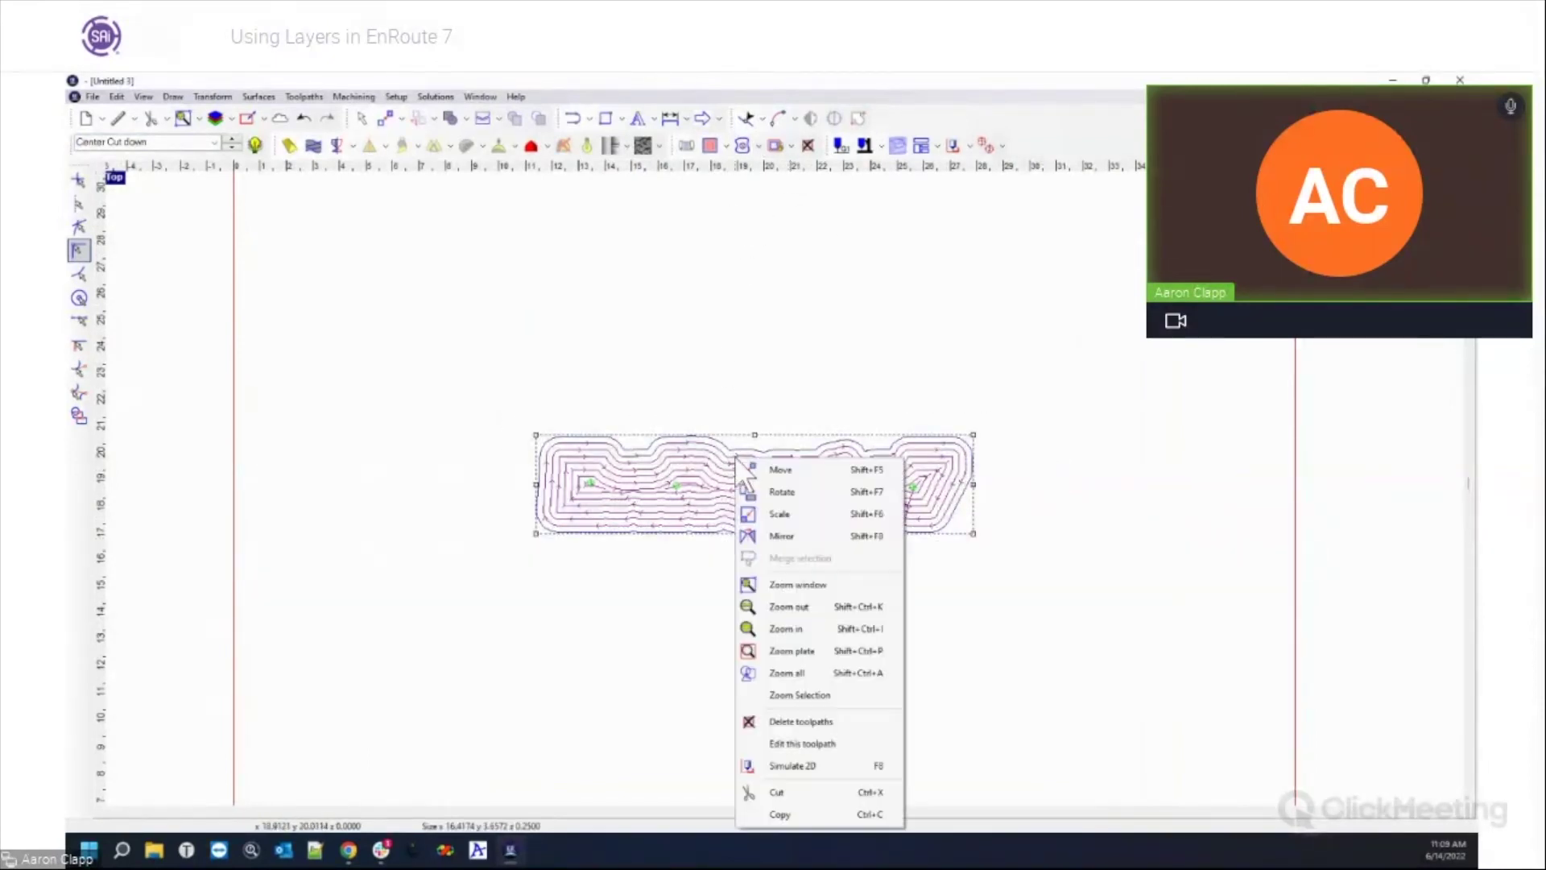
left_click(822, 743)
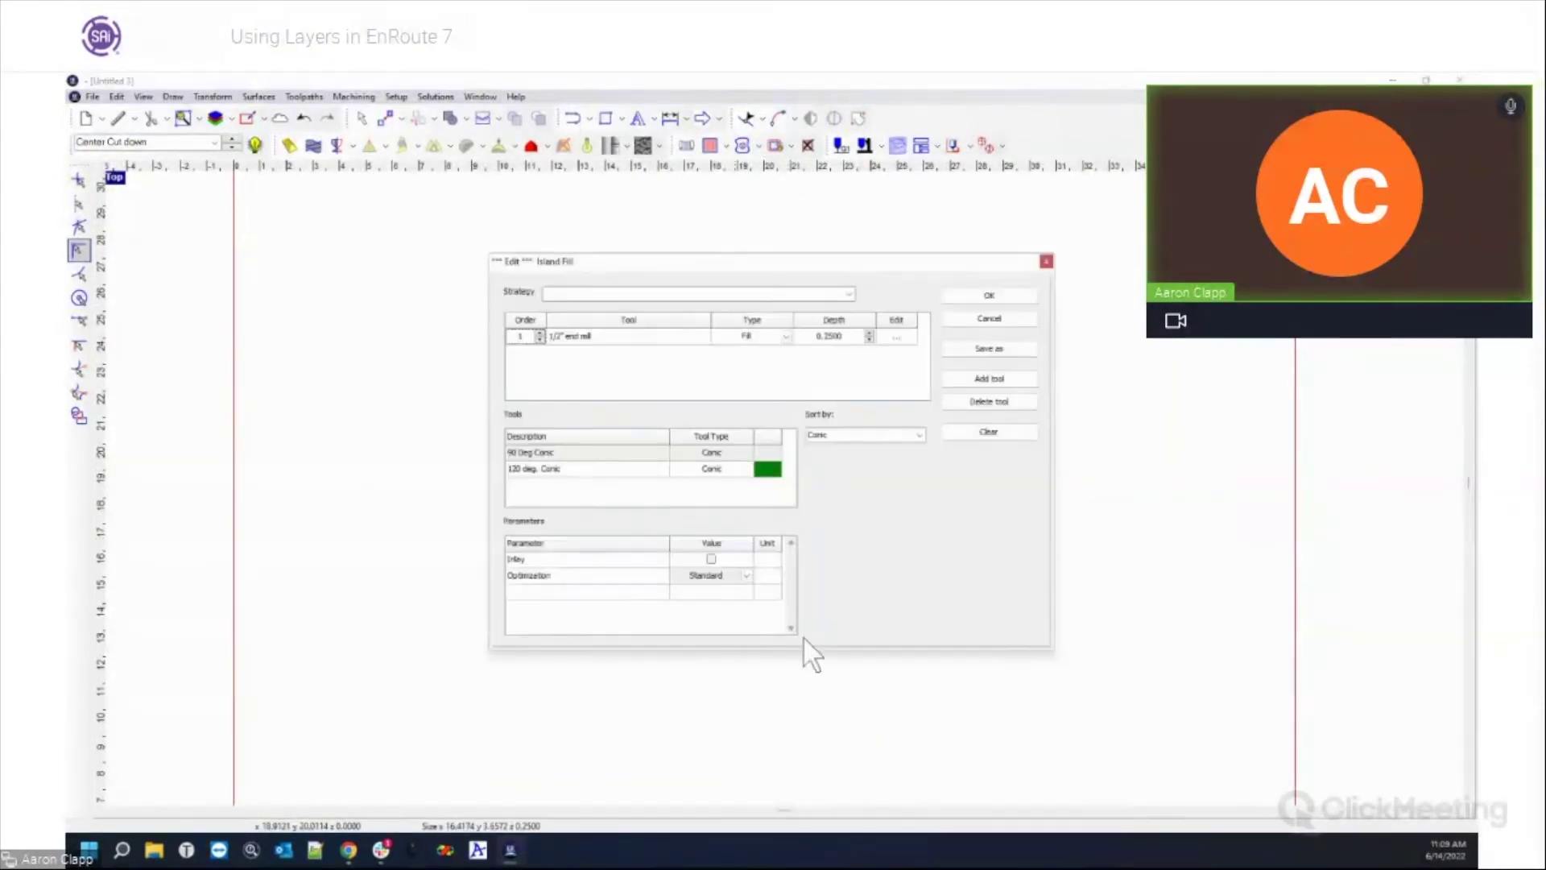
left_click(988, 295)
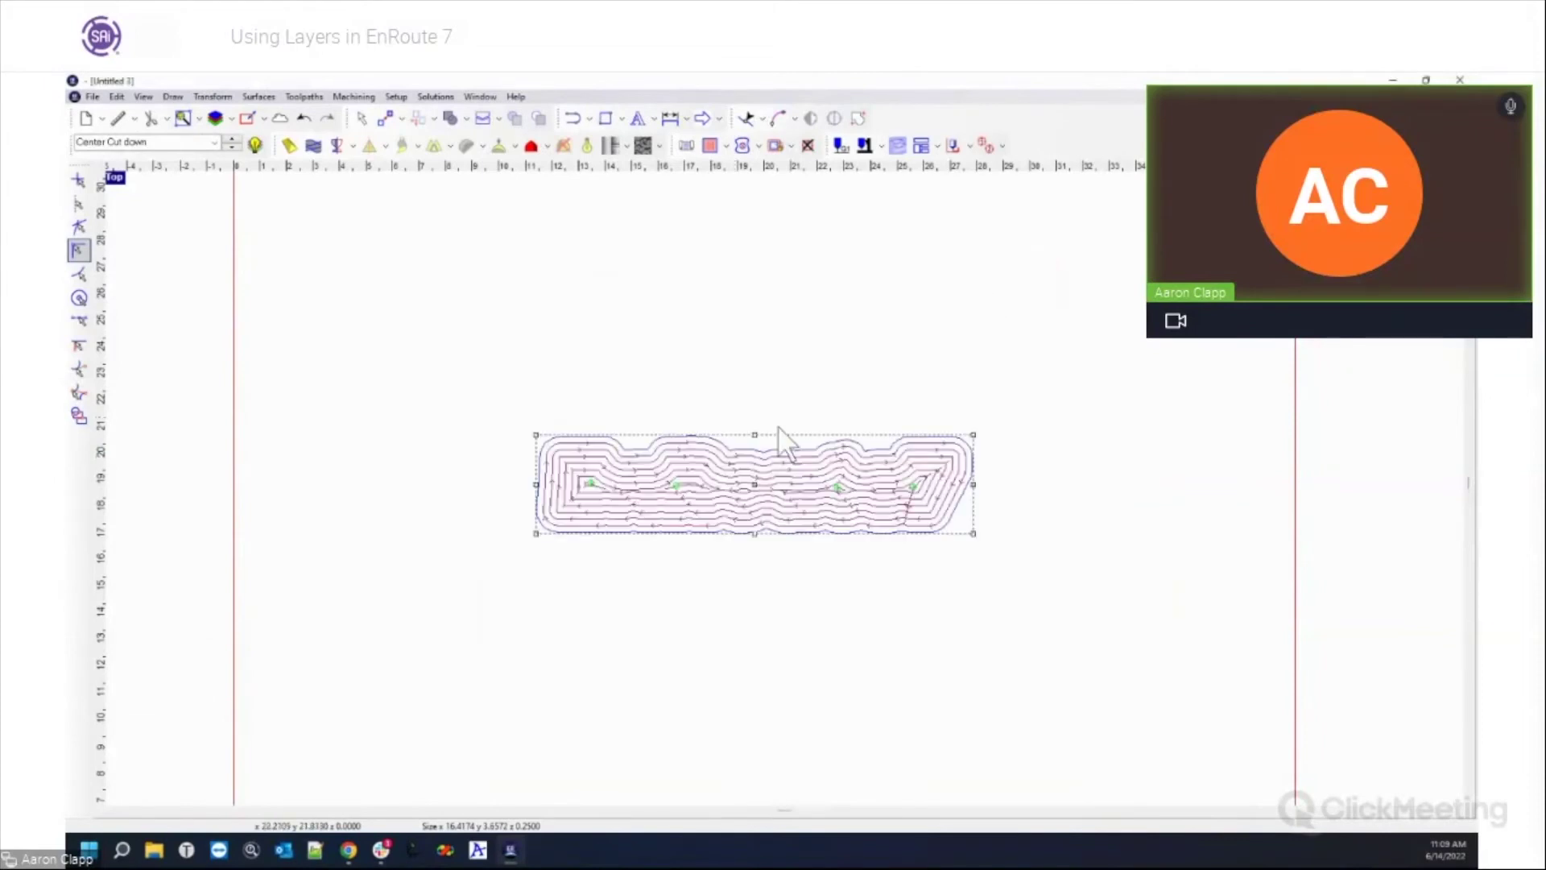
left_click(808, 146)
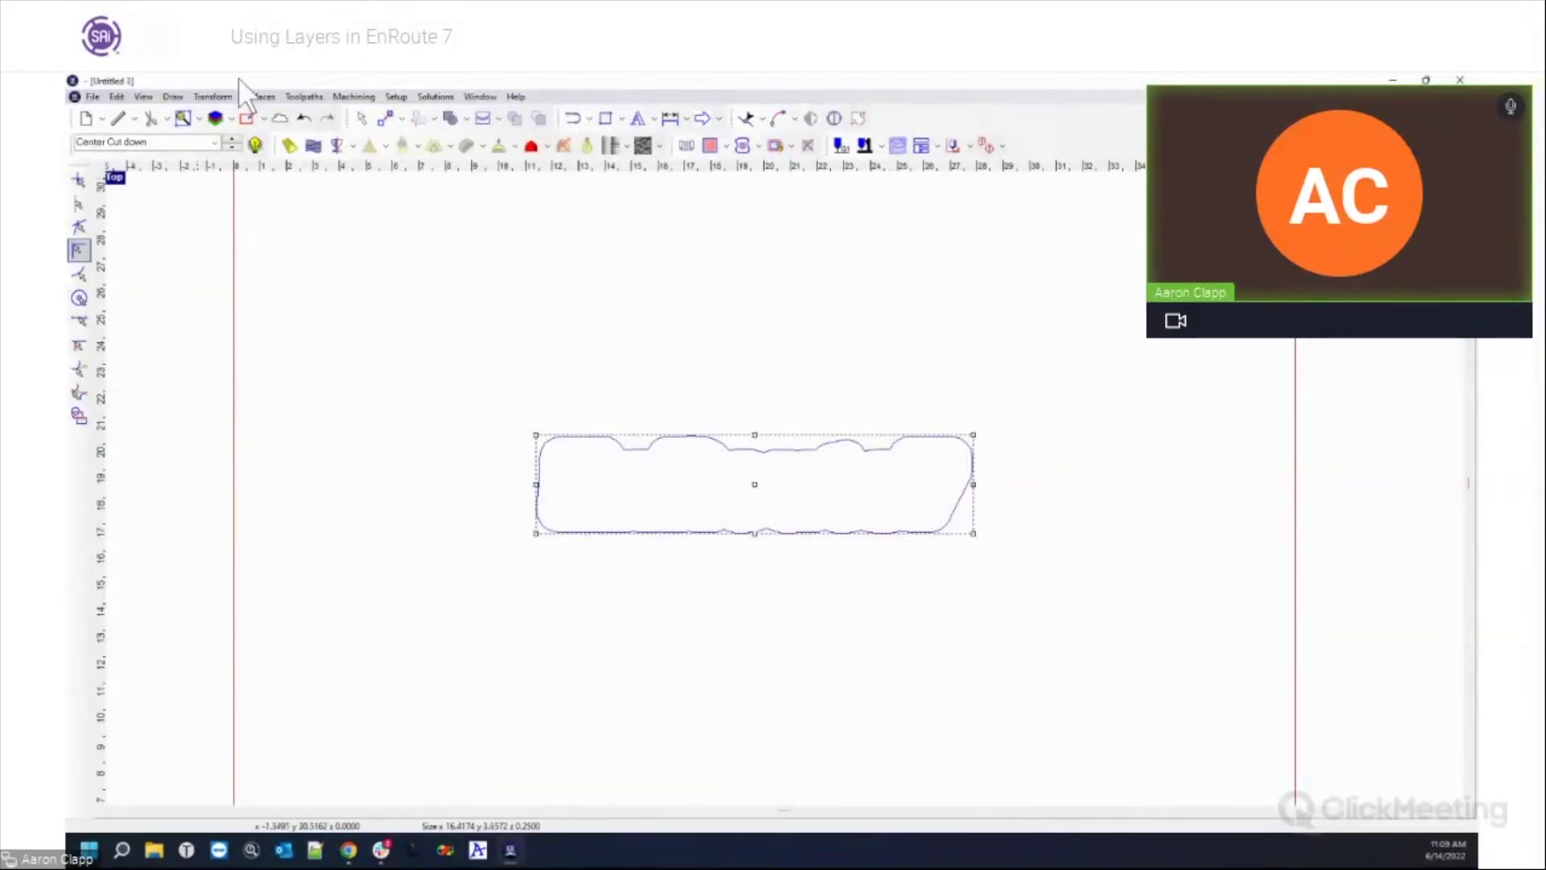
Step: Offset the Center Cut down contour outward once by 0.125 in
left_click(176, 96)
mouse_move(210, 206)
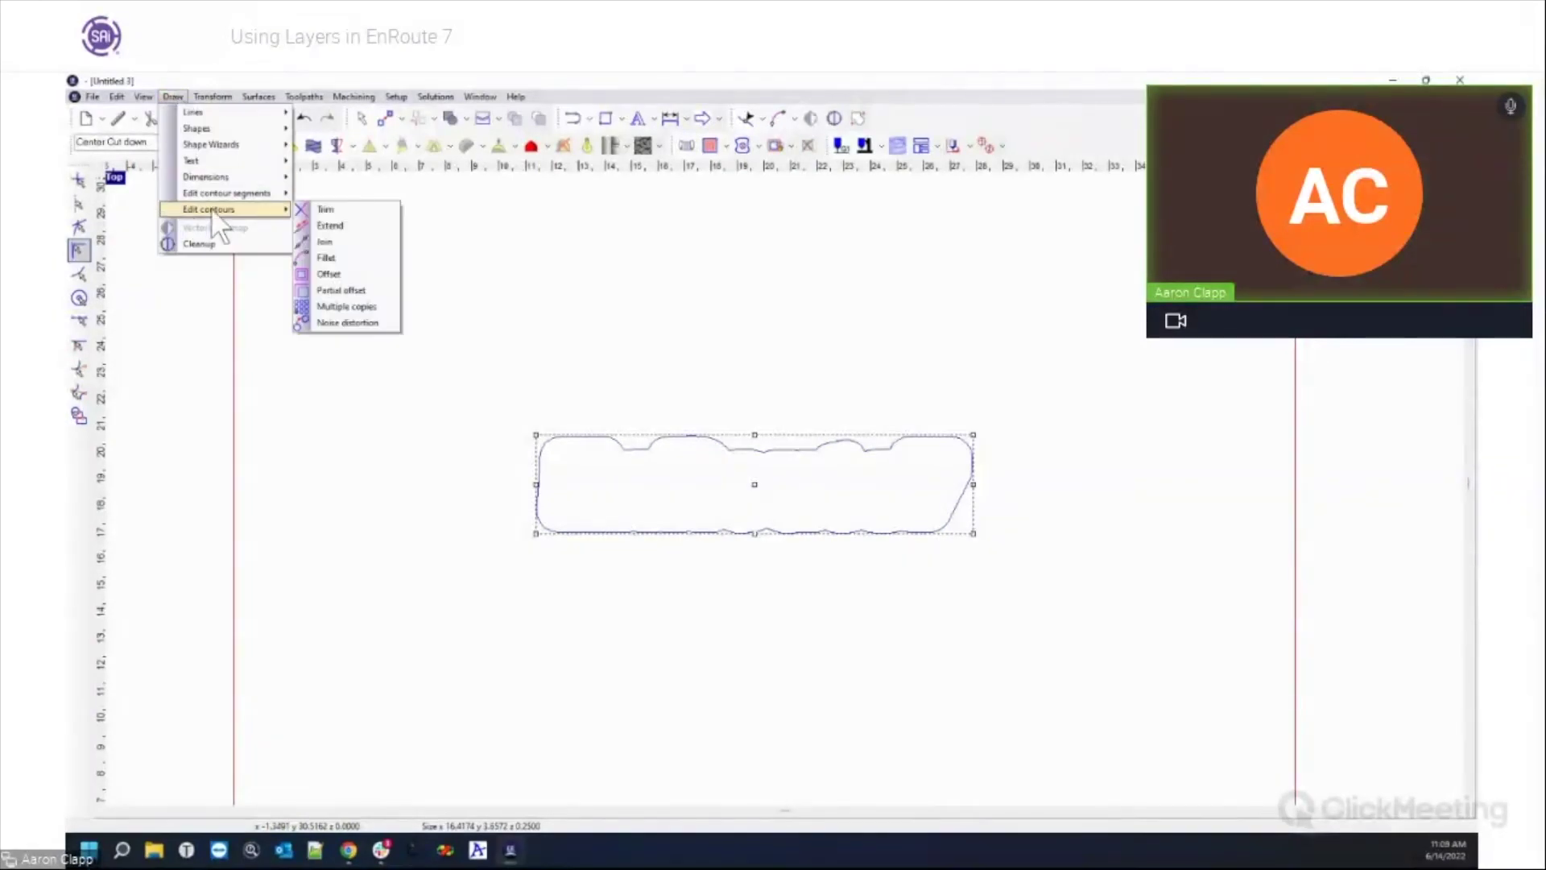
left_click(327, 277)
left_click(173, 755)
left_click_drag(173, 755, 211, 753)
key("BackSpace")
type(".1")
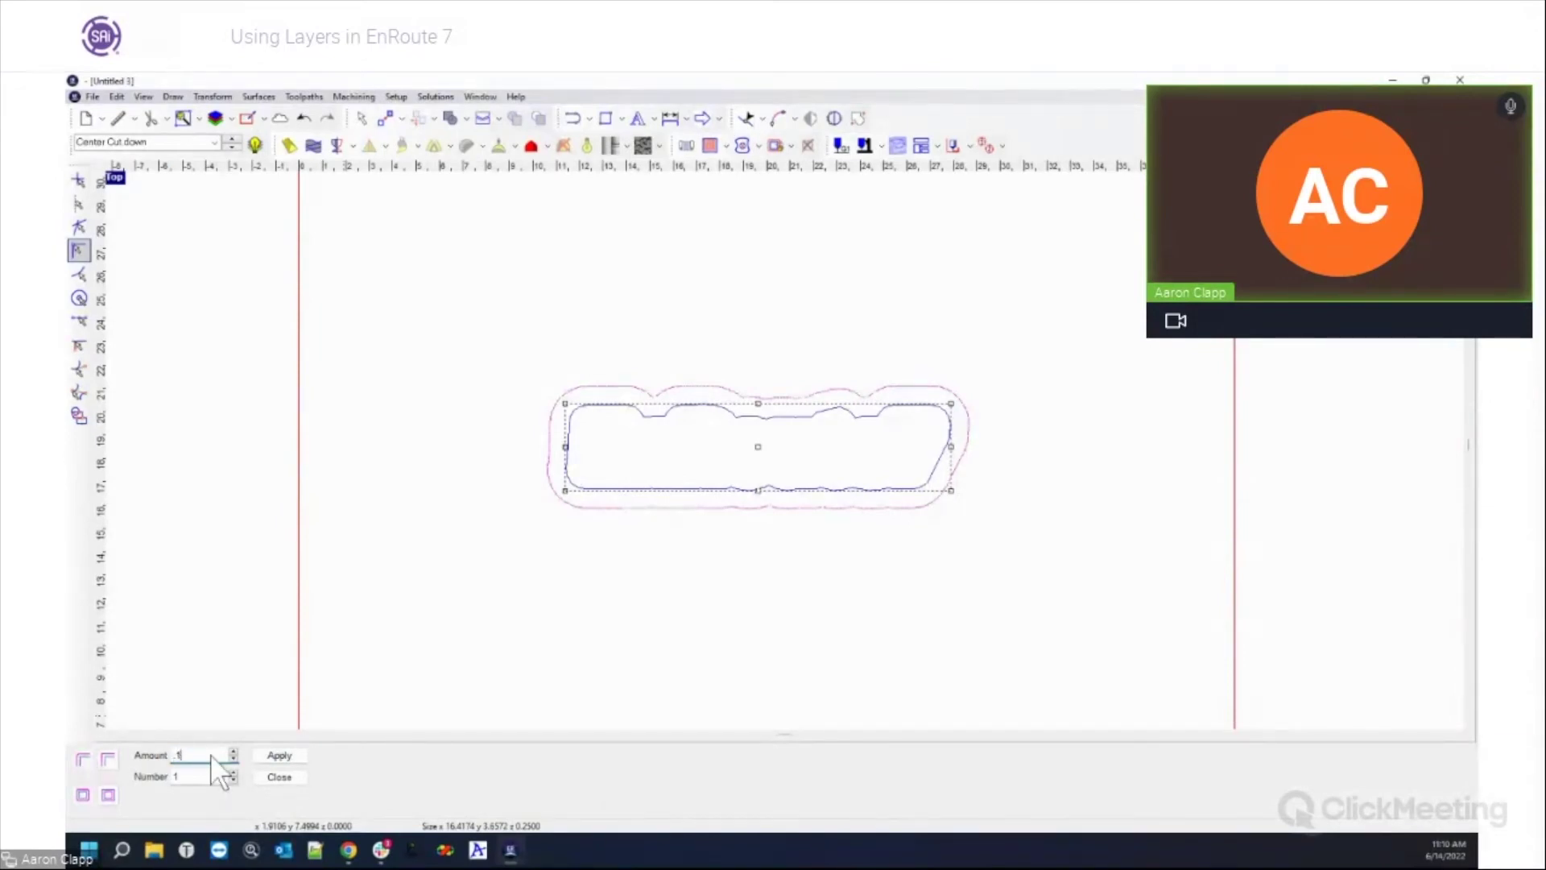
type("25")
key("Tab")
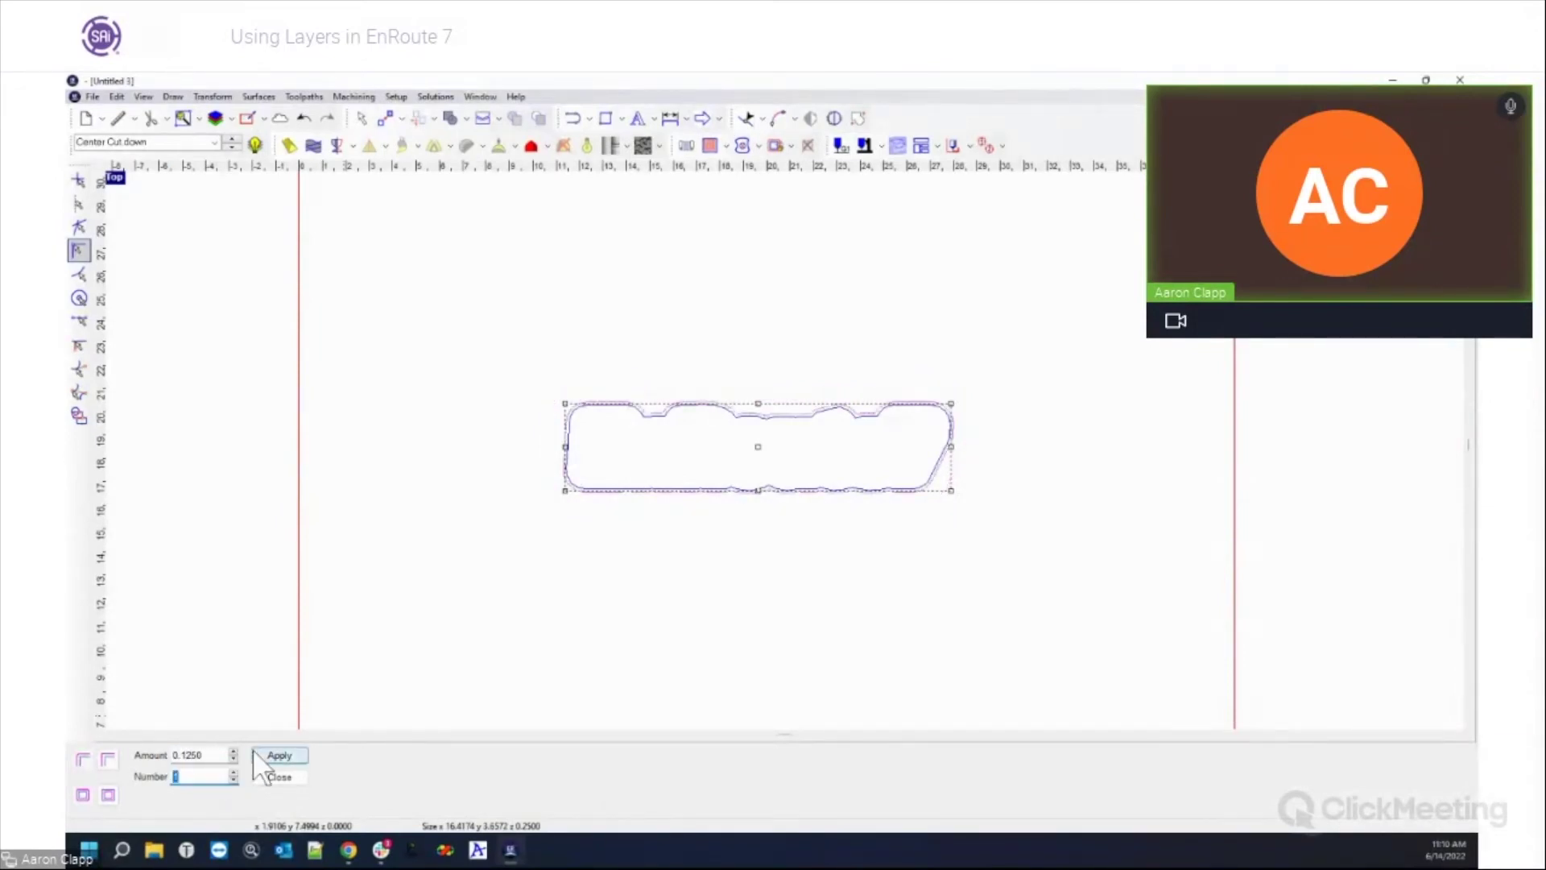
left_click(276, 754)
left_click(277, 778)
Step: Delete the original inner contour and apply an island fill with the 1/2" end mill at 0.25 in depth to the offset contour
left_click(601, 449)
key("Delete")
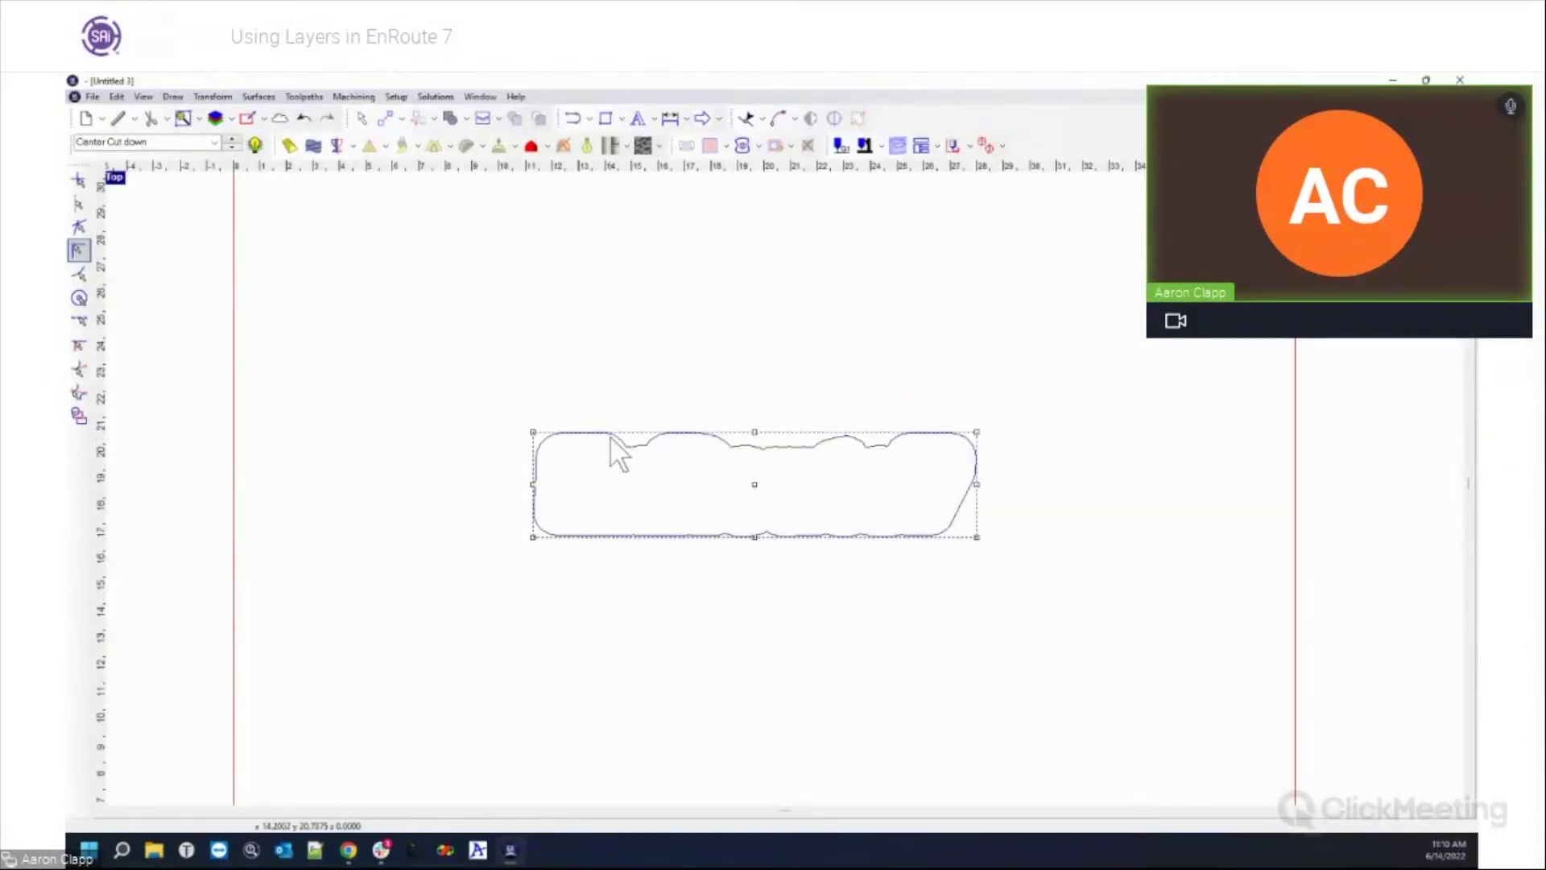
left_click(612, 440)
left_click(709, 146)
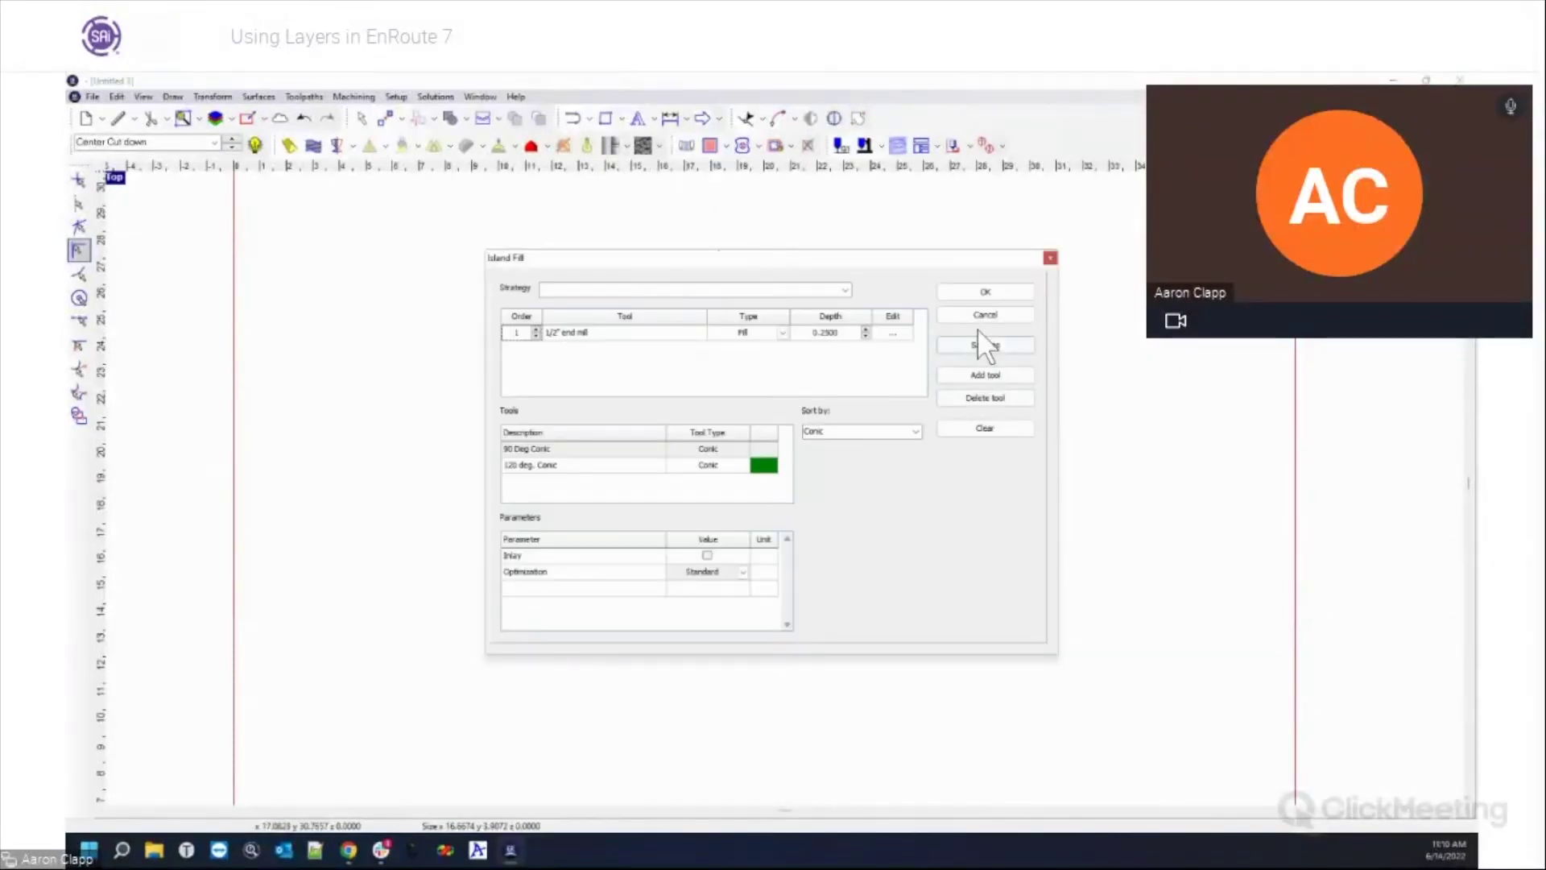
left_click(984, 292)
Step: Display all layers again and simulate the revised toolpaths in 3D at a resolution of 40 dpi
left_click(255, 145)
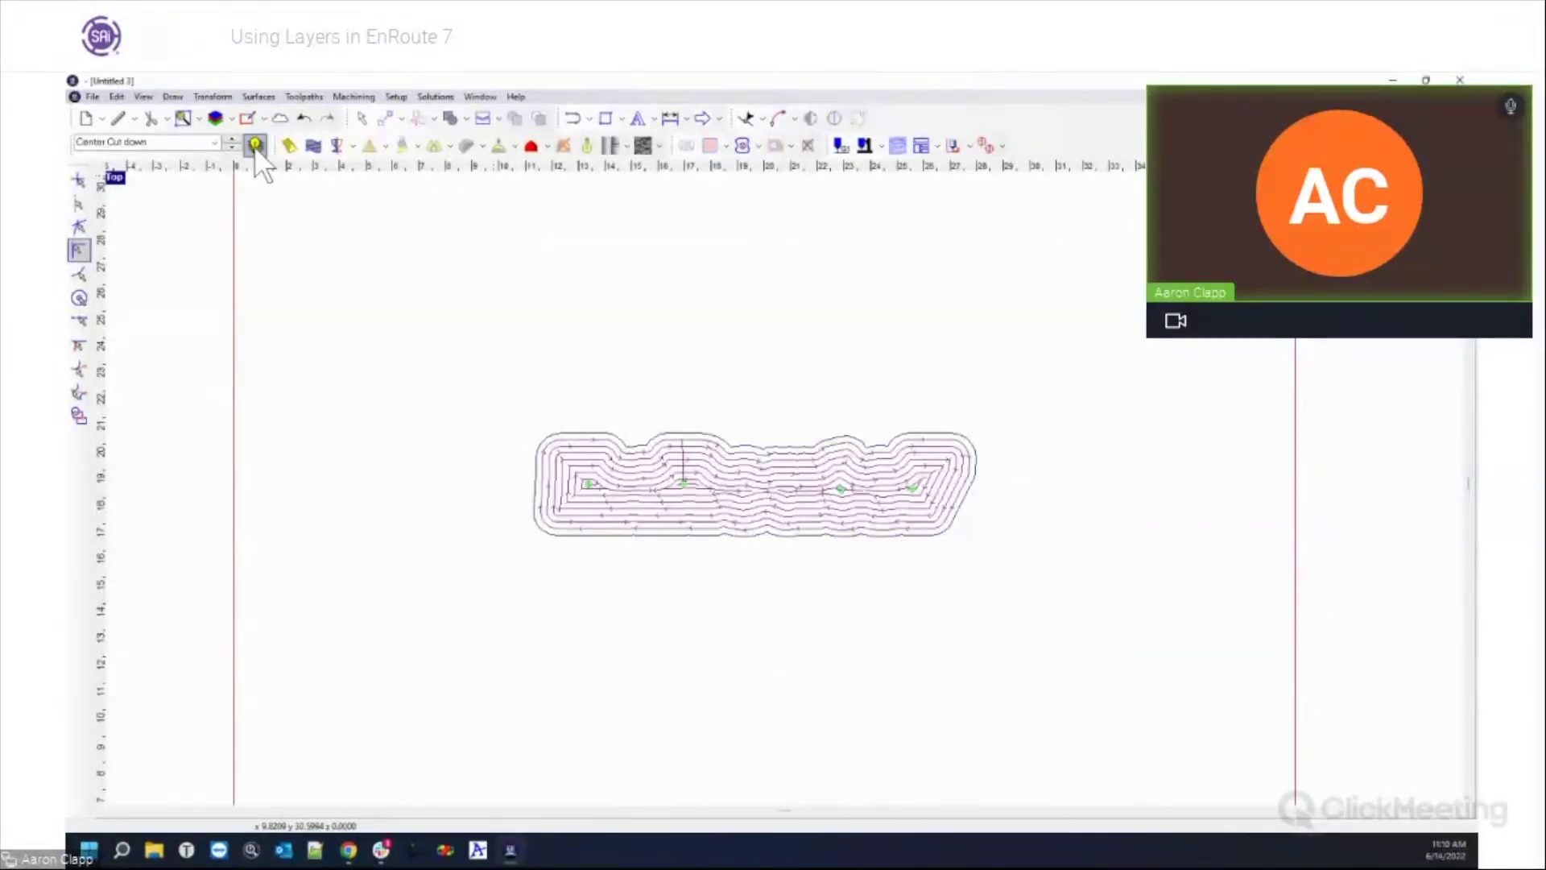
left_click(353, 96)
left_click(354, 248)
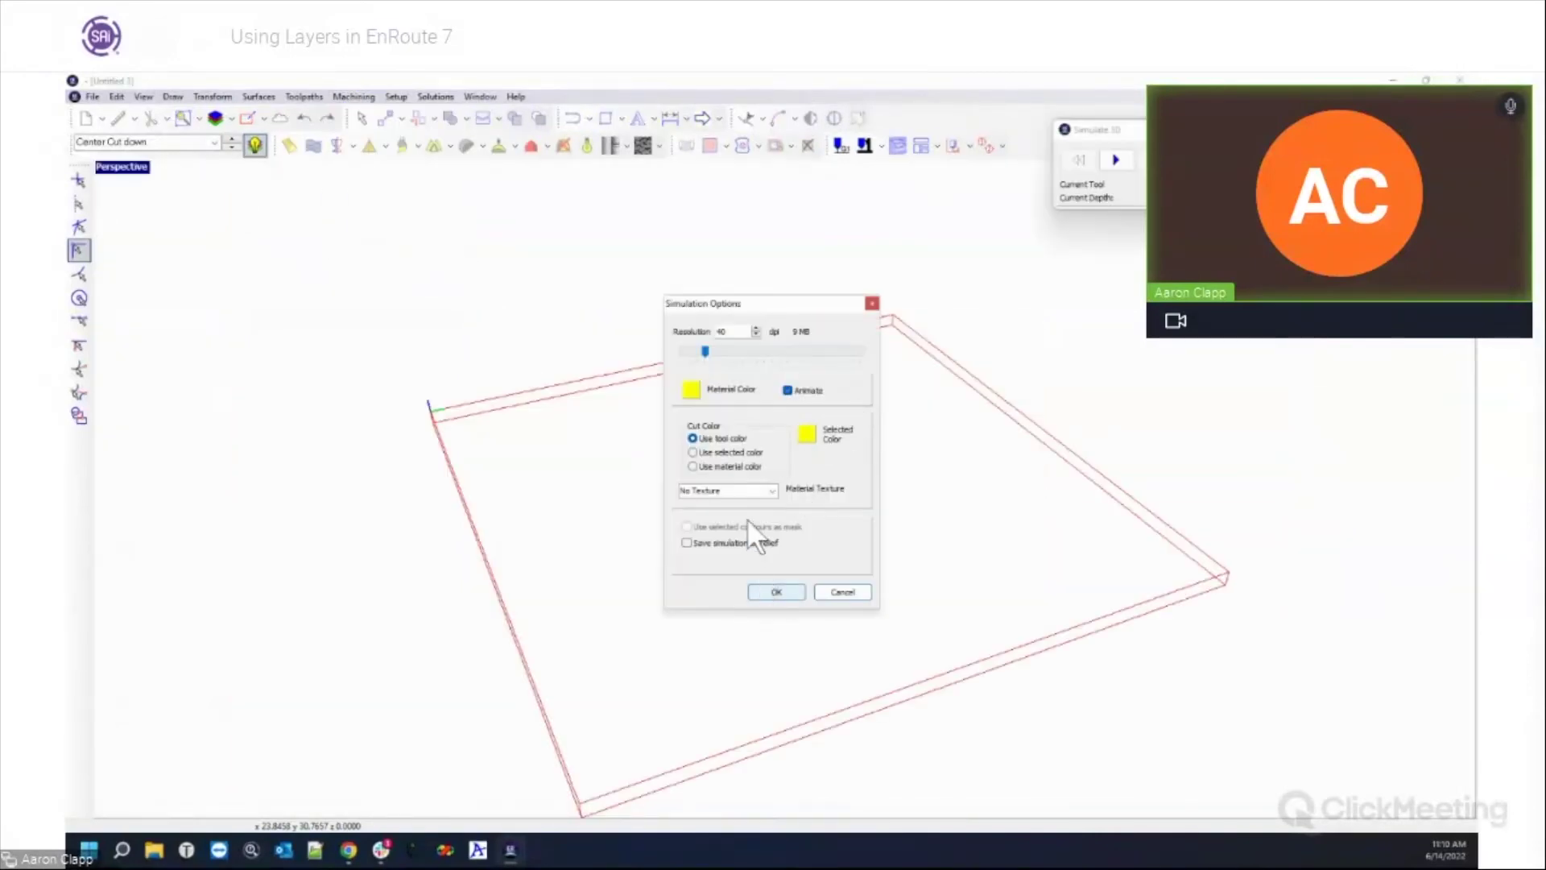
left_click(774, 593)
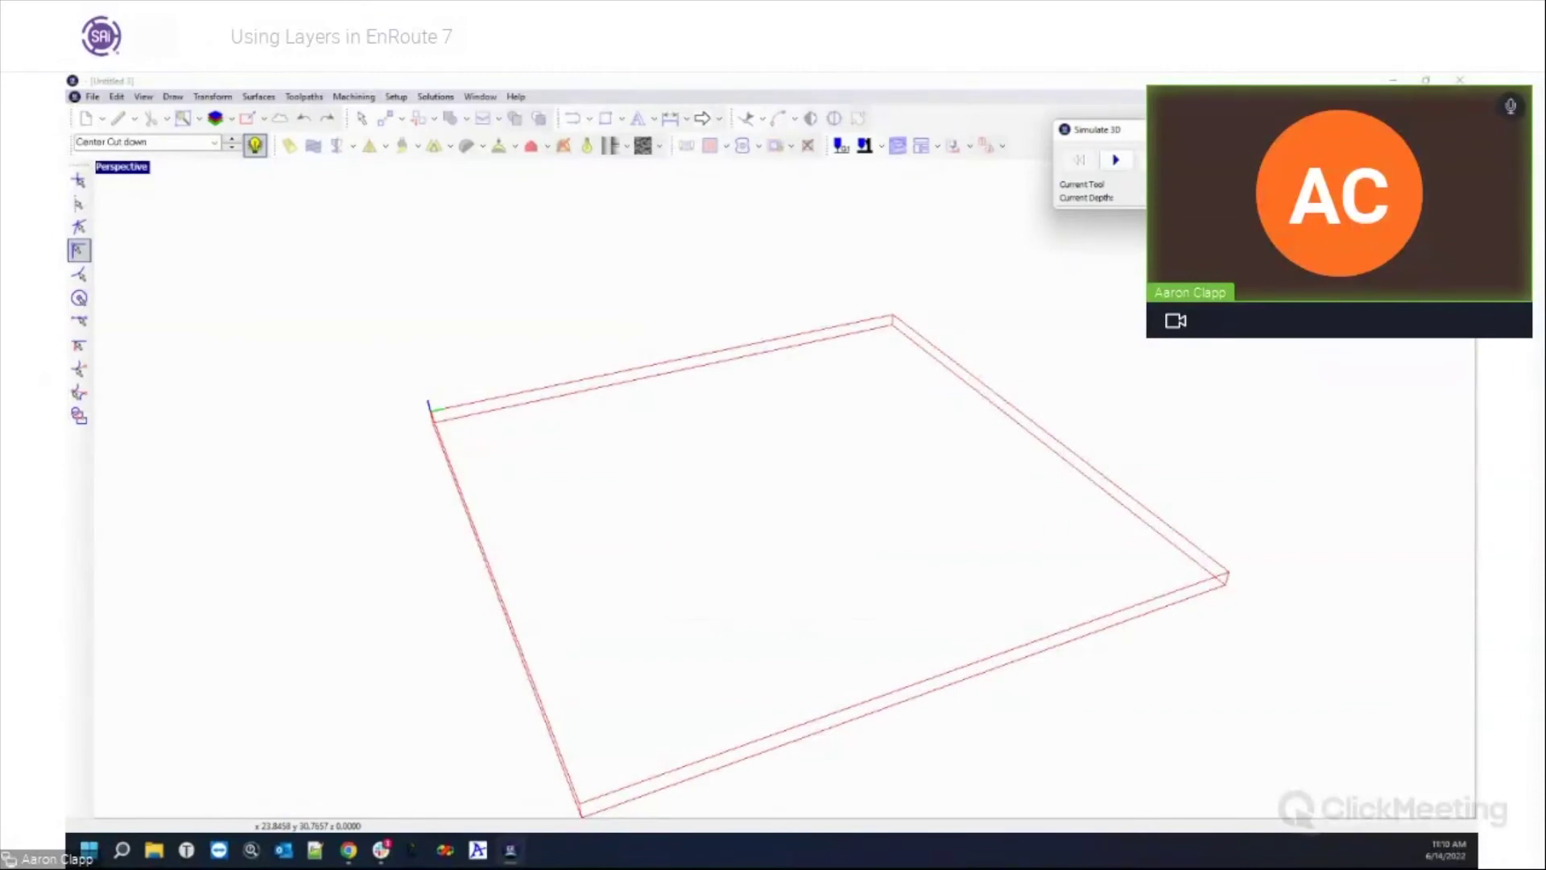
left_click(1115, 160)
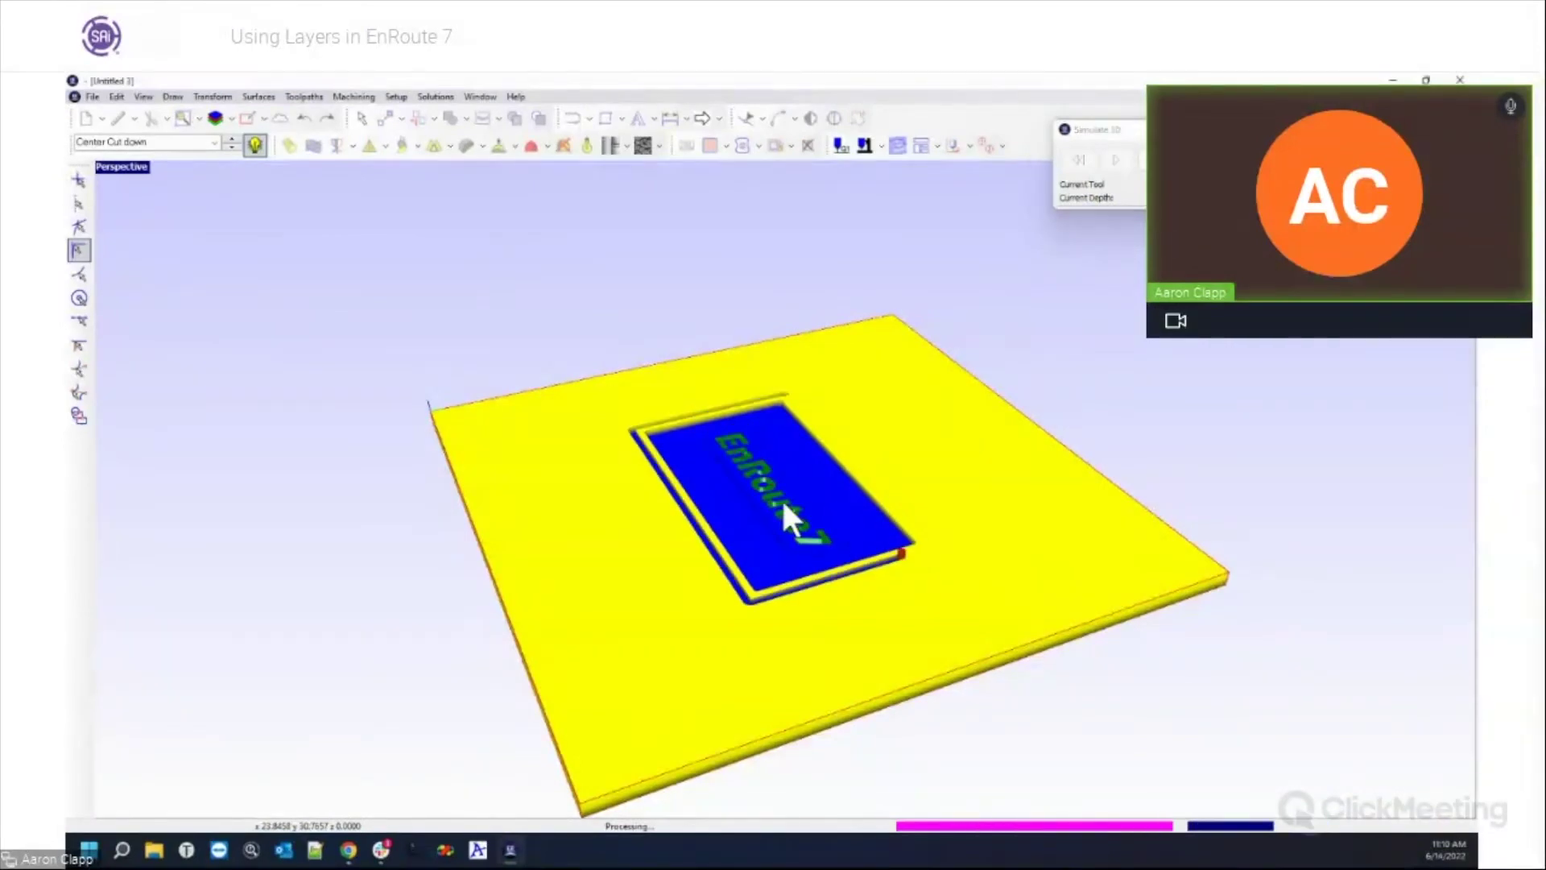
Step: Examine the revised sign simulation around the lettering, and return to the perspective wireframe of the toolpaths
scroll(859, 502, "up", 5)
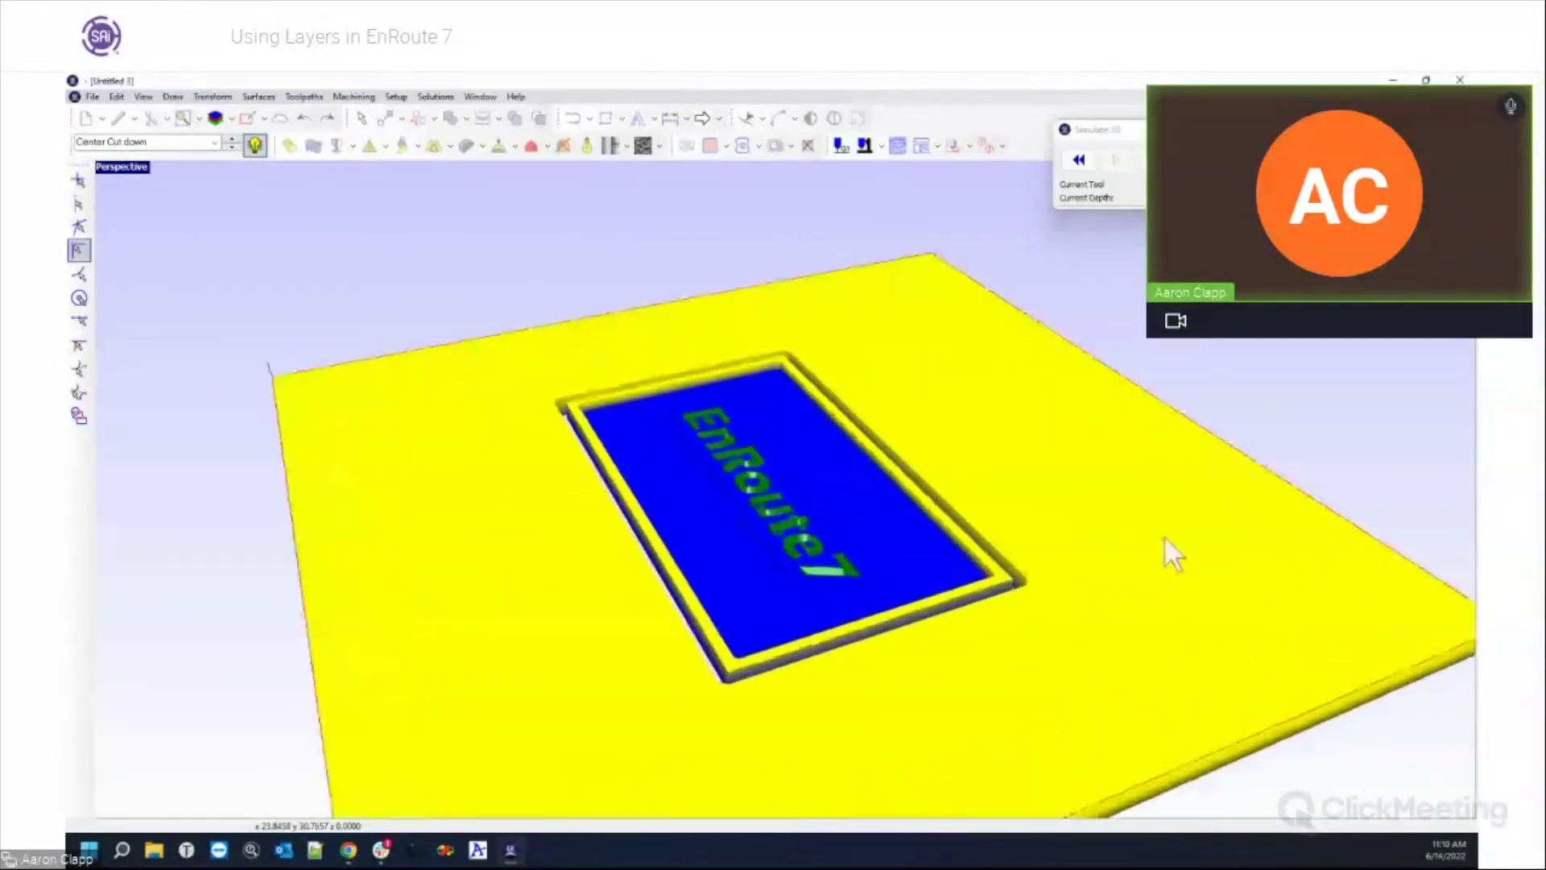
scroll(891, 545, "up", 6)
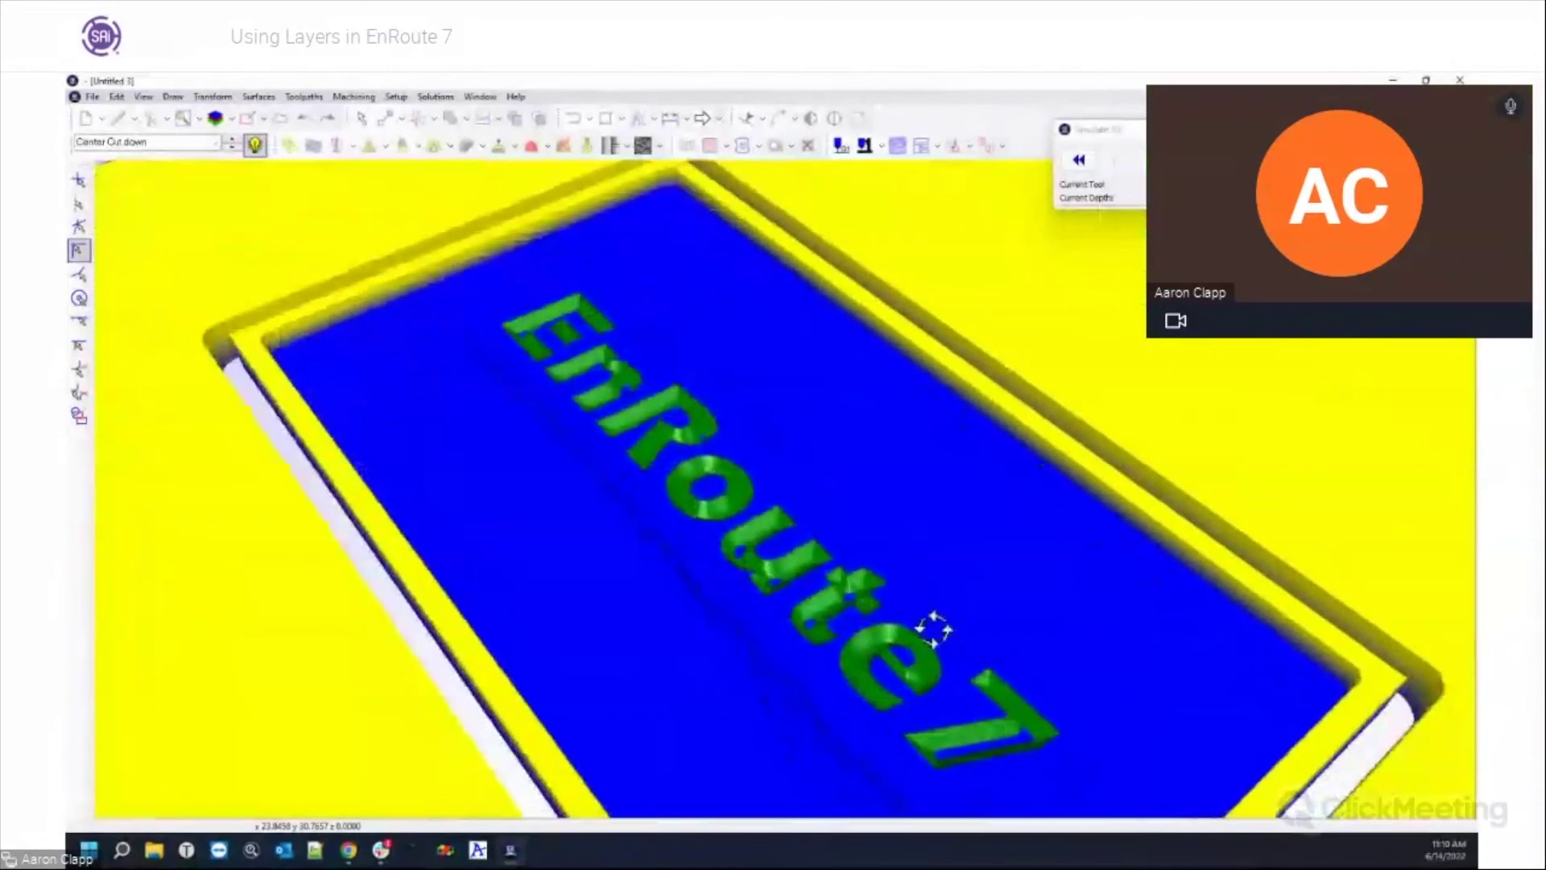
left_click_drag(631, 530, 706, 515)
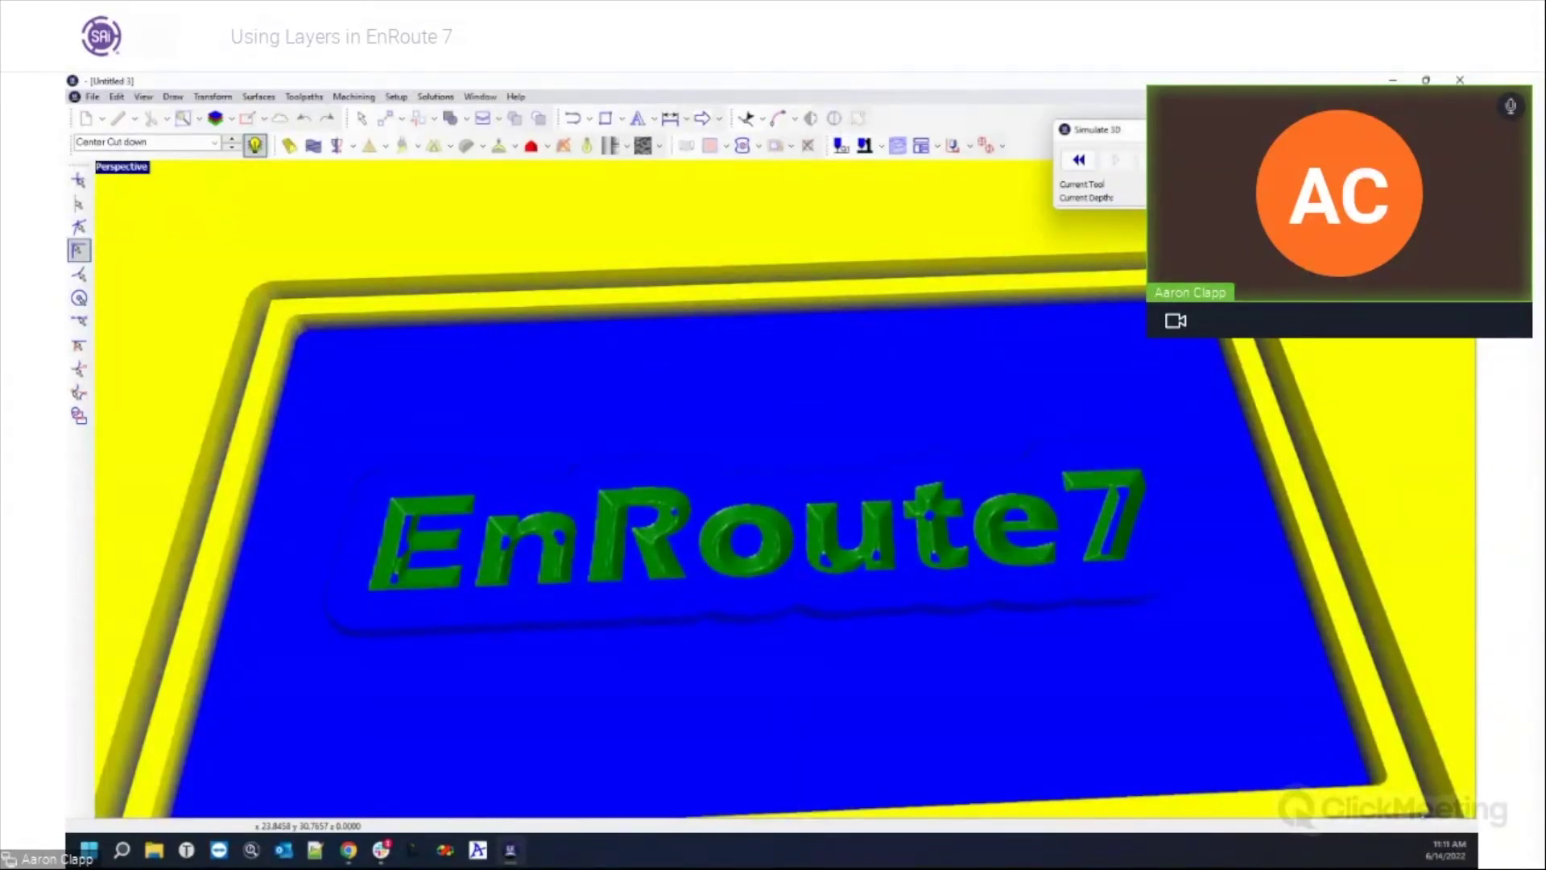
left_click(128, 183)
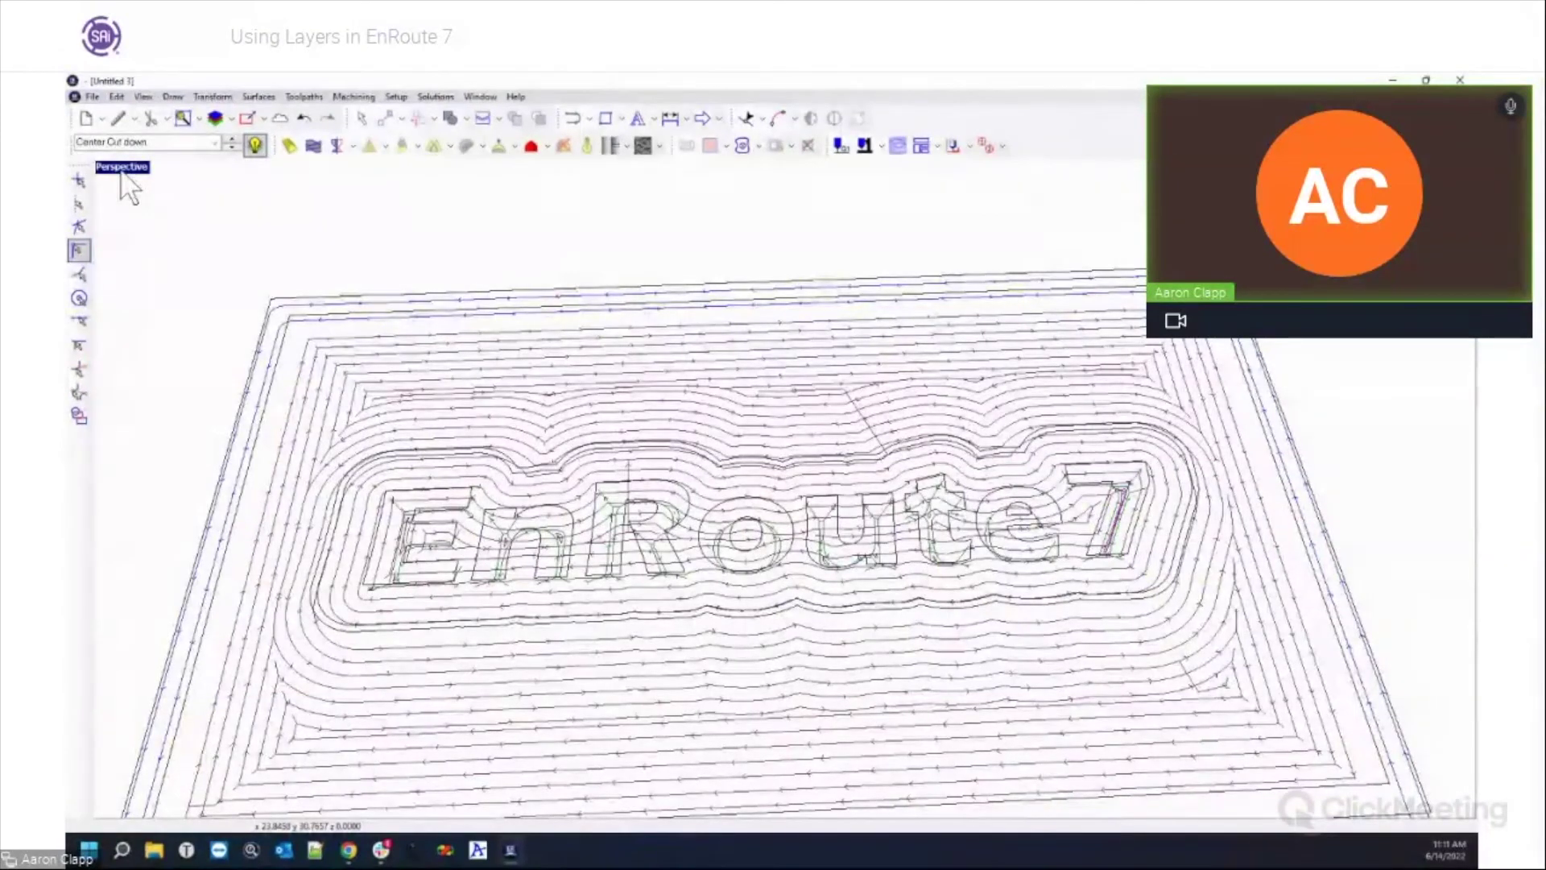
Step: Return to the top view and place a 20 by 11 in rectangle above the sign
double_click(118, 173)
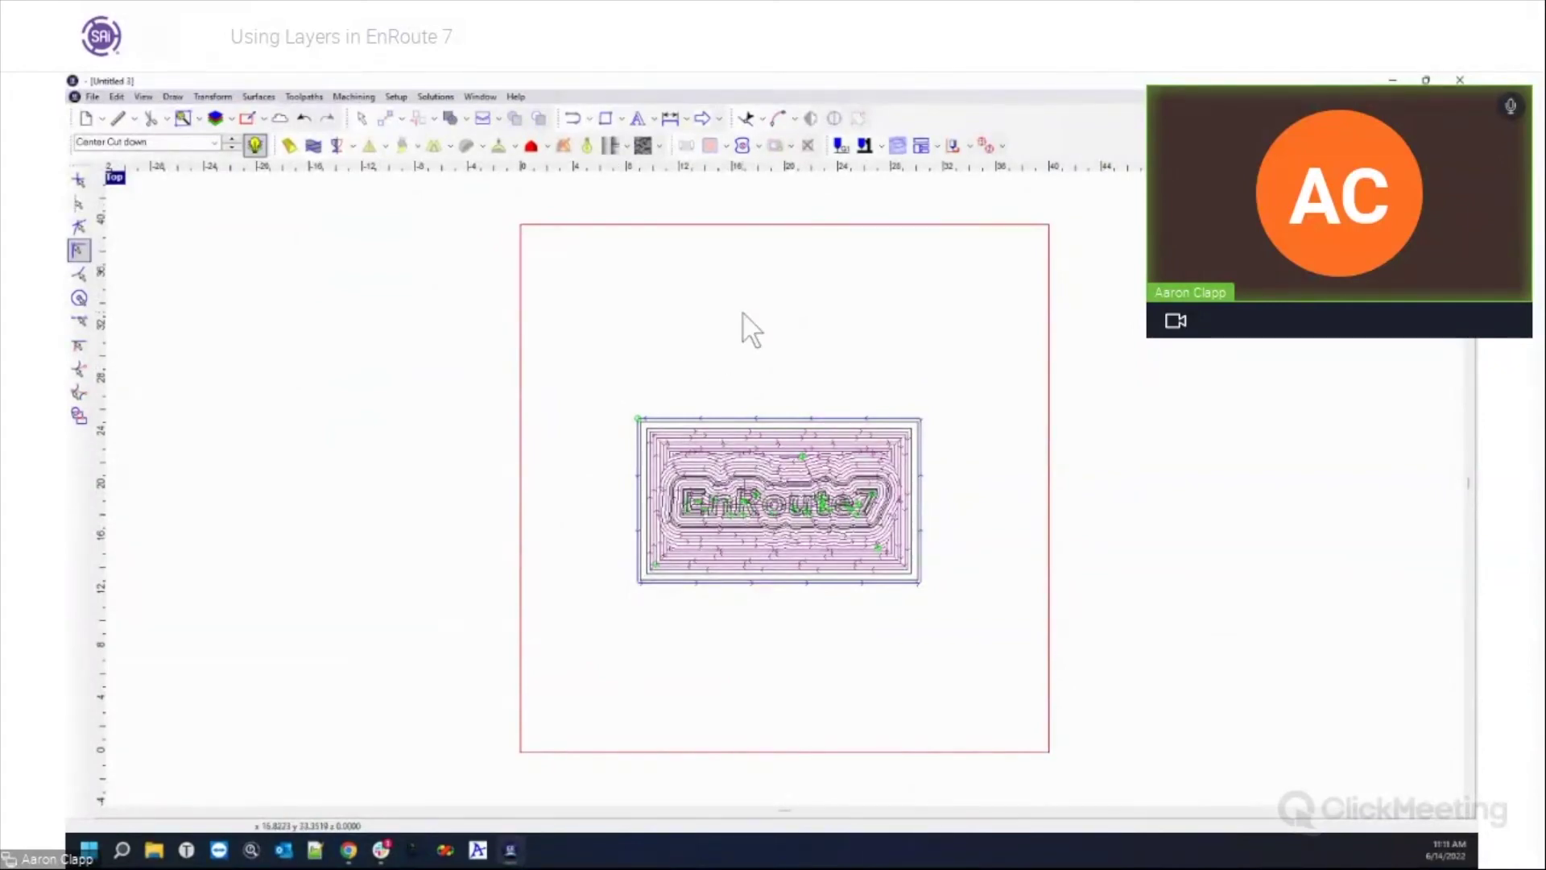
right_click(744, 314)
left_click(717, 287)
left_click(605, 118)
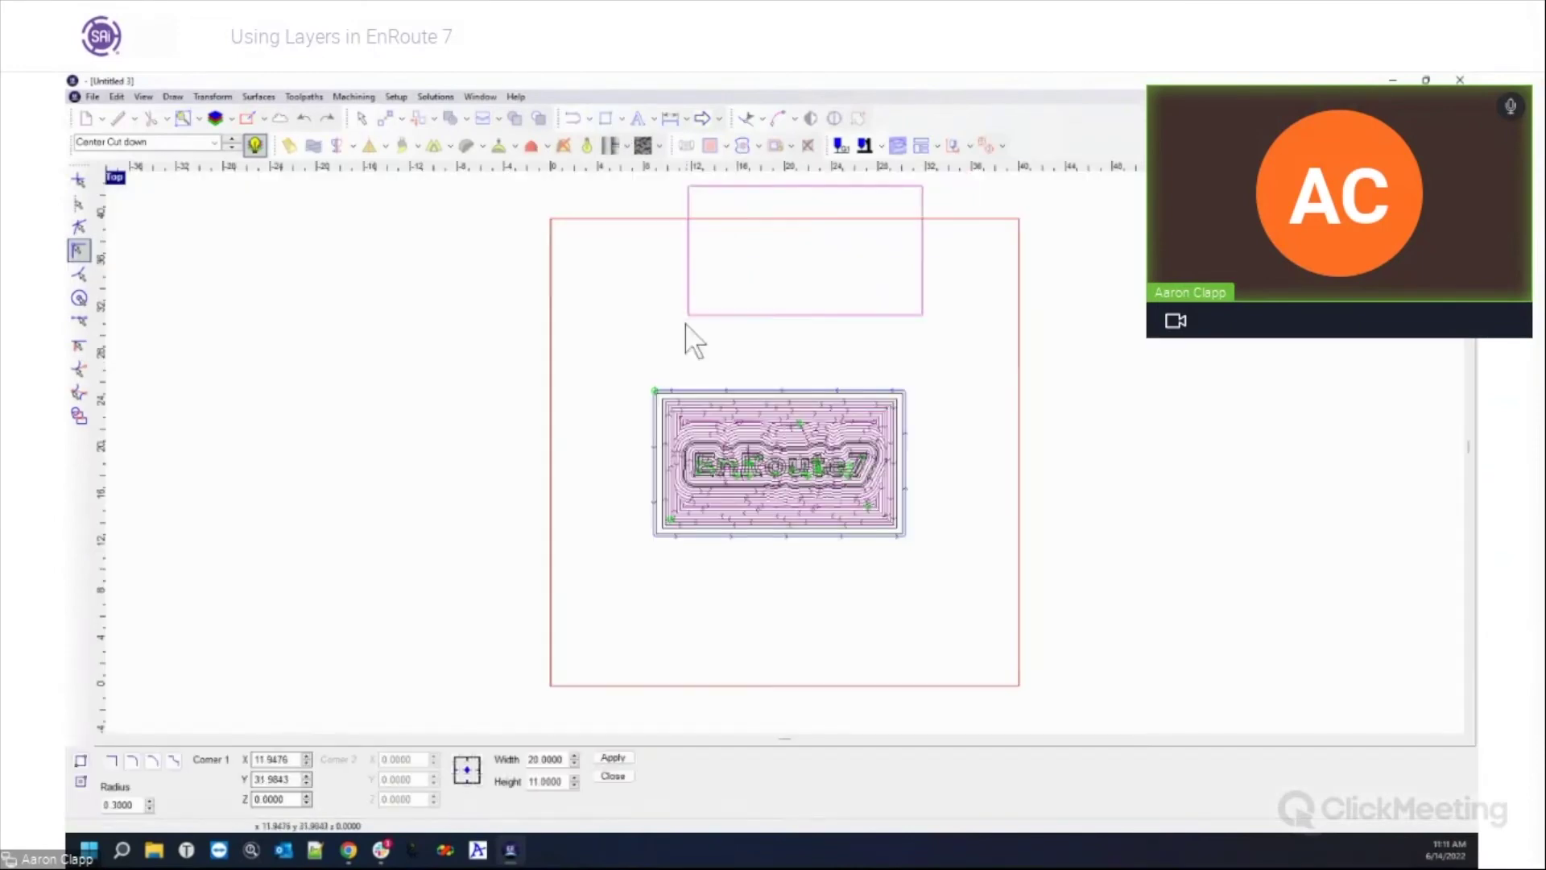
left_click(692, 362)
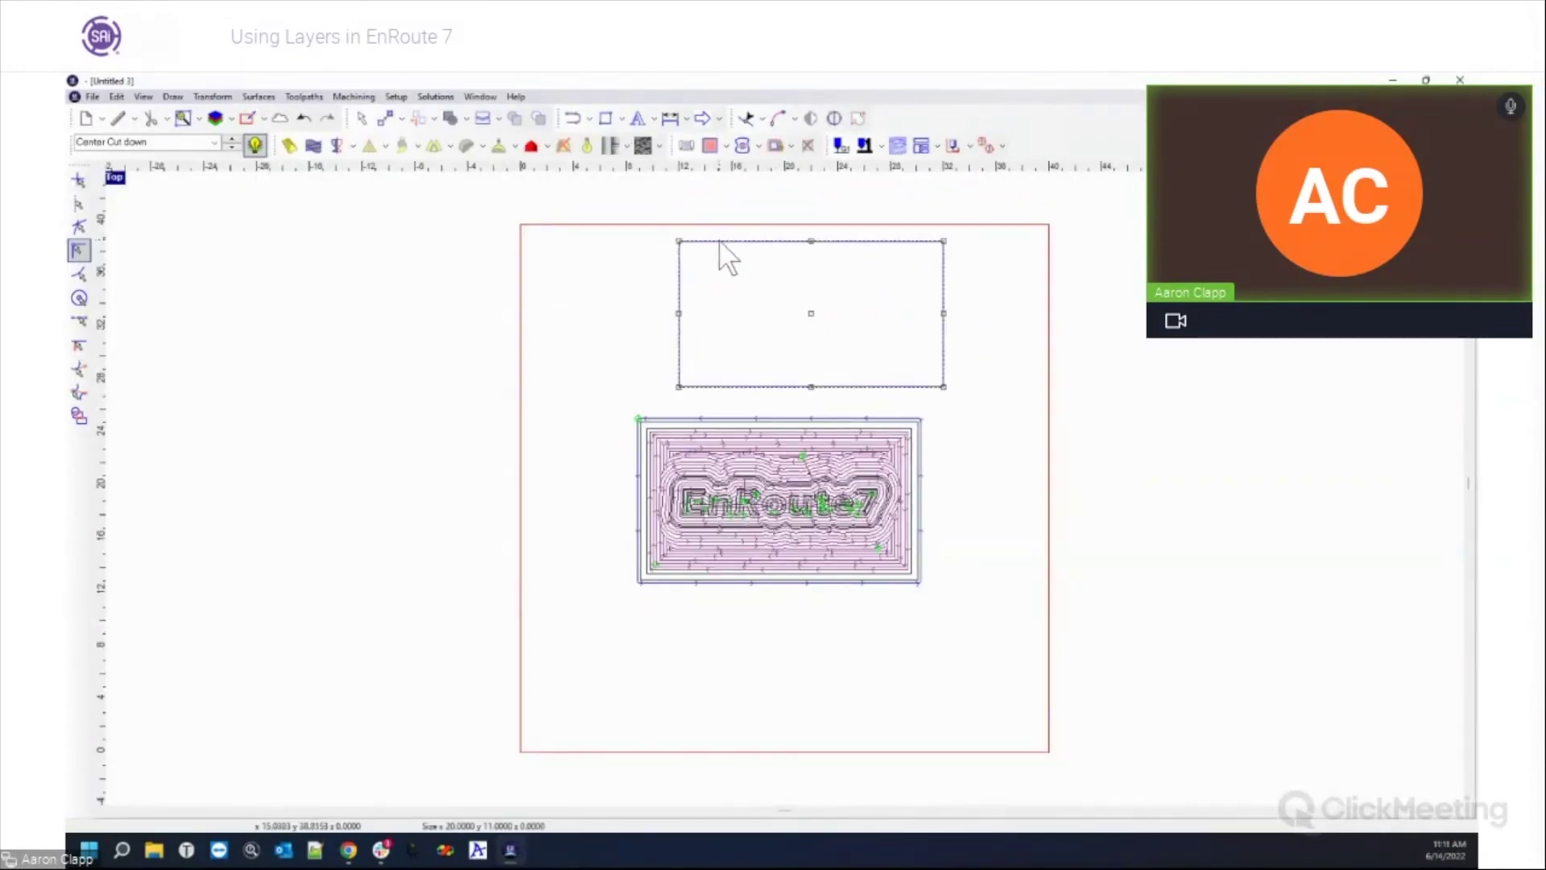
Step: Try pasting a rectangle to the active layer and shifting it, and undo the changes
right_click(654, 243)
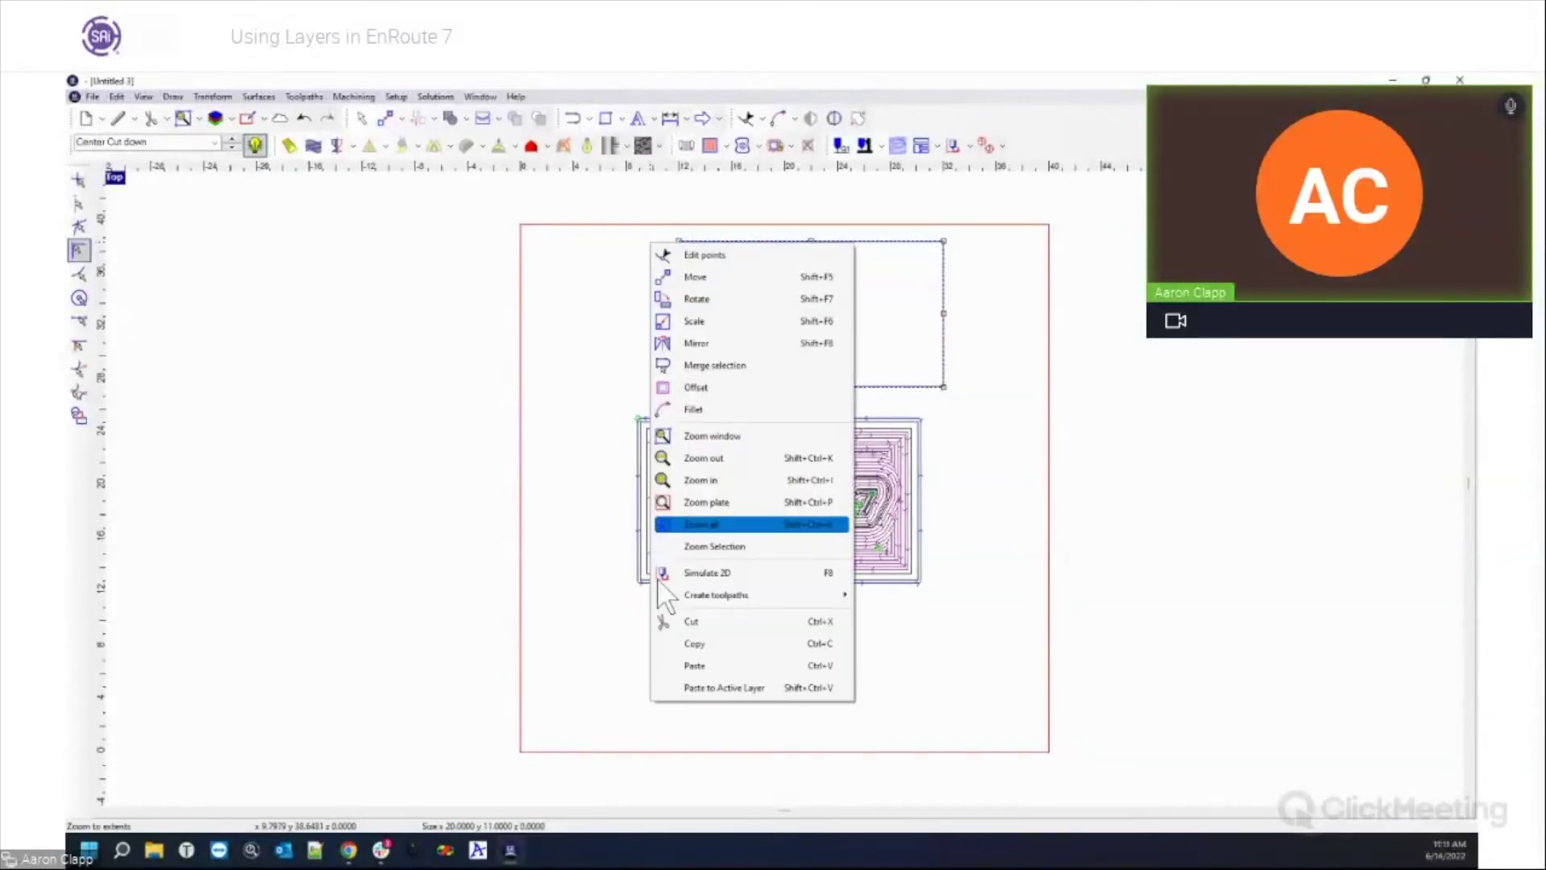
left_click(686, 688)
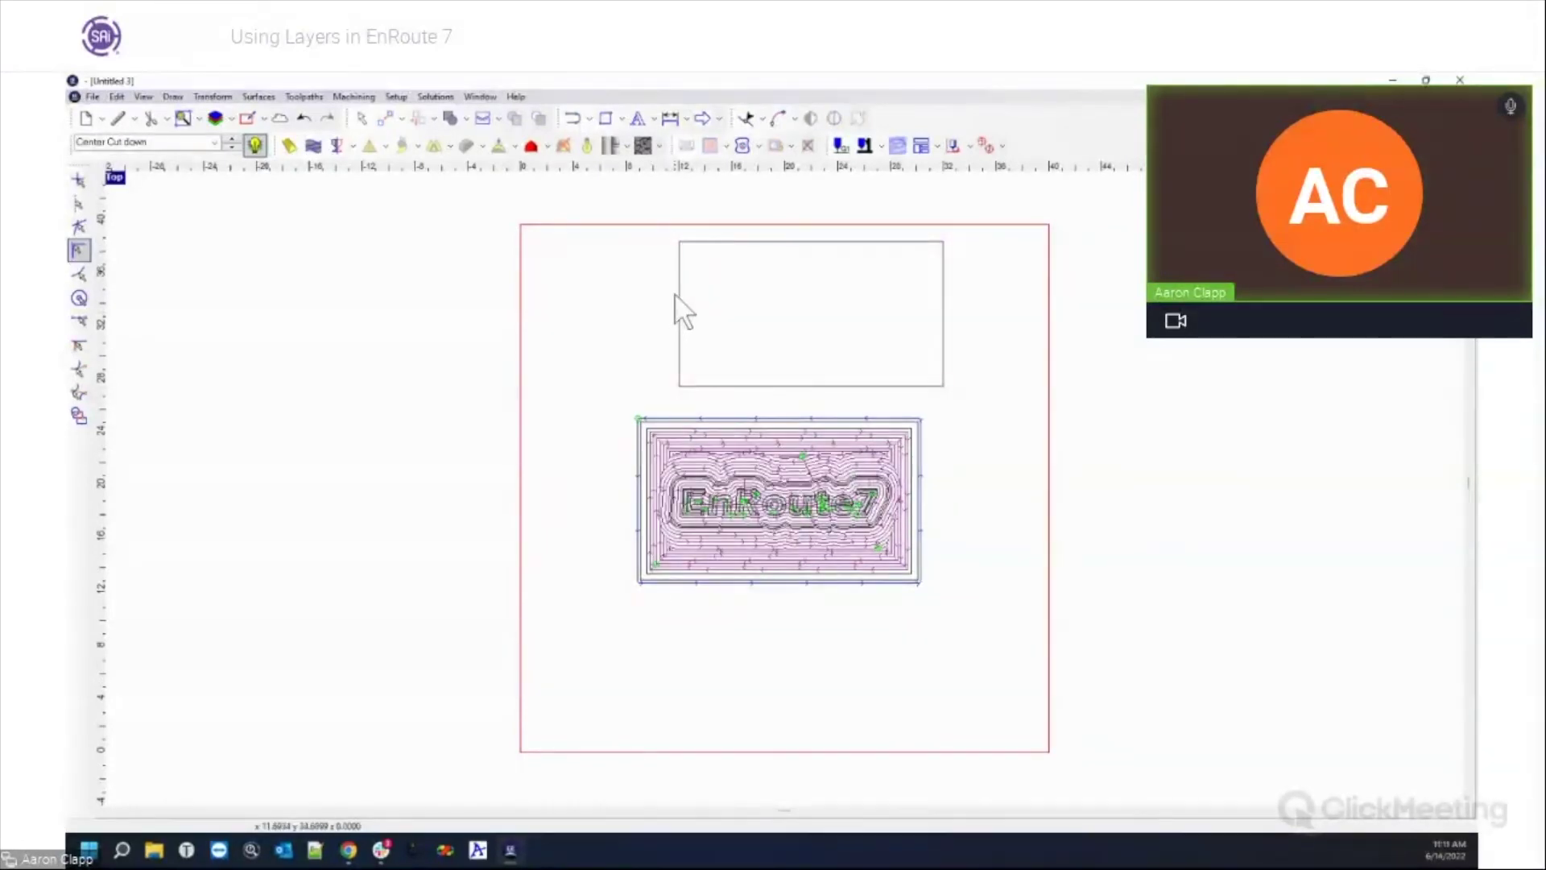
left_click_drag(815, 321, 880, 315)
left_click(1111, 390)
key("ctrl+z")
key("ctrl+z")
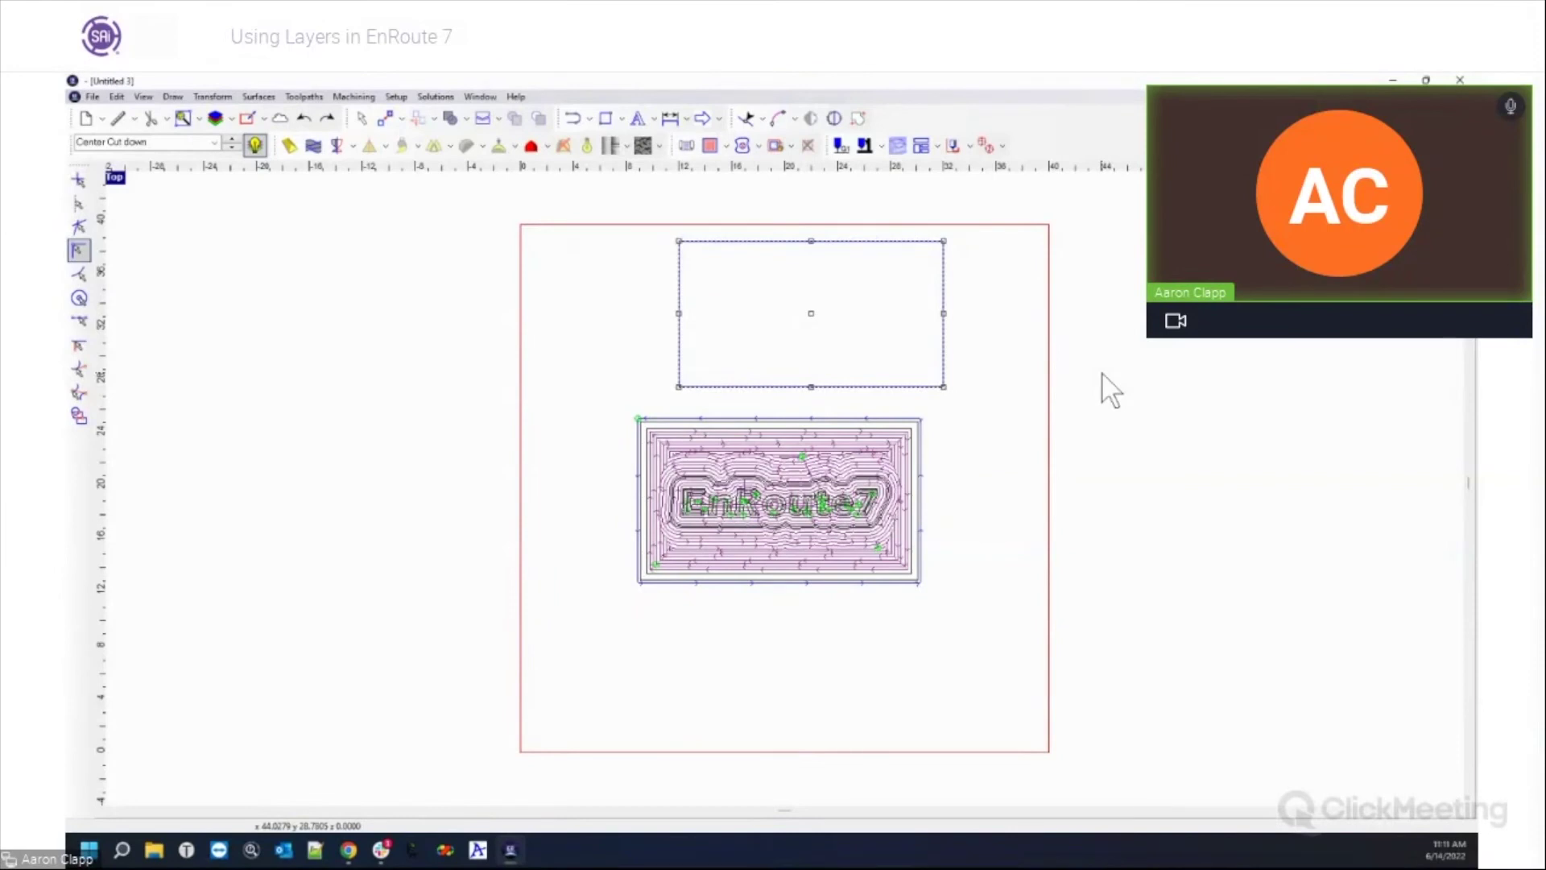
Step: Shift the duplicate rectangle away from the original above the sign and move it back over the original
left_click(1024, 443)
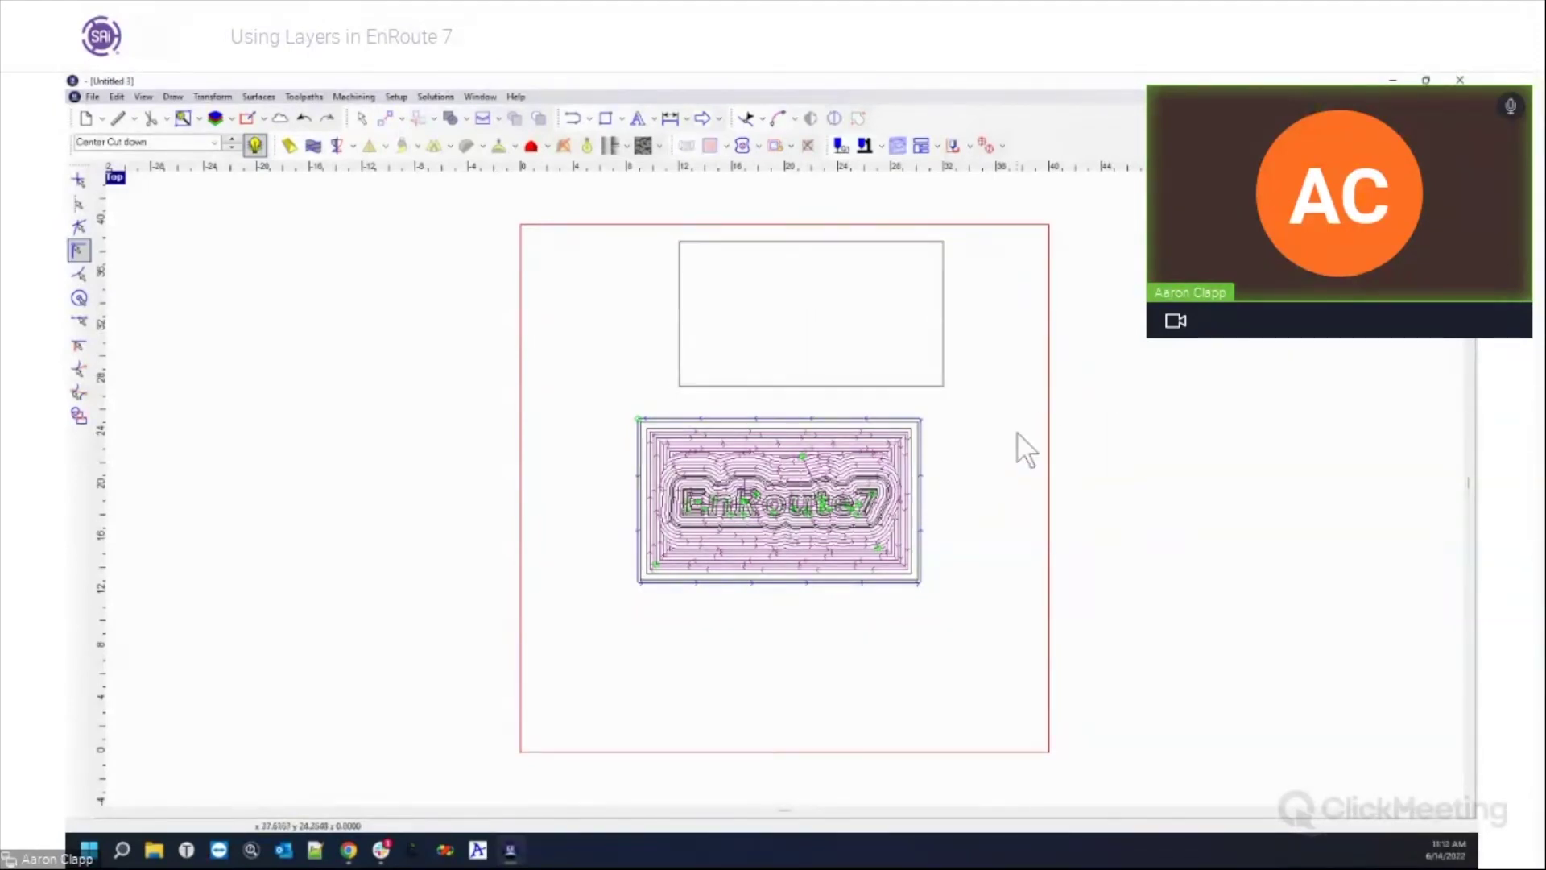
left_click(945, 337)
left_click_drag(817, 320, 681, 306)
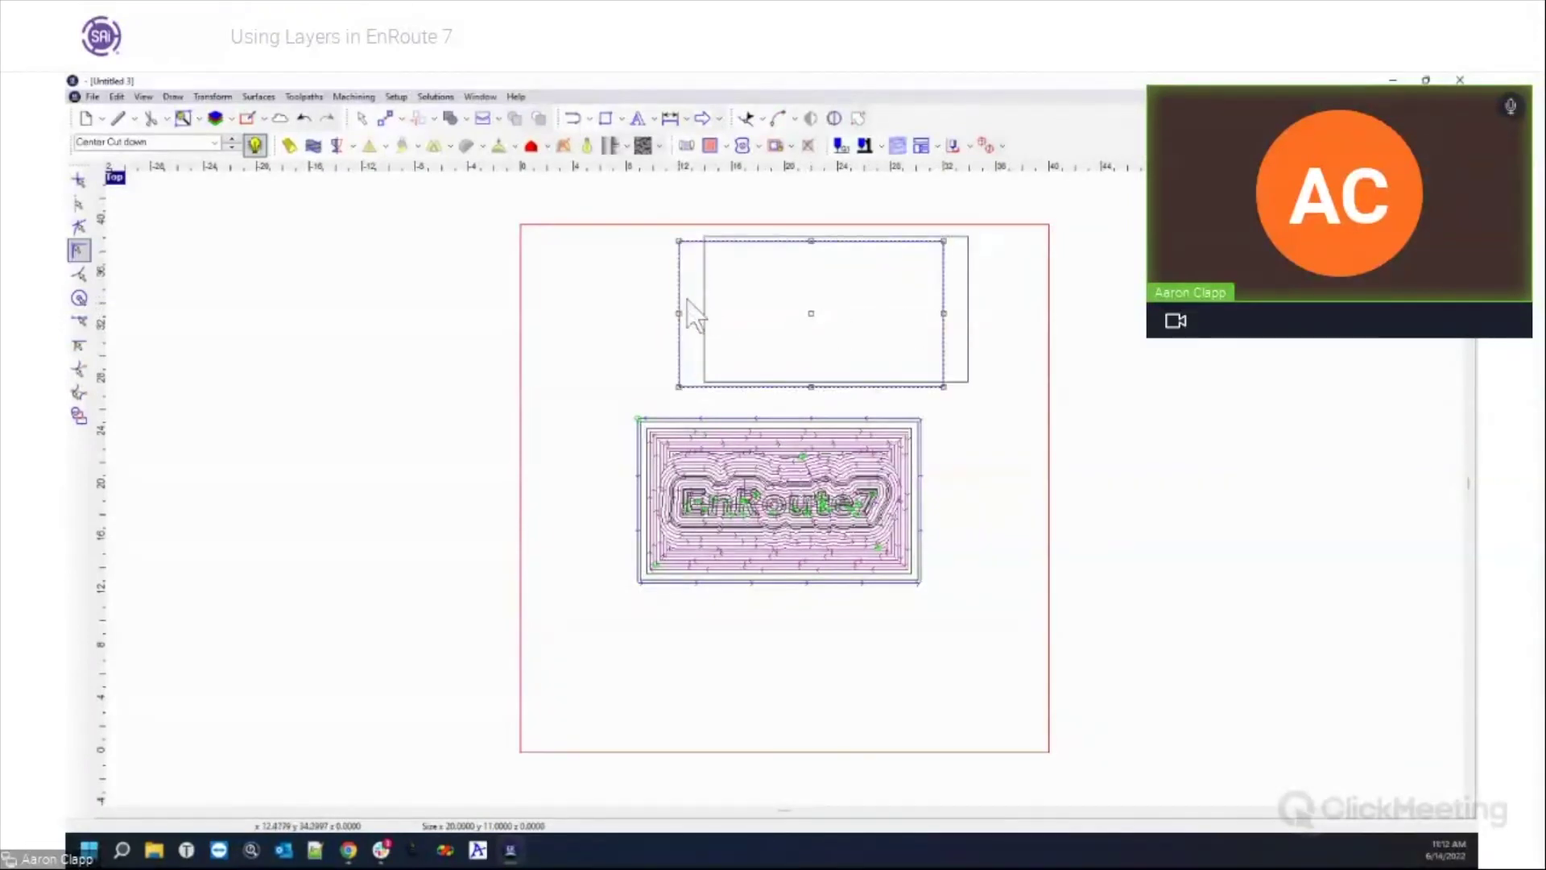
left_click_drag(838, 306, 813, 315)
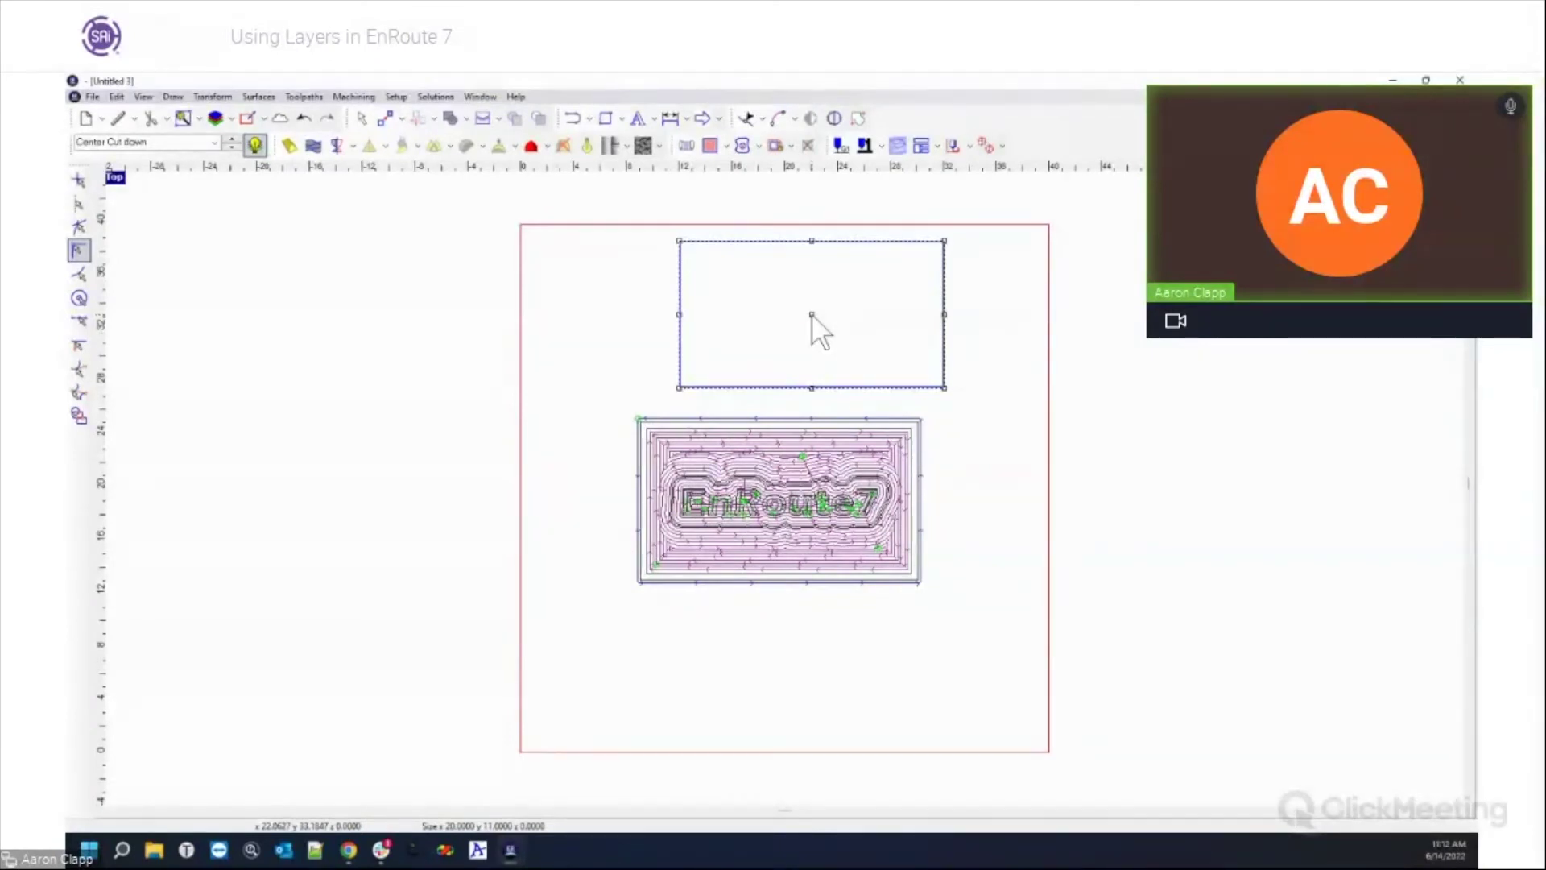
Step: Delete both rectangles above the sign and display only the Center Cut down layer
left_click_drag(654, 227, 1002, 425)
key("Delete")
left_click(255, 146)
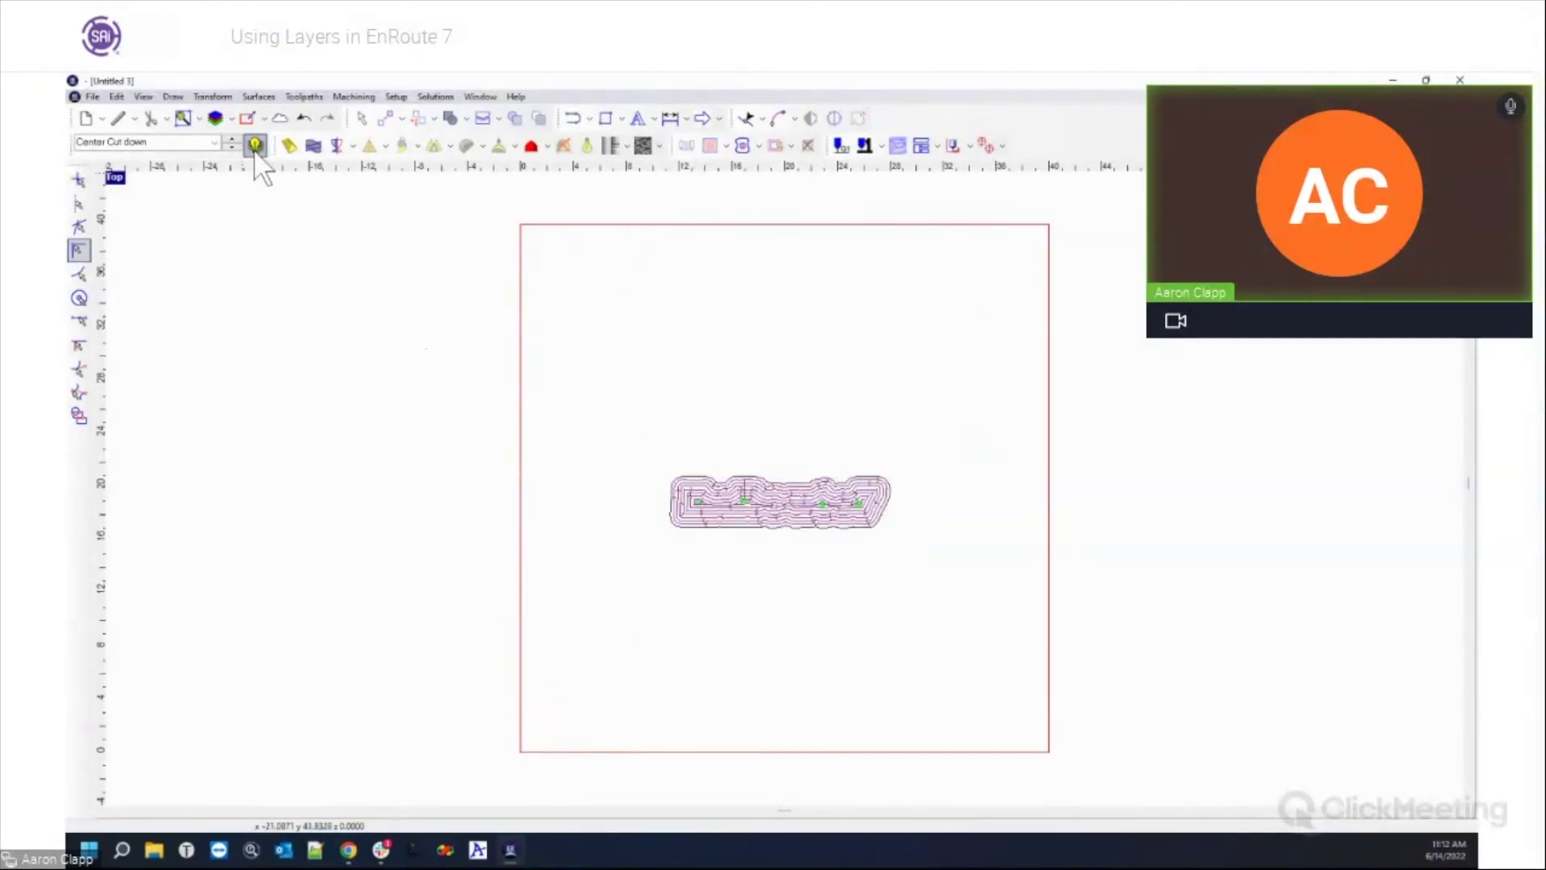
Step: Compare the complete sign with the isolated Center Cut down toolpaths, and display all layers again
left_click_drag(592, 371, 969, 644)
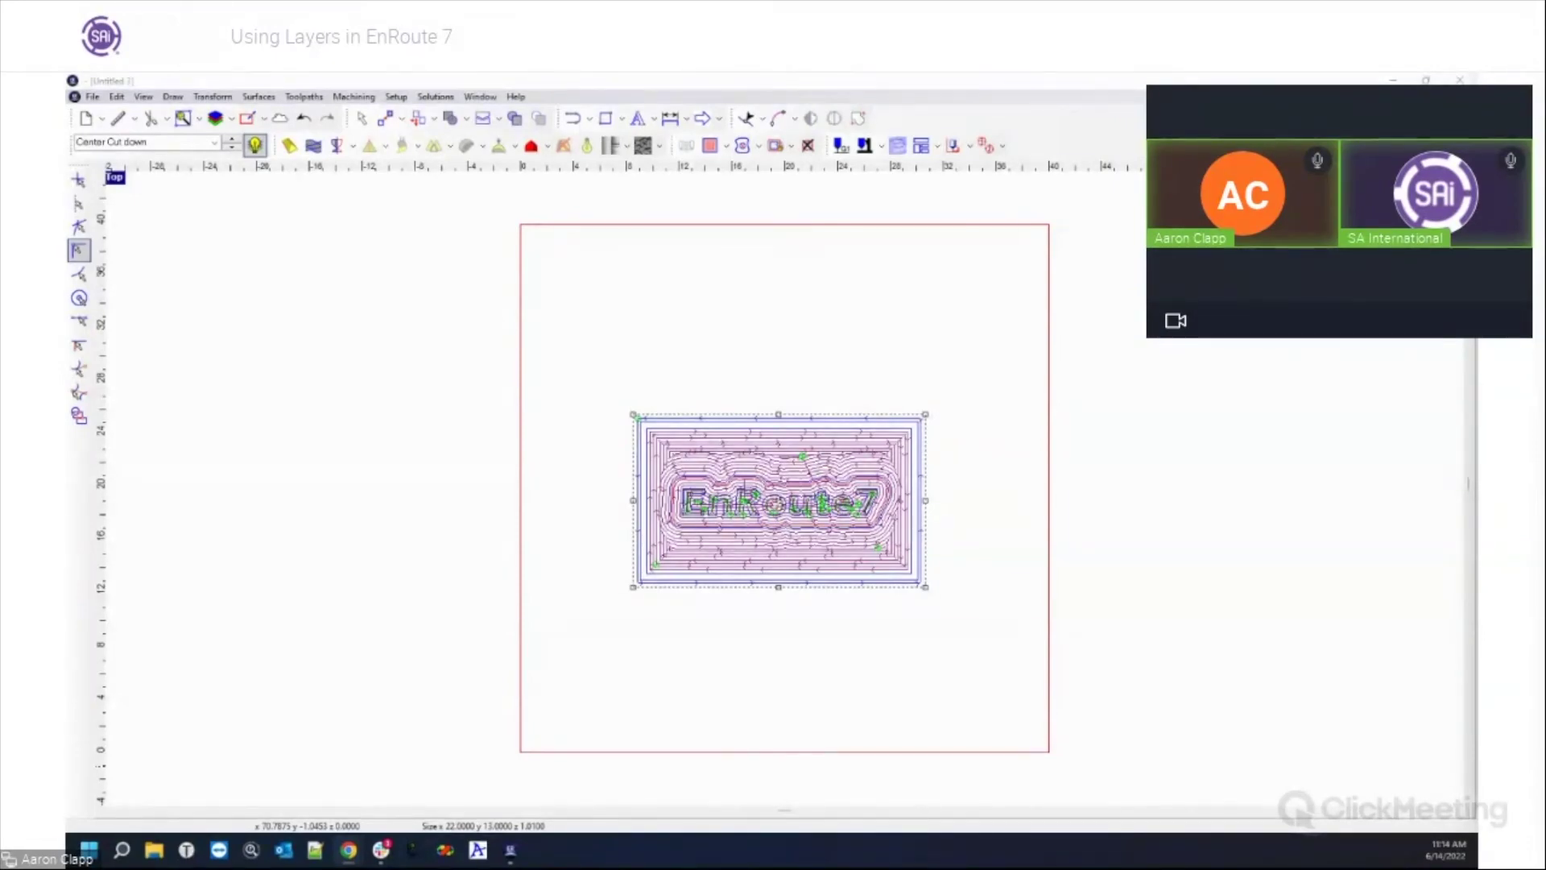
left_click(256, 145)
left_click(679, 554)
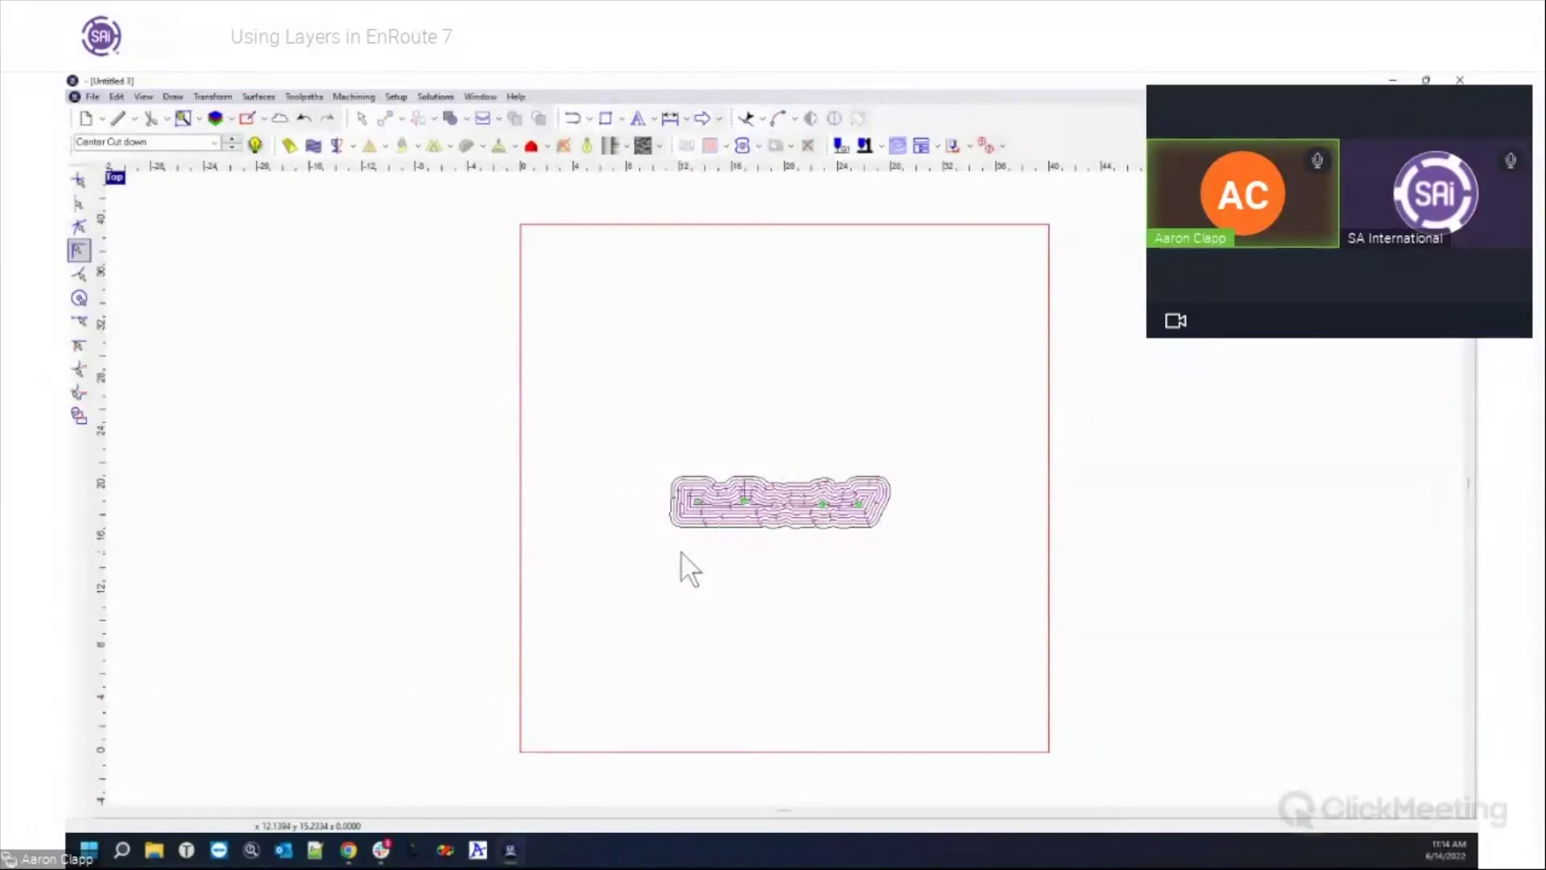
right_click(711, 492)
left_click(670, 684)
left_click(255, 145)
Step: Examine the engraving toolpaths within the sign lettering, especially around the R and the n
scroll(742, 595, "up", 5)
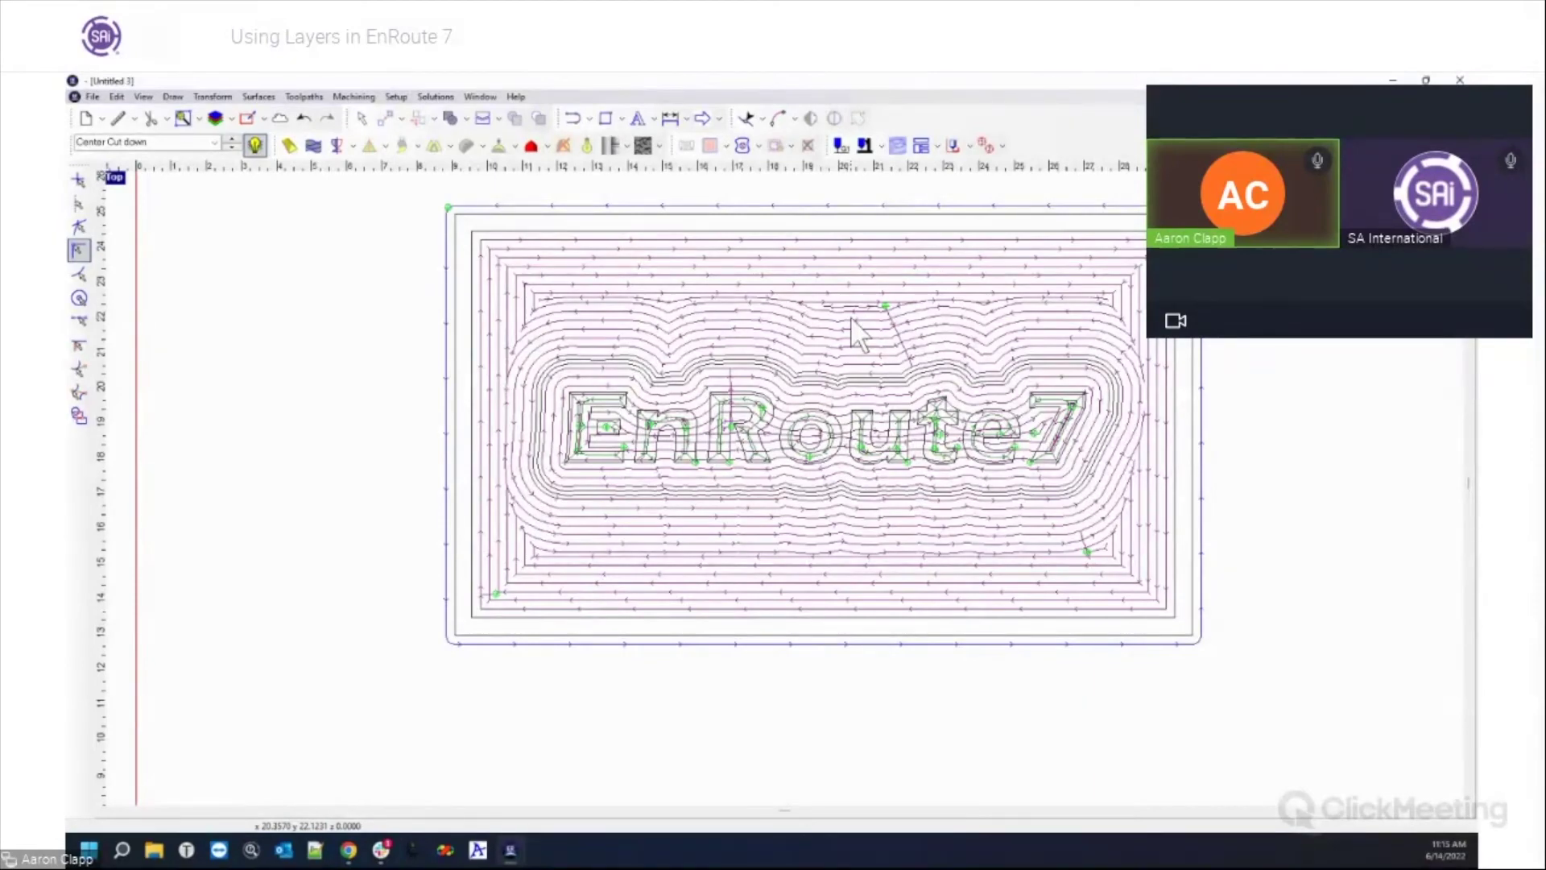
scroll(761, 451, "up", 3)
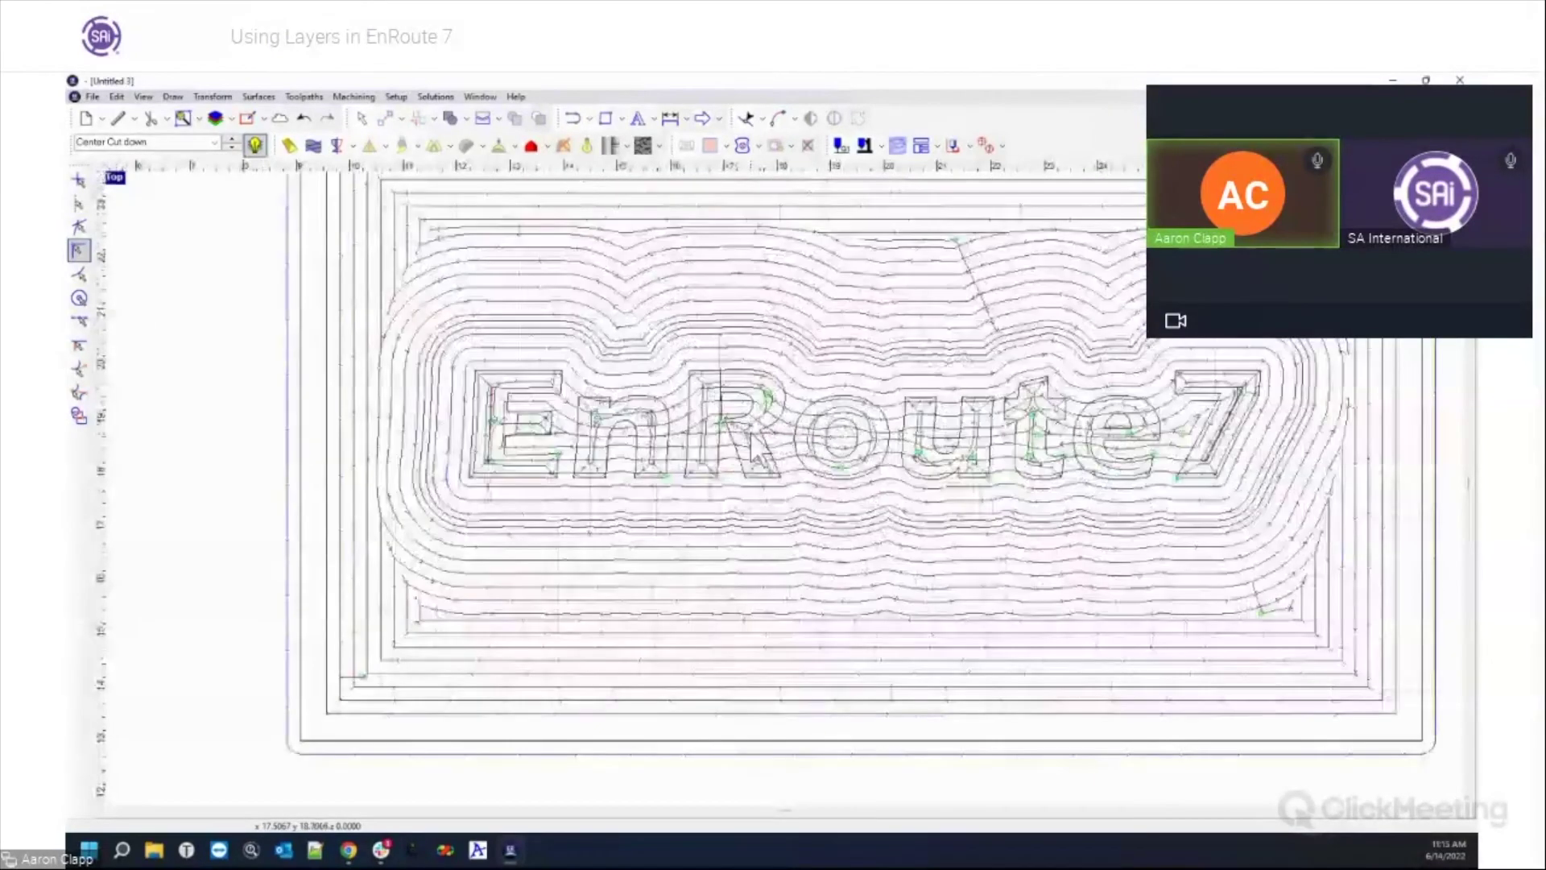
scroll(753, 447, "up", 3)
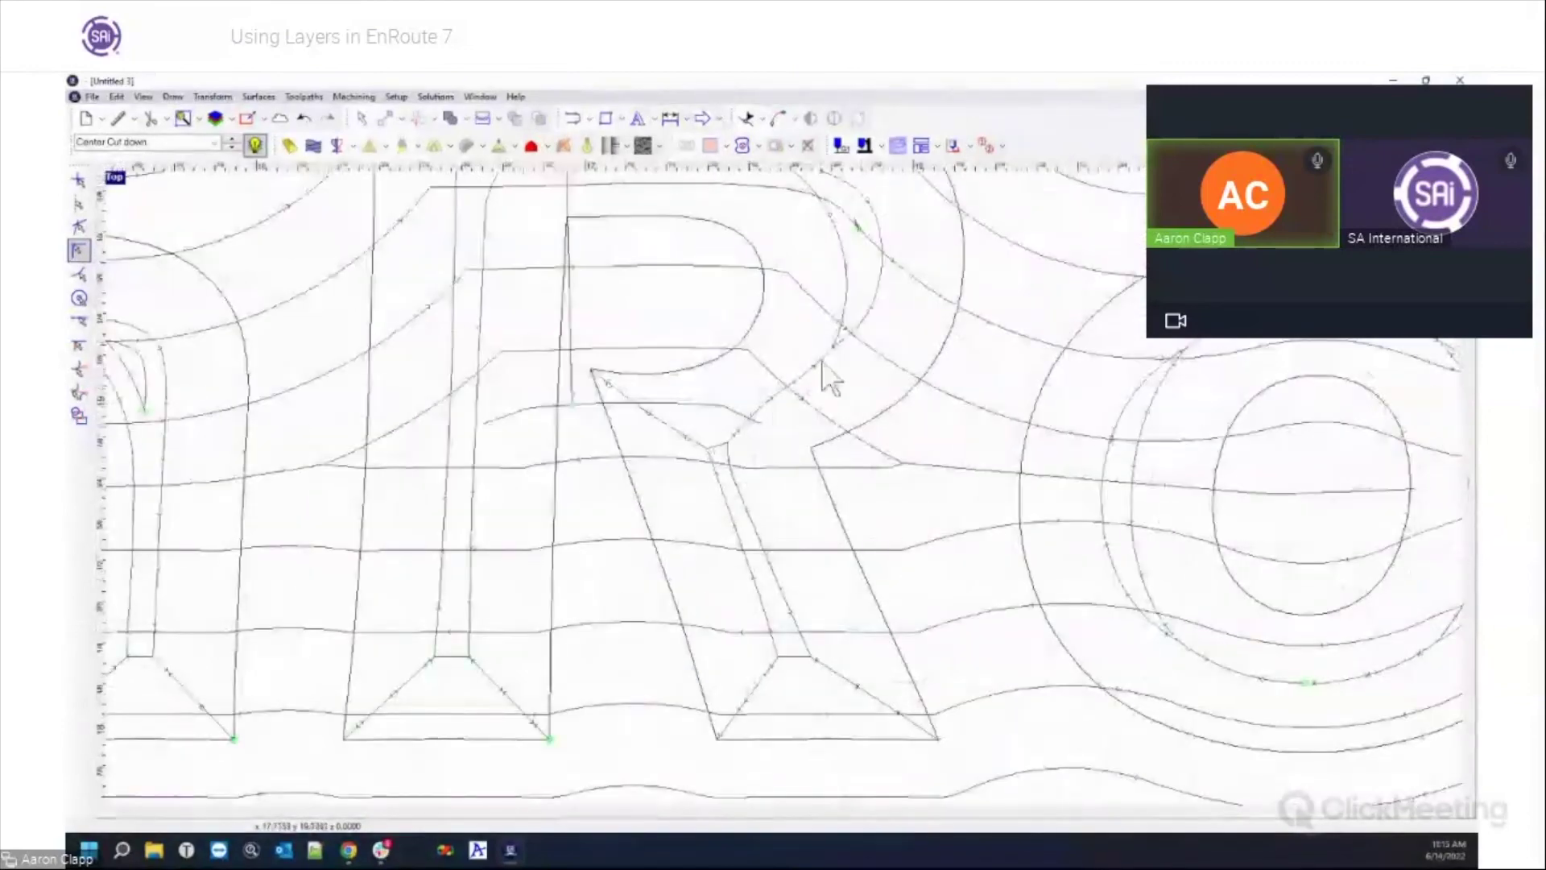
right_click(845, 264)
left_click(842, 253)
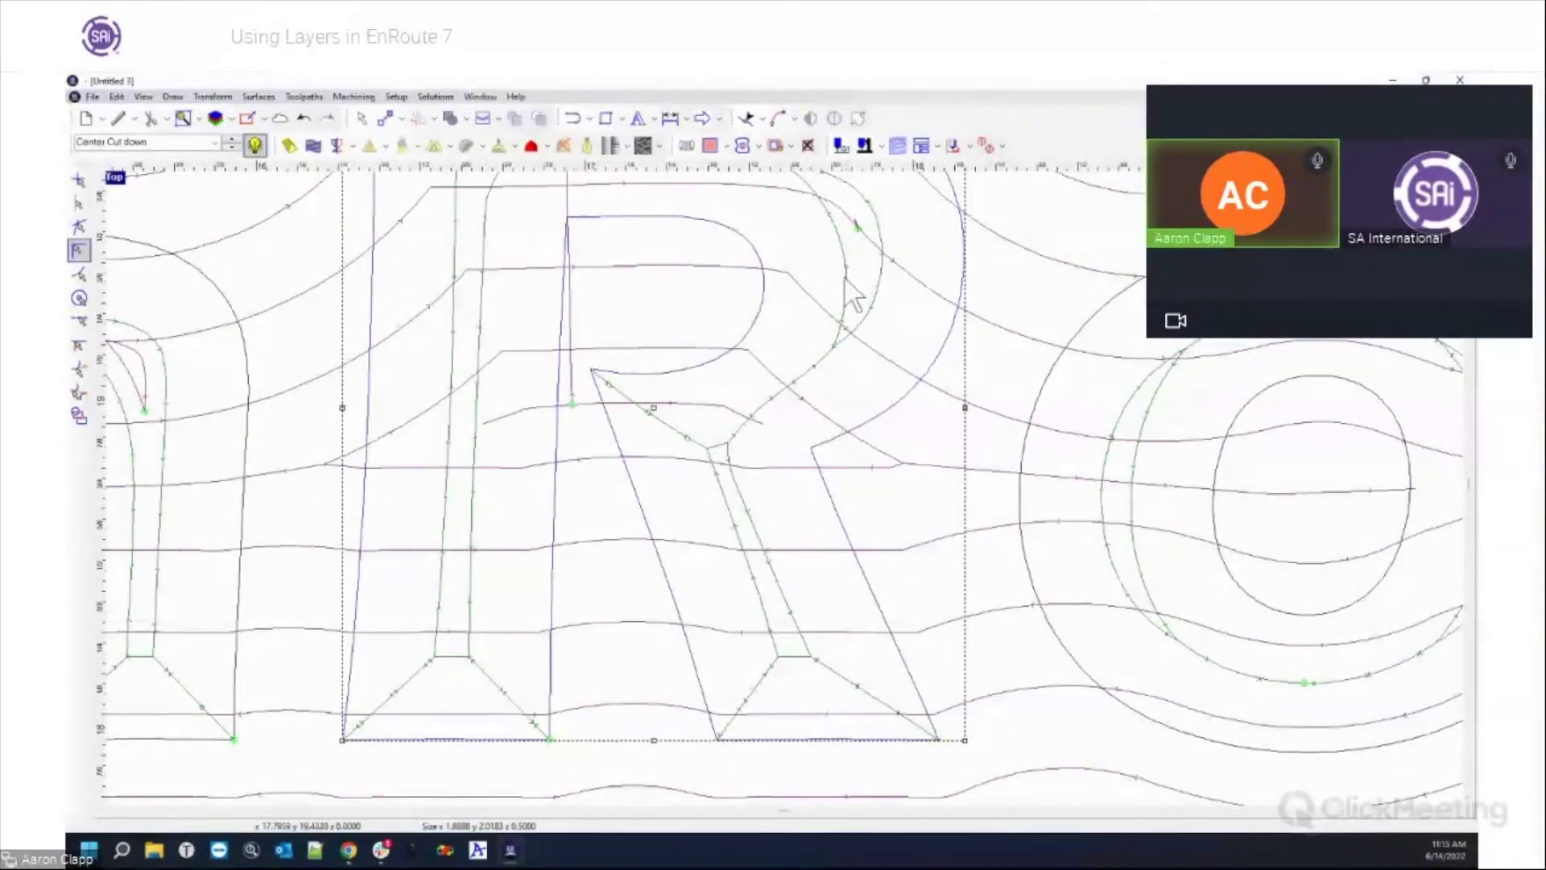
scroll(844, 319, "down", 2)
scroll(841, 308, "down", 4)
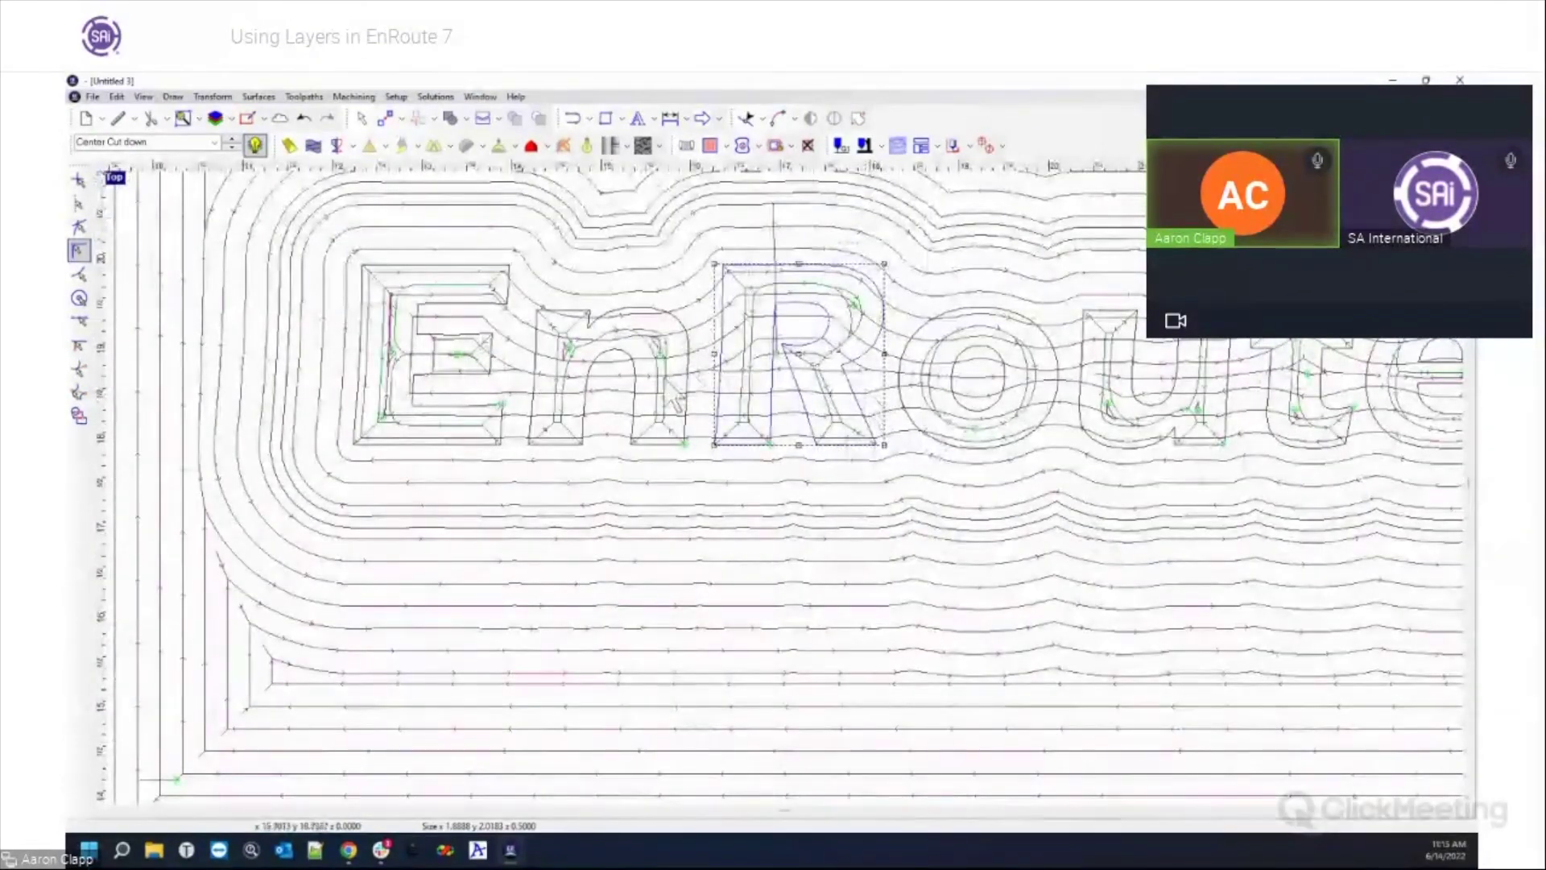
scroll(716, 310, "up", 3)
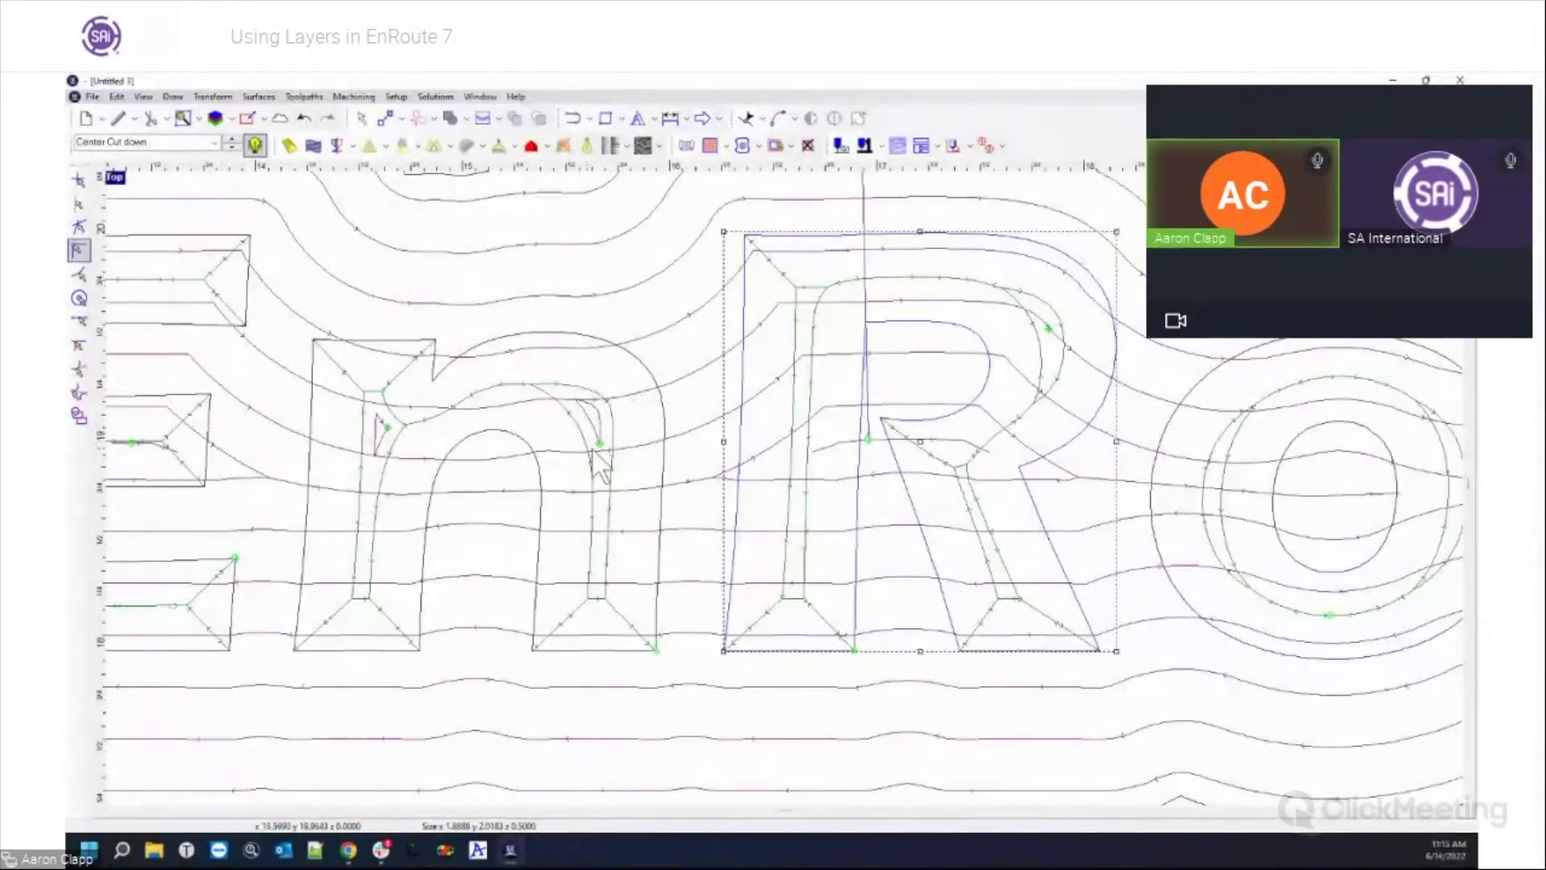
scroll(473, 391, "down", 1)
scroll(473, 391, "down", 3)
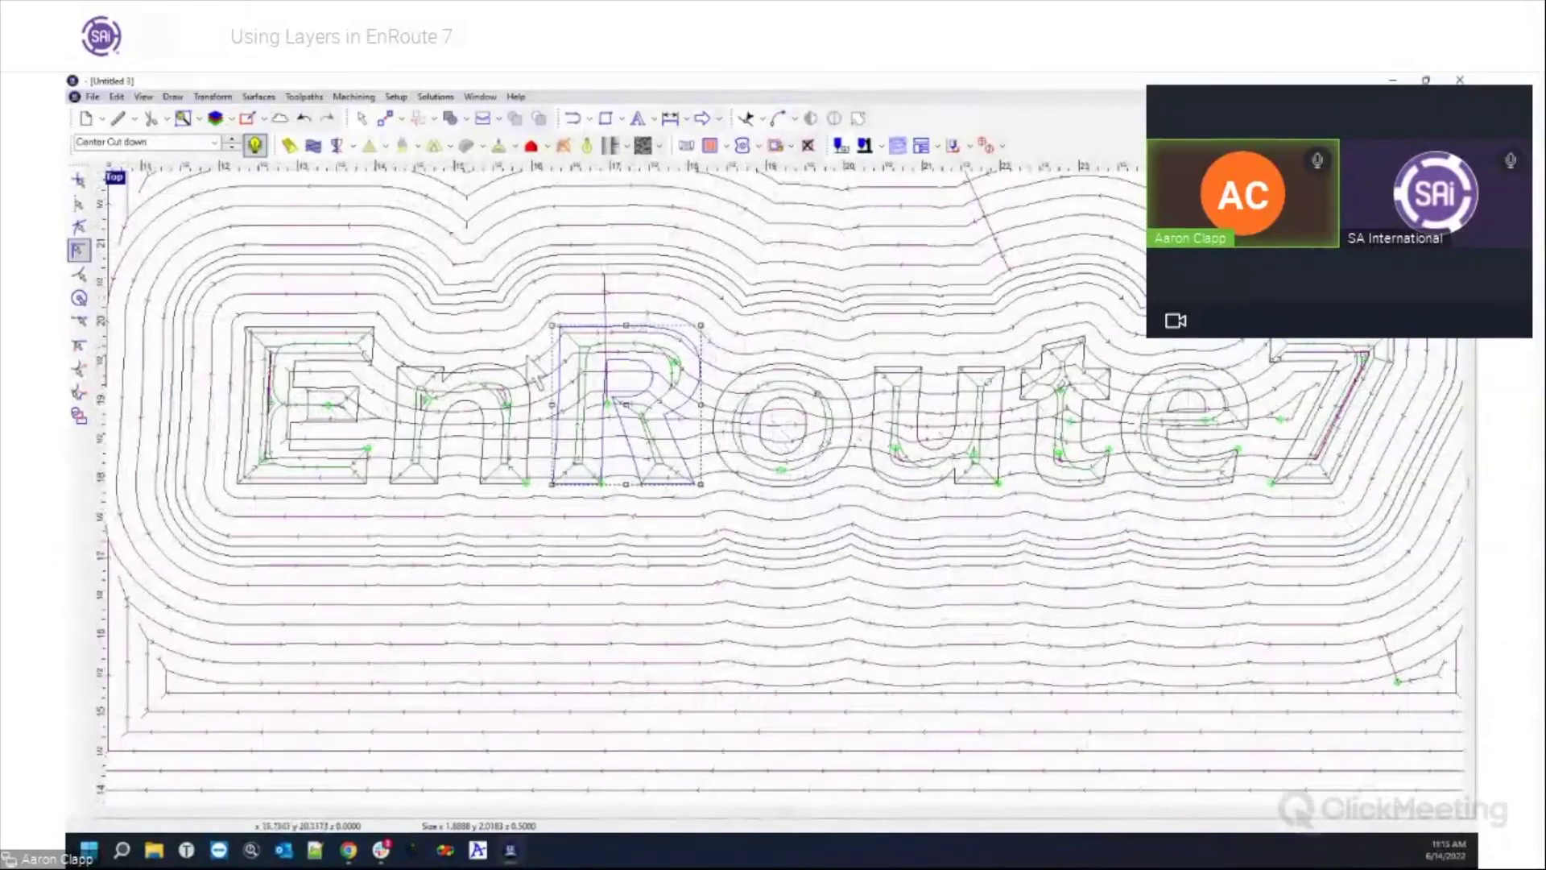
scroll(900, 647, "down", 3)
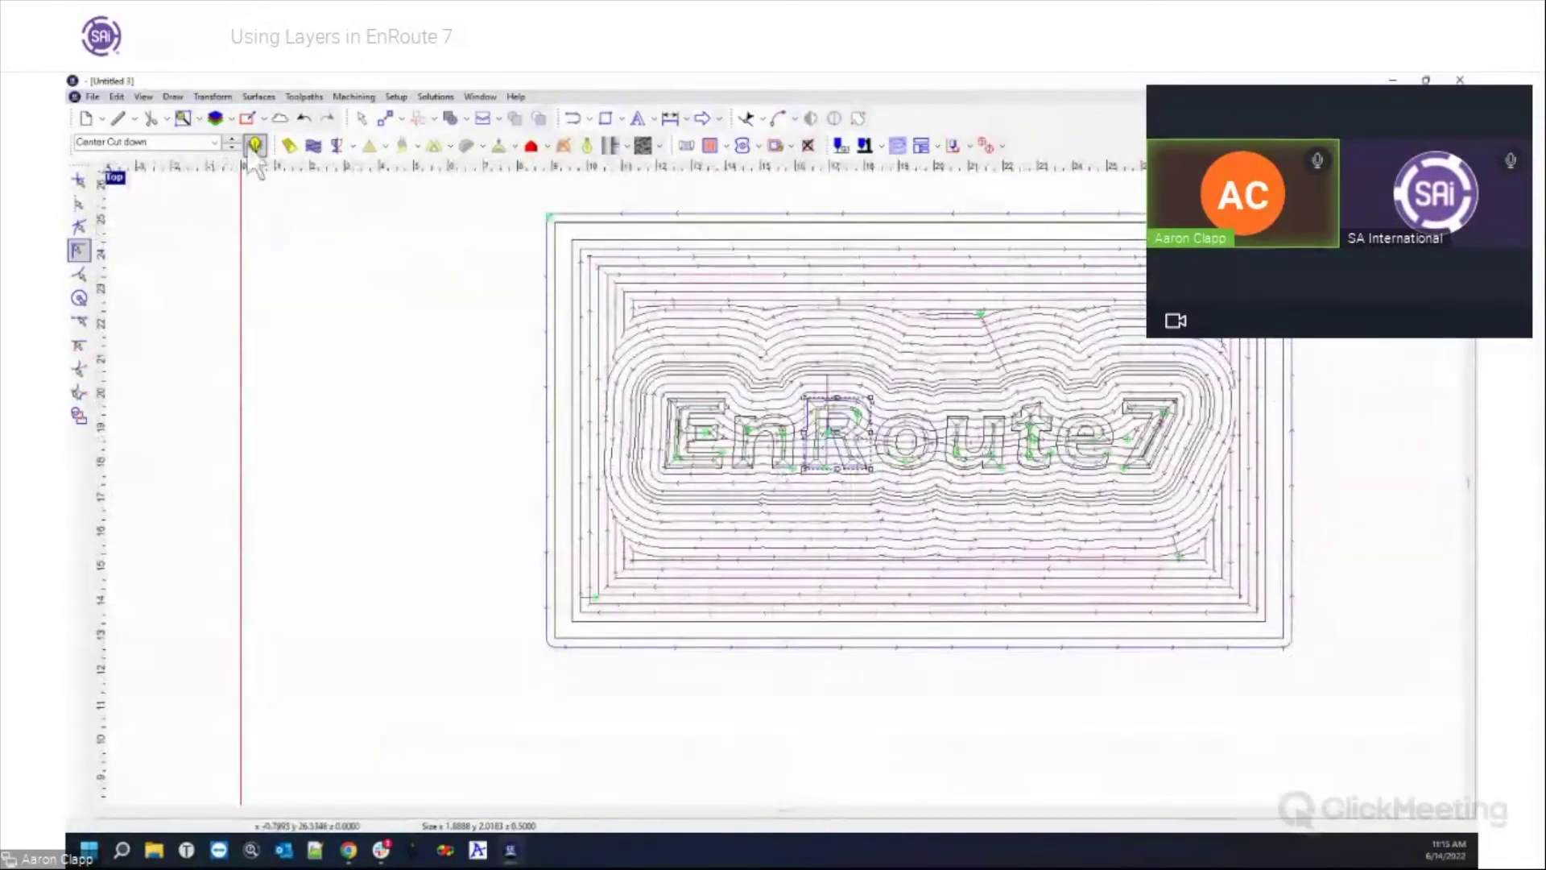
Step: Make Engrave layer the active layer, display it alone, and check its contents by selecting all of the lettering
left_click(255, 145)
left_click(214, 143)
left_click(129, 182)
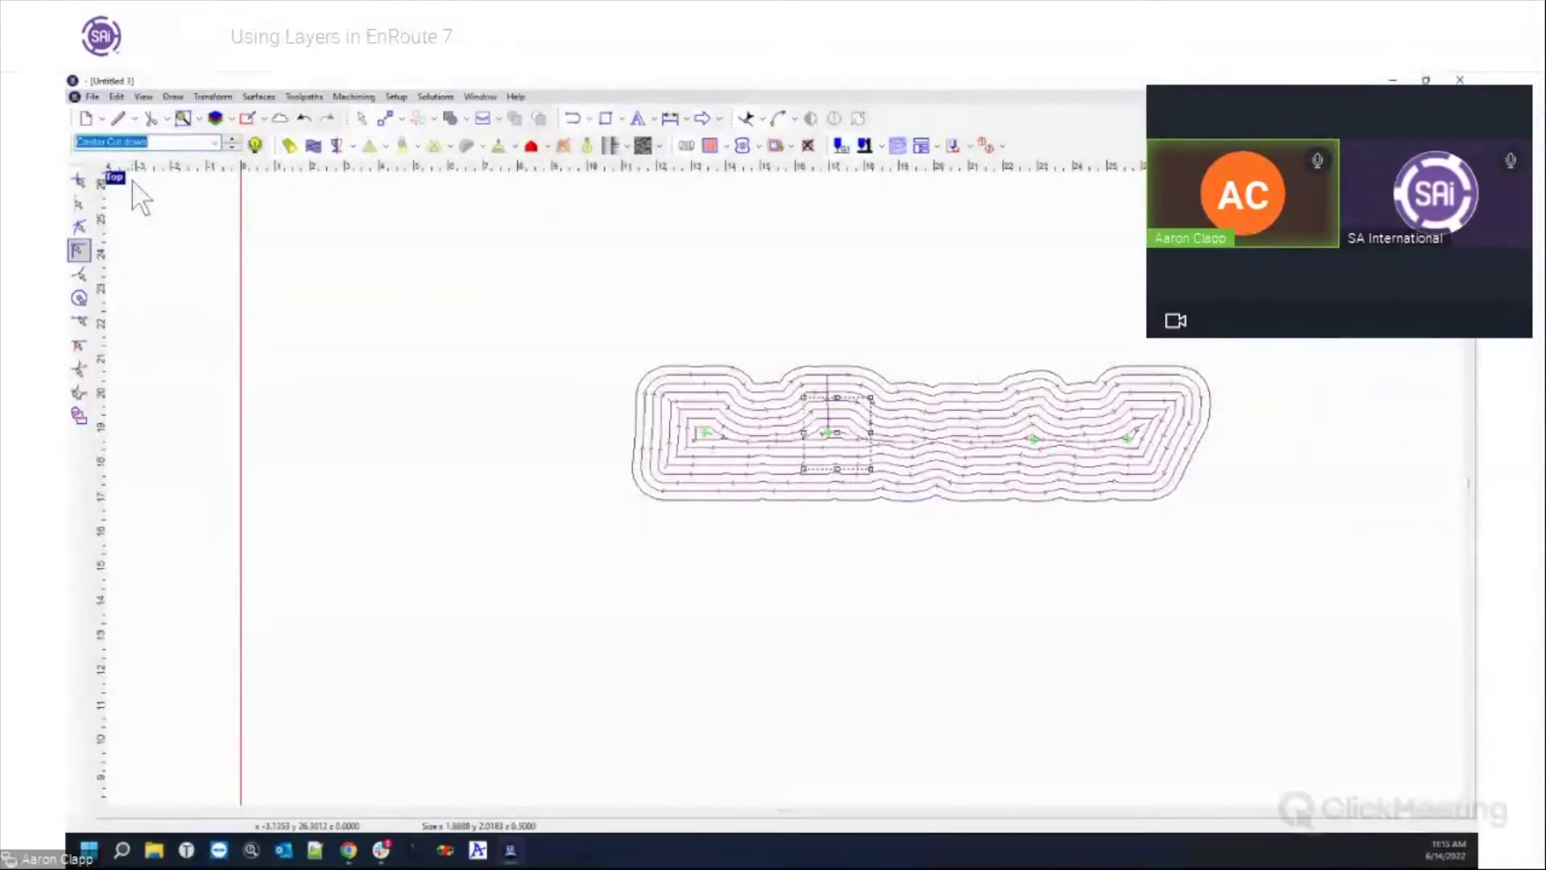
left_click(216, 143)
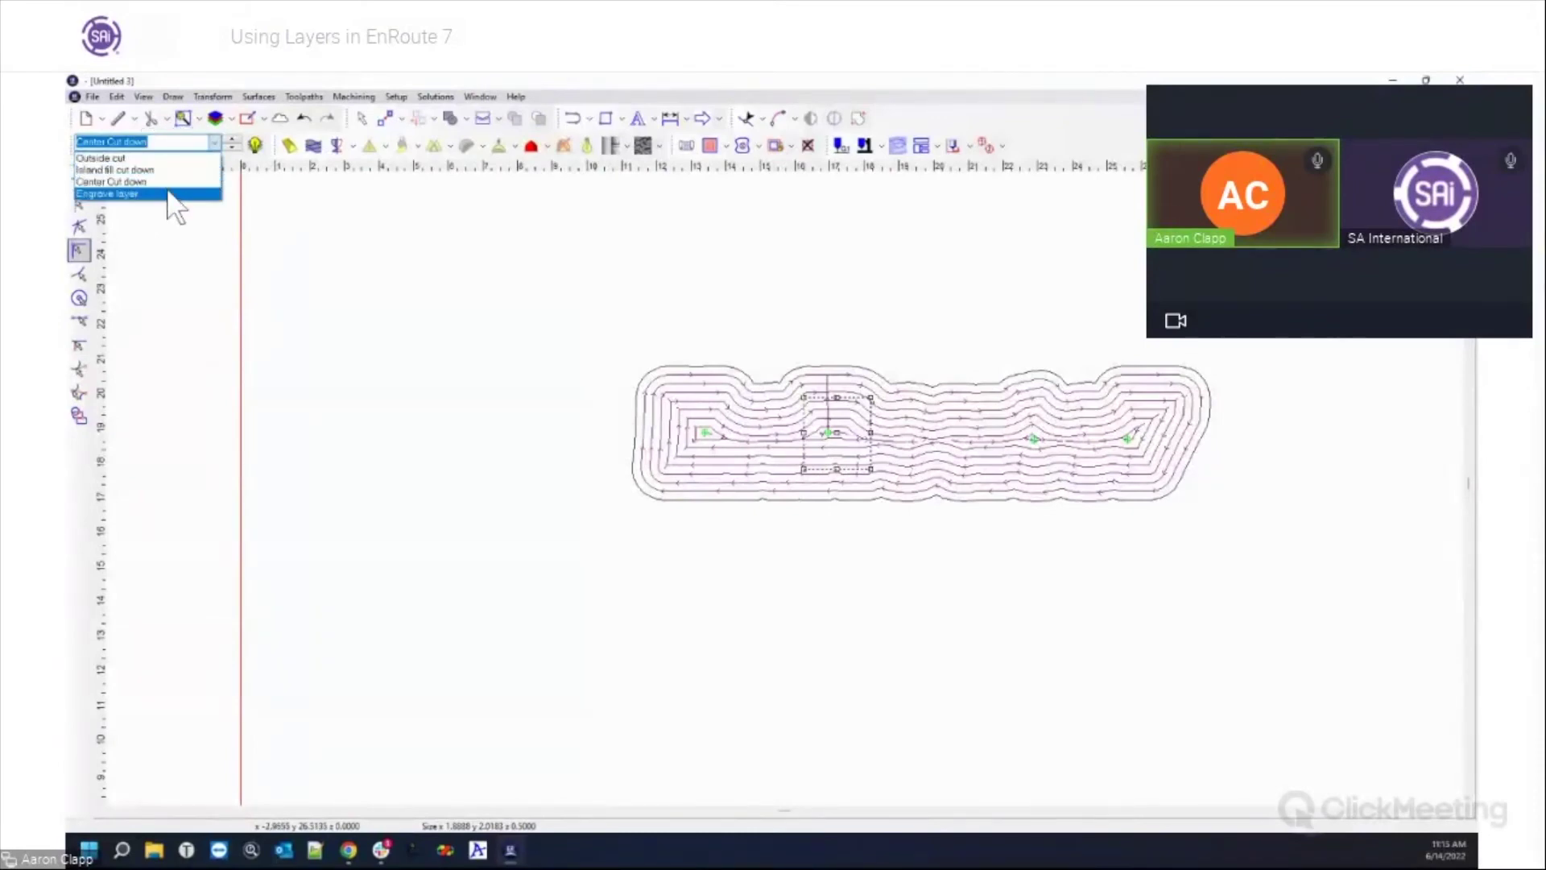
left_click(173, 191)
key("ctrl+a")
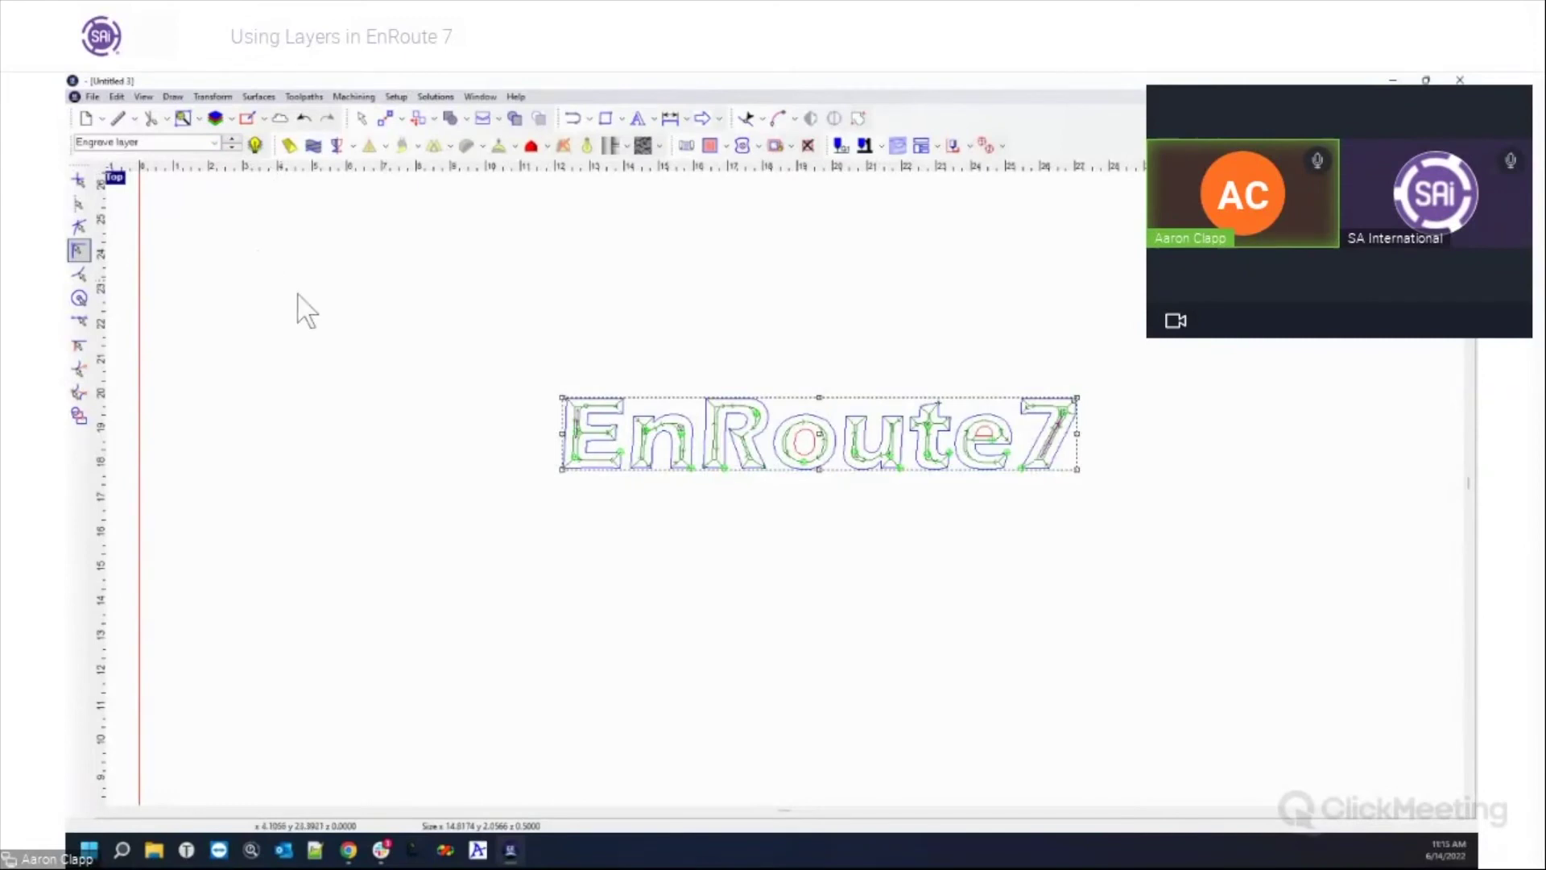
left_click(392, 334)
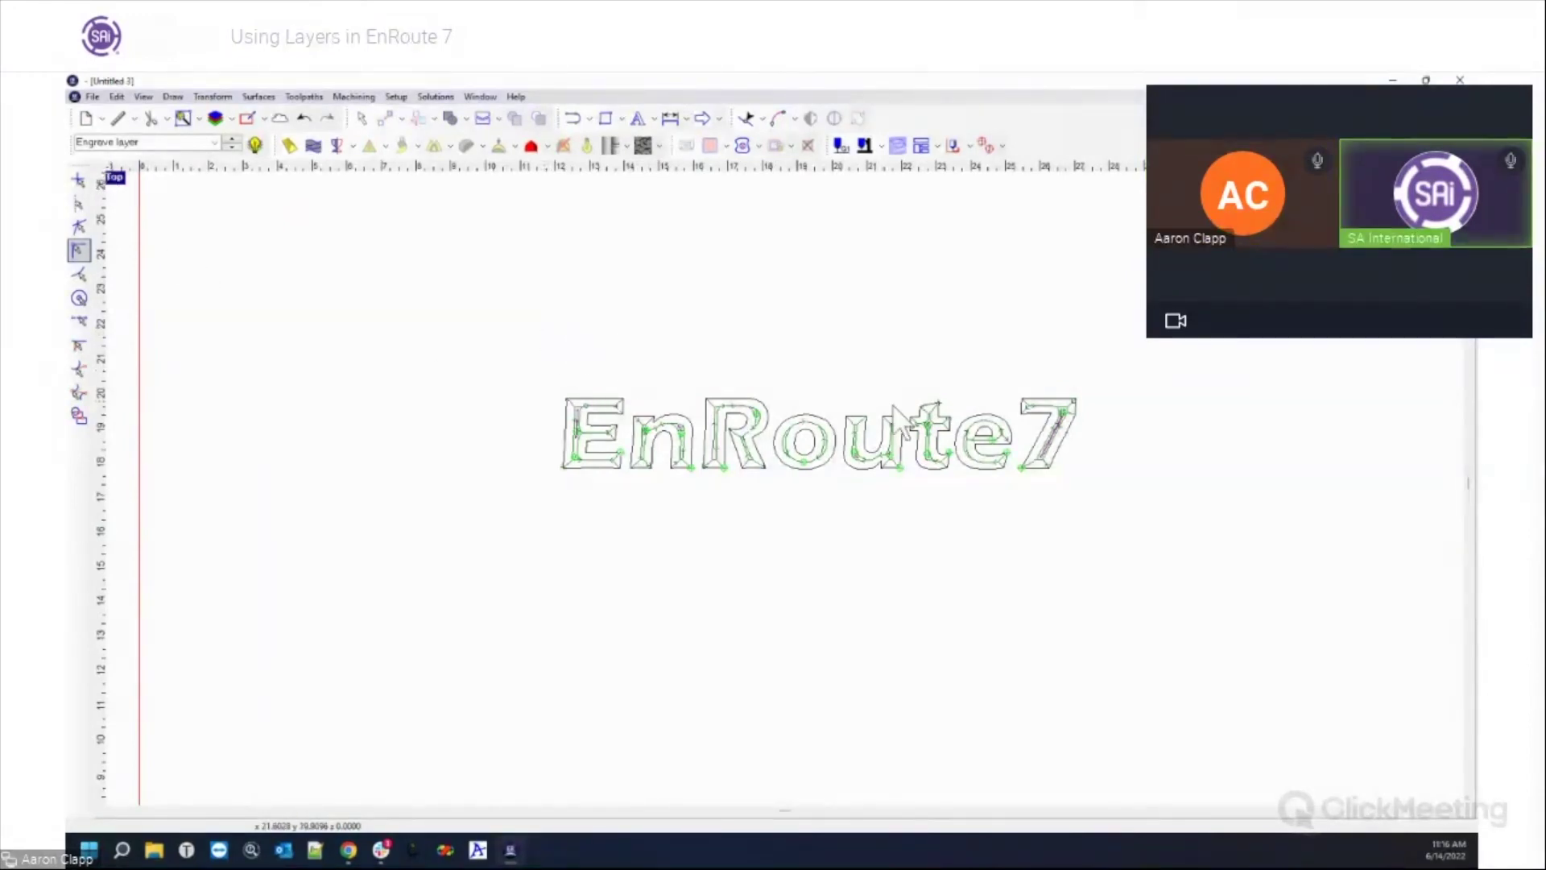
scroll(644, 353, "down", 2)
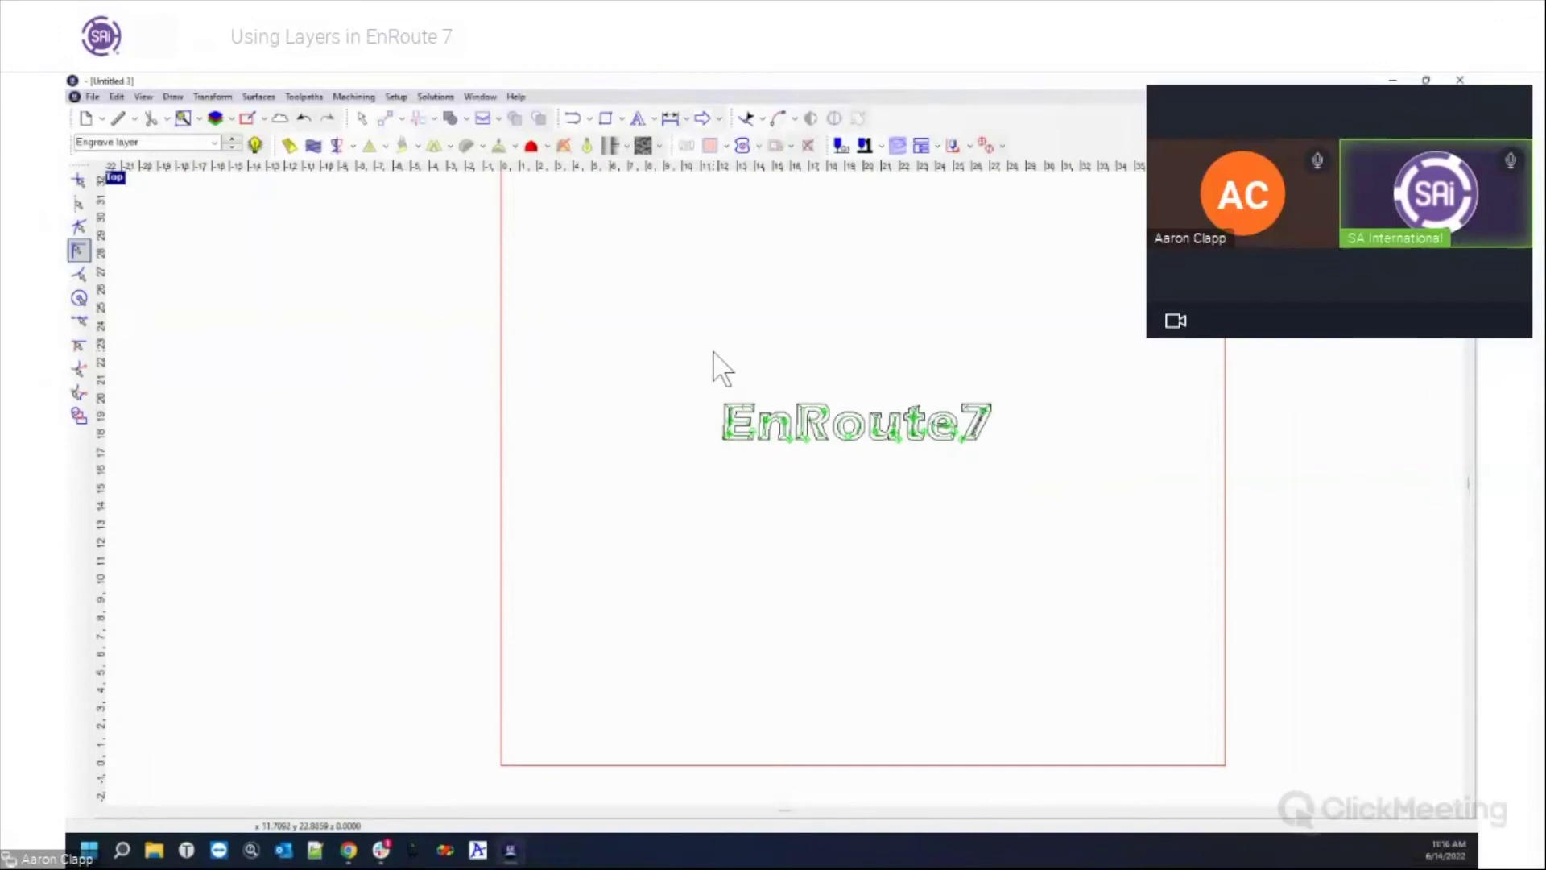
scroll(663, 389, "down", 3)
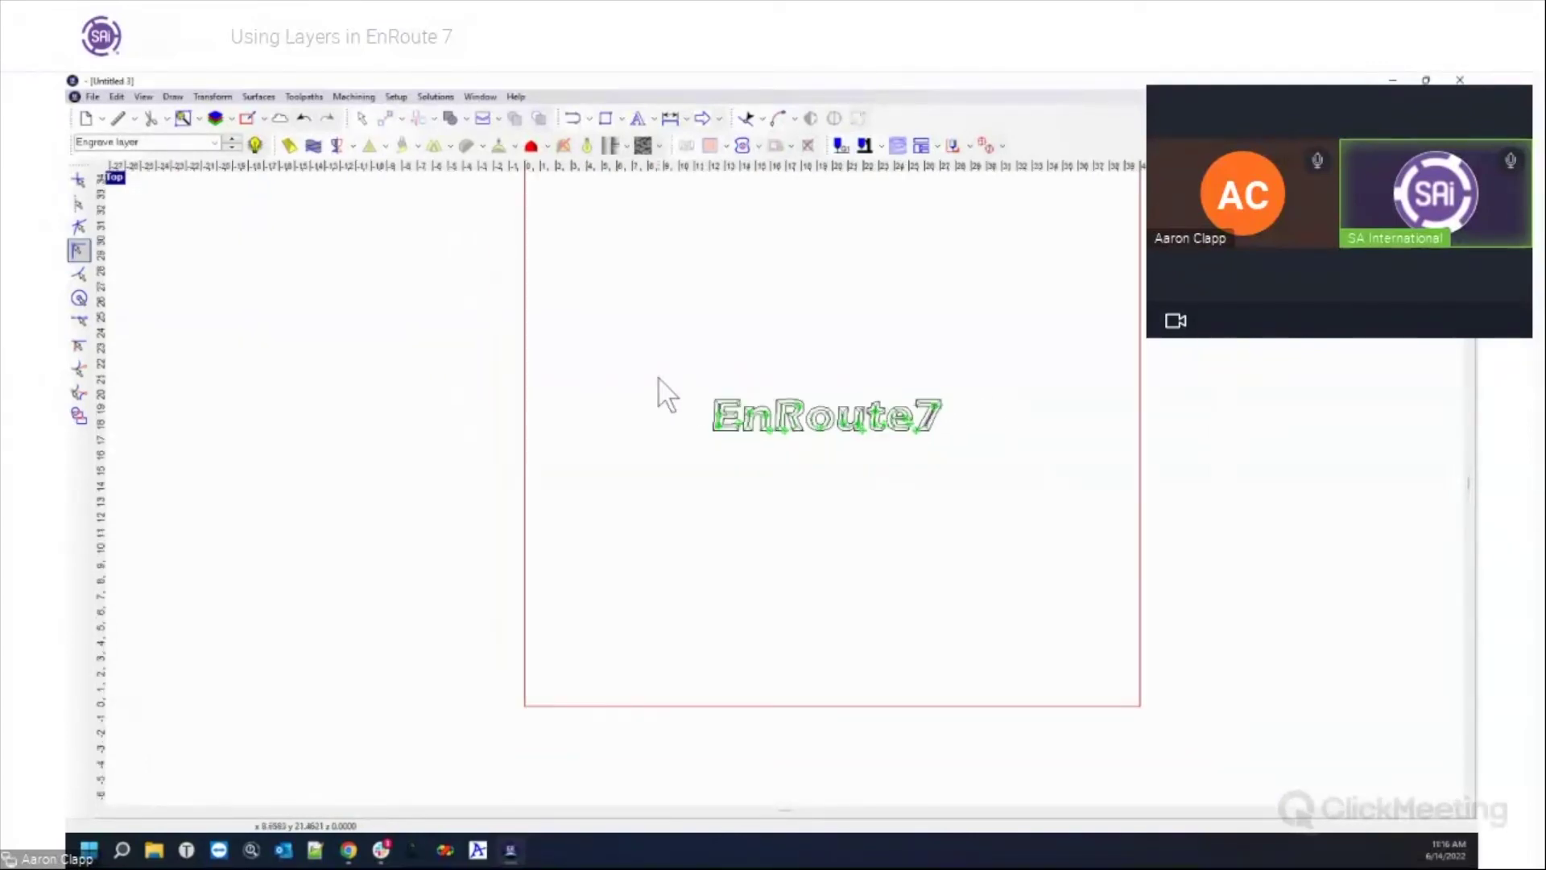
scroll(810, 323, "up", 2)
scroll(812, 326, "up", 1)
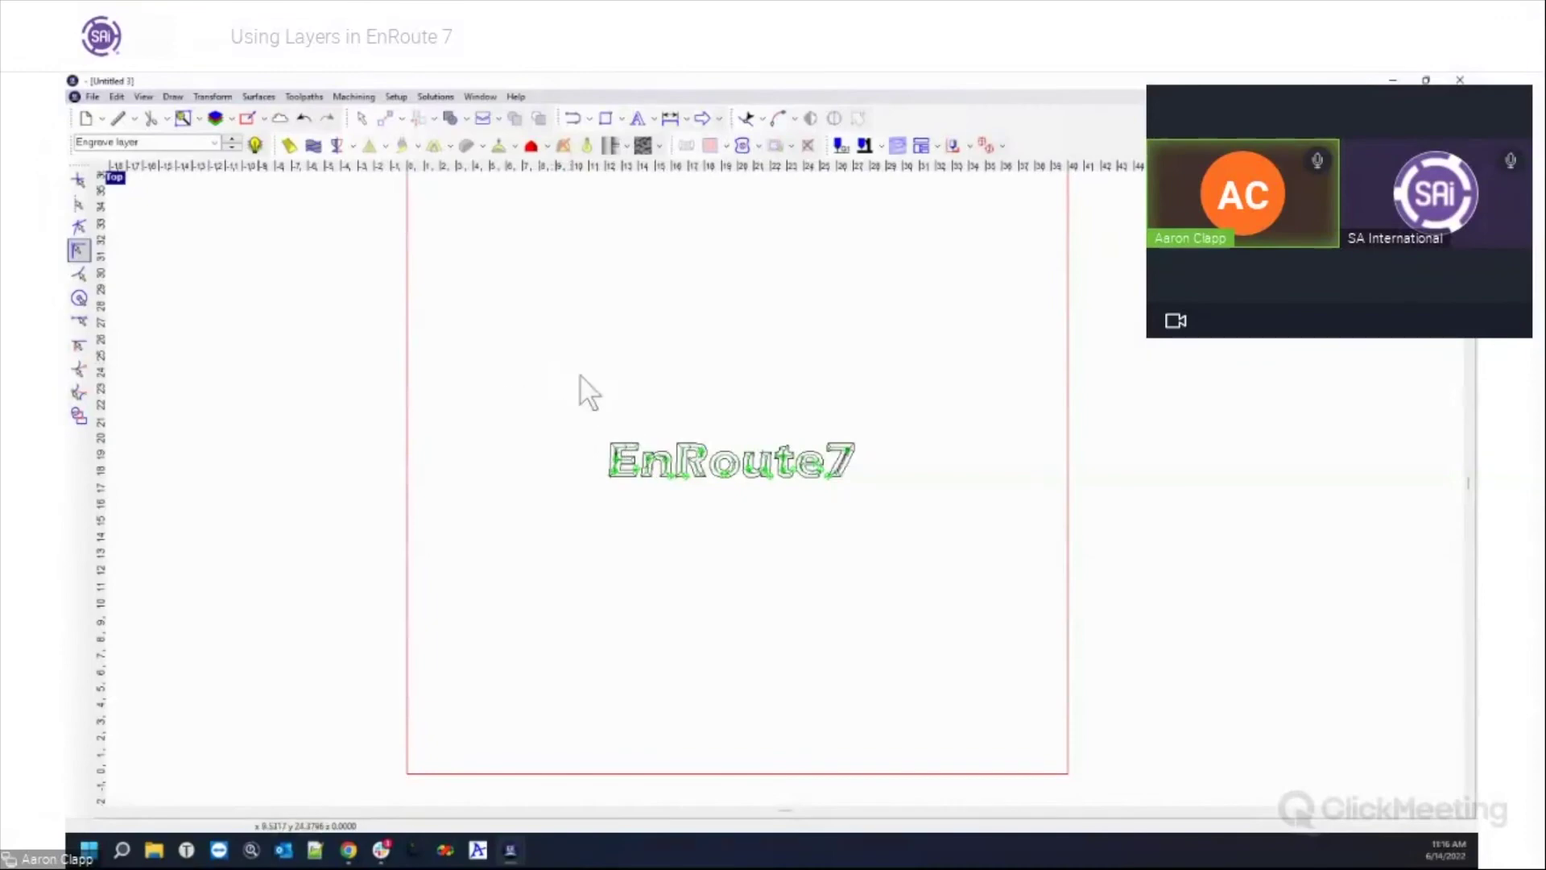
scroll(582, 390, "down", 1)
scroll(607, 395, "up", 2)
left_click_drag(529, 390, 1083, 590)
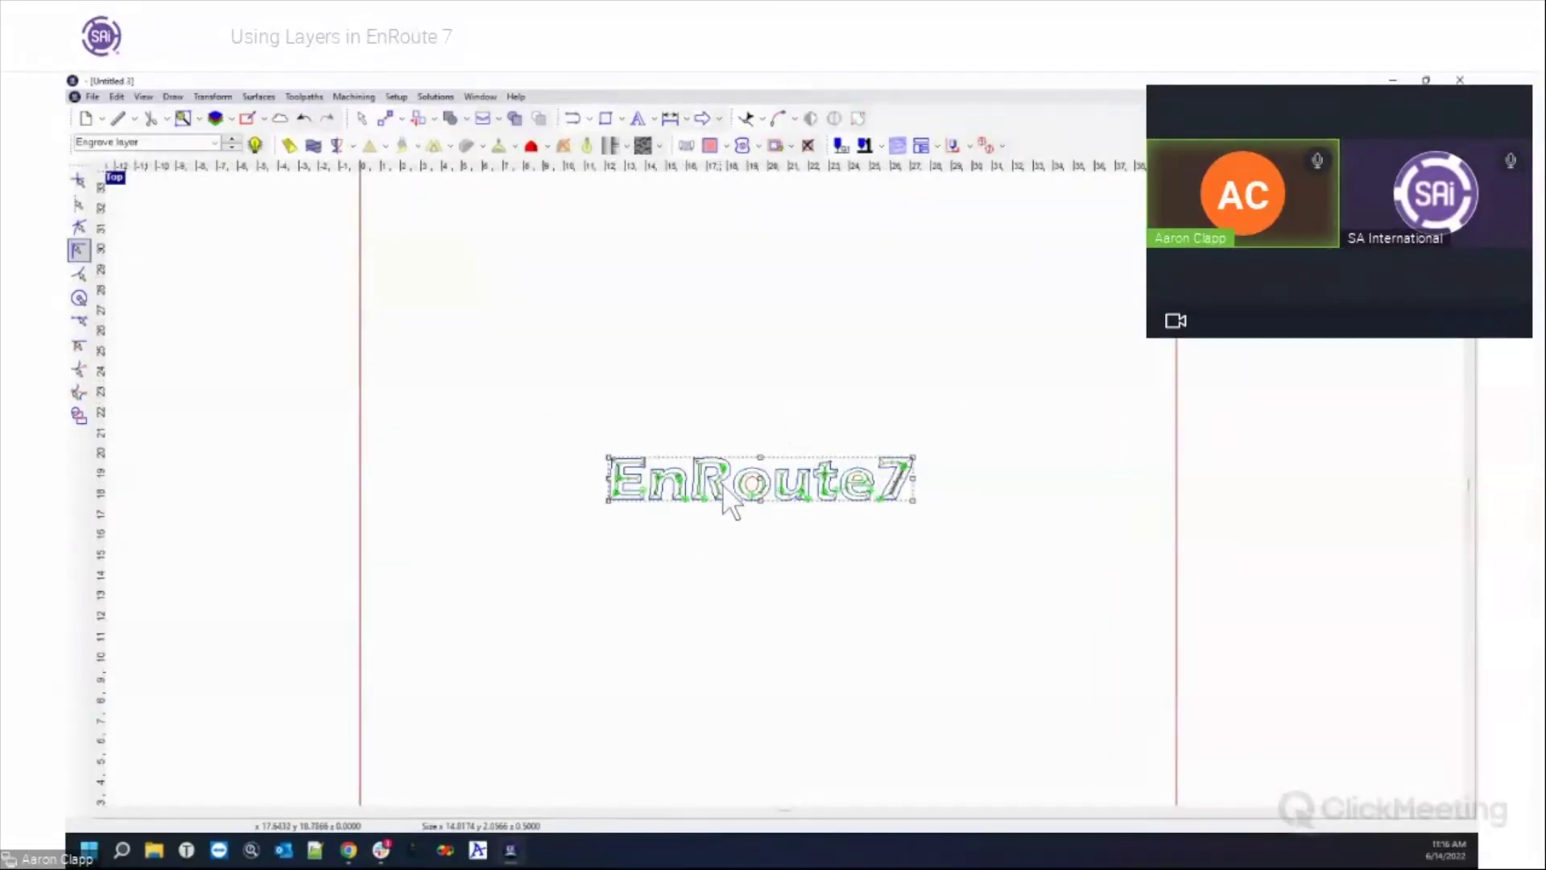
left_click(411, 348)
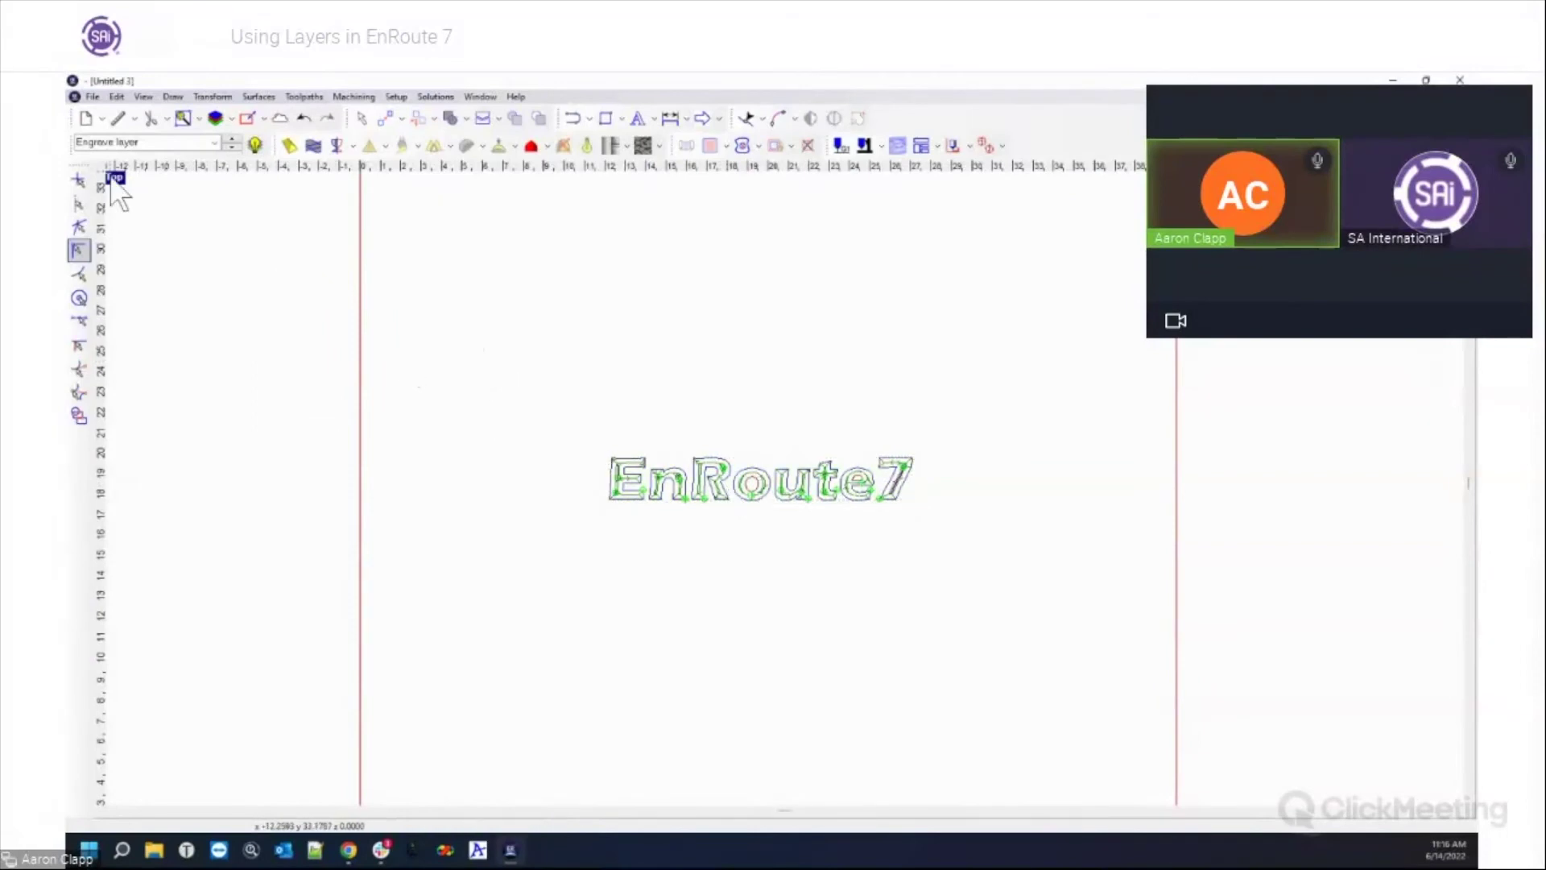
Step: Create a new drawing with a 40 by 40 in plate 1 in thick and place two 20 by 11 in rectangles on it
left_click(84, 117)
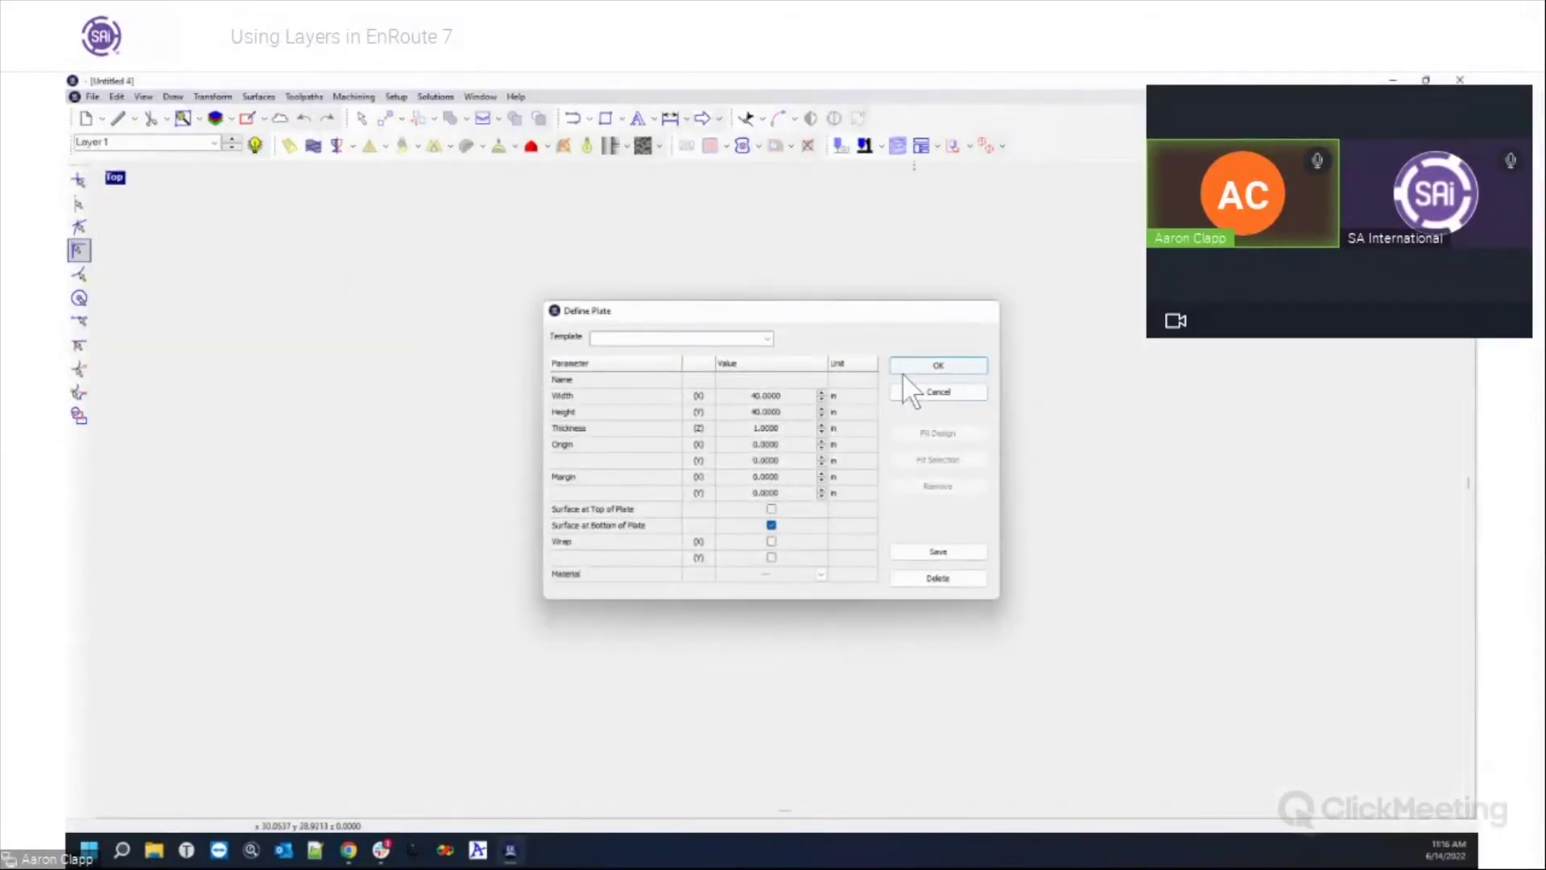
left_click(906, 368)
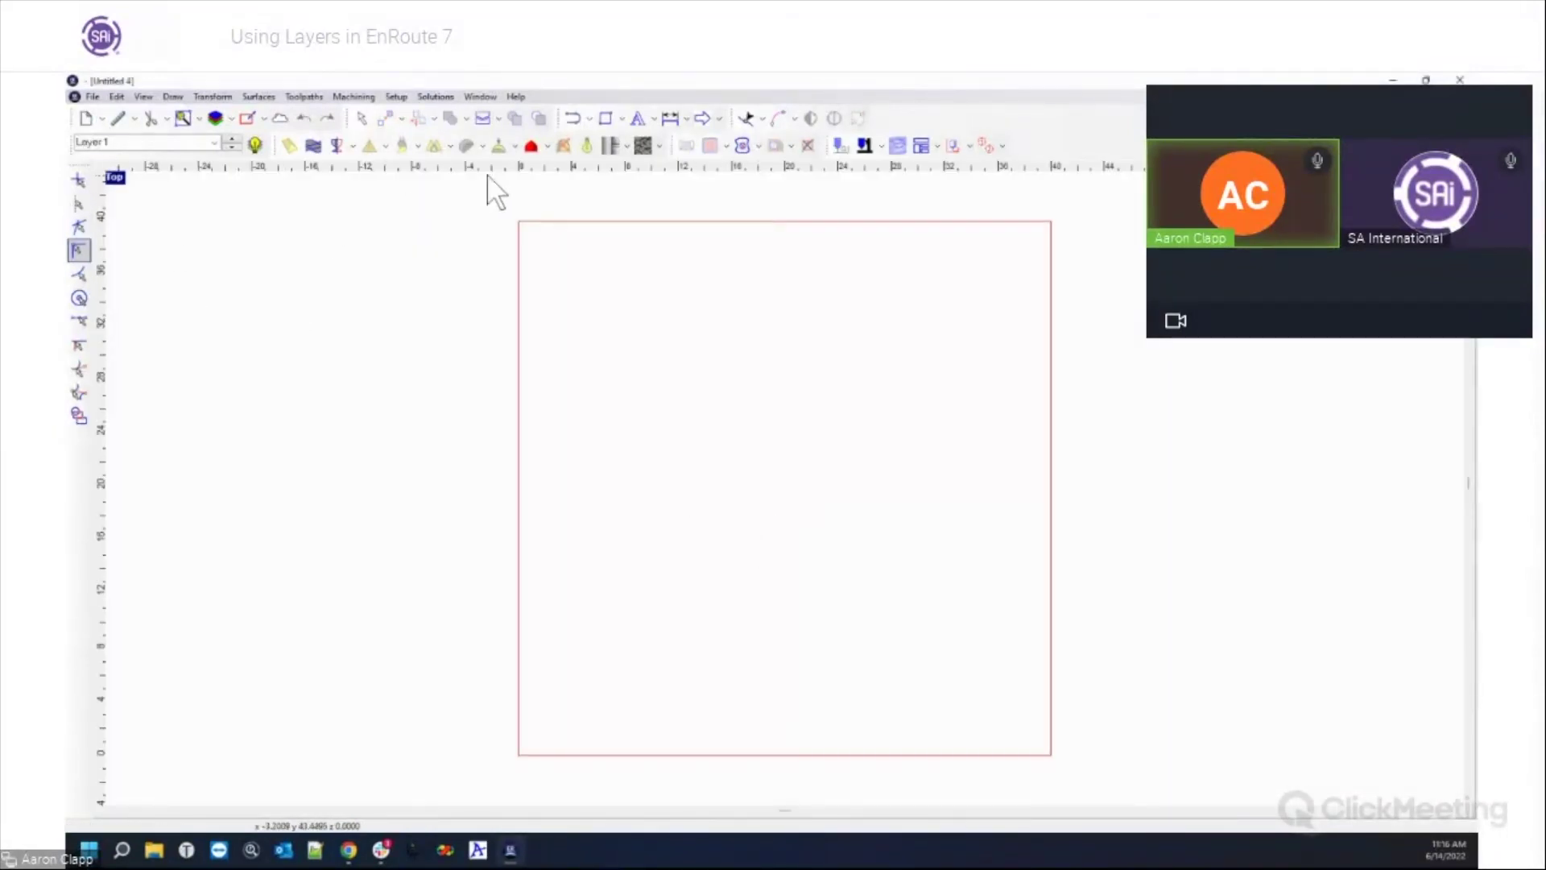
left_click(600, 119)
left_click(615, 384)
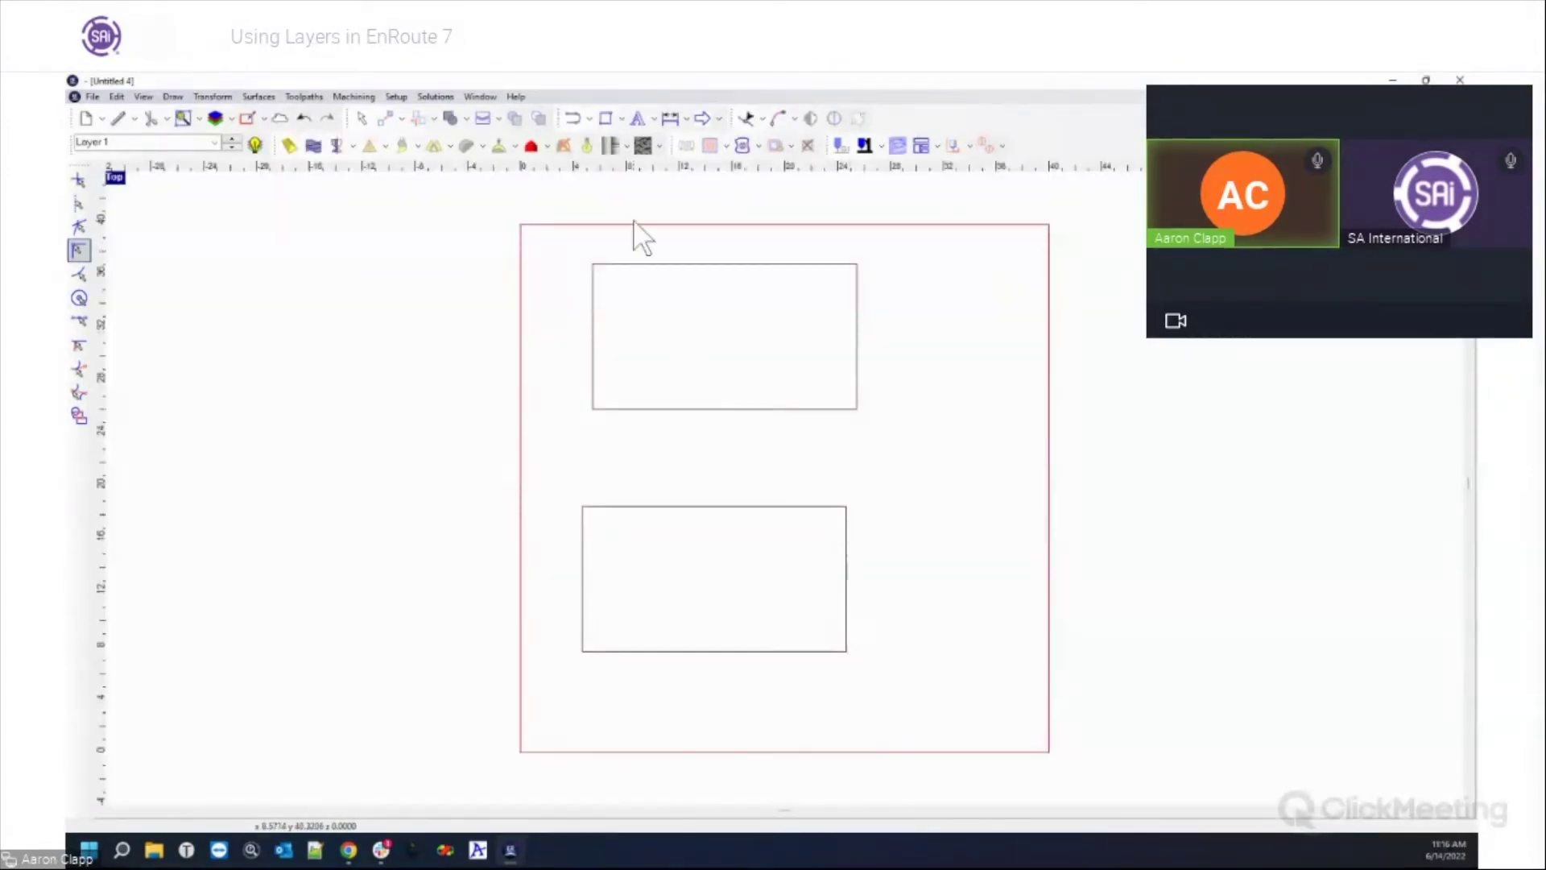
Step: Create a second layer, Layer 2, and assign the lower rectangle to it
left_click_drag(514, 470, 859, 696)
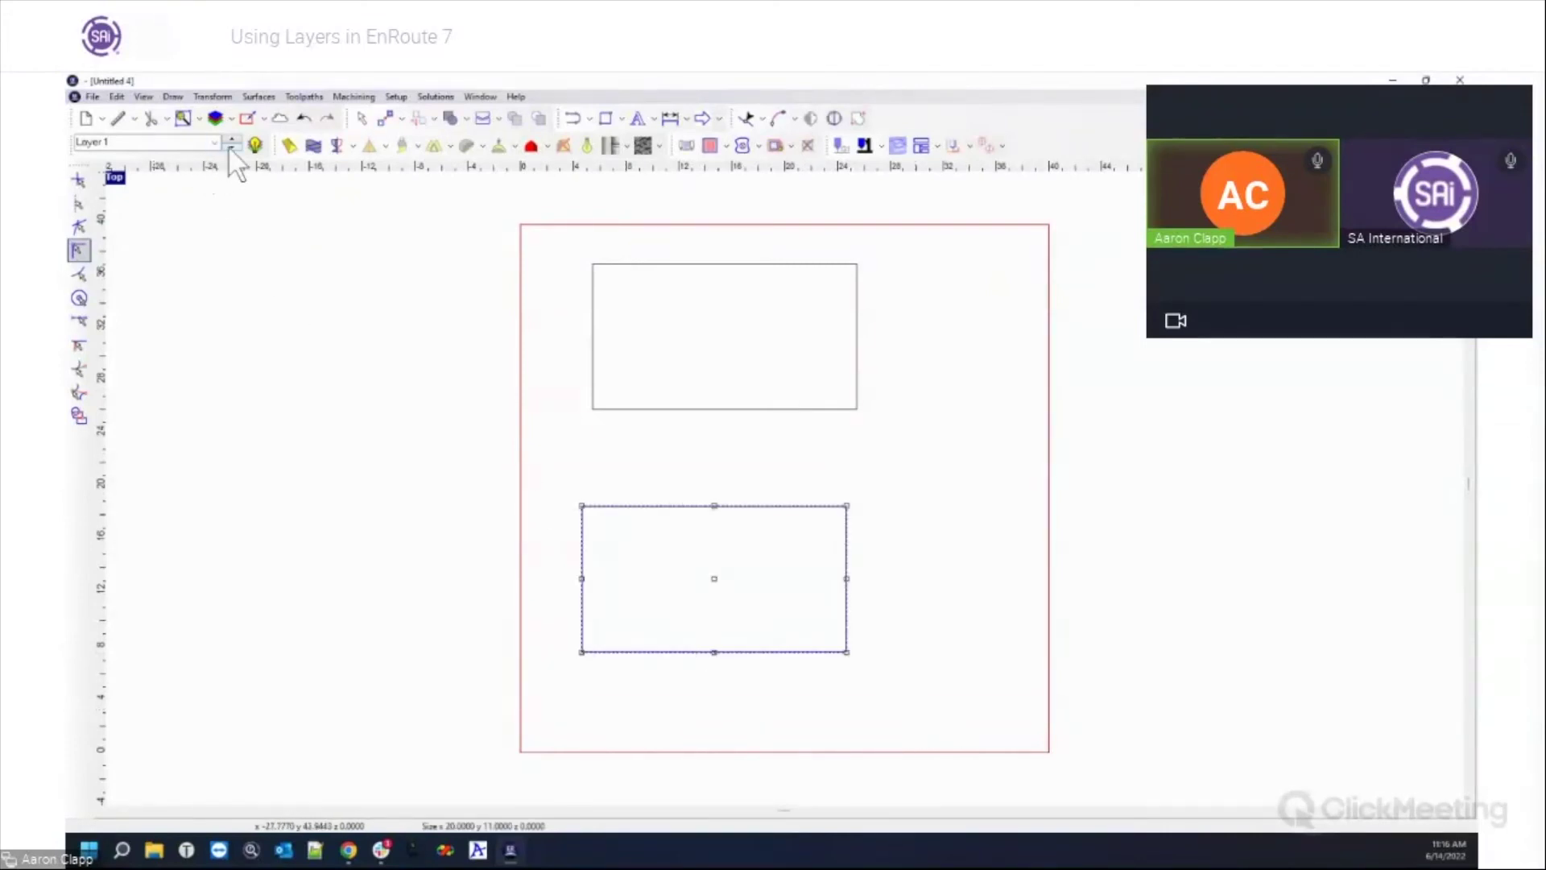
left_click(216, 118)
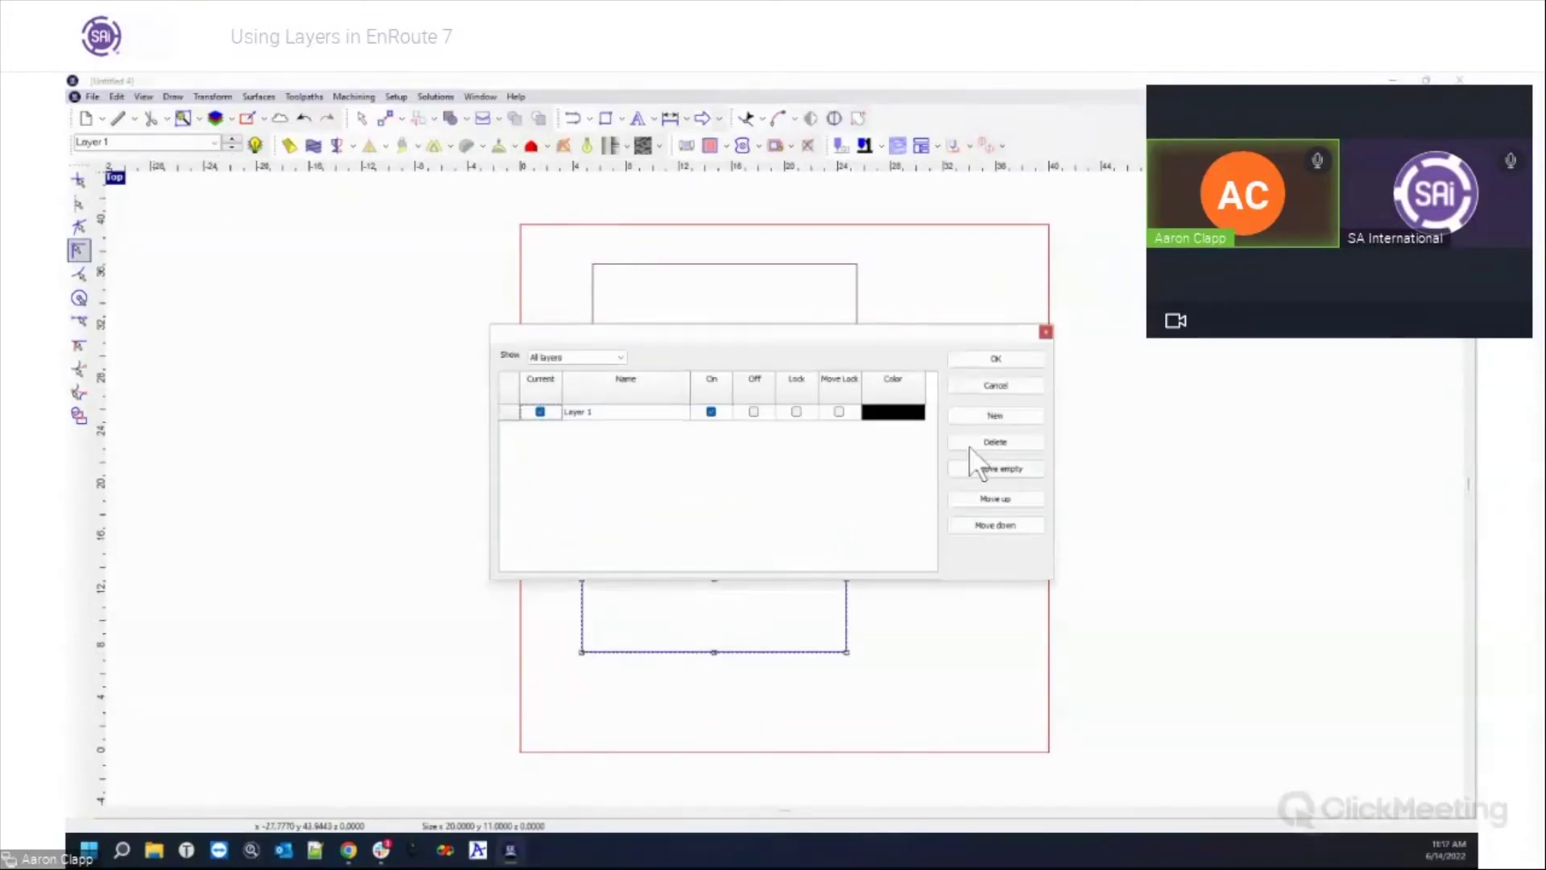
left_click(984, 416)
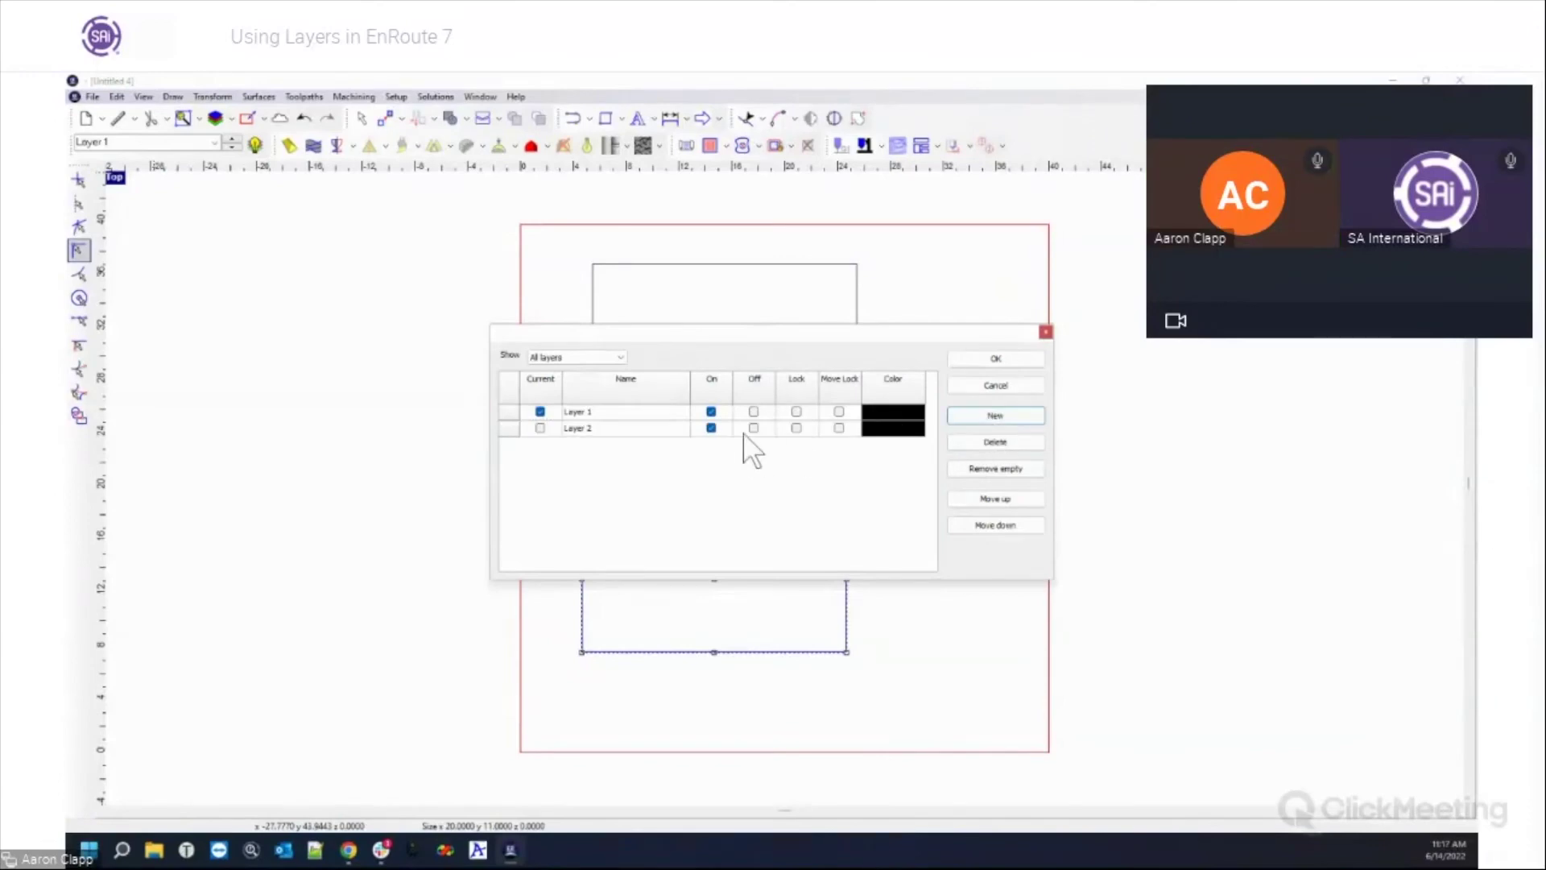
left_click(796, 412)
left_click(974, 359)
left_click(214, 143)
left_click(190, 179)
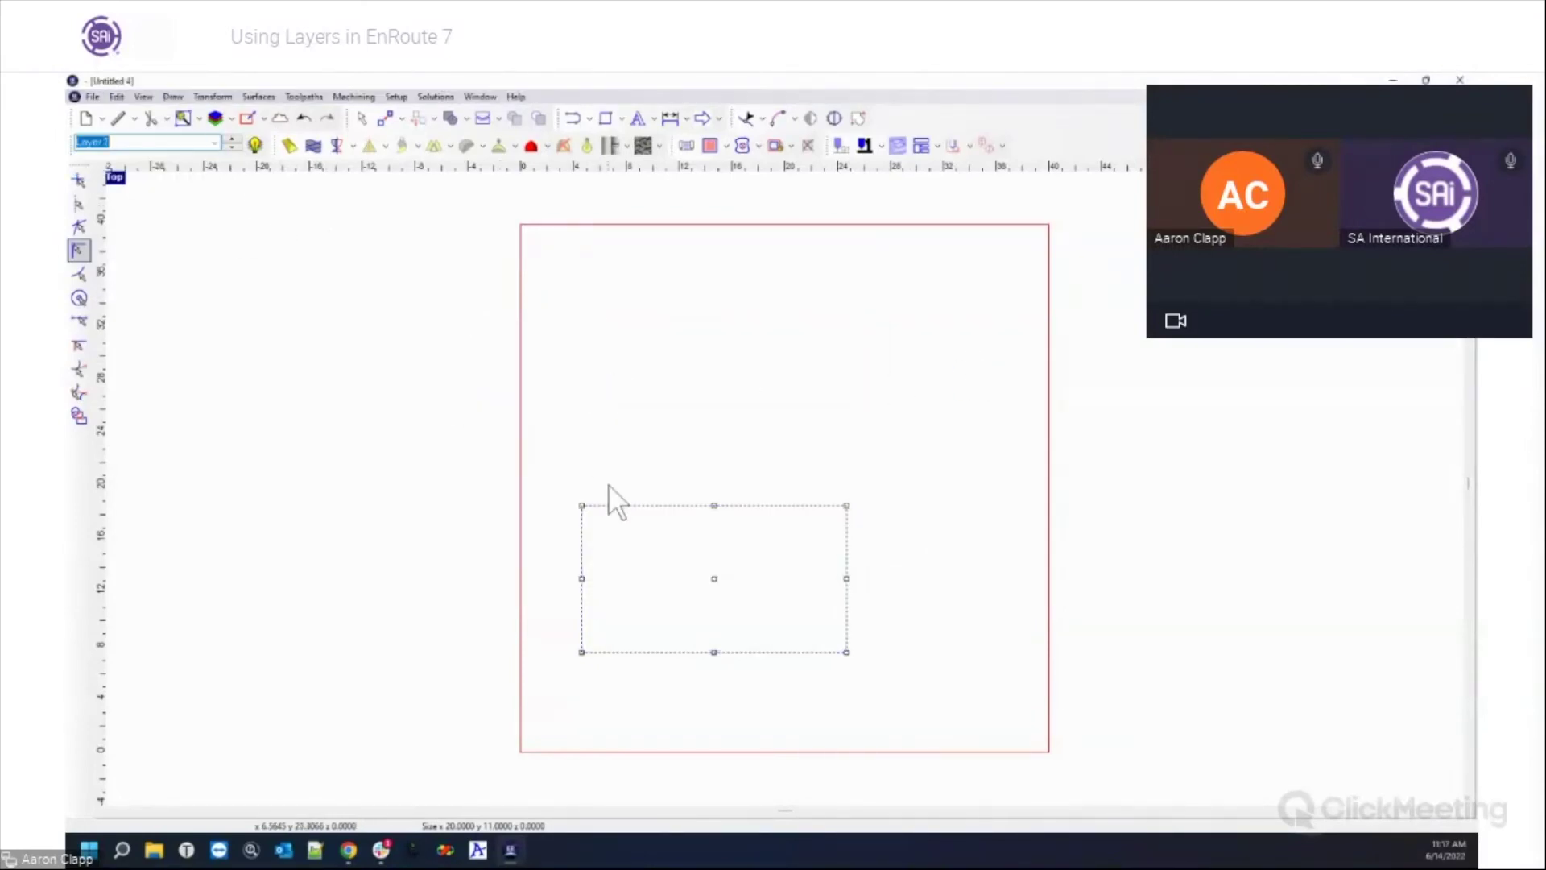
right_click(889, 539)
left_click(930, 525)
left_click(910, 535)
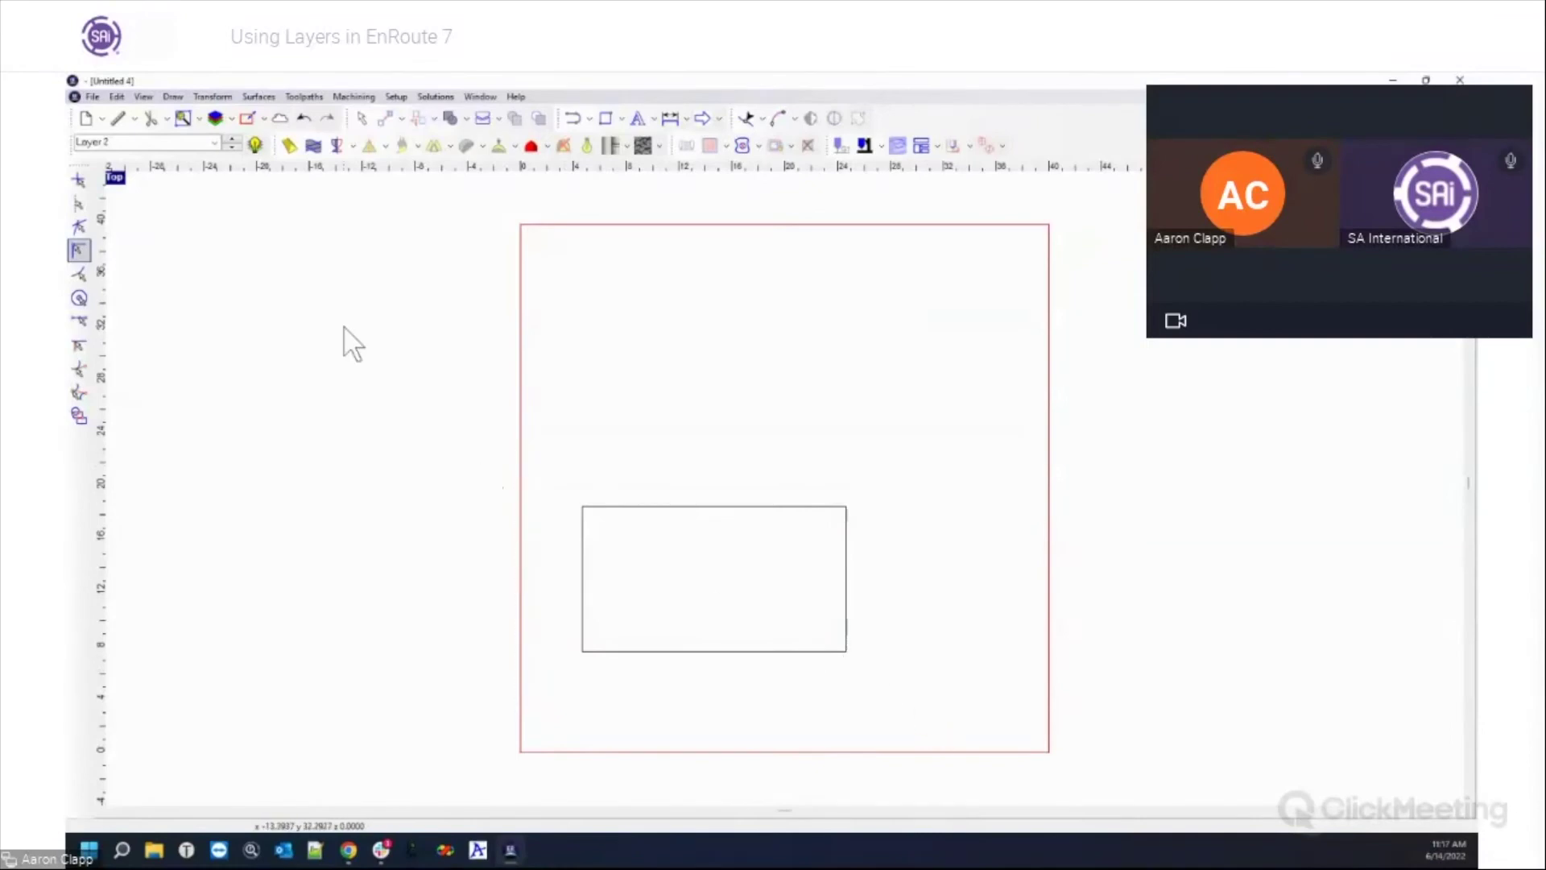
Step: Make Layer 1 the active layer, check its contents in isolation, and display all layers again
left_click(211, 142)
left_click(189, 156)
left_click(600, 268)
left_click(596, 519)
left_click(593, 506)
key("Delete")
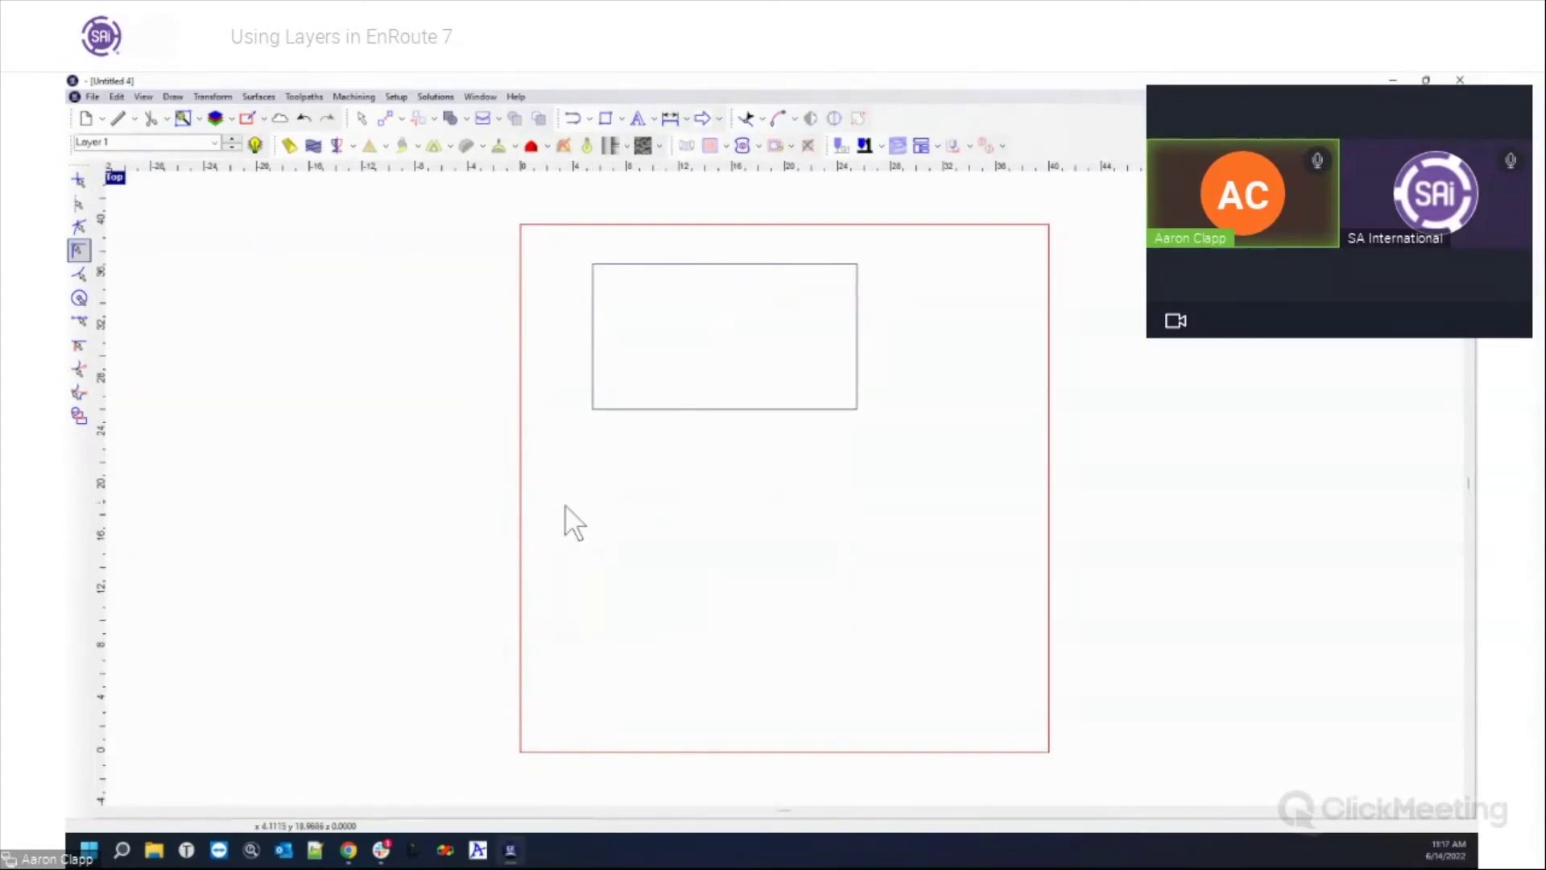
left_click(255, 145)
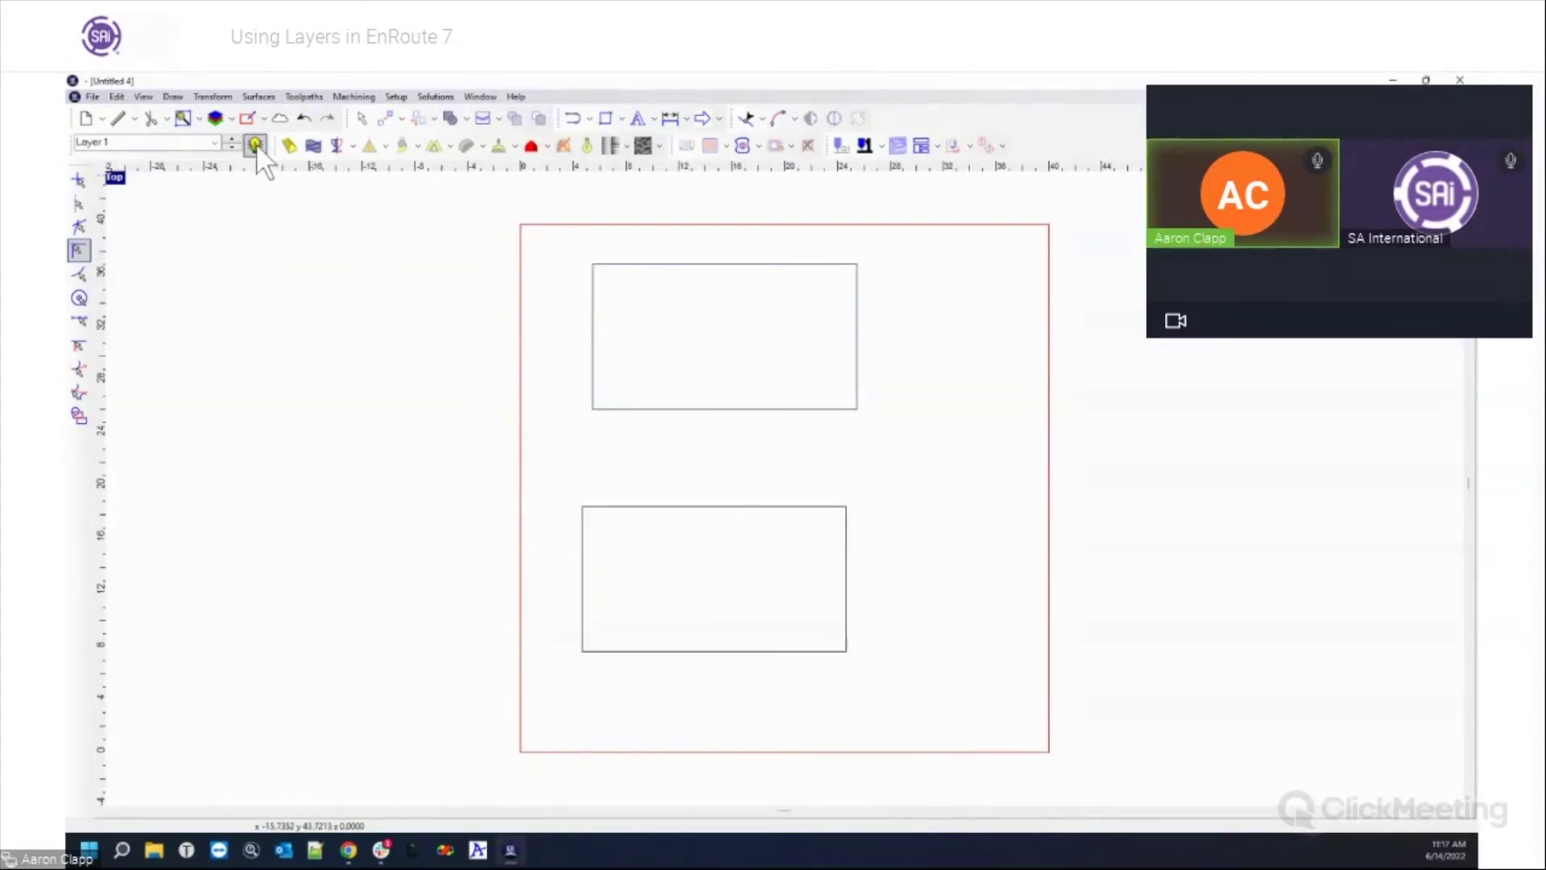
Step: Move the upper rectangle slightly down and to the right on the plate, and try to select the lower rectangle
left_click(767, 410)
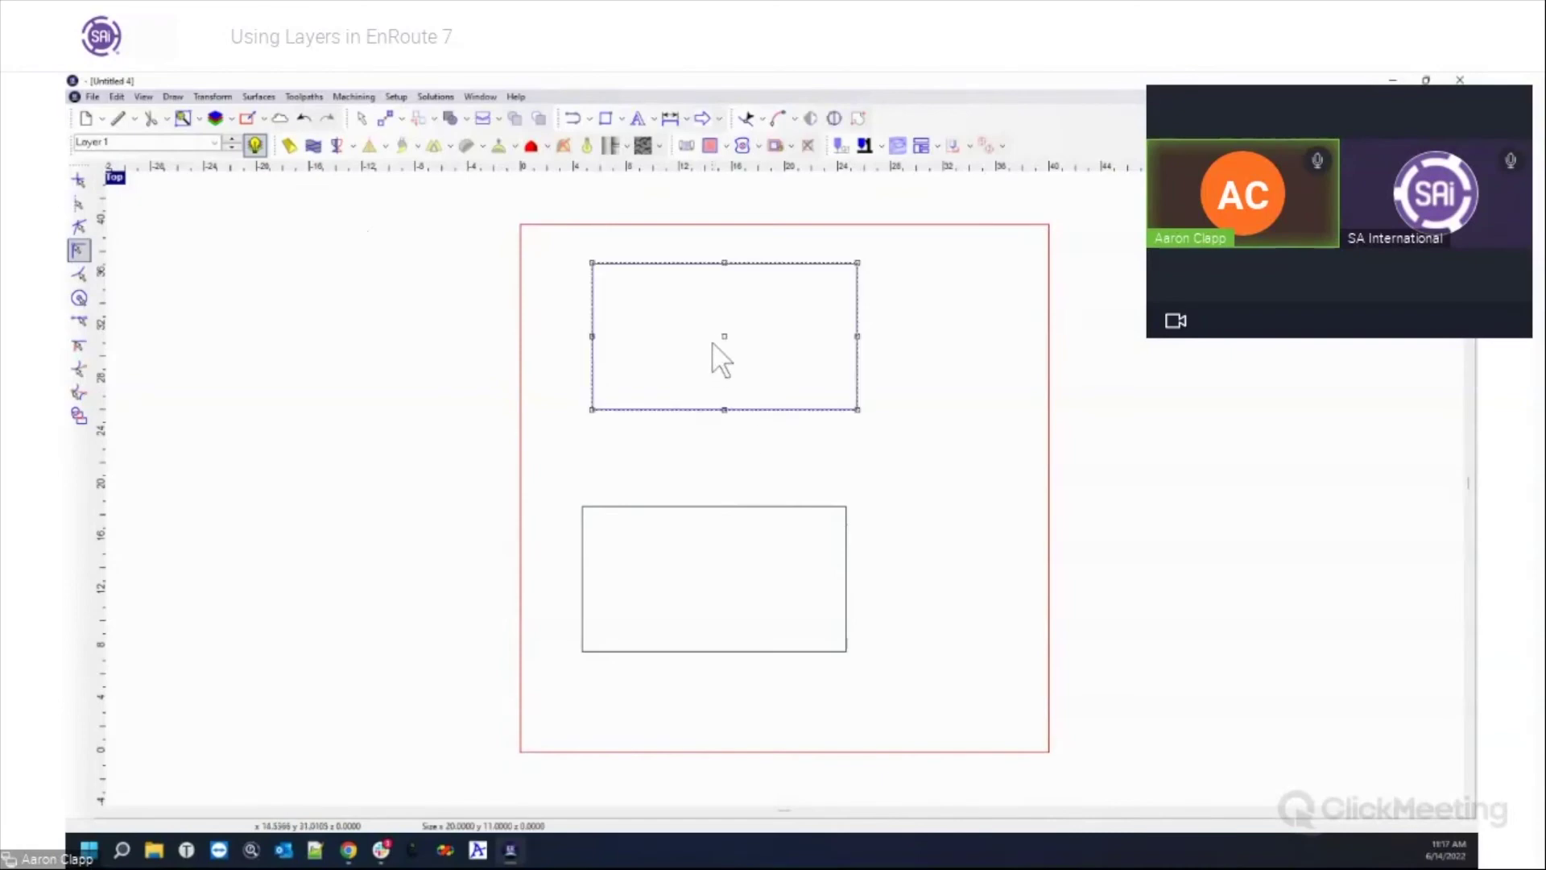
left_click_drag(723, 334, 741, 370)
left_click(741, 510)
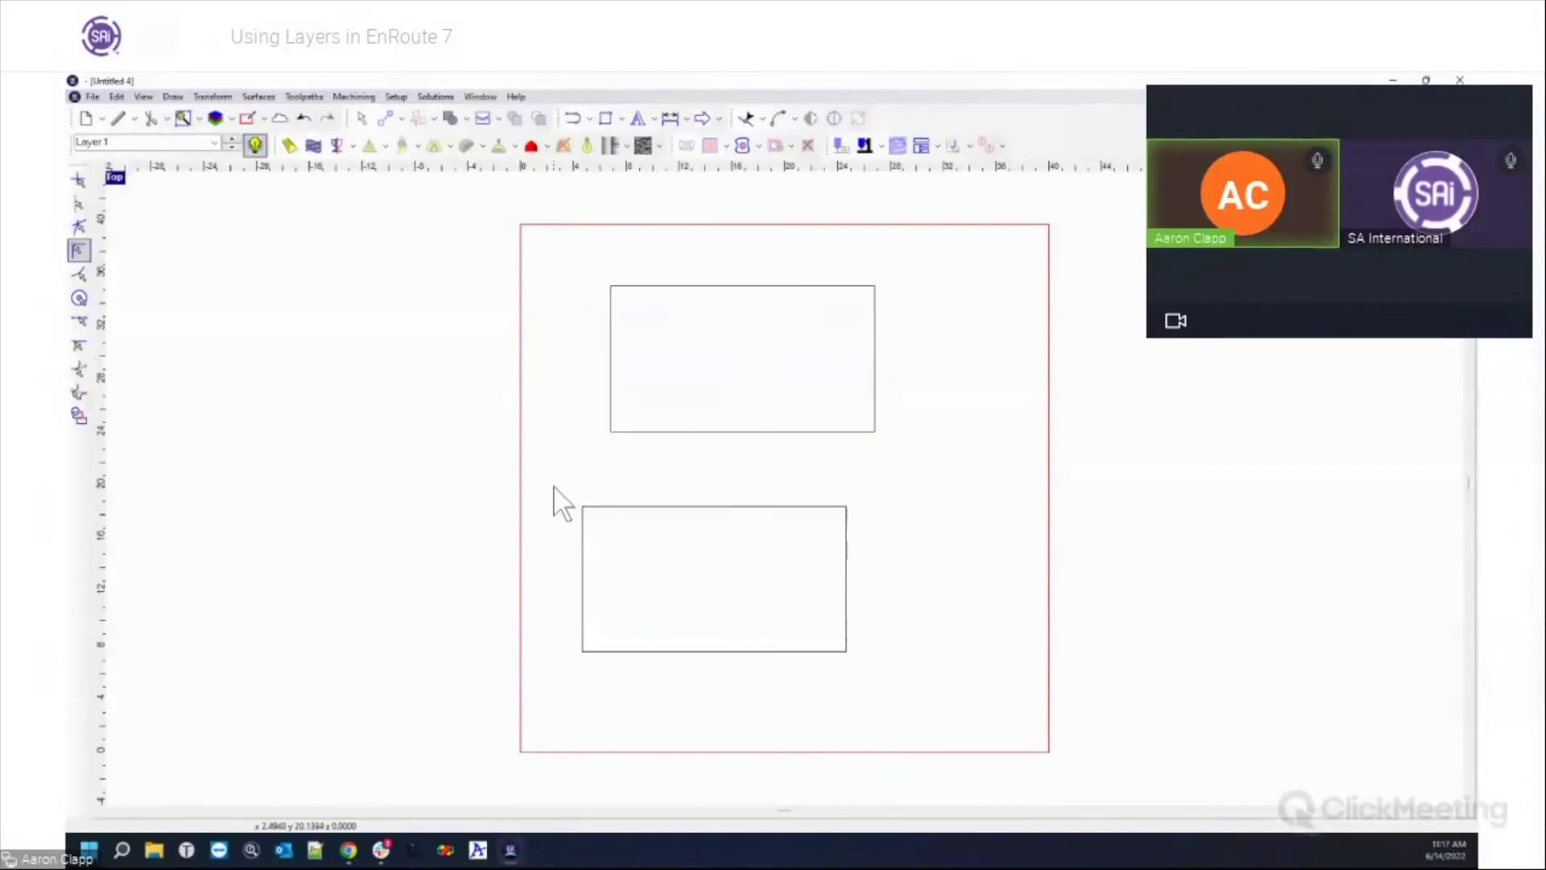
left_click_drag(563, 488, 991, 703)
Step: Try snapping a polyline to the corners of the two rectangles, and cancel the drawing command
left_click(572, 118)
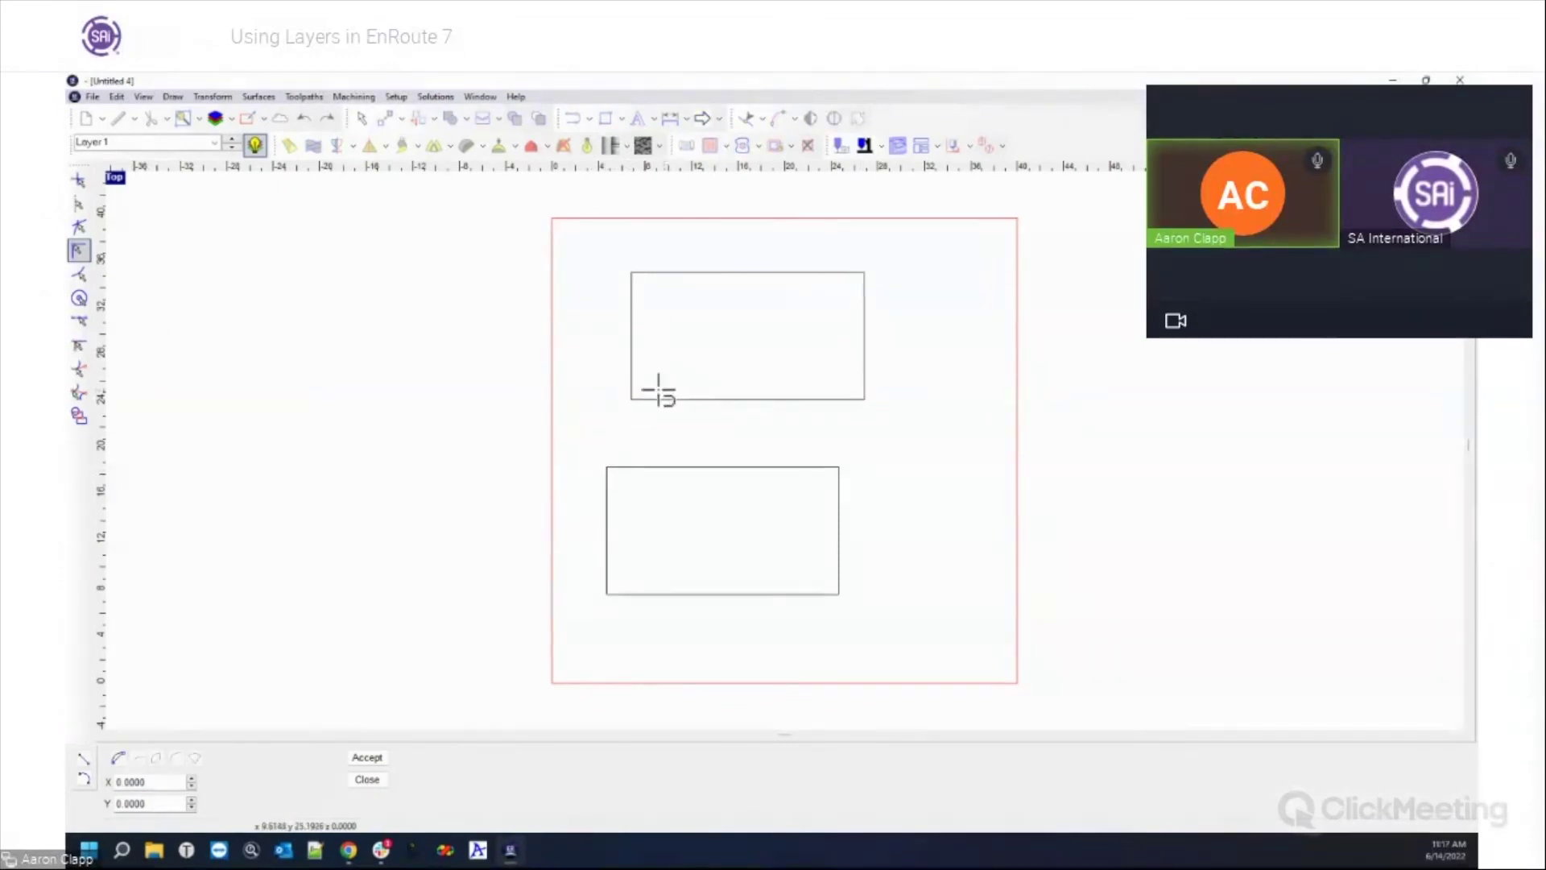
left_click(629, 272)
key("Escape")
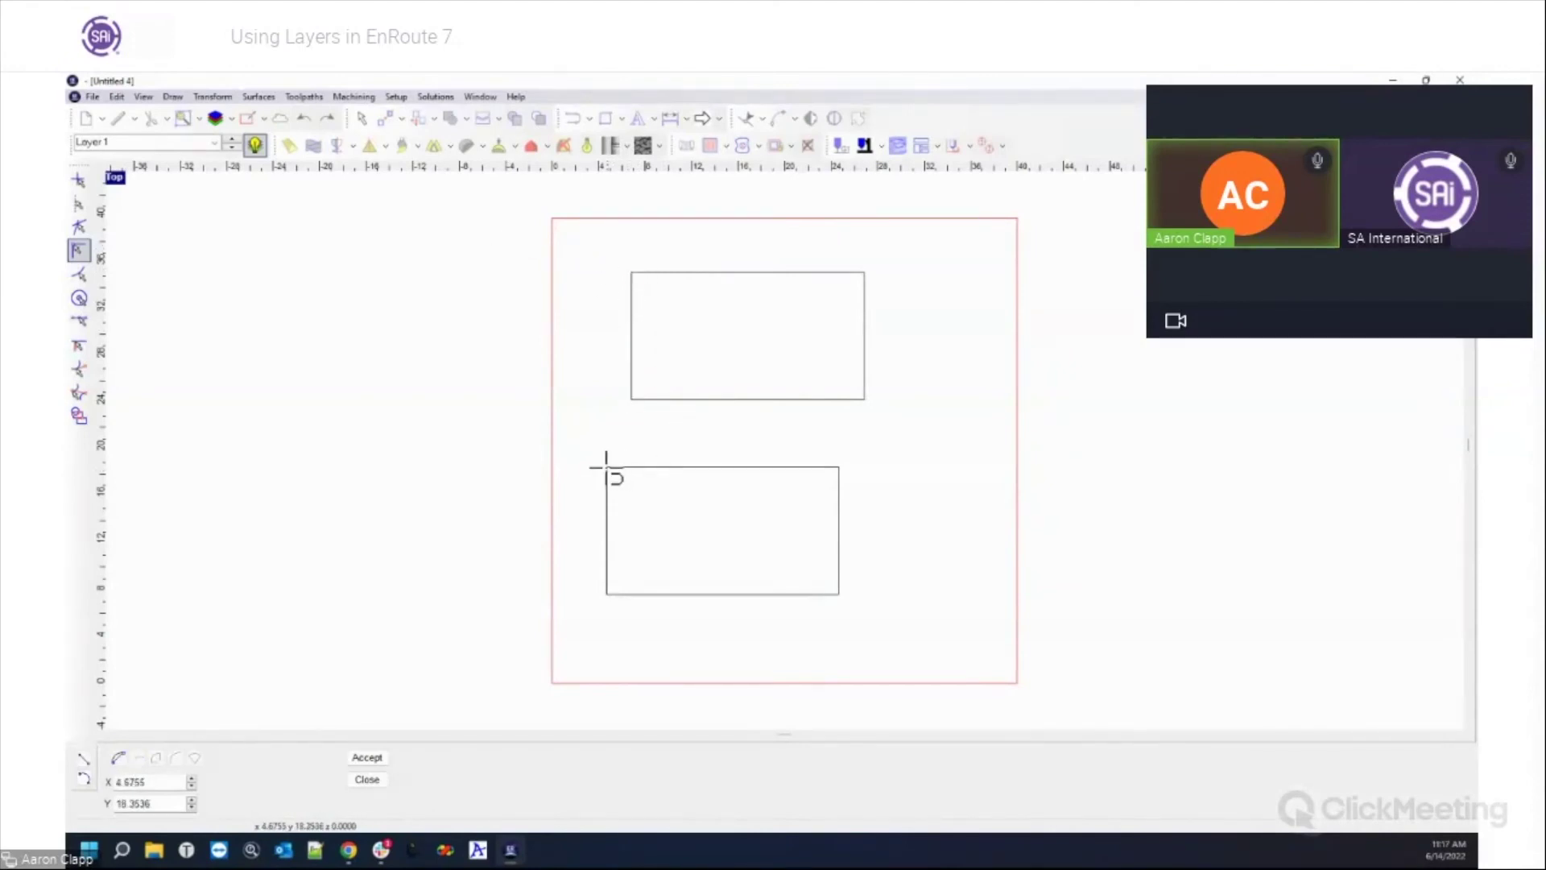
key("Escape")
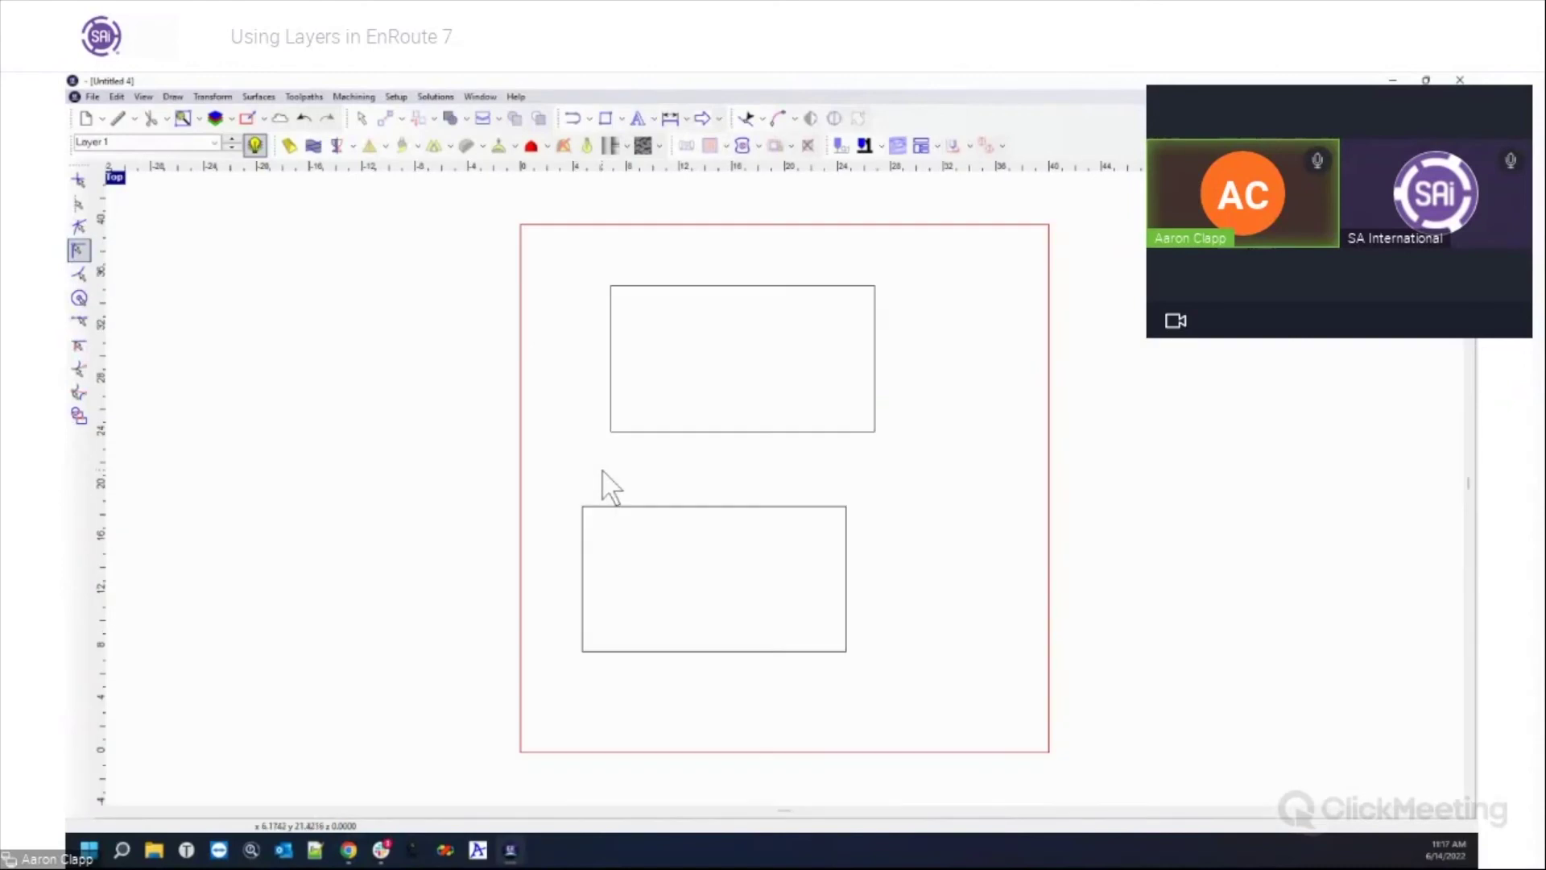
Step: Turn on Move Lock for Layer 2 and try to move the lower rectangle
left_click(215, 119)
left_click(839, 427)
left_click(996, 359)
left_click(846, 515)
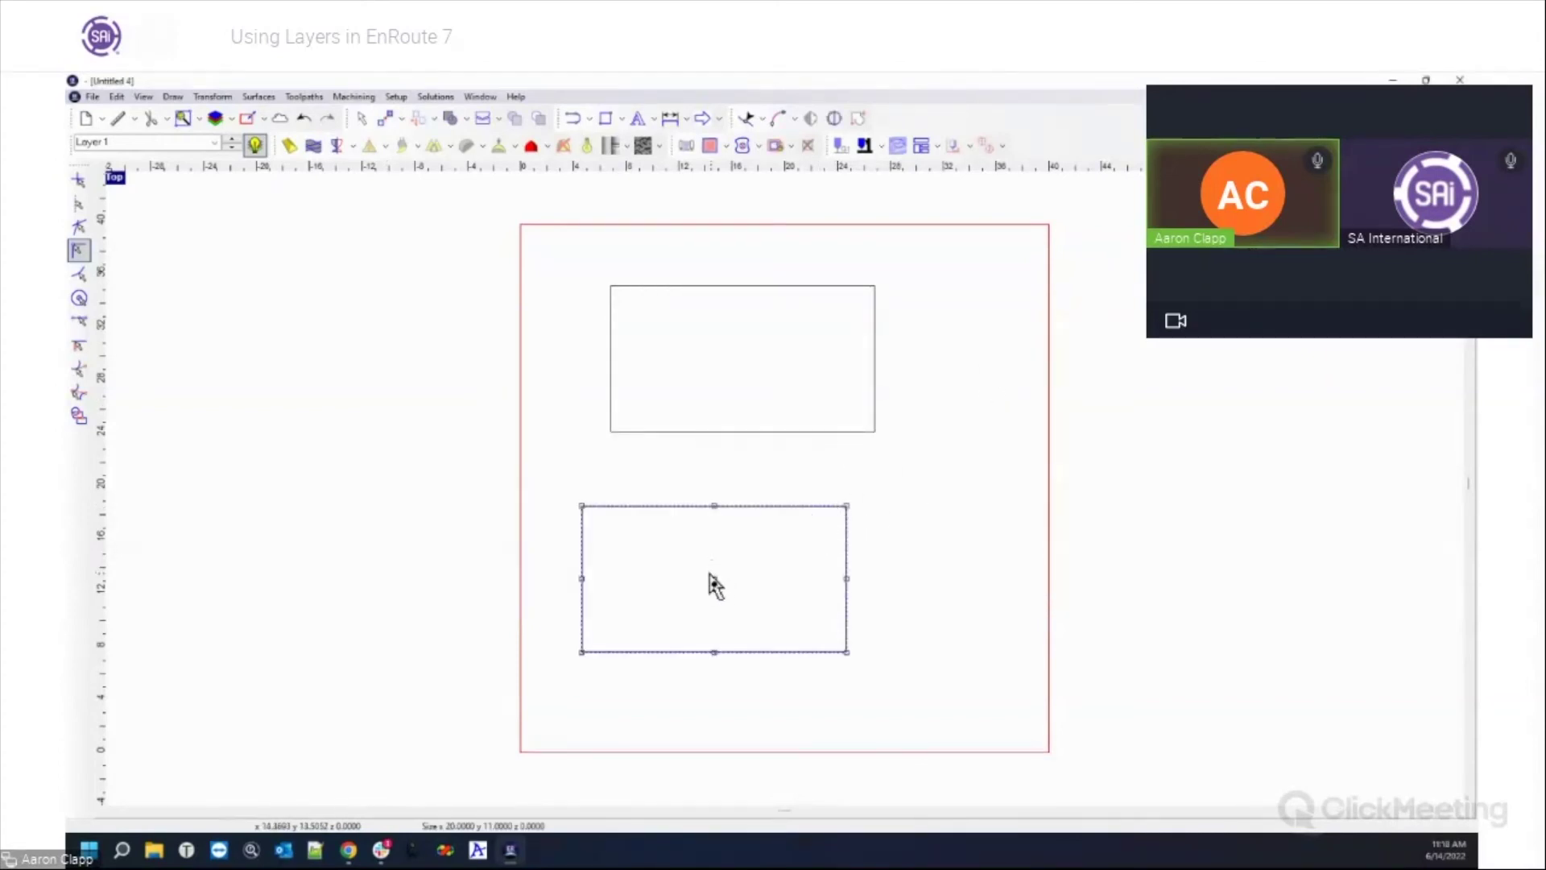
mouse_move(711, 576)
left_mouse_down()
mouse_move(793, 547)
mouse_move(723, 573)
mouse_move(620, 559)
left_mouse_up()
left_click(493, 444)
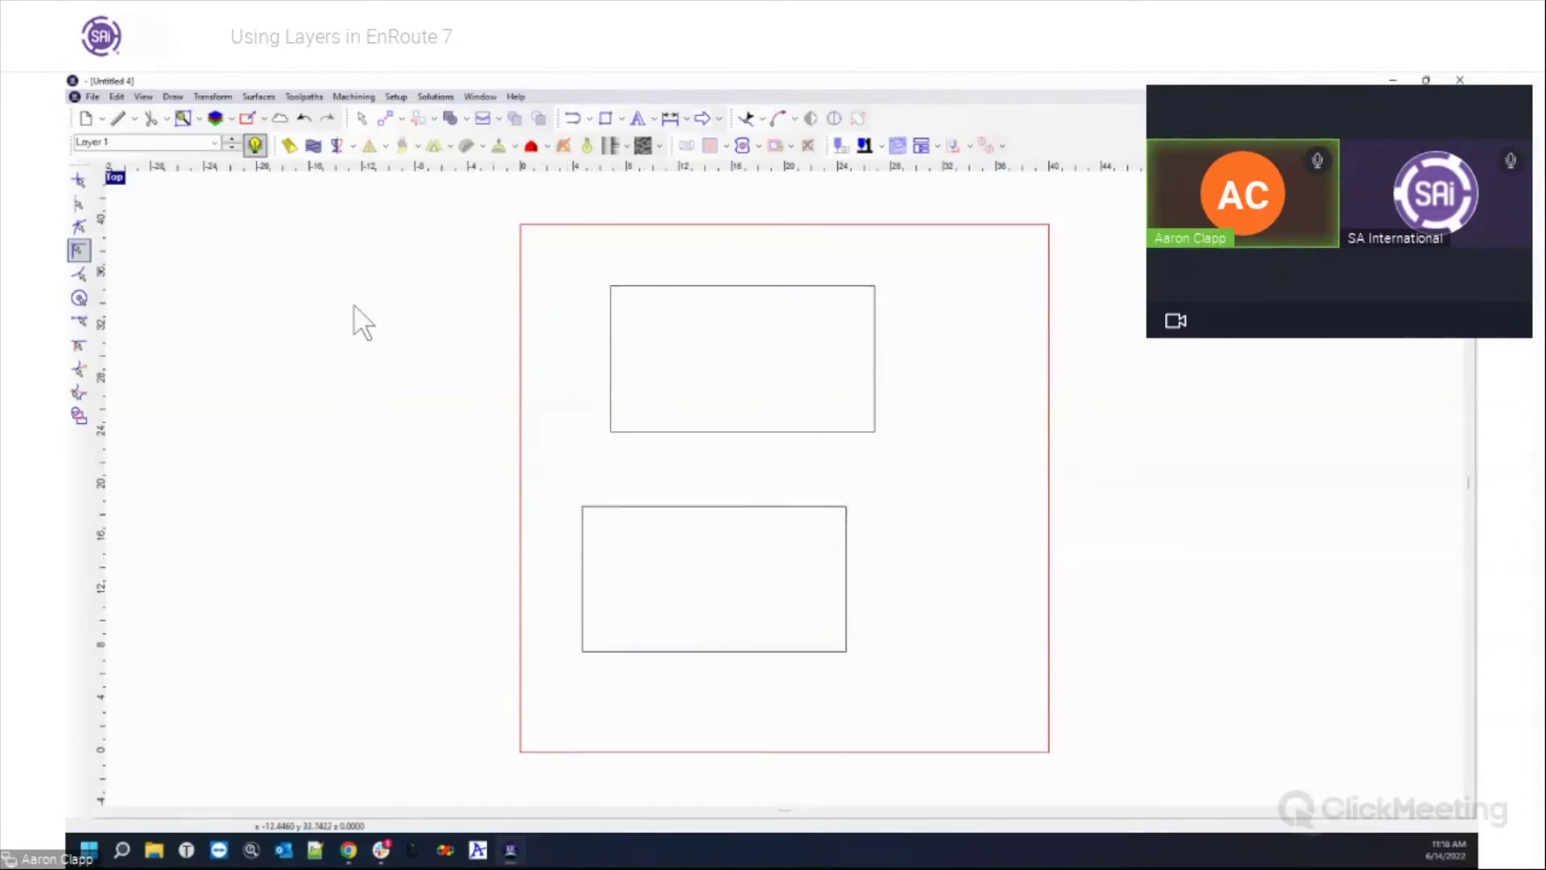
Step: Draw a test line from the upper rectangle's lower-left corner past the plate's left edge, delete it, and review the layer settings
left_click(569, 118)
left_click(607, 467)
key("Escape")
left_click(632, 399)
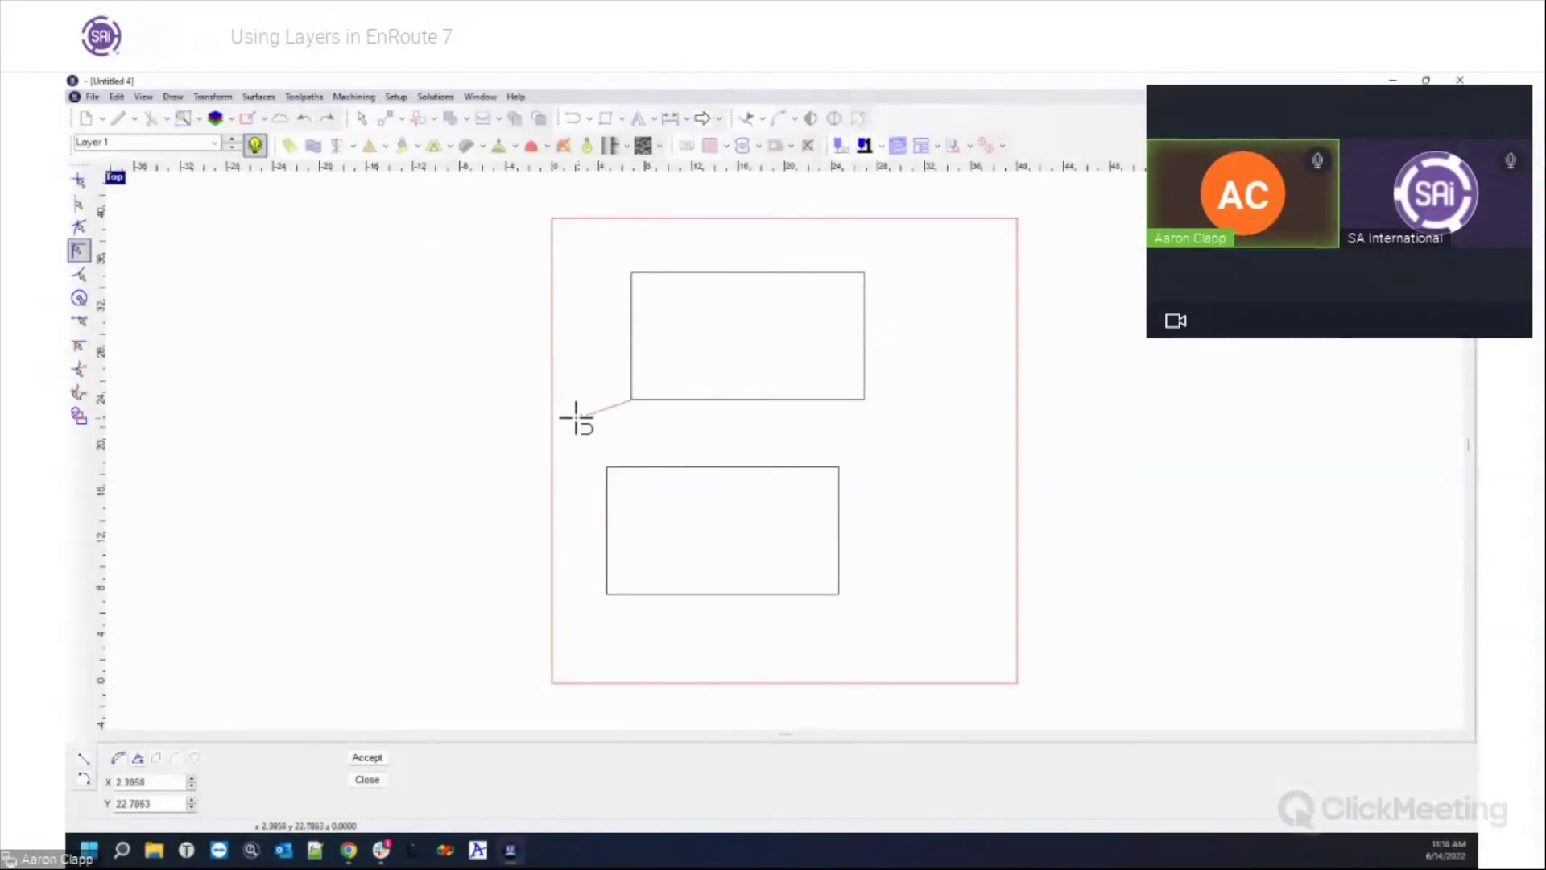
double_click(511, 431)
left_click(497, 456)
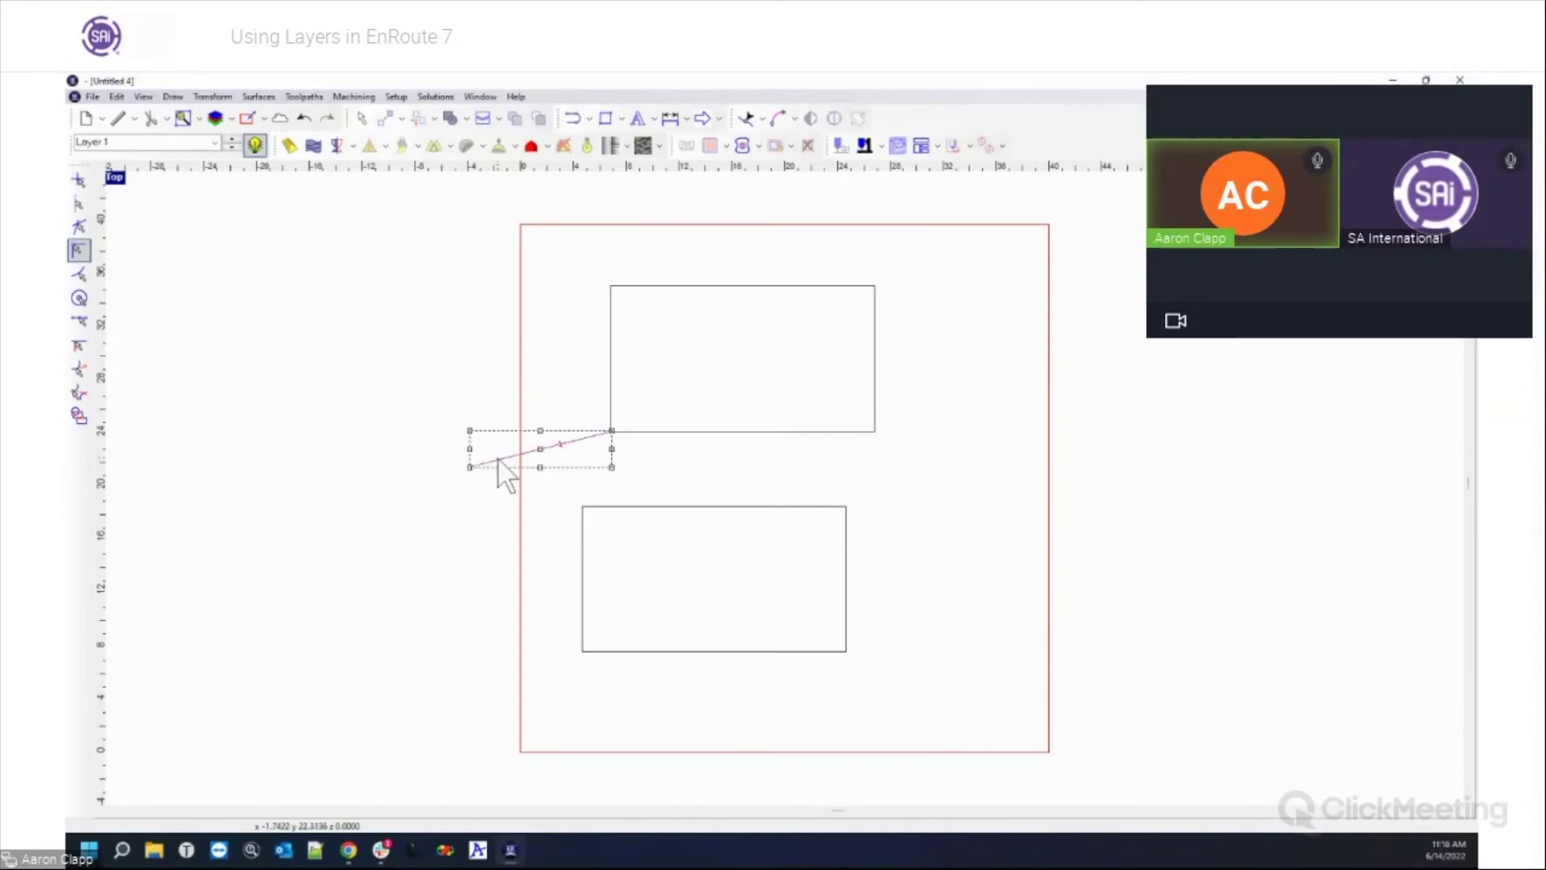
key("Delete")
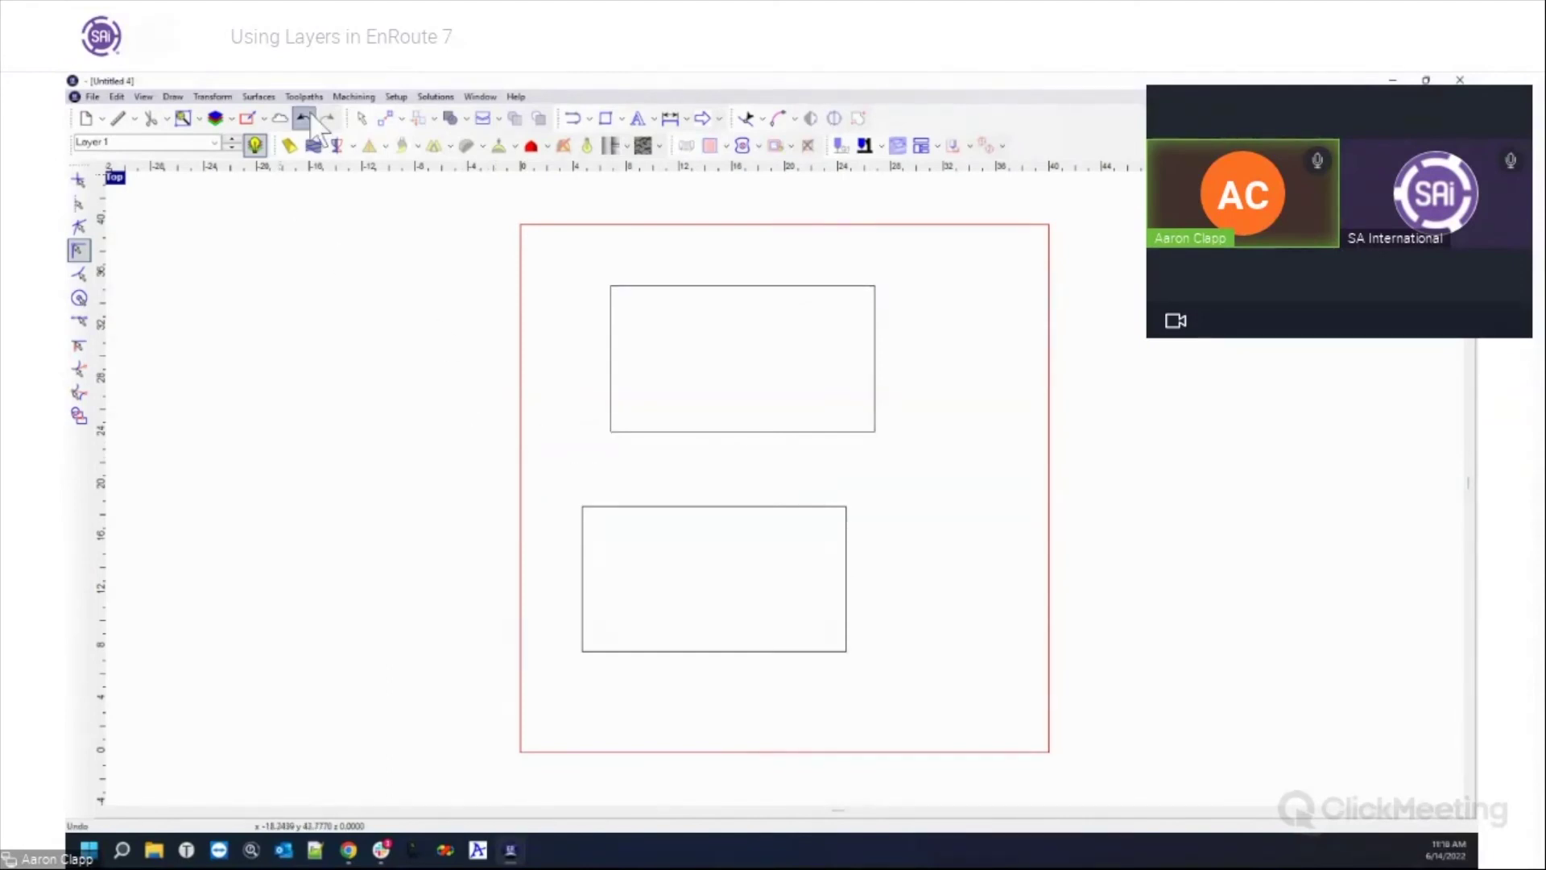
left_click(214, 118)
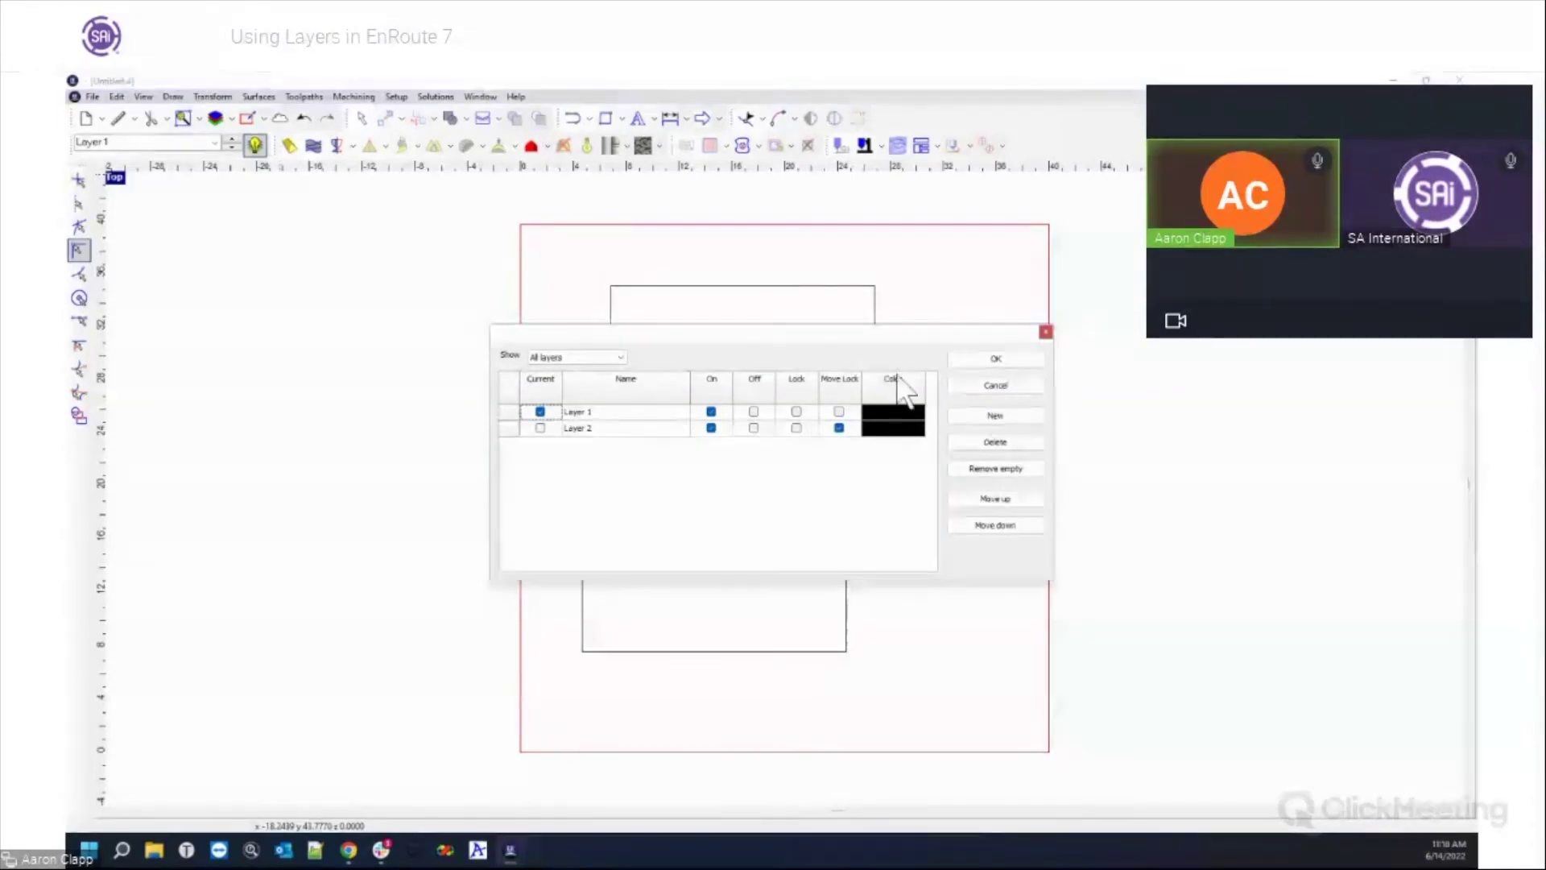
left_click(1039, 344)
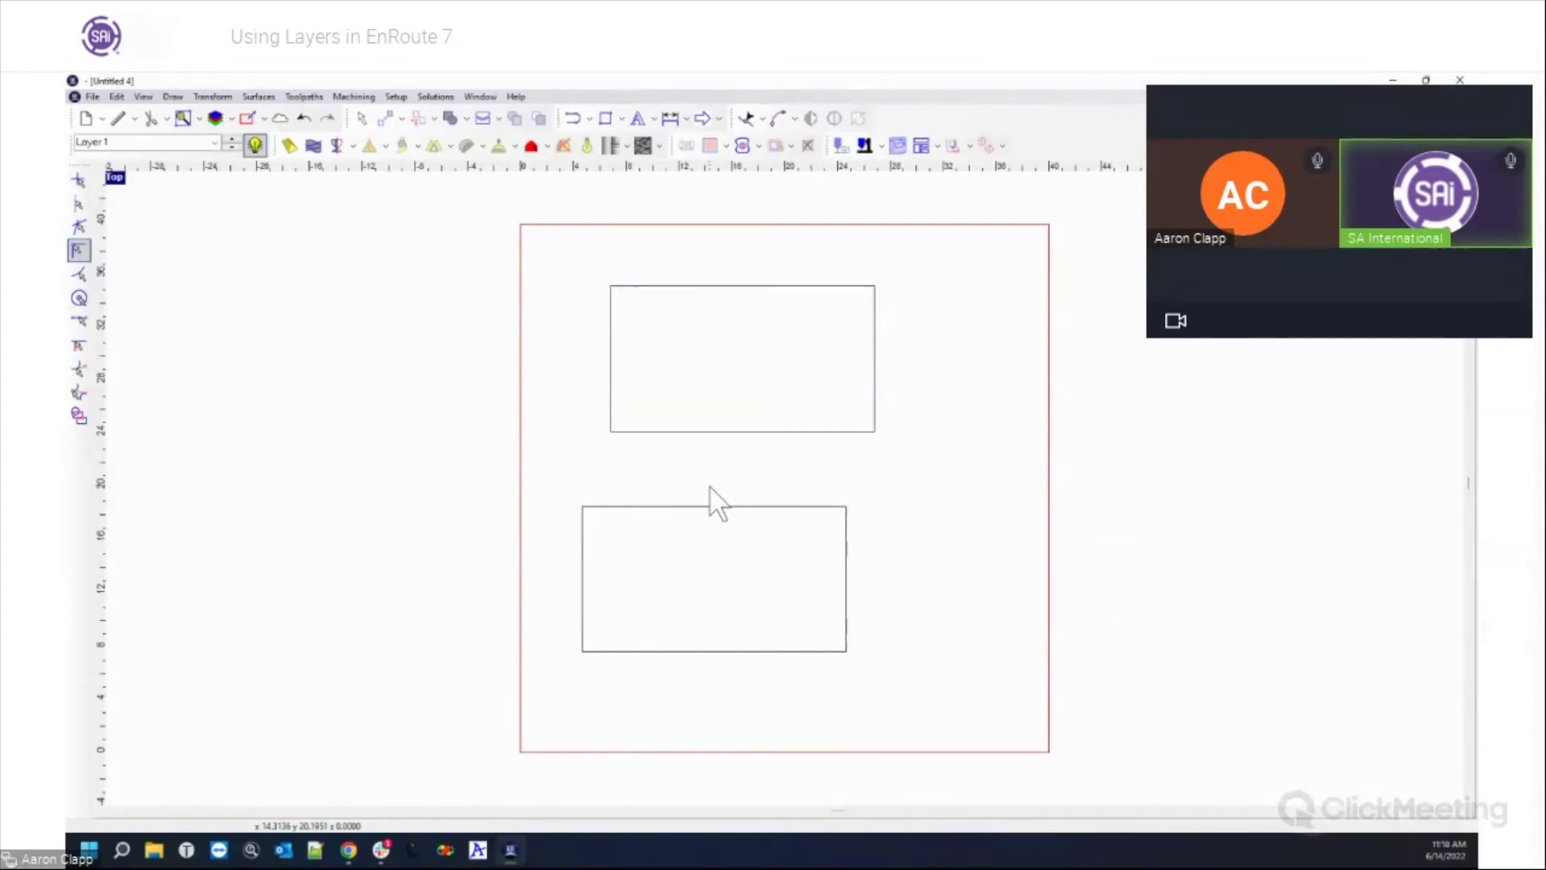
Step: Add the text ER in Eras Bold ITC at height 10 and position it inside the upper rectangle
left_click(654, 119)
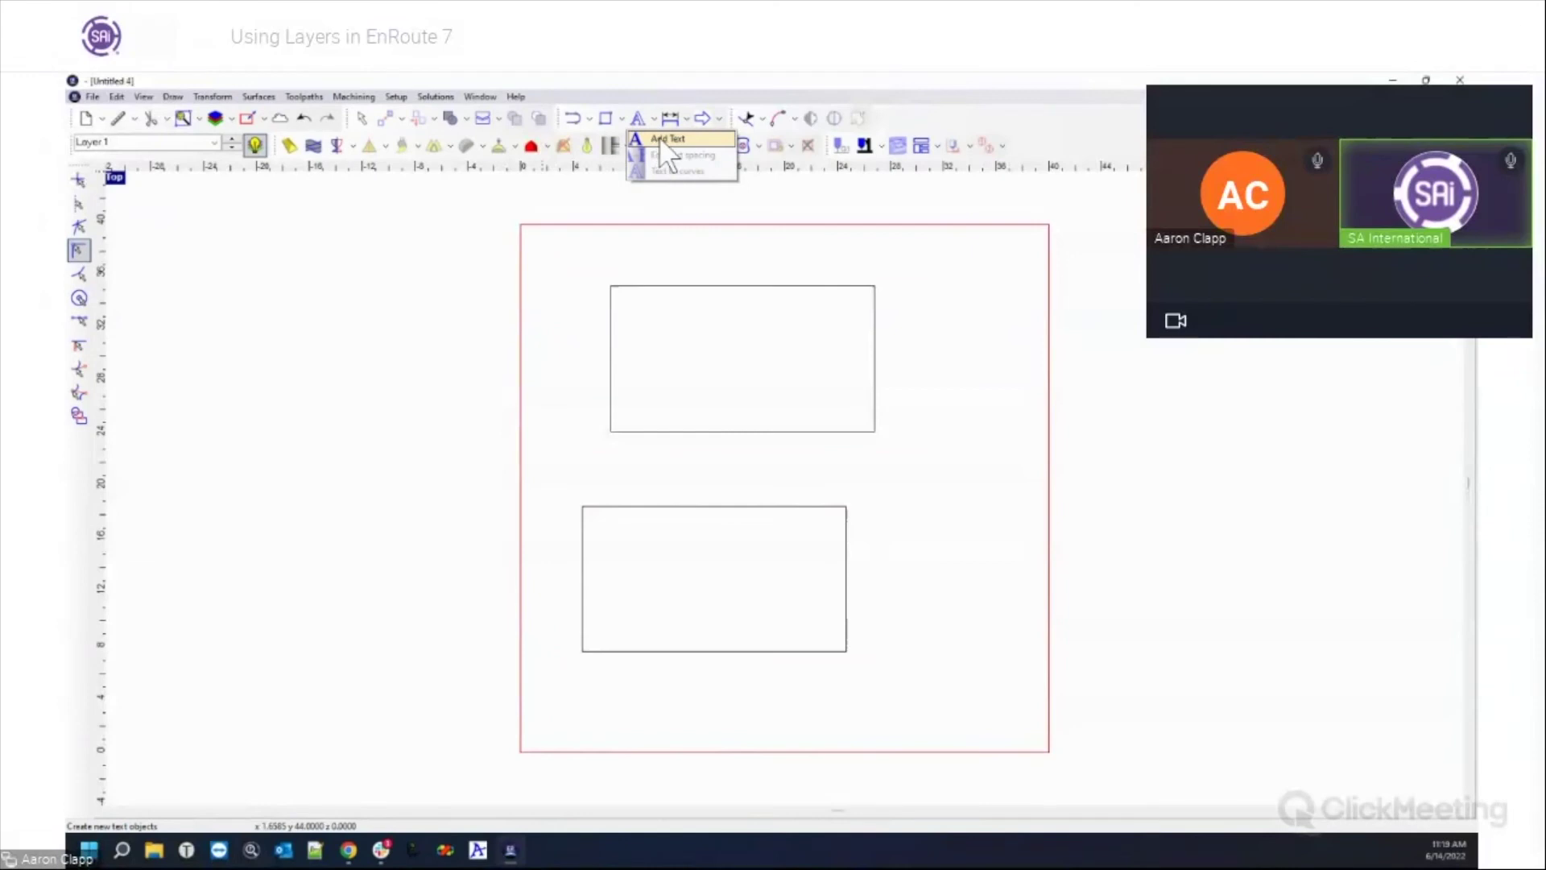
left_click(659, 137)
left_click(686, 307)
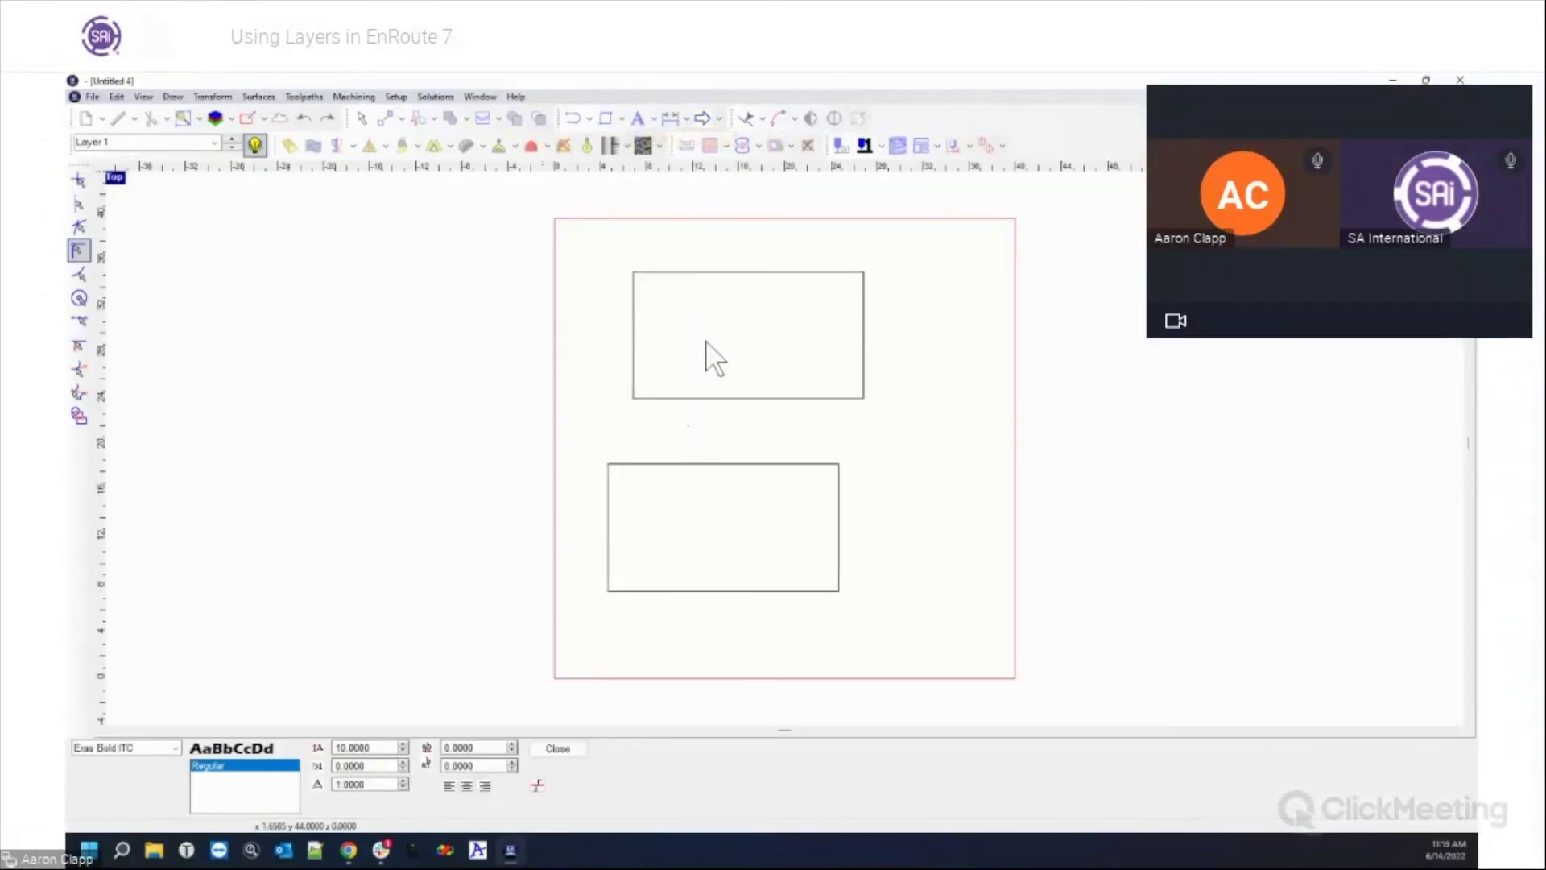
left_click(698, 351)
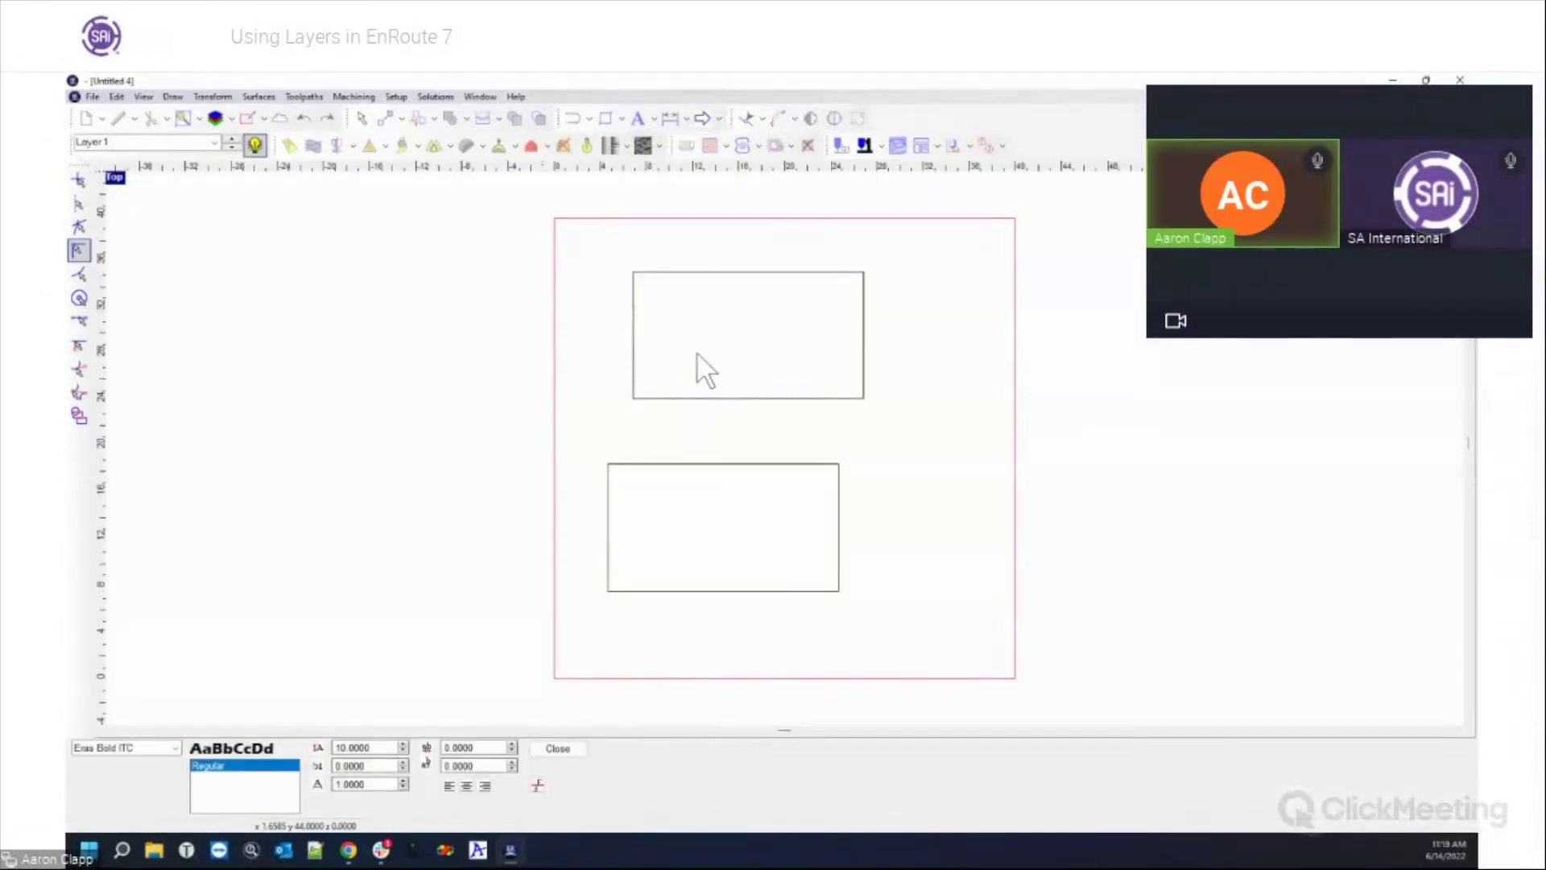
type("ER")
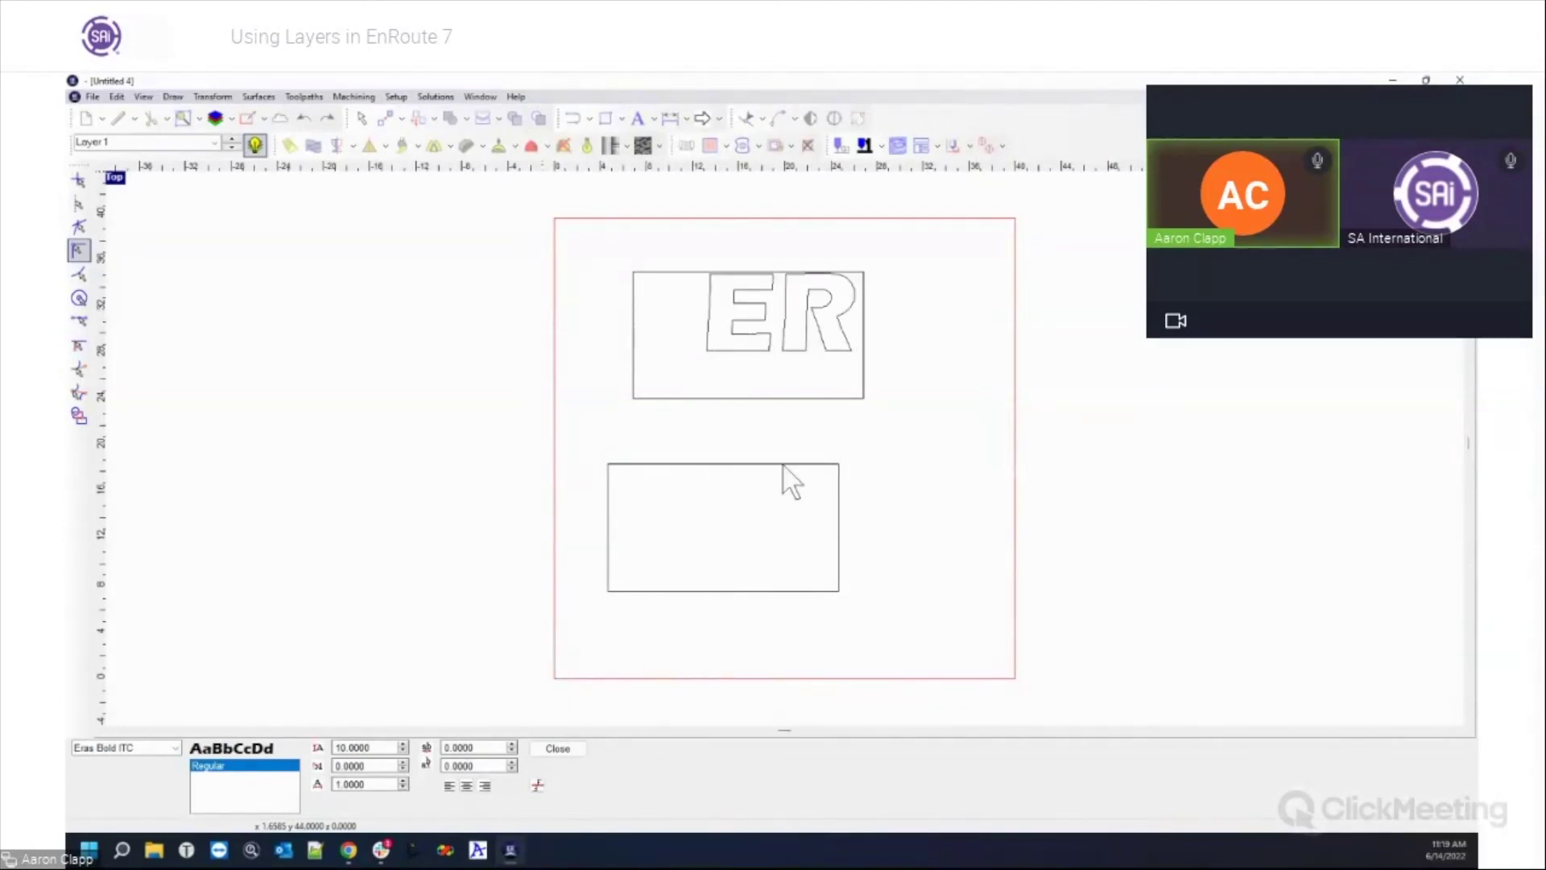
left_click(556, 749)
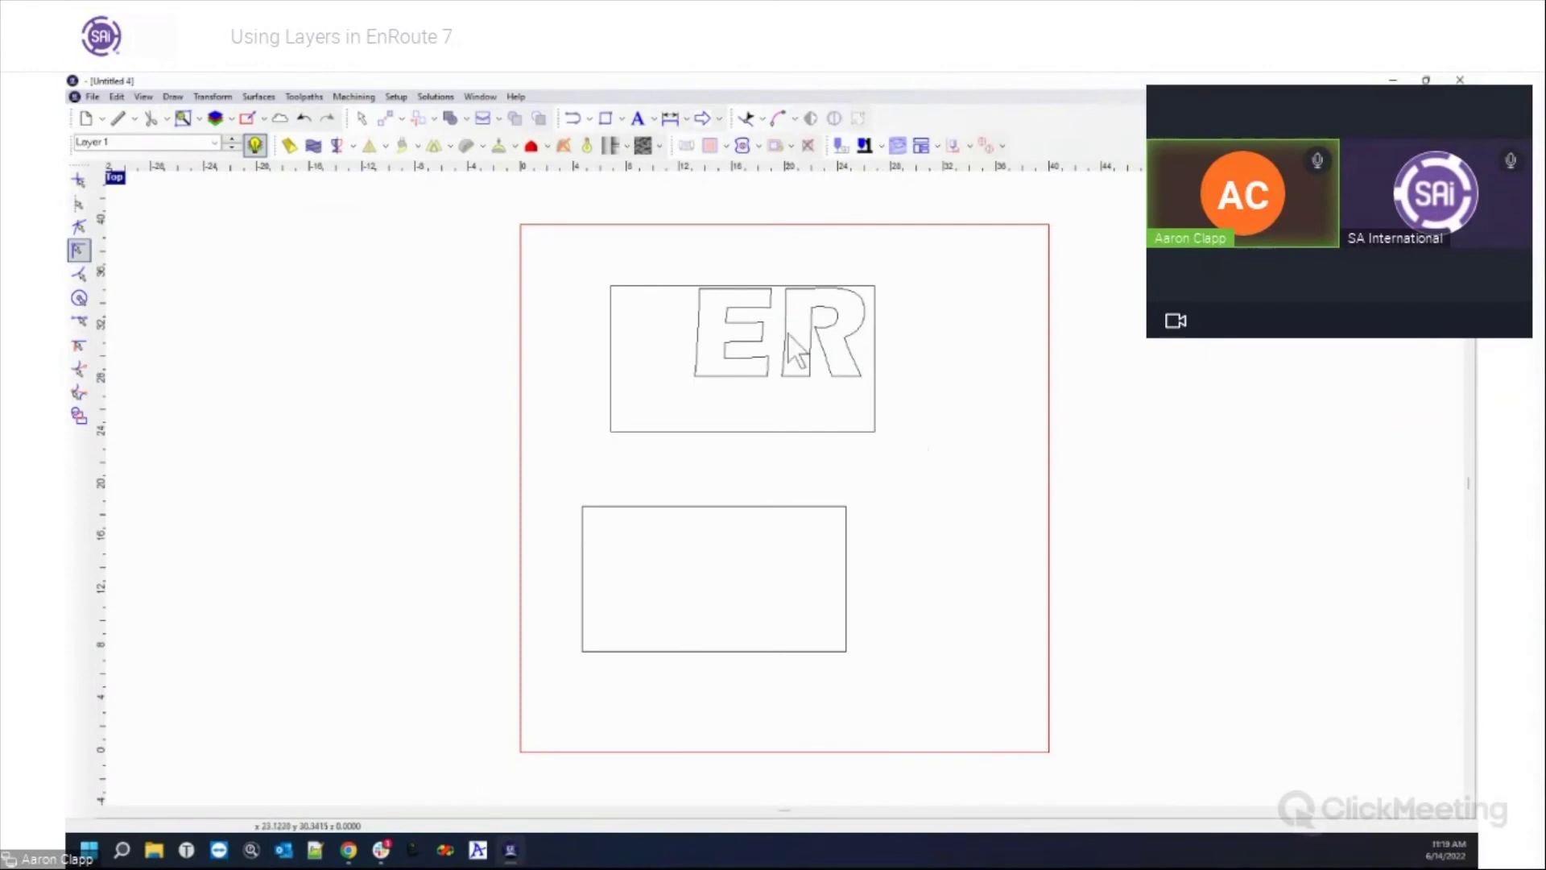
left_click(708, 335)
left_click_drag(787, 342, 736, 362)
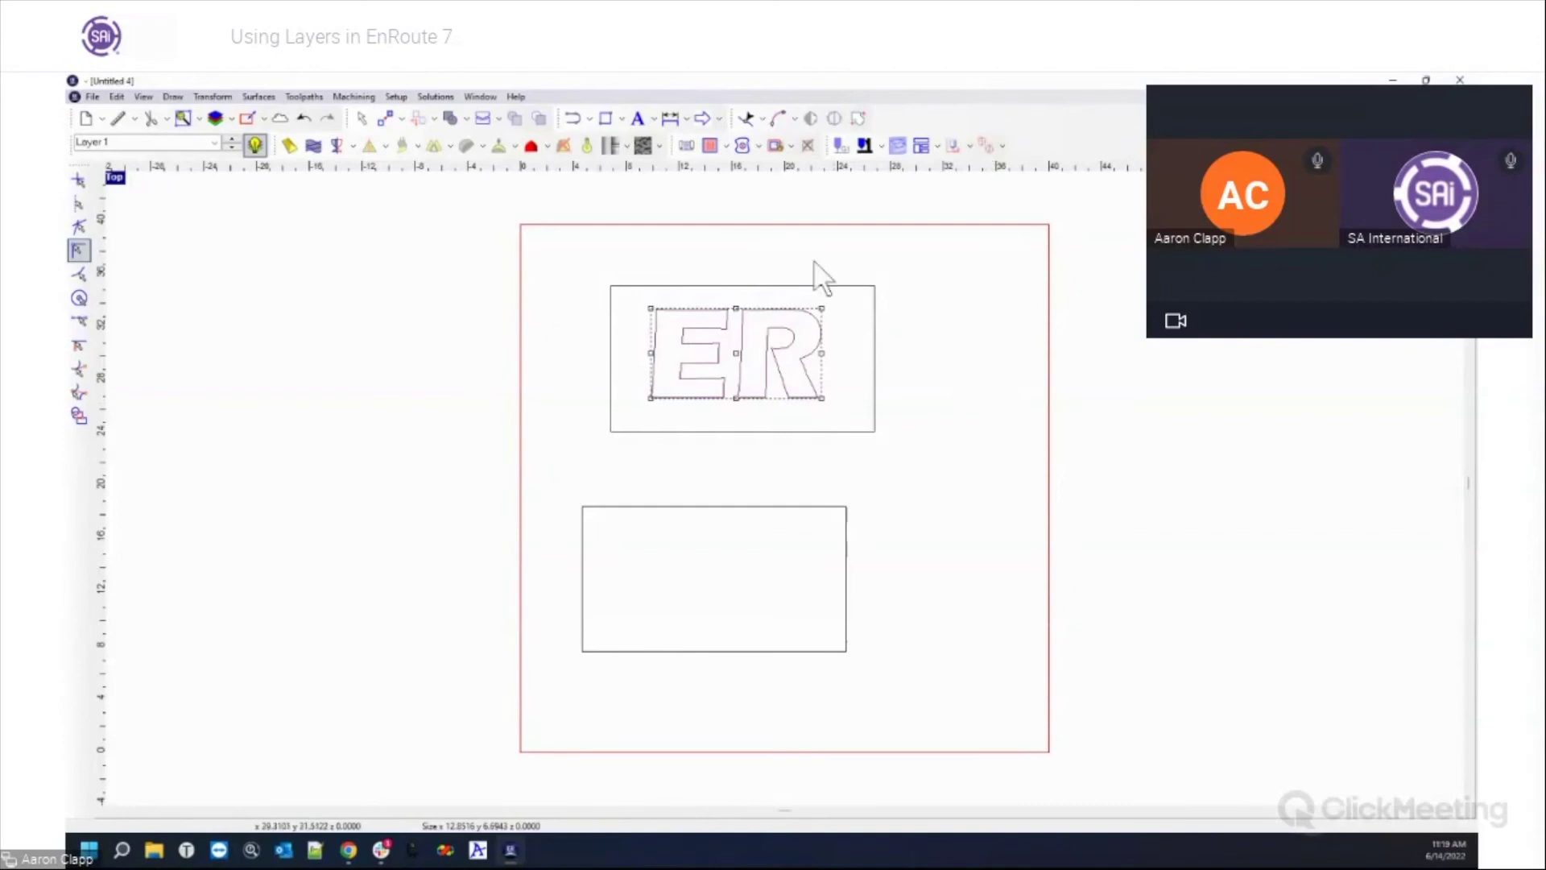
Step: Turn off Move Lock for Layer 2 and set Layer 1's color to red
left_click(217, 119)
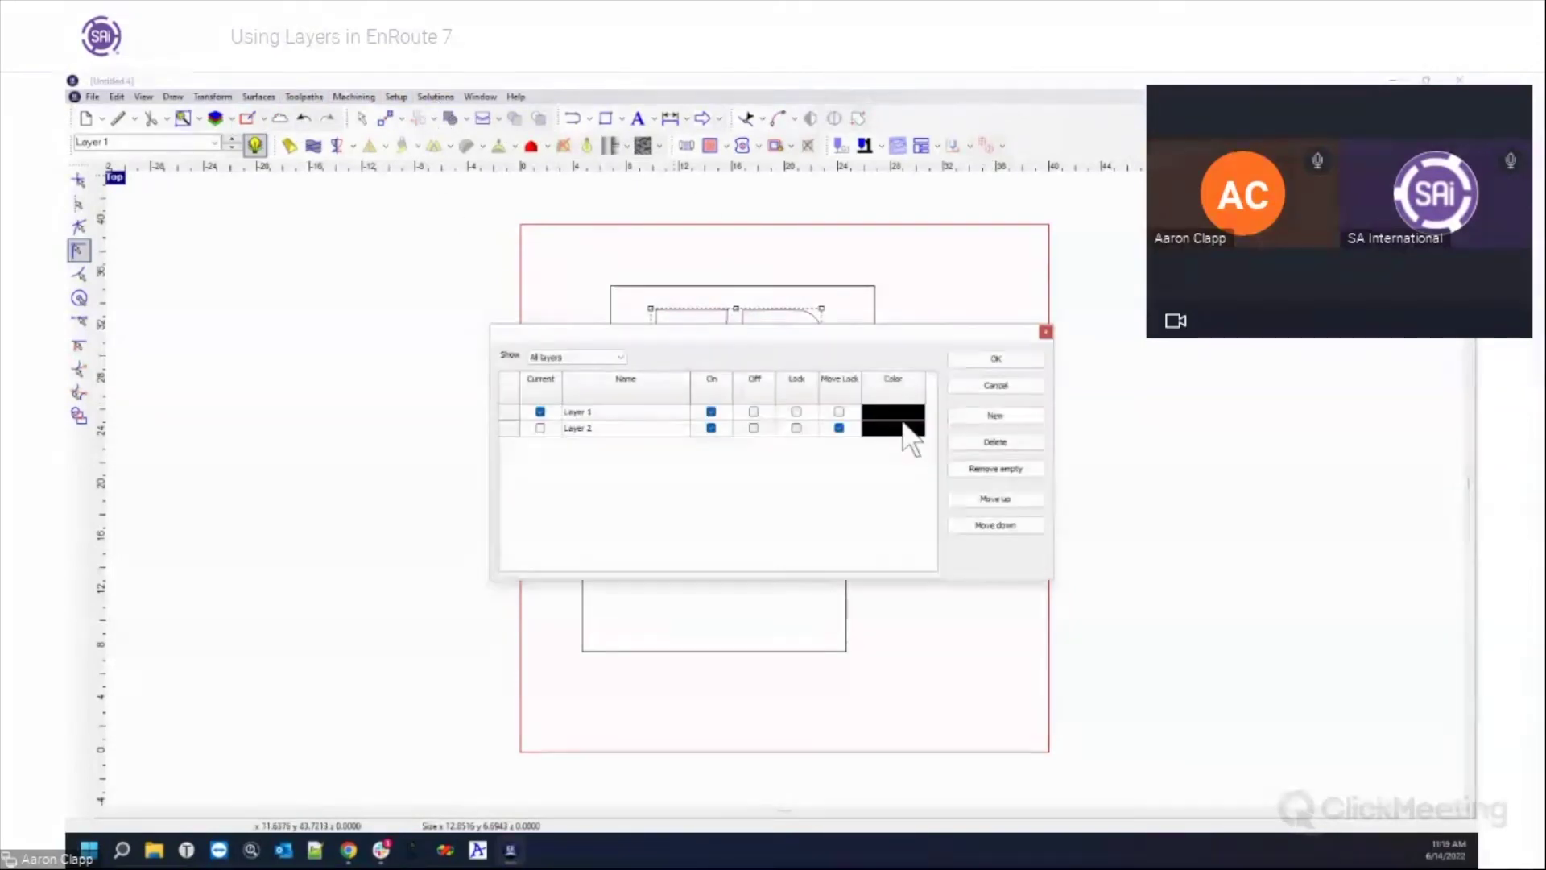
left_click(839, 428)
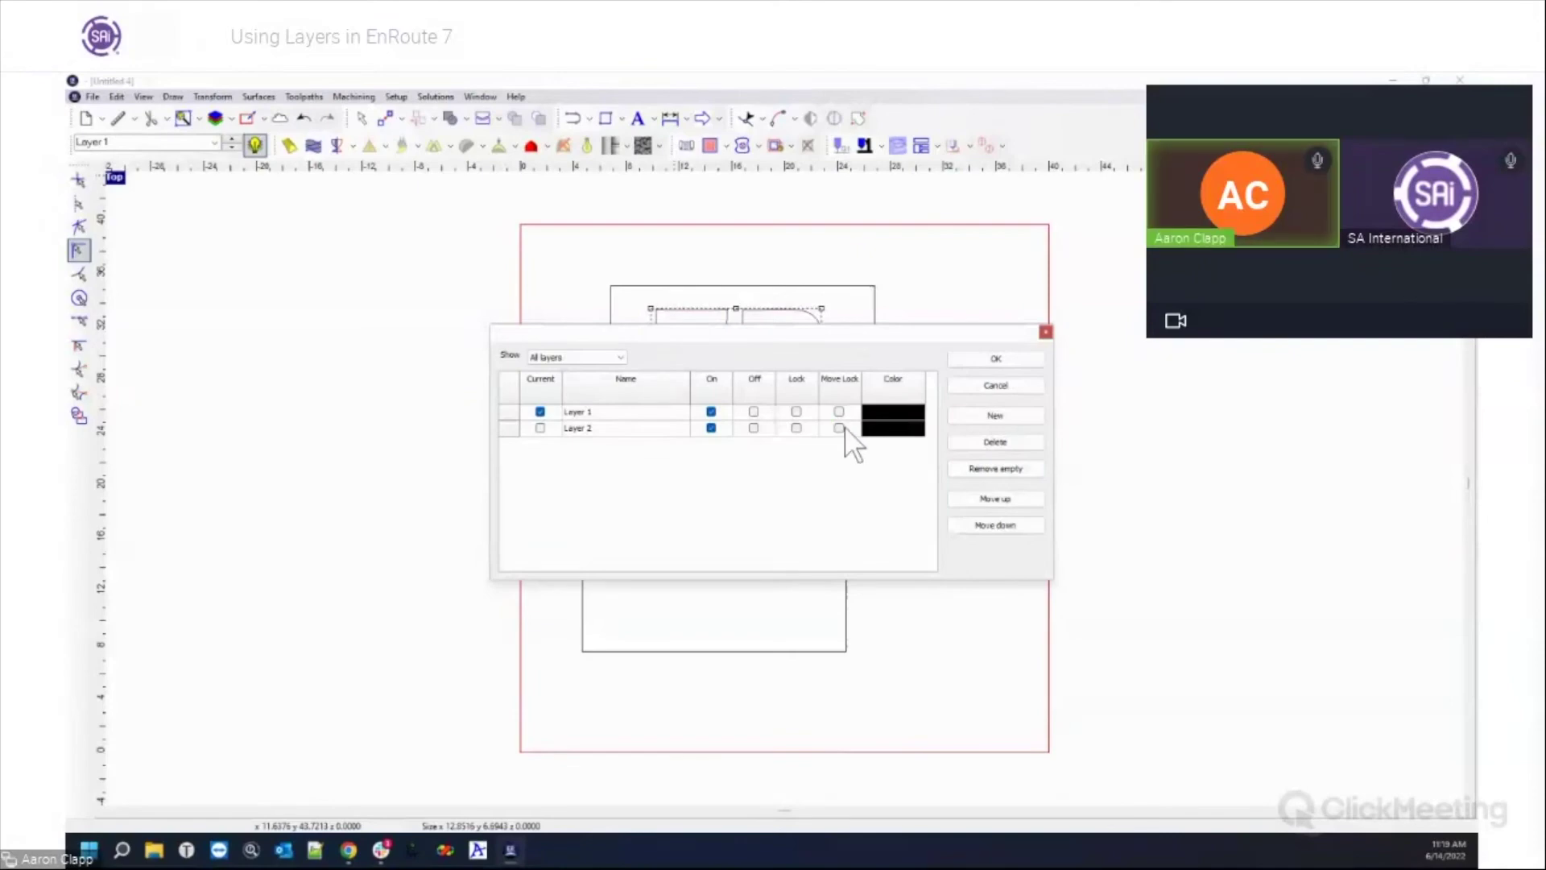
left_click(898, 418)
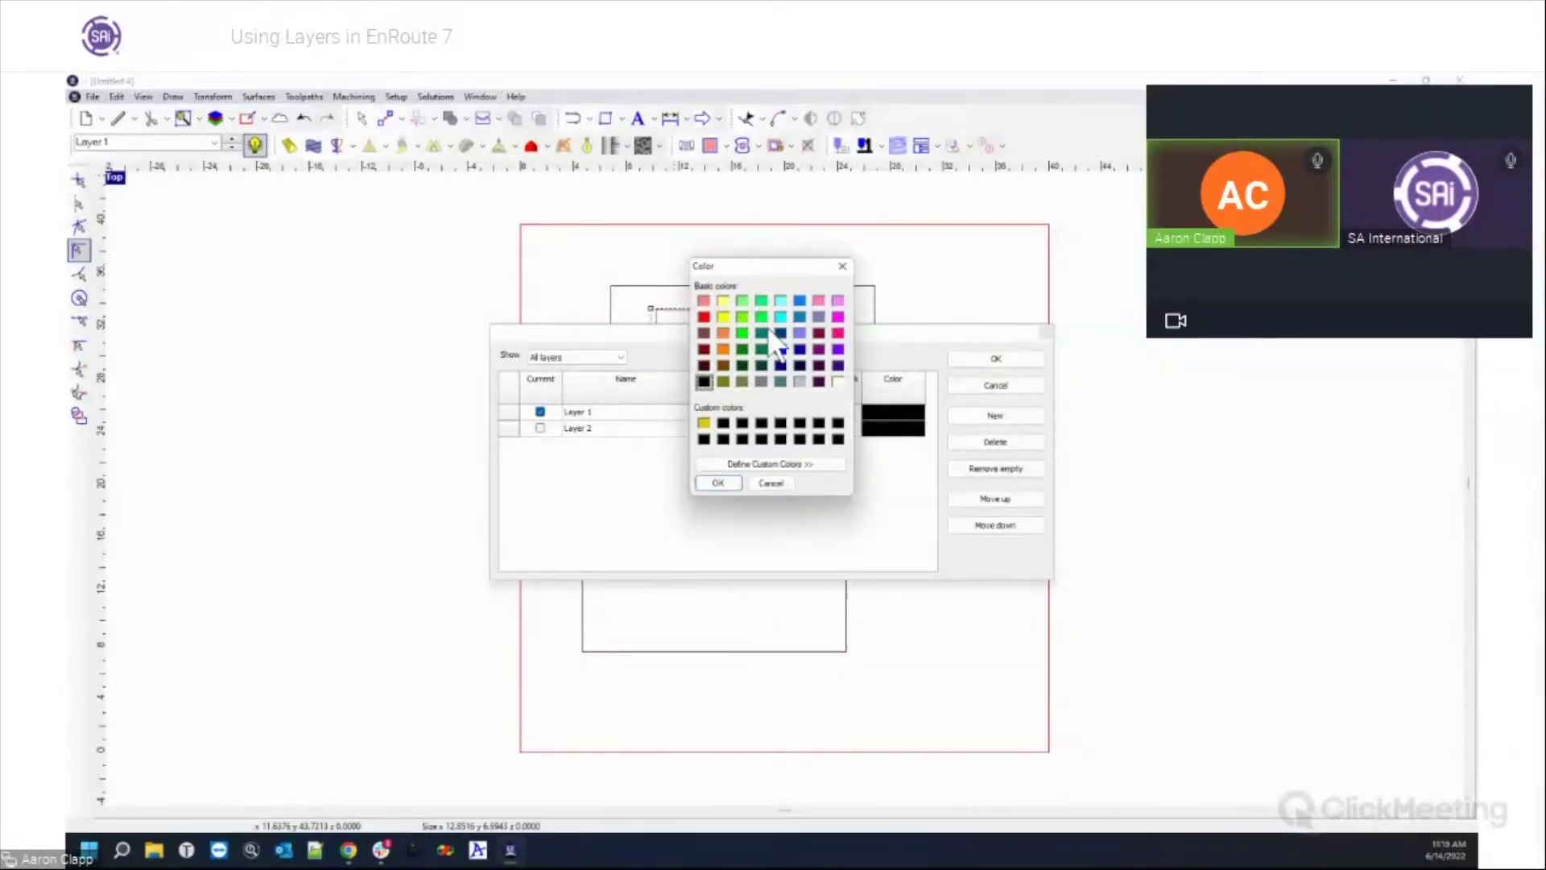
left_click(703, 316)
left_click(724, 484)
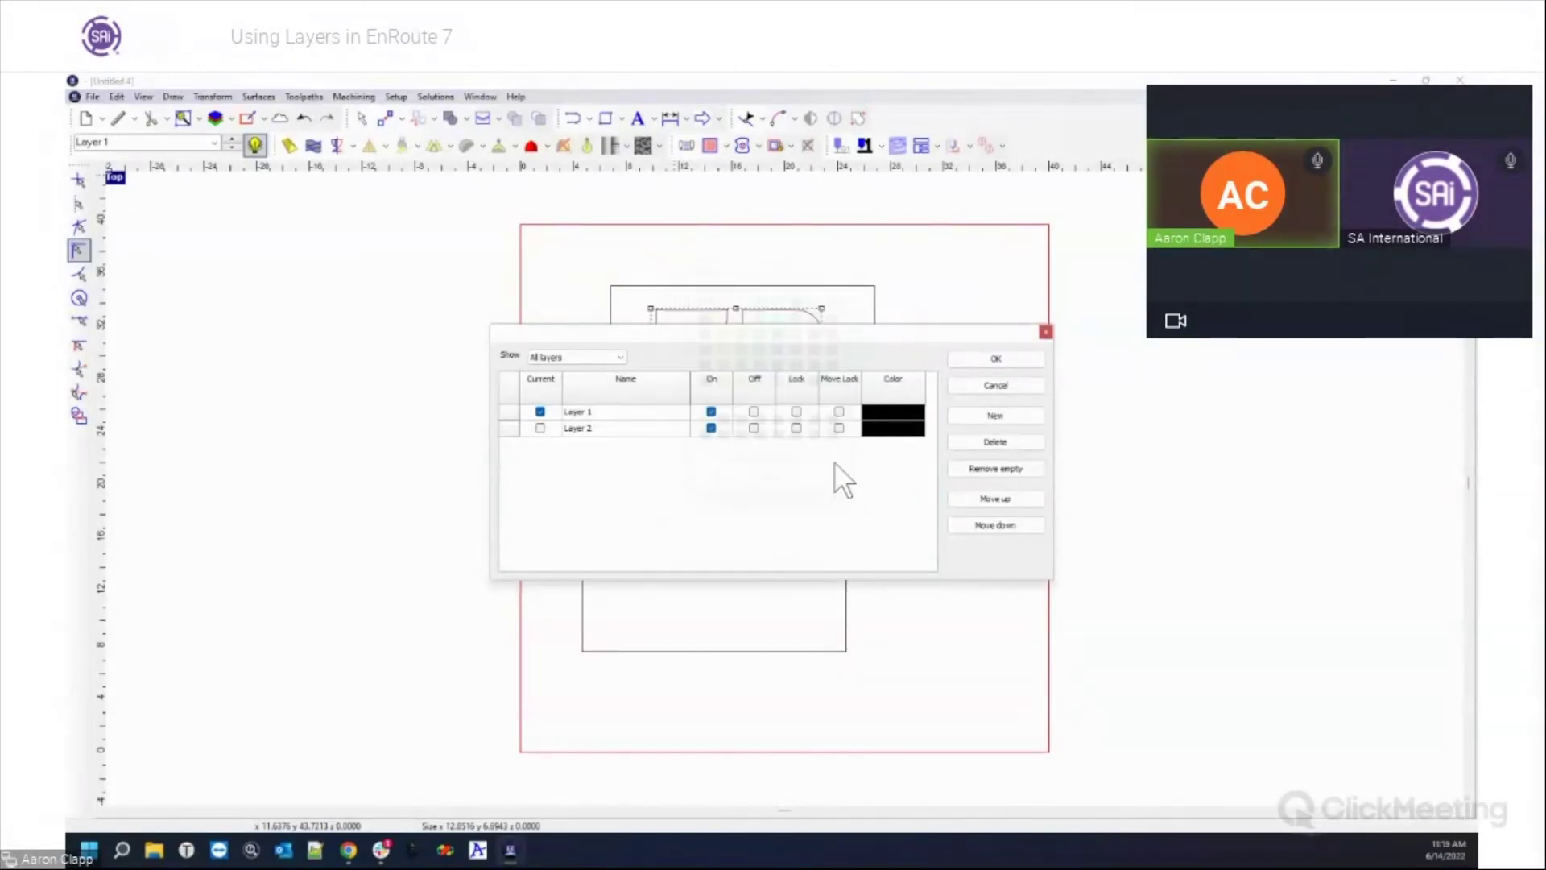
left_click(896, 417)
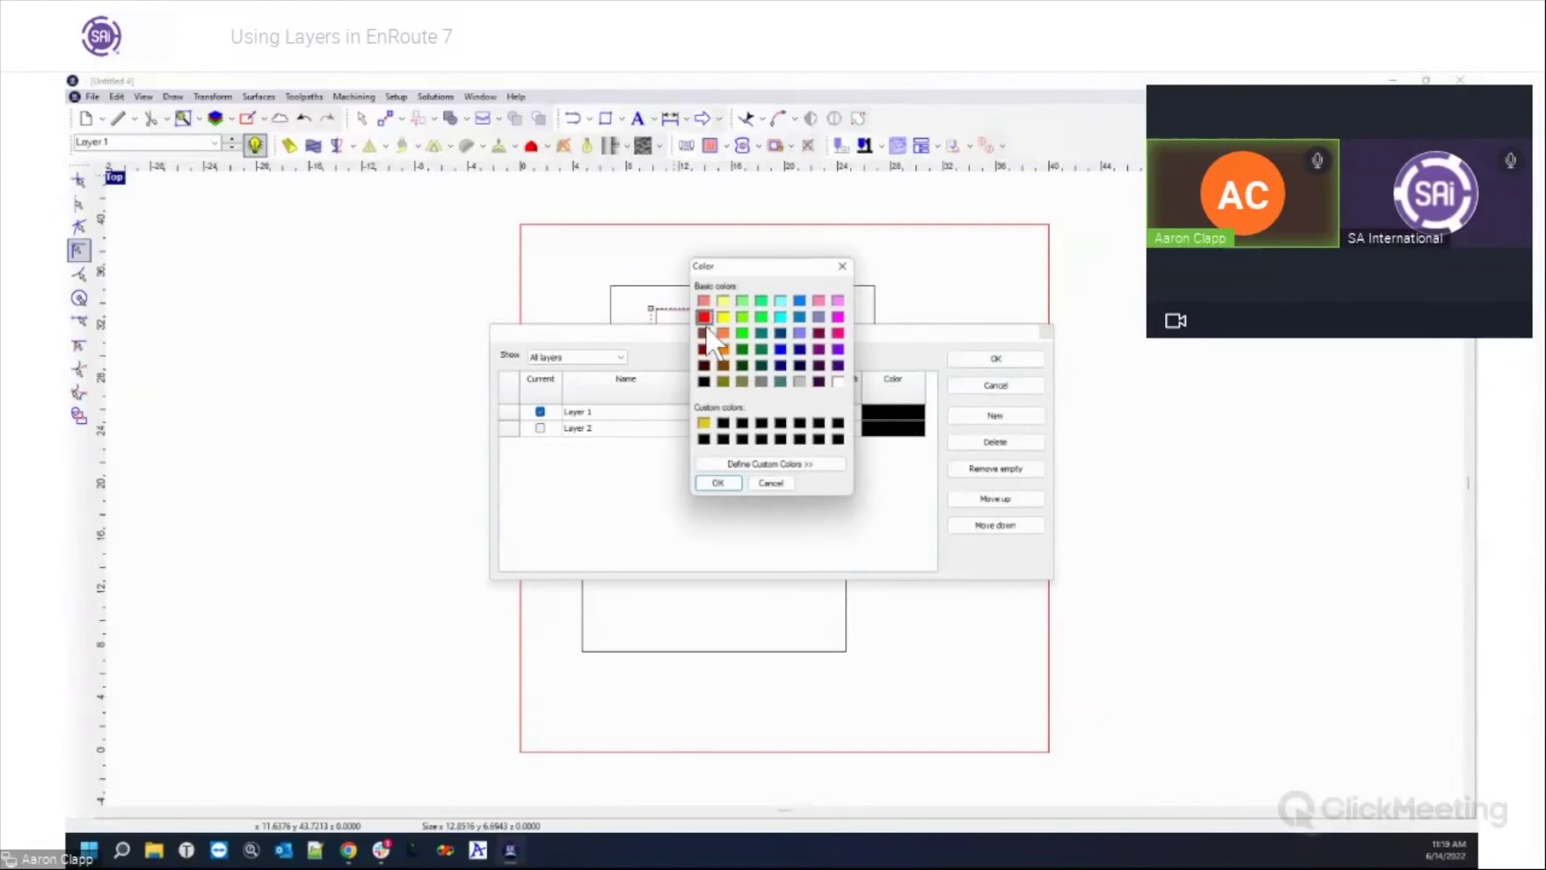
left_click(719, 482)
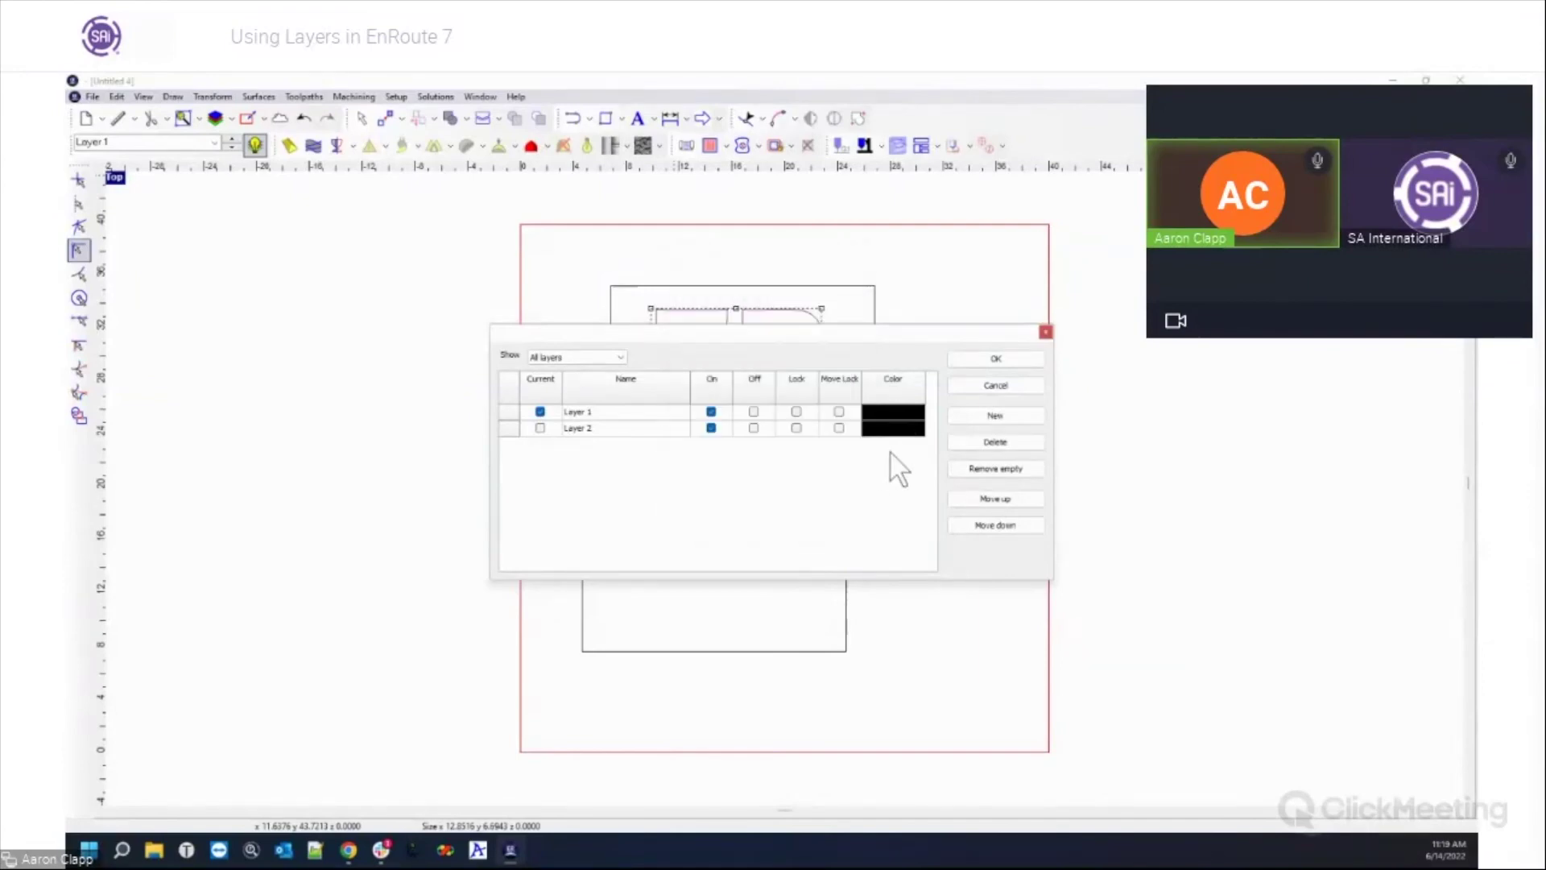
Step: Set Layer 2's color to green and apply the layer settings
left_click(898, 432)
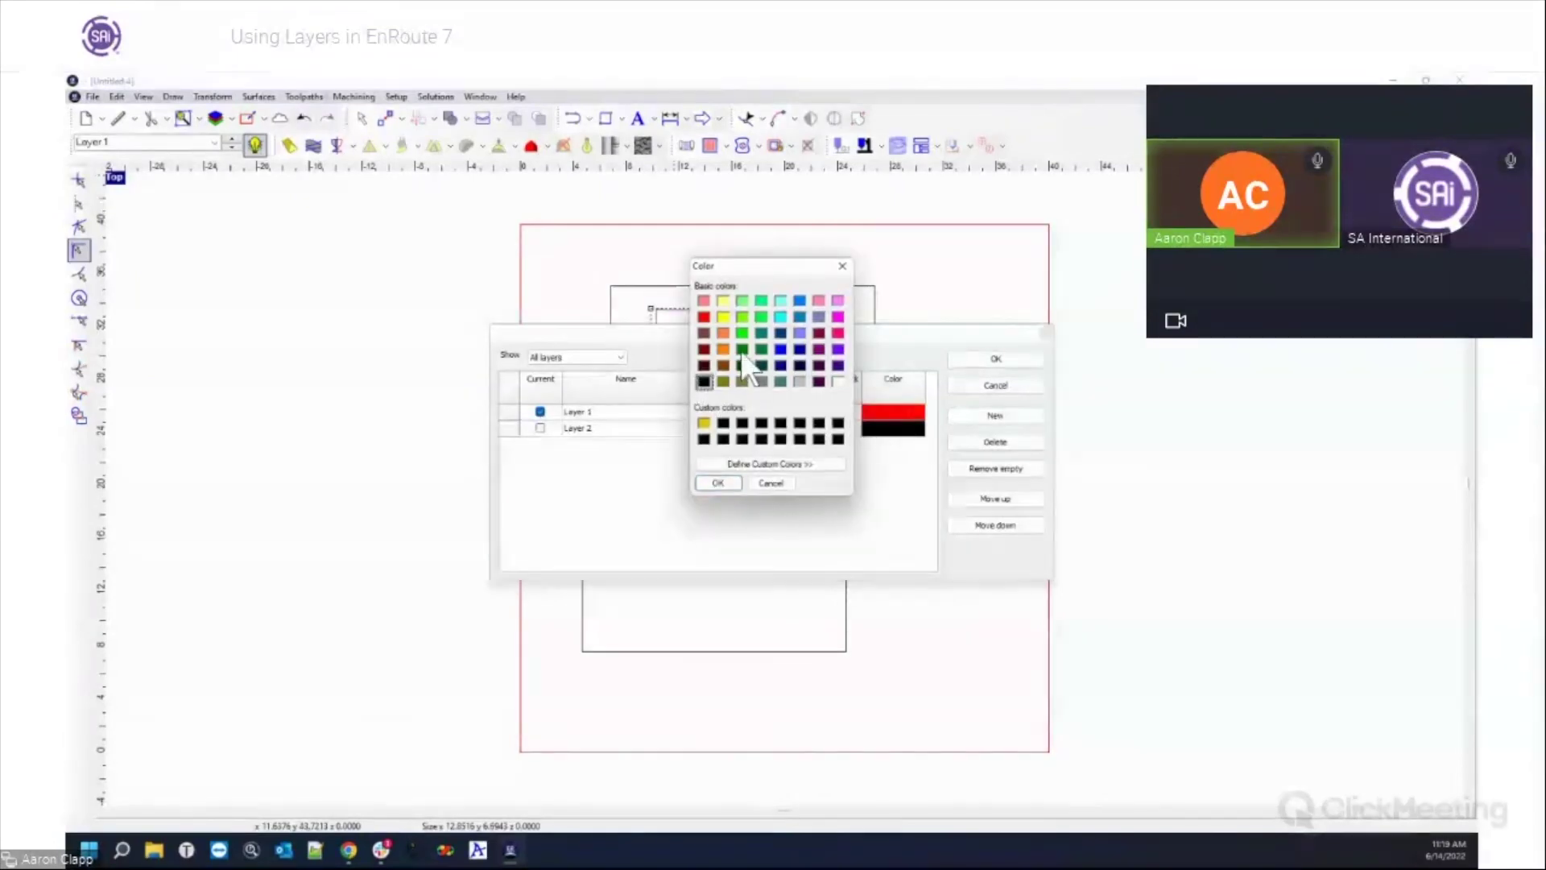
left_click(717, 481)
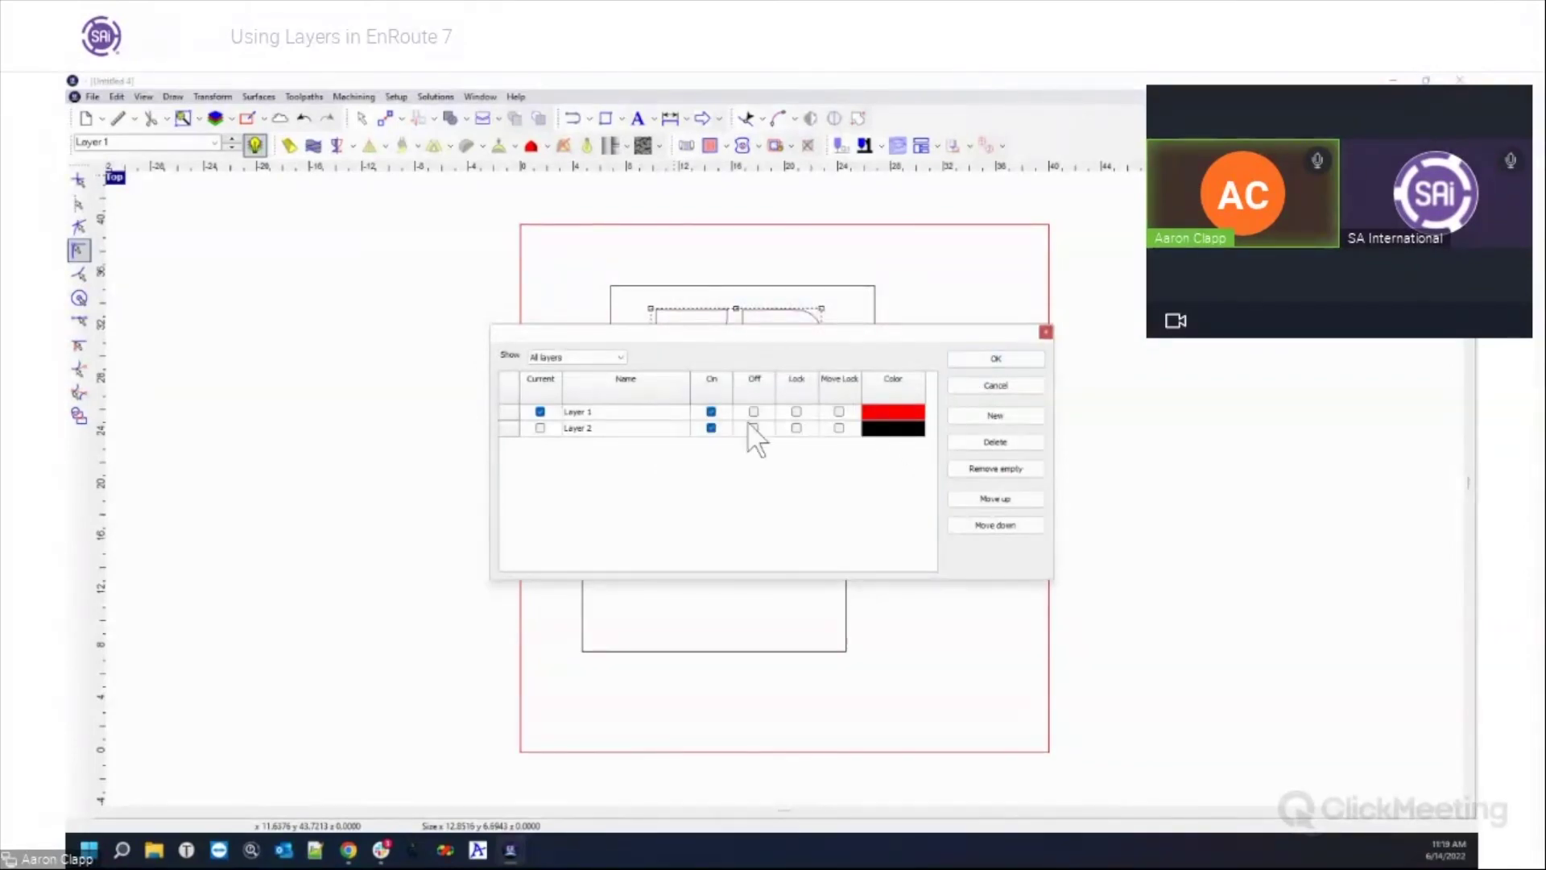
left_click(996, 359)
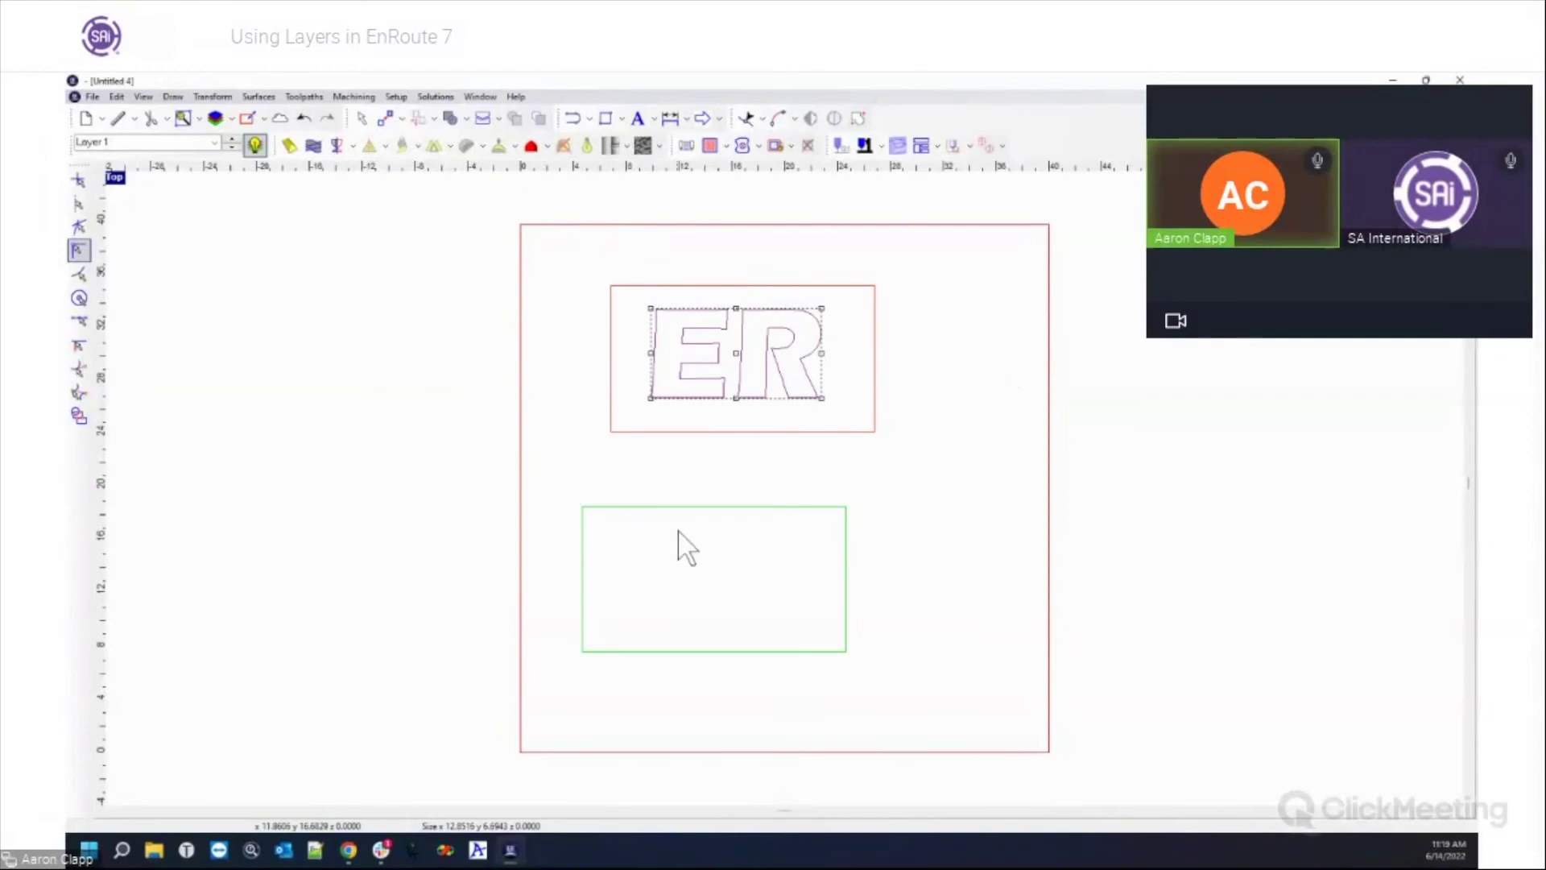
Step: Convert the ER text inside the upper rectangle to curves
left_click(794, 398)
scroll(715, 329, "up", 2)
scroll(717, 341, "up", 3)
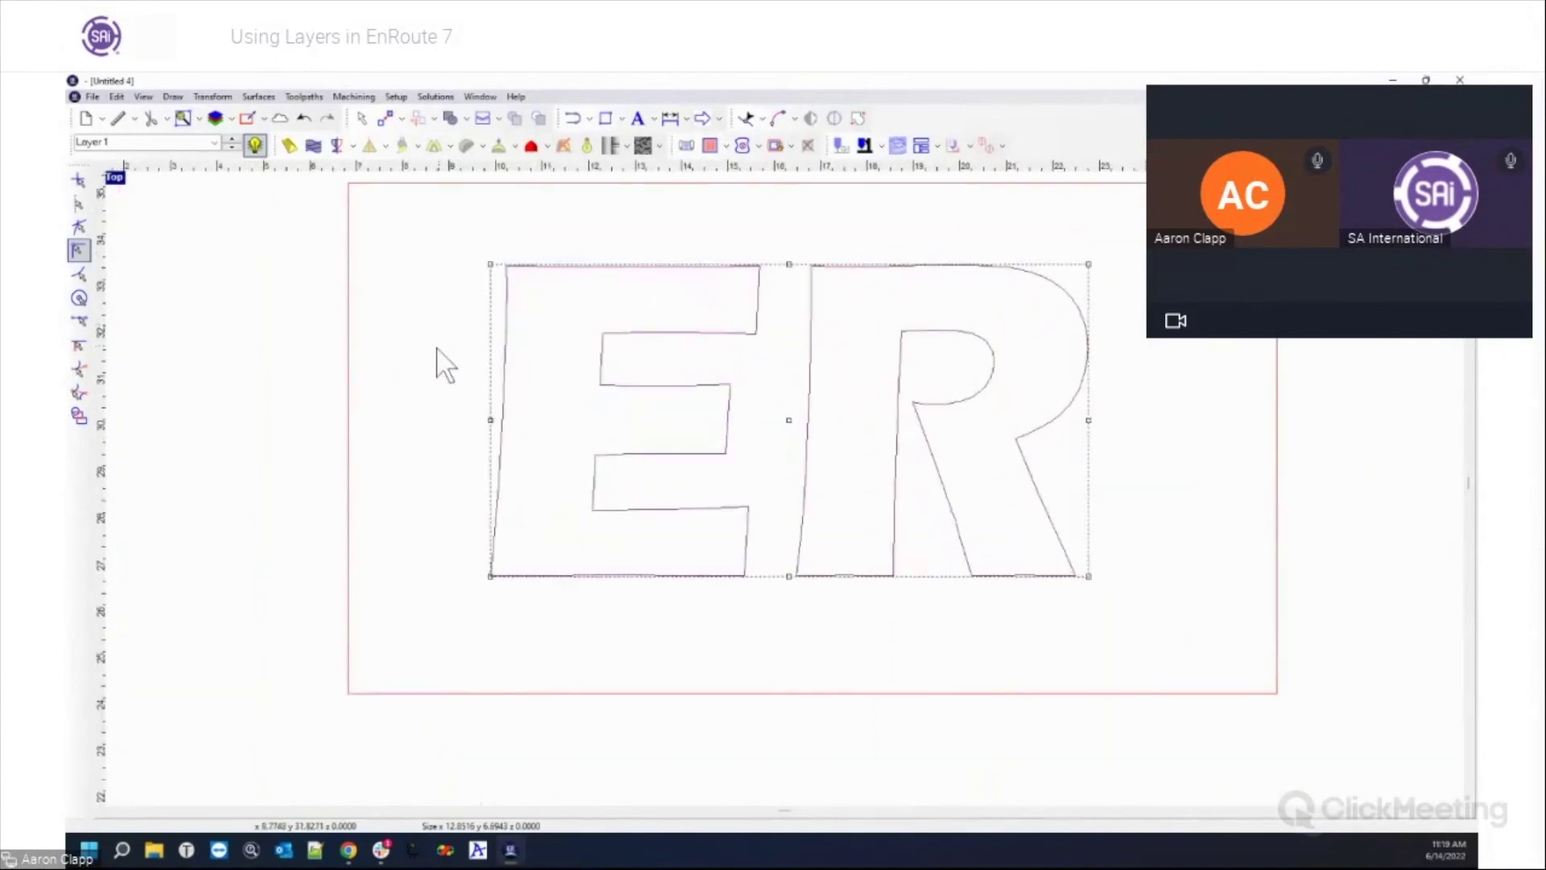
left_click_drag(476, 246, 1147, 614)
scroll(921, 379, "down", 3)
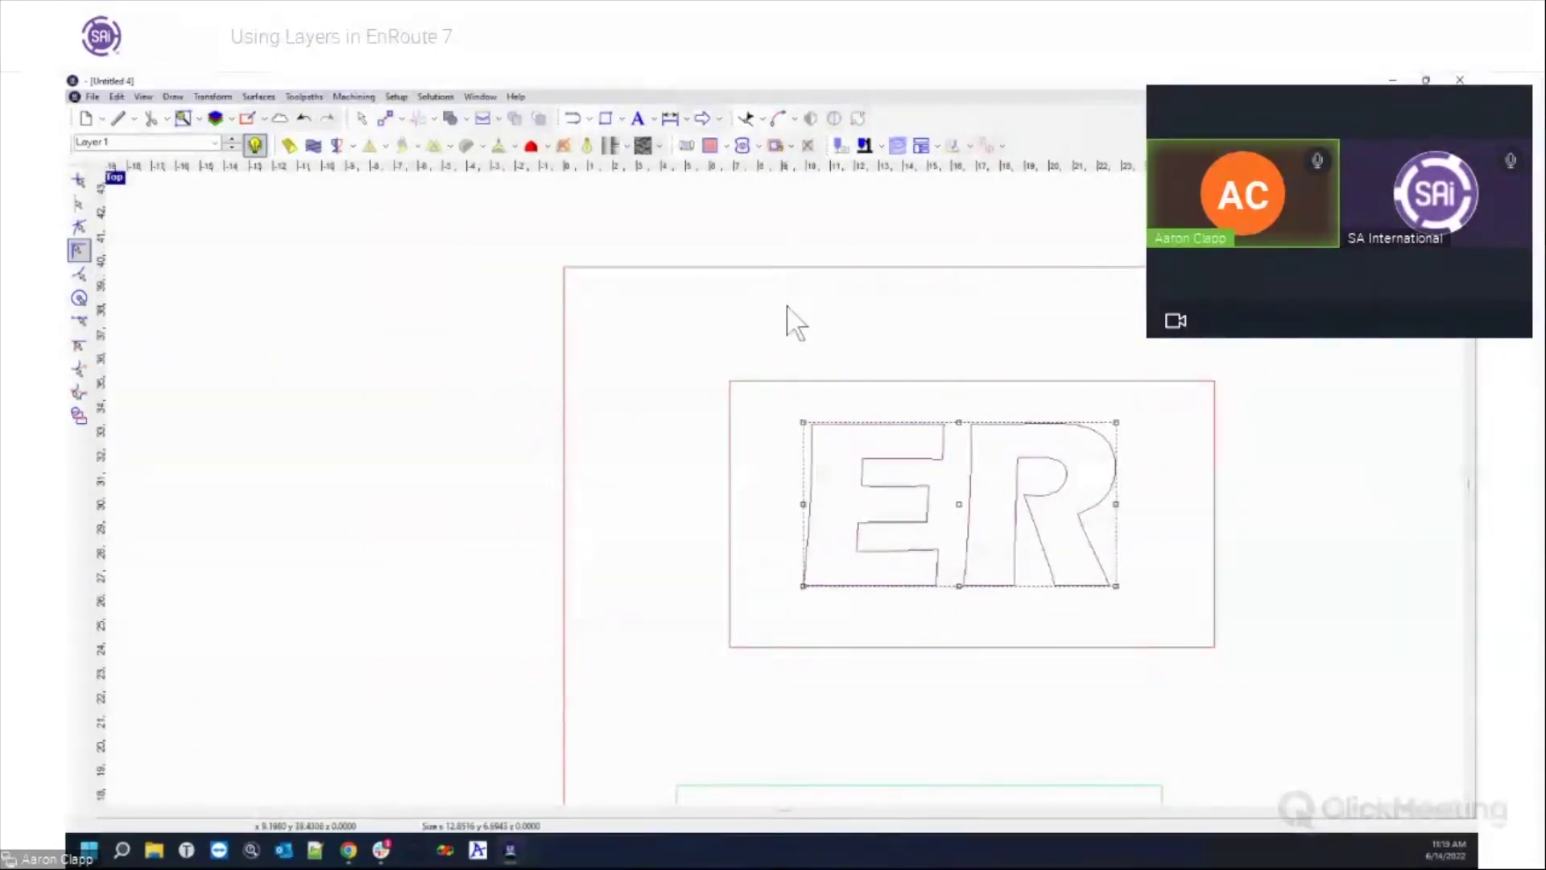
left_click(652, 118)
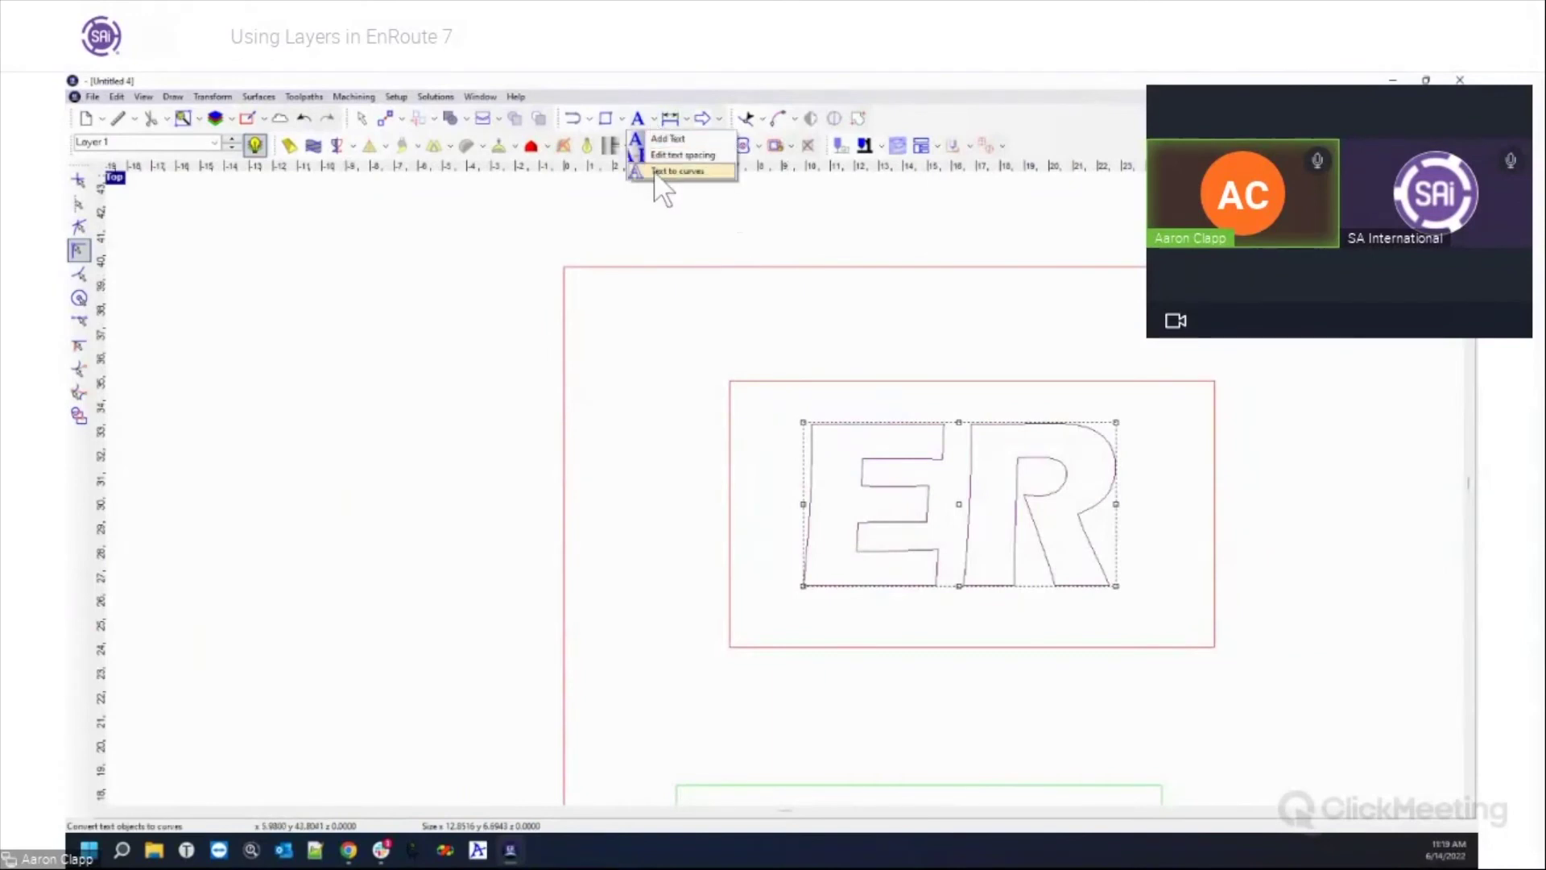
left_click(658, 172)
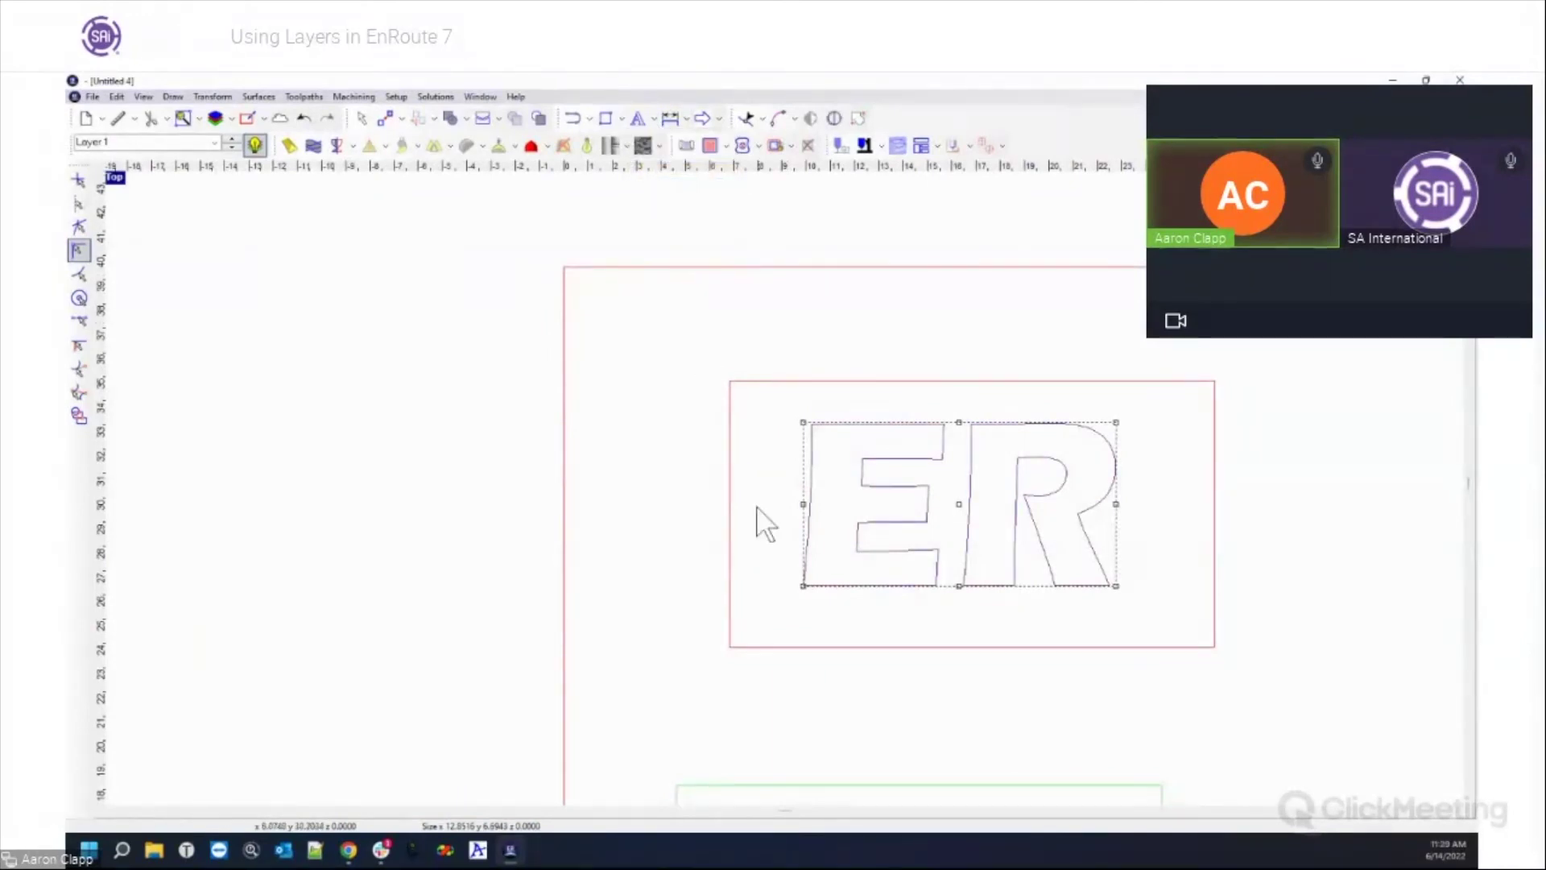
left_click(629, 495)
scroll(569, 500, "down", 2)
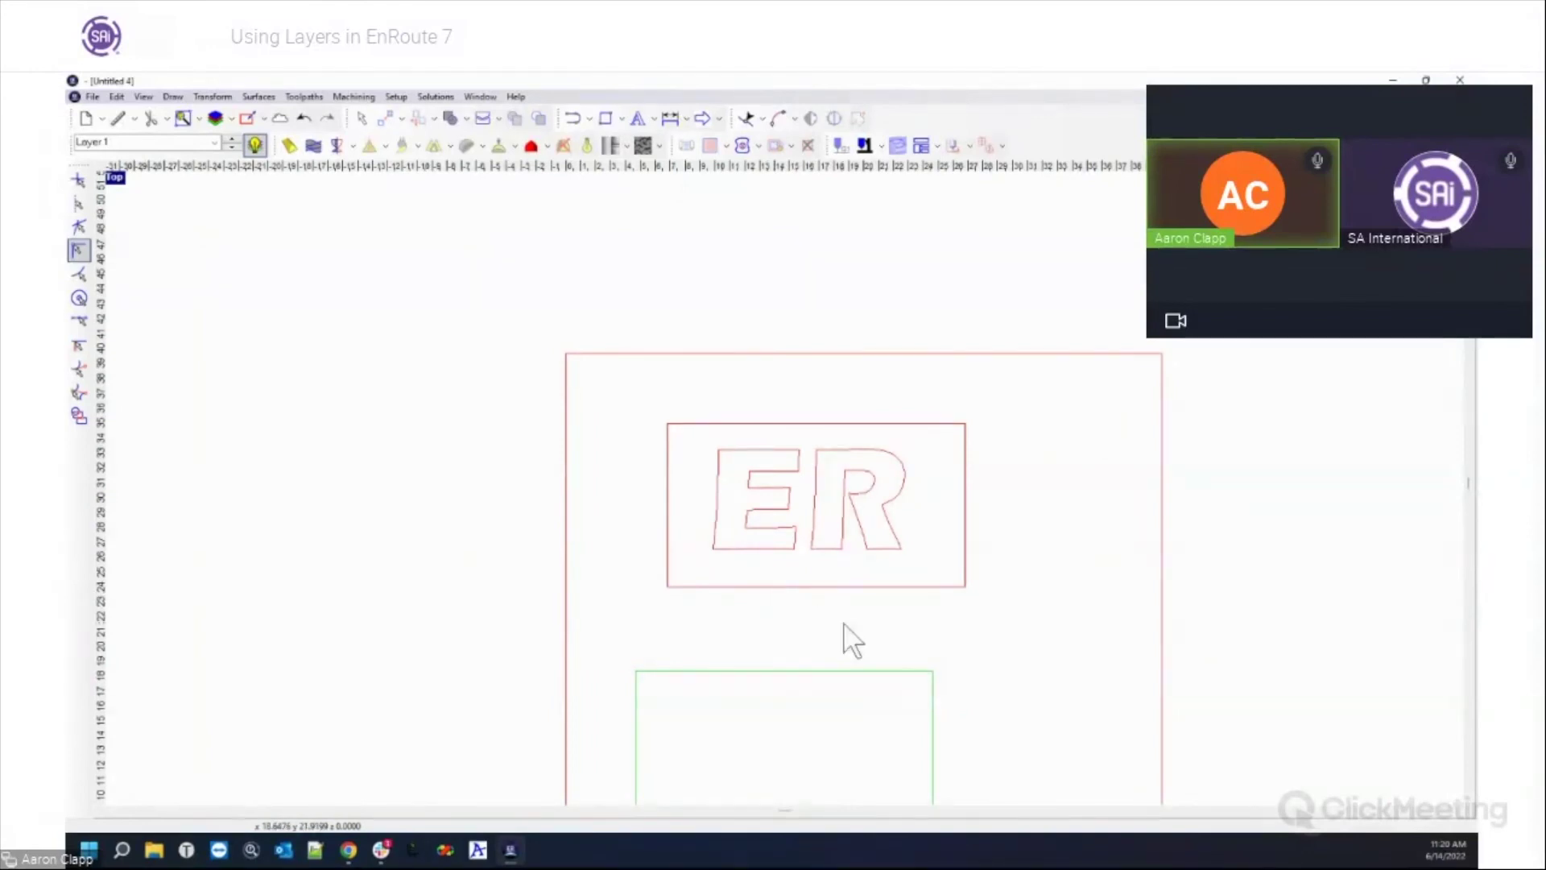
scroll(846, 631, "up", 3)
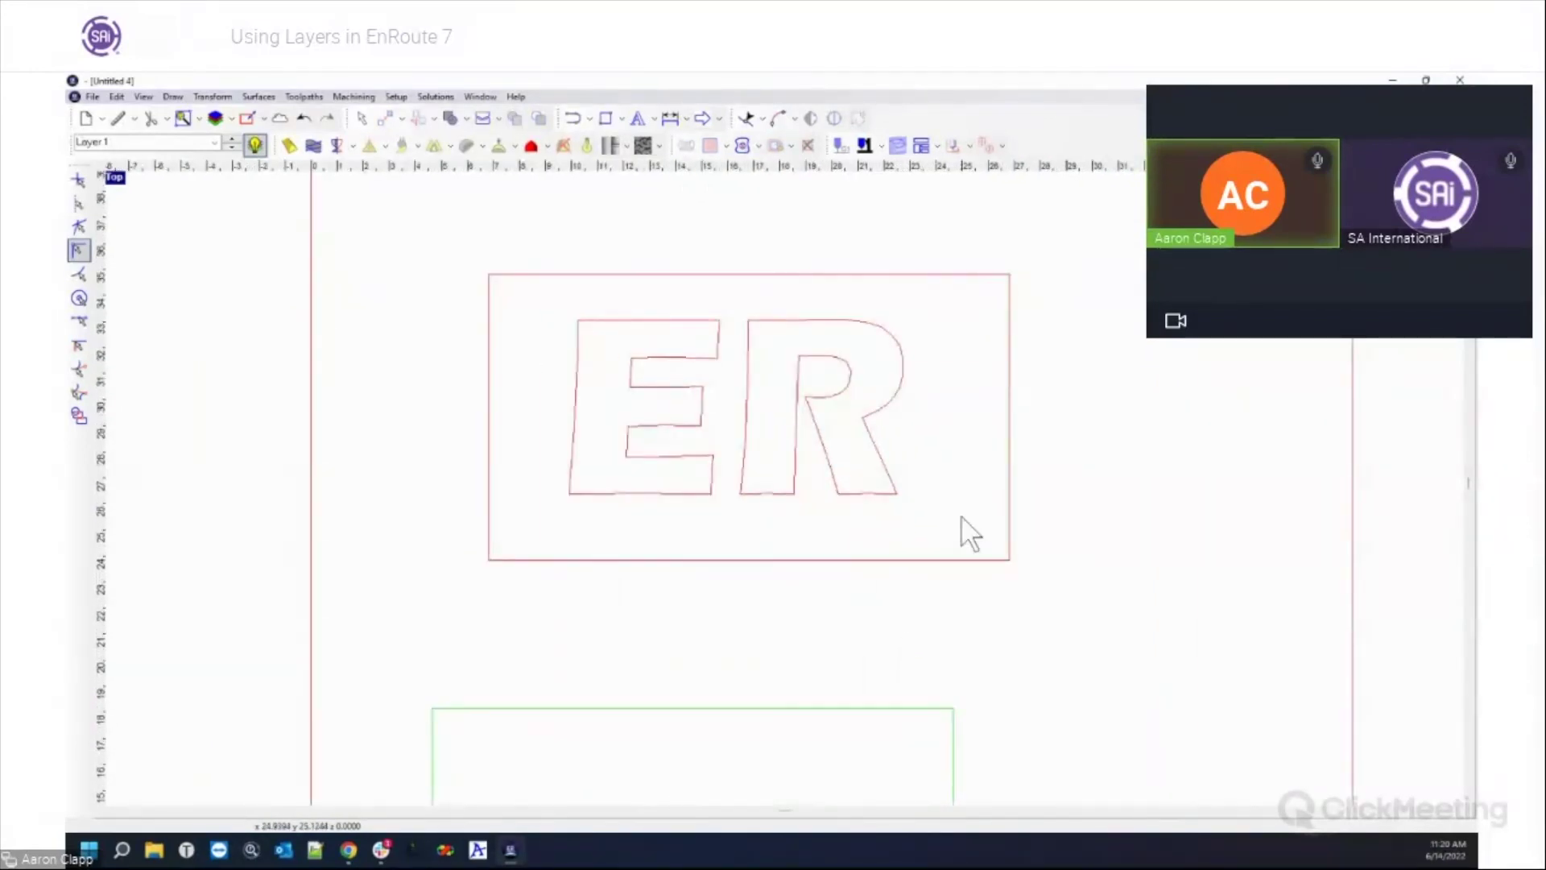
scroll(805, 565, "down", 4)
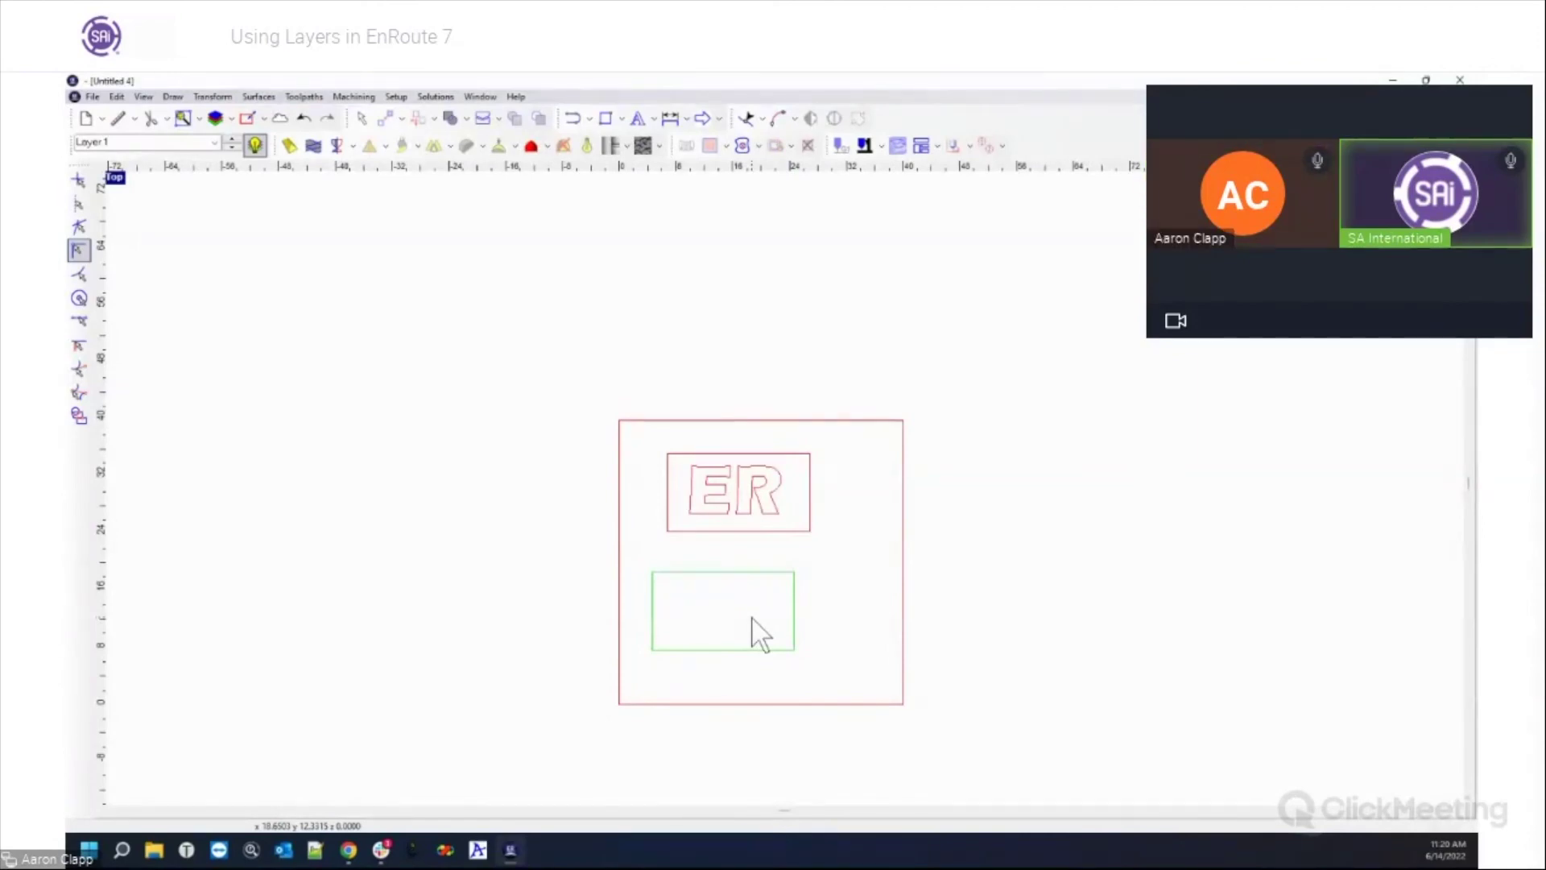
Step: Turn on Move Lock for Layer 2 and apply the layer settings
left_click(757, 574)
left_click(923, 636)
left_click(218, 119)
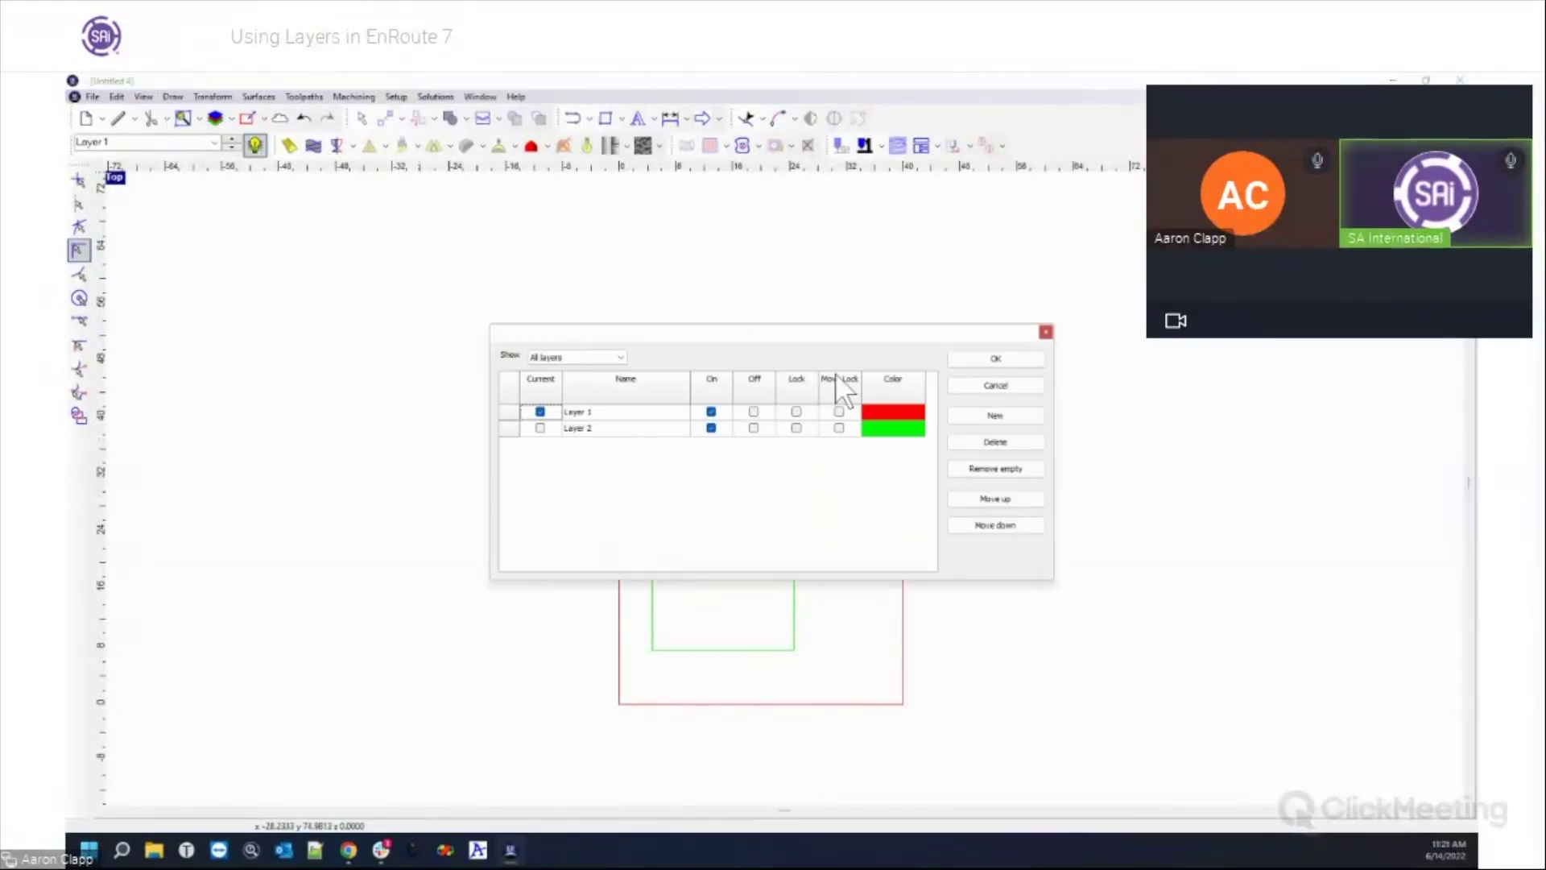
left_click(840, 428)
left_click(1002, 359)
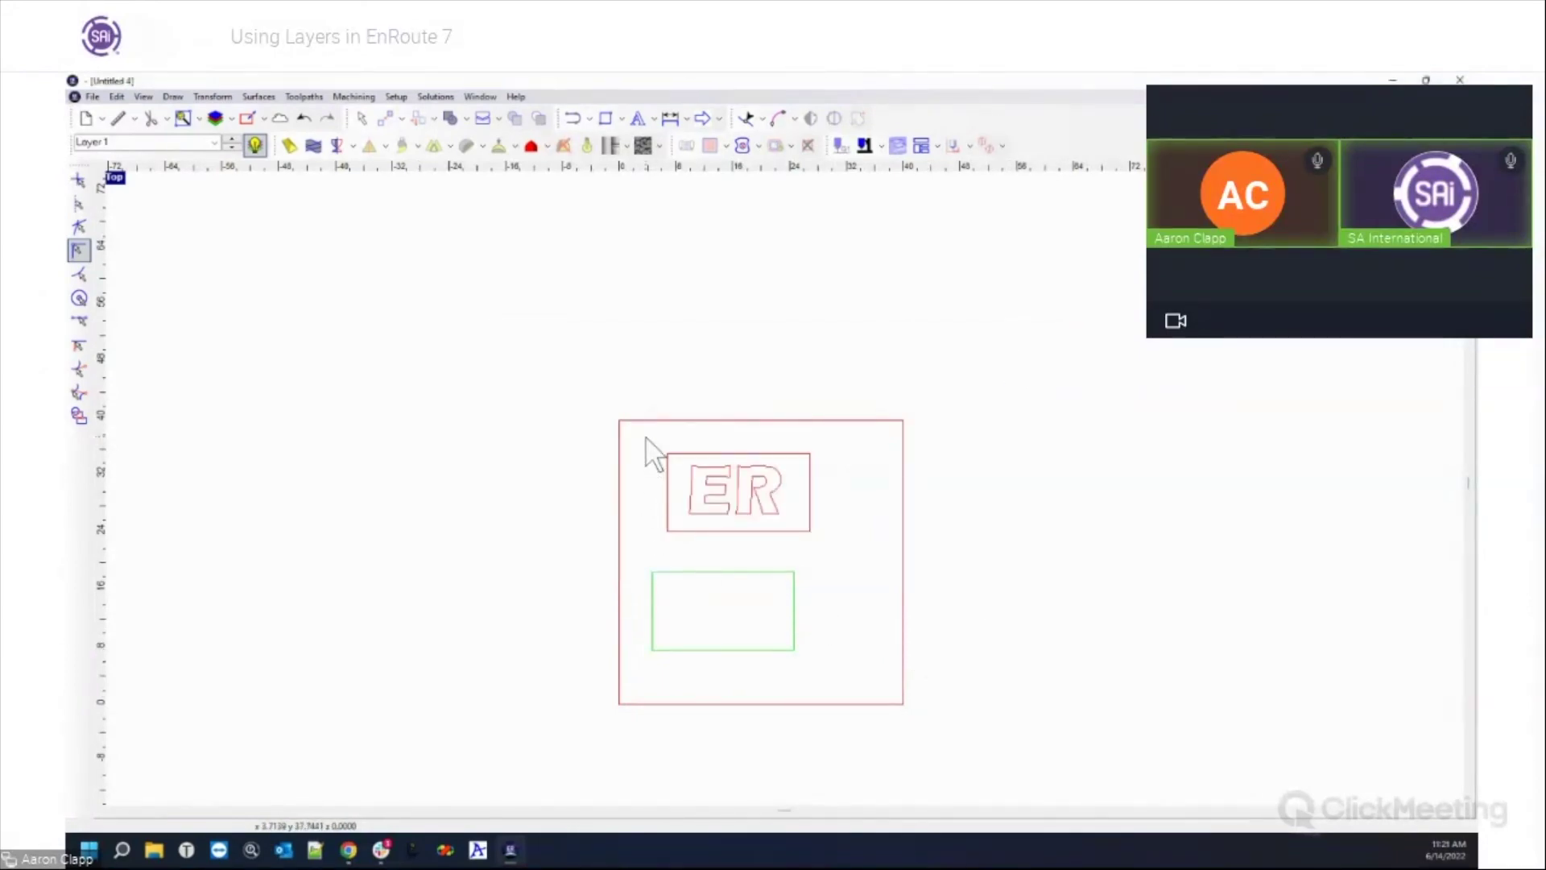
Step: Try aligning the upper rectangle with its ER lettering to the center of the move-locked lower rectangle, applying the alignment twice
left_click_drag(646, 438, 877, 674)
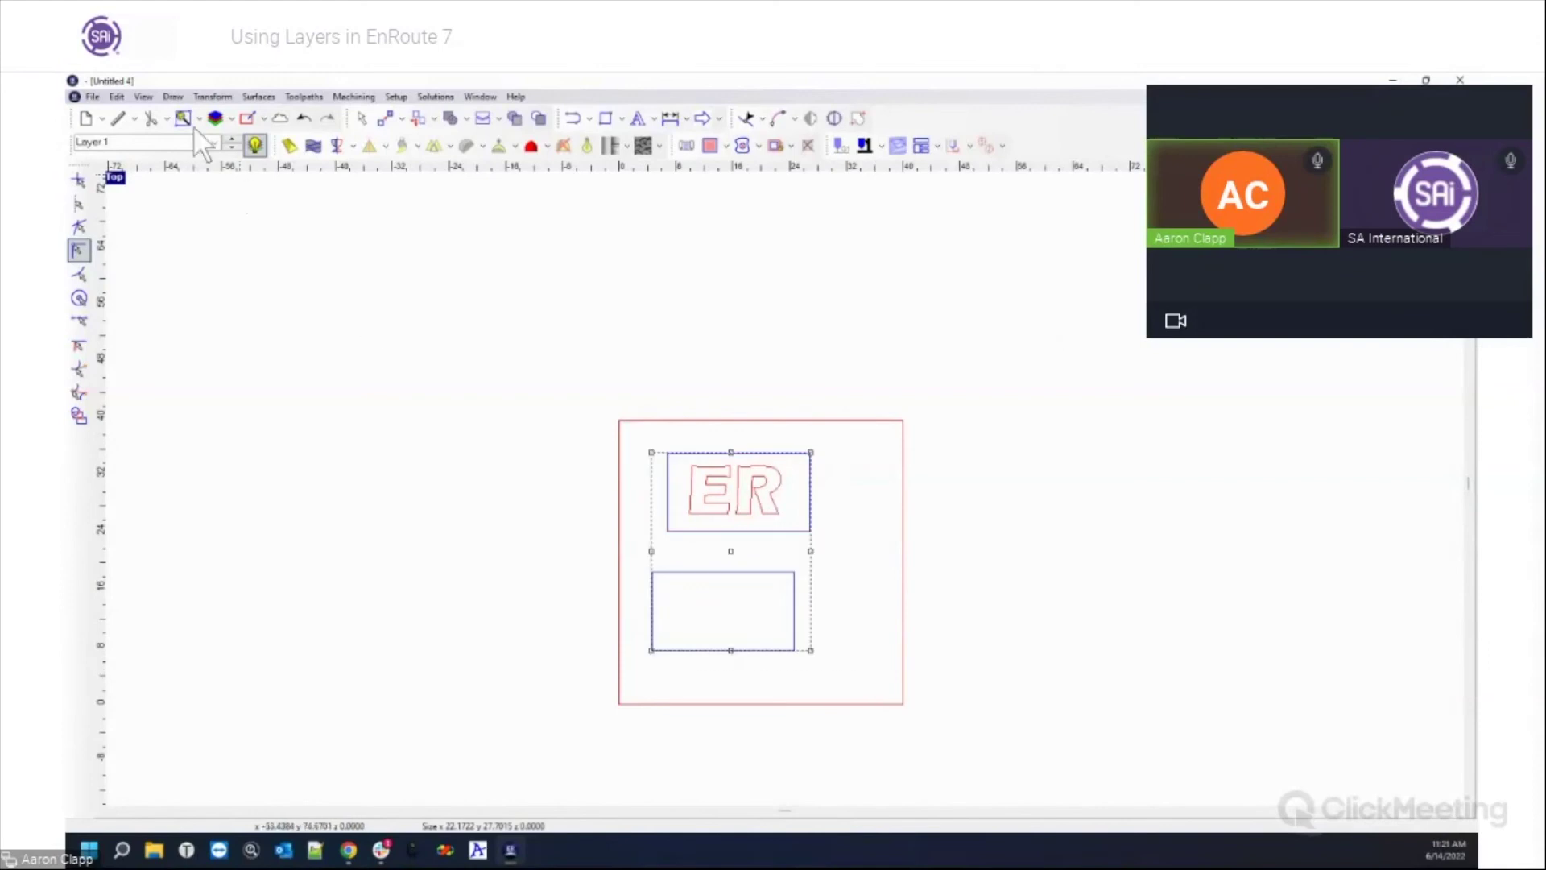
left_click(213, 97)
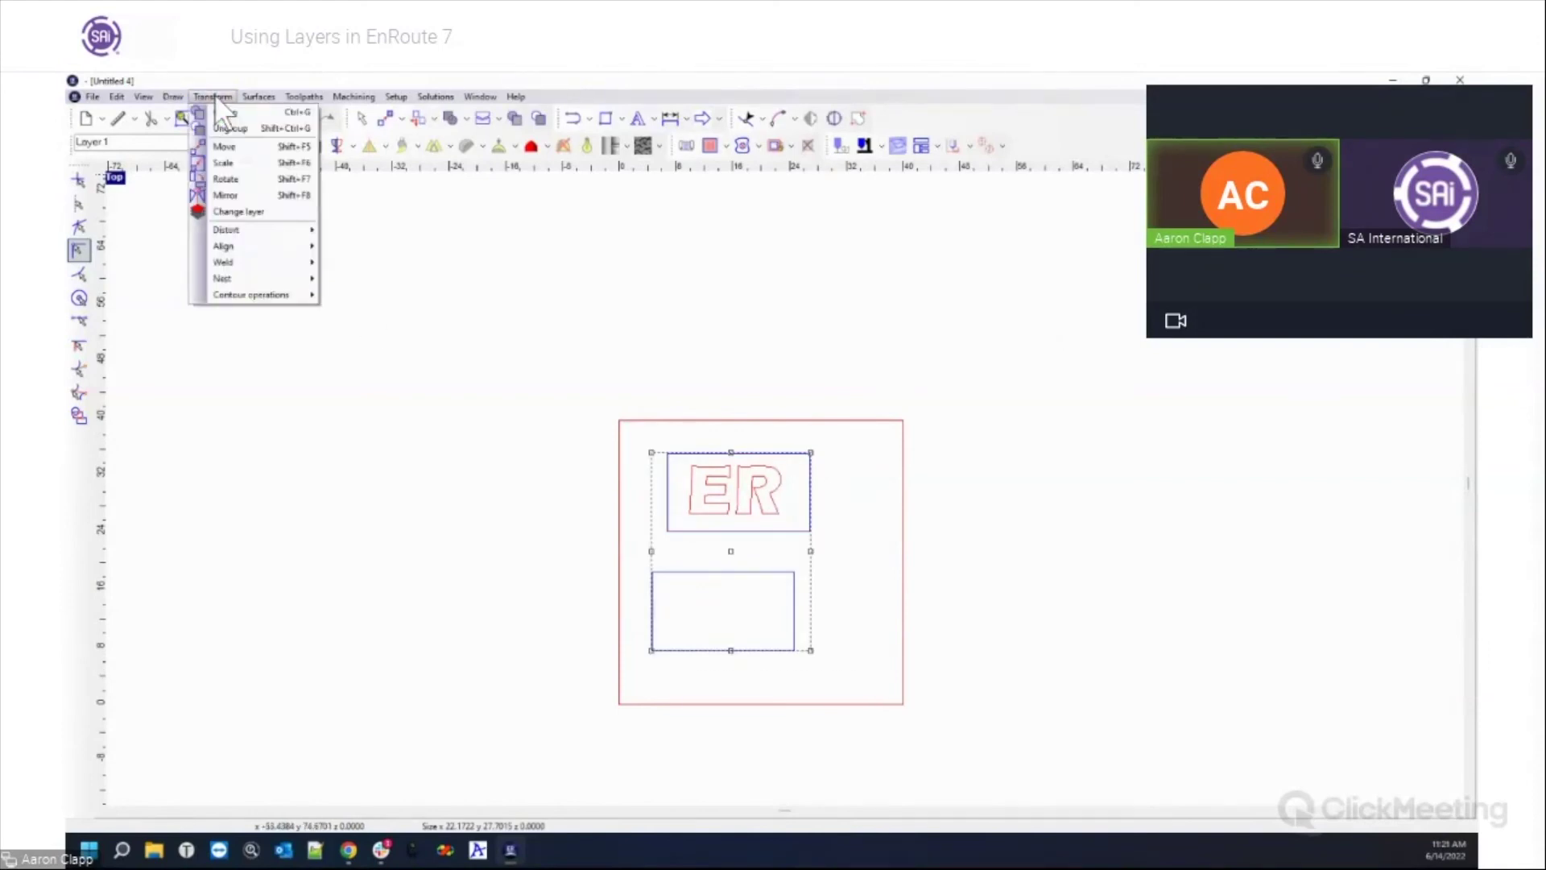
mouse_move(265, 247)
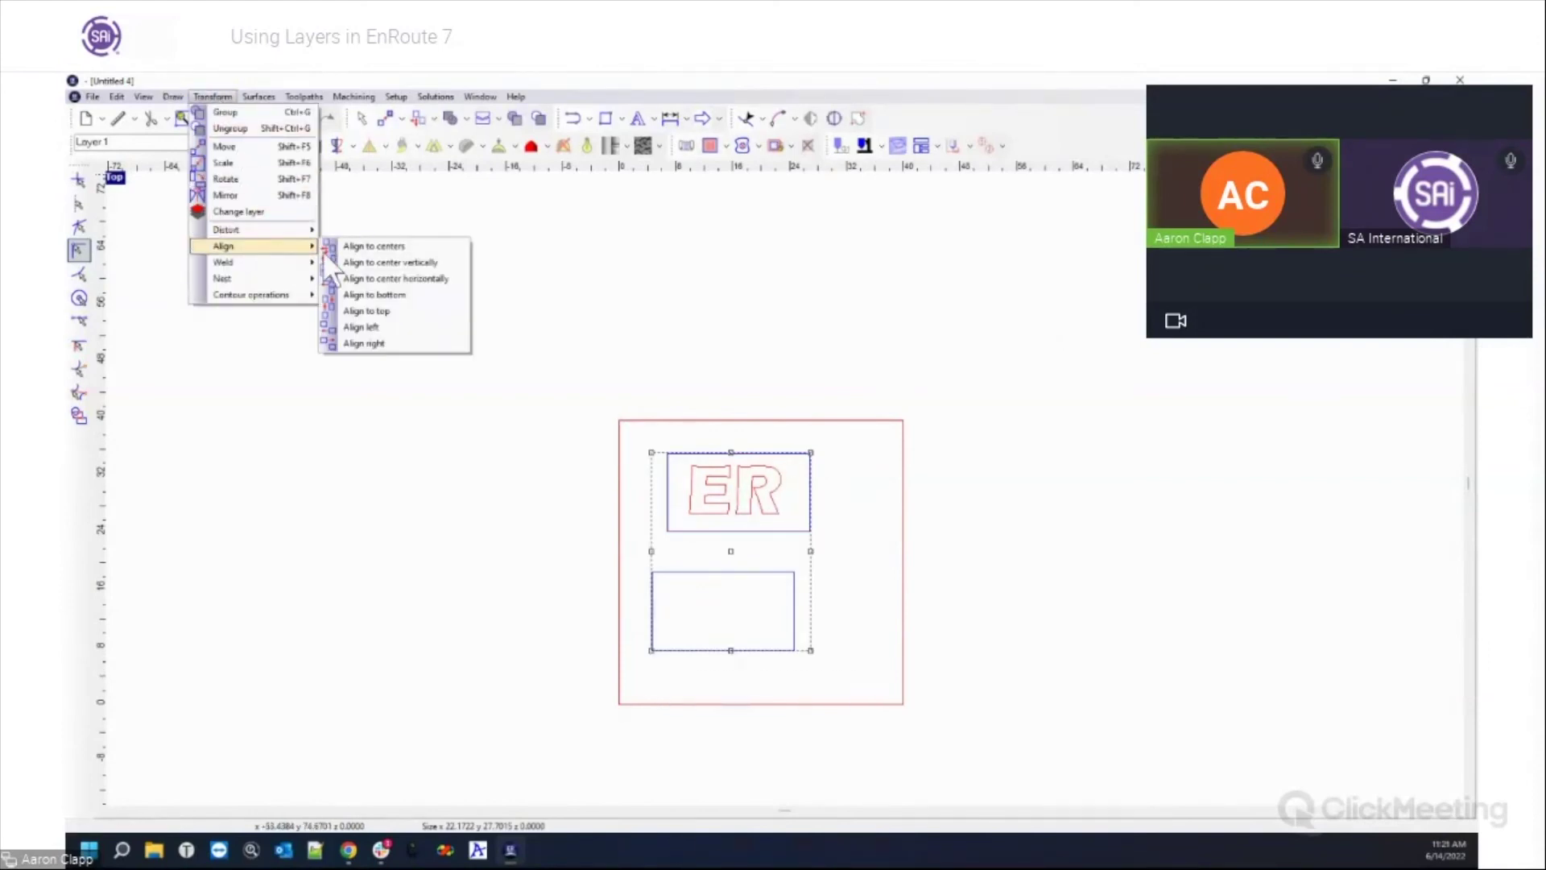
left_click(388, 259)
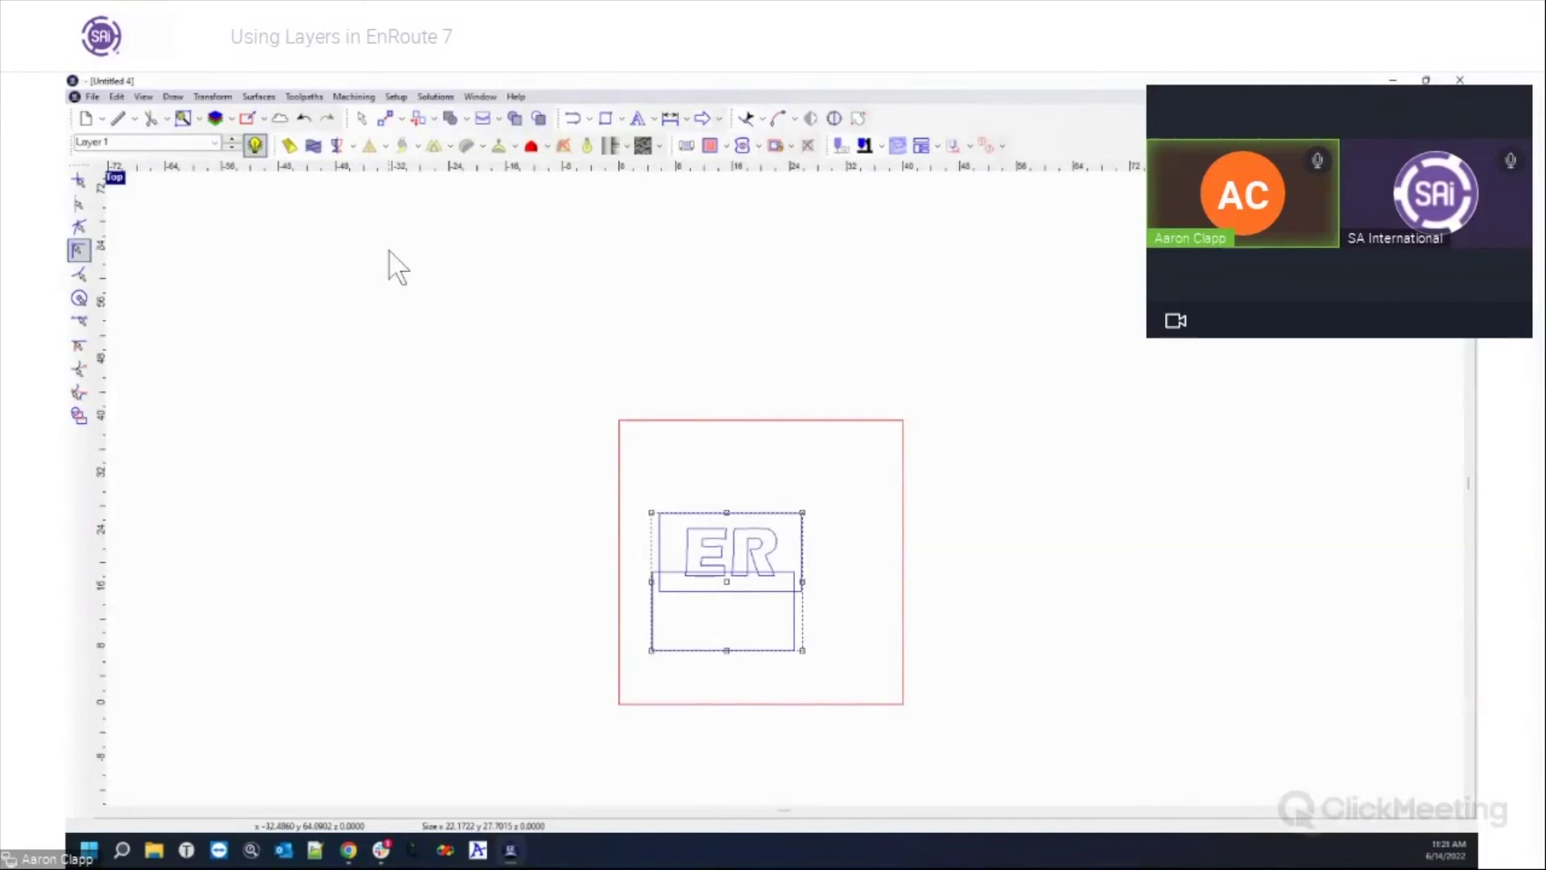
left_click(231, 95)
mouse_move(272, 248)
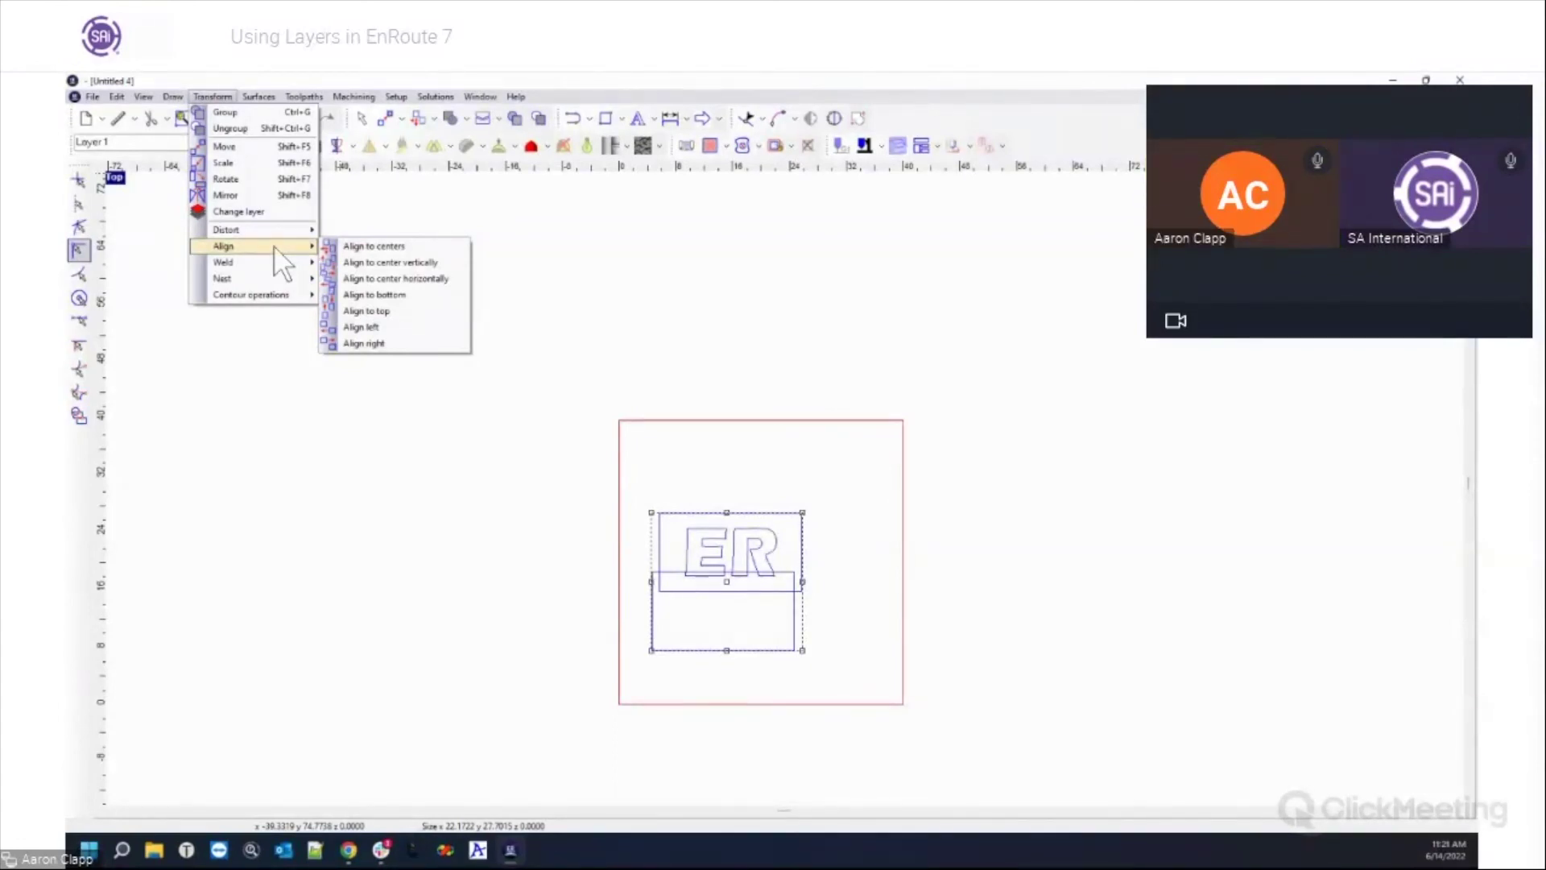
left_click(364, 246)
left_click(456, 338)
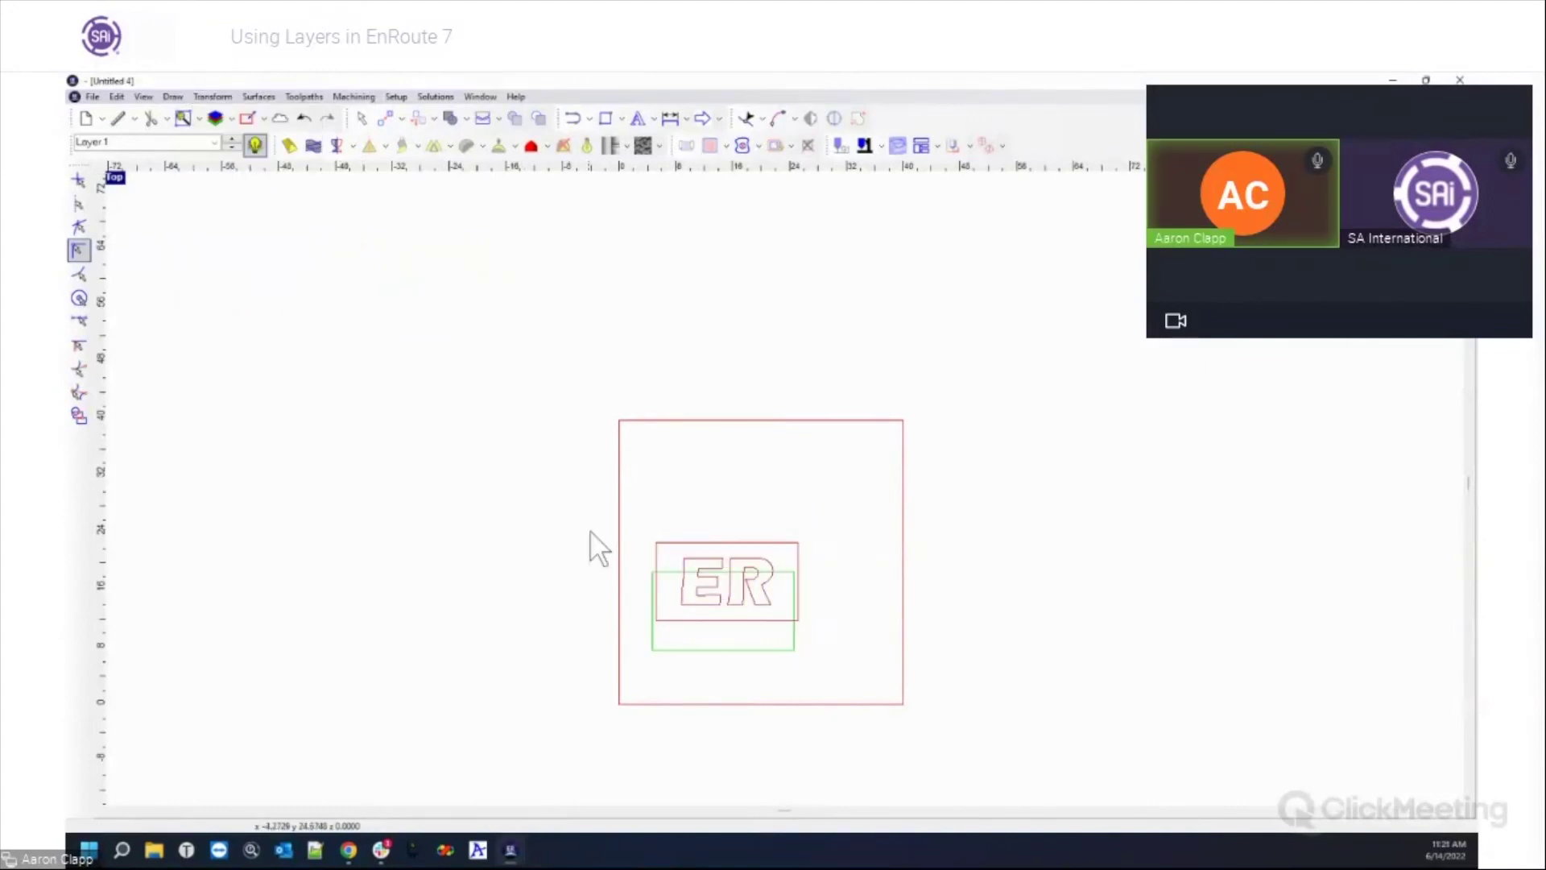
Step: Reselect both rectangles with the ER lettering and try the center alignment once more
left_click_drag(634, 533, 841, 676)
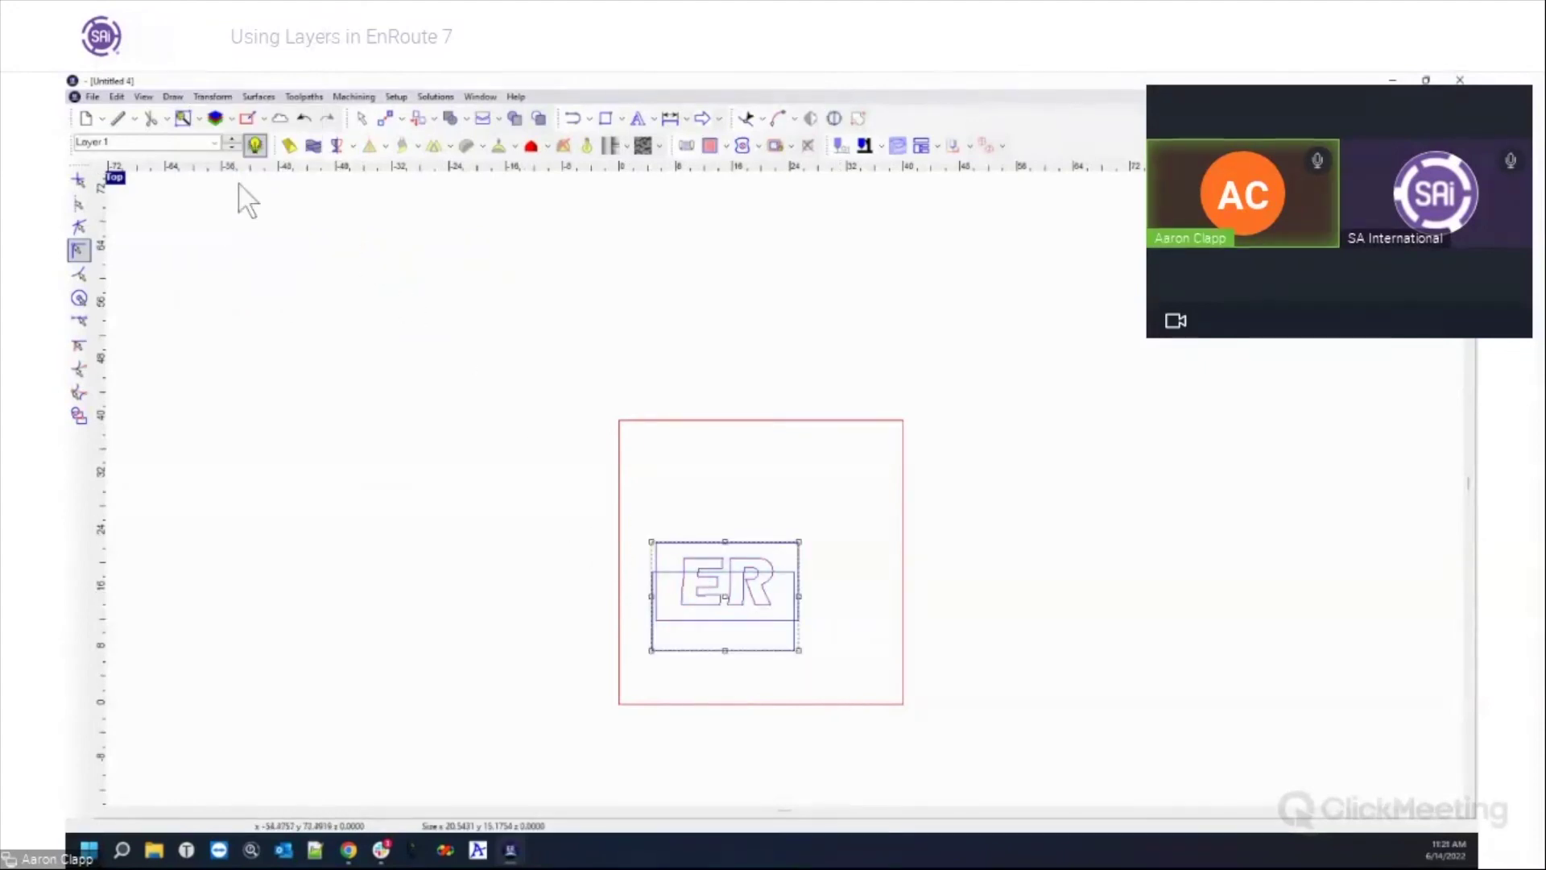
left_click(224, 96)
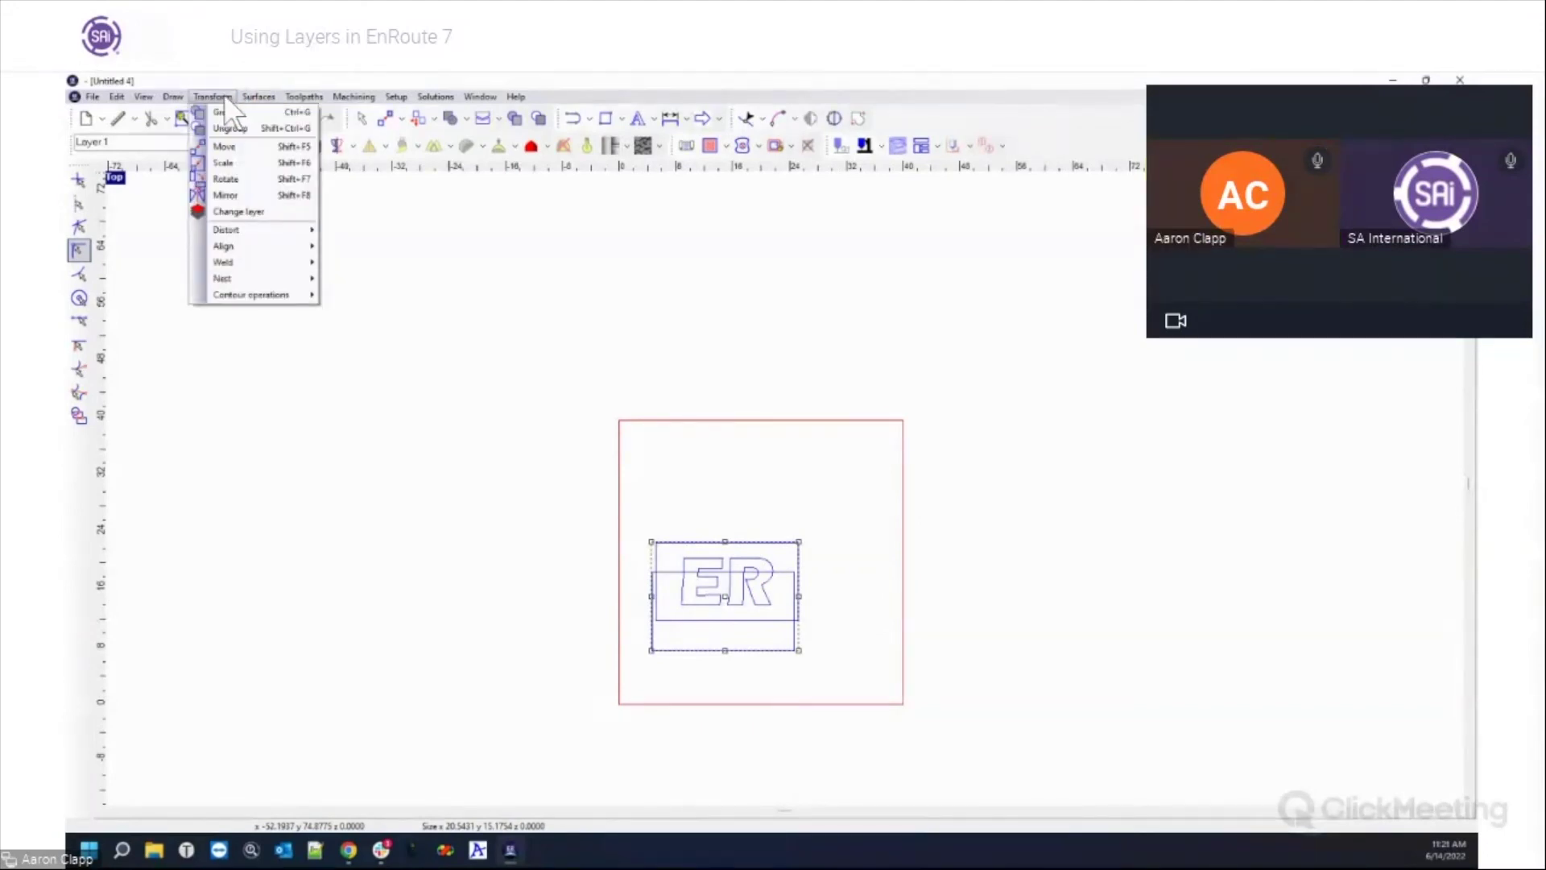
mouse_move(225, 248)
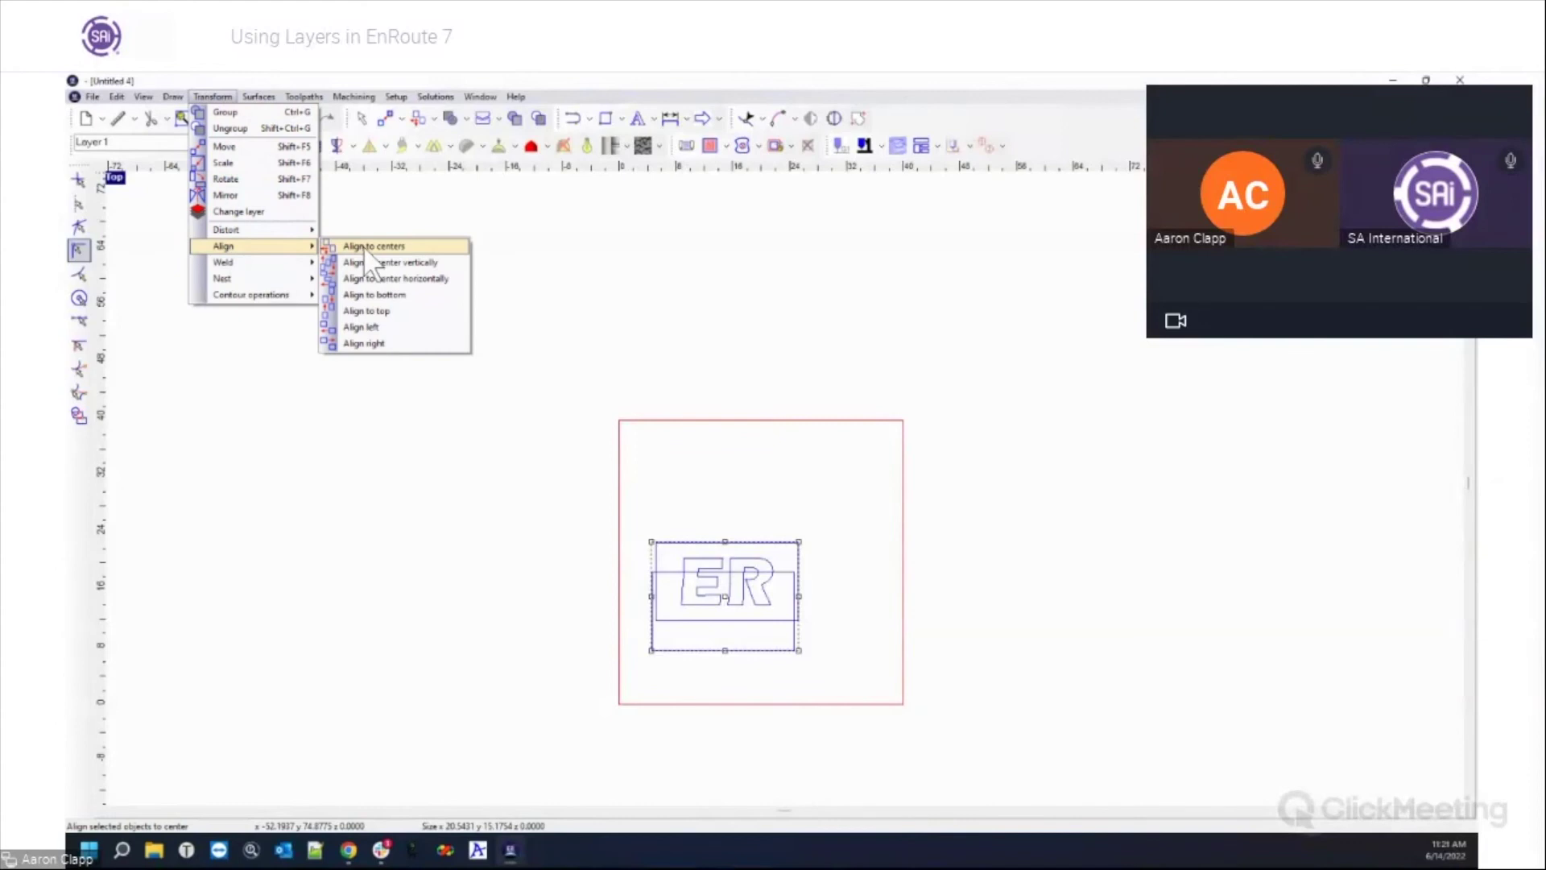
left_click(379, 261)
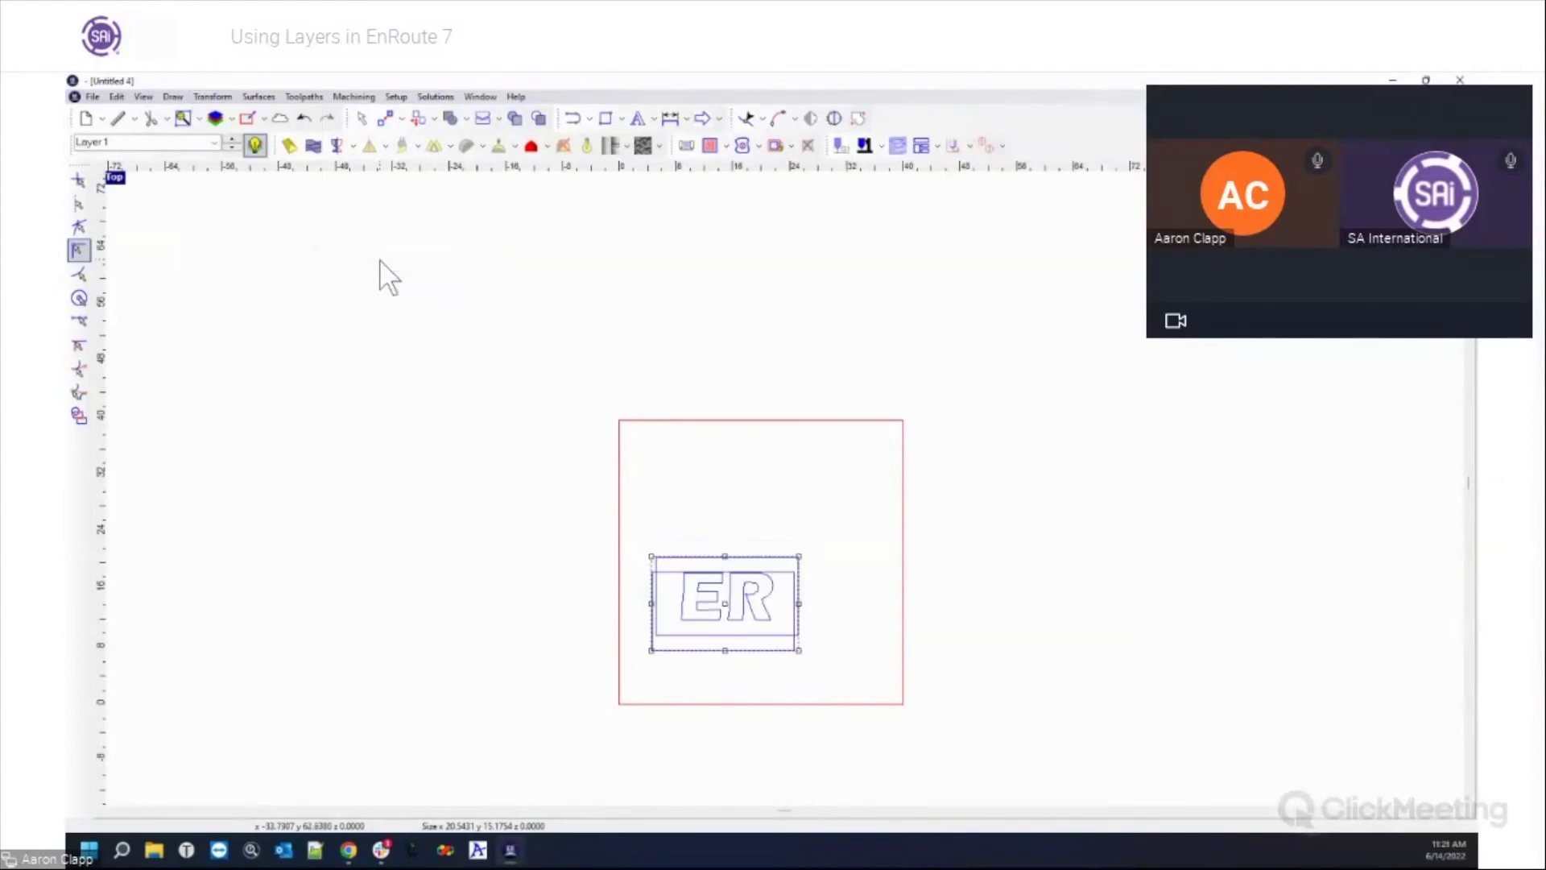
left_click(576, 387)
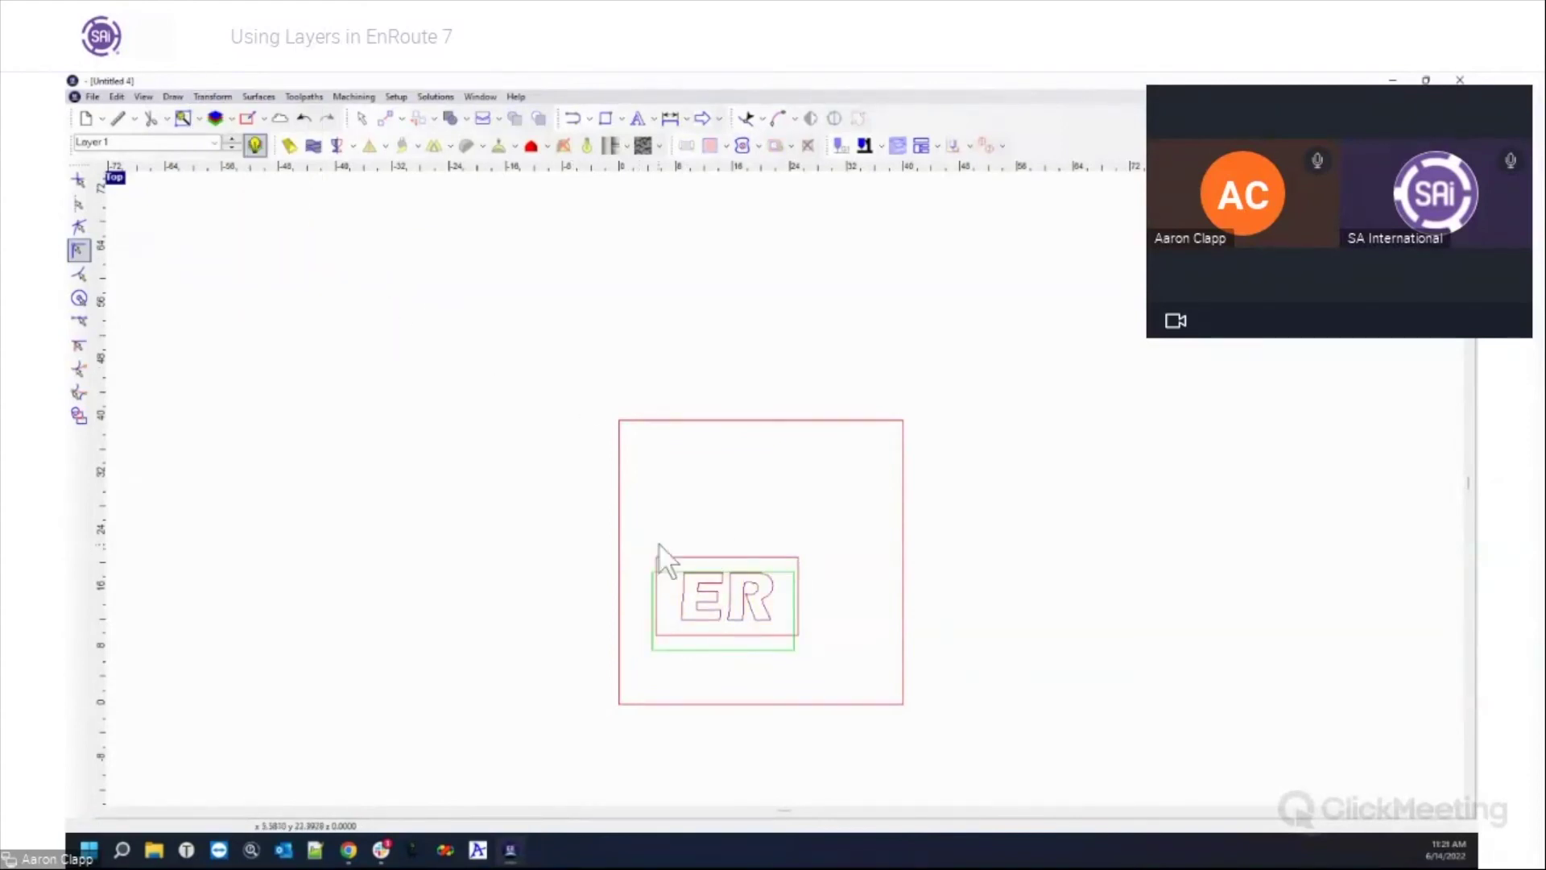
Step: Undo the center alignments of the rectangles and ER lettering
left_click_drag(697, 548, 903, 644)
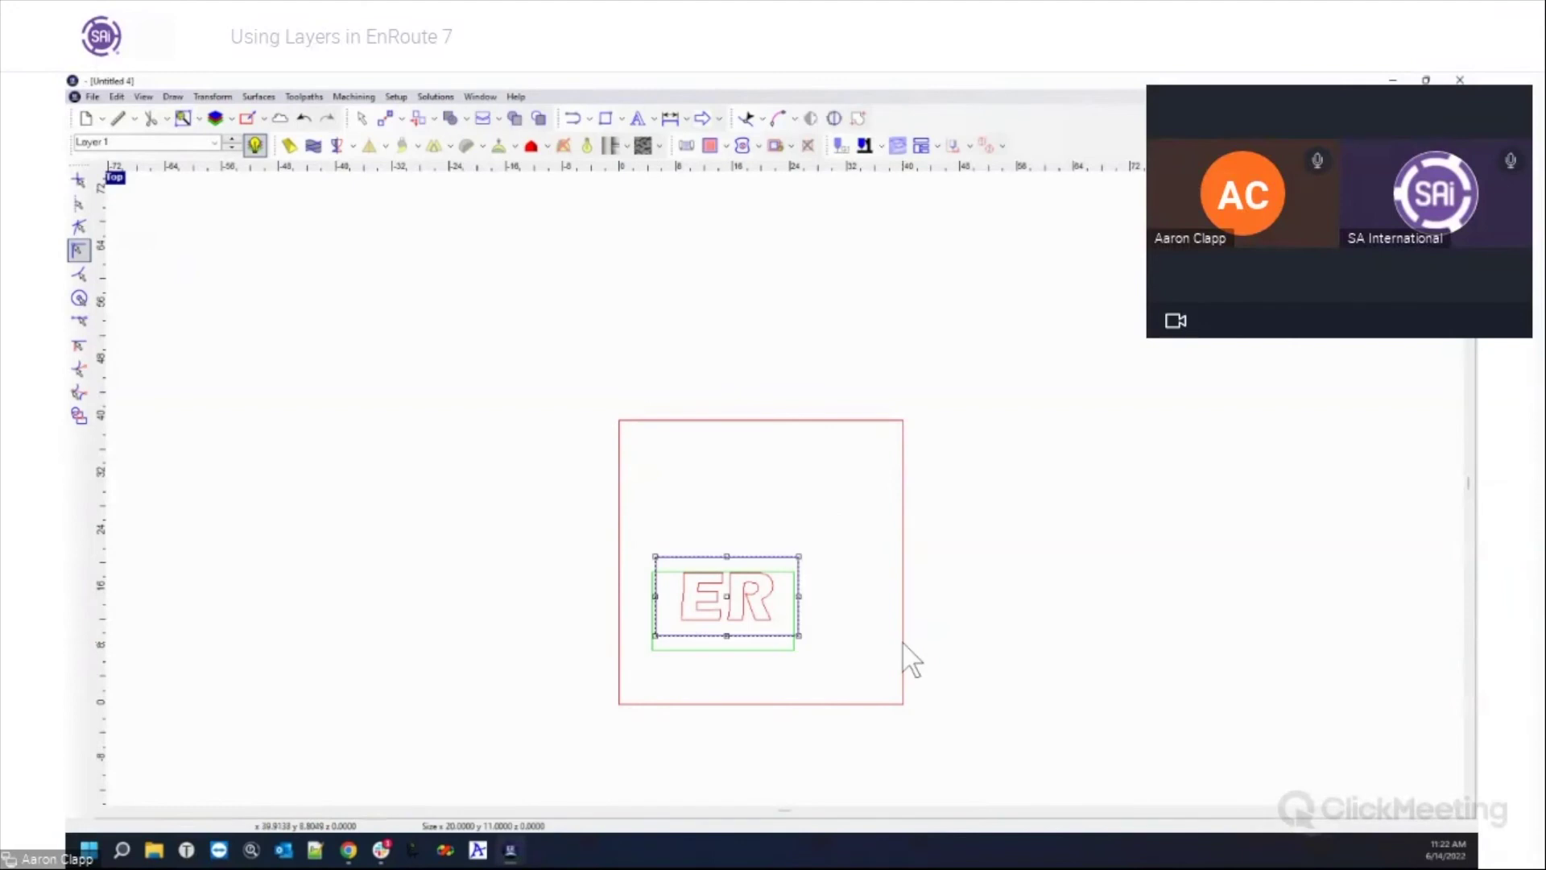
key("ctrl+a")
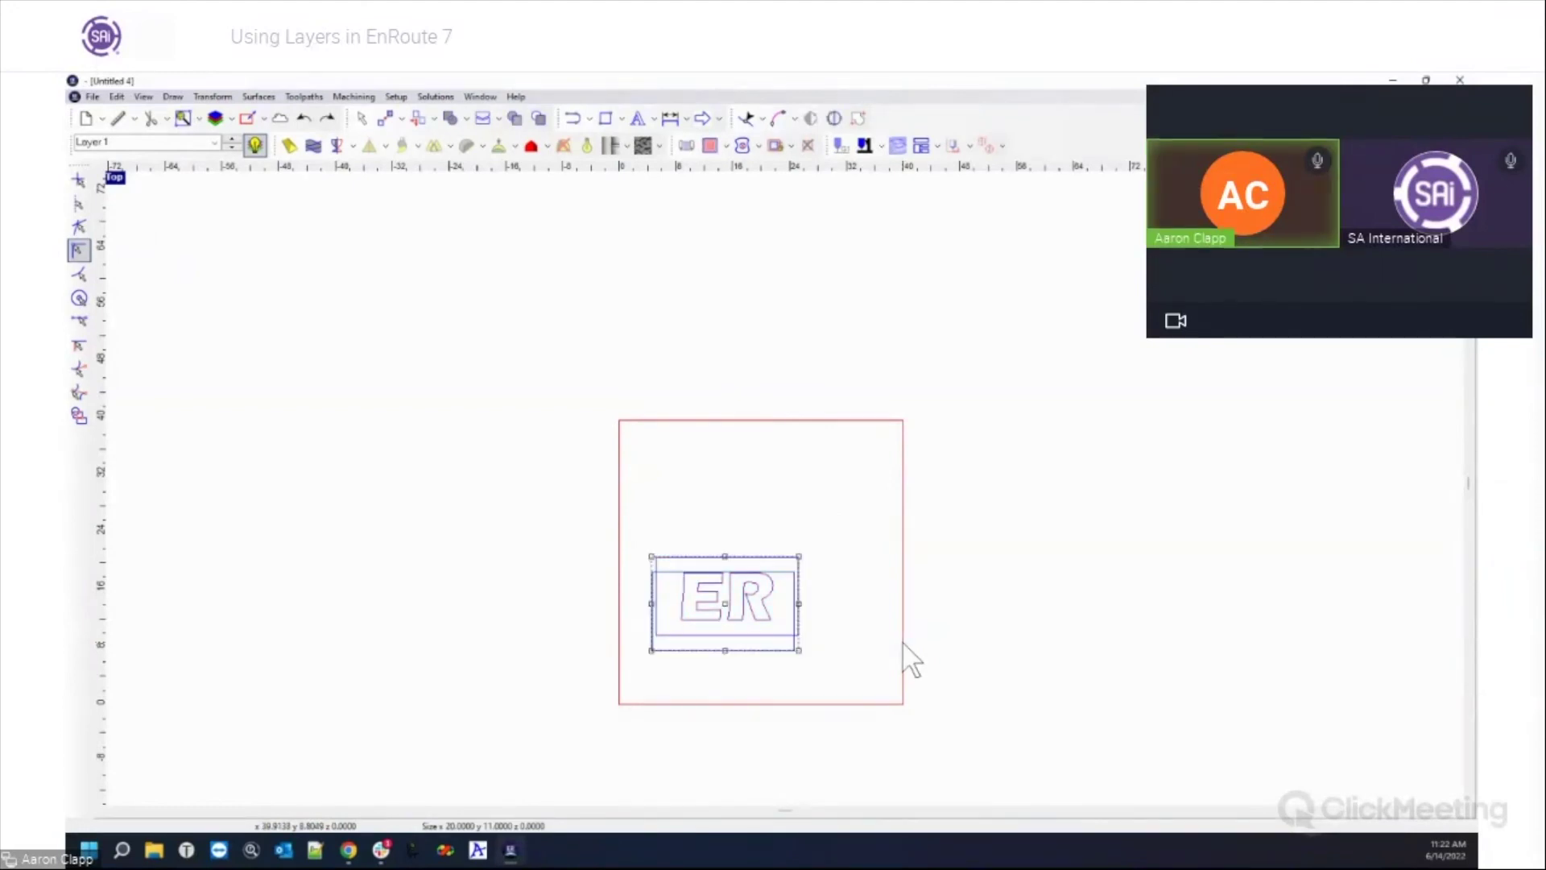
key("ctrl+z")
left_click(575, 456)
Step: Delete the upper rectangle surrounding the ER lettering
left_click_drag(582, 420, 917, 545)
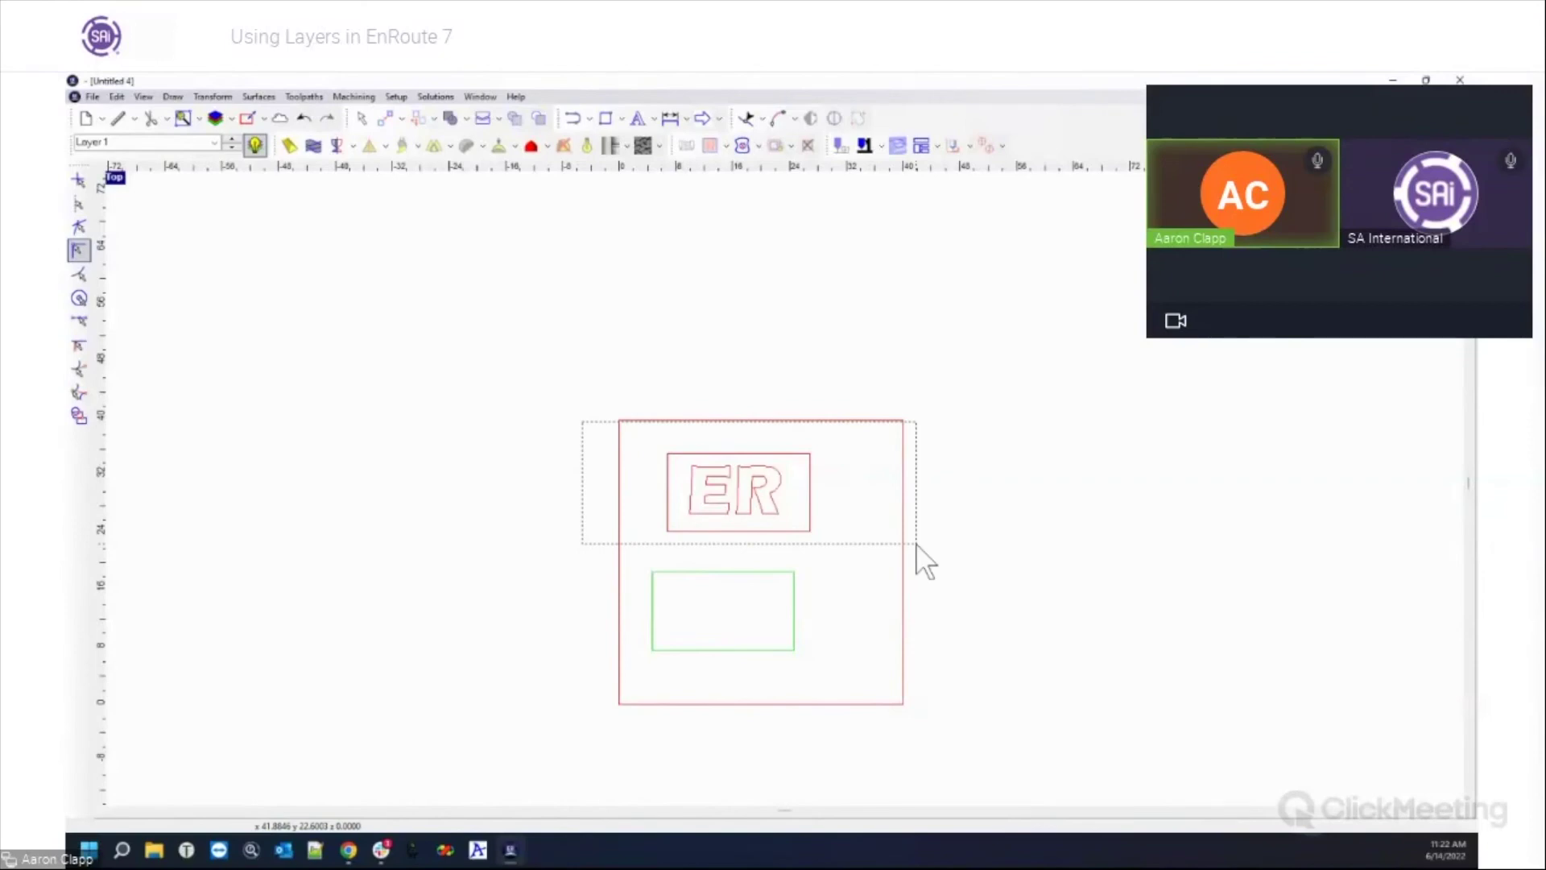
left_click_drag(917, 545, 918, 554)
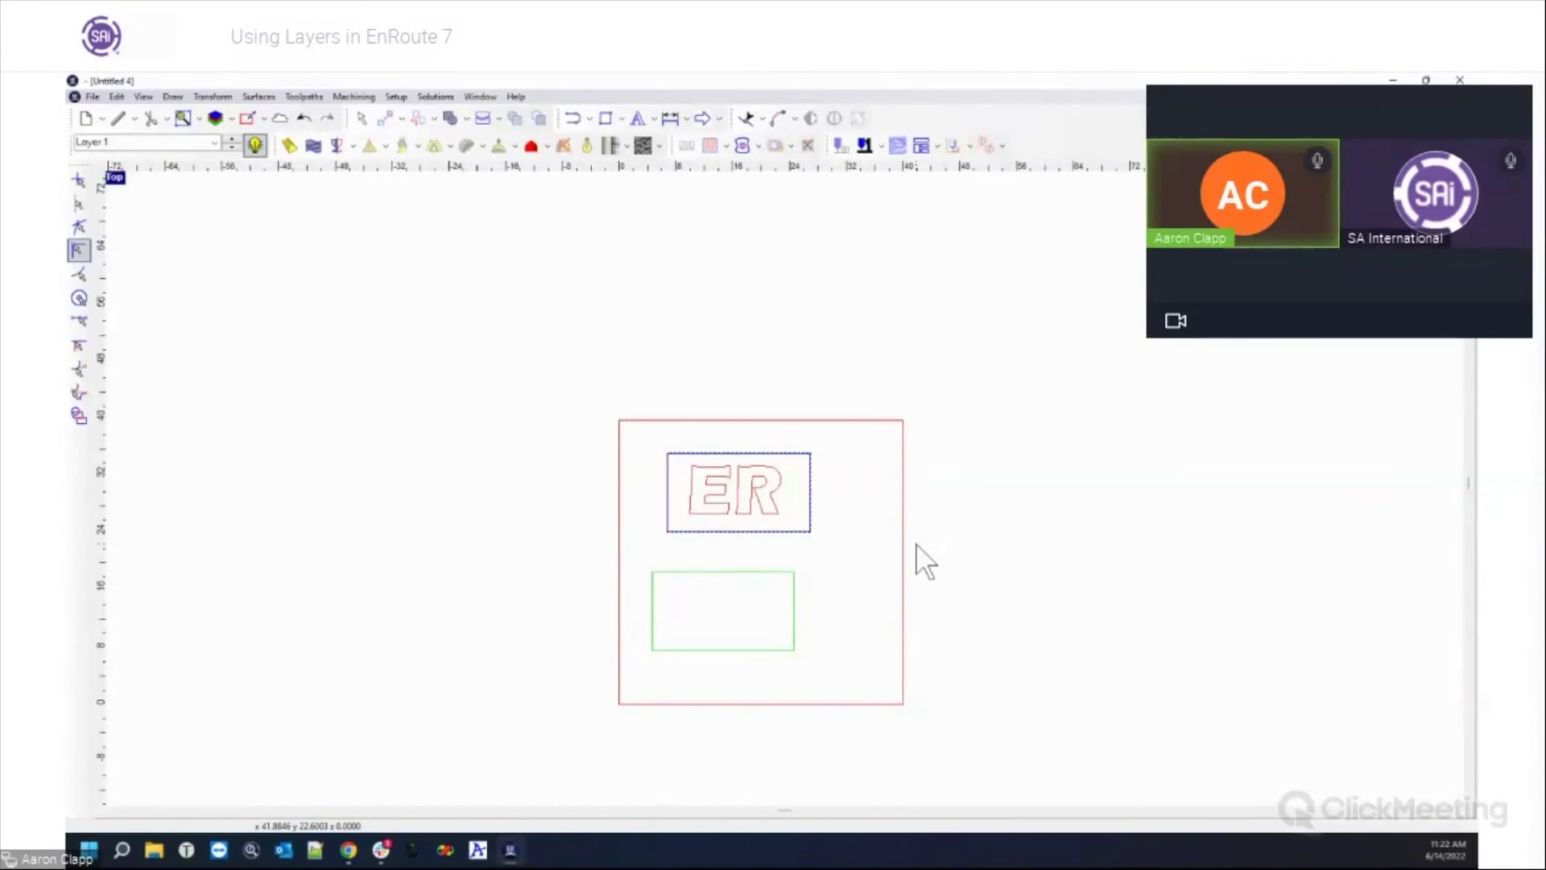
left_click(814, 509)
left_click(813, 509)
left_click_drag(645, 428, 843, 540)
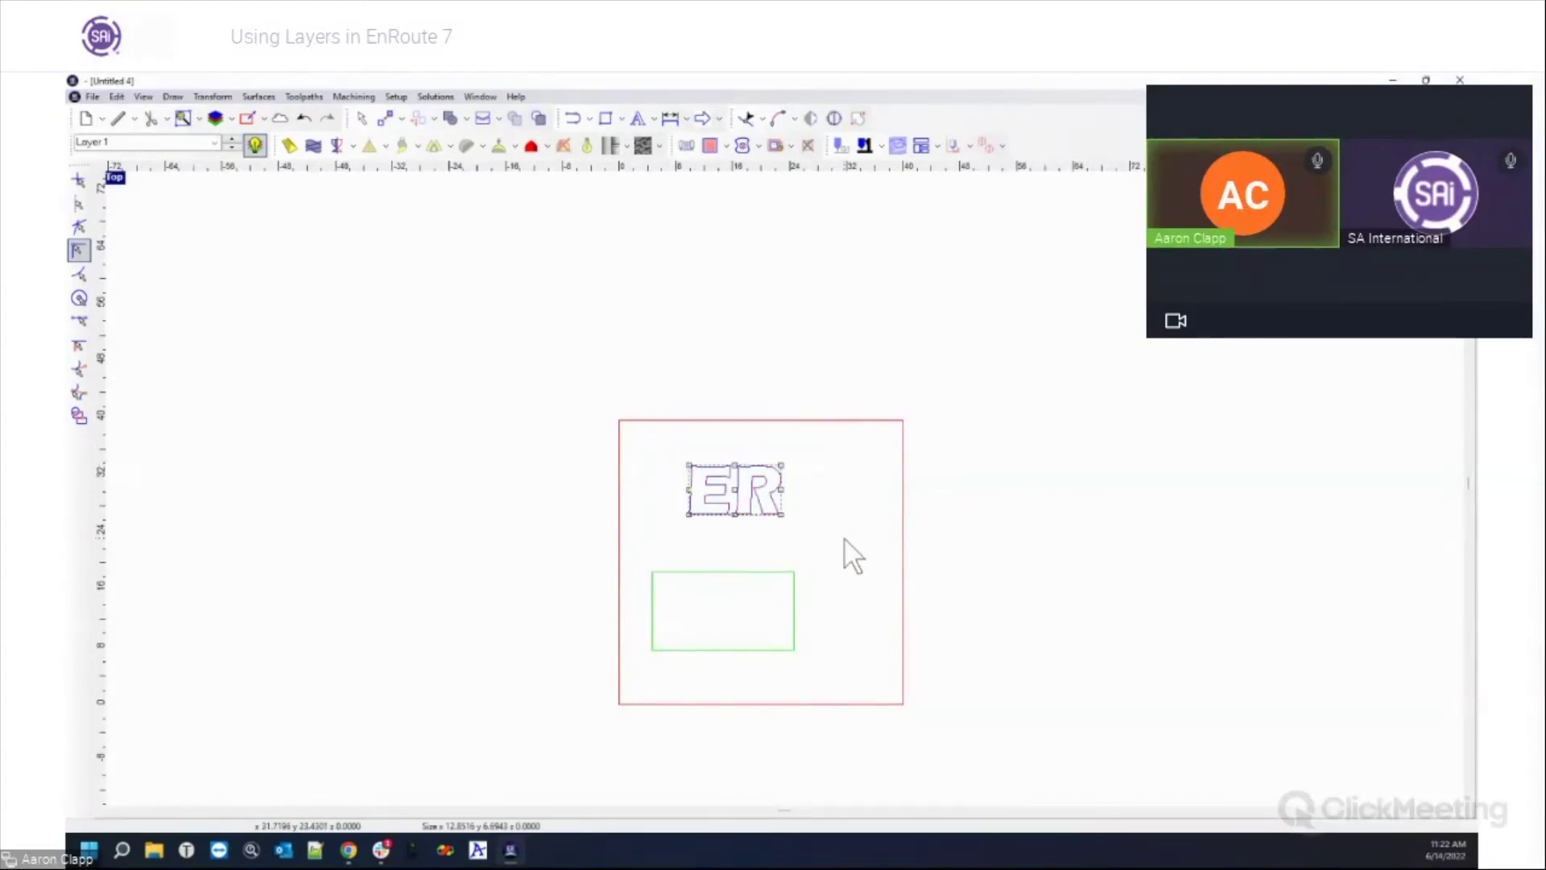
Step: Select the ER lettering together with the lower rectangle and align them to centers
left_click(805, 535)
left_click_drag(578, 425, 875, 650)
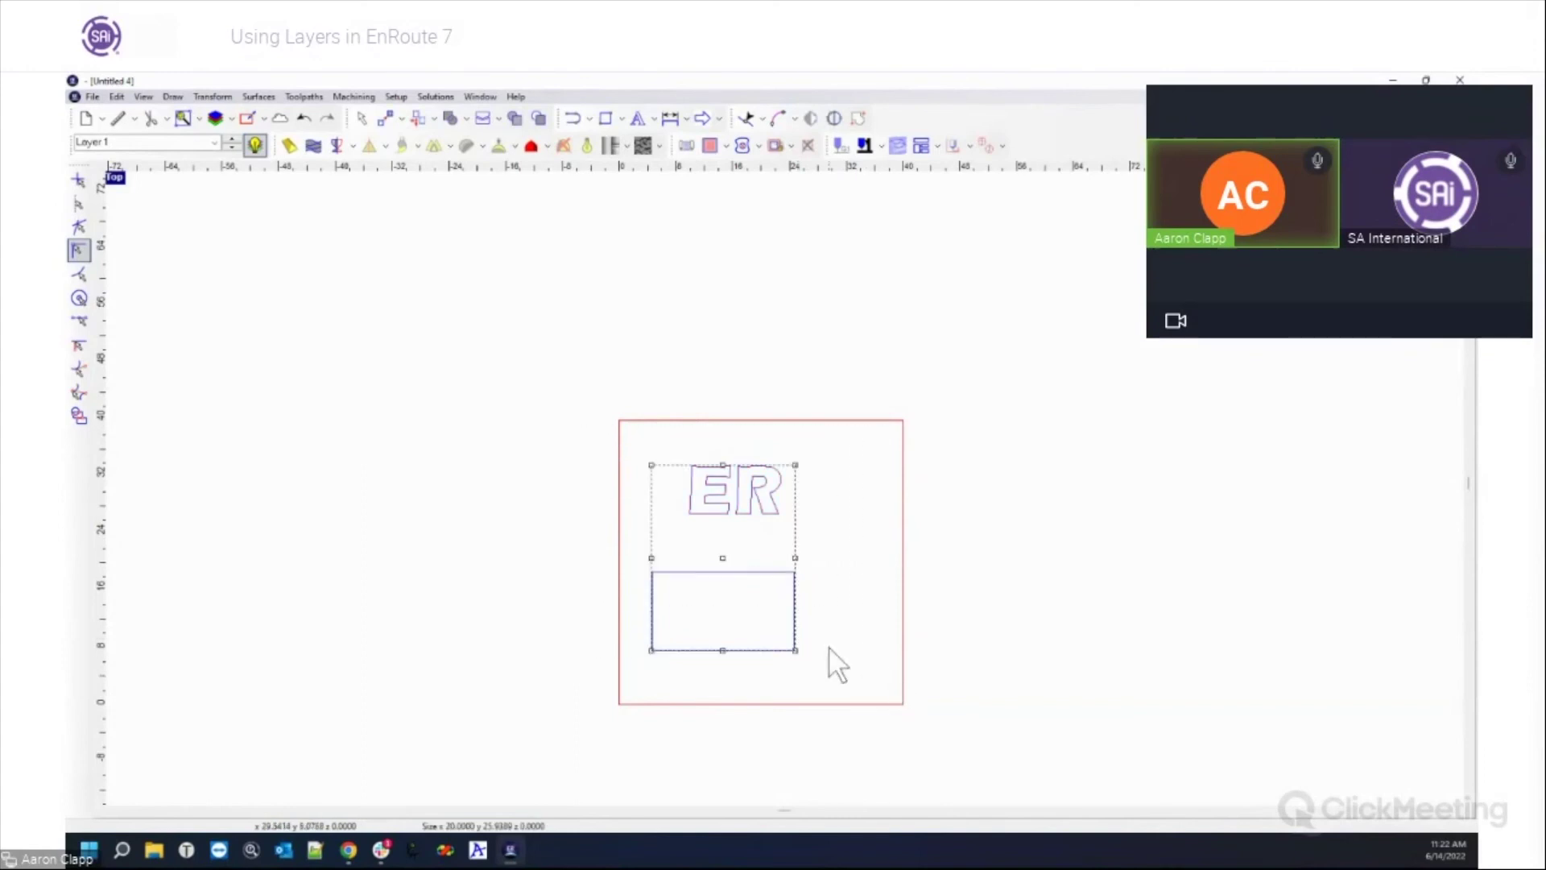
left_click(173, 96)
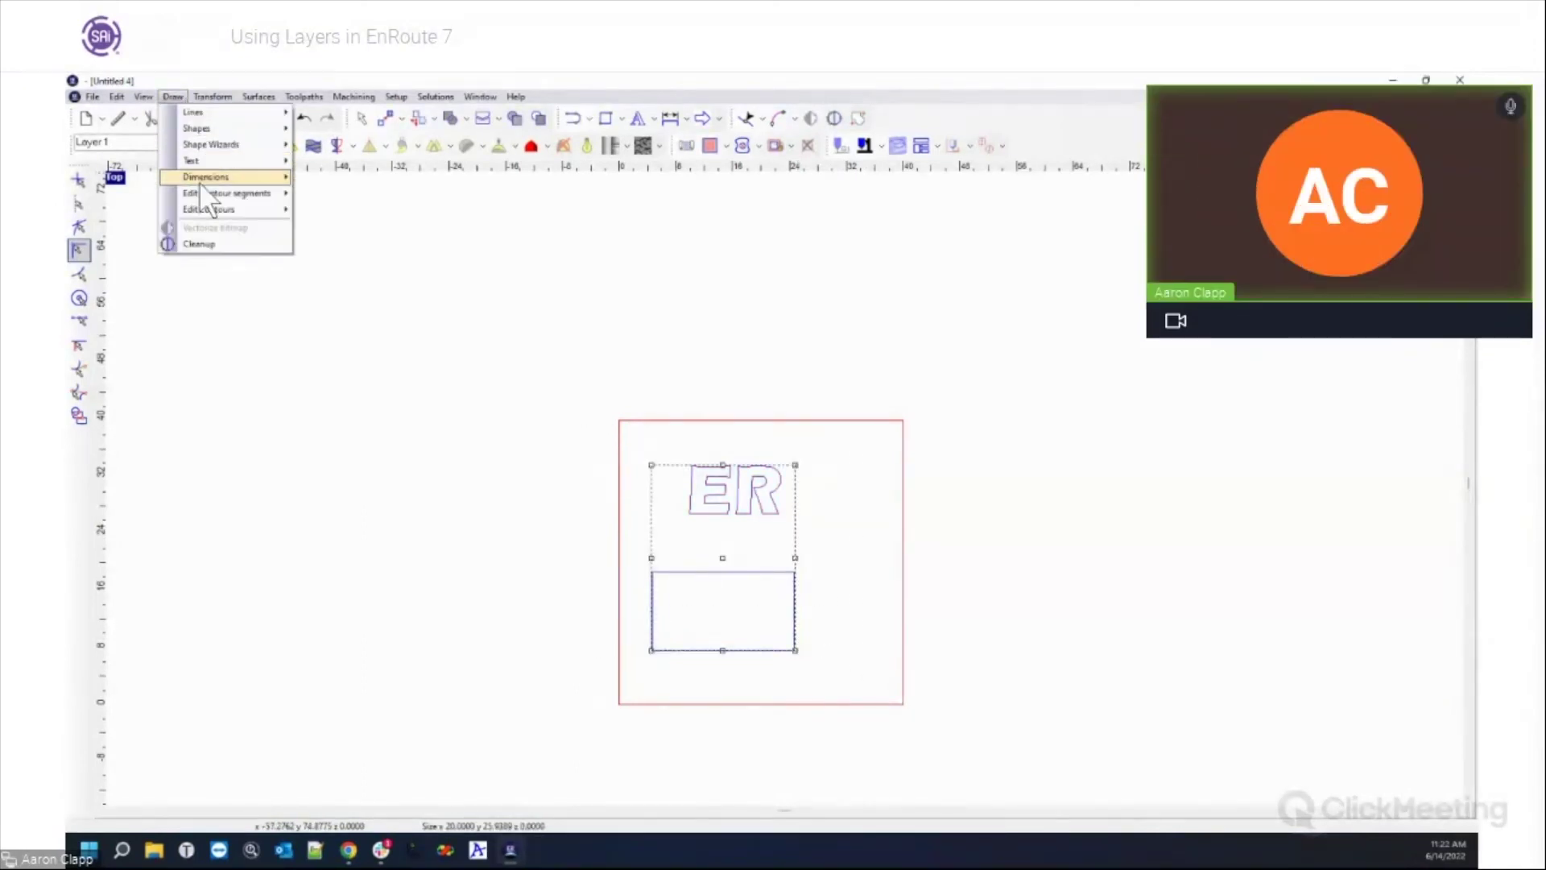
left_click(190, 100)
left_click(210, 97)
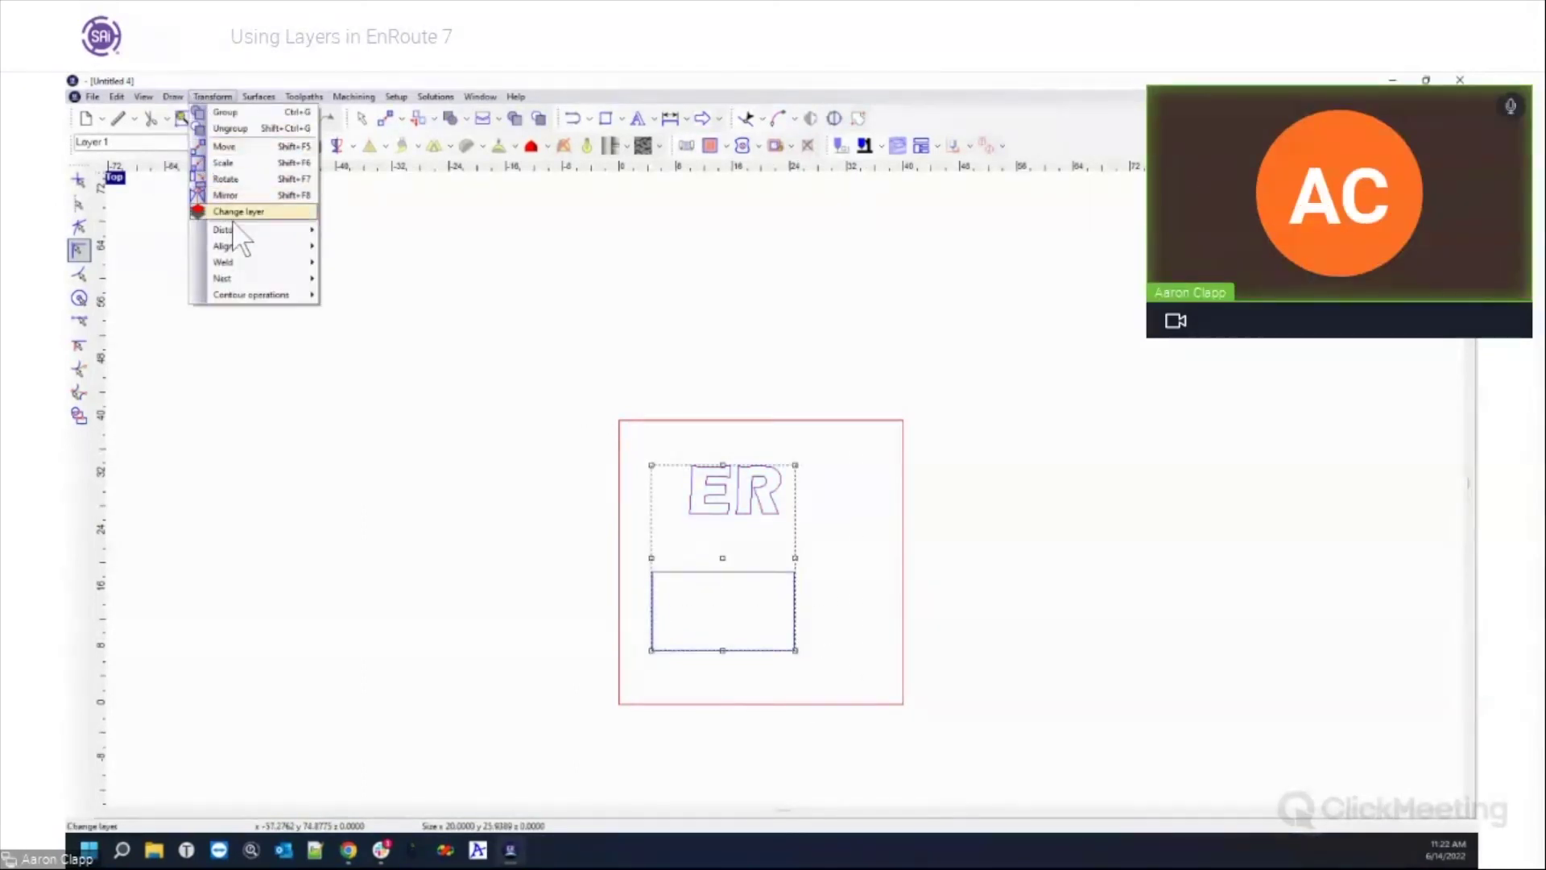
mouse_move(259, 251)
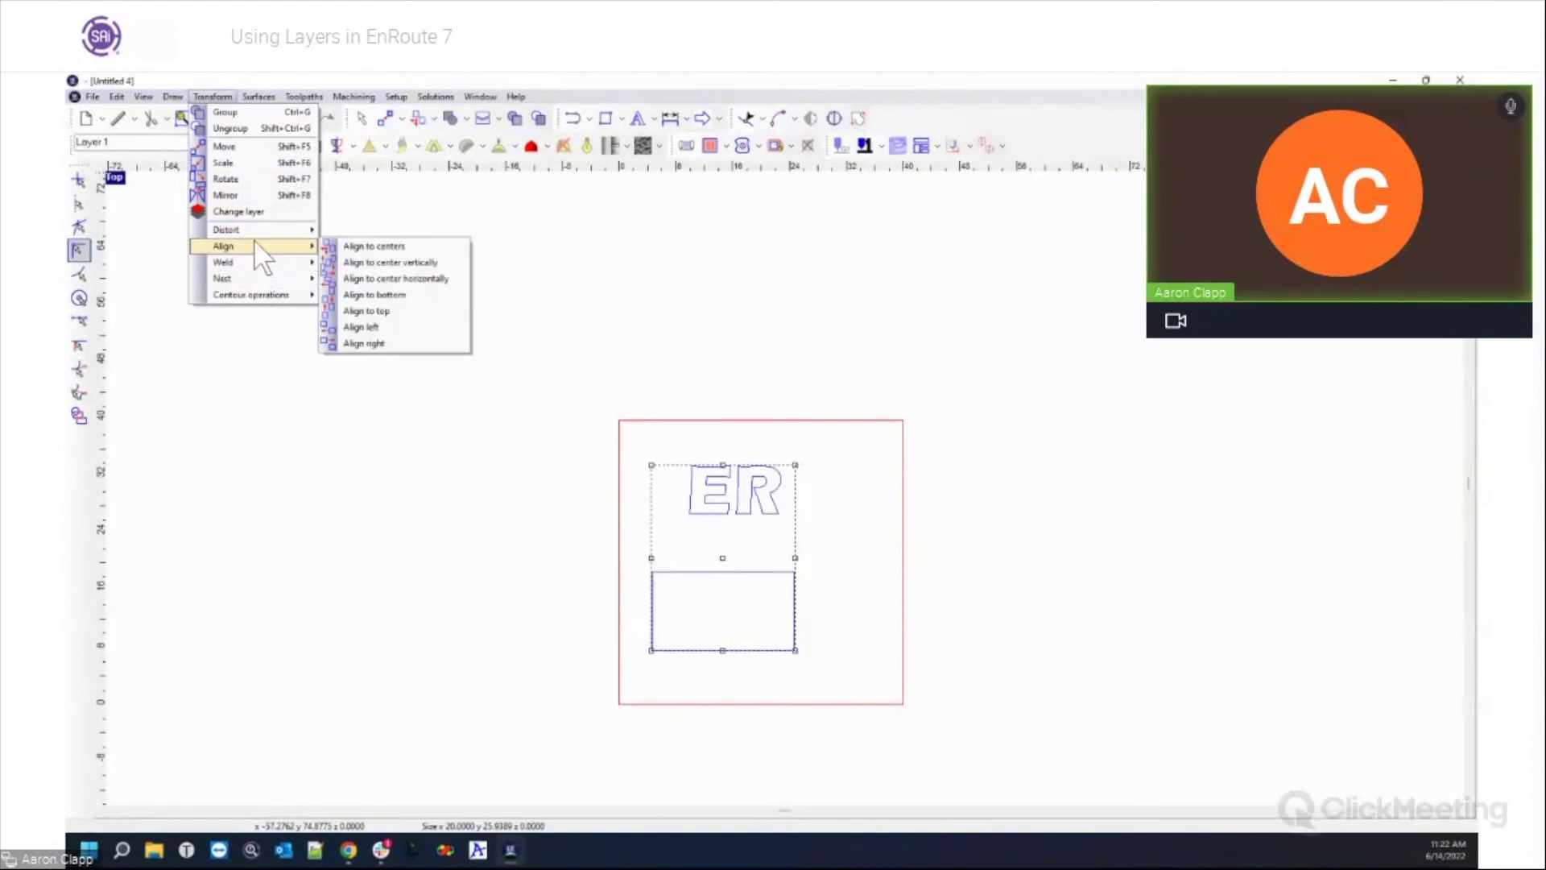
left_click(378, 246)
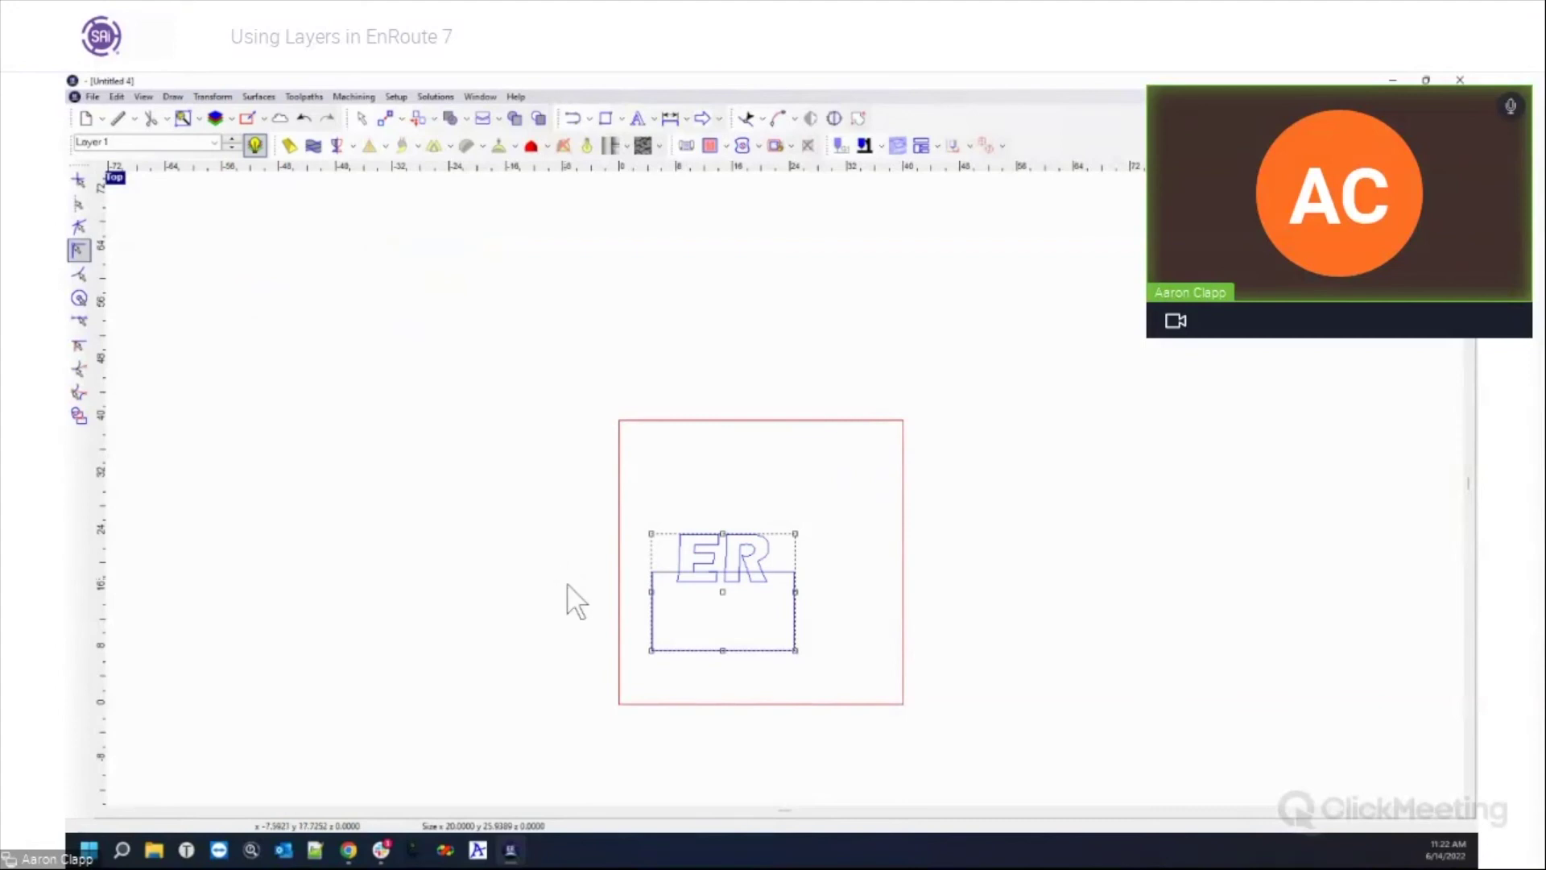
Step: Examine the position of the ER lettering relative to the move-locked rectangle by selecting them separately and together
left_click(761, 651)
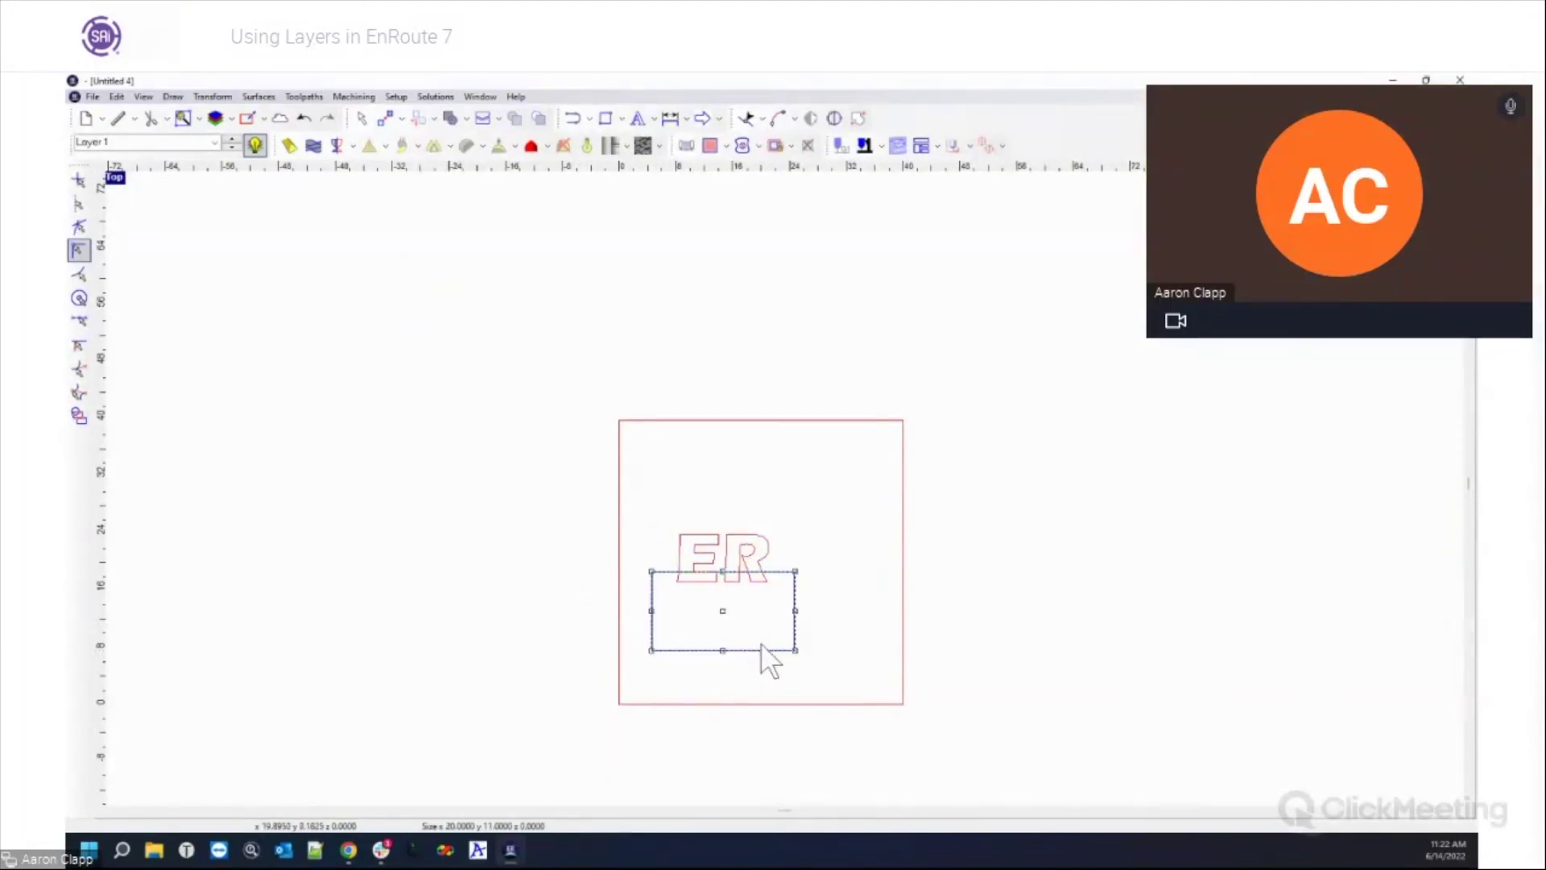
left_click_drag(614, 488, 997, 736)
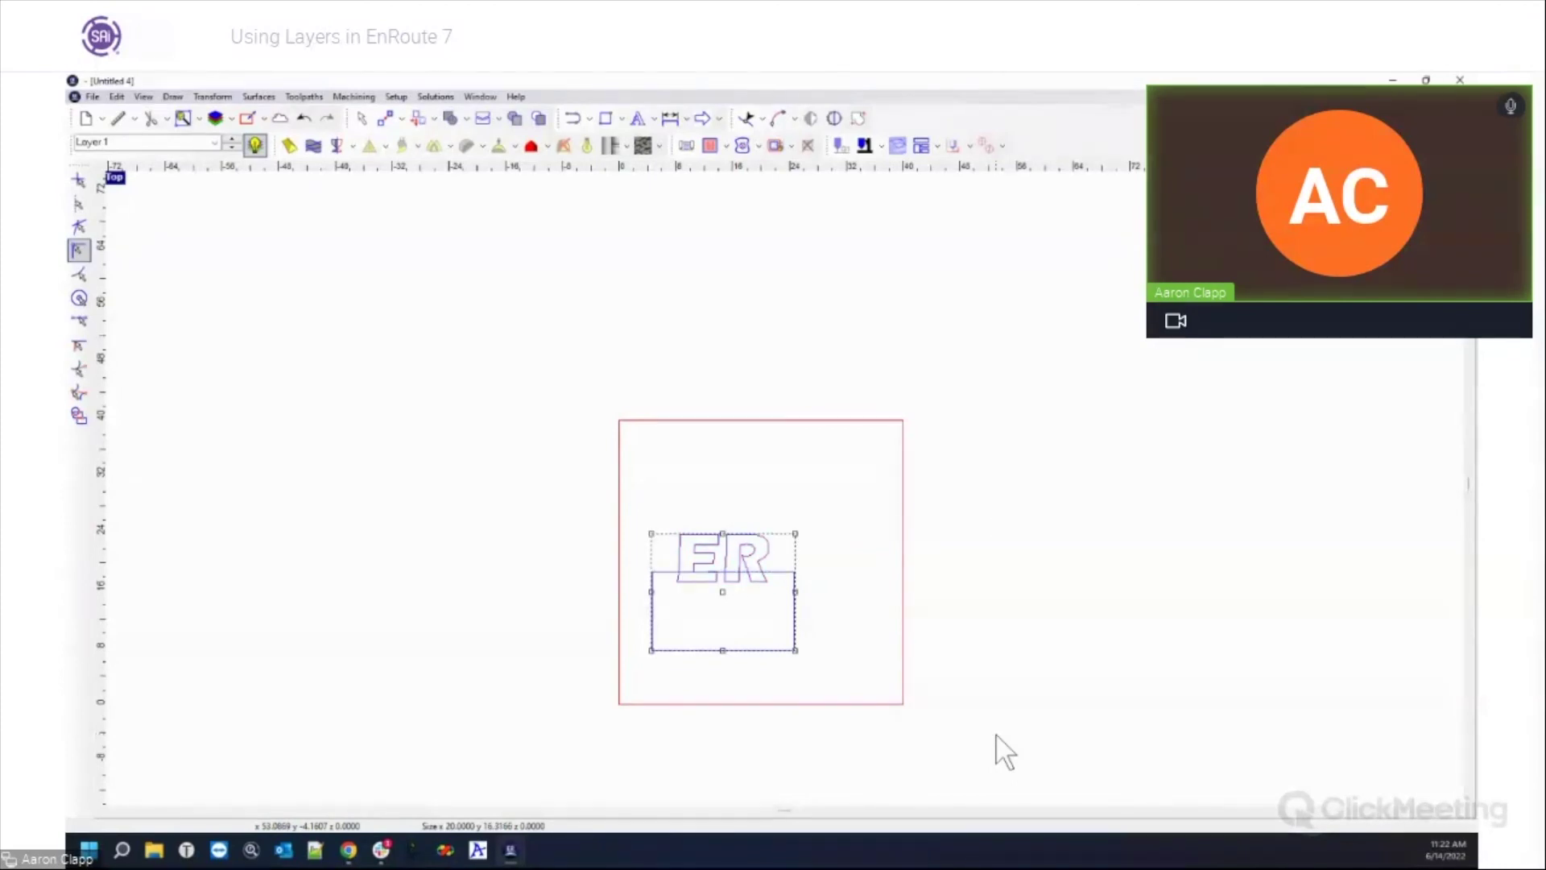
left_click(849, 642)
left_click_drag(626, 490, 830, 680)
left_click(742, 500)
left_click_drag(666, 483, 835, 669)
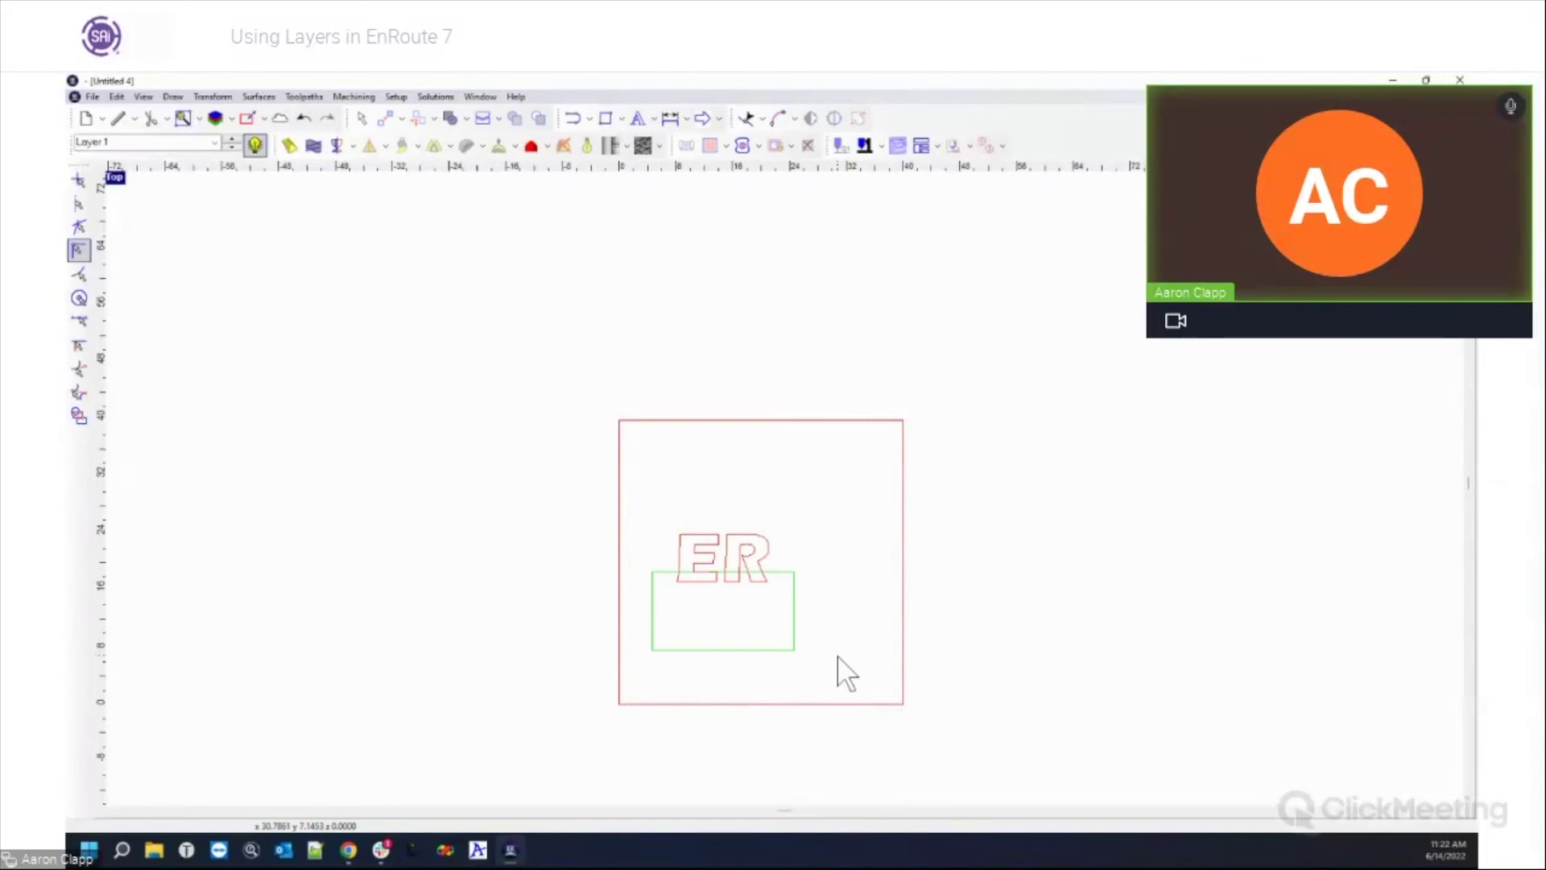
left_click_drag(608, 507, 839, 683)
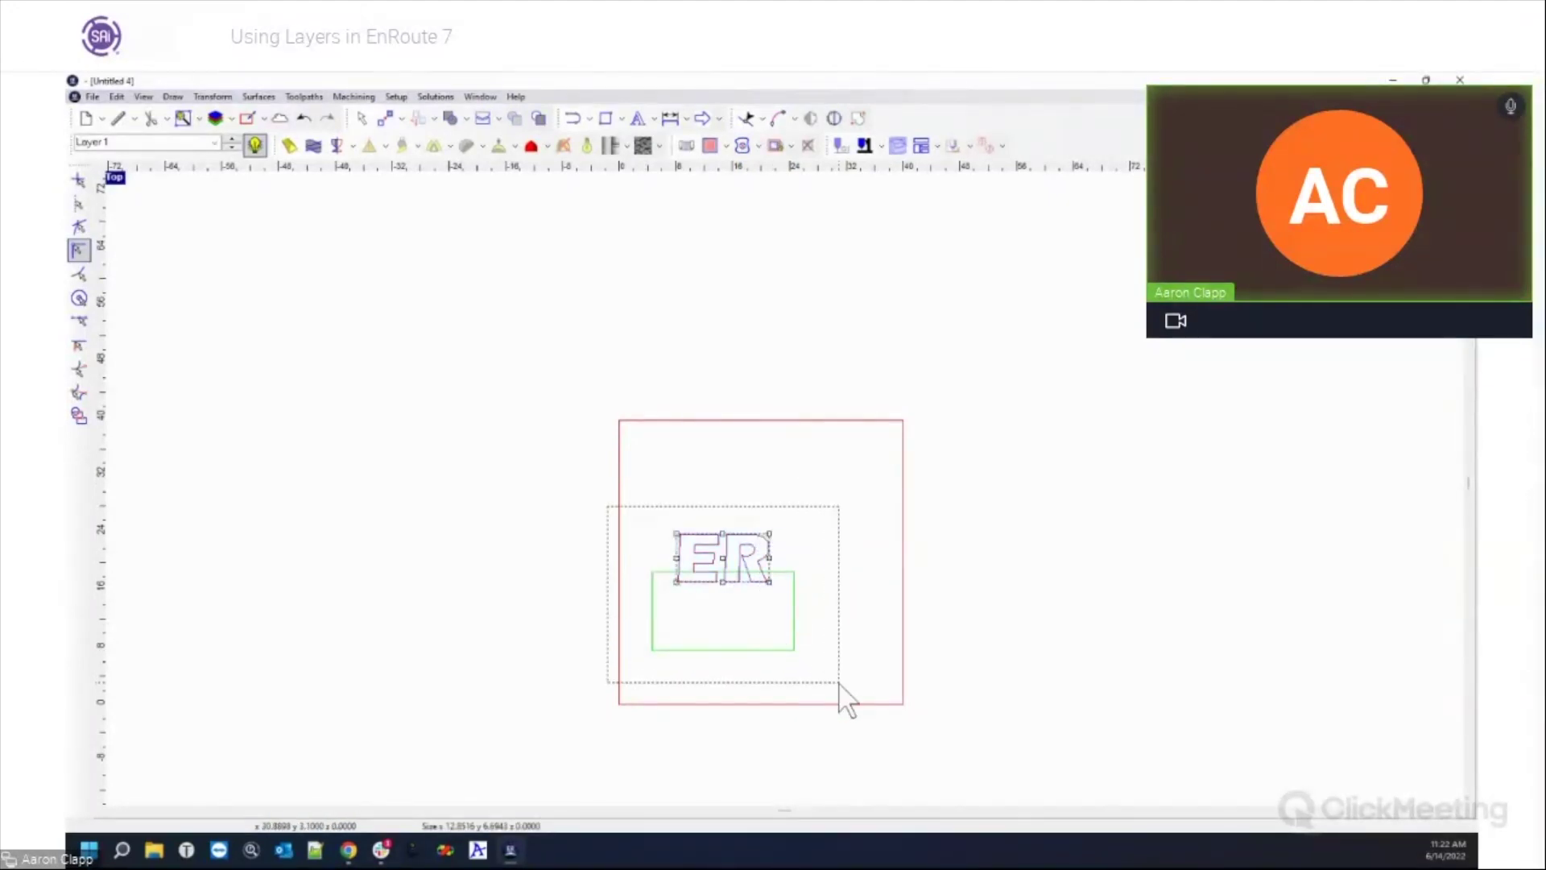
left_click_drag(839, 683, 839, 683)
left_click(878, 620)
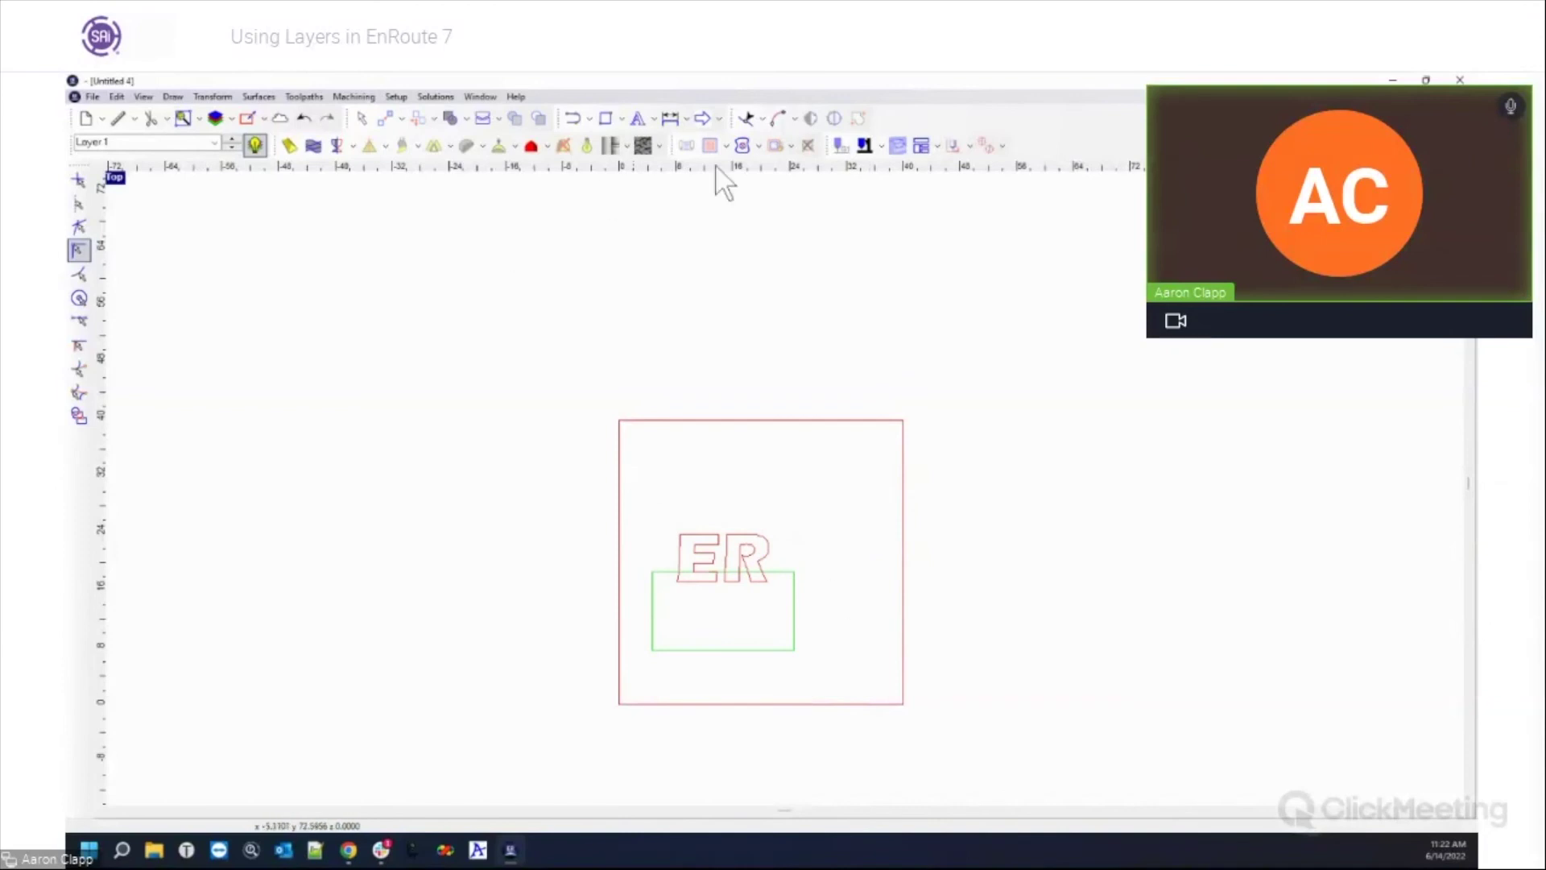
Step: Review the Move Lock settings of both layers and move the ER lettering just above the green rectangle
left_click(226, 119)
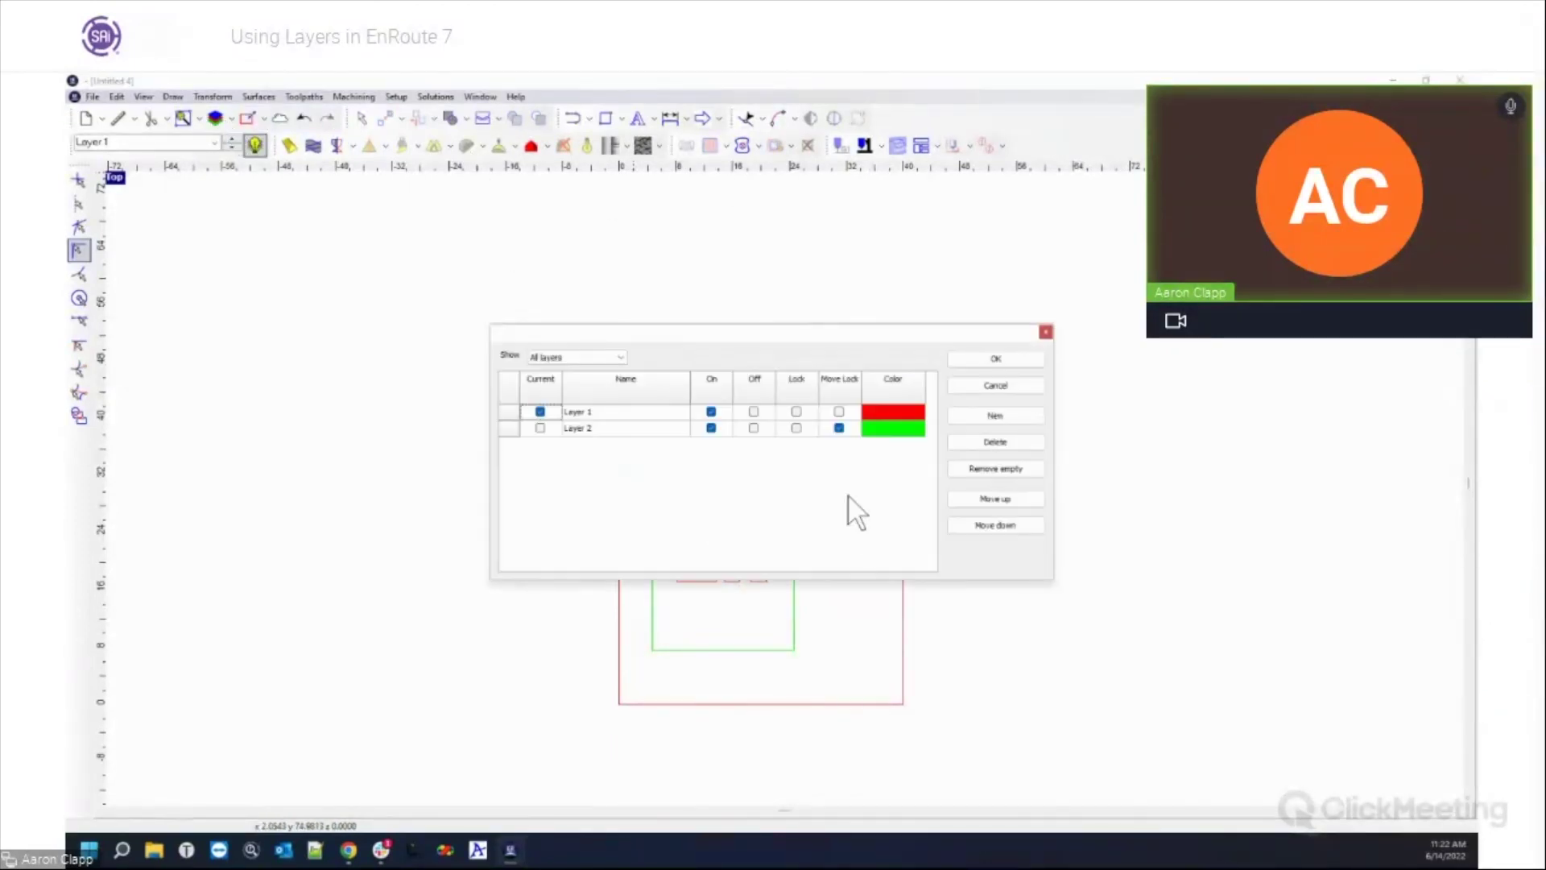
left_click(958, 385)
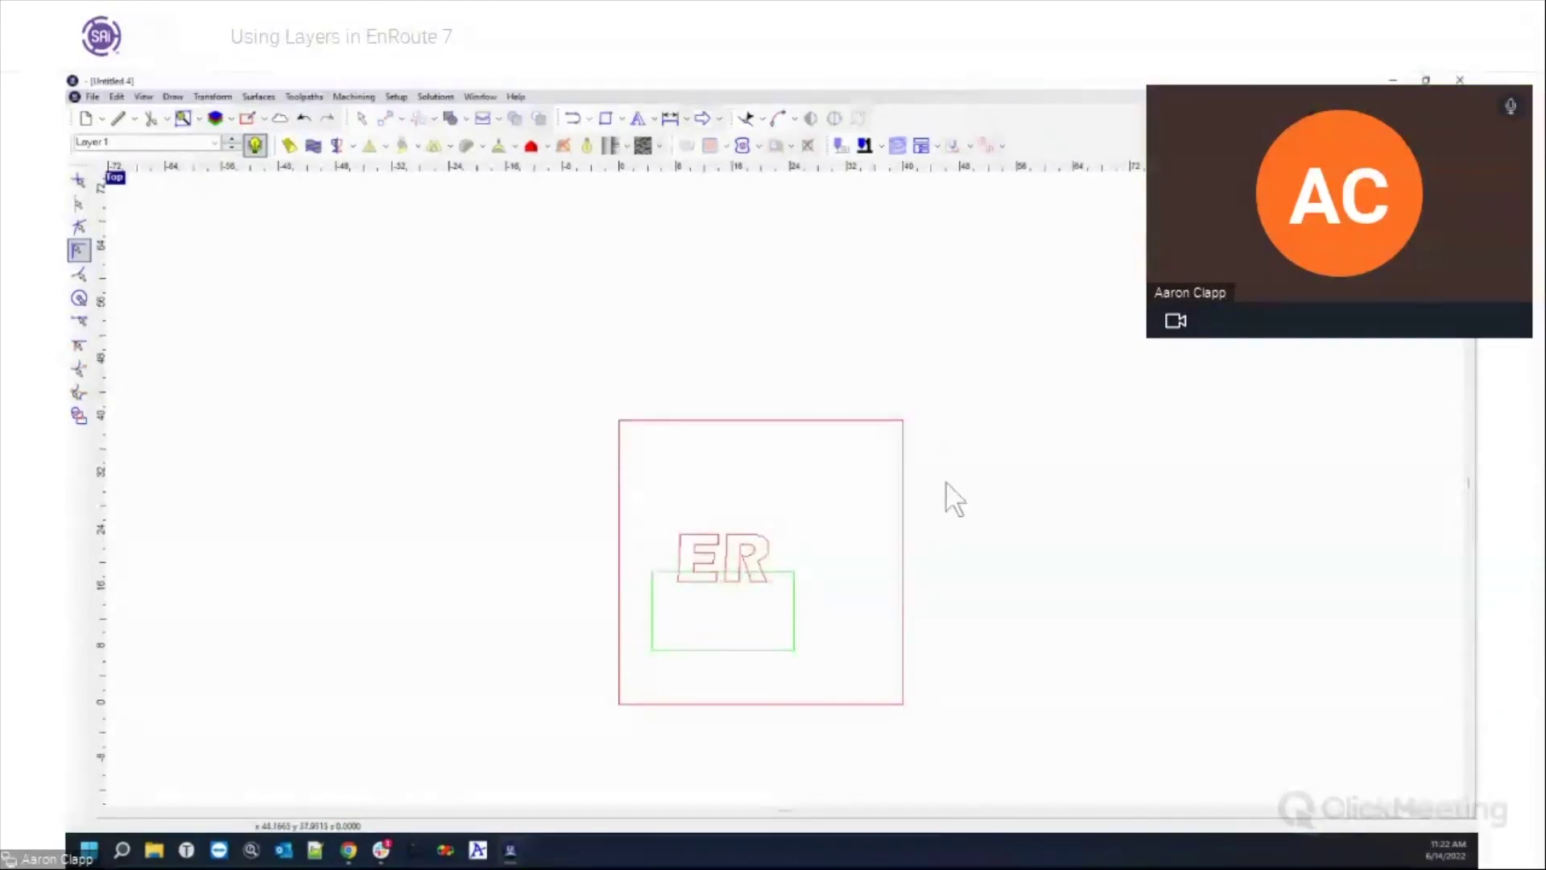
left_click_drag(632, 500, 728, 540)
left_click(828, 554)
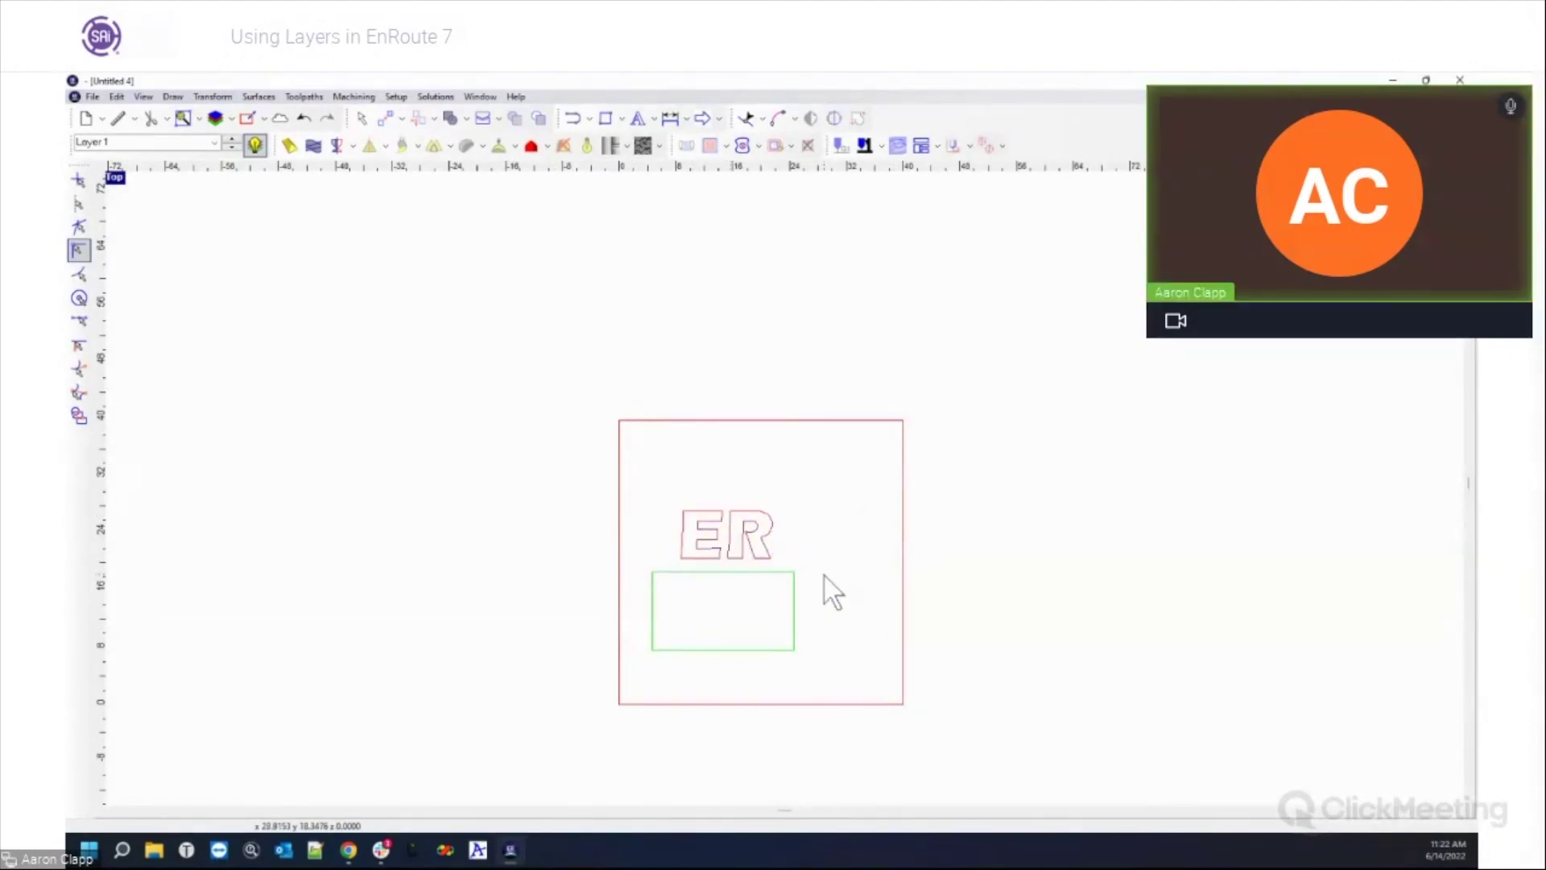
Step: Select the ER lettering together with the green rectangle and align their centers
left_click(778, 570)
left_click_drag(662, 496, 787, 587)
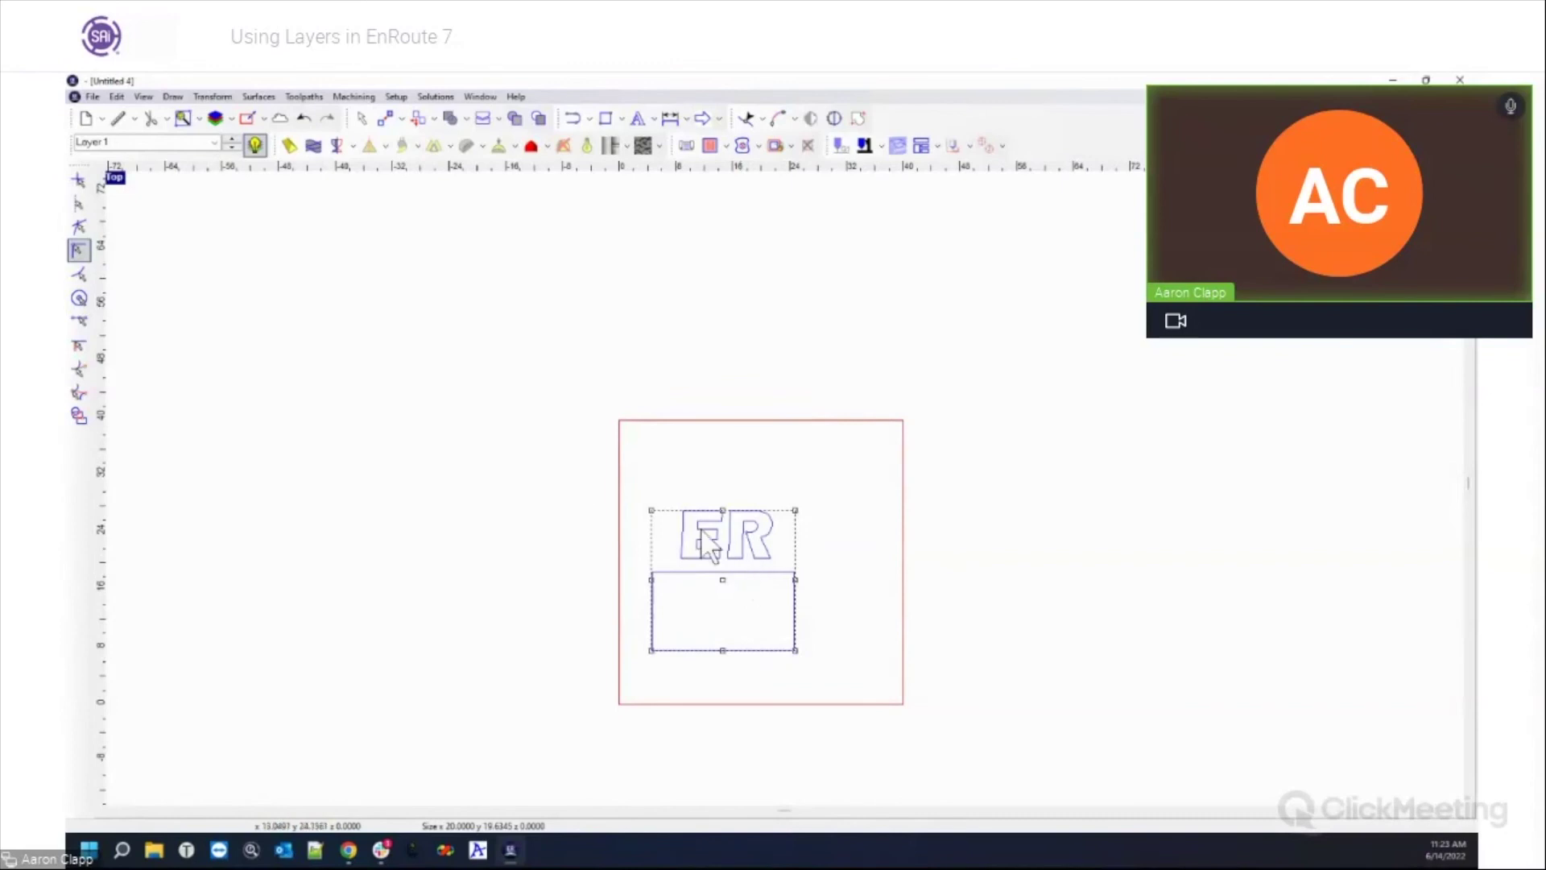
left_click(172, 97)
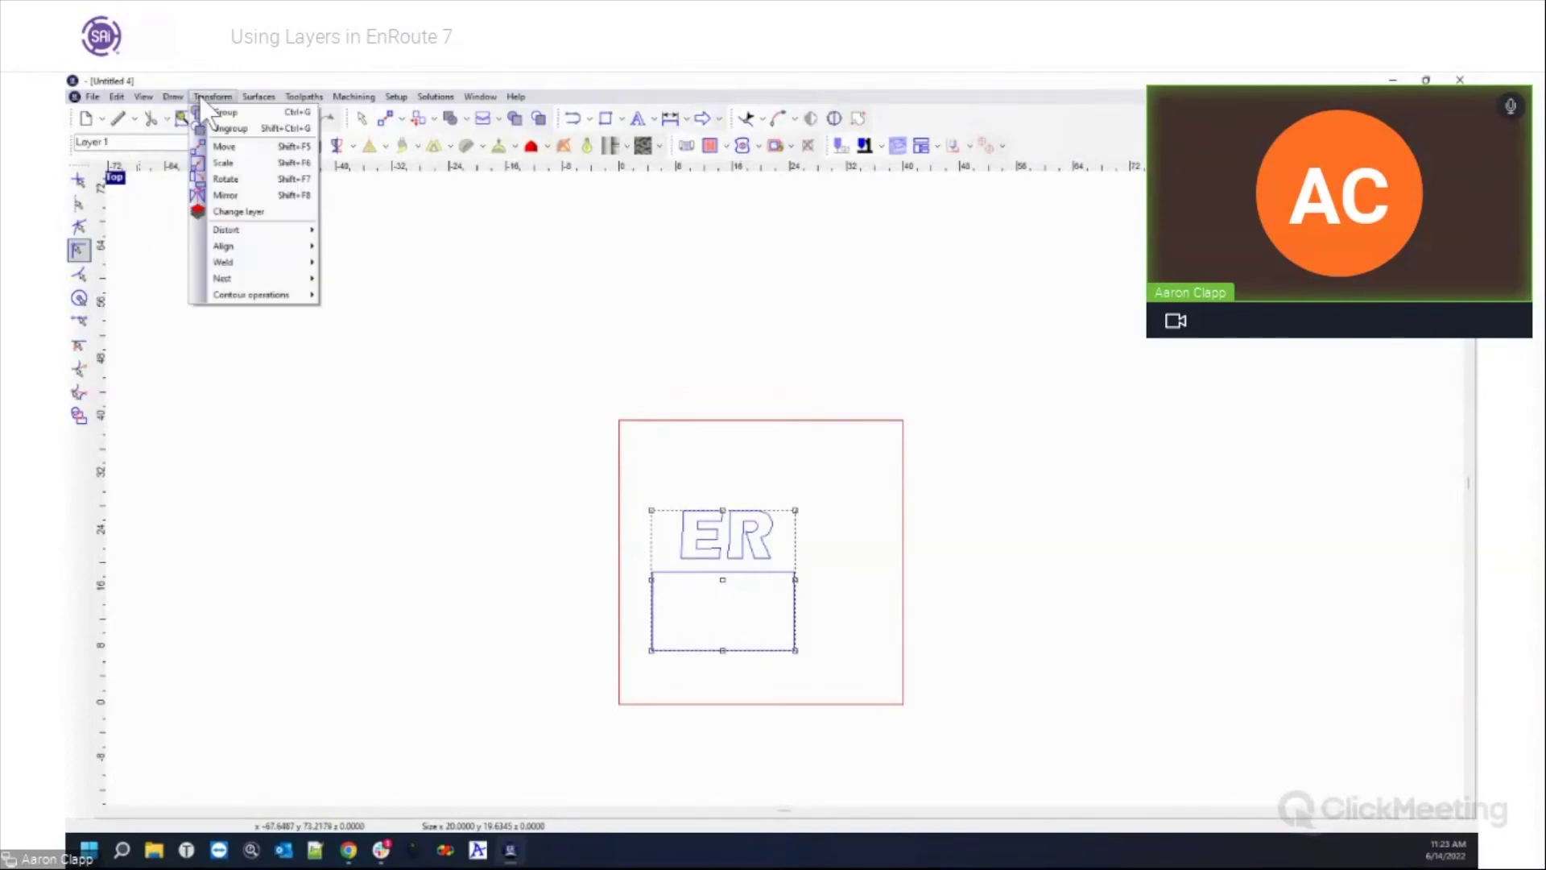
mouse_move(213, 96)
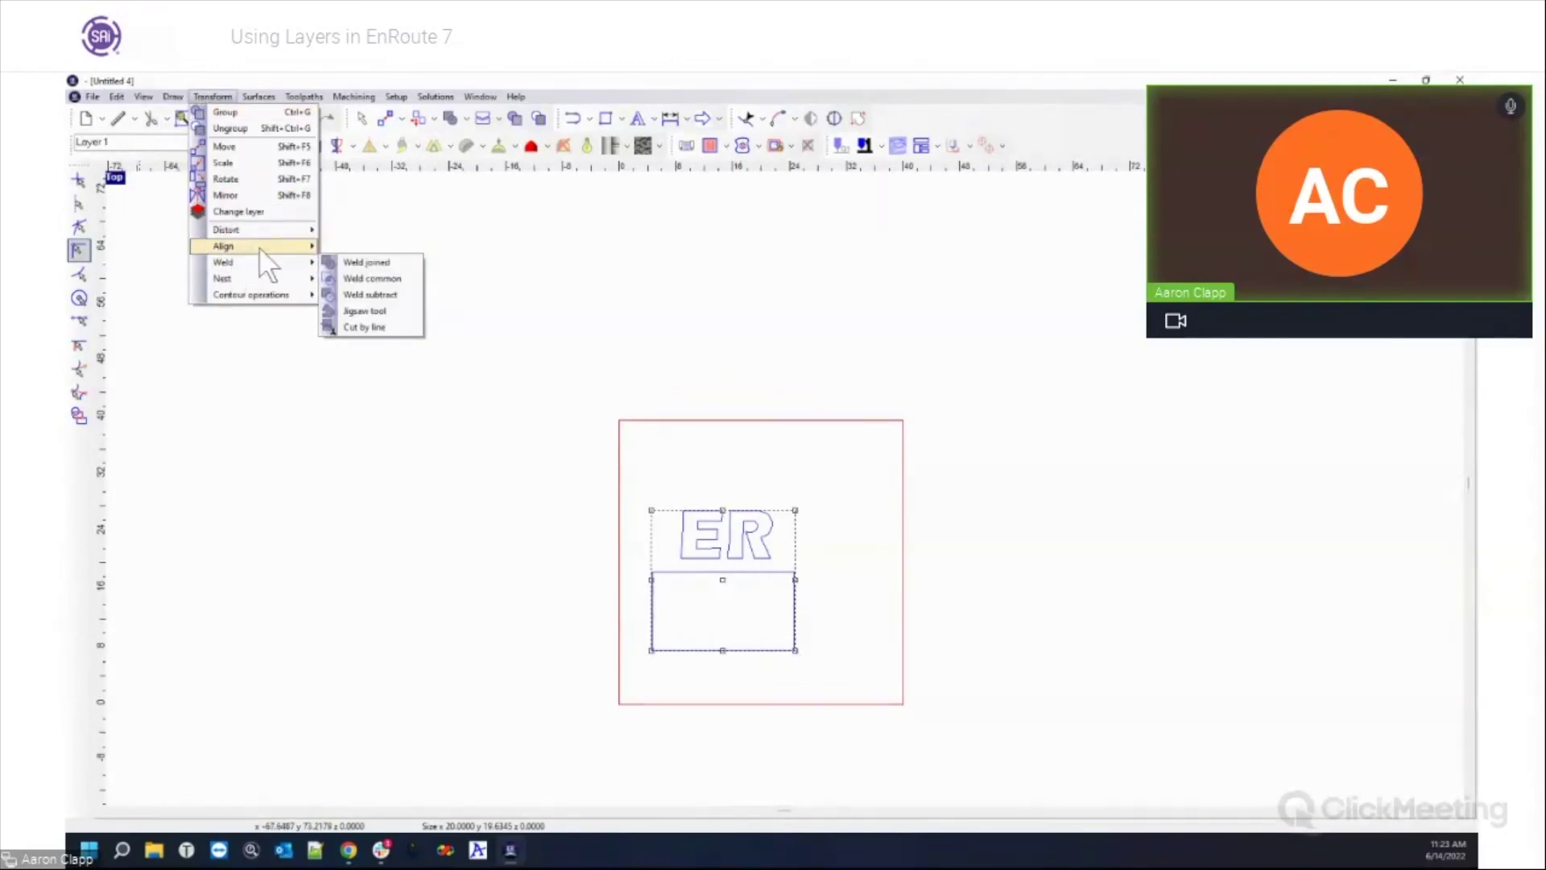
mouse_move(258, 245)
left_click(374, 246)
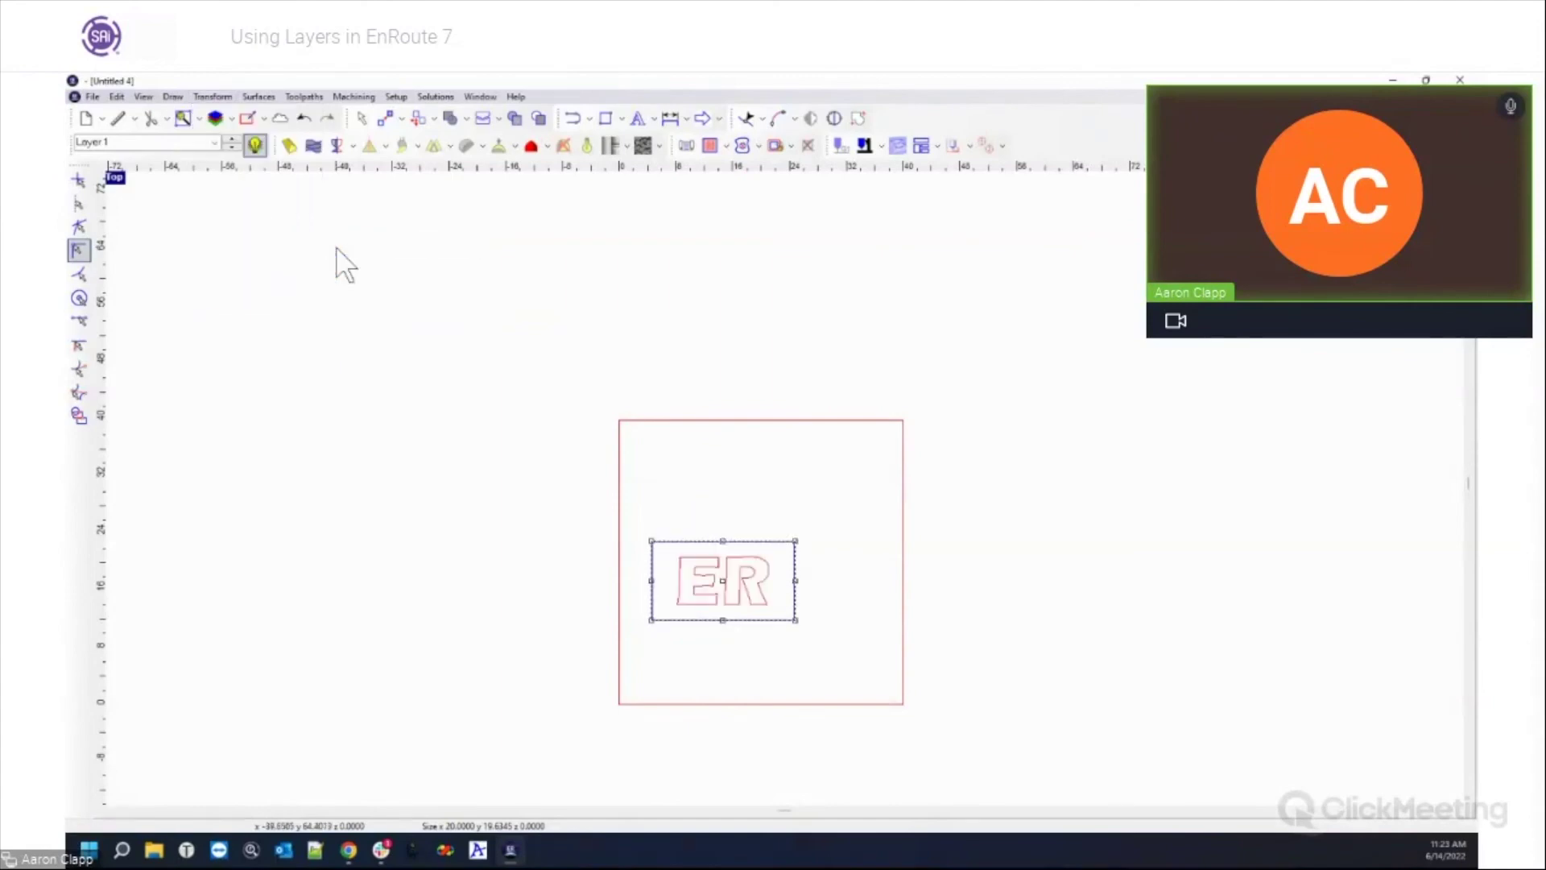
left_click(883, 622)
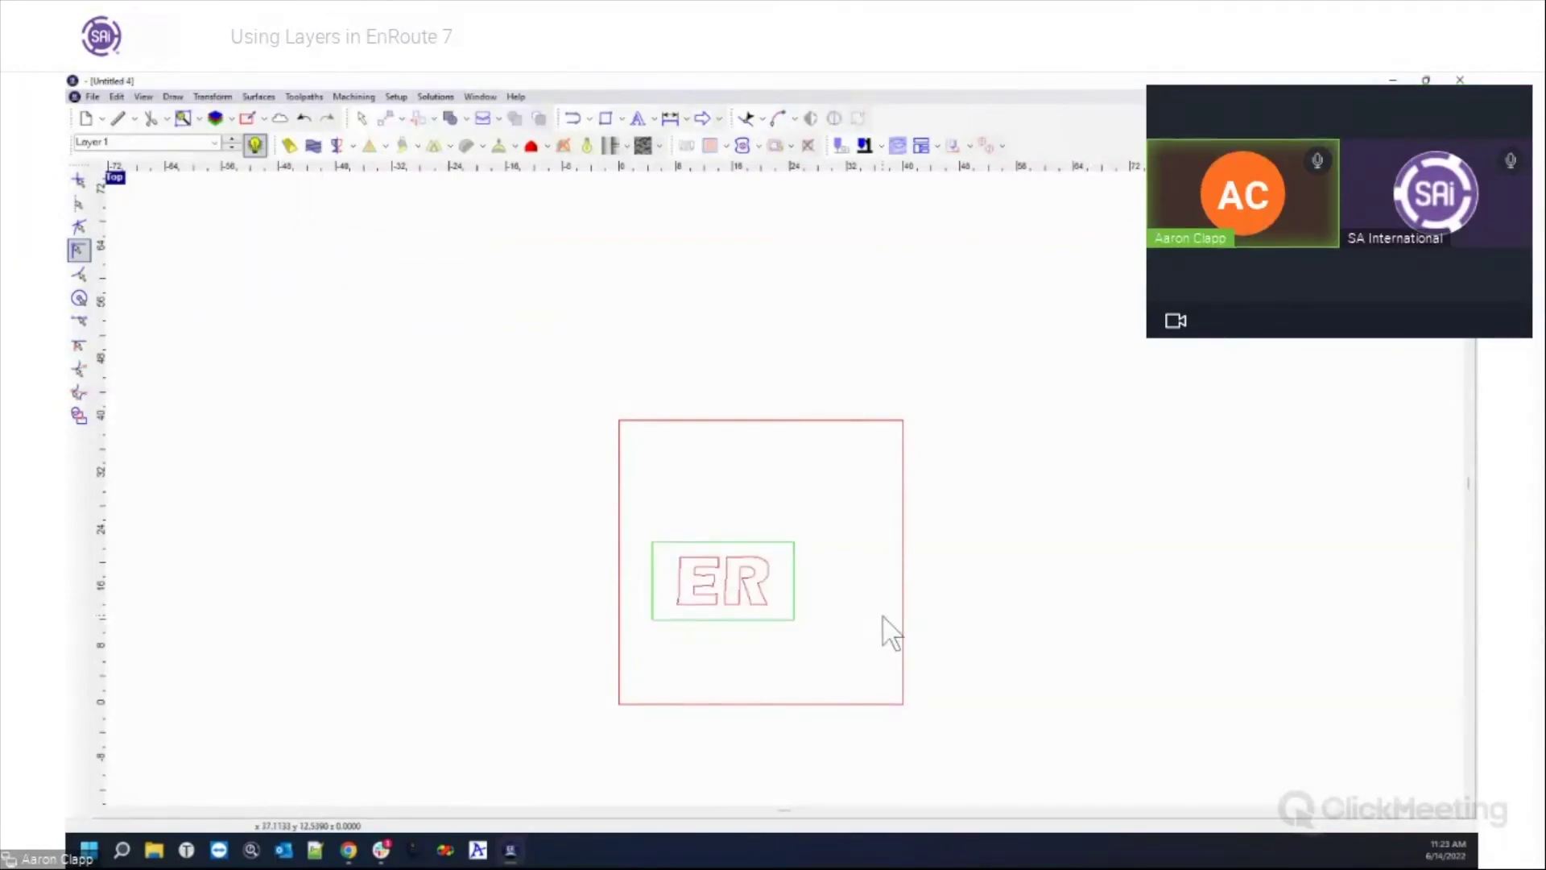
left_click_drag(577, 486, 929, 694)
left_click_drag(556, 461, 852, 644)
left_click(852, 644)
left_click_drag(570, 487, 1008, 738)
left_click_drag(528, 497, 1003, 743)
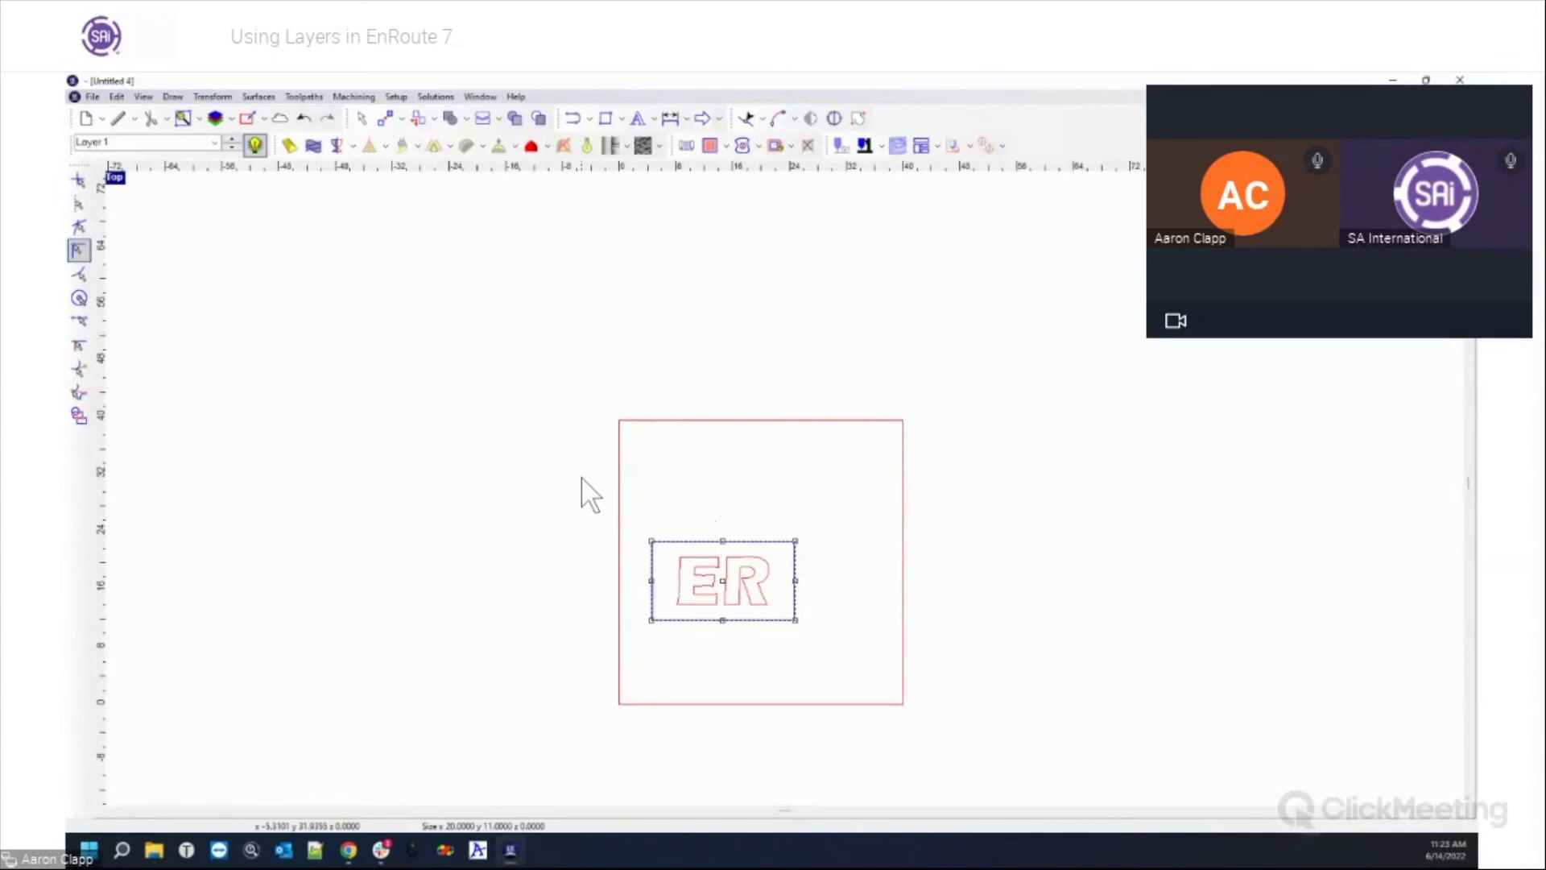
left_click_drag(616, 499, 905, 705)
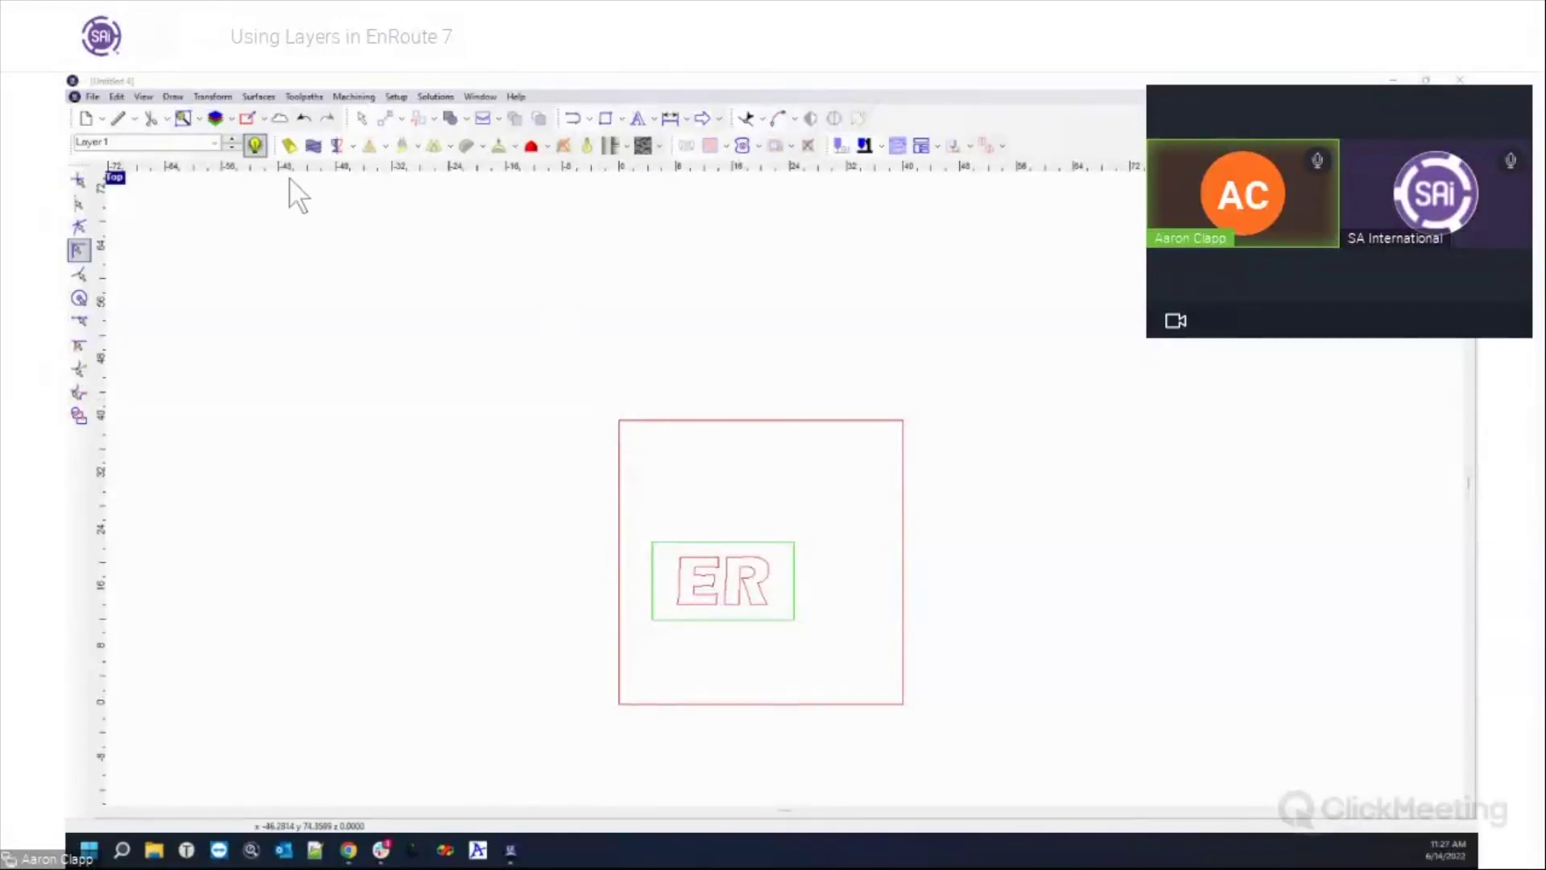
Step: Switch to the EnRoute7 sign drawing, Untitled 3, and make Outside cut the current layer
left_click(480, 97)
left_click(506, 211)
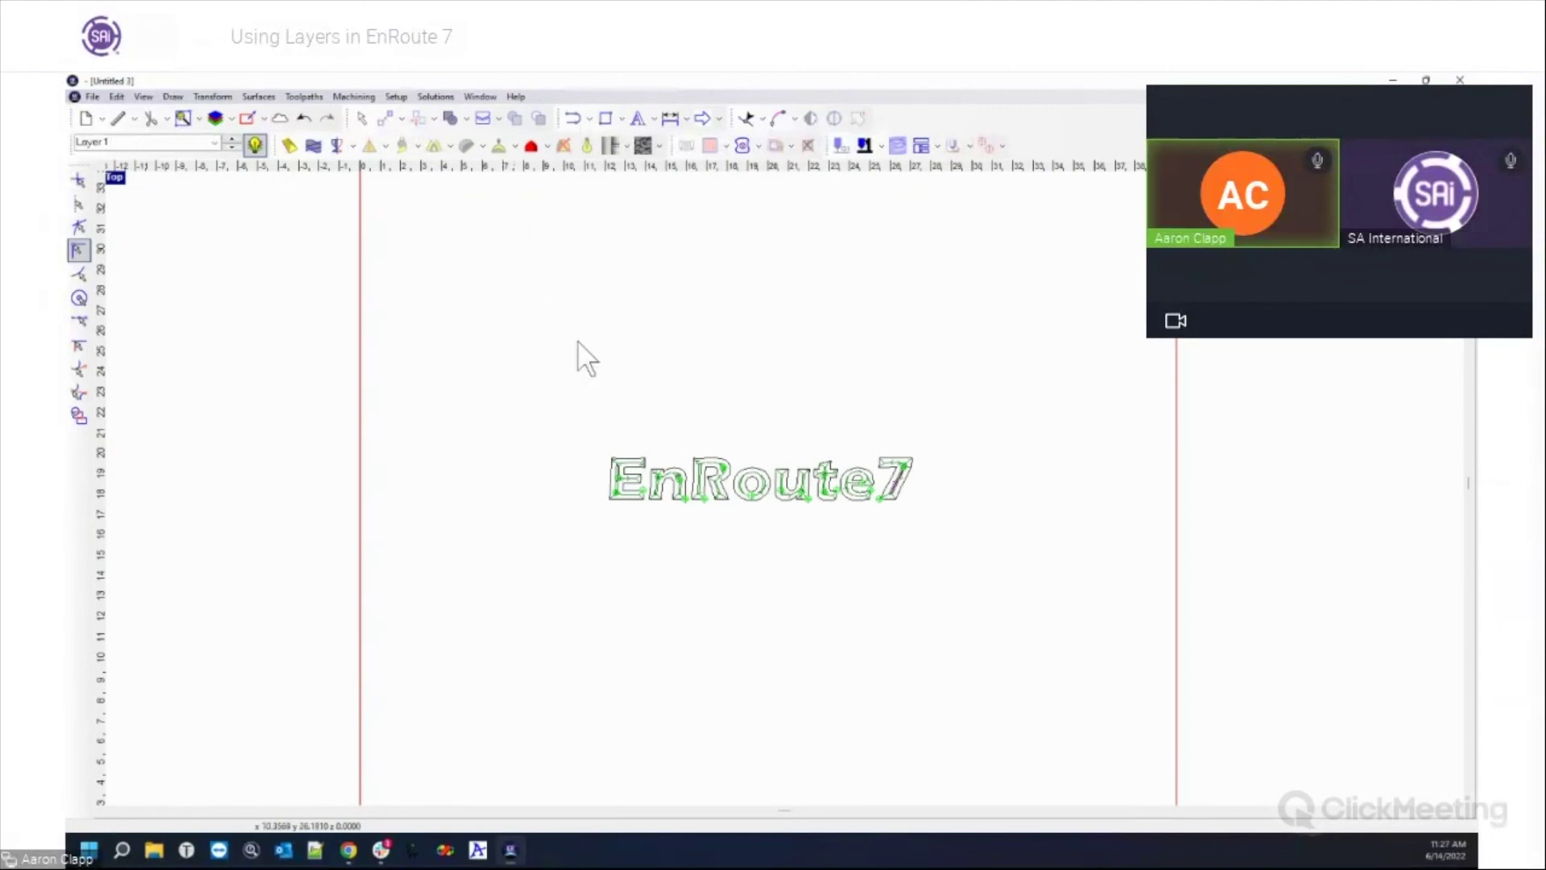
left_click(256, 147)
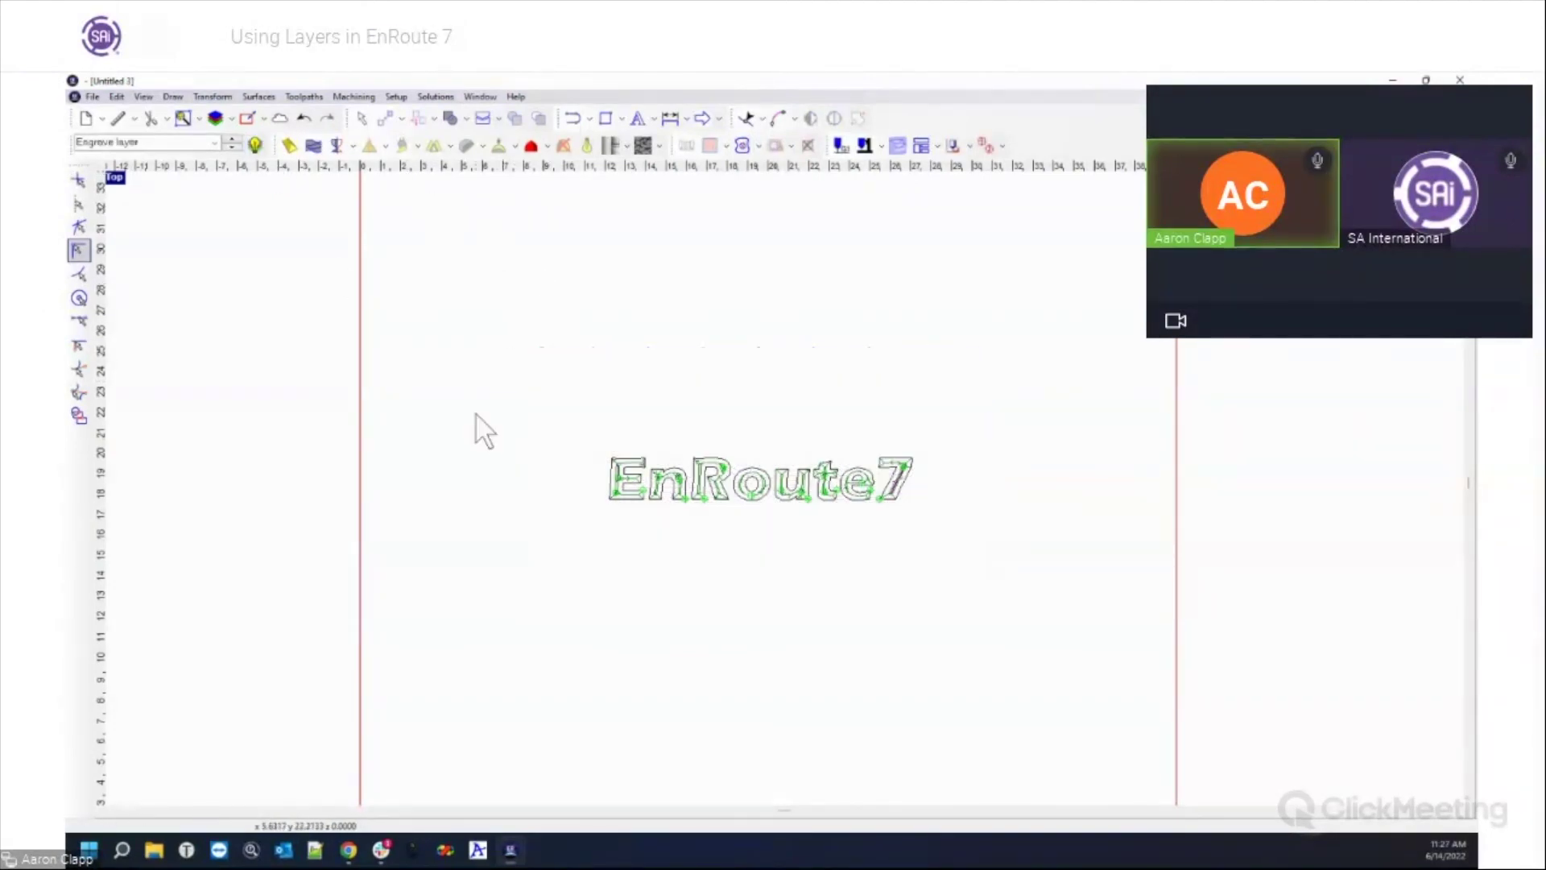
left_click(214, 144)
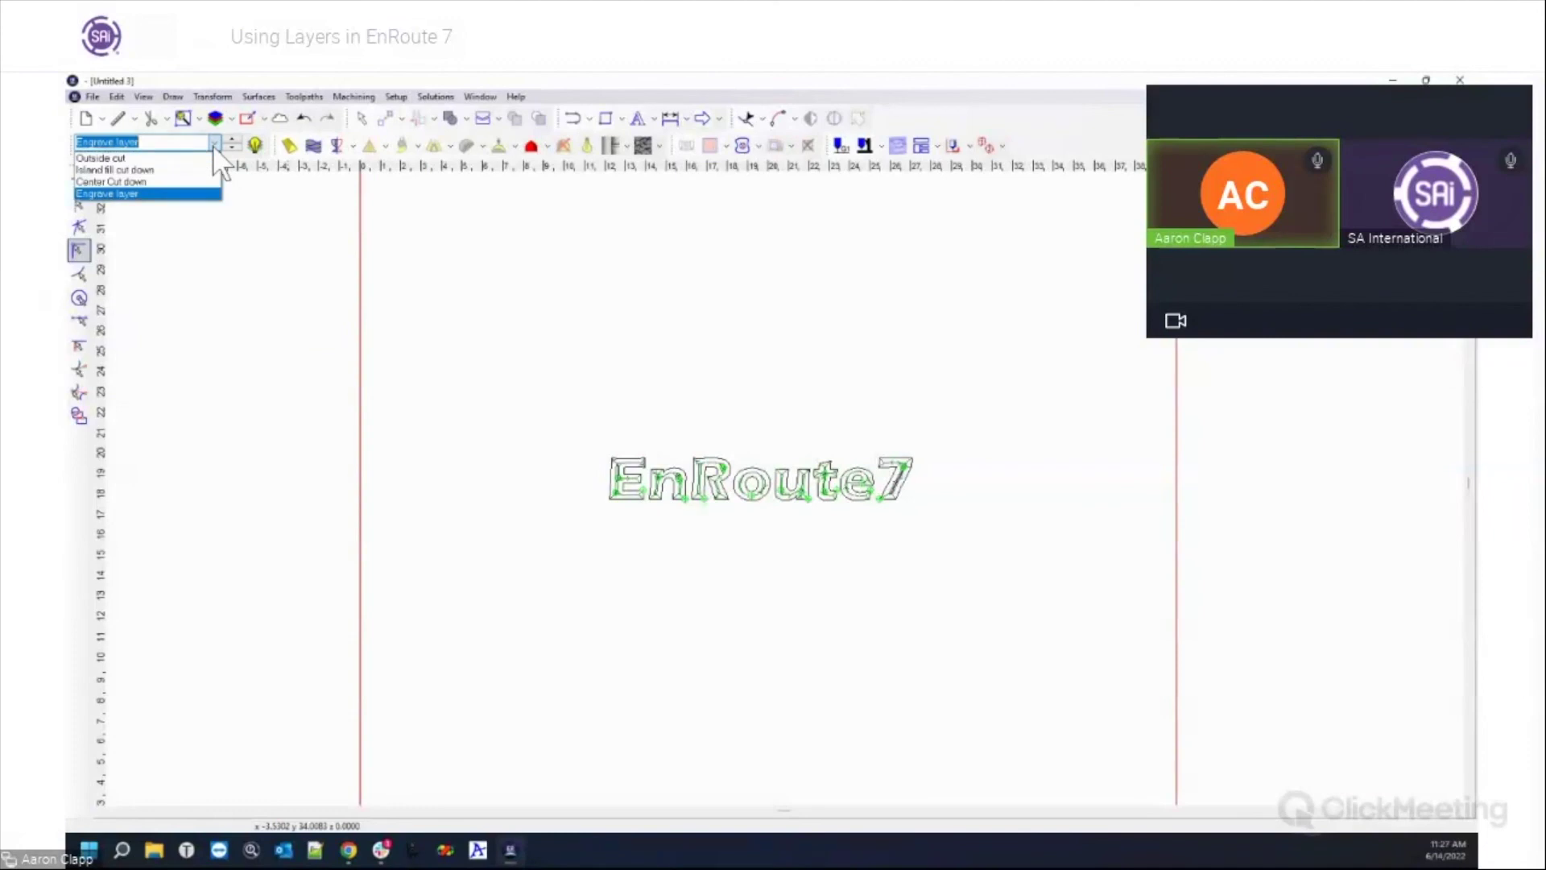
left_click(214, 148)
left_click(222, 97)
left_click(216, 119)
left_click(216, 118)
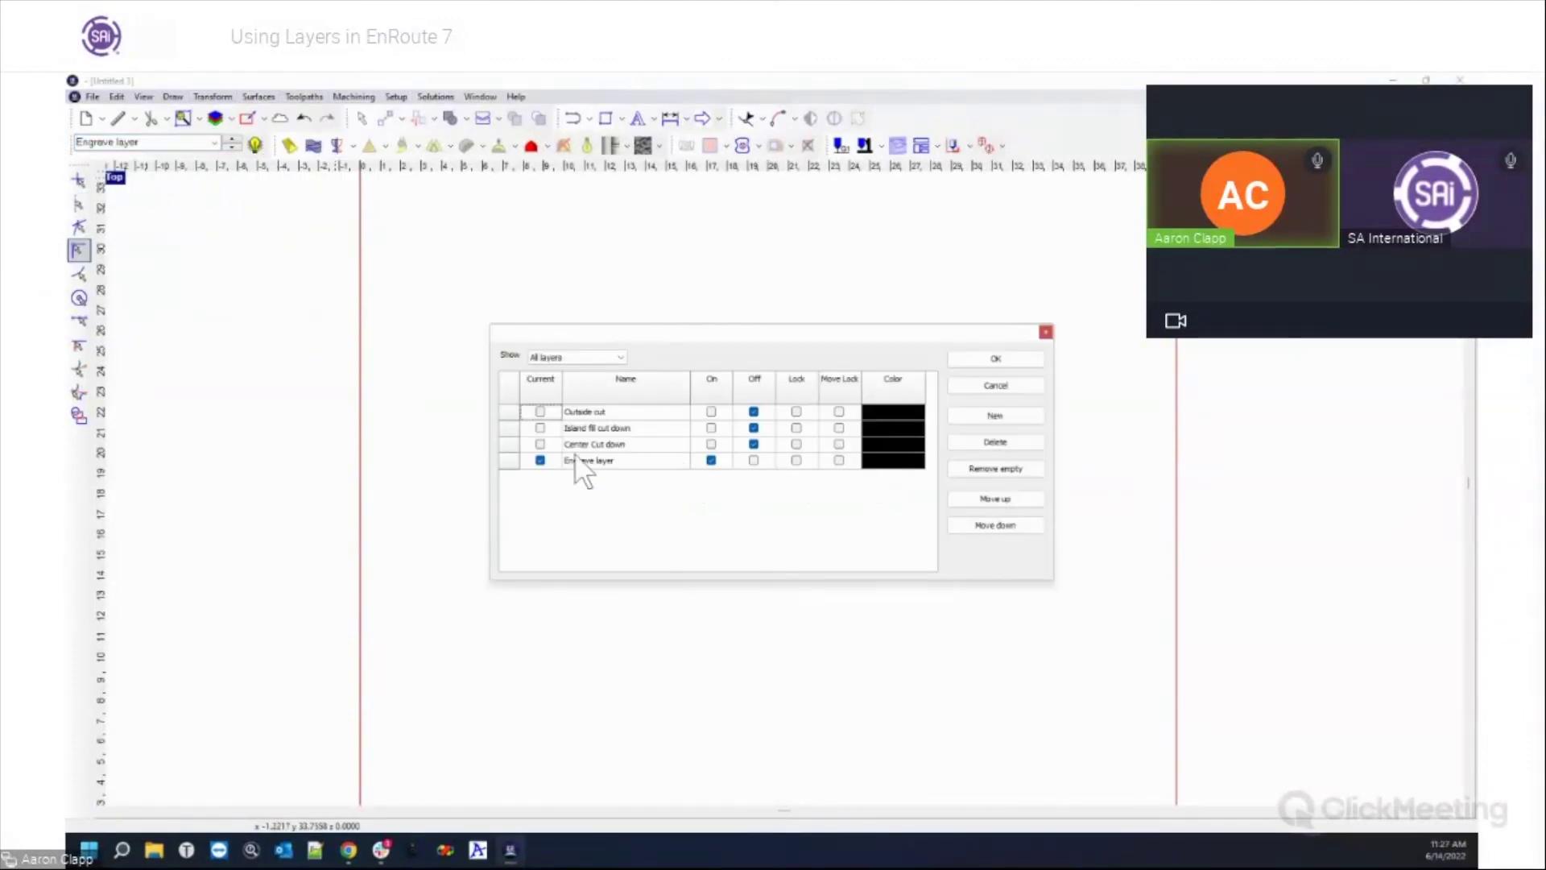
left_click(539, 412)
left_click(995, 358)
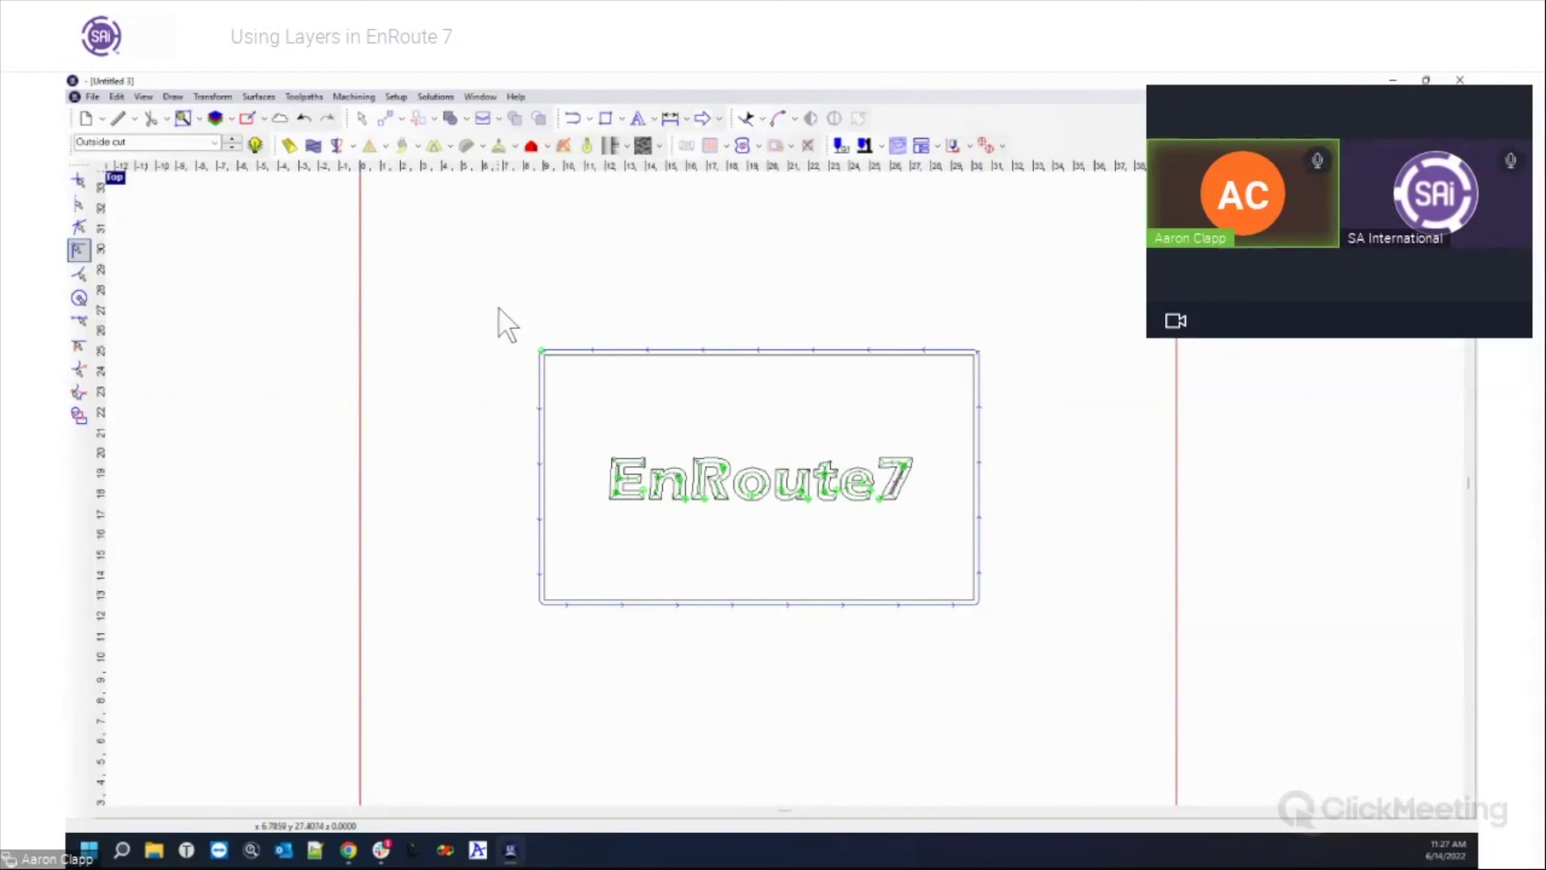
Step: View the part source options in Automatic Toolpath Processing and close it without saving the ATP parameters
left_click_drag(508, 301, 1025, 655)
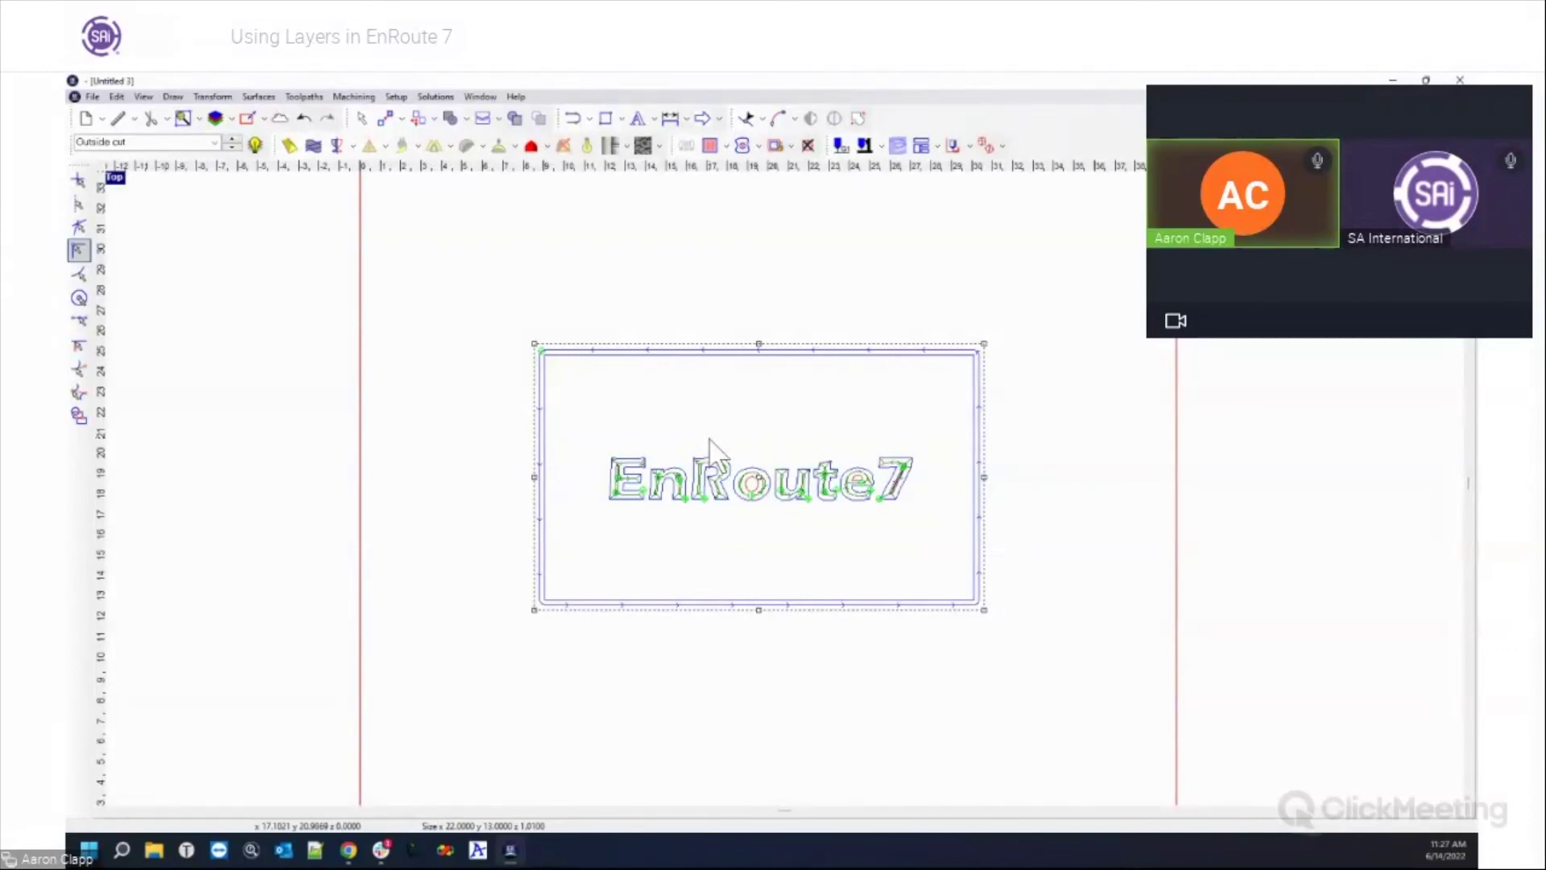
left_click(496, 368)
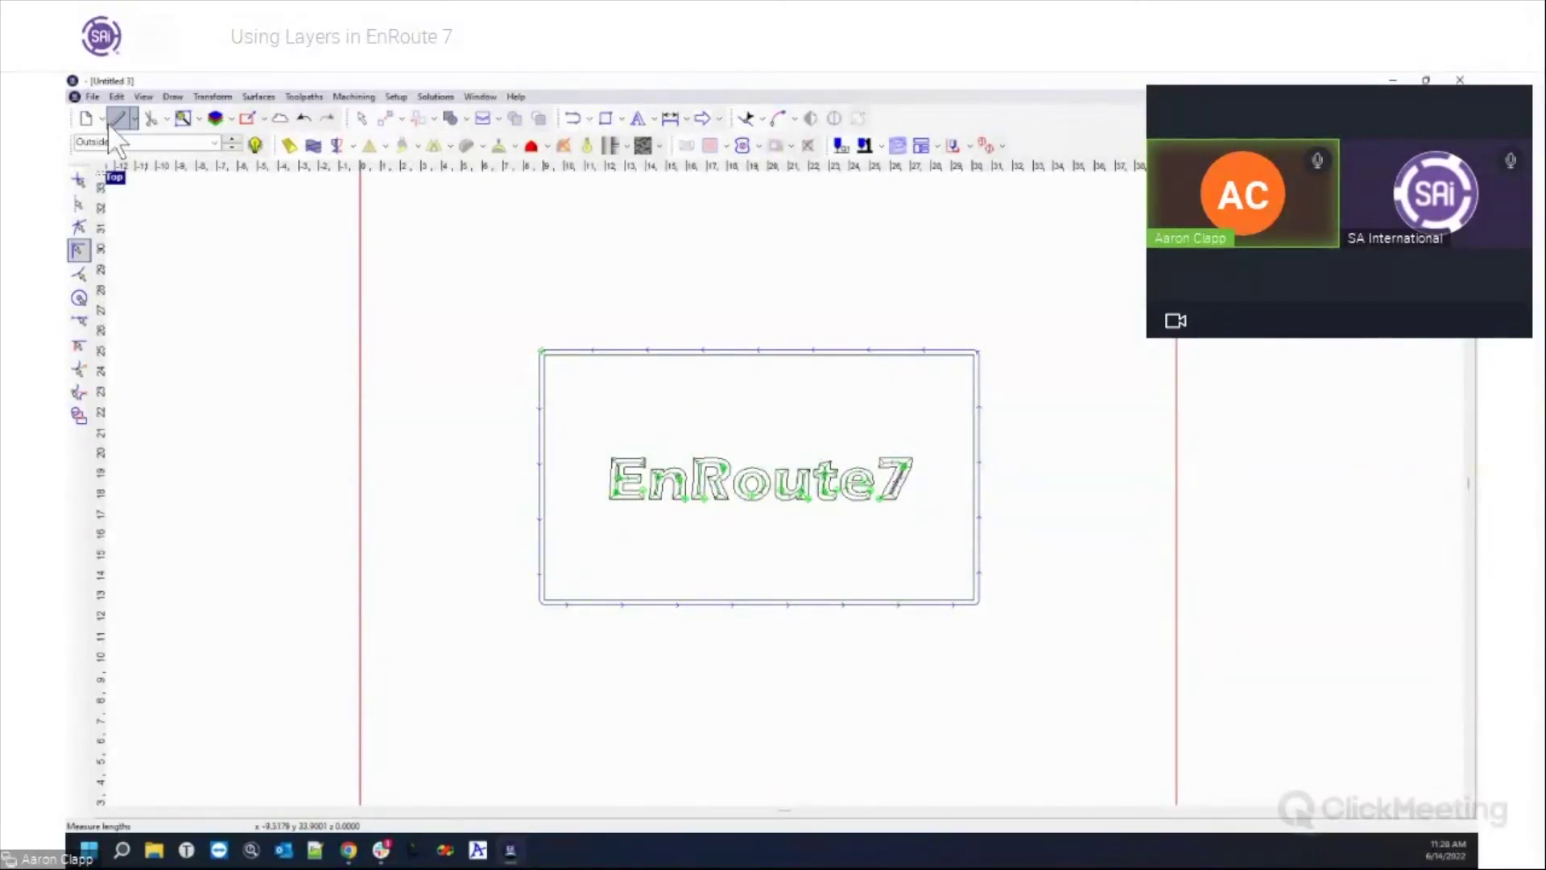
left_click(921, 145)
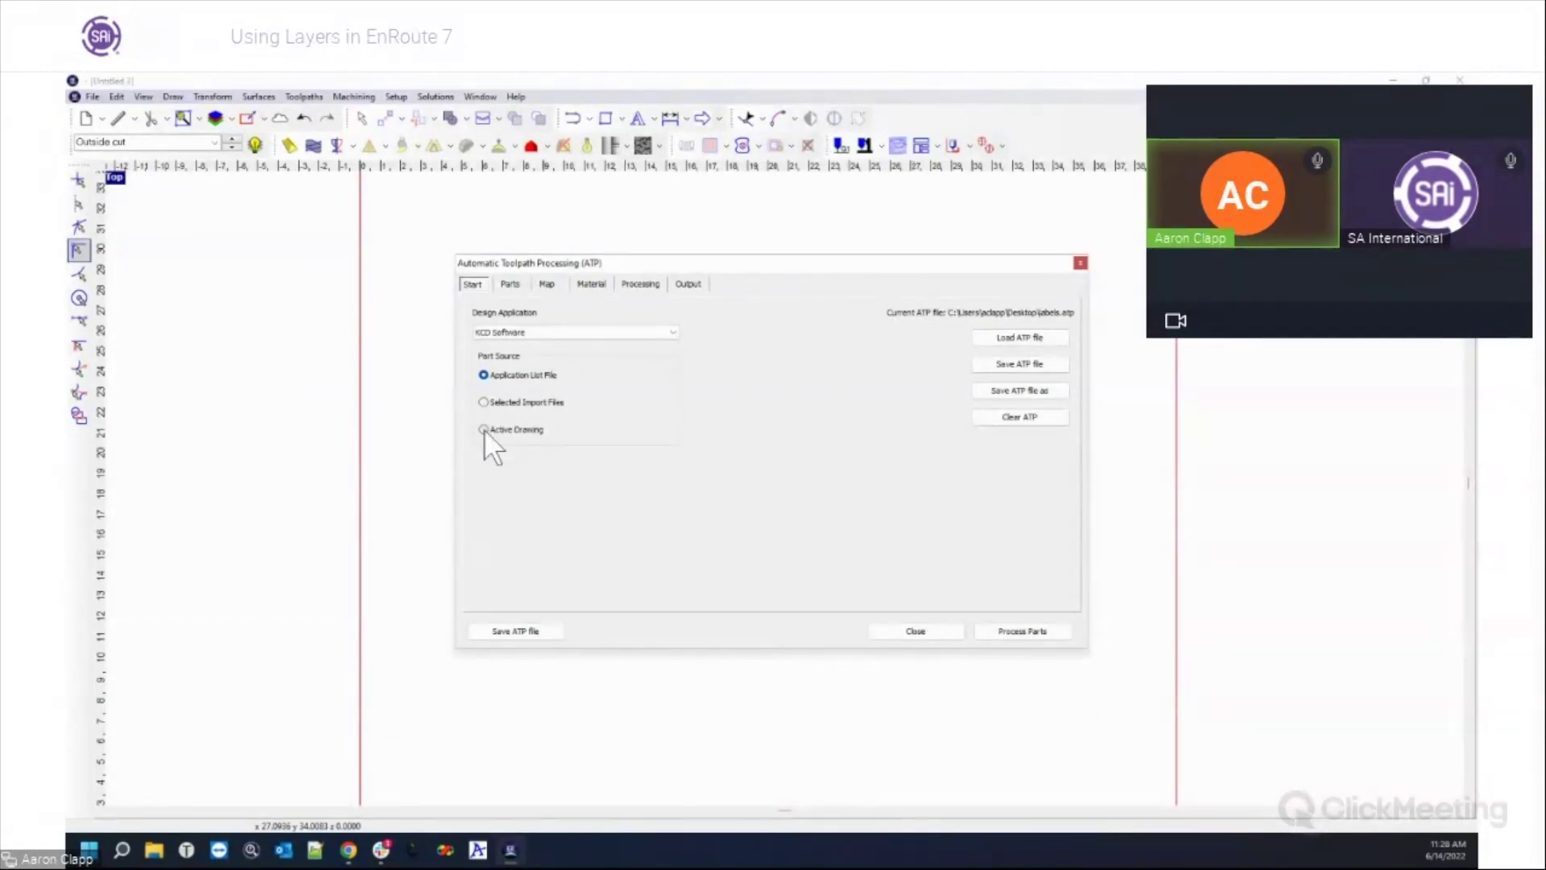
left_click(911, 630)
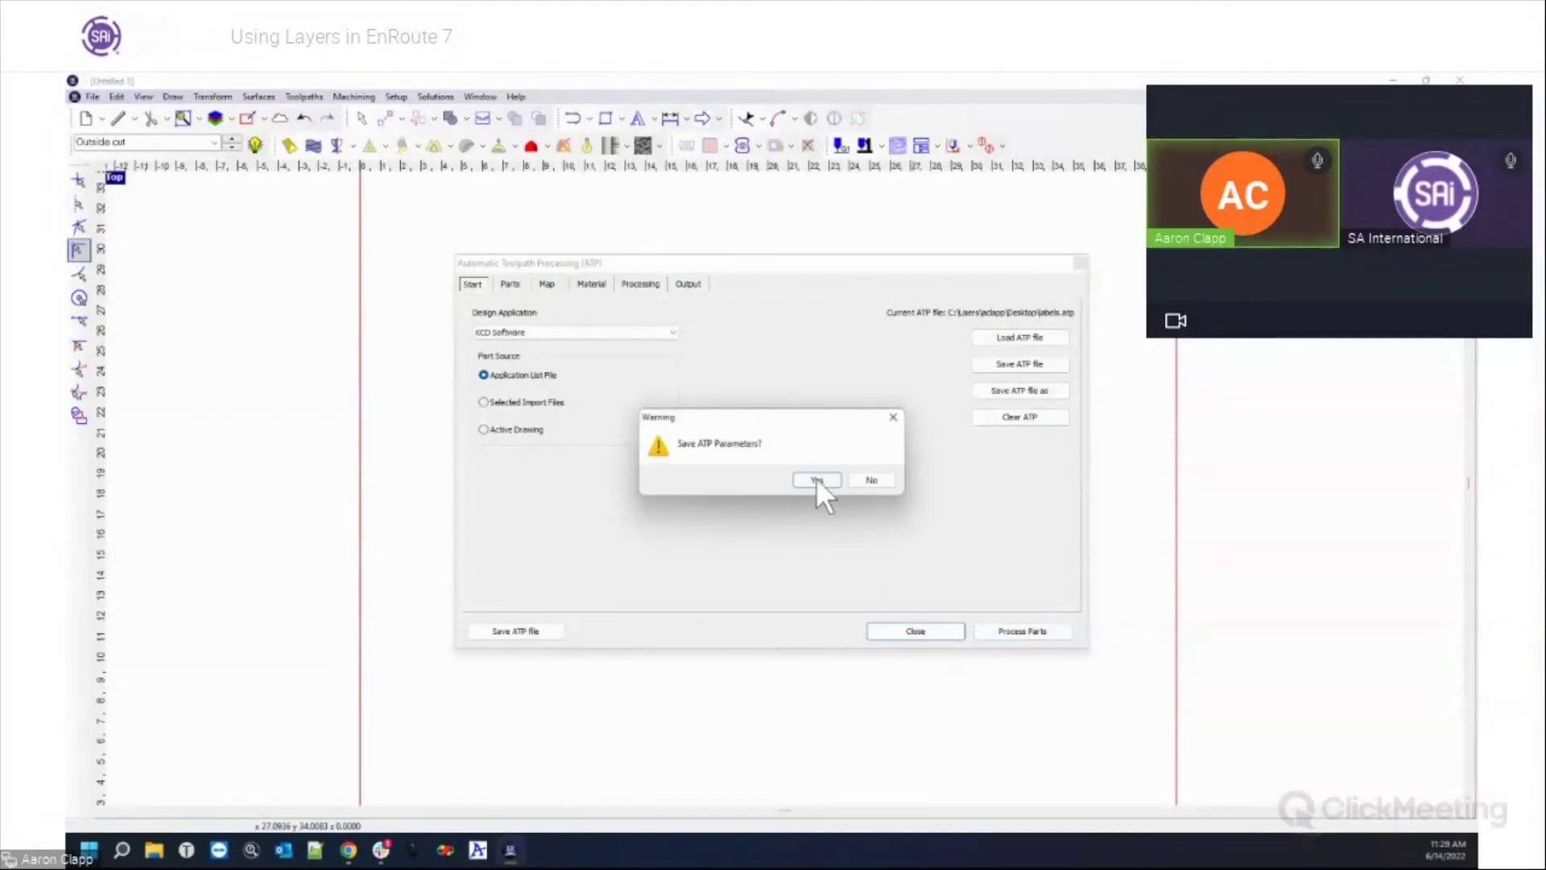
left_click(868, 480)
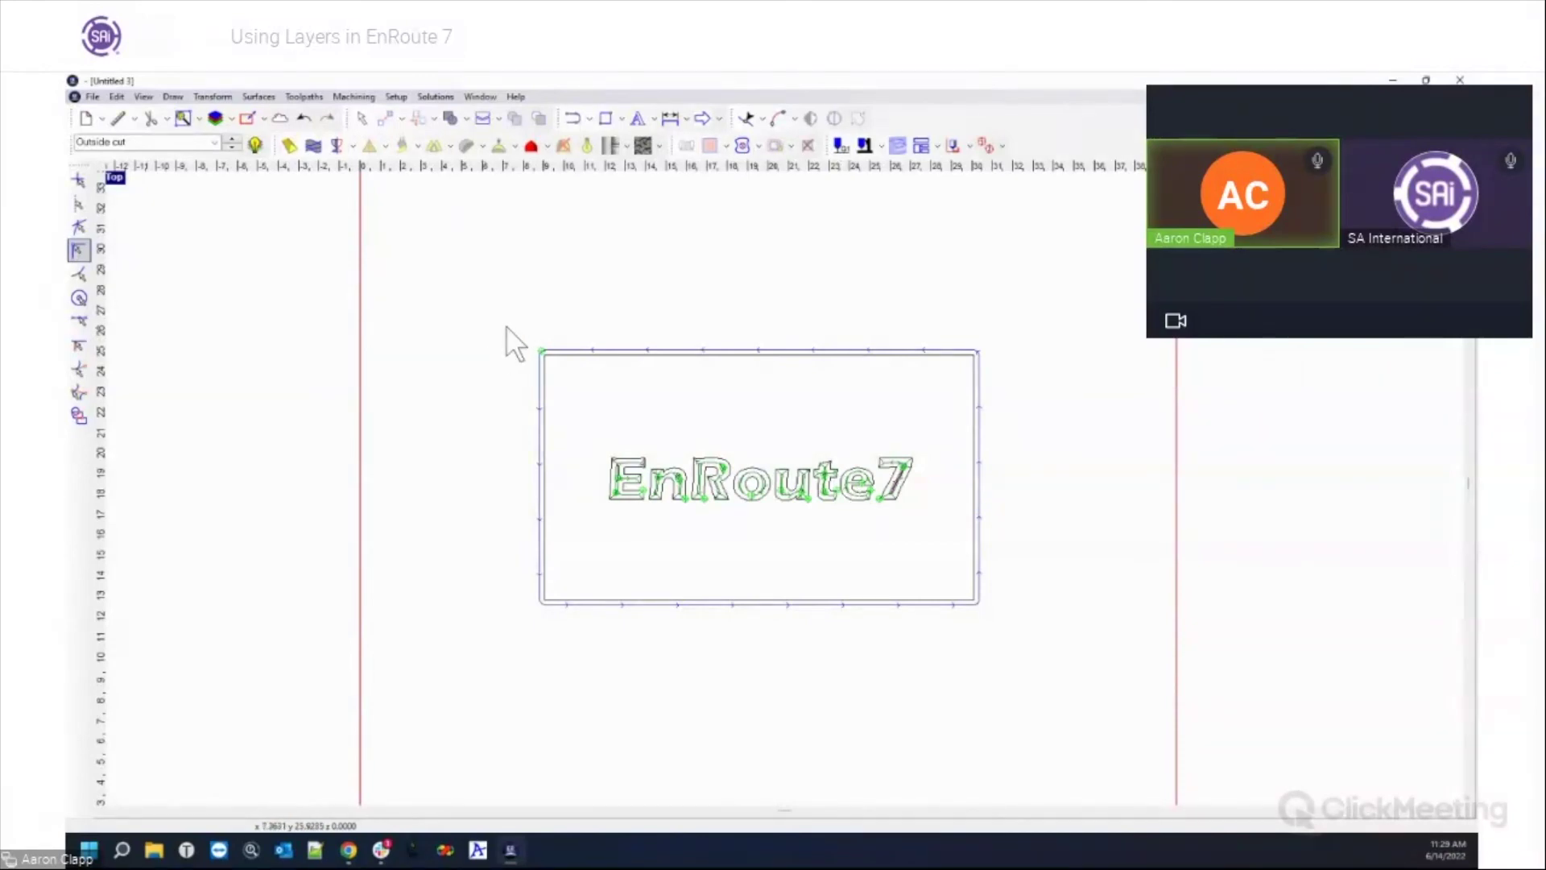
left_click_drag(502, 315, 539, 336)
left_click_drag(477, 307, 1104, 694)
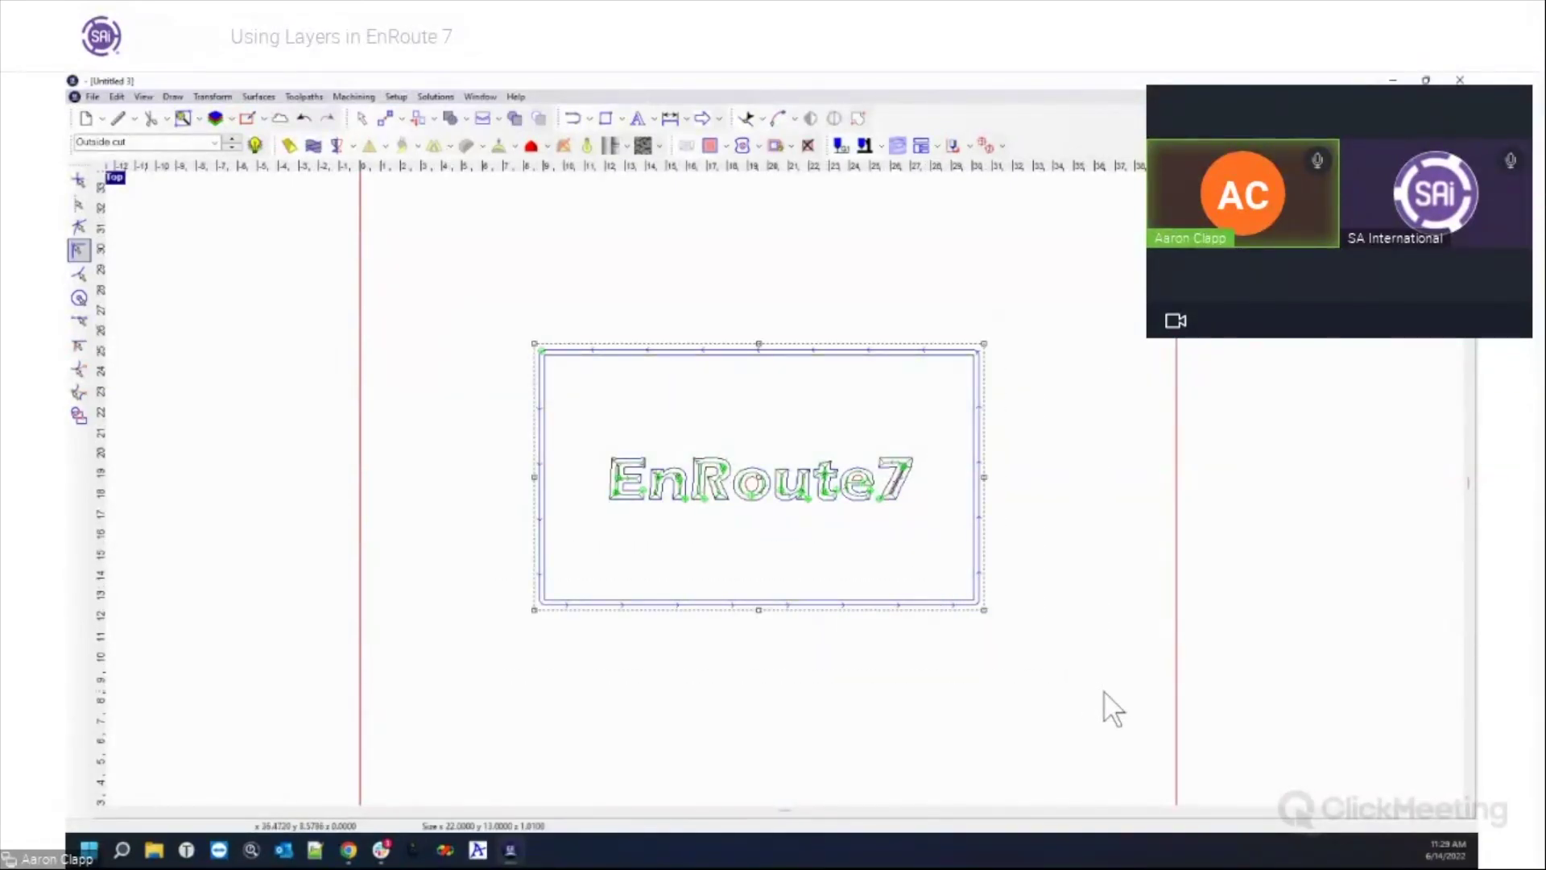
left_click(504, 335)
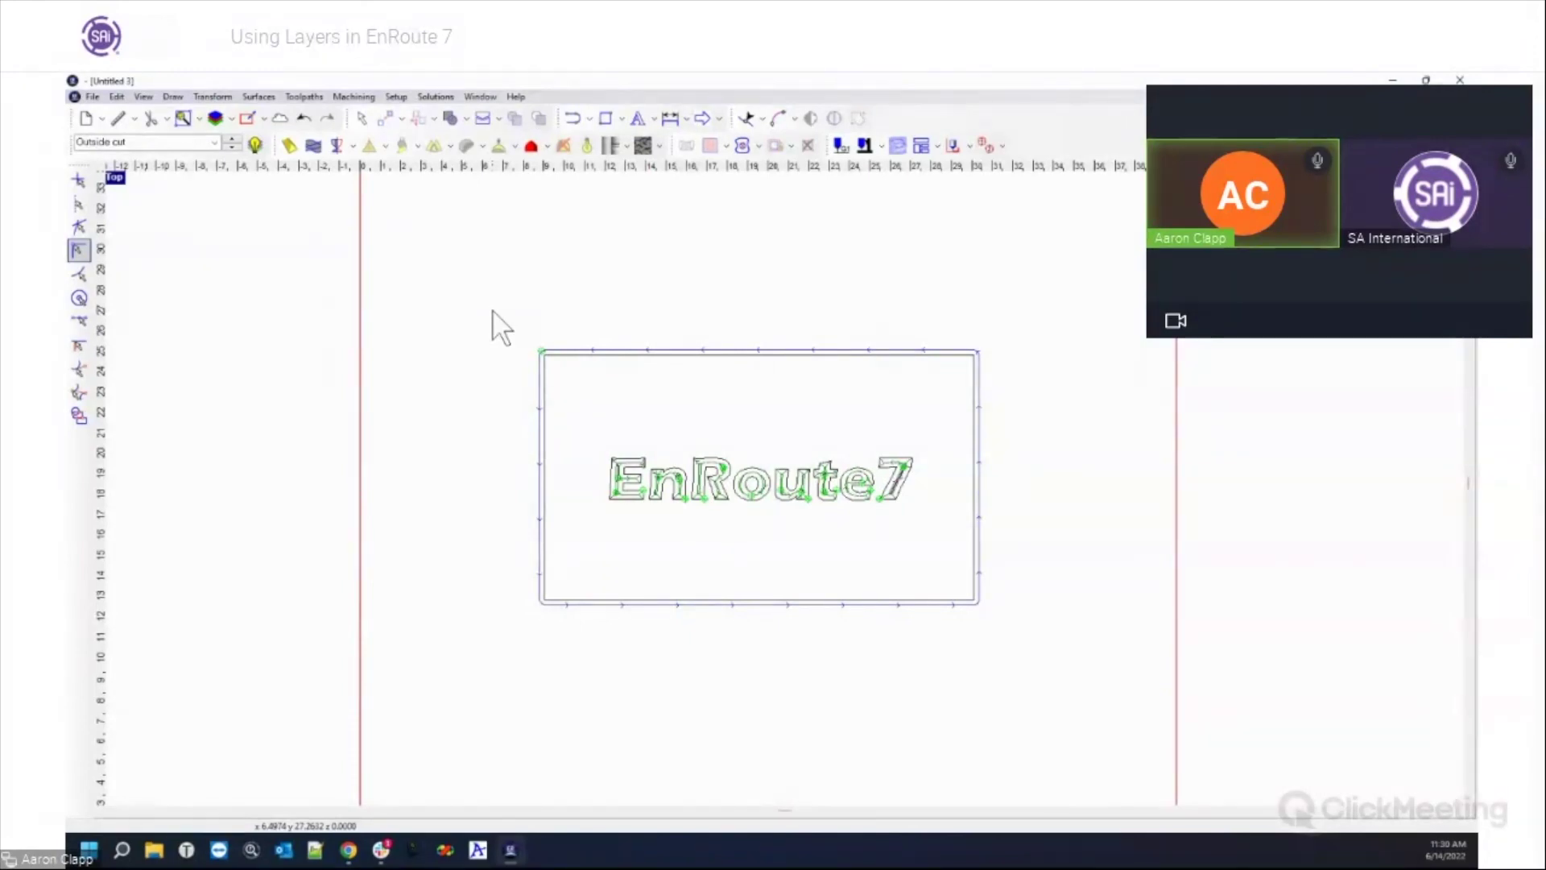
left_click_drag(477, 311, 1106, 665)
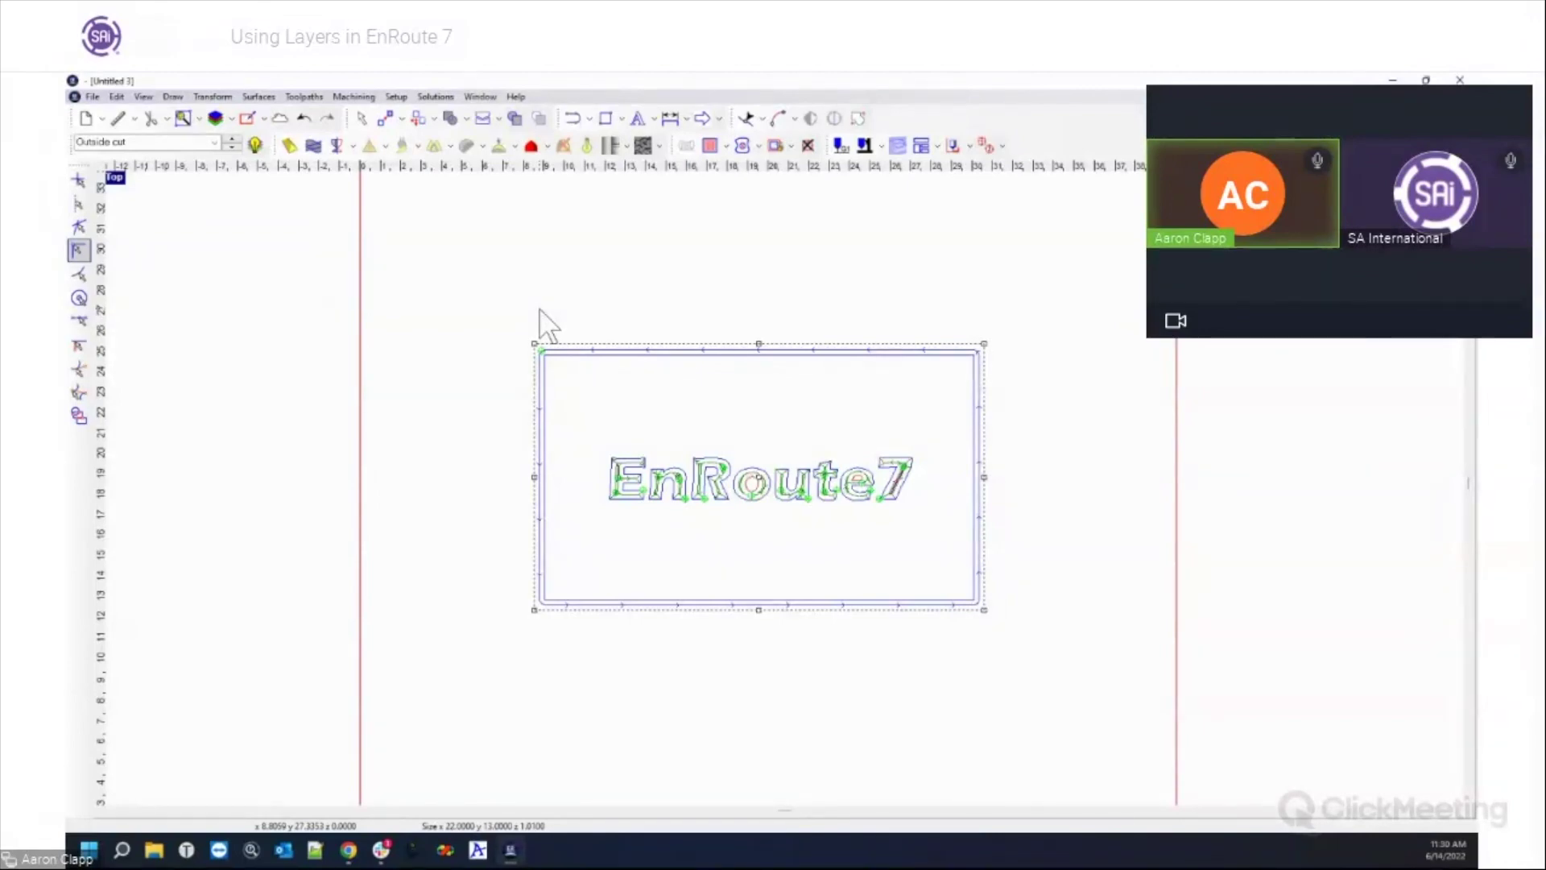
Step: Create a new drawing with a 40 x 40 x 1 inch plate and import the EnRoute file Demo file.rou from the Desktop
left_click(82, 120)
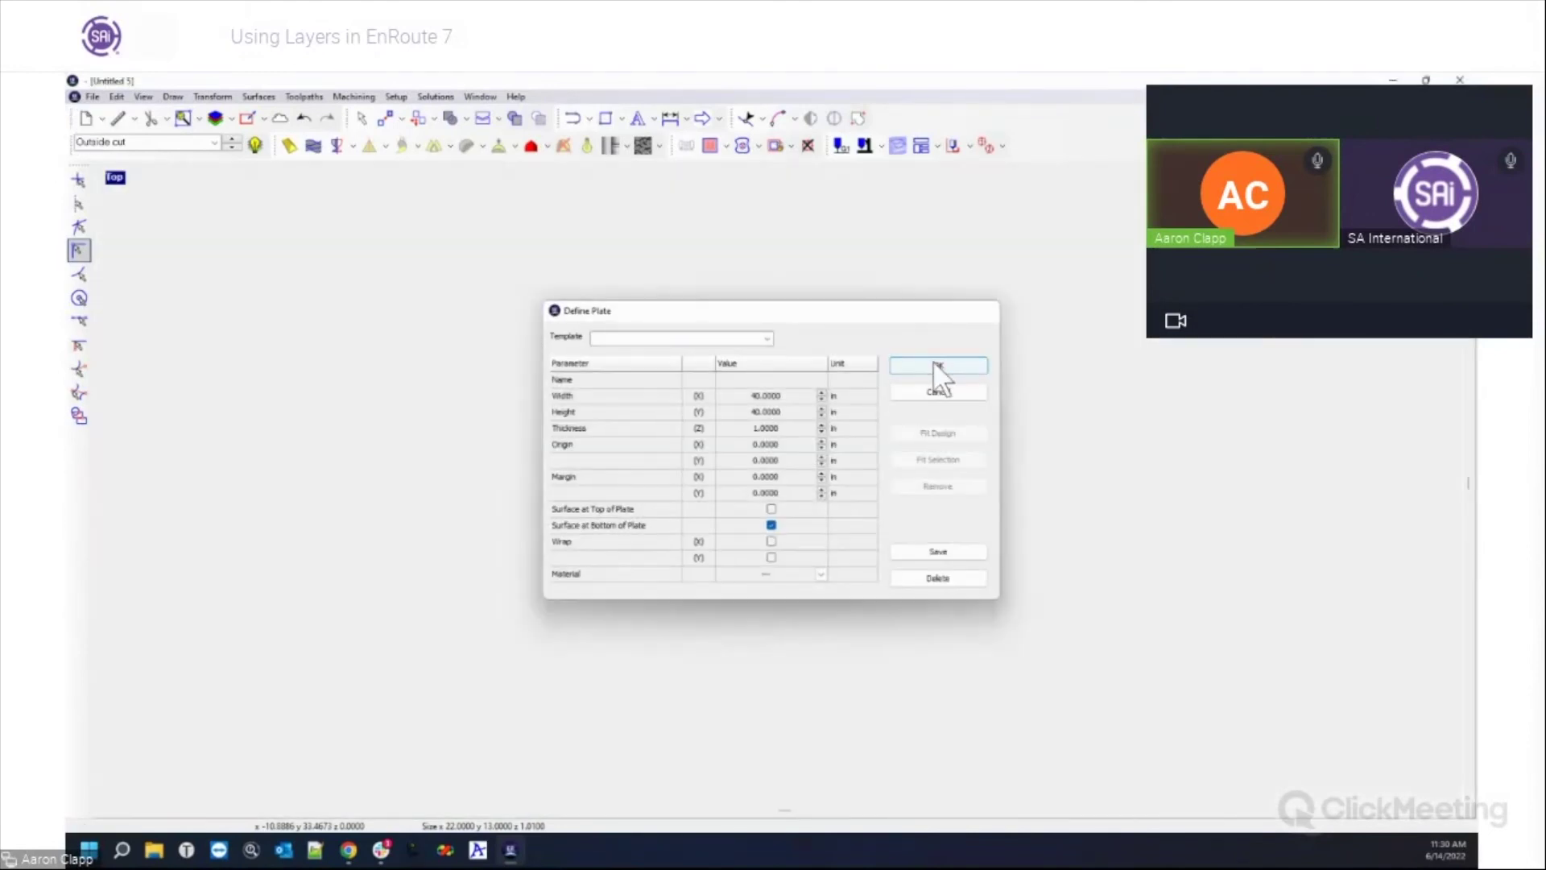
left_click(934, 360)
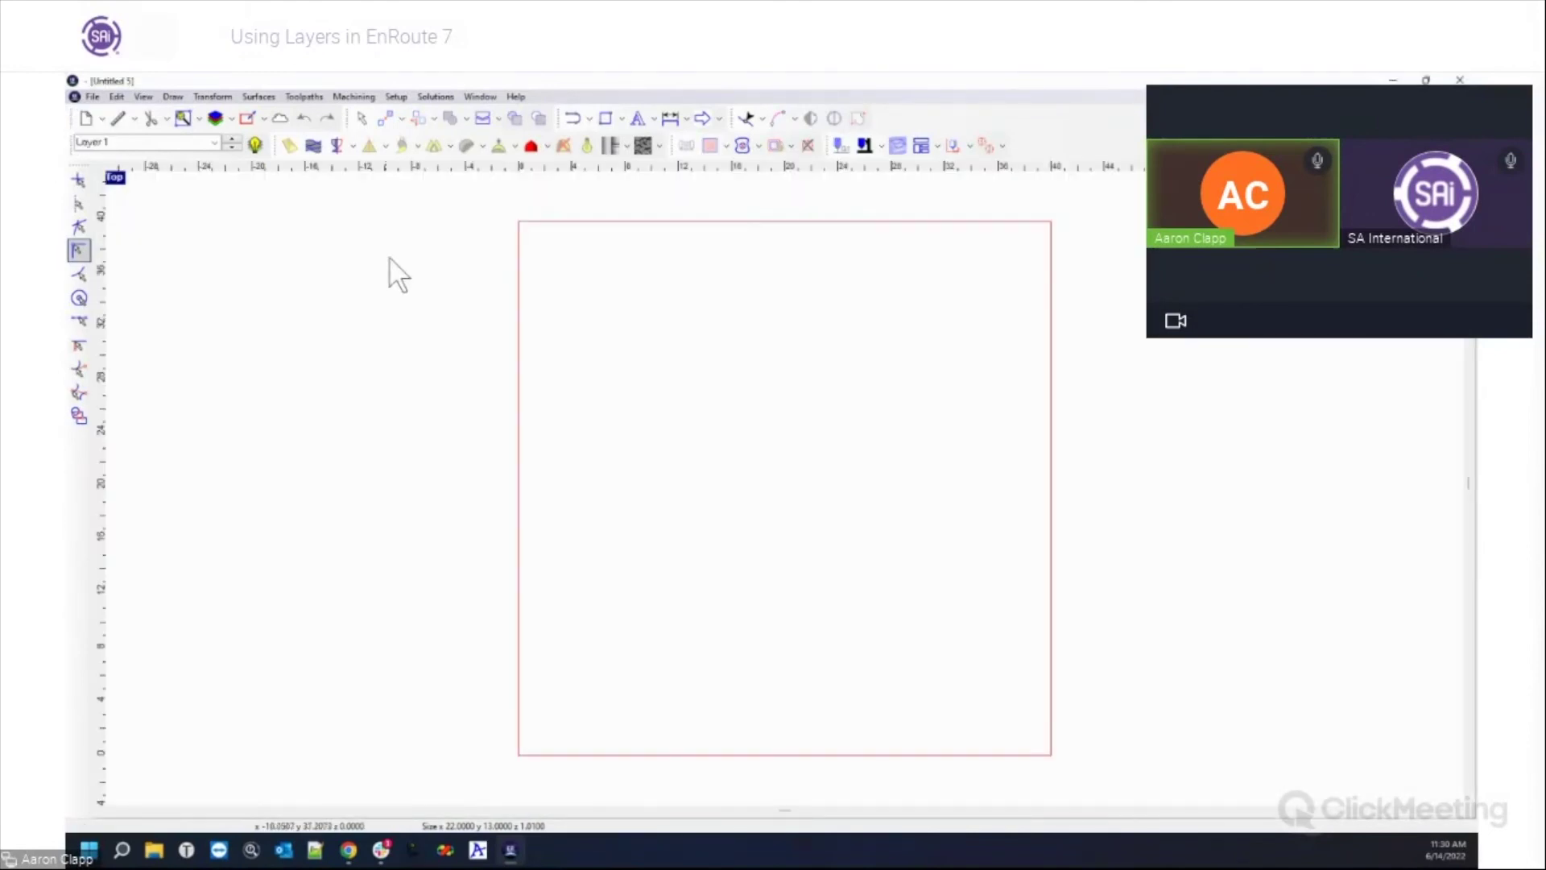
left_click(101, 118)
left_click(98, 165)
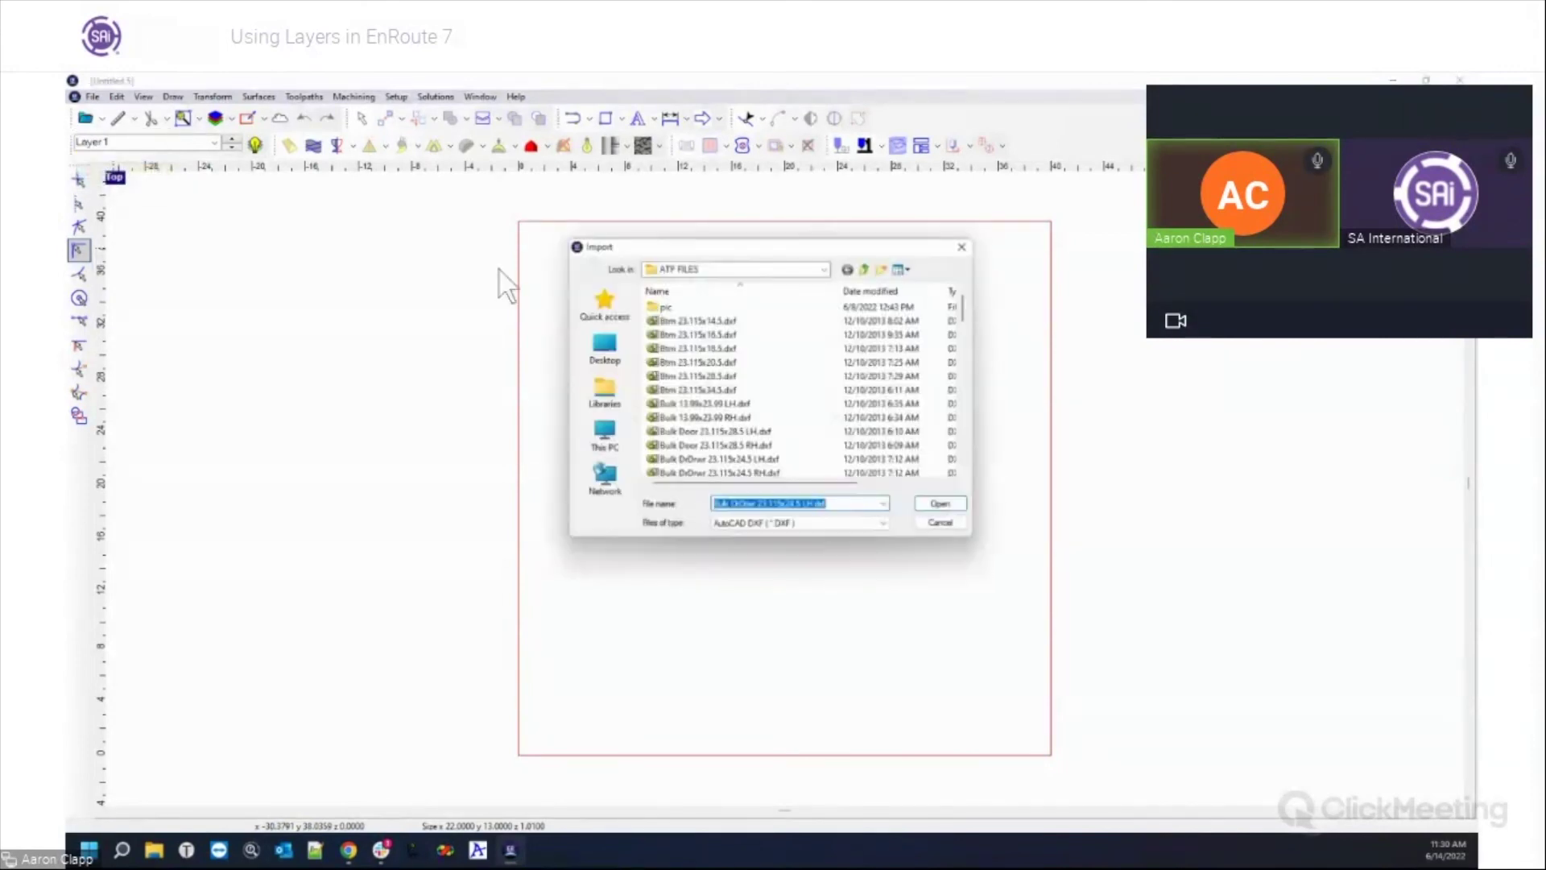
left_click(603, 348)
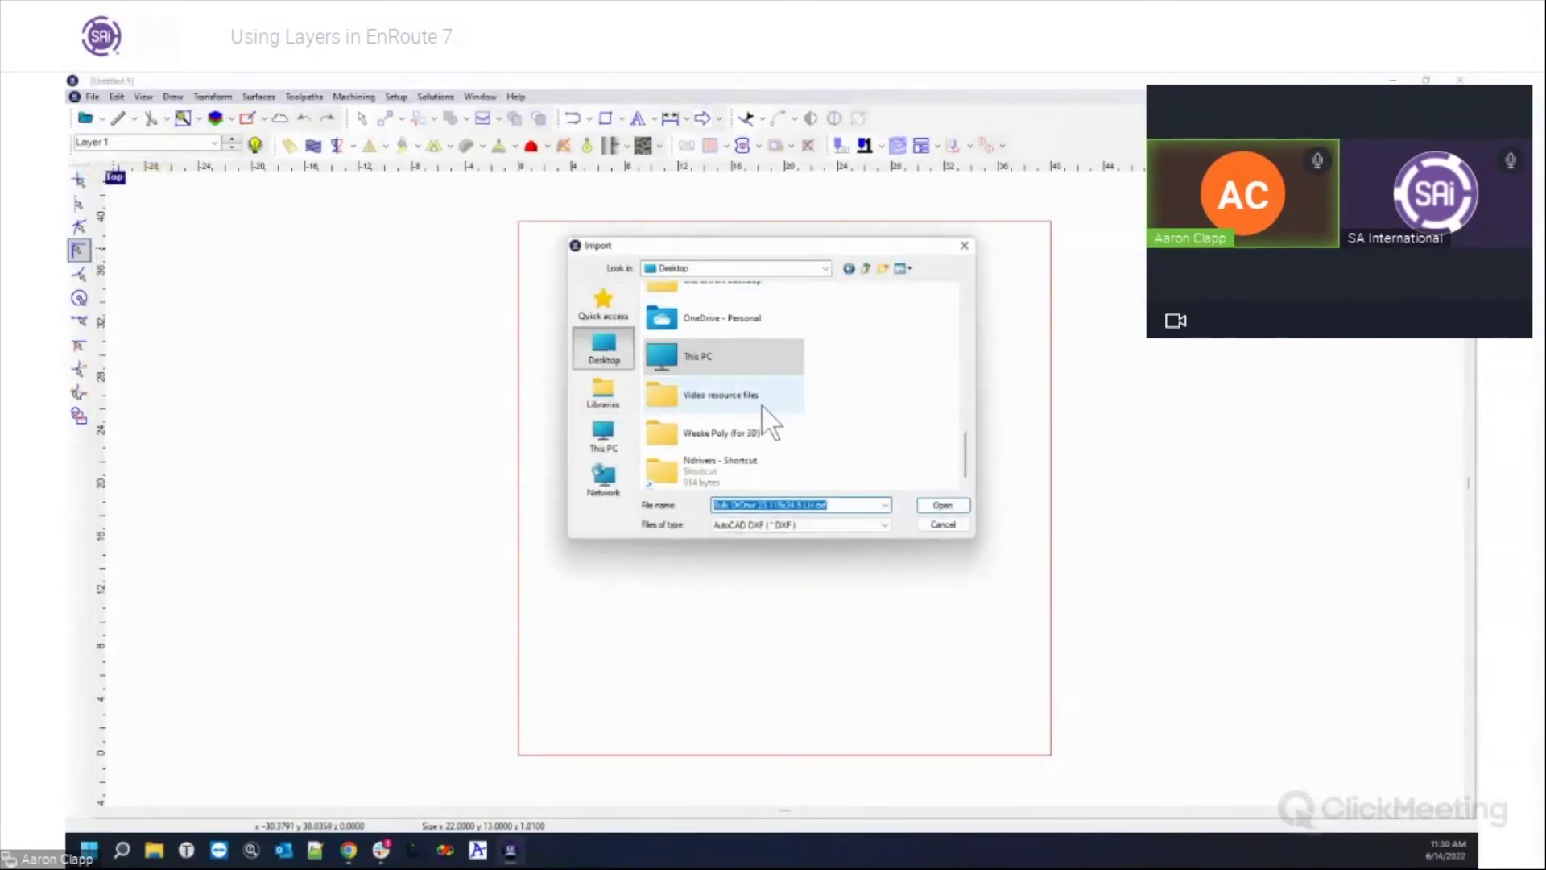
left_click(873, 525)
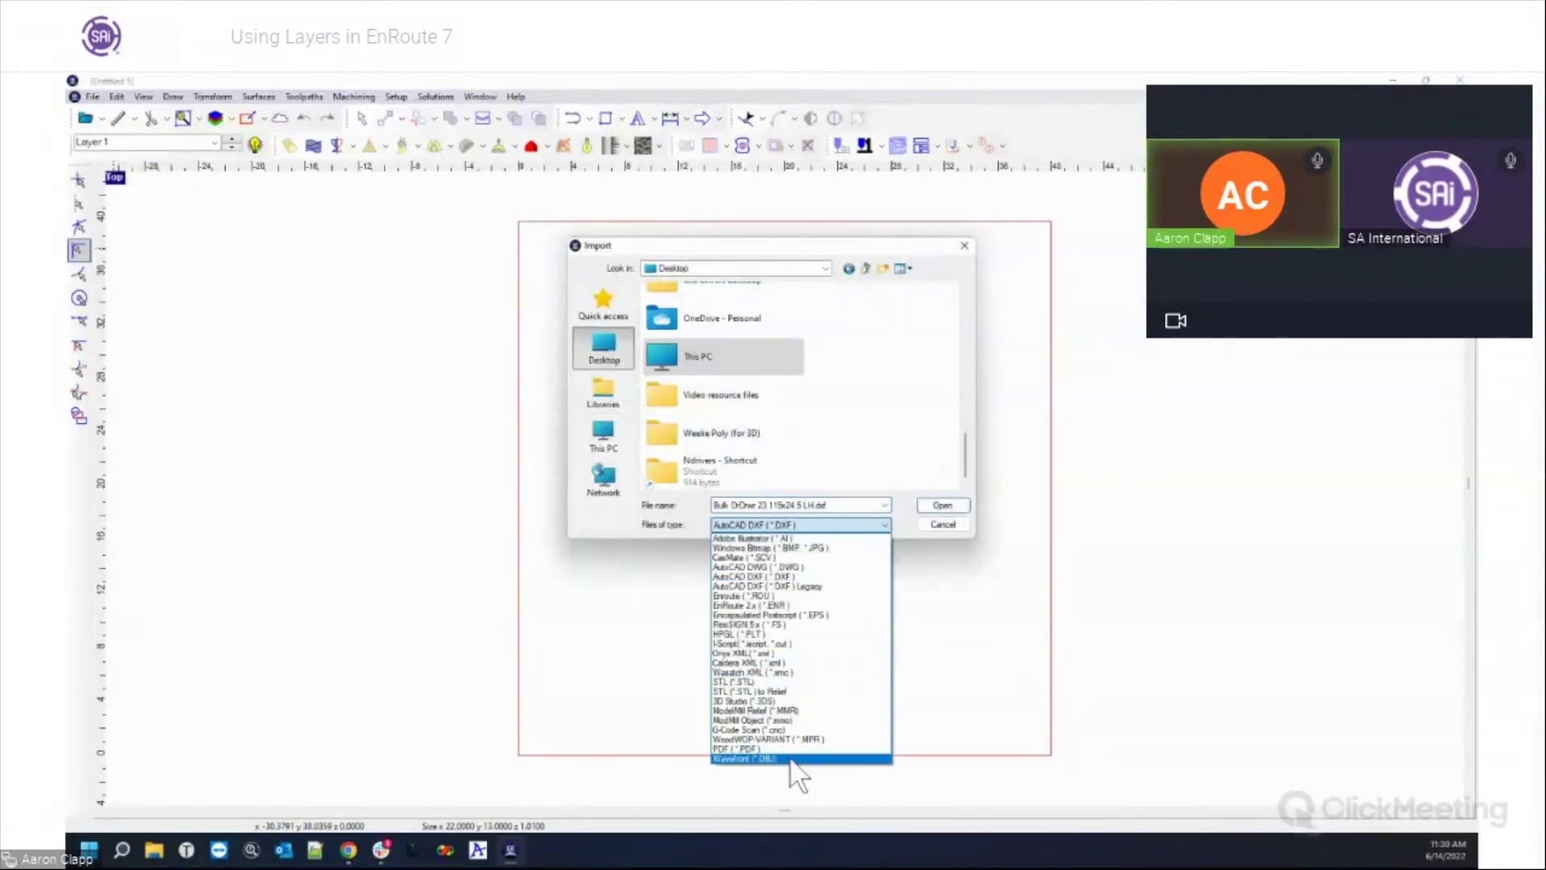
left_click(798, 596)
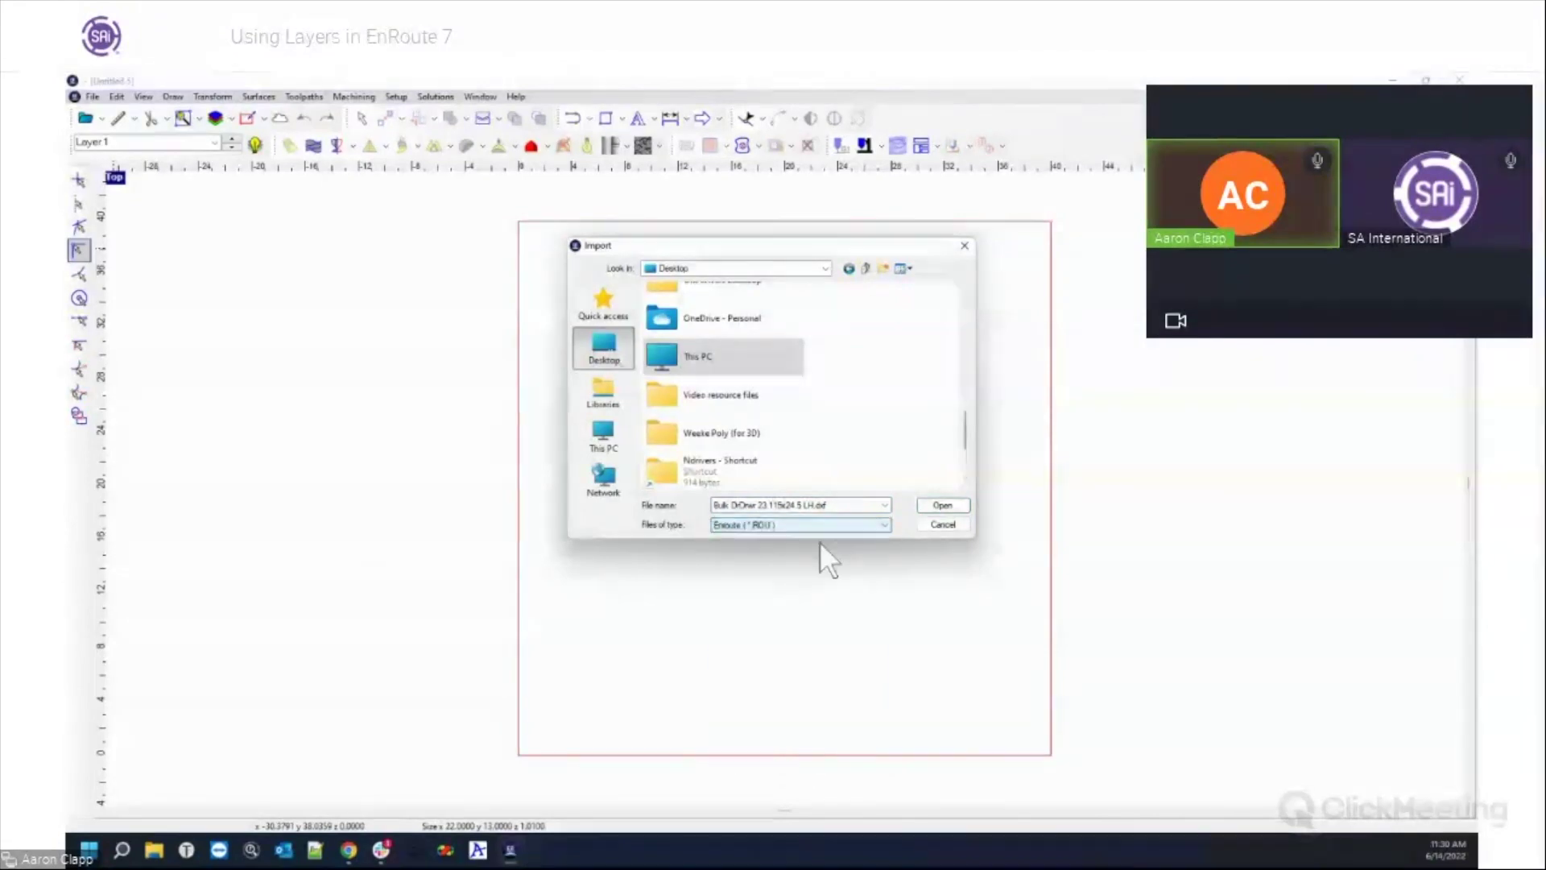
scroll(838, 449, "down", 2)
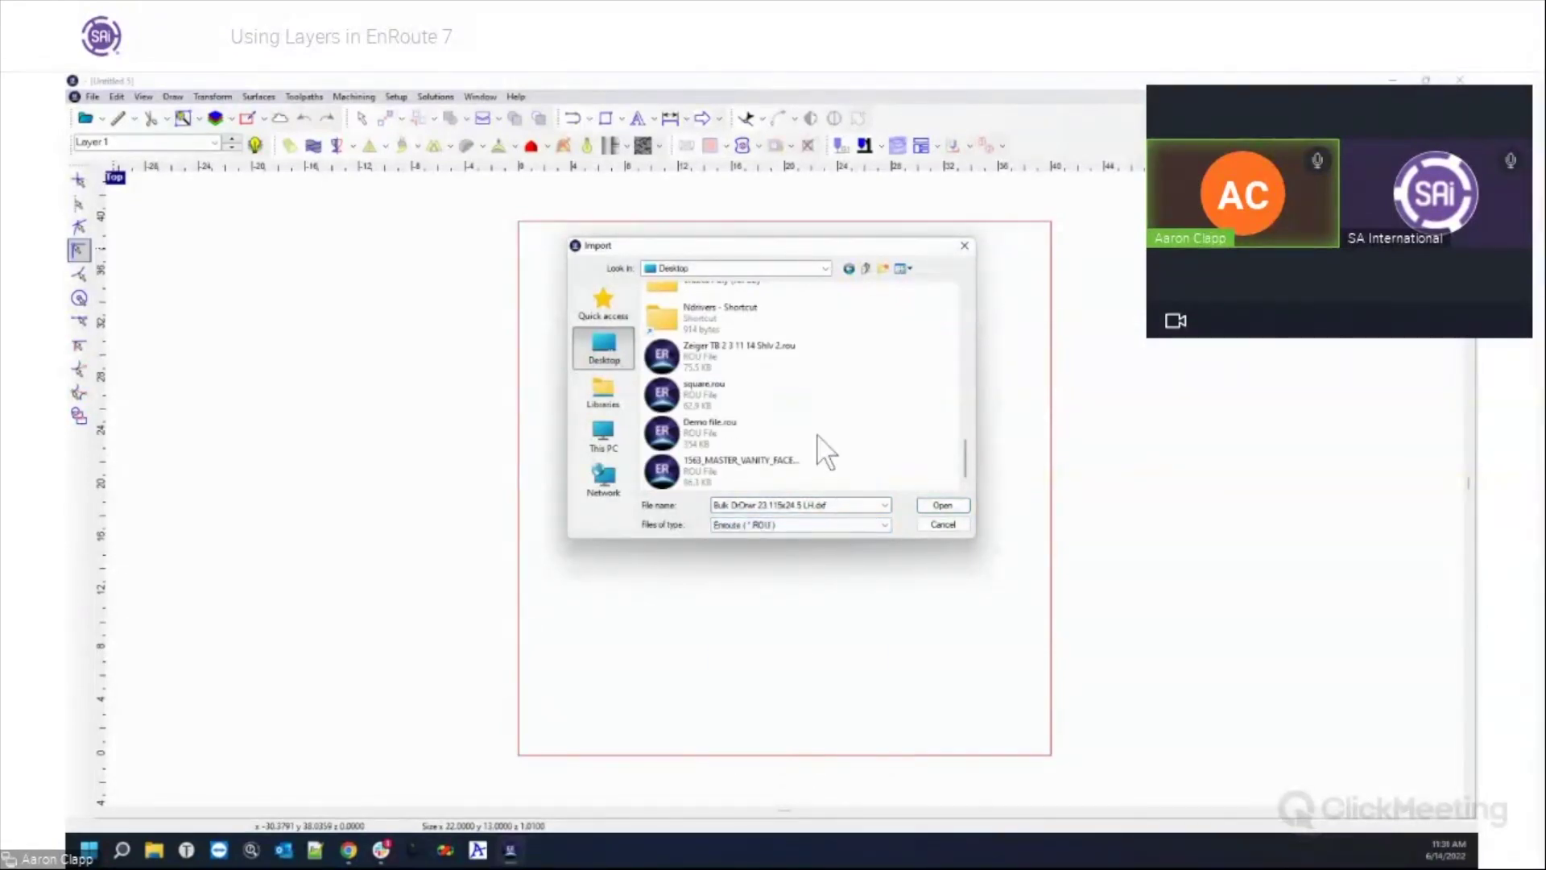
left_click(707, 429)
left_click(933, 504)
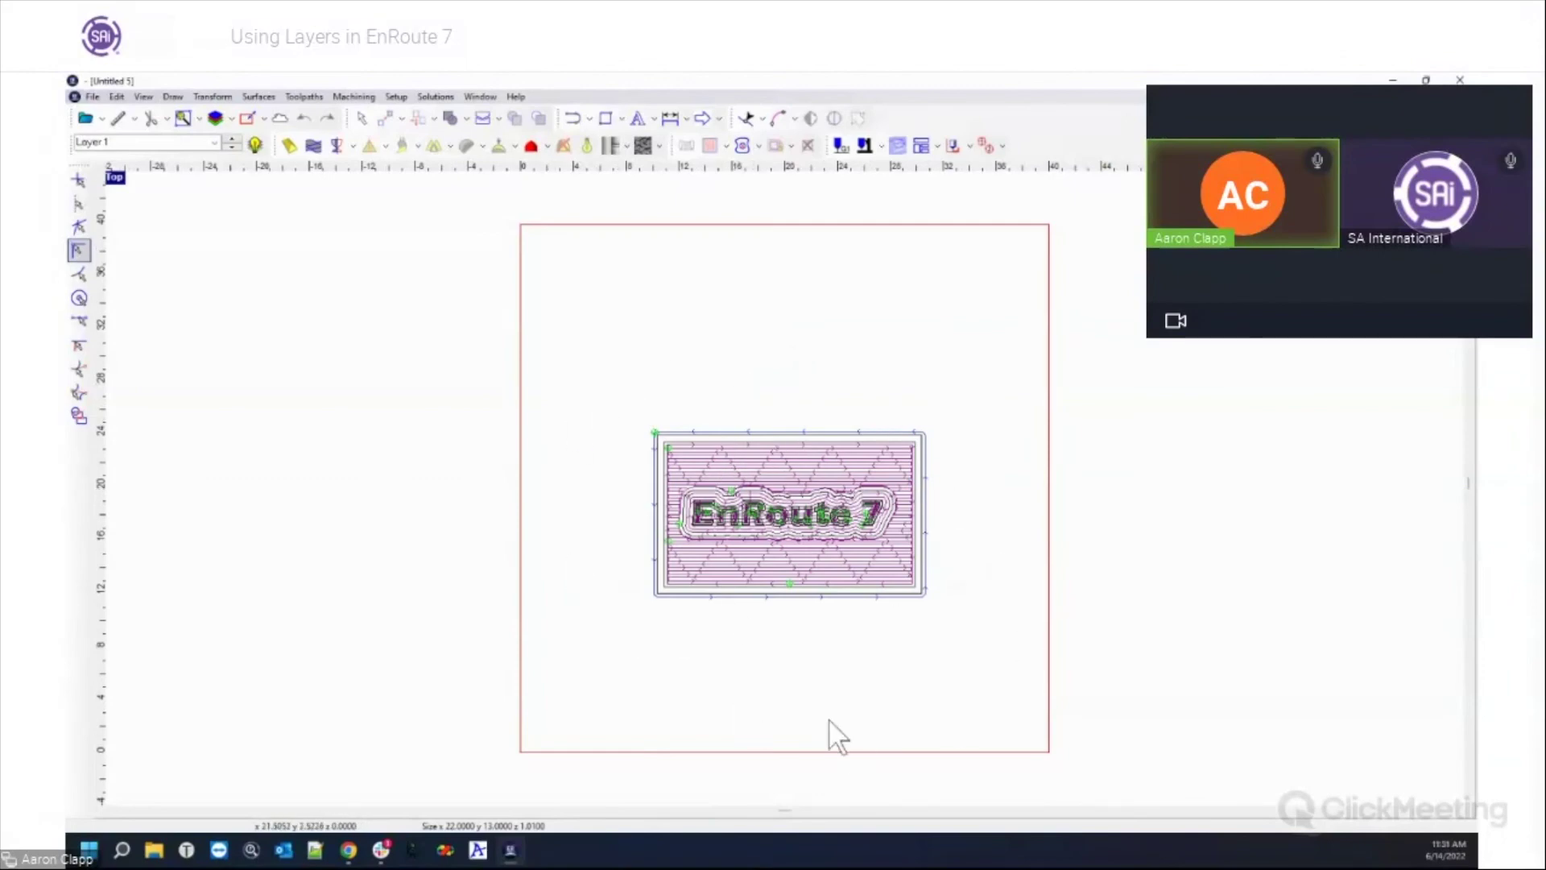
Step: Select the whole imported EnRoute 7 sign with its toolpaths and move it off the plate's left side
left_click(776, 455)
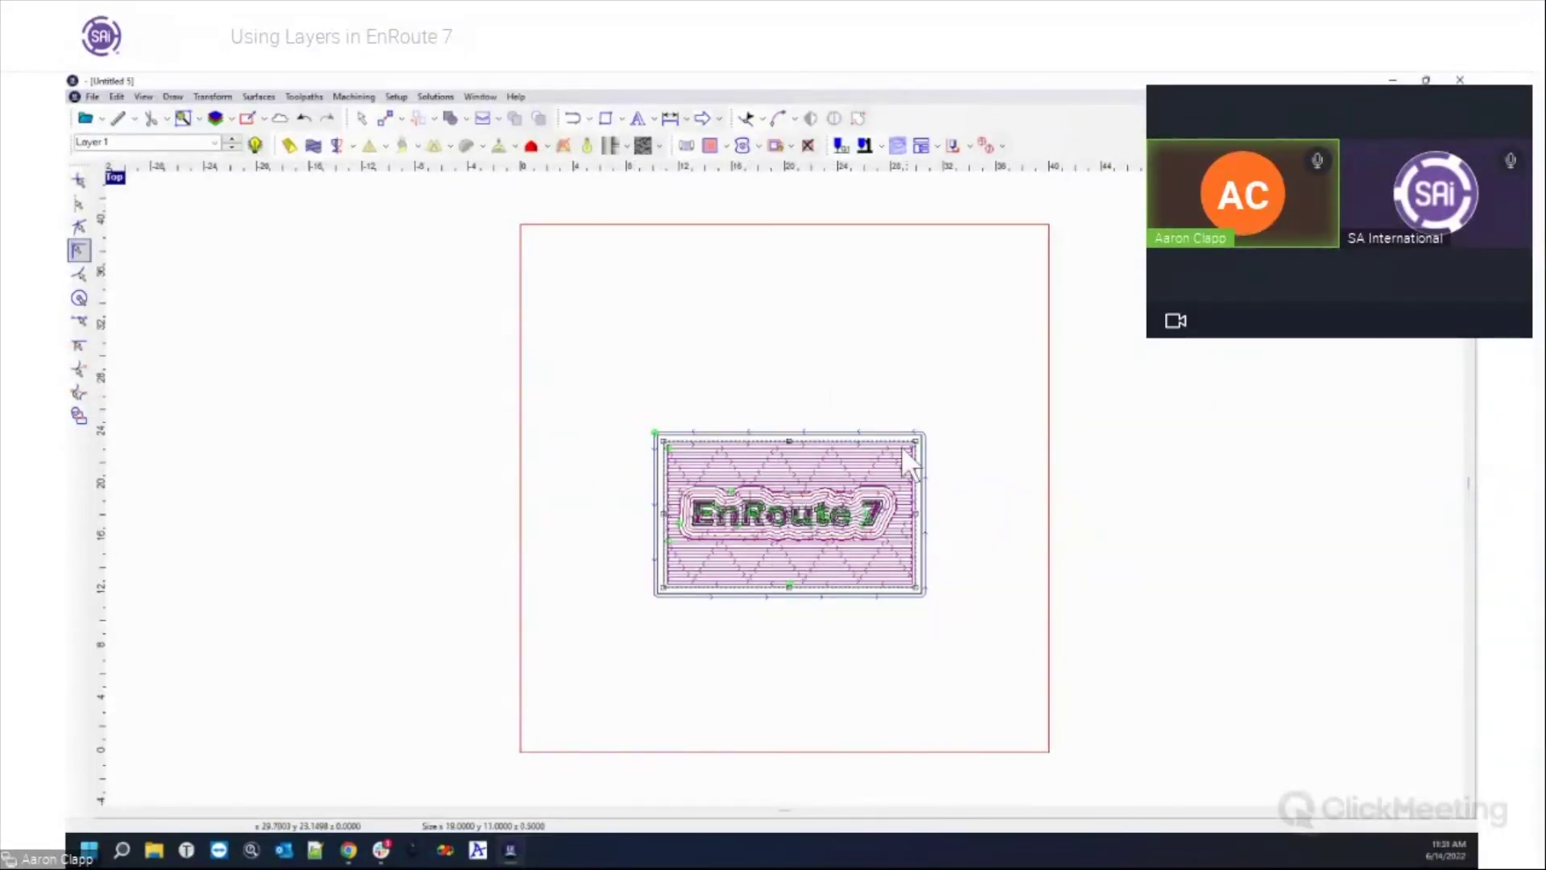
left_click_drag(616, 389, 970, 639)
left_click_drag(760, 510, 304, 379)
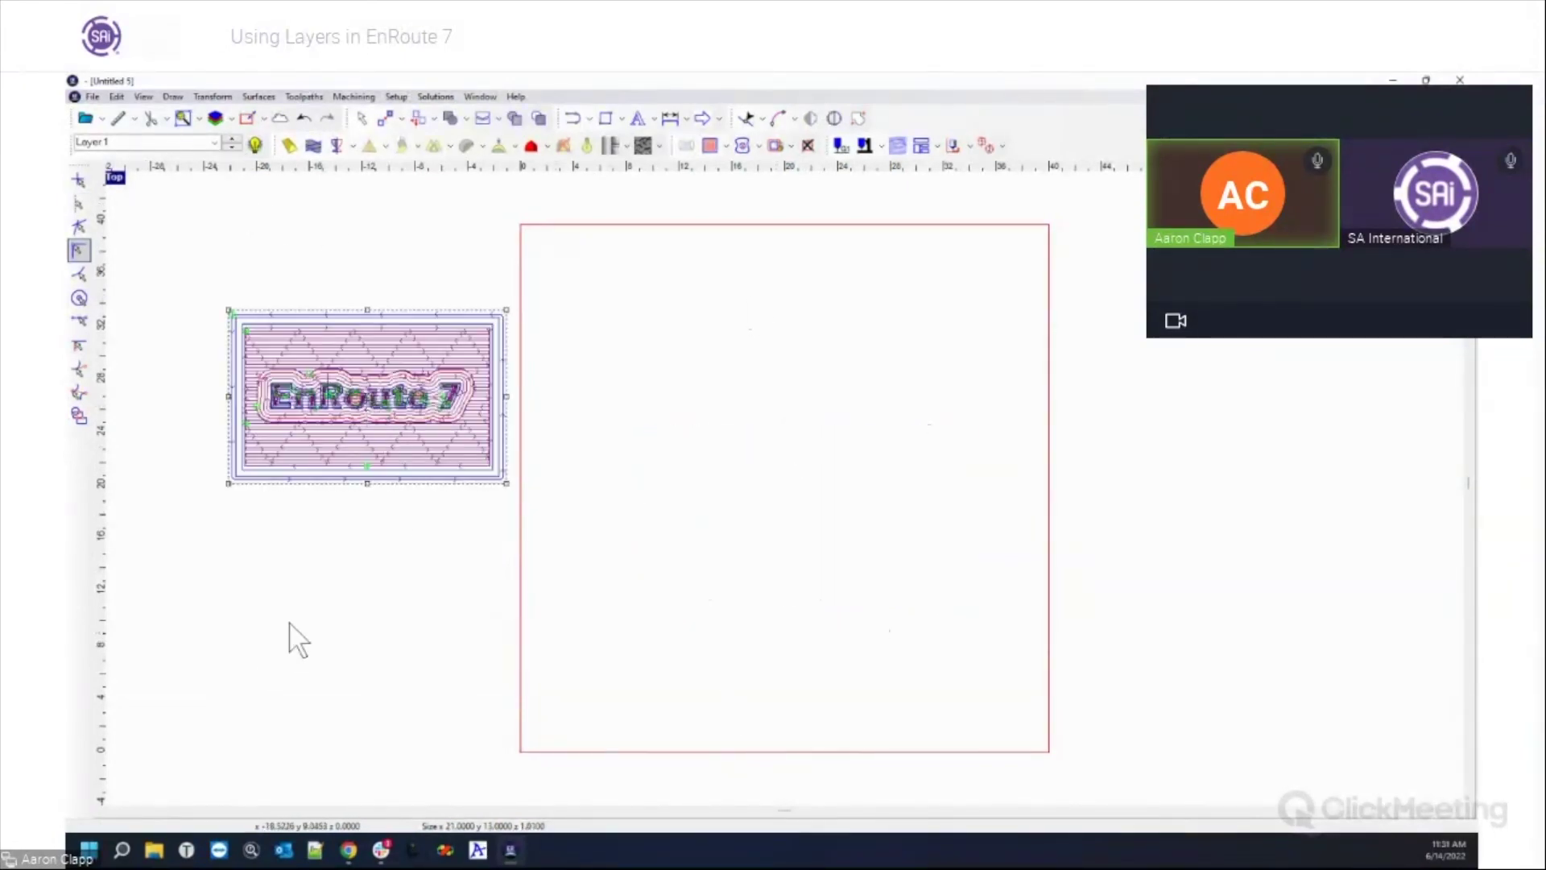
Step: Delete the imported EnRoute 7 sign and all its toolpaths beside the plate
scroll(478, 535, "down", 3)
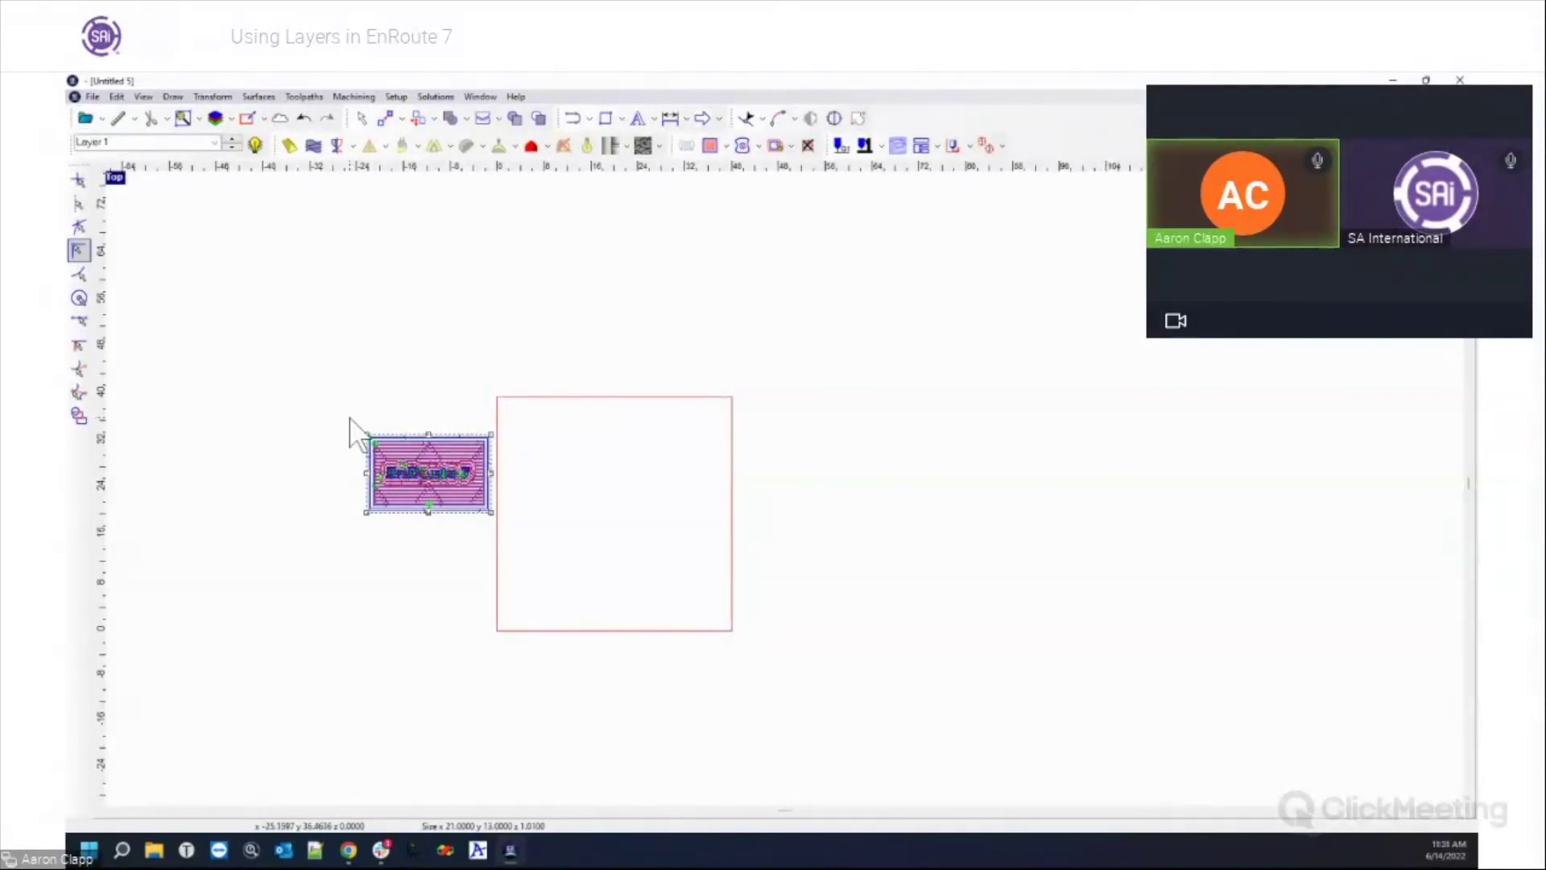
left_click_drag(333, 413, 544, 542)
key("Delete")
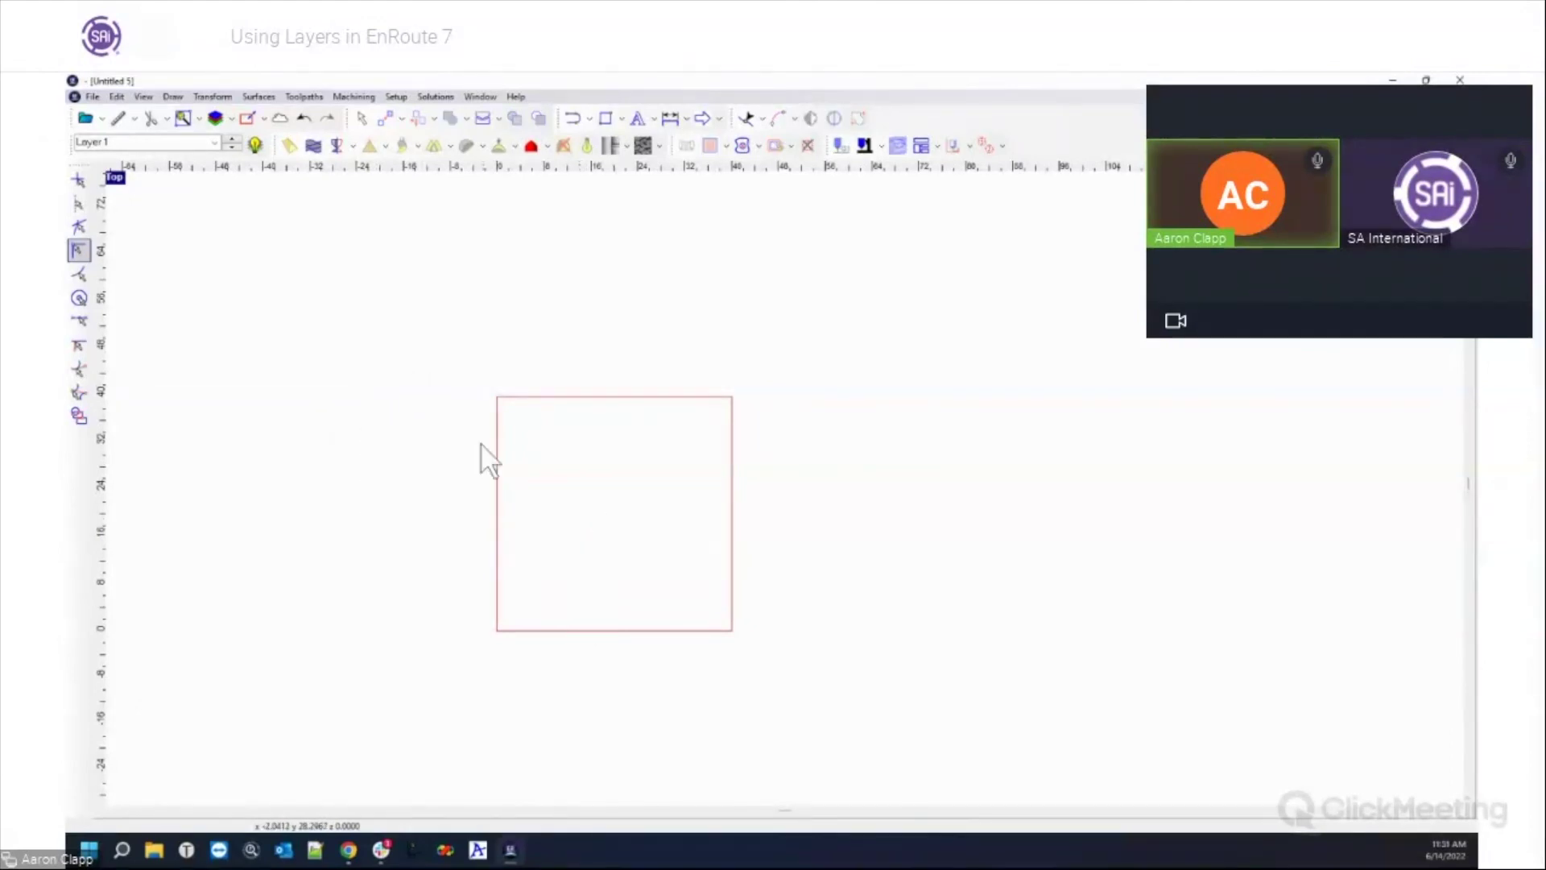
Step: Show all layers in the Untitled 3 drawing and copy the whole EnRoute 7 sign with its toolpaths
left_click(480, 96)
left_click(504, 212)
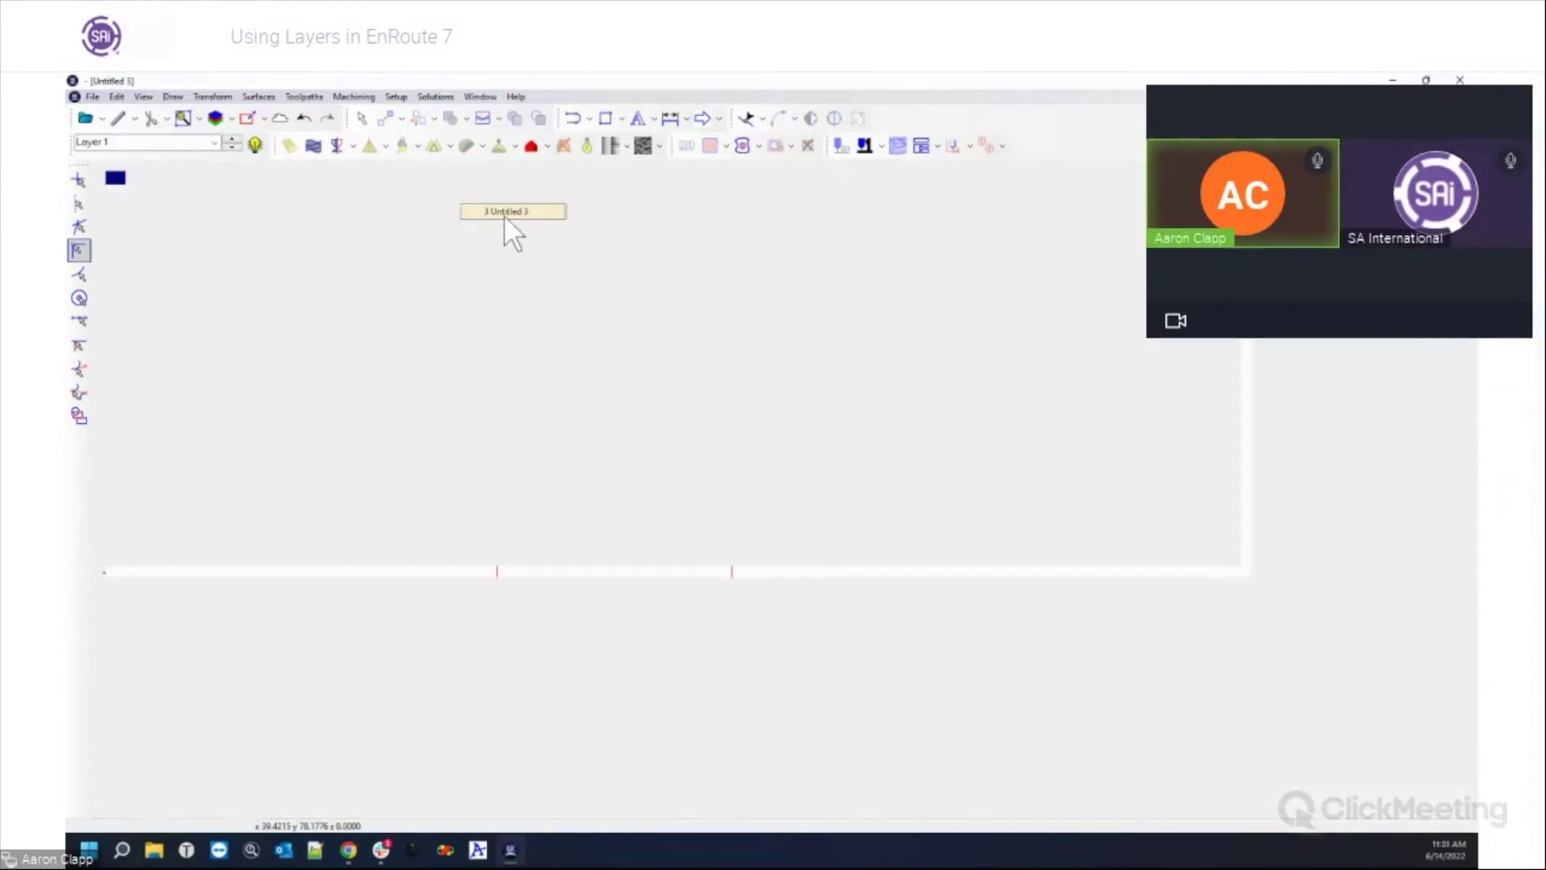
left_click(255, 145)
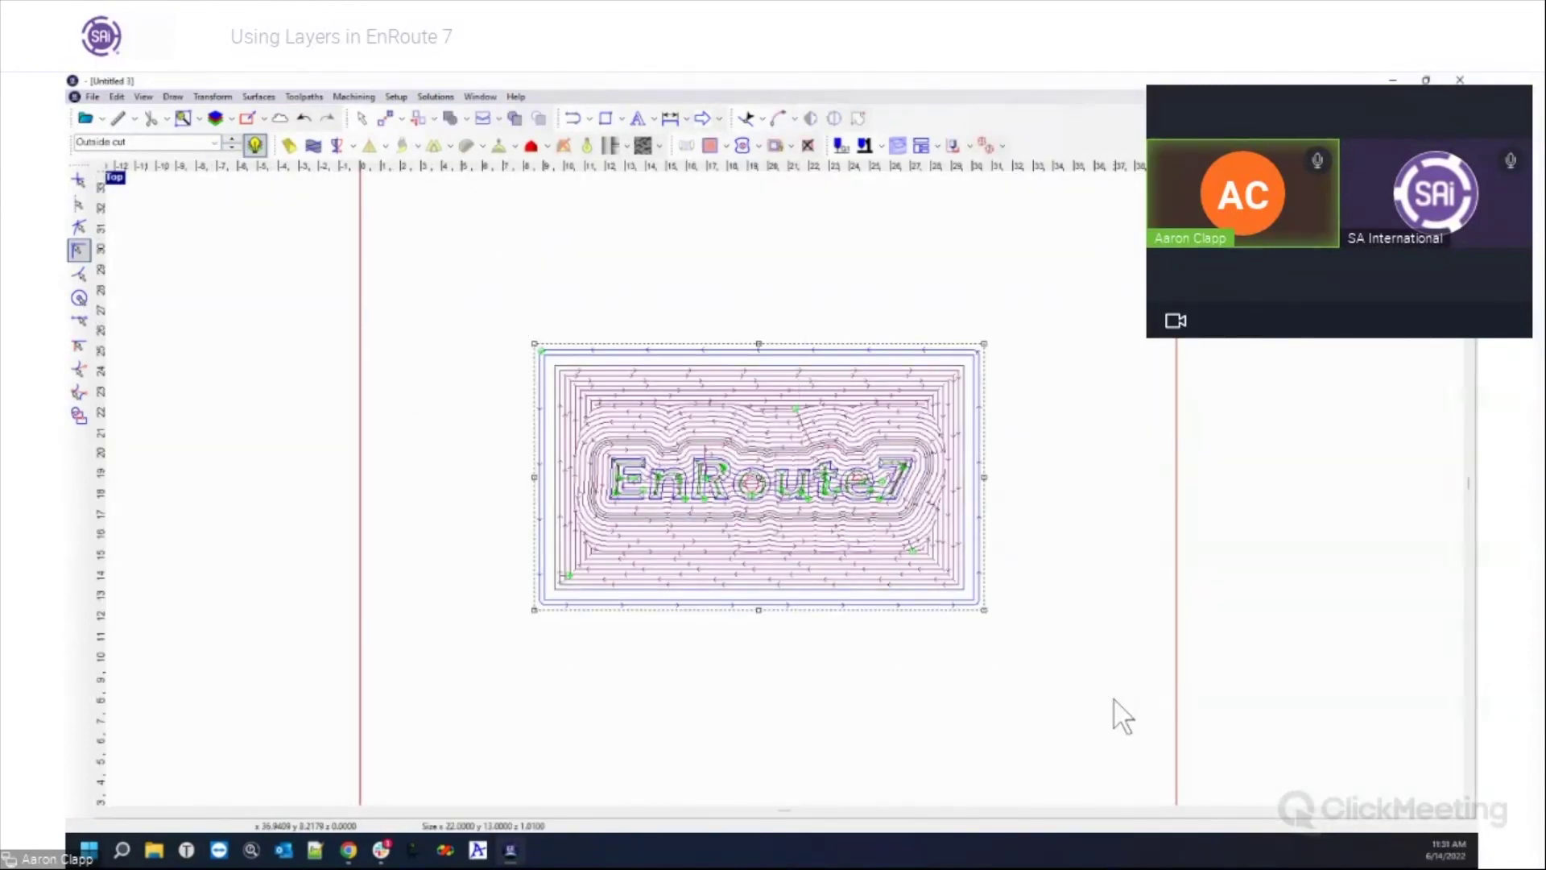
Step: Paste the copied EnRoute 7 sign into the Untitled 5 drawing and move it off the plate's left side
left_click(469, 97)
left_click(483, 244)
right_click(270, 320)
left_click(355, 520)
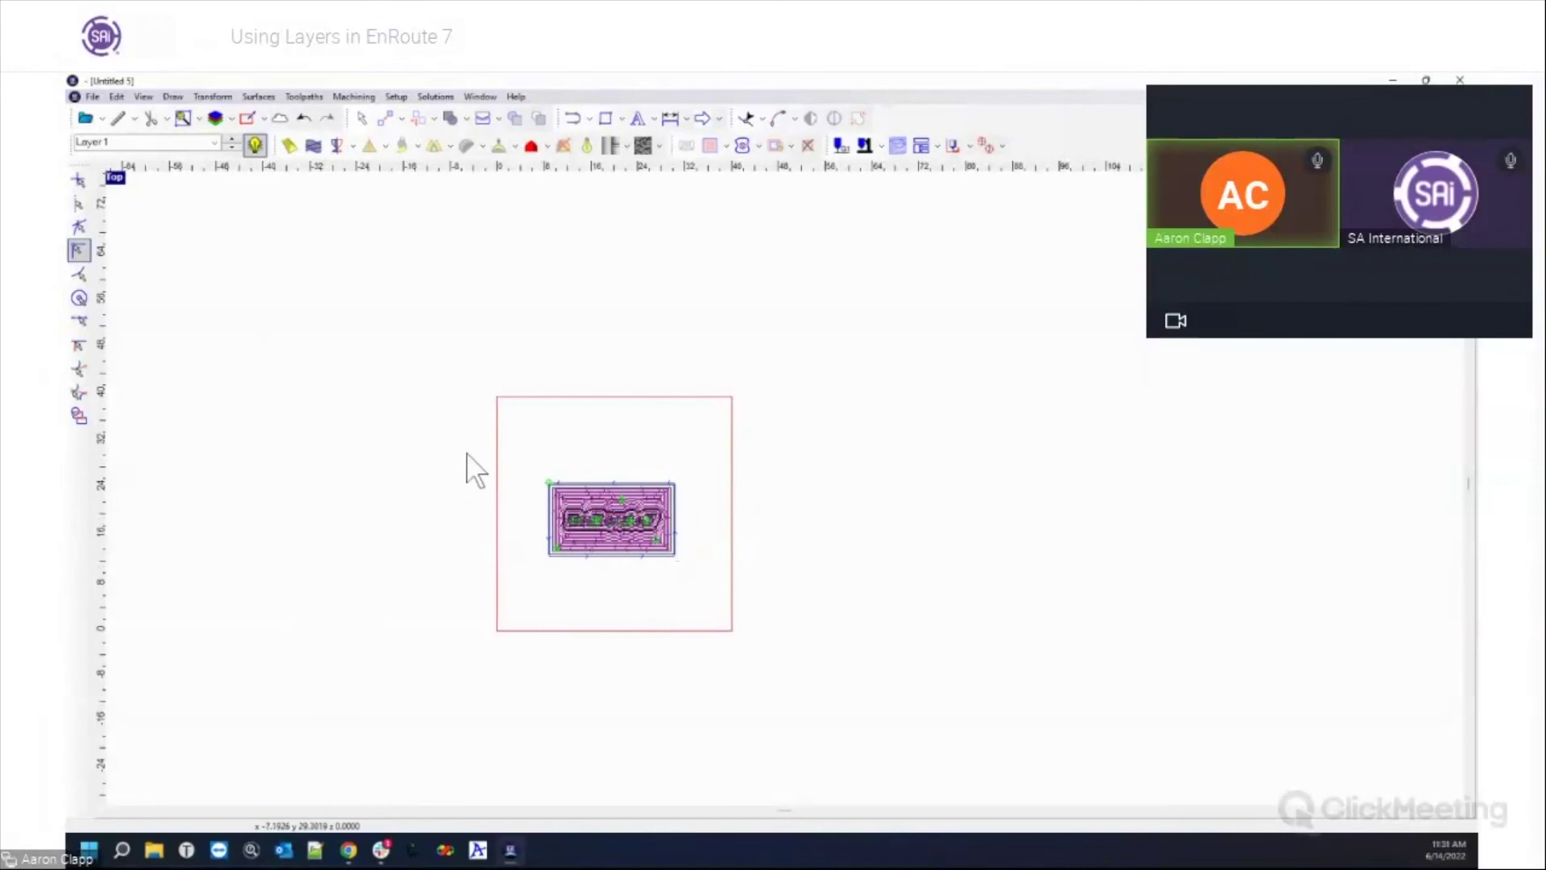
left_click_drag(621, 535, 441, 515)
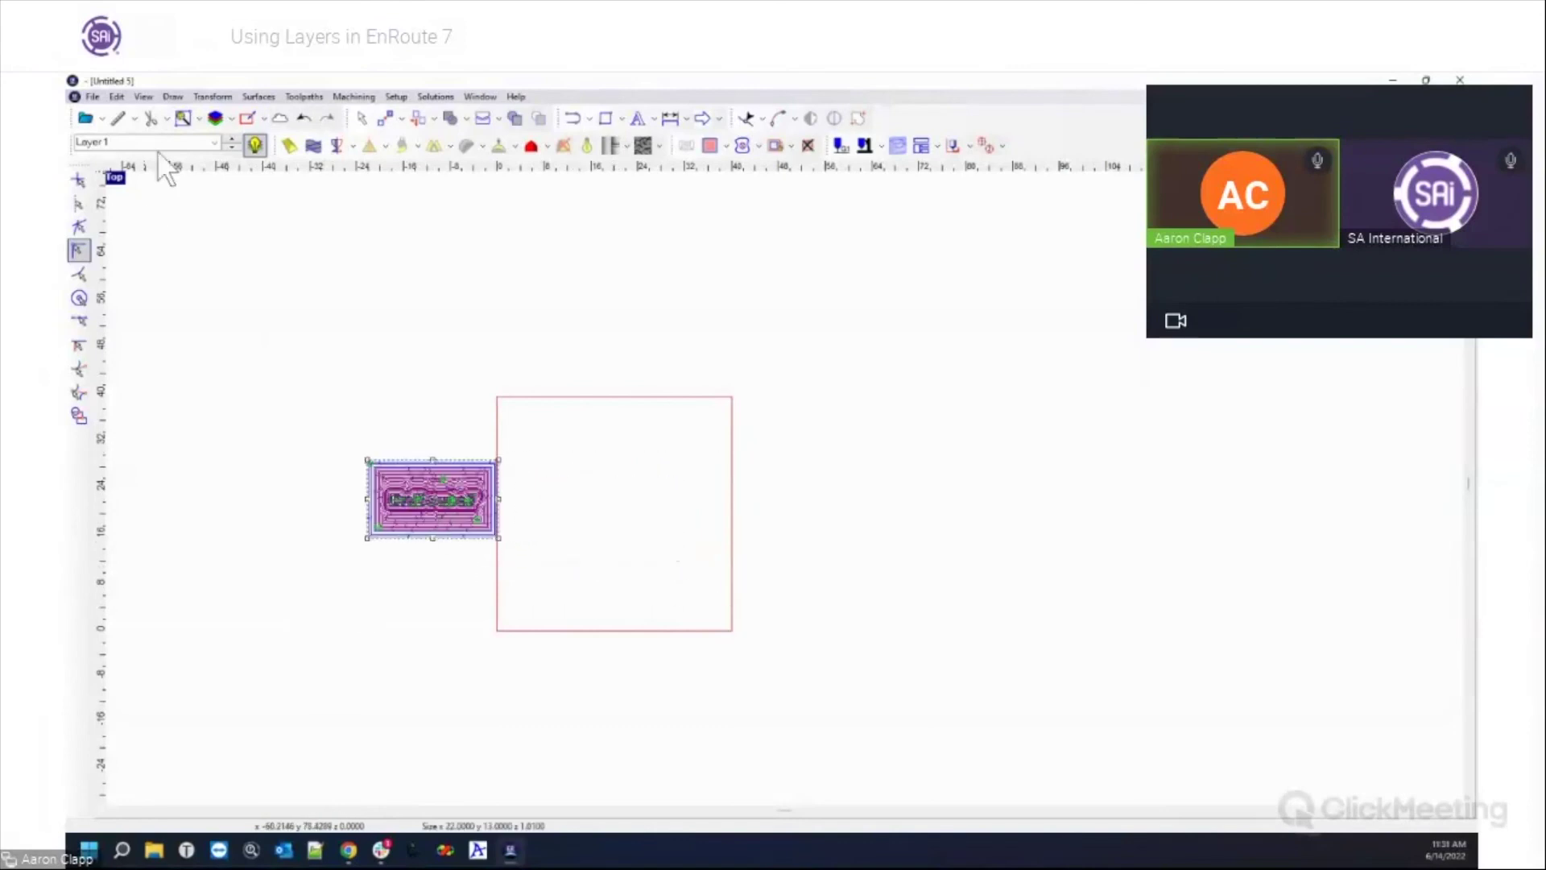
Step: Check the pasted sign's layers by isolating Outside cut, Fill cut down and Center platform cut in turn, and show all layers again
left_click(214, 143)
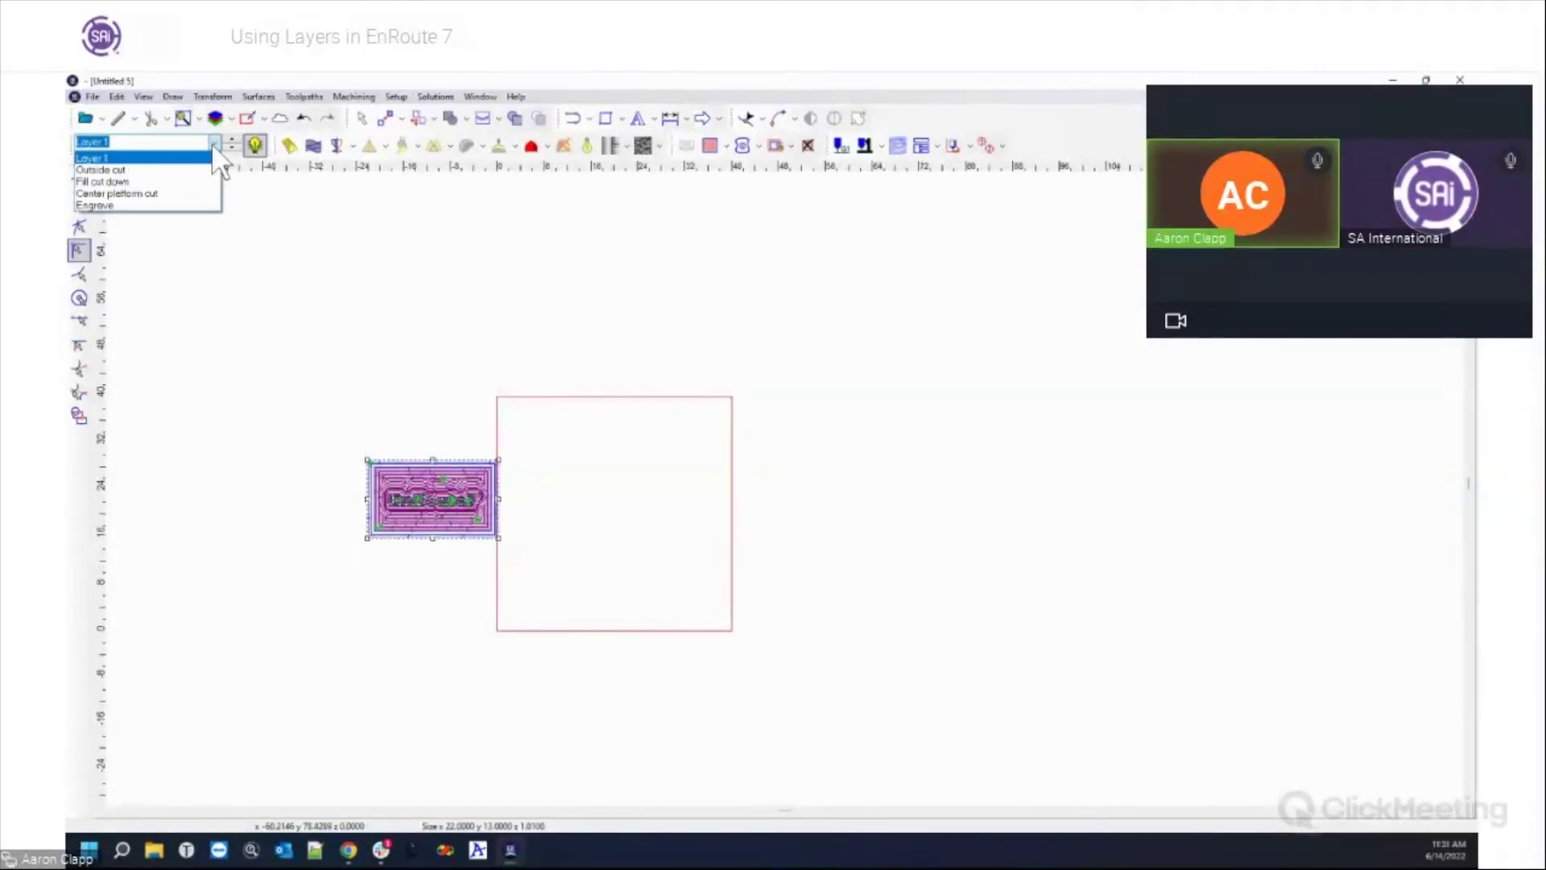
left_click(201, 171)
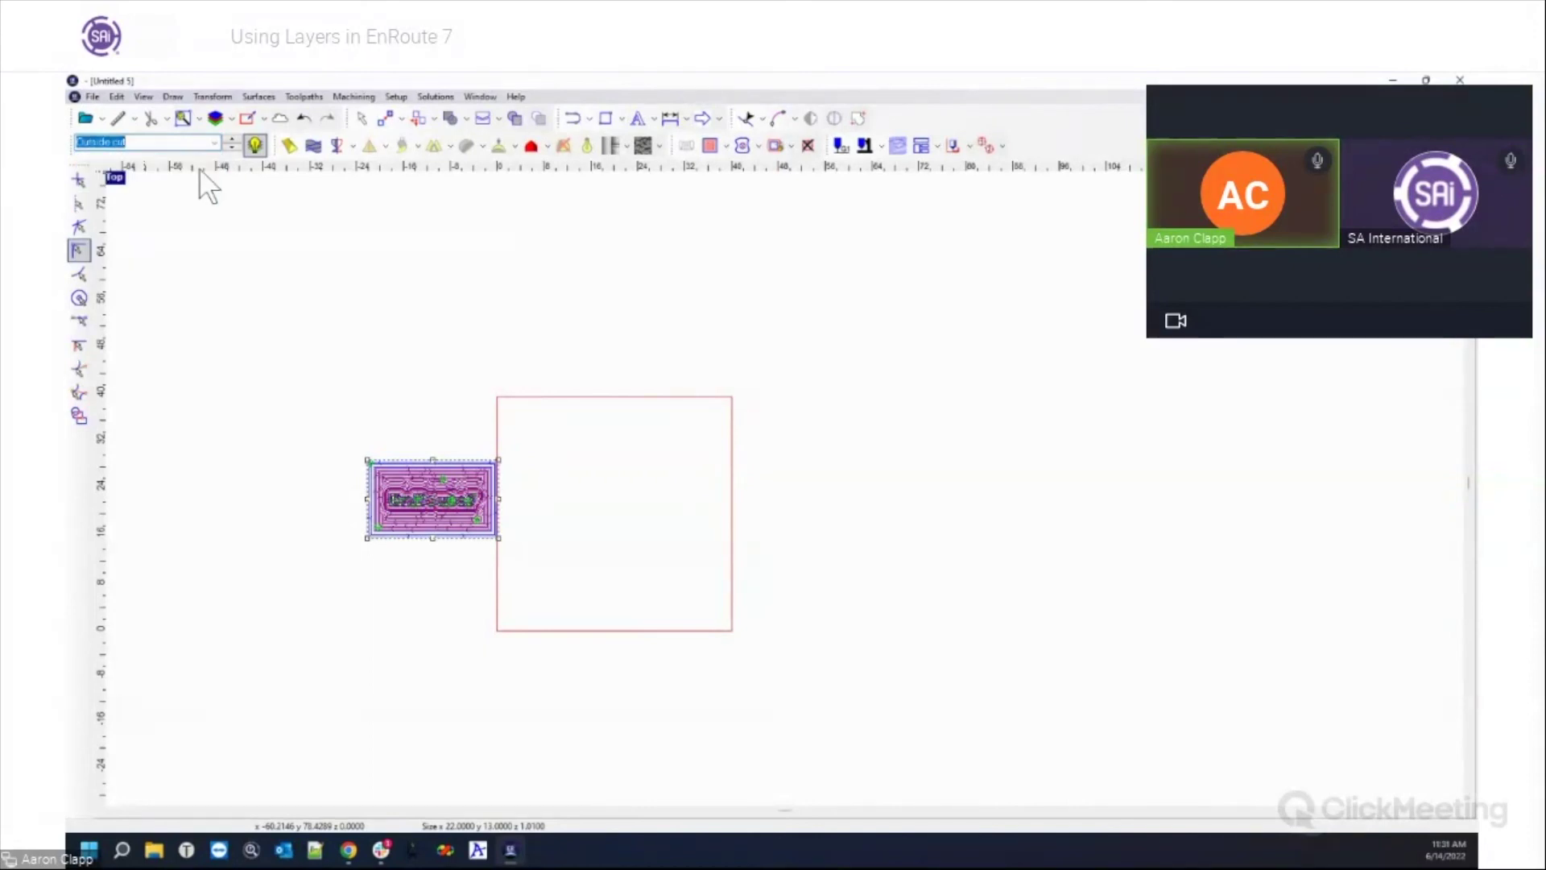
left_click(255, 145)
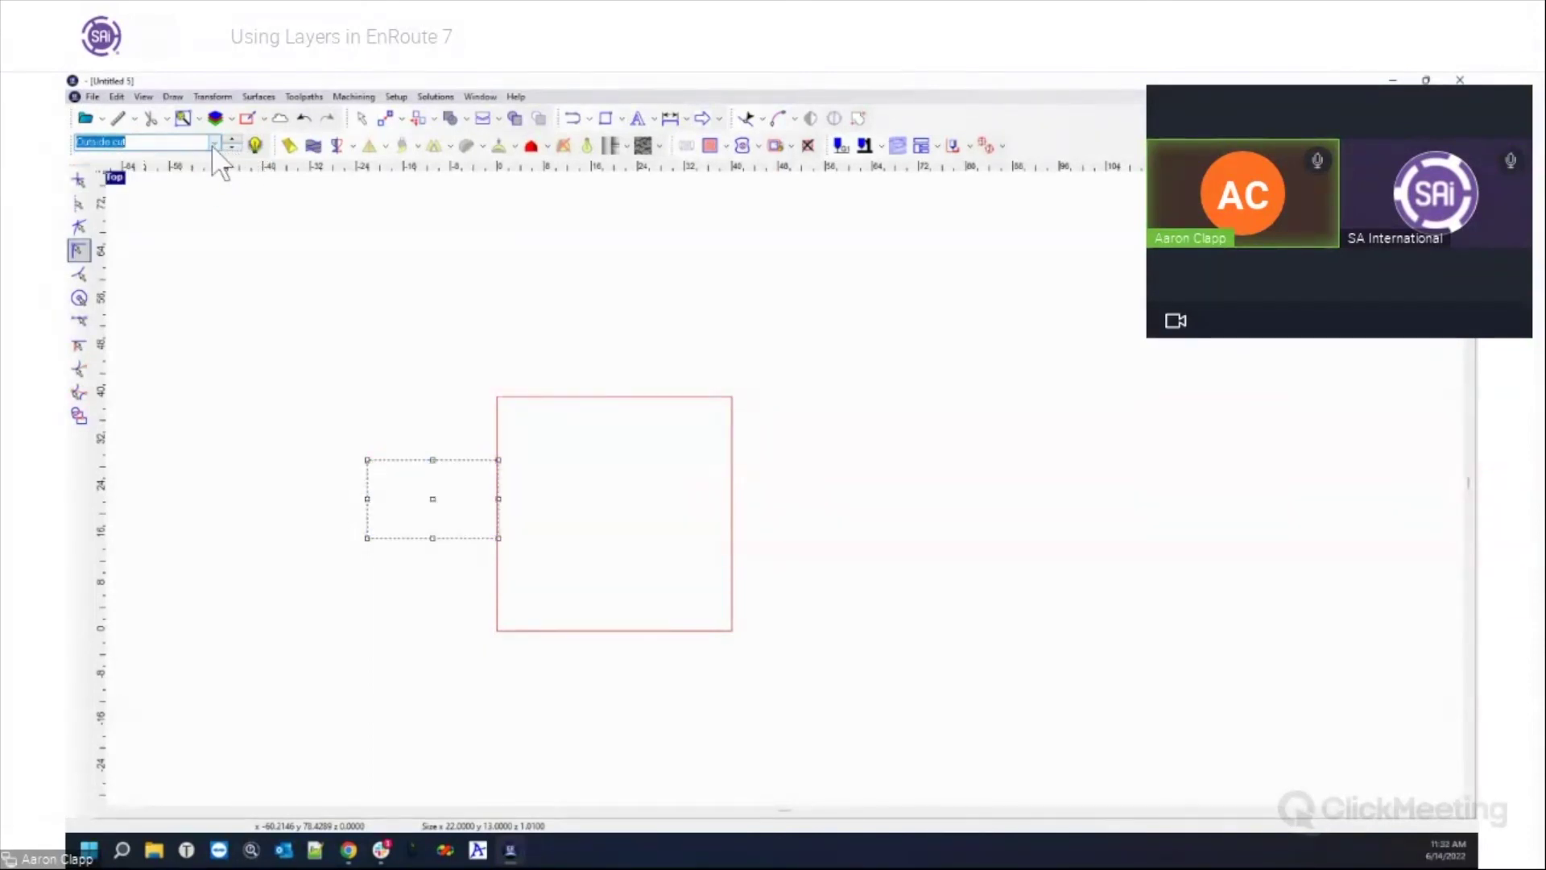
left_click(215, 143)
left_click(186, 178)
left_click(214, 142)
left_click(182, 203)
left_click(255, 145)
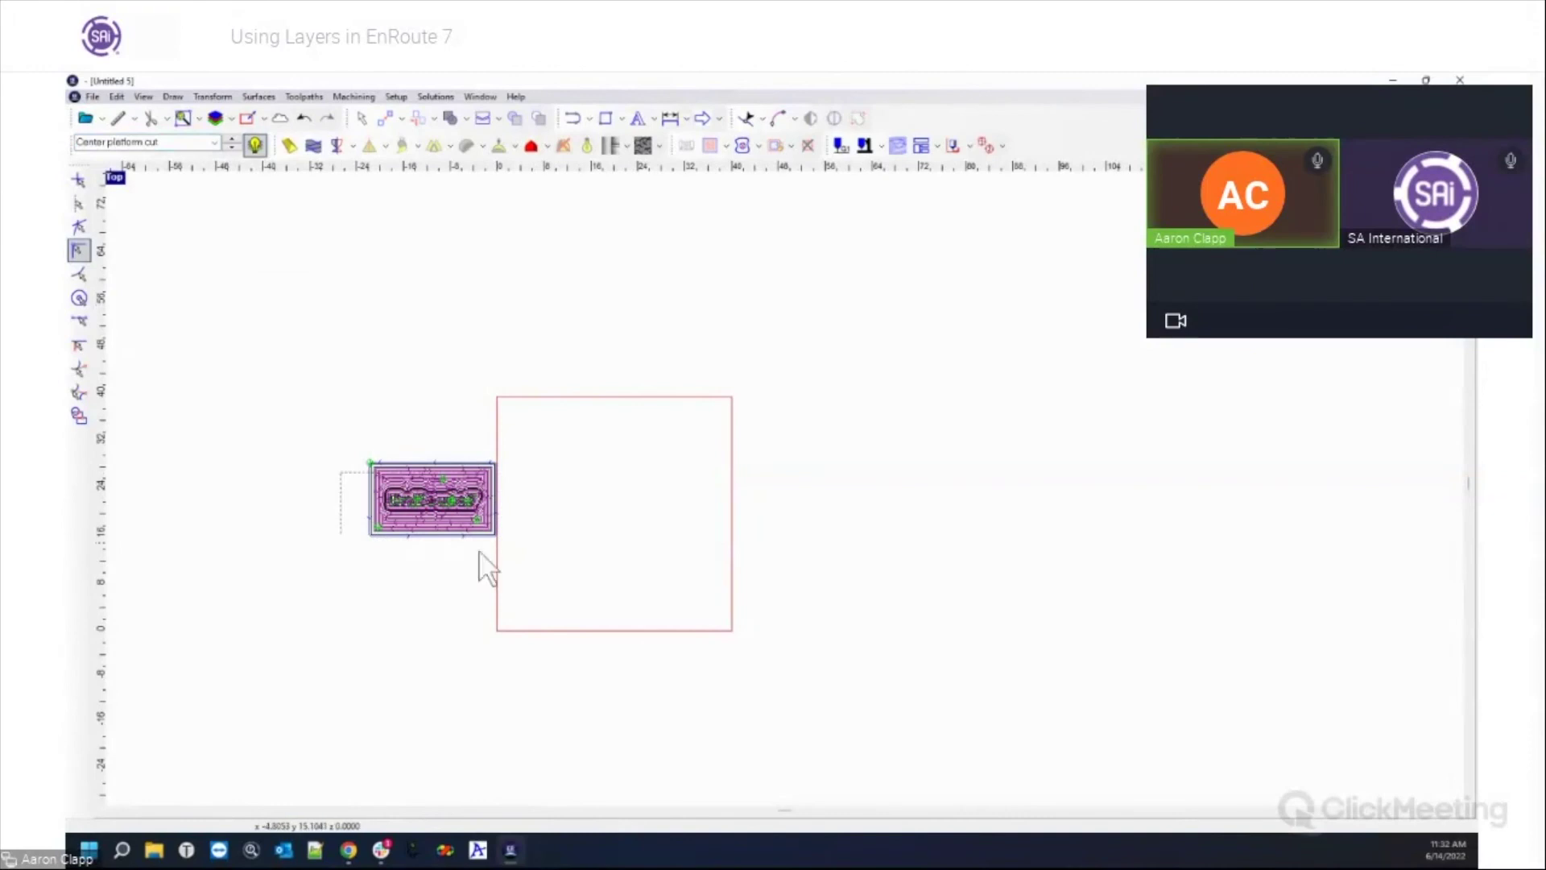
Step: Select the whole pasted sign with all its toolpaths and move it slightly farther left, clear of the plate edge
left_click_drag(255, 398, 574, 579)
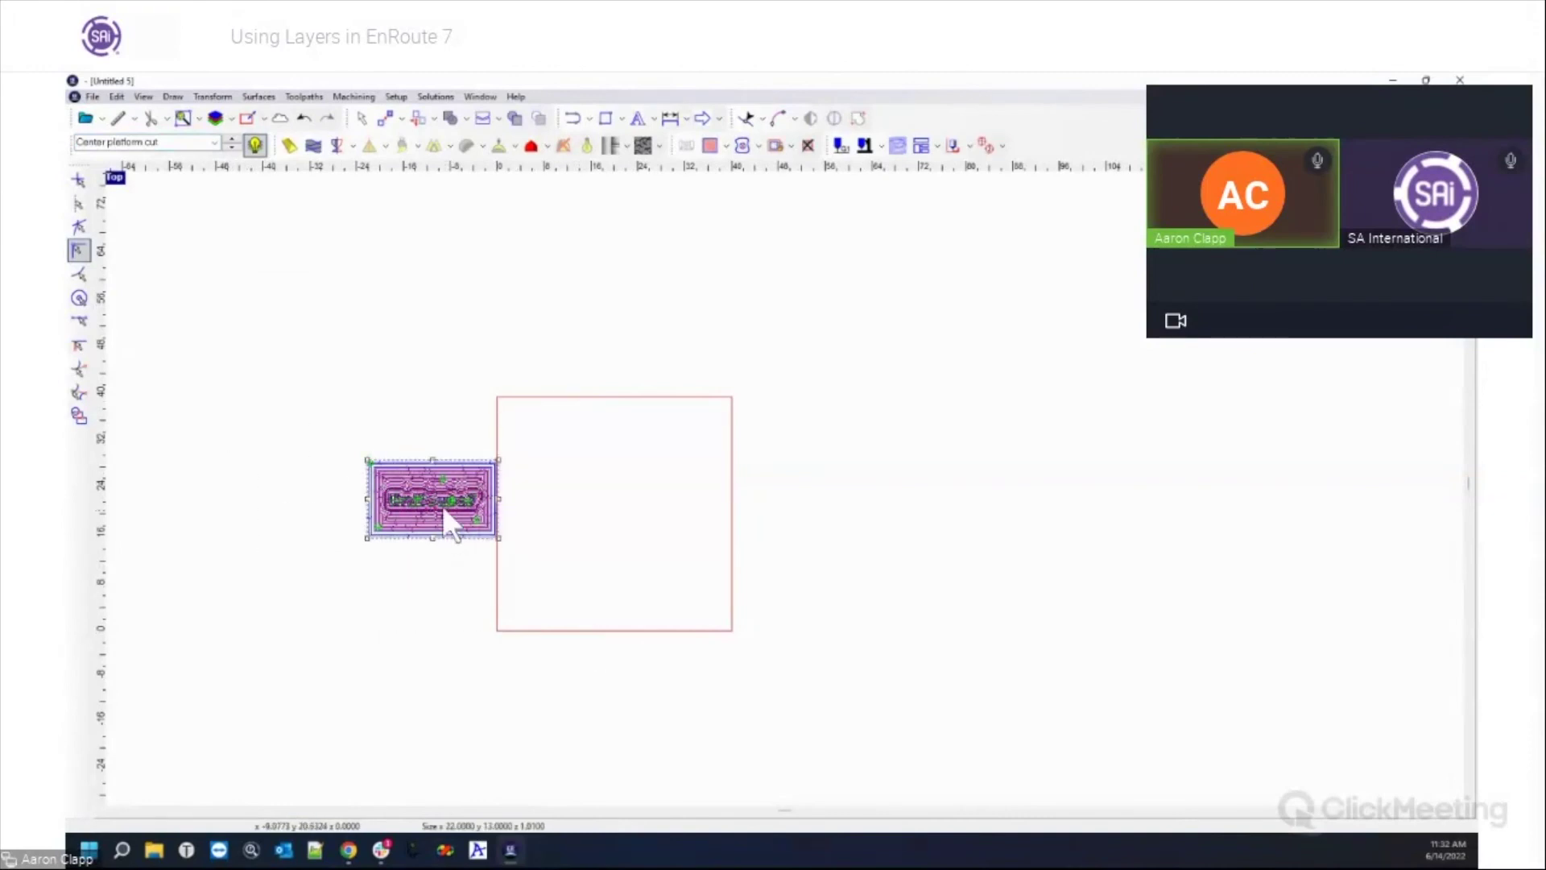
left_click_drag(442, 505, 418, 511)
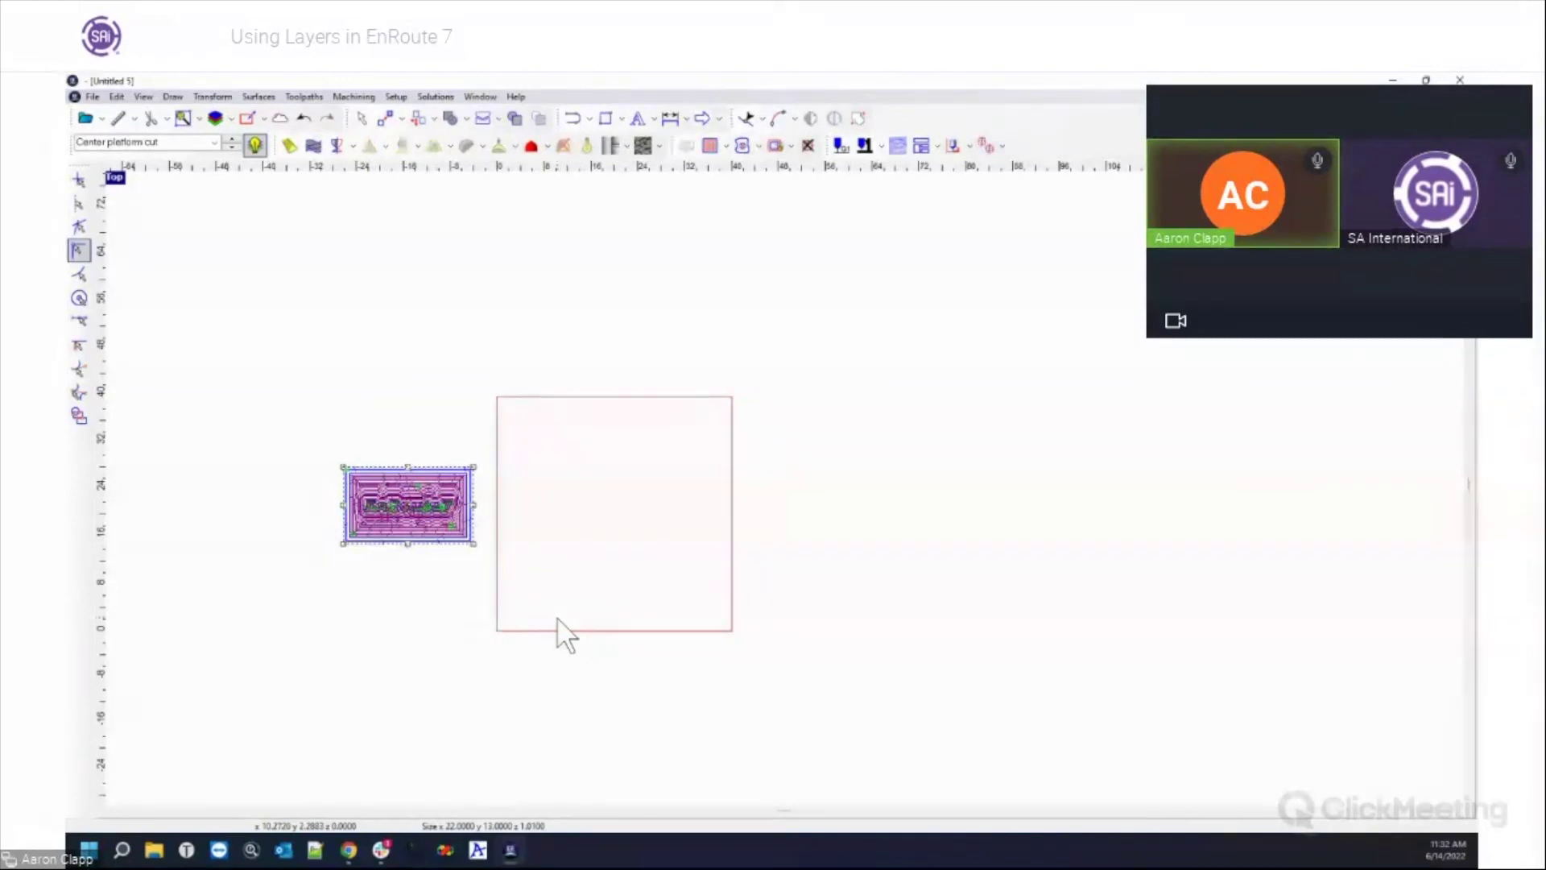
left_click_drag(292, 418, 613, 651)
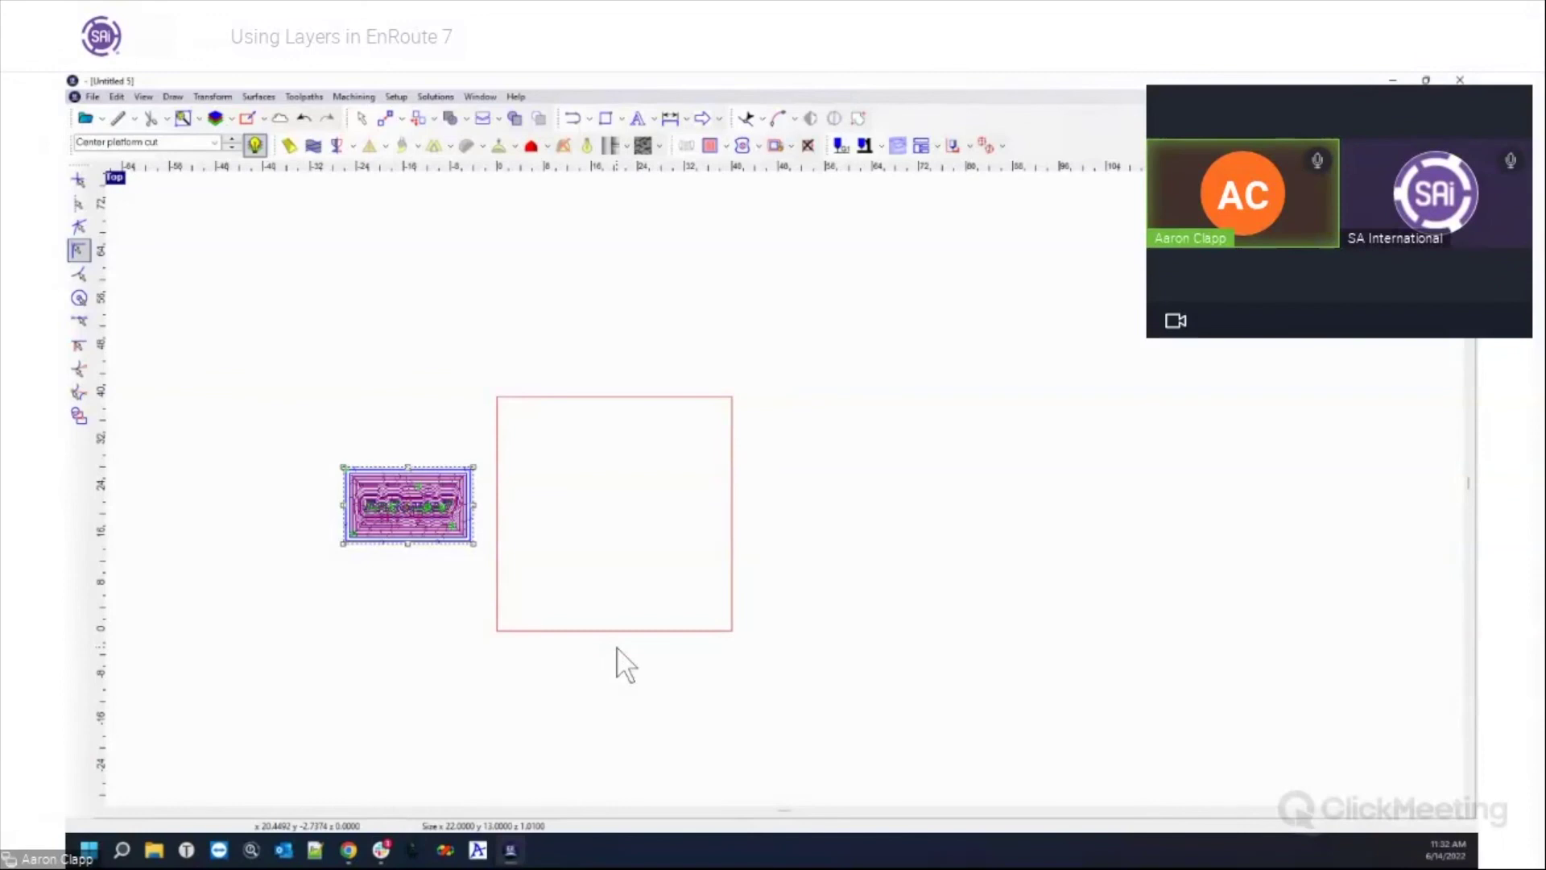